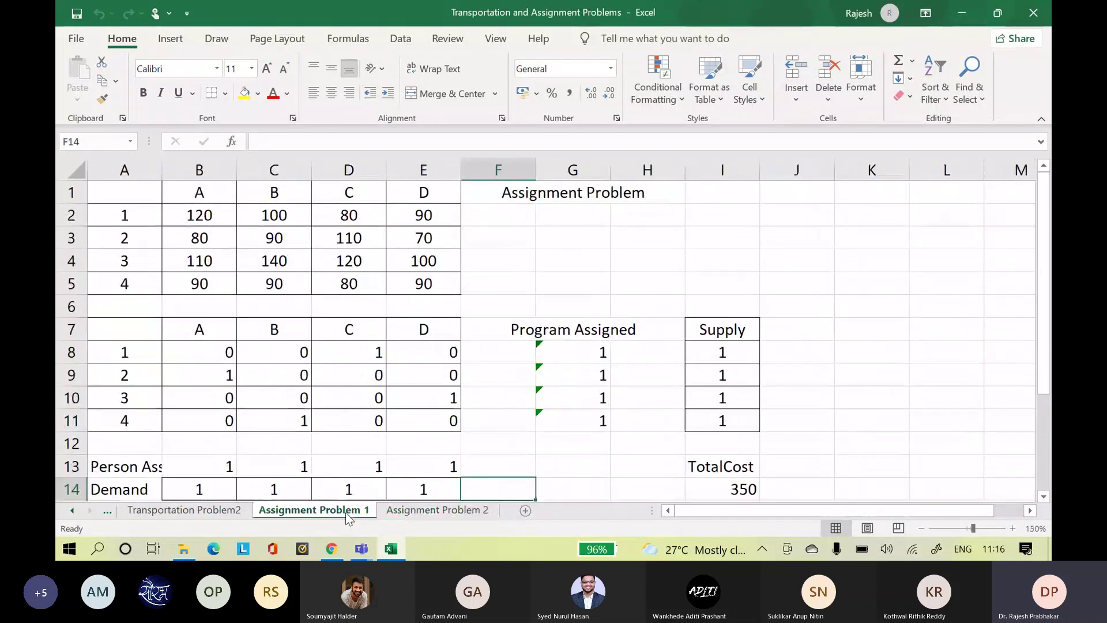
- View the Transportation Problem2 sheet and the Transportation Problem 1 sheet of the workbook
click(188, 517)
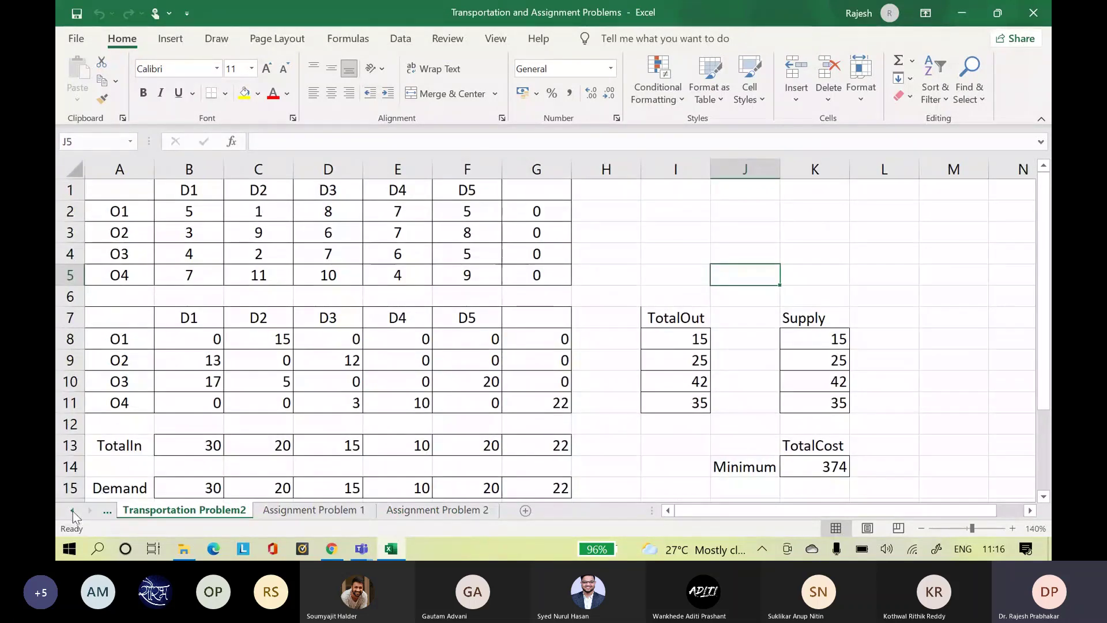
click(72, 510)
click(199, 512)
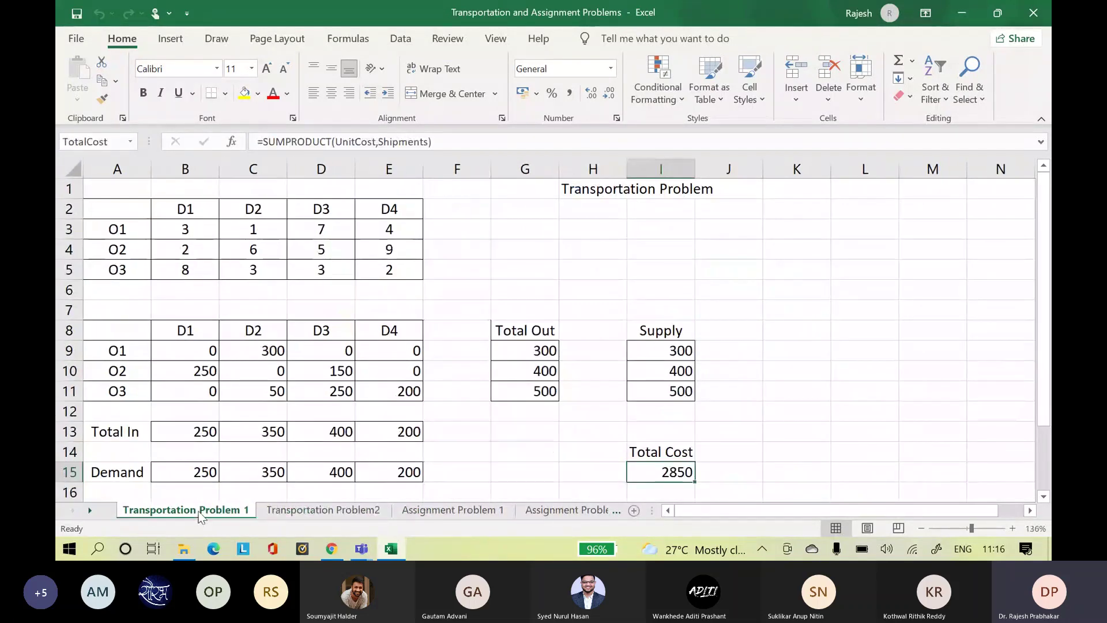
- Close the Transportation and Assignment Problems workbook and the Operations Analytics folder window
click(1033, 13)
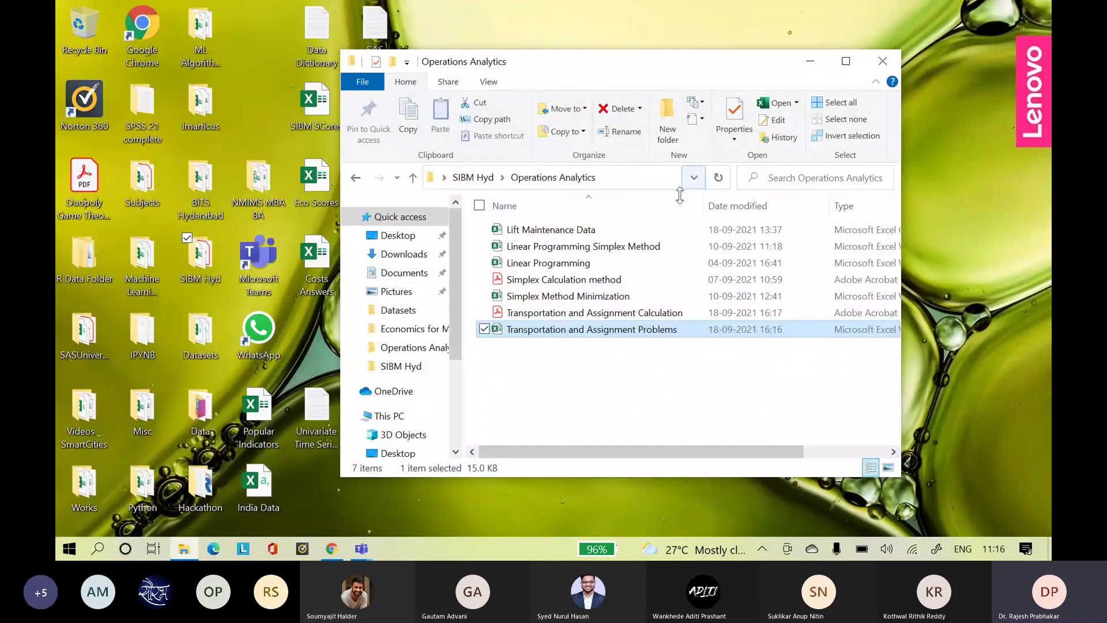
click(883, 61)
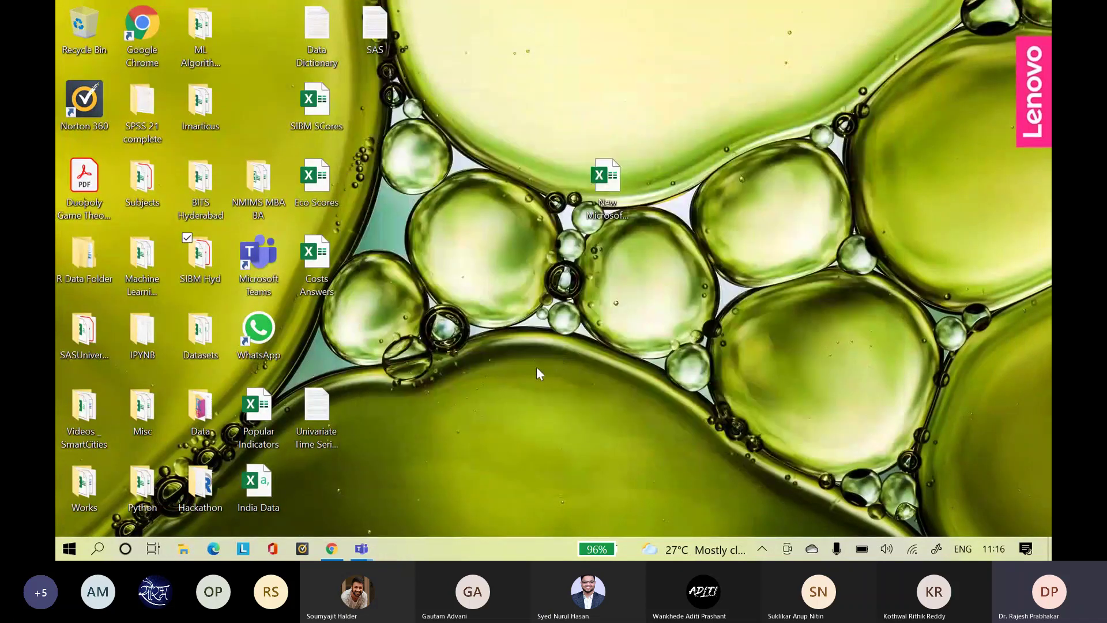
- Switch to Chrome and open the Solve Sudokus practical on the R for OR site
click(336, 546)
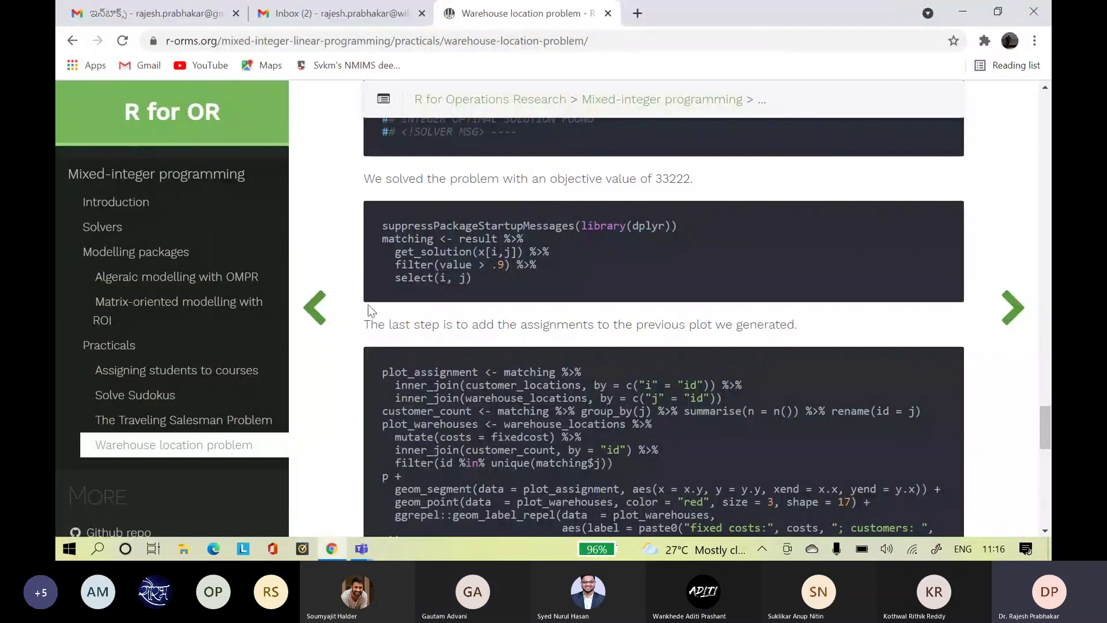
click(152, 399)
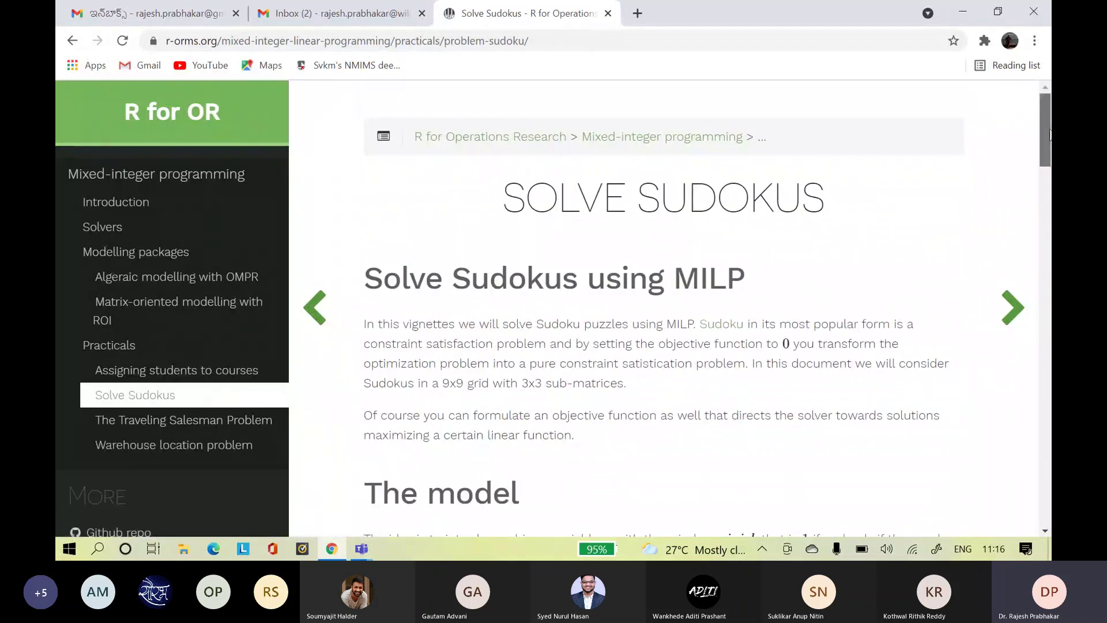
mouse_move(1046, 148)
mouse_down()
mouse_move(1049, 392)
mouse_move(1025, 413)
mouse_move(1019, 375)
mouse_move(1048, 200)
mouse_move(1037, 136)
mouse_up()
- Go back to the Google results for "operations research using r" and look through the listed resources
click(74, 43)
click(73, 40)
click(73, 40)
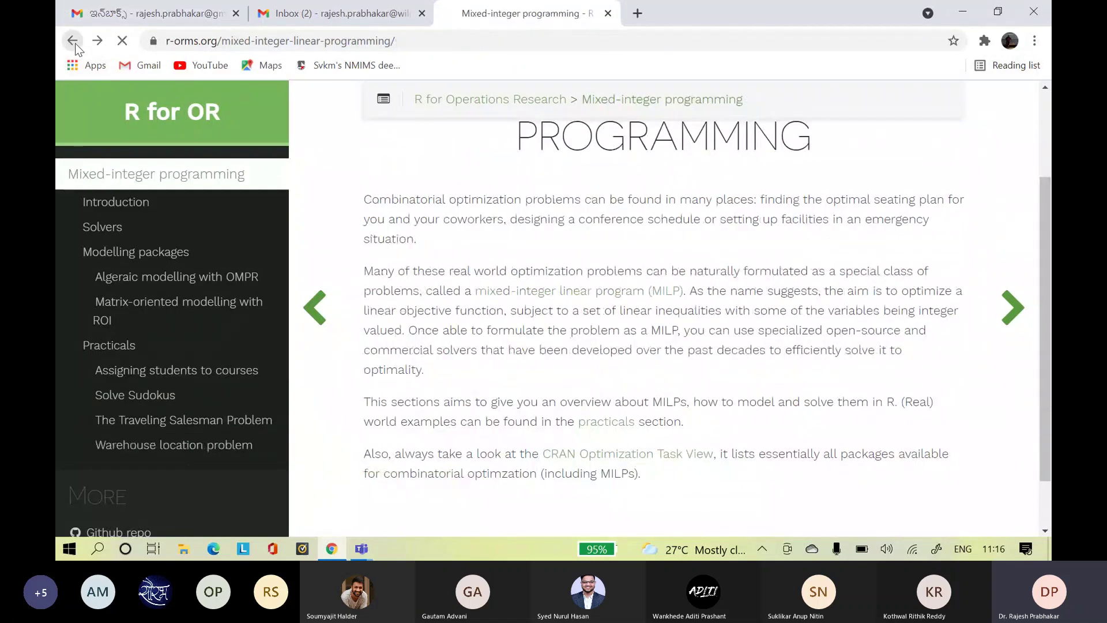
click(72, 40)
click(72, 40)
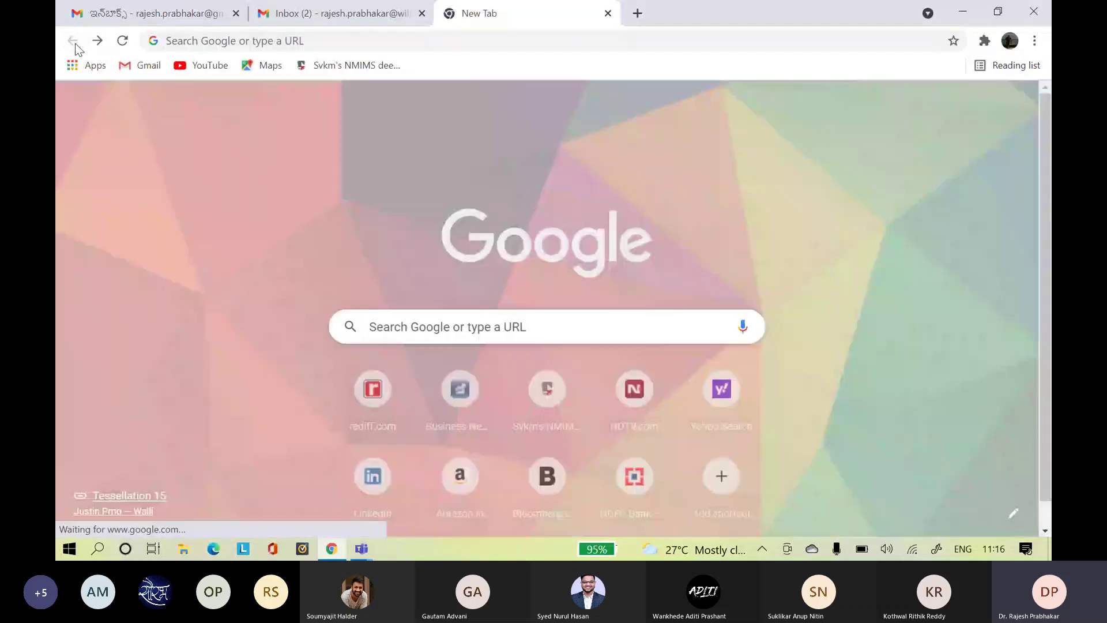
click(98, 41)
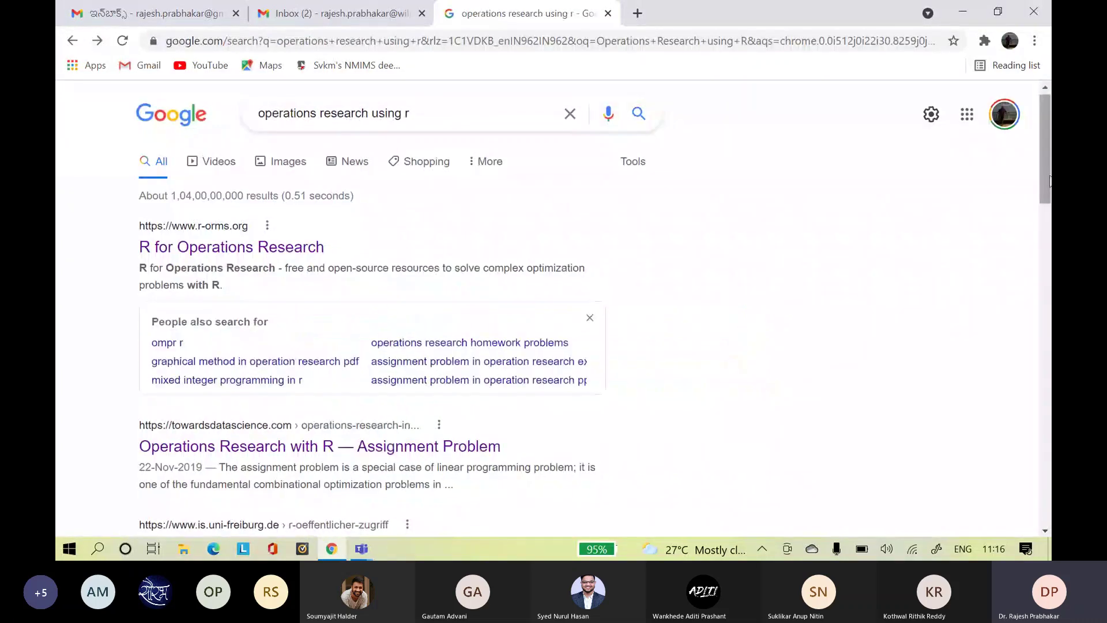
scroll(1045, 233, down, 5)
drag(1051, 233, 1050, 349)
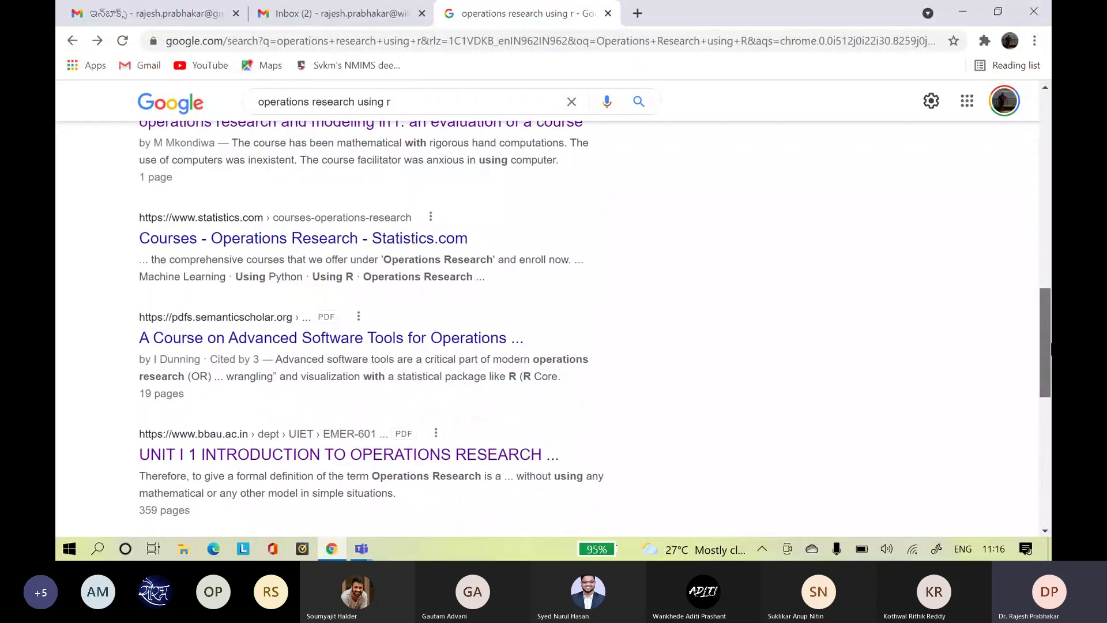
drag(1050, 349, 865, 123)
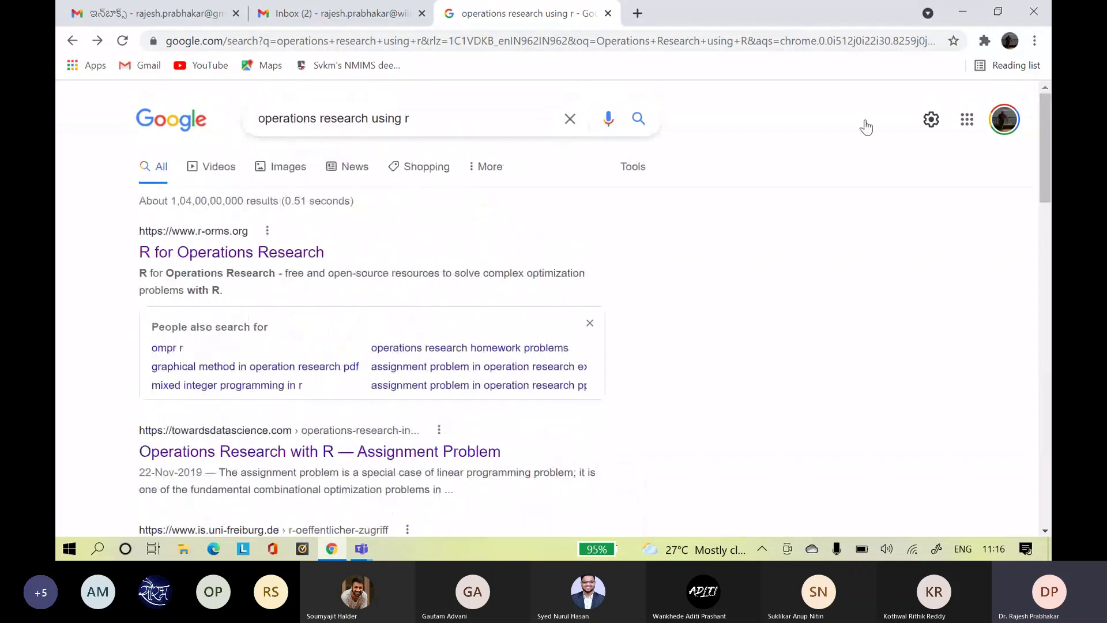
- Search Google for "decision making in certainty and uncertainty" in place of the previous query
drag(425, 119, 199, 114)
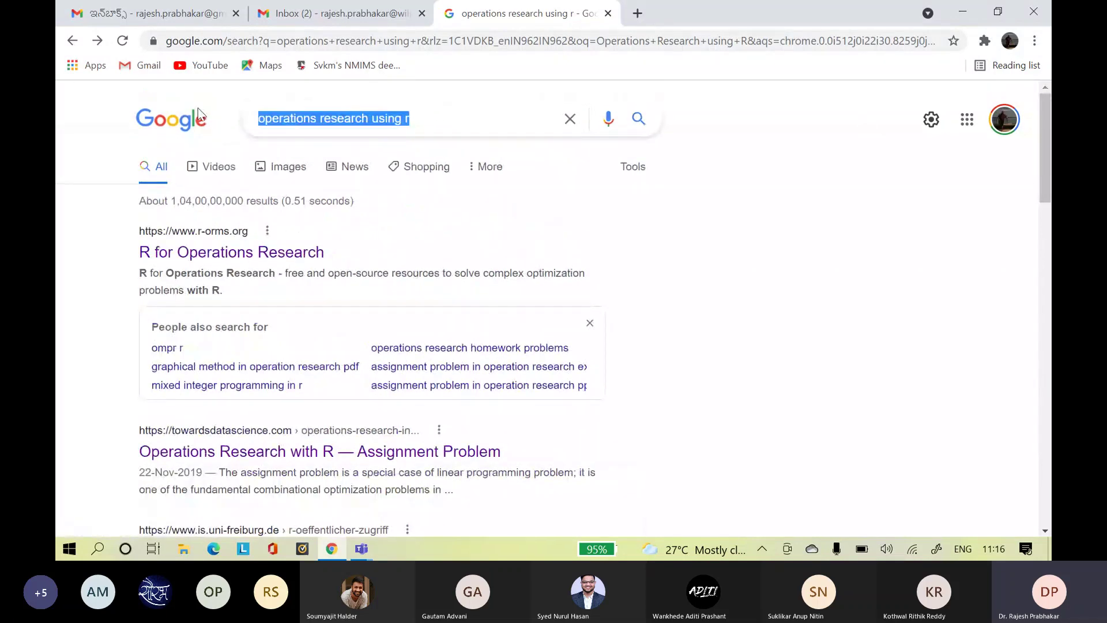
text(Dec)
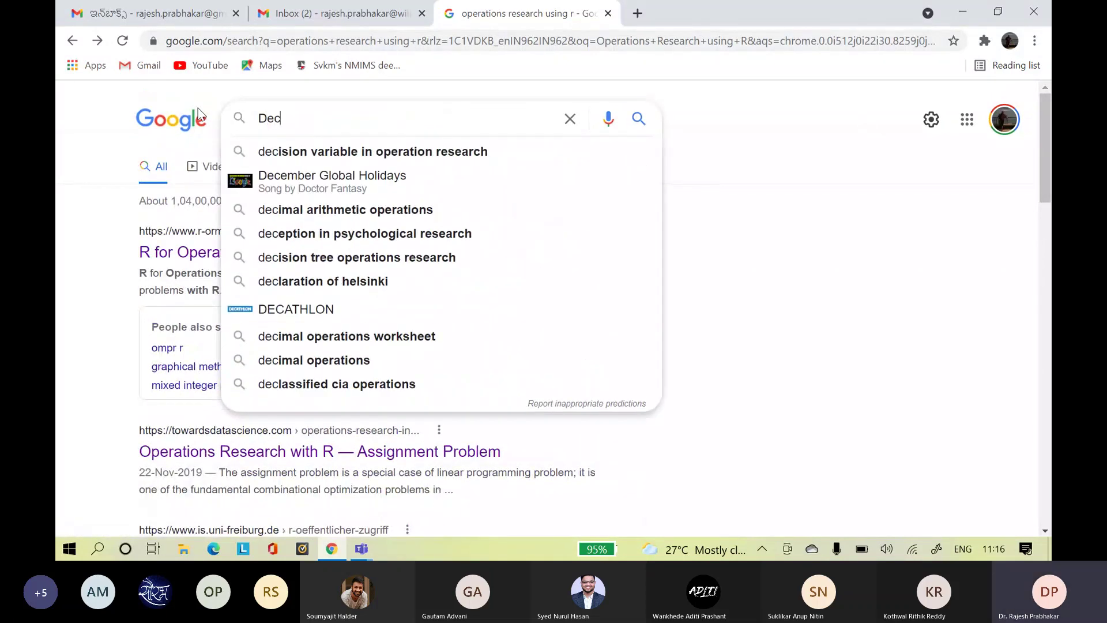
text(ision M)
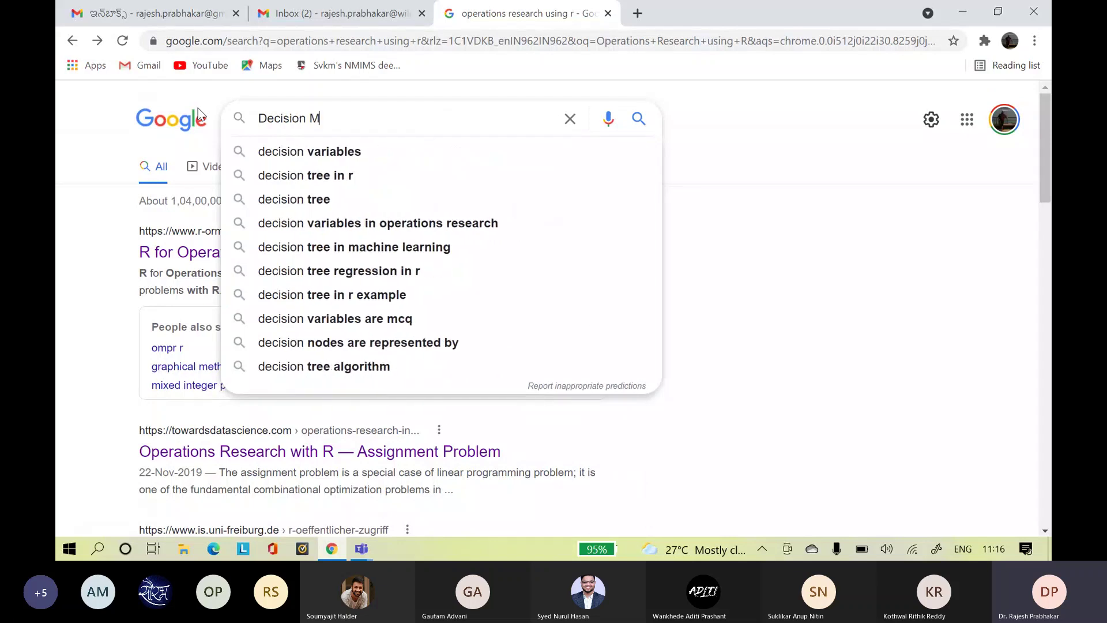
text(aking i)
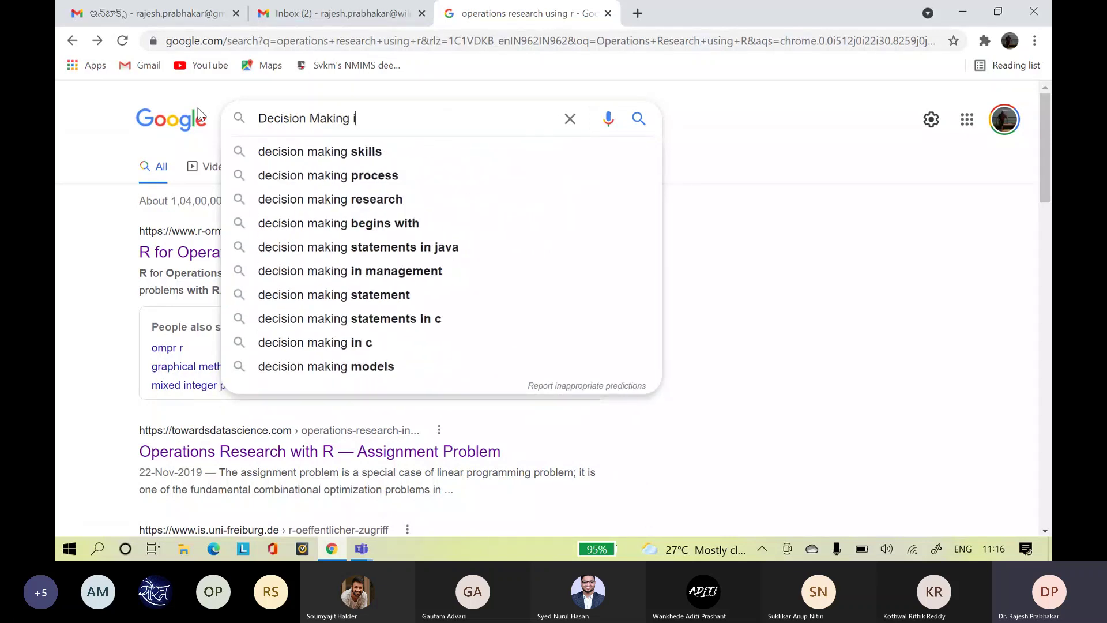
text(n Cert)
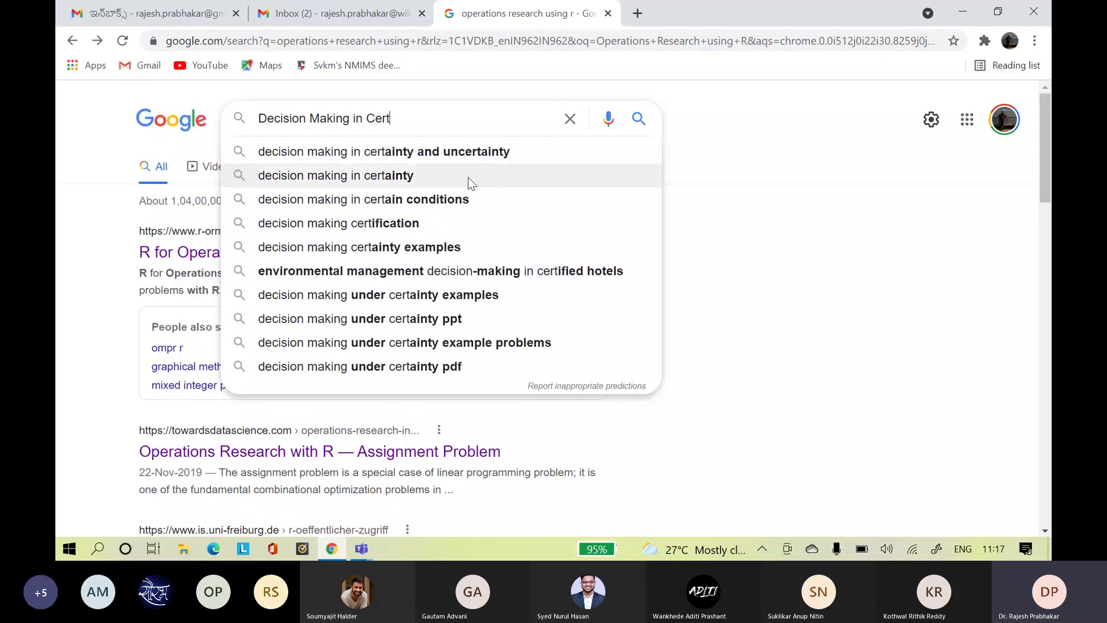
click(513, 153)
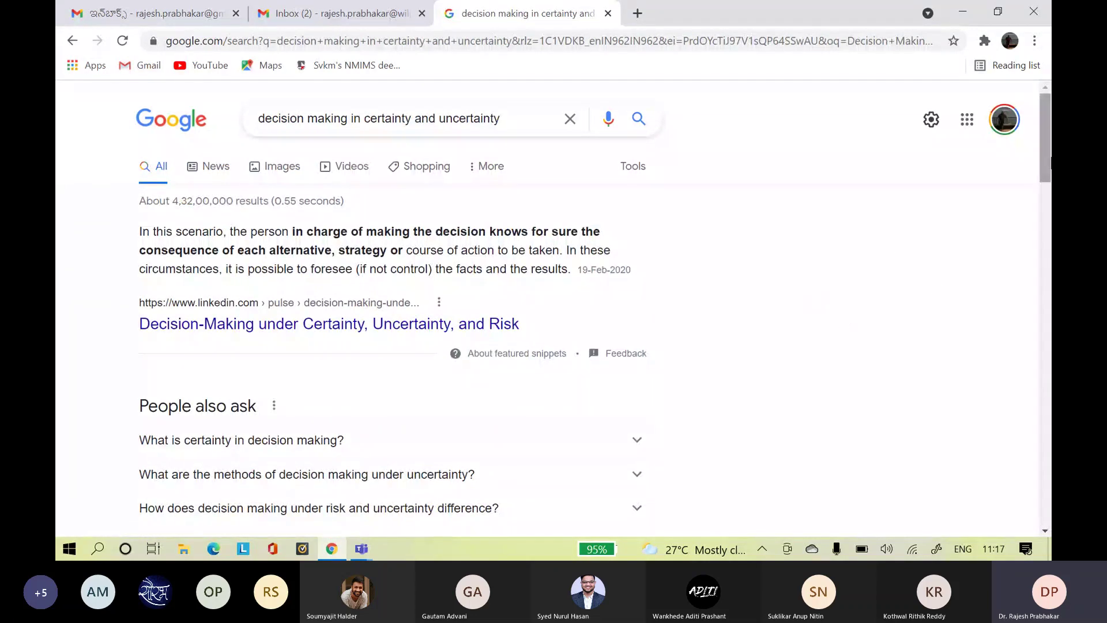
- Extend the query with "operations research" and search for "decision making in certainty and uncertainty operations research"
drag(1049, 163, 1005, 140)
click(529, 117)
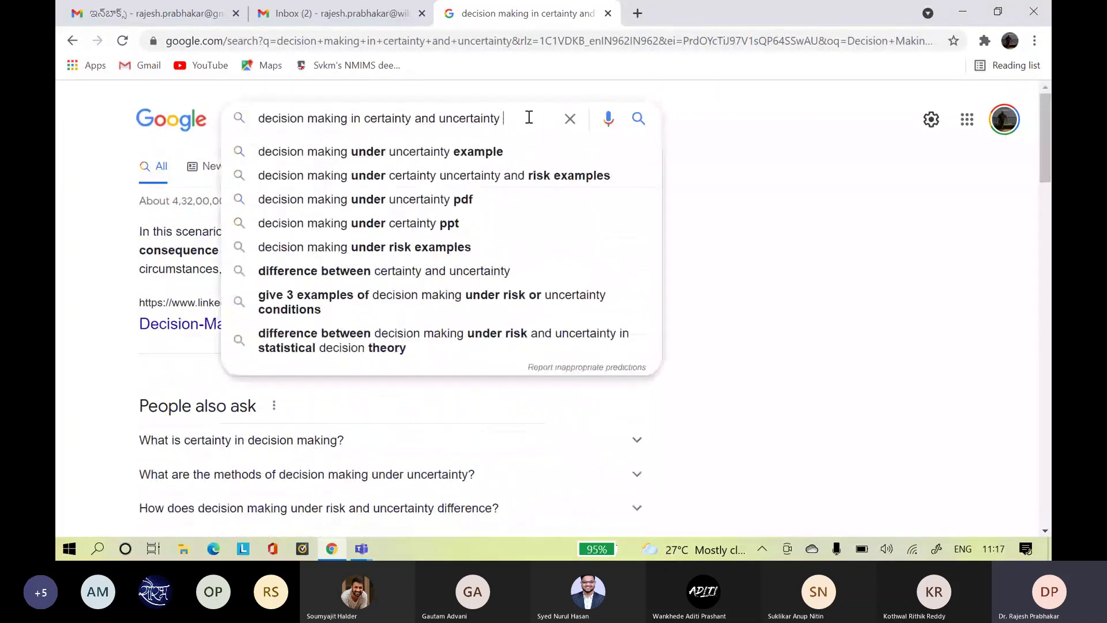
text(Opera)
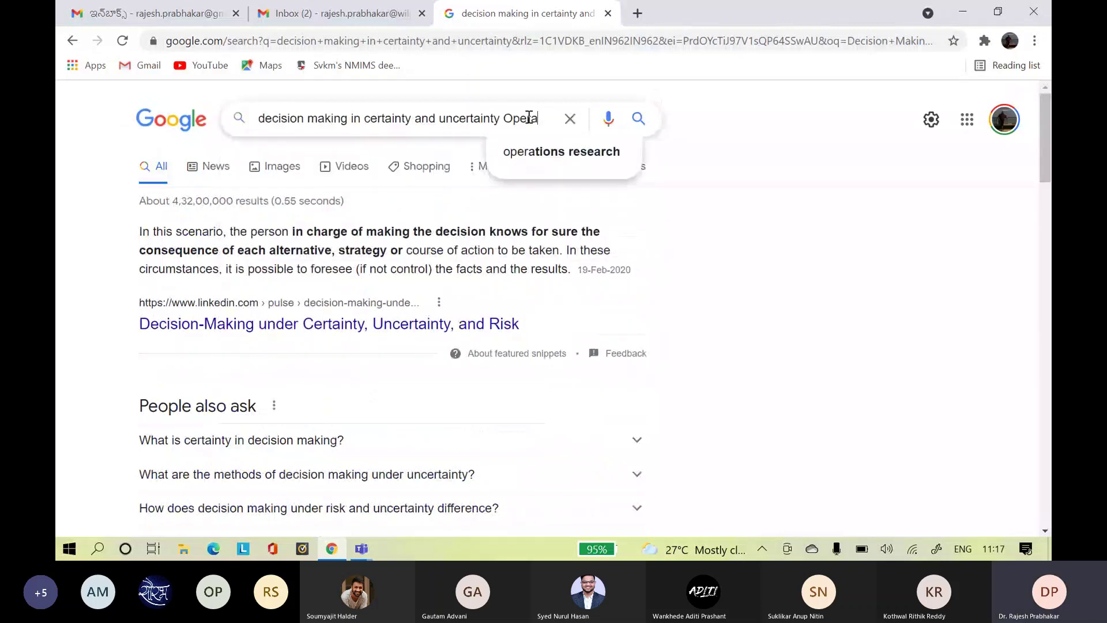
text(tions)
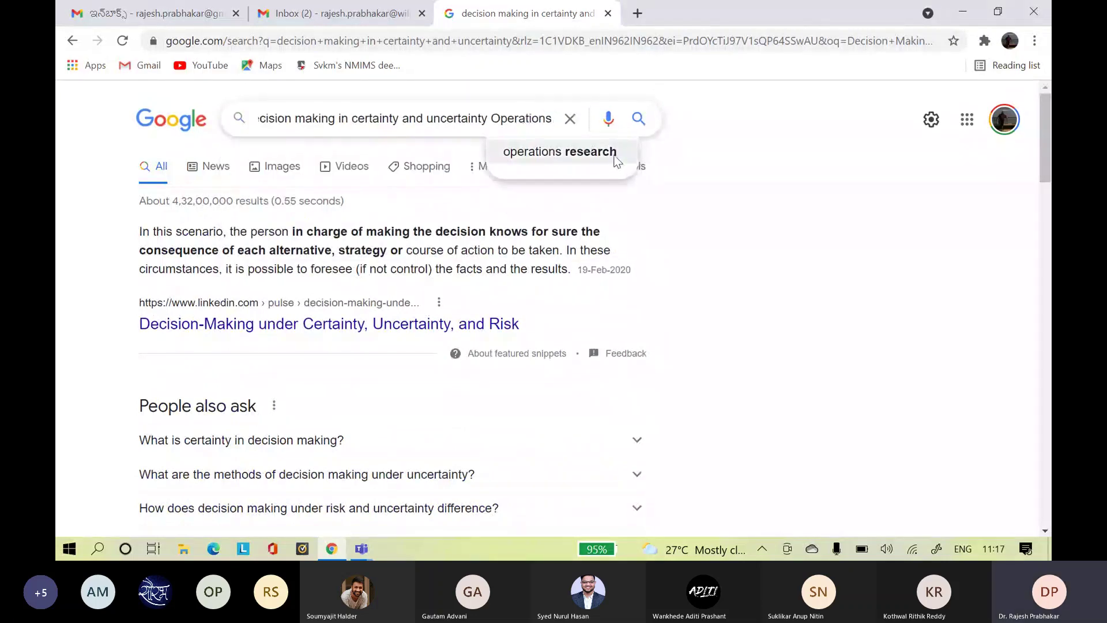
click(616, 153)
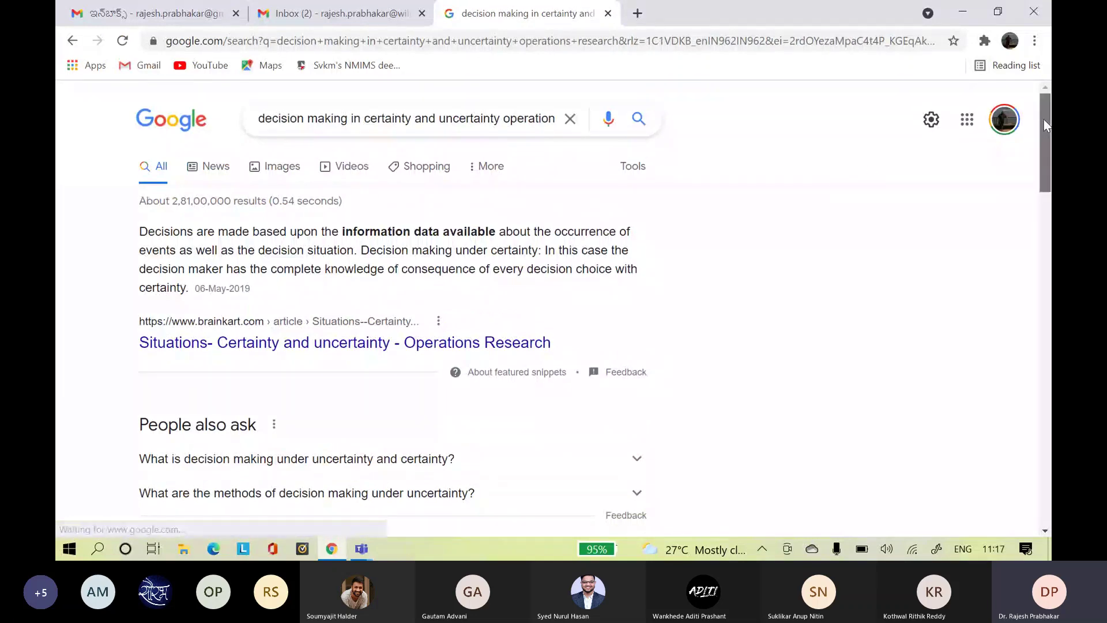
- Follow the related searches "Methods of decision making under uncertainty" and "Decision making under uncertainty example problems"
drag(1043, 120, 1049, 429)
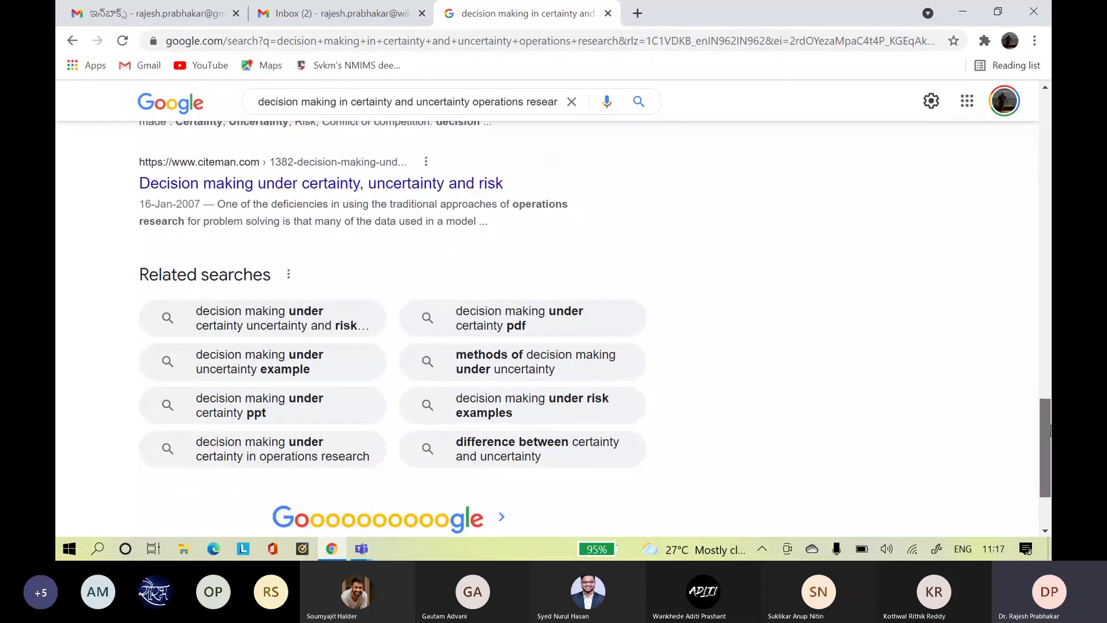
click(523, 365)
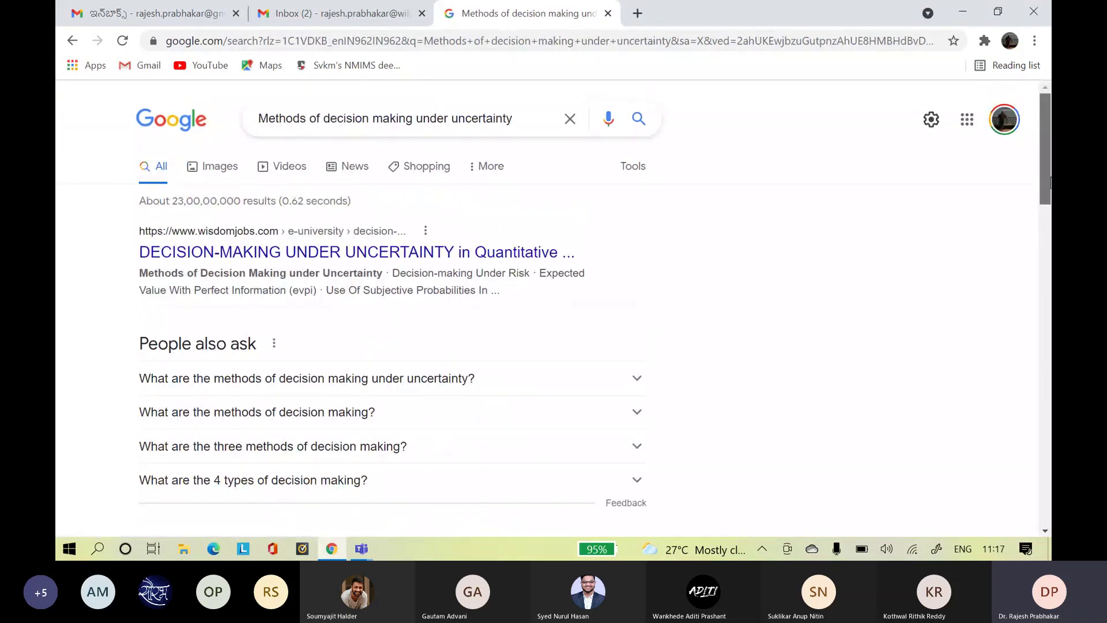
drag(1049, 183, 1049, 457)
click(228, 513)
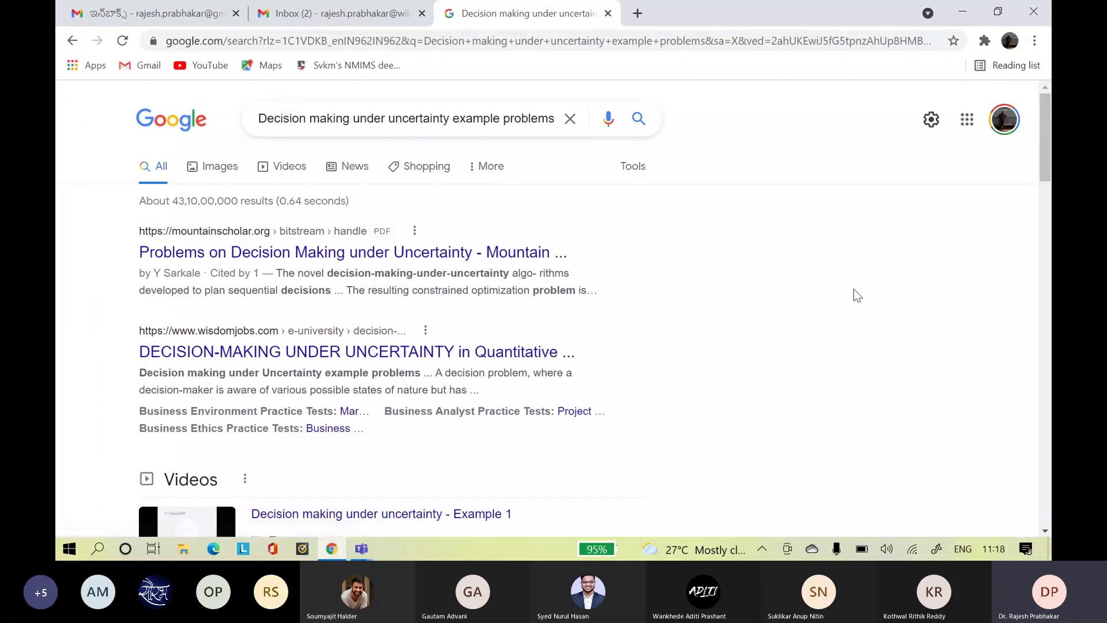
- Open the ocw.mit.edu lecture-notes PDF "Decision Making under Uncertainty" from the search results
drag(1044, 139, 1050, 357)
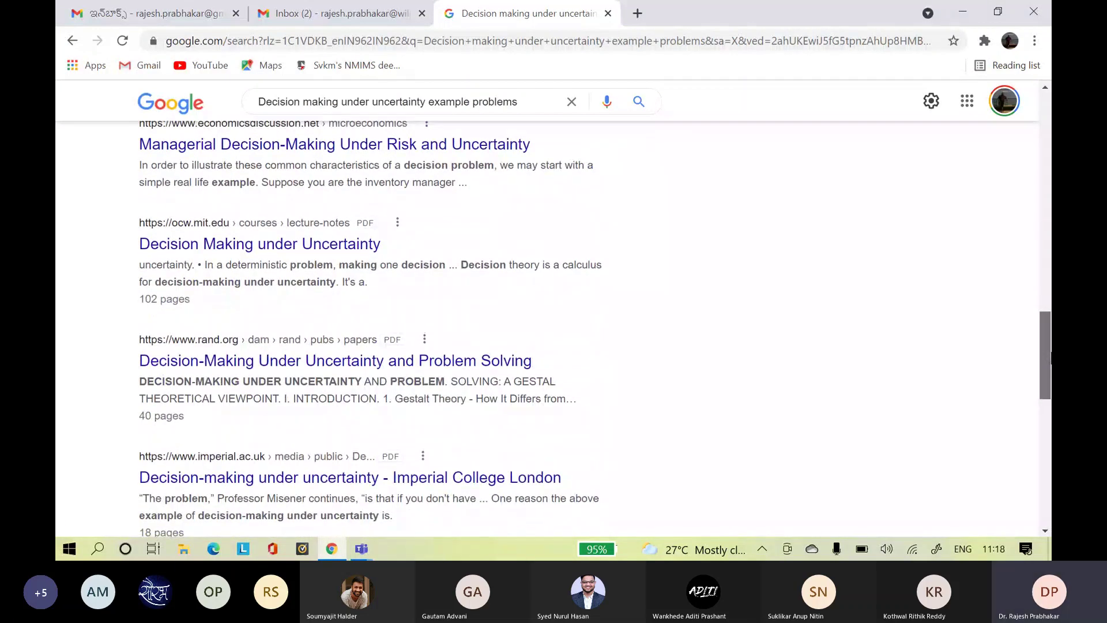
drag(1050, 358, 1050, 367)
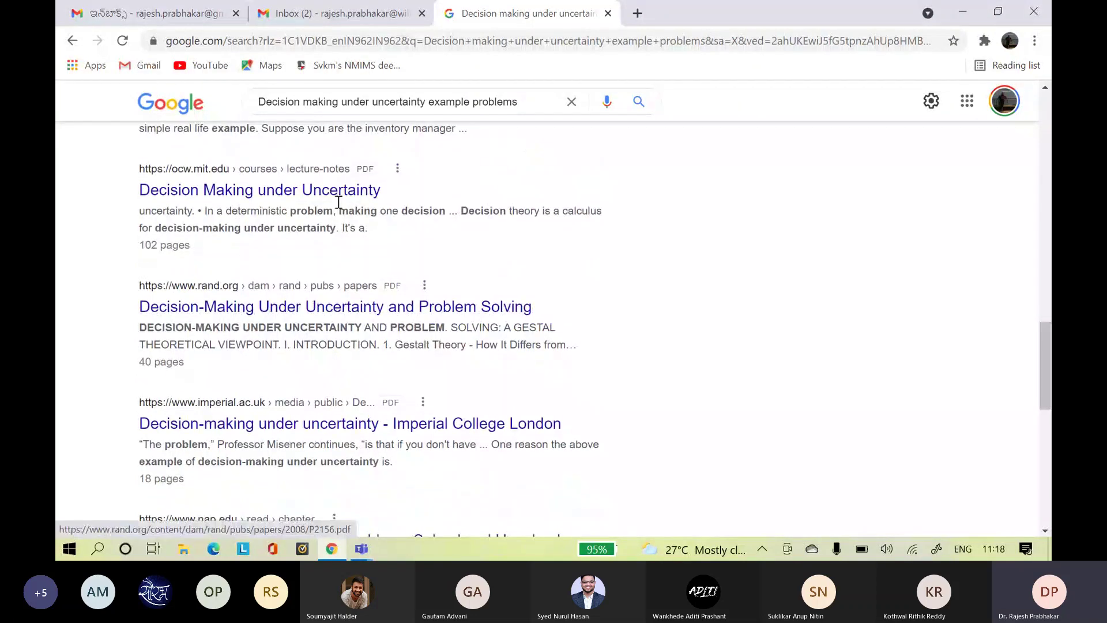
click(321, 197)
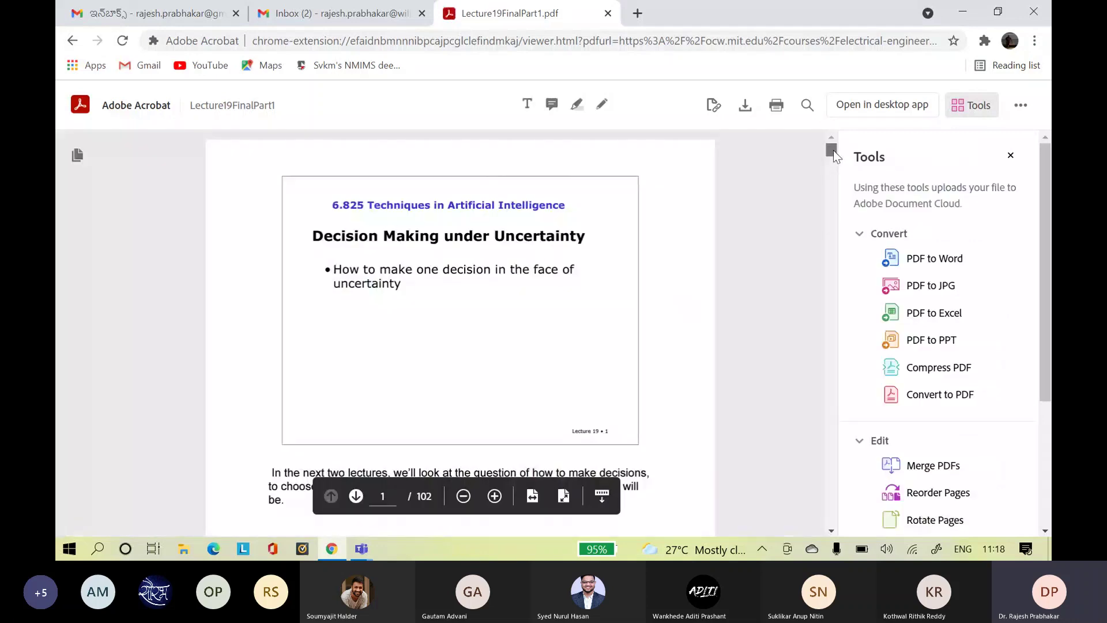
- Read through the lecture PDF's slides on the short survey, decision theory, lotteries and the preference axioms
drag(834, 155, 835, 164)
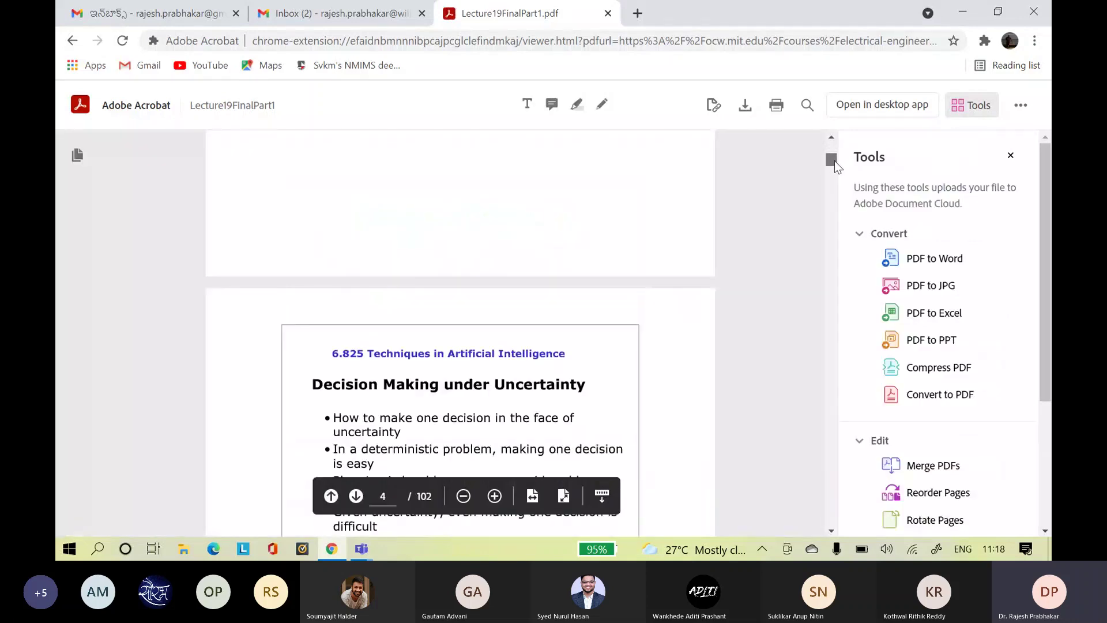
scroll(770, 288, down, 1)
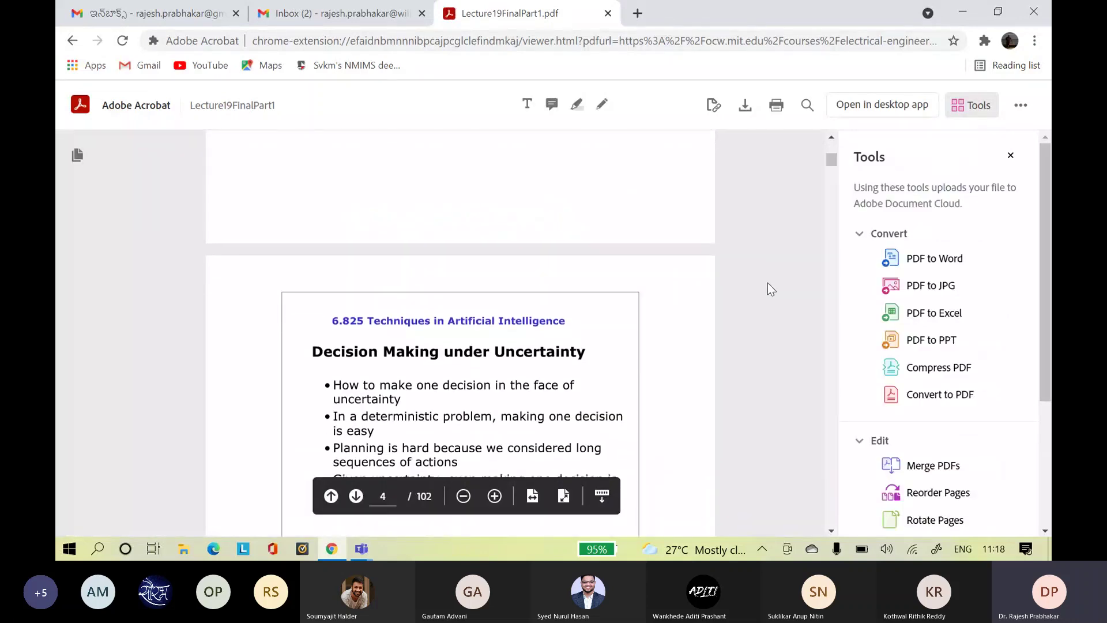
scroll(767, 283, down, 10)
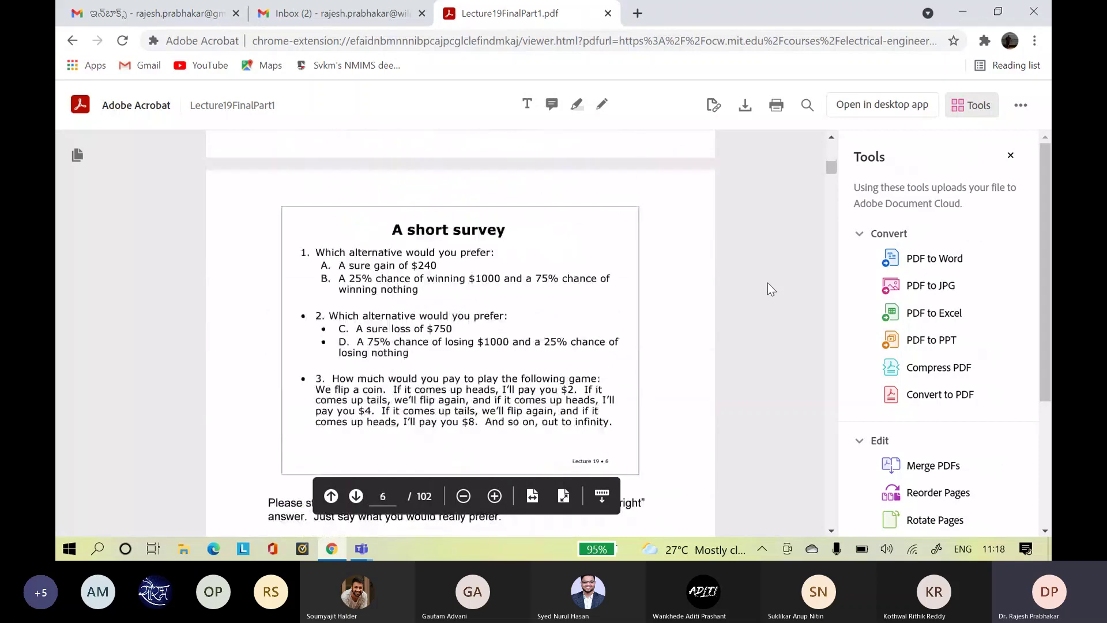
scroll(767, 283, down, 5)
scroll(767, 283, up, 6)
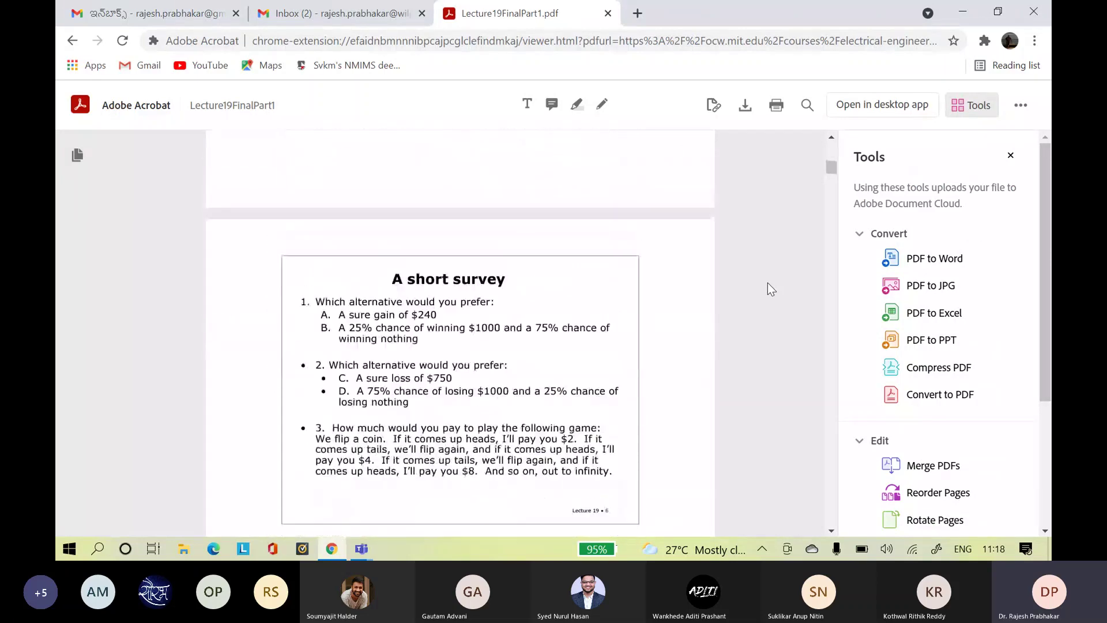
scroll(767, 283, down, 8)
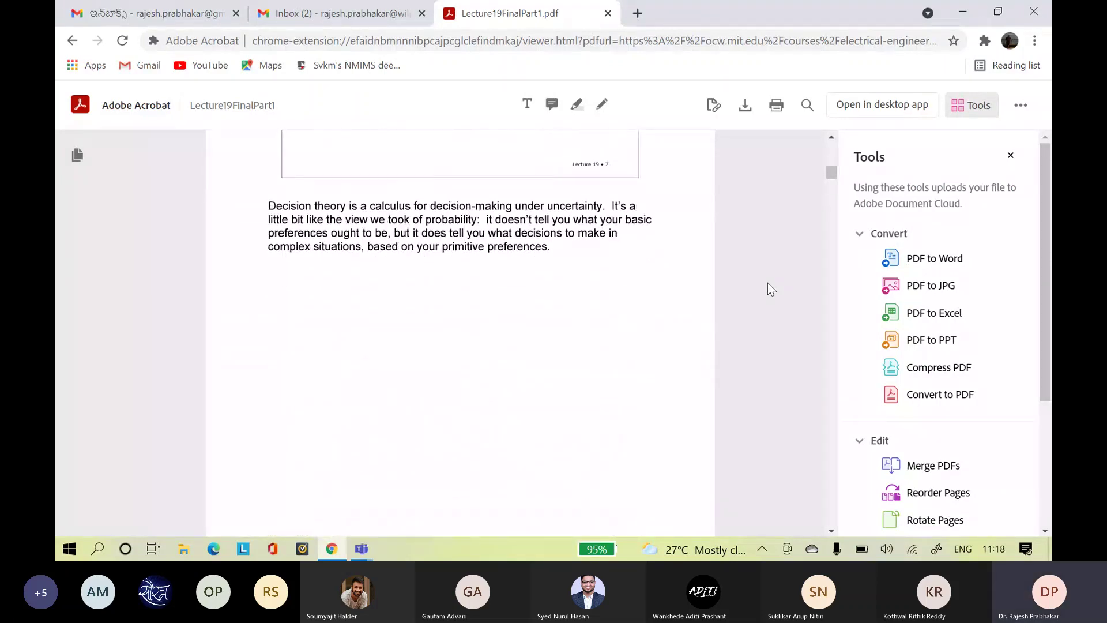
scroll(766, 282, down, 6)
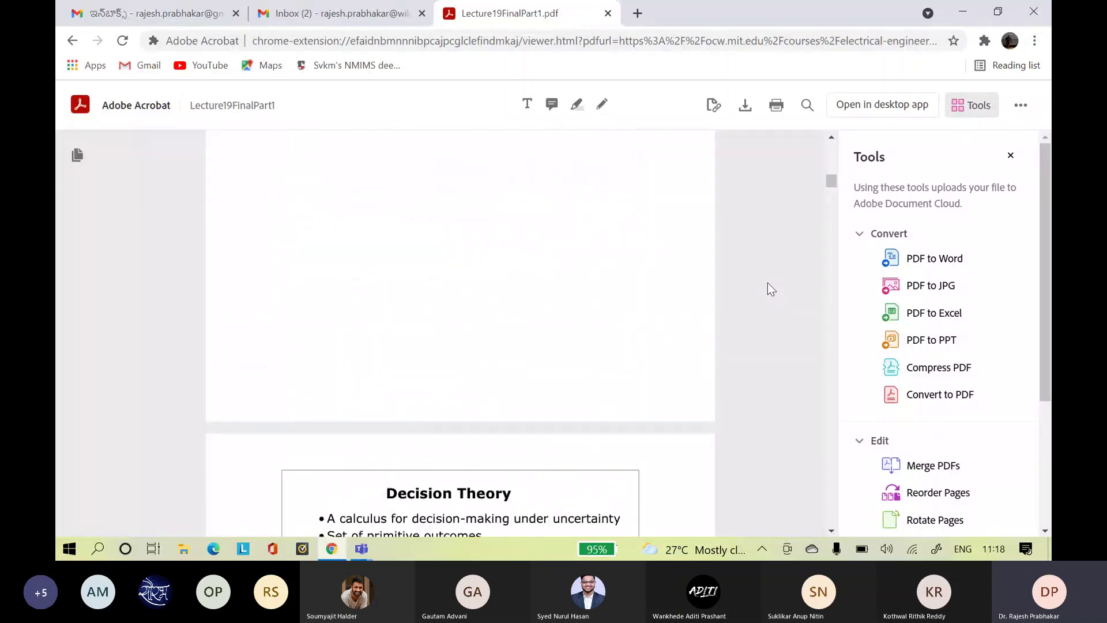
scroll(767, 283, down, 8)
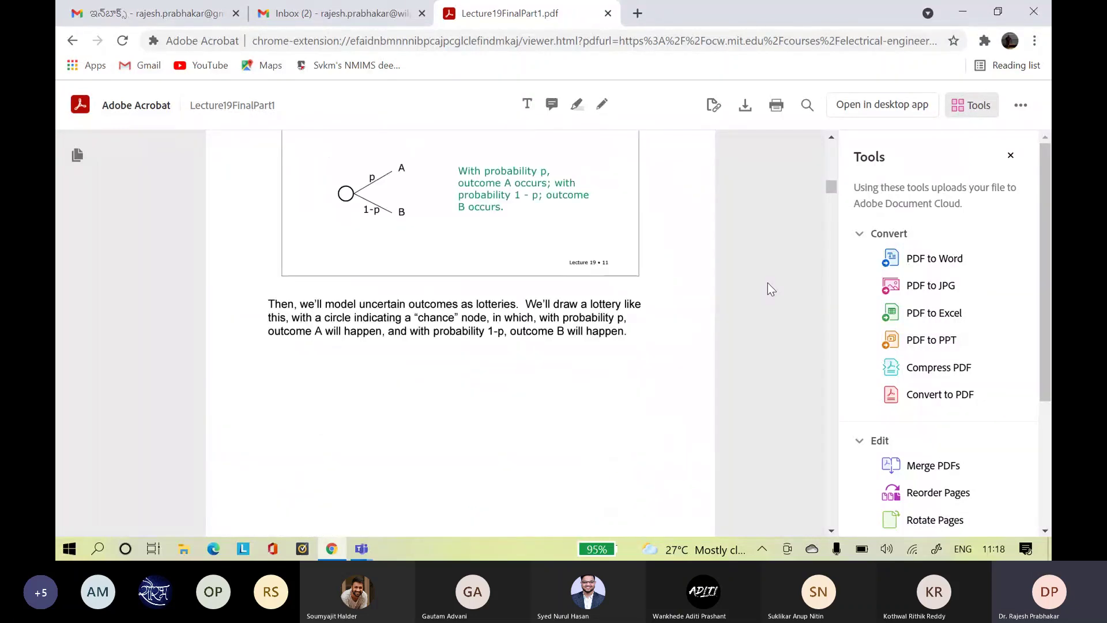
scroll(767, 282, down, 3)
scroll(767, 282, down, 12)
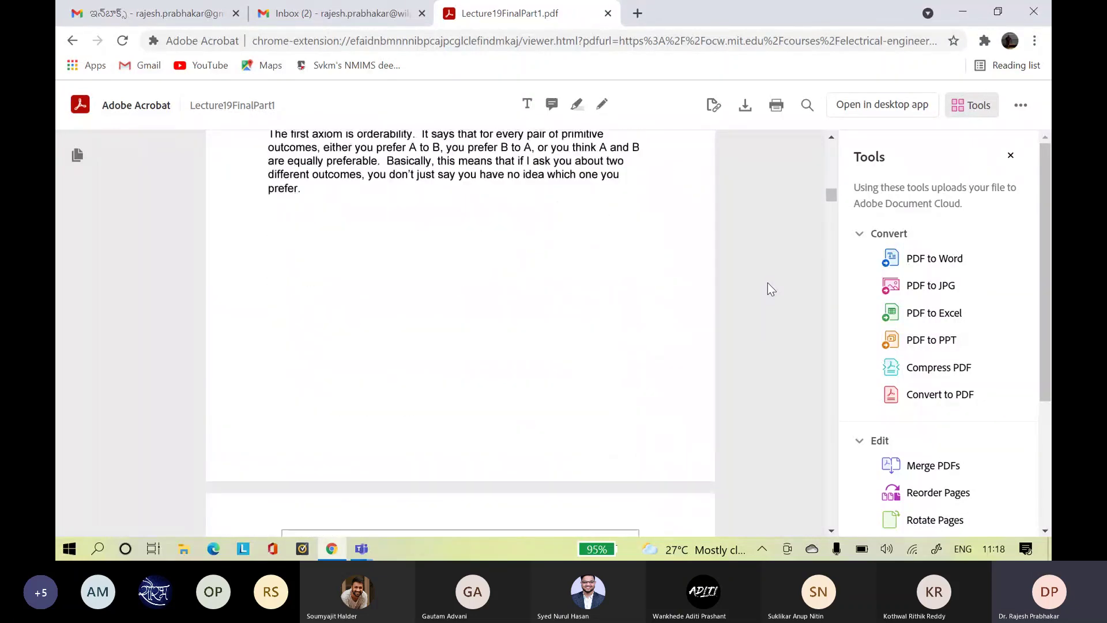
- Skim the rest of the lecture PDF, from the decision theory axioms and main theorem through the utility slides to the last page
scroll(771, 288, down, 14)
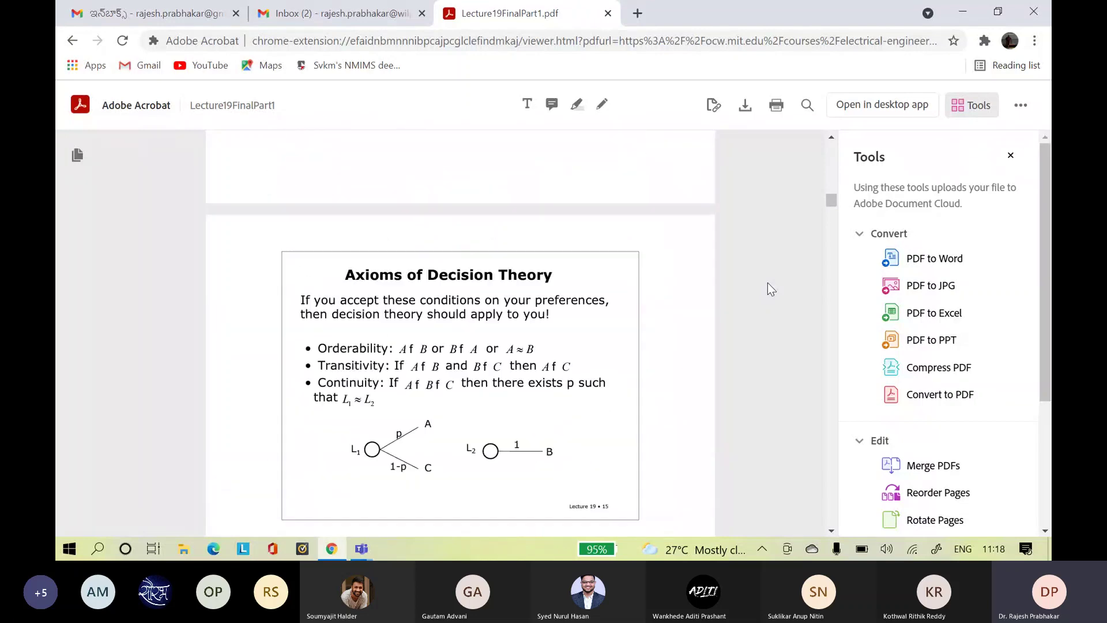
scroll(770, 286, down, 14)
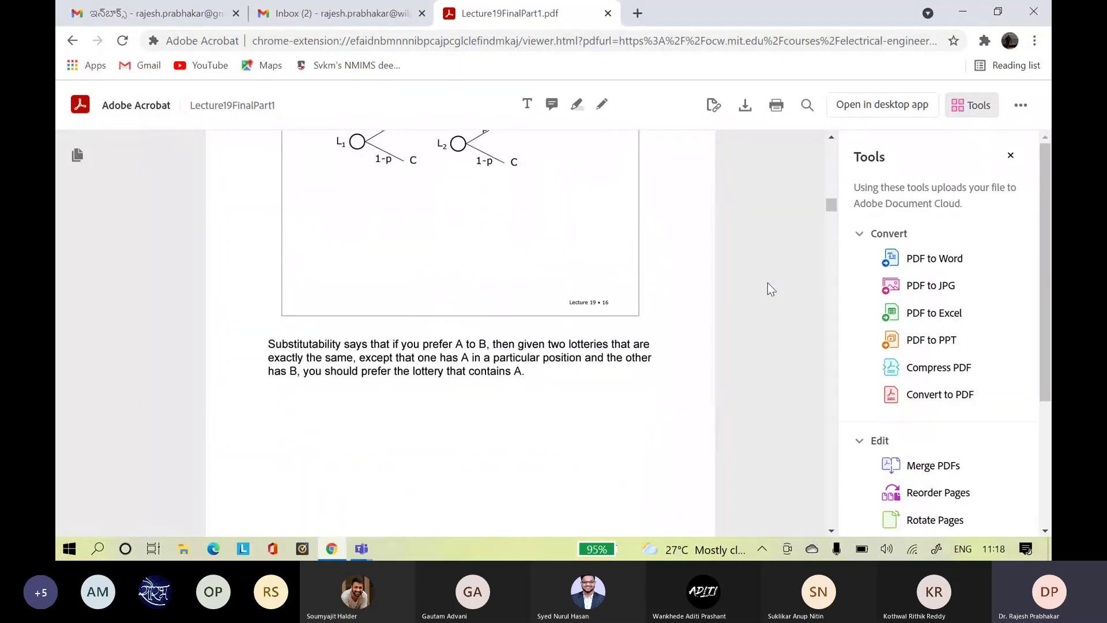
scroll(769, 287, down, 14)
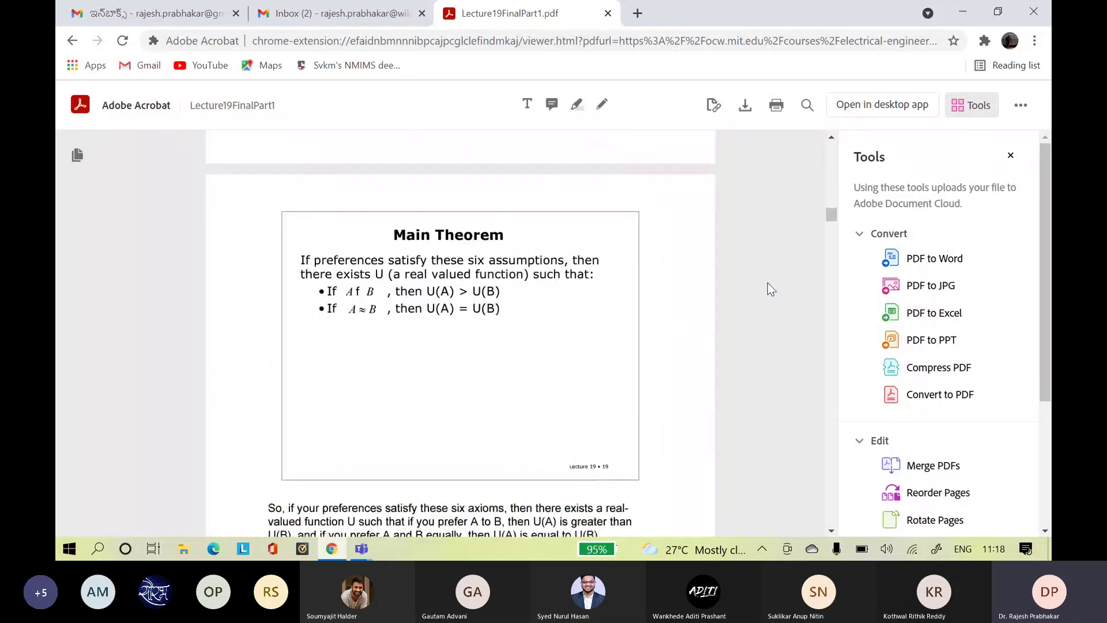
scroll(768, 284, down, 10)
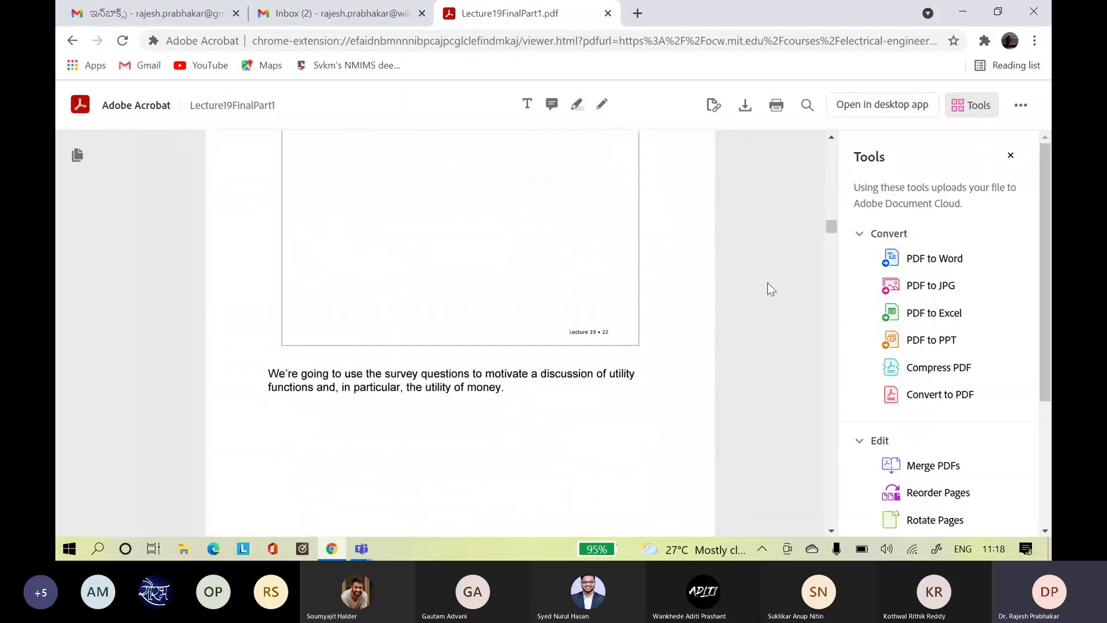
scroll(766, 282, down, 7)
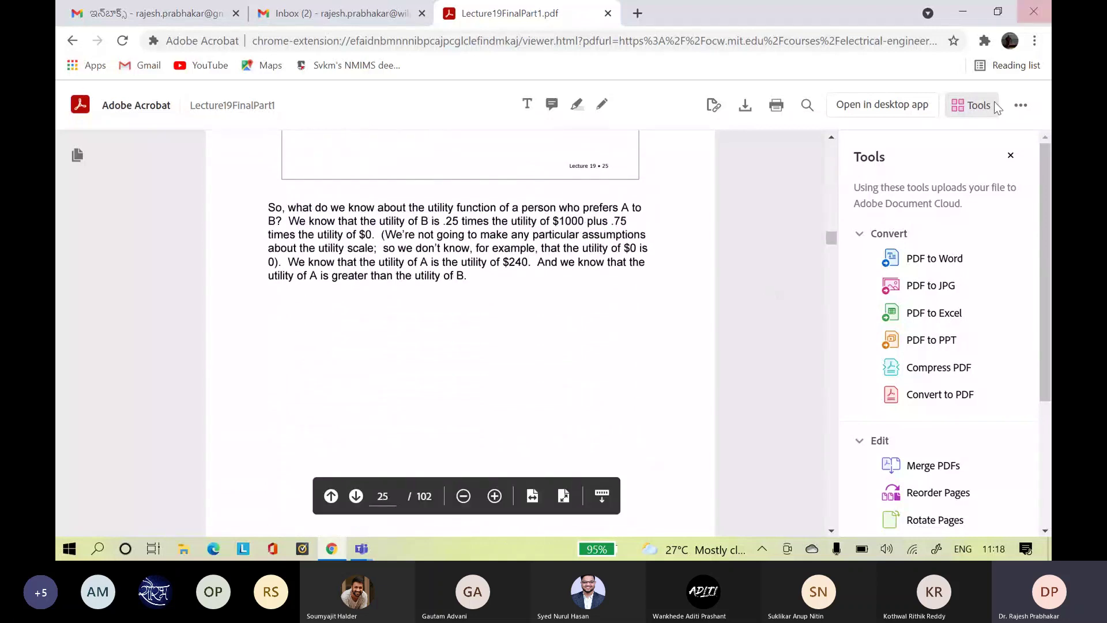
drag(831, 237, 832, 517)
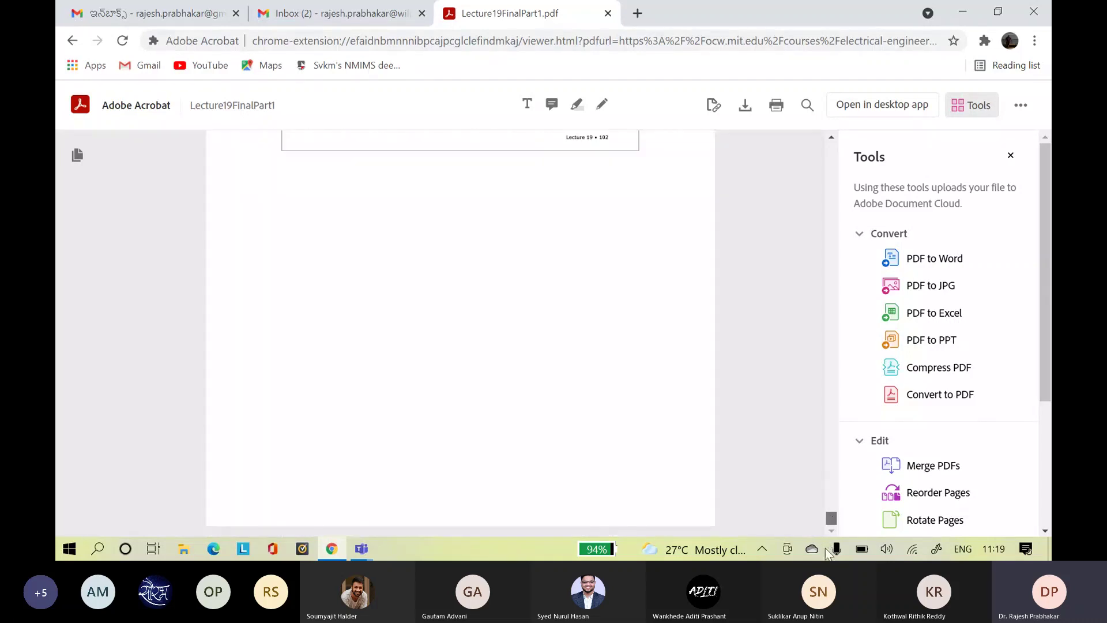
- Close the lecture PDF and minimize the browser window
click(607, 14)
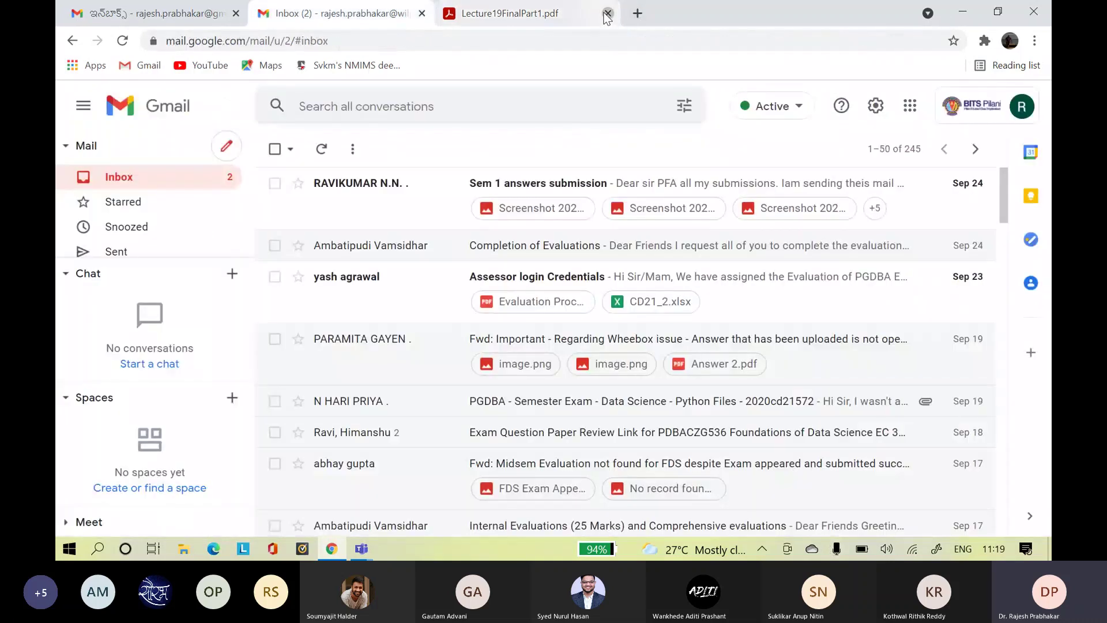
click(962, 11)
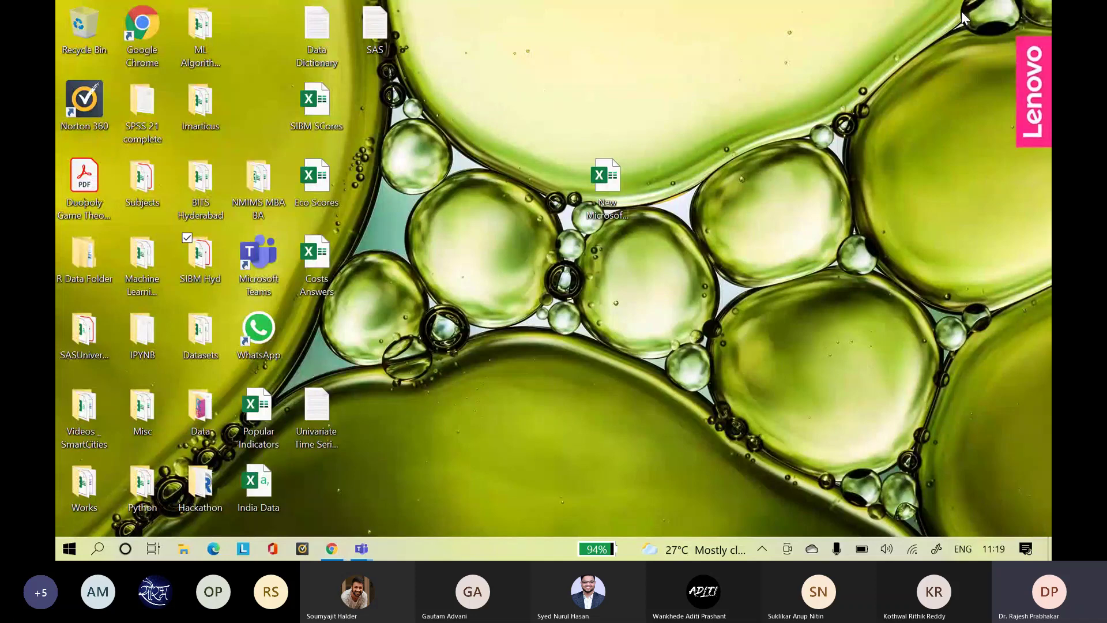
double_click(604, 190)
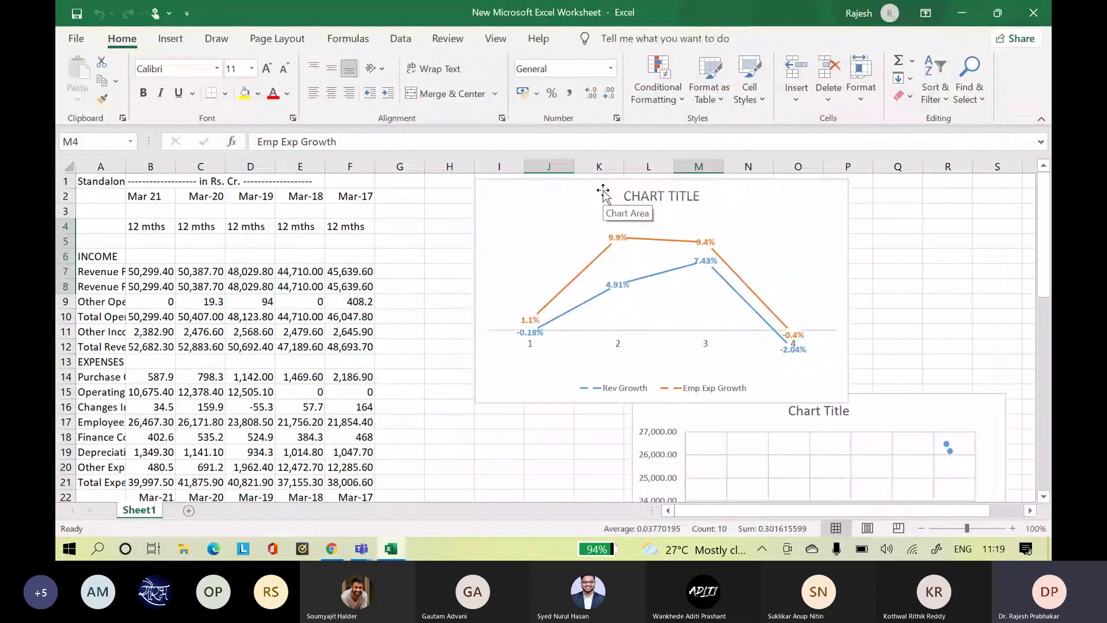
click(1031, 13)
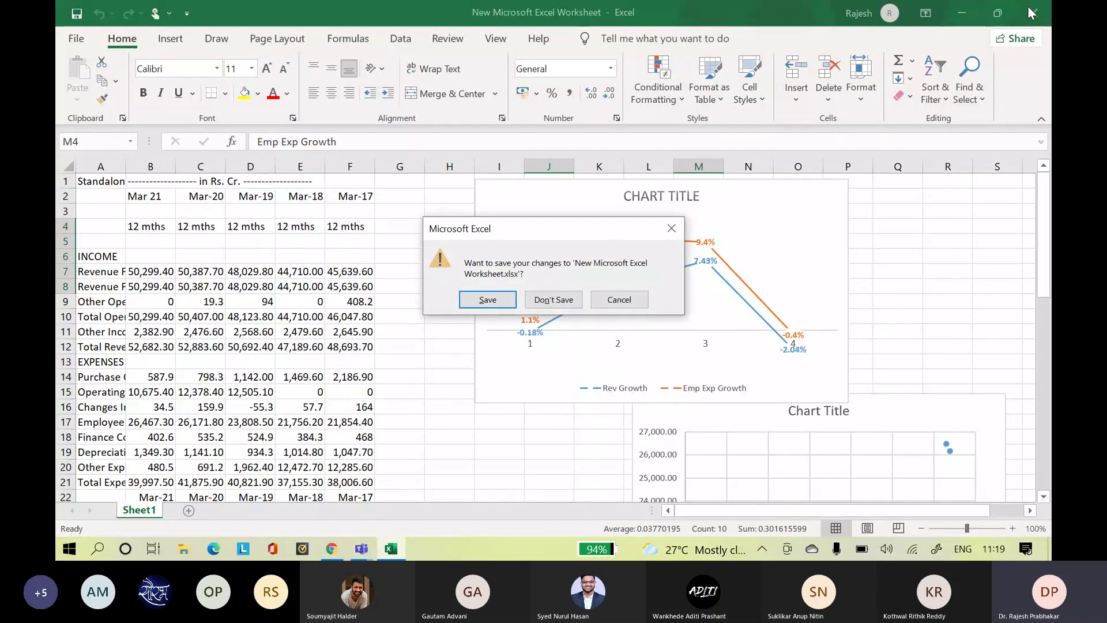
click(569, 304)
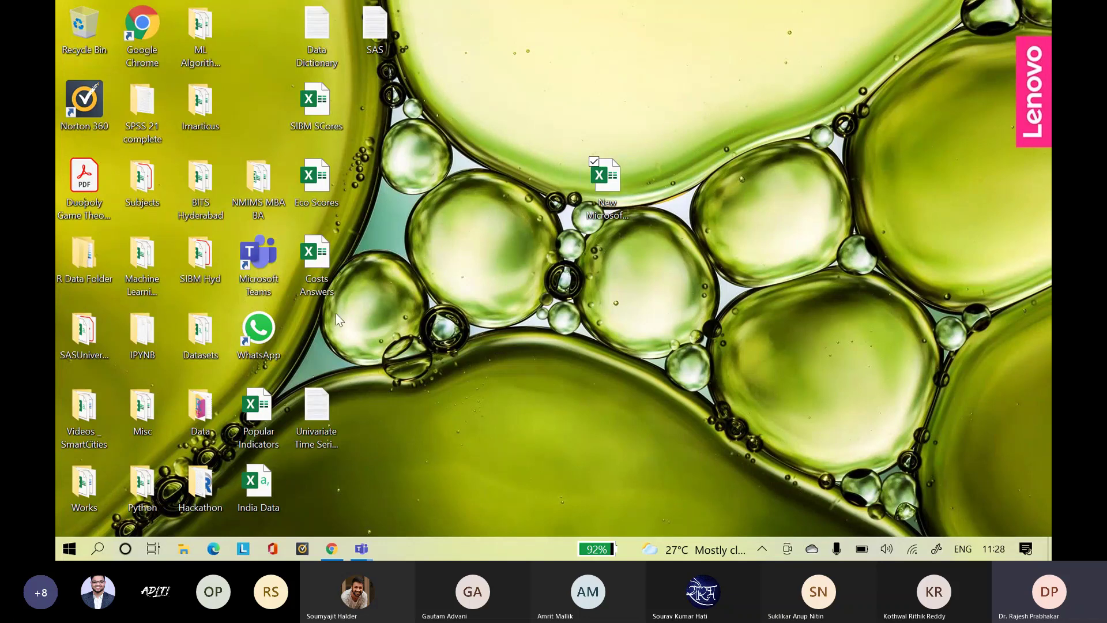
- Open the "New Microsoft Excel Worksheet" workbook from the desktop in Excel and try to delete Sheet1
double_click(605, 184)
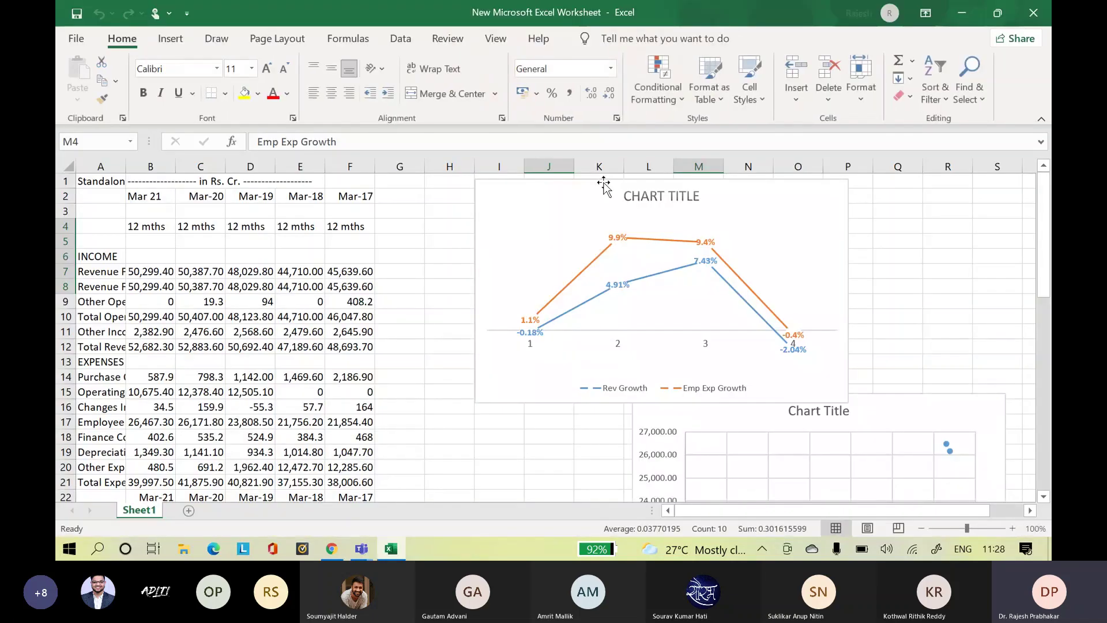
double_click(144, 516)
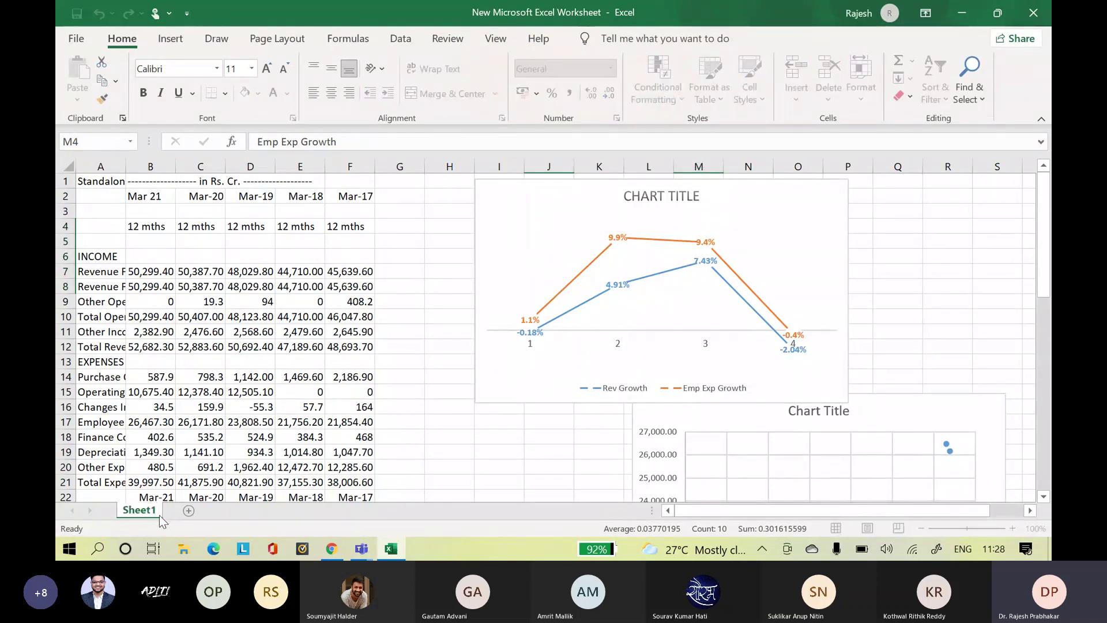
right_click(155, 510)
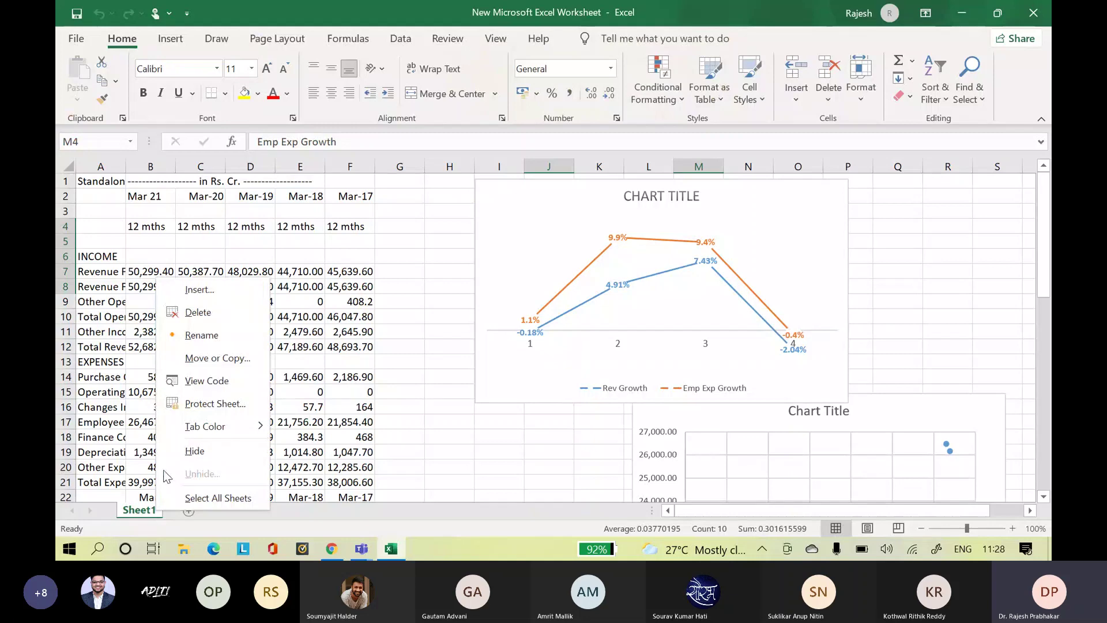
click(235, 312)
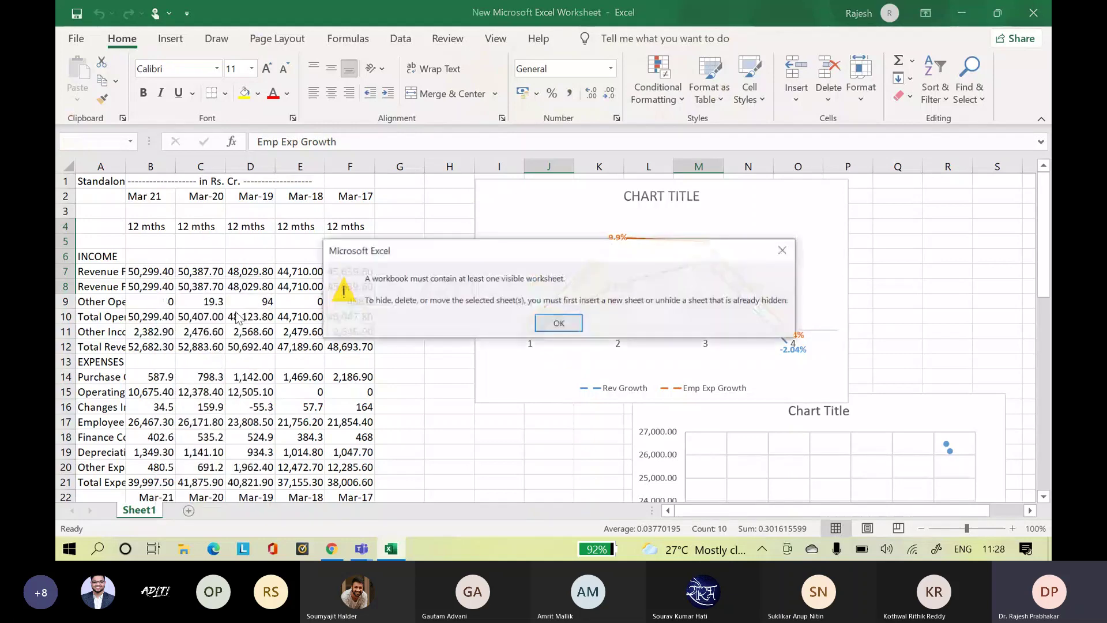
click(559, 323)
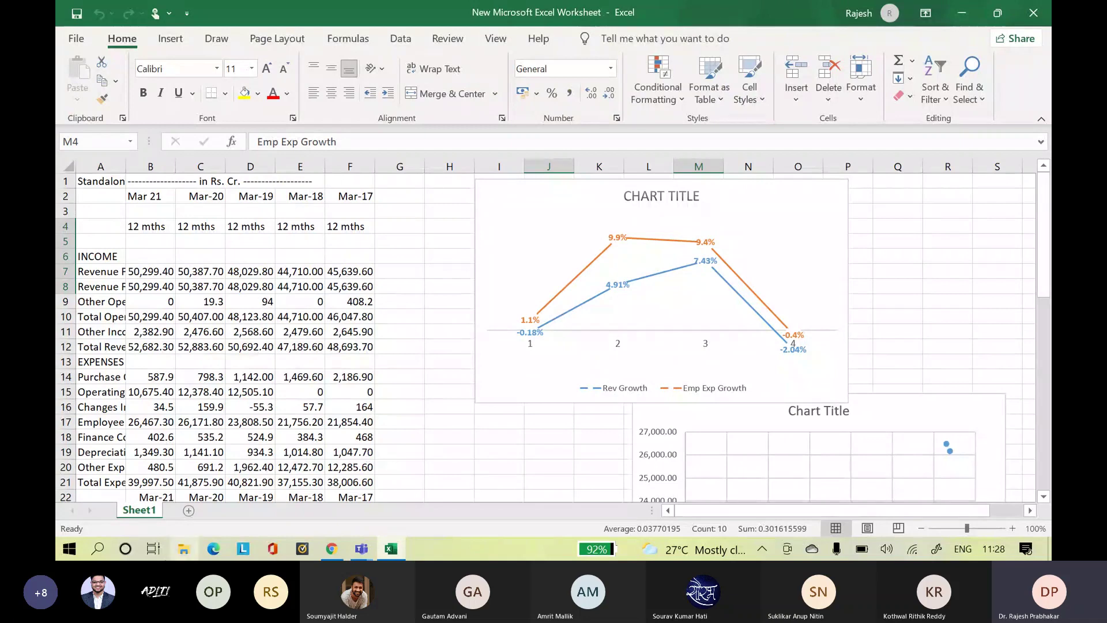
- Add a blank worksheet to the workbook and delete Sheet1 with its data and charts
click(188, 510)
right_click(140, 513)
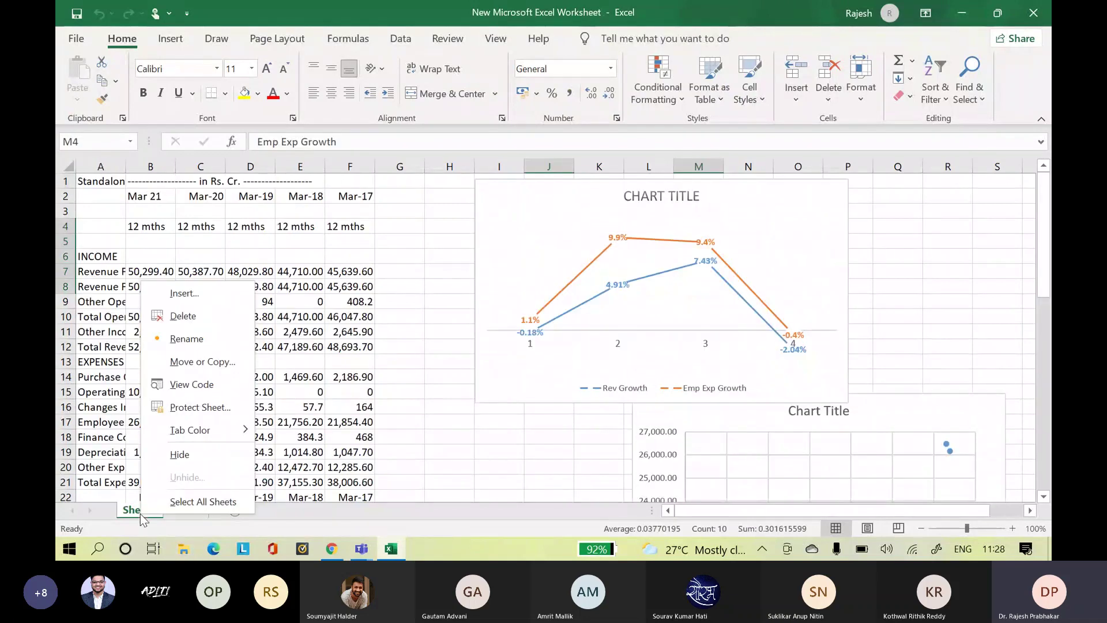
click(173, 301)
click(526, 319)
click(163, 218)
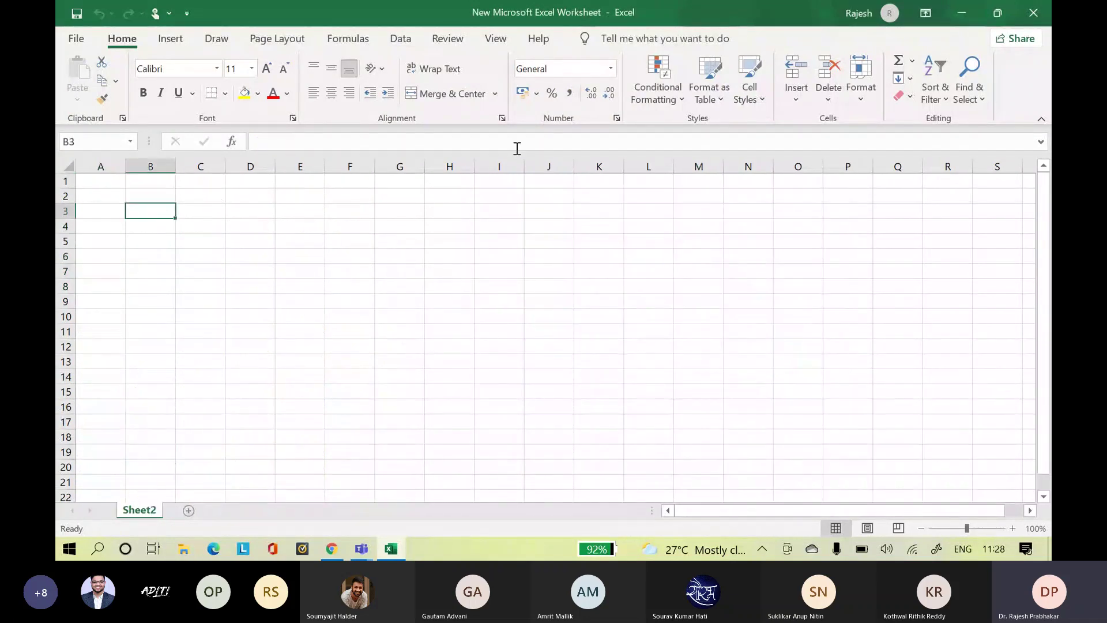
- Set the worksheet's zoom to a custom magnification of 150%
click(497, 37)
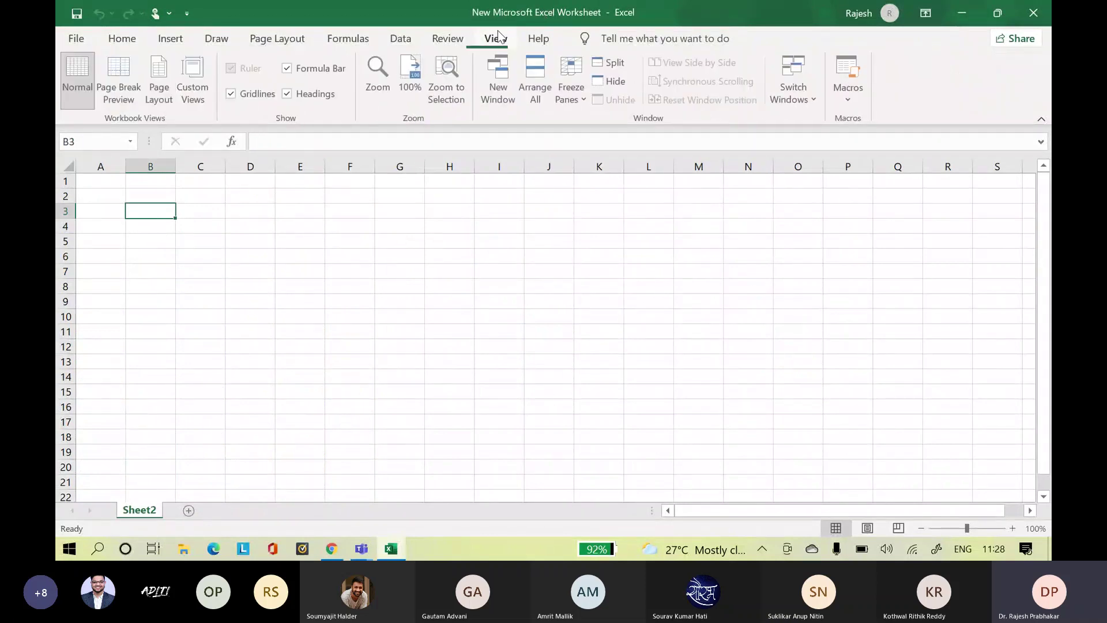
click(122, 38)
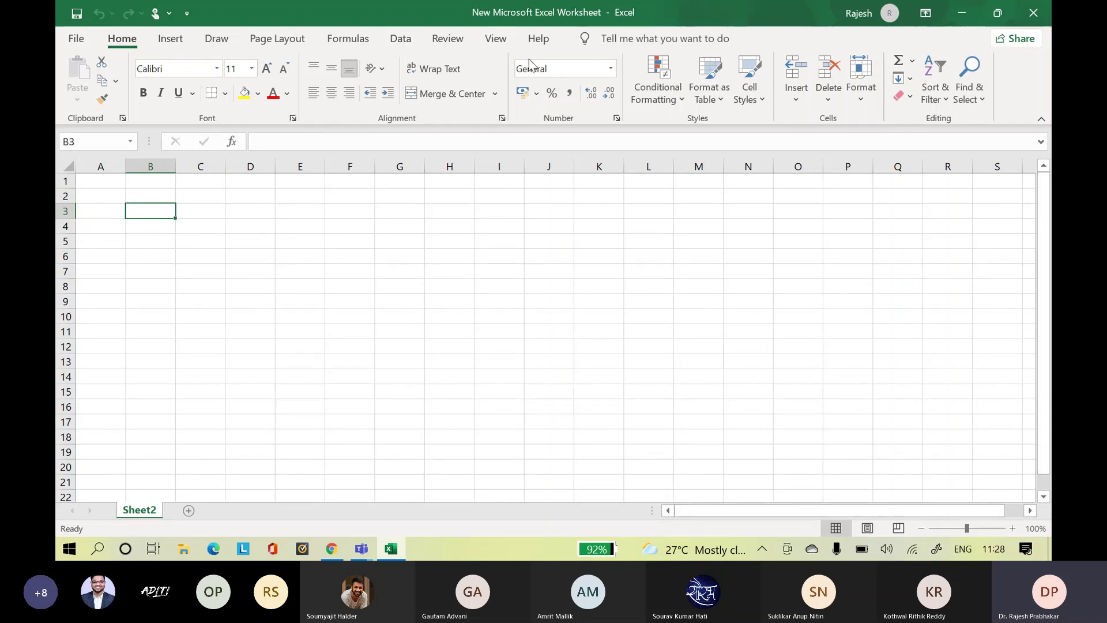
click(496, 41)
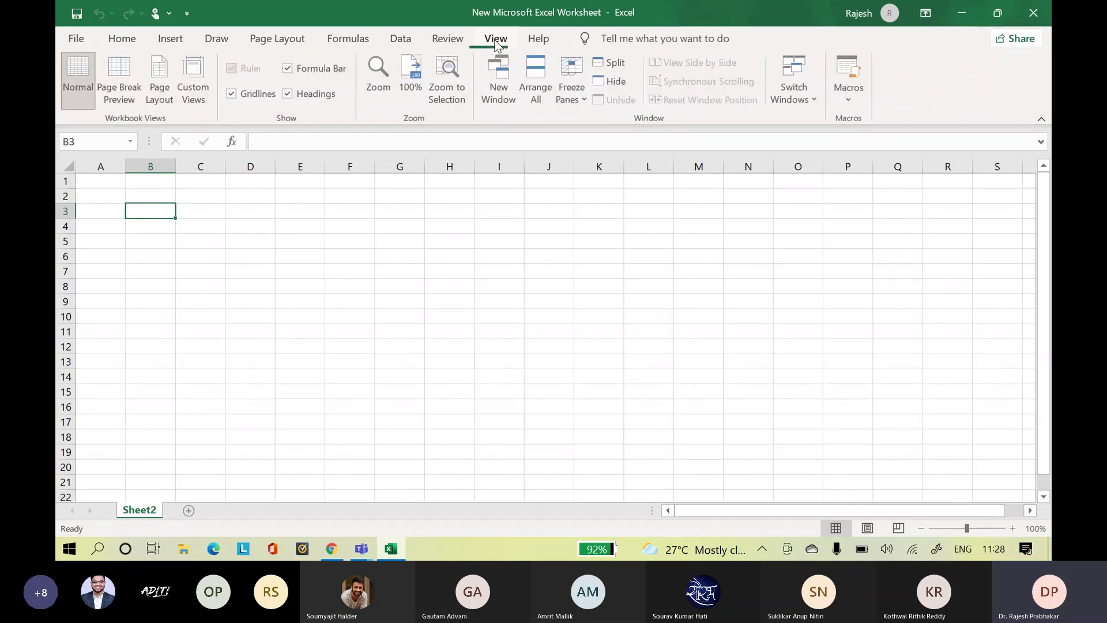
click(369, 73)
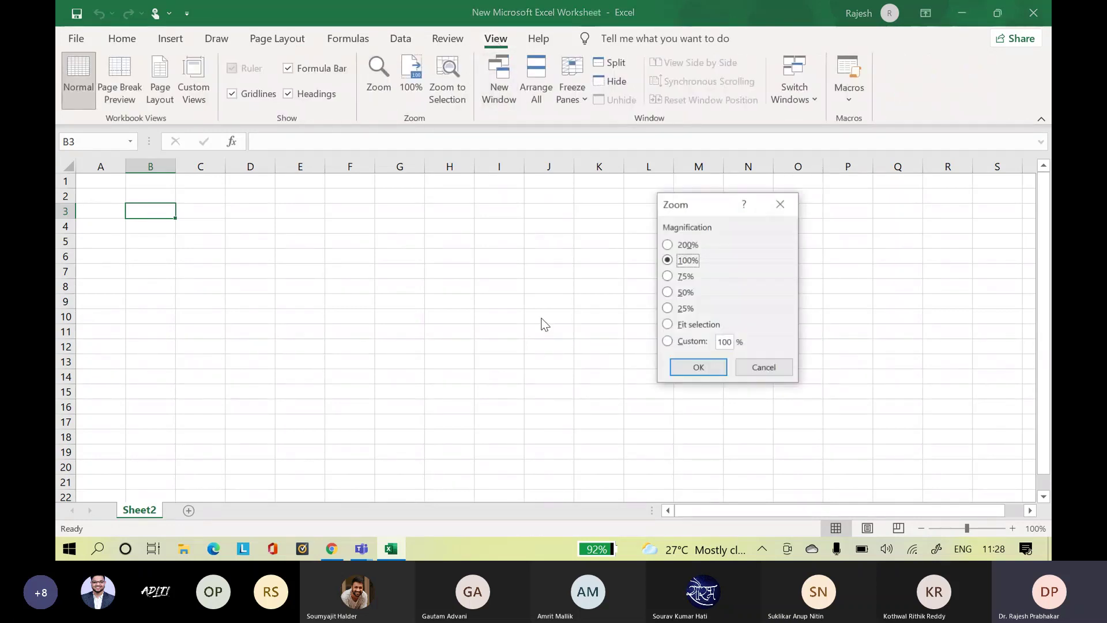
click(726, 341)
key(BackSpace)
text(5)
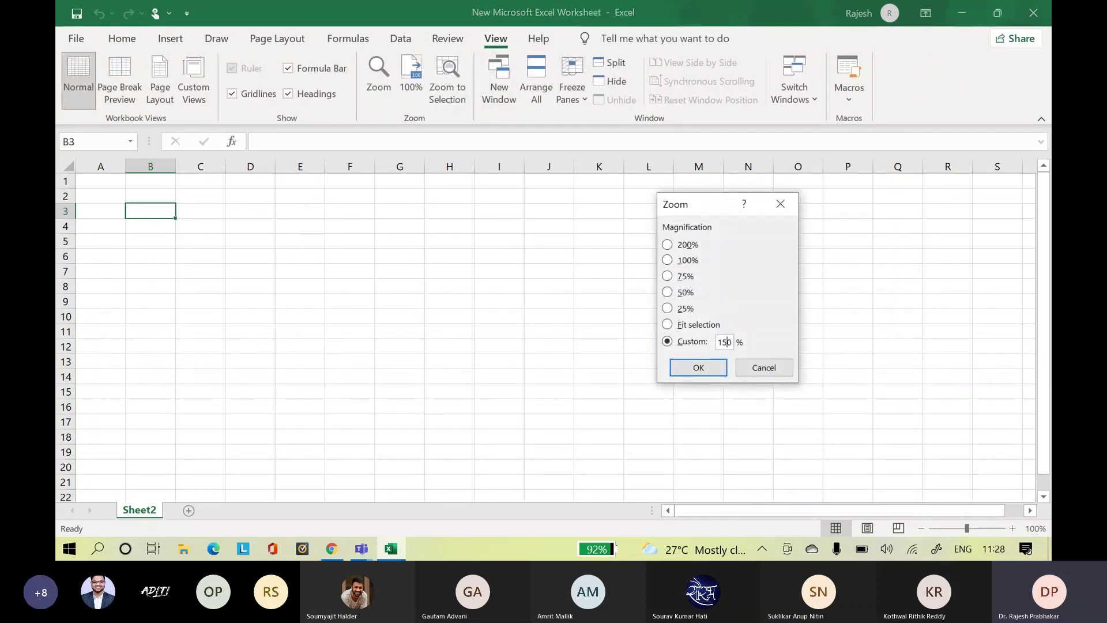
click(696, 367)
click(326, 275)
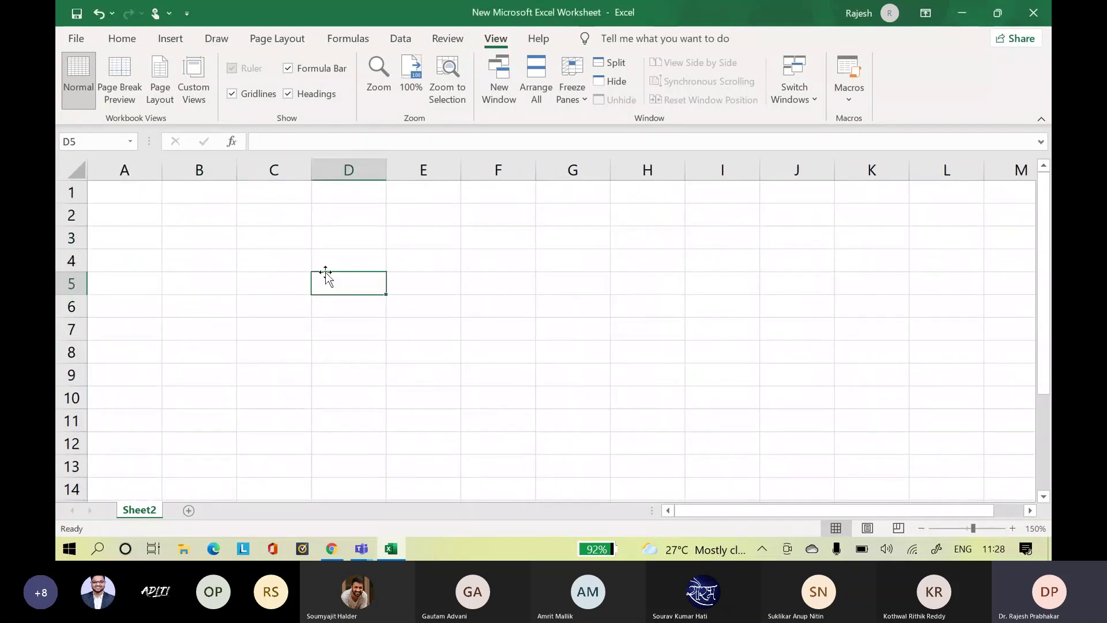
- Enter the title "Travelling Sales Man Problem - Optimize the route to take to achieve certain tasks" in cell A1
click(119, 189)
text(T)
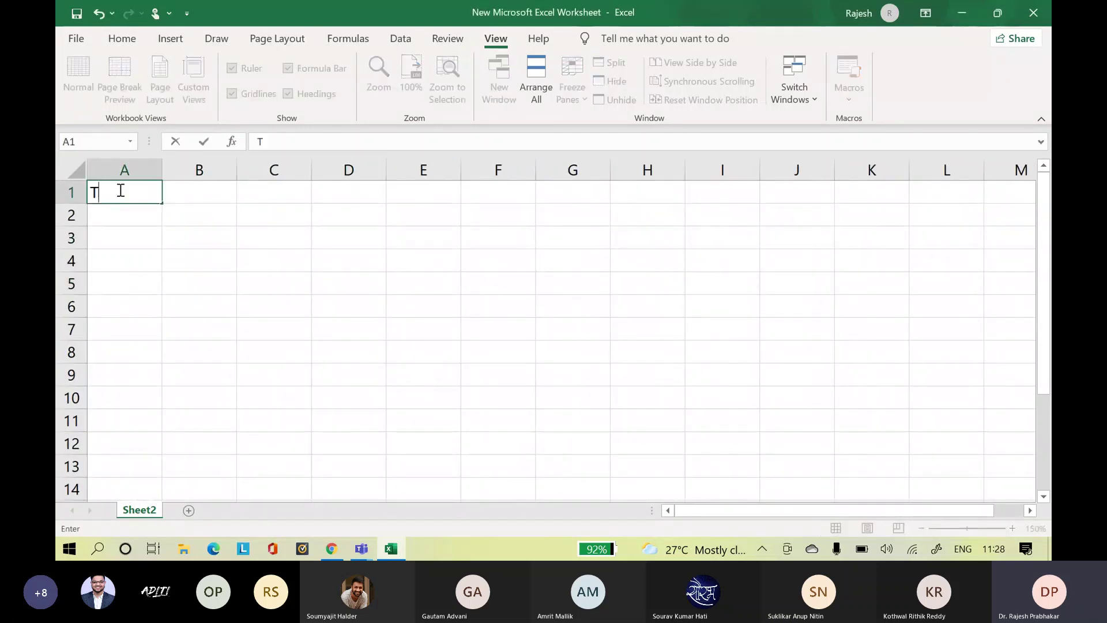
text(ravelling Sales Ma)
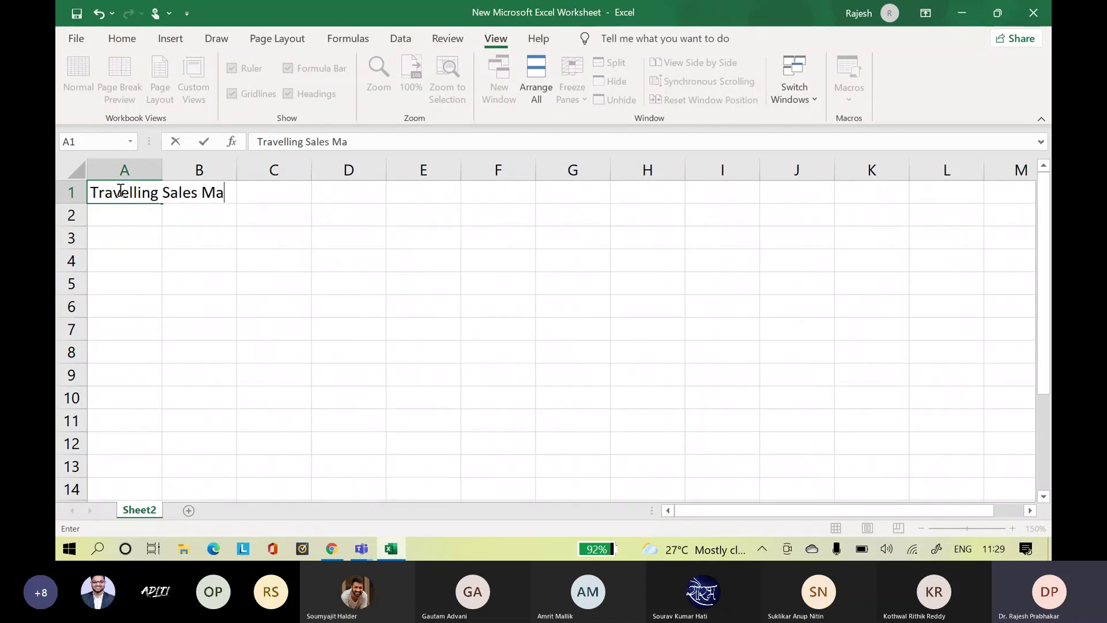
text(n Problem )
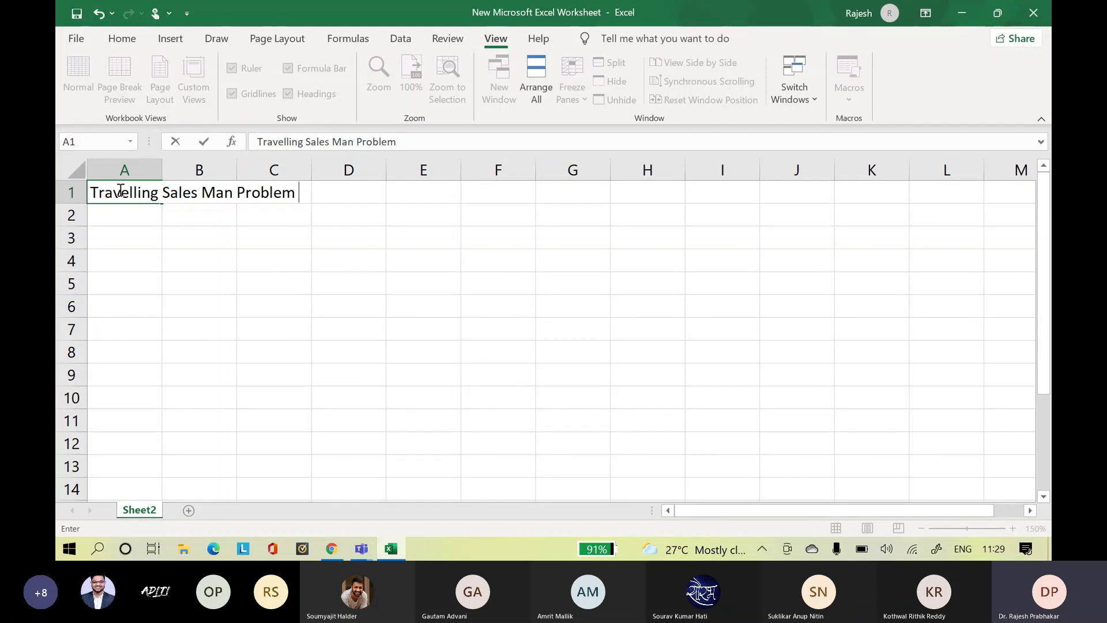
text(- Op)
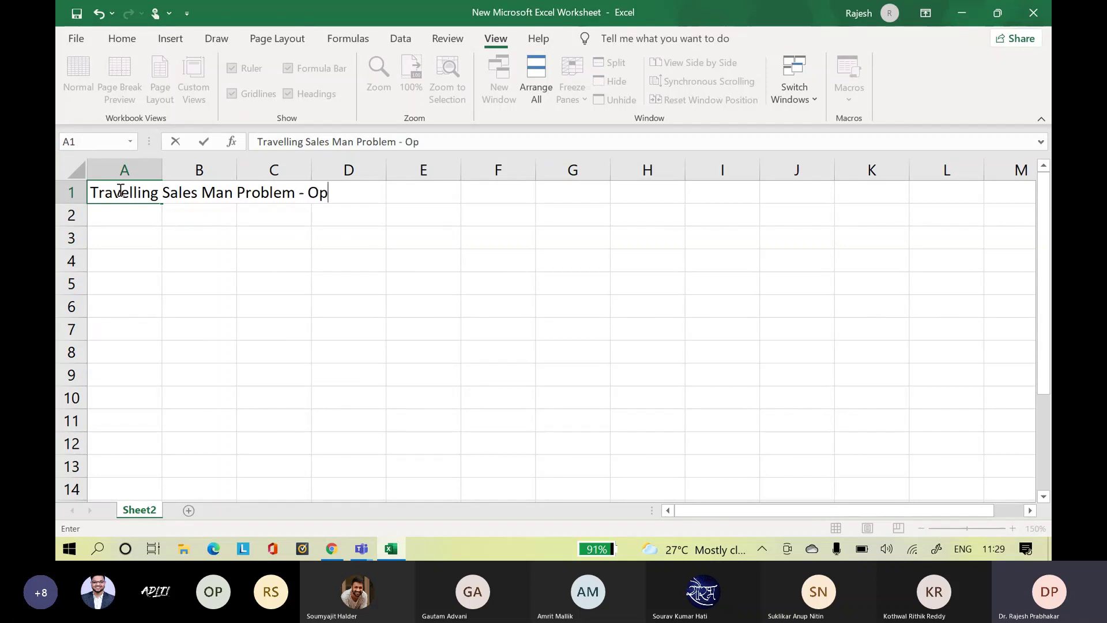
text(timize the )
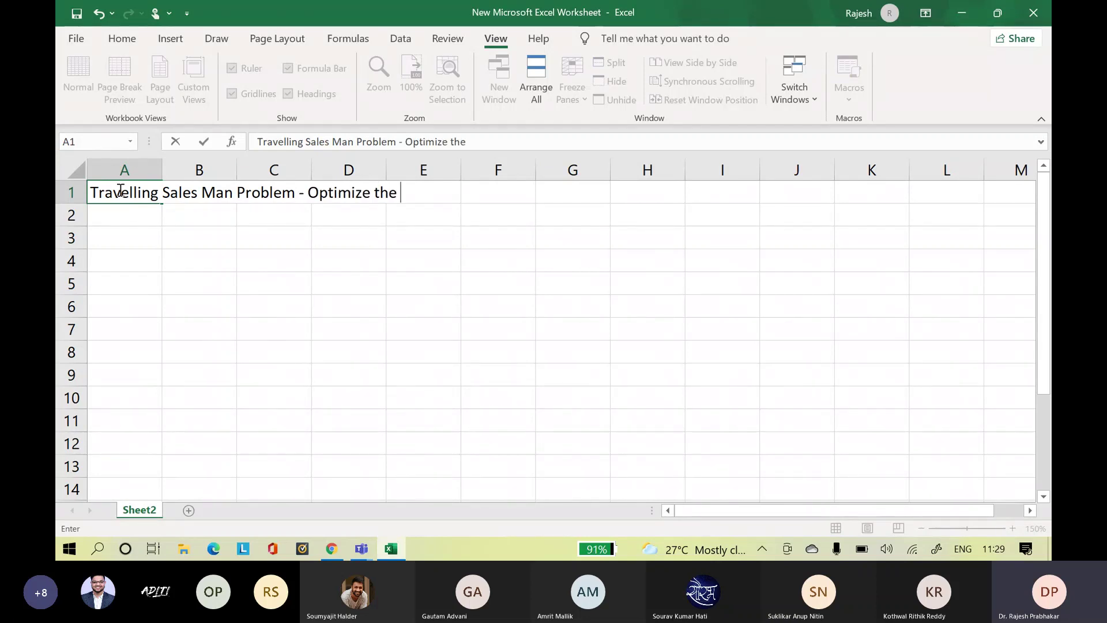
text(route )
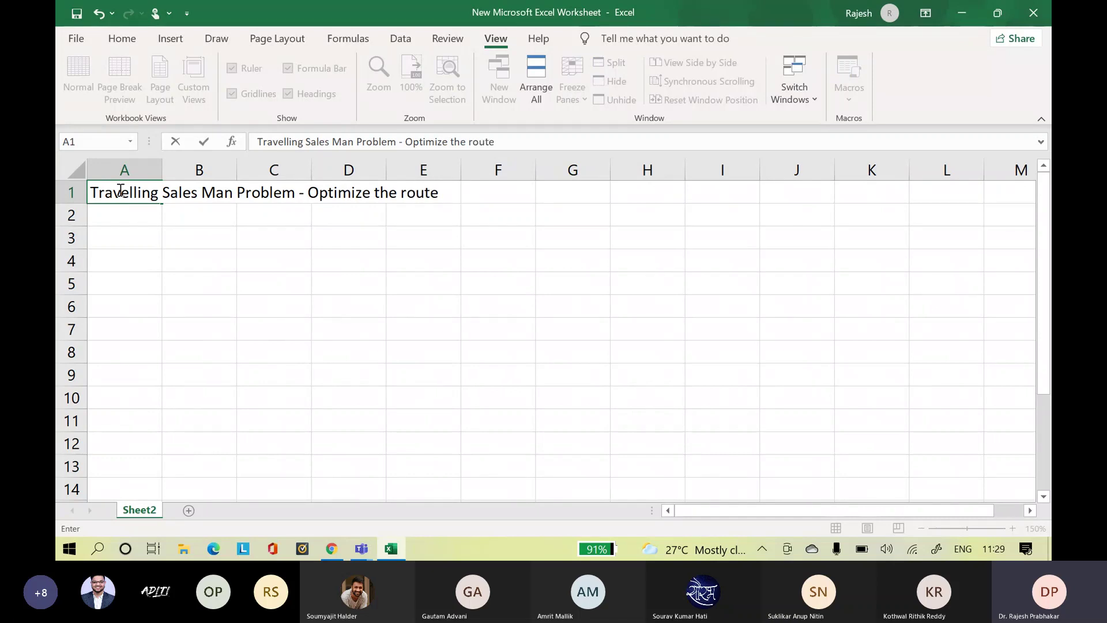
text(to)
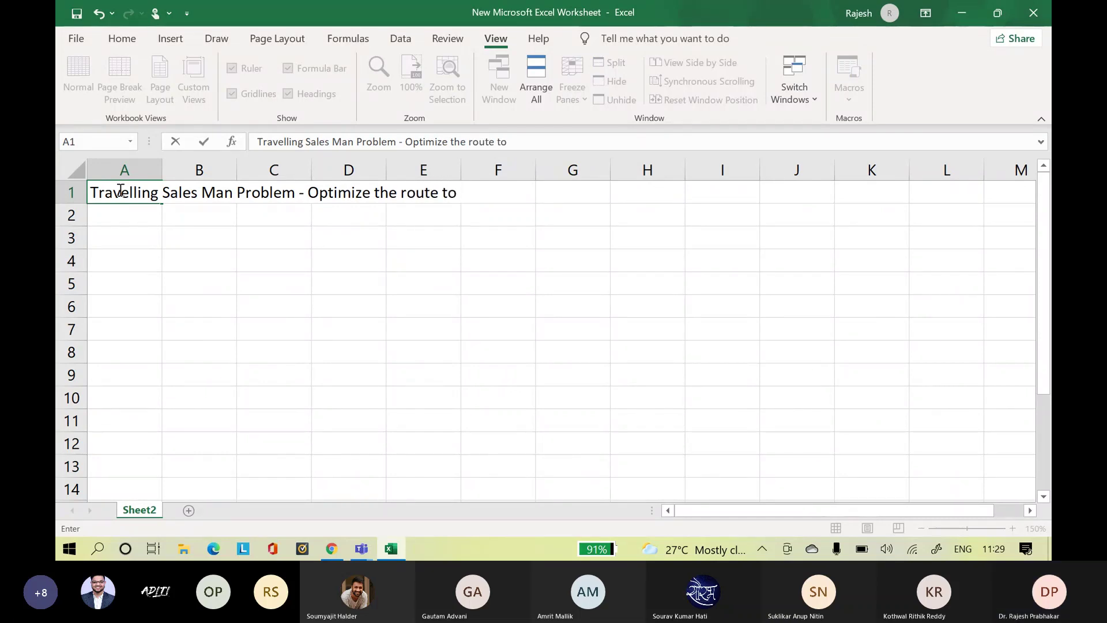
text( take )
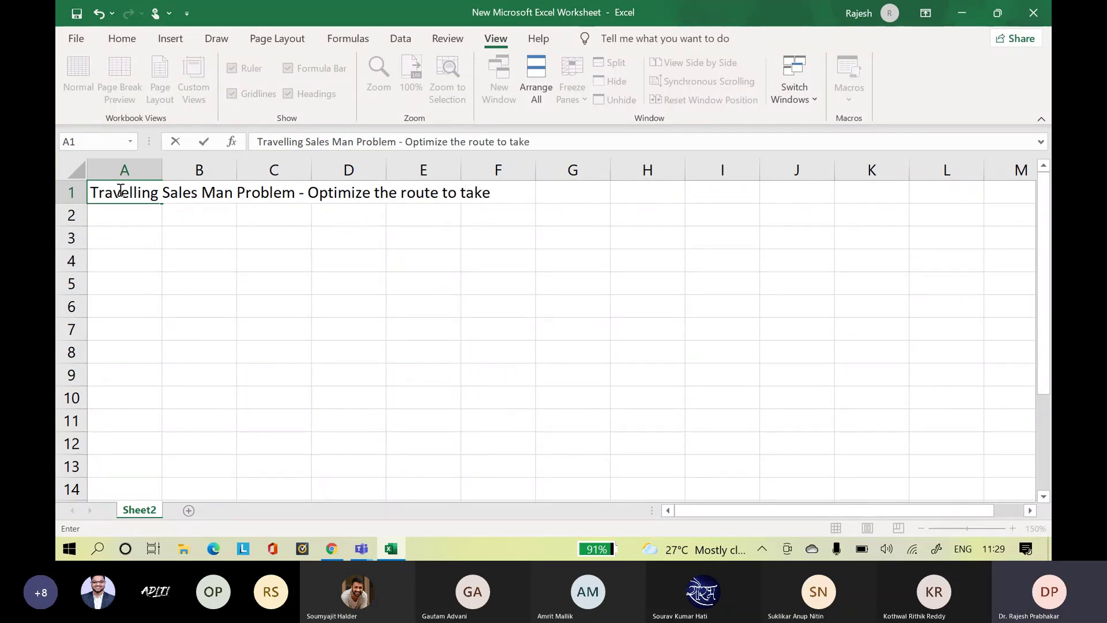
text(to achie)
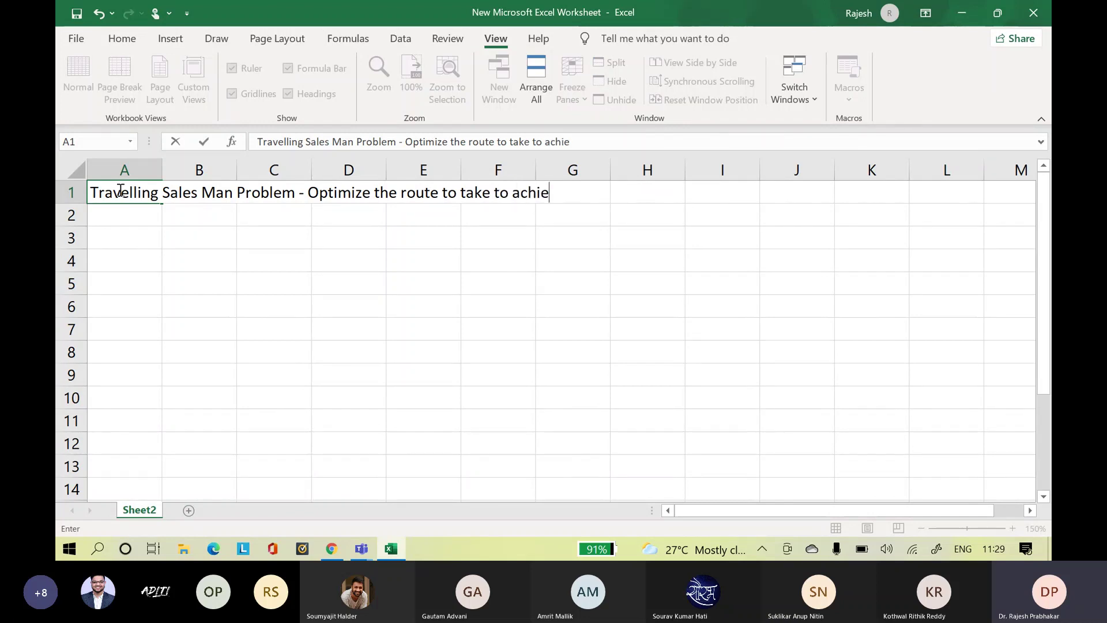
text(w)
key(BackSpace)
text(ve)
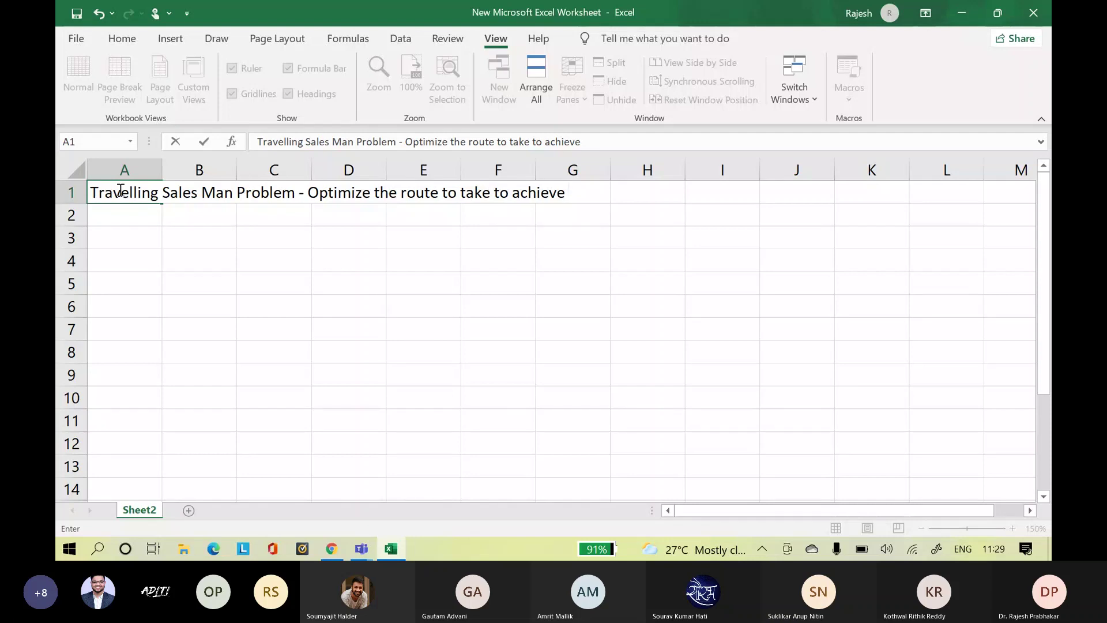
text(cet)
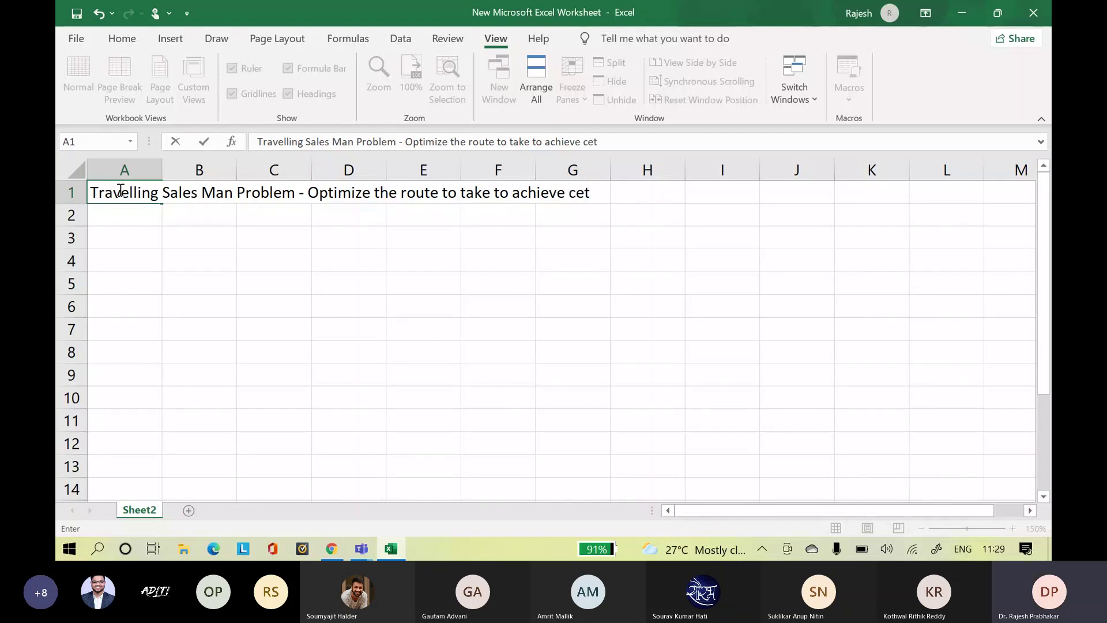
key(BackSpace)
text(rtain tasks)
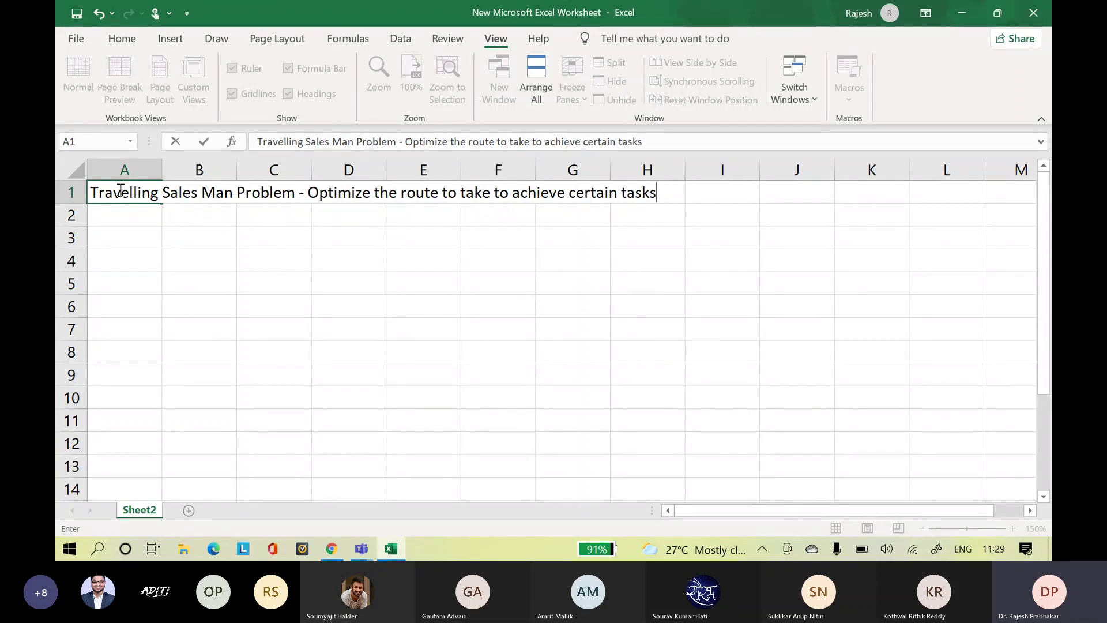
key(Return)
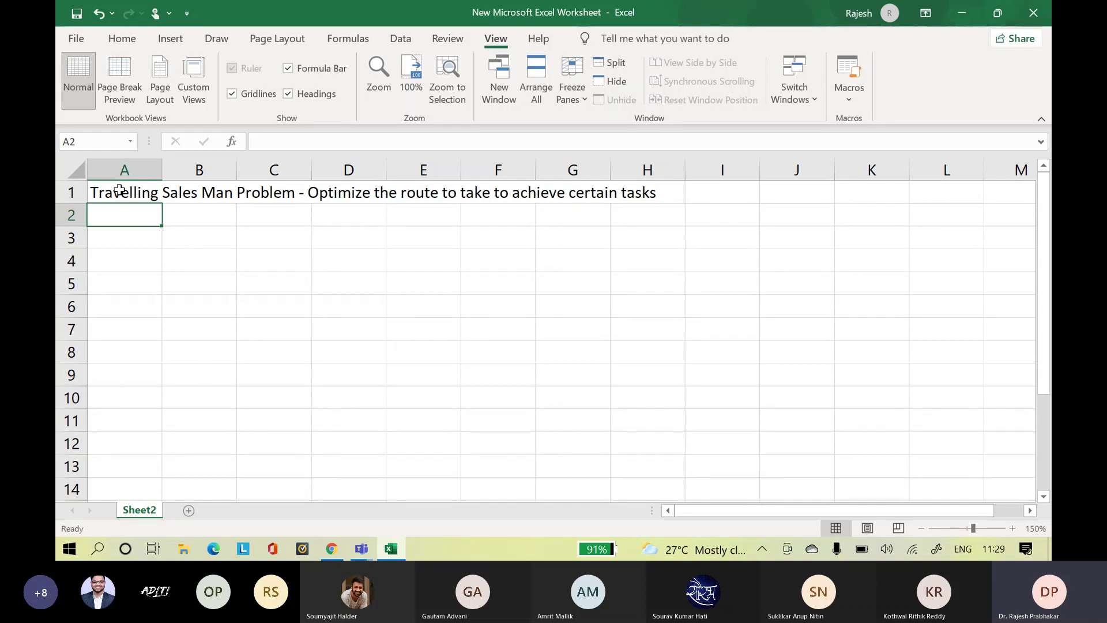
- Merge and center cells B2 to E2 and enter the heading "Ending Building Department" in them
click(217, 223)
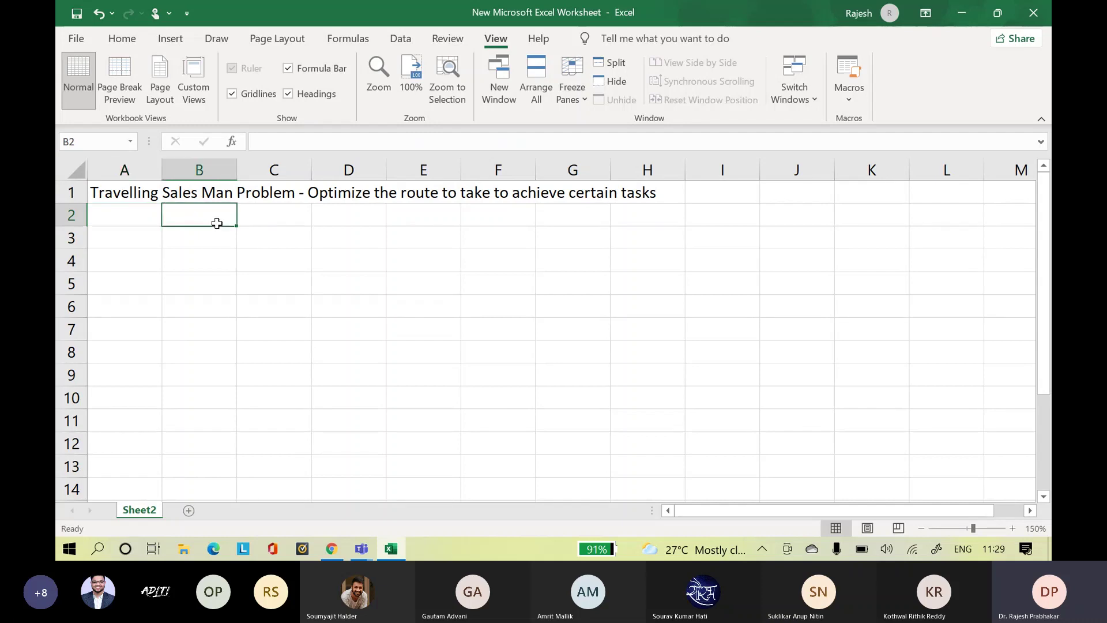
click(357, 334)
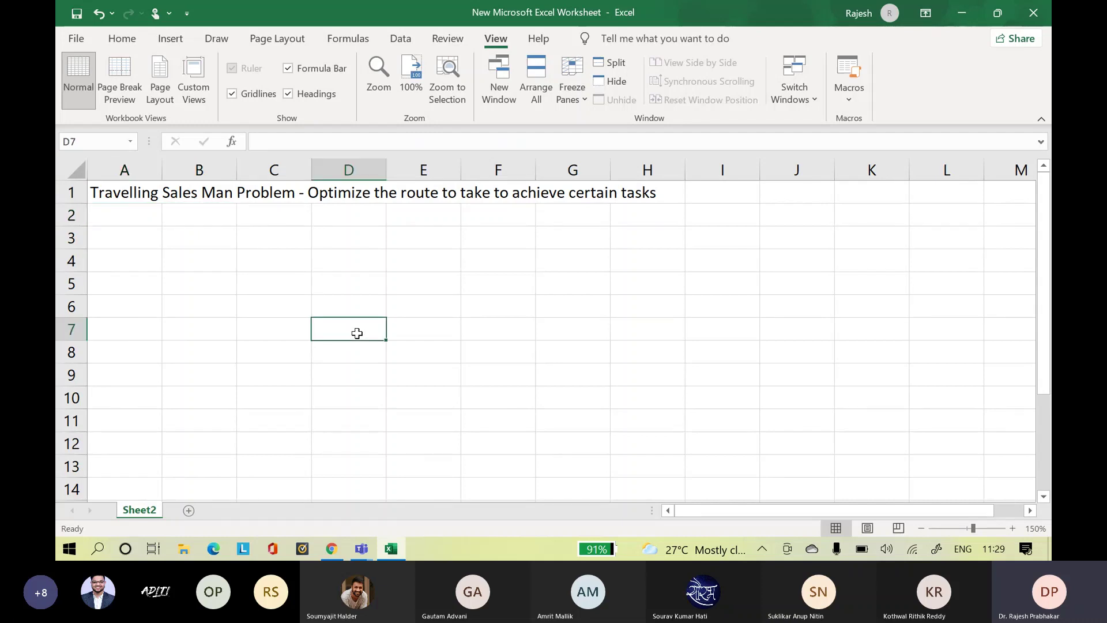
click(210, 217)
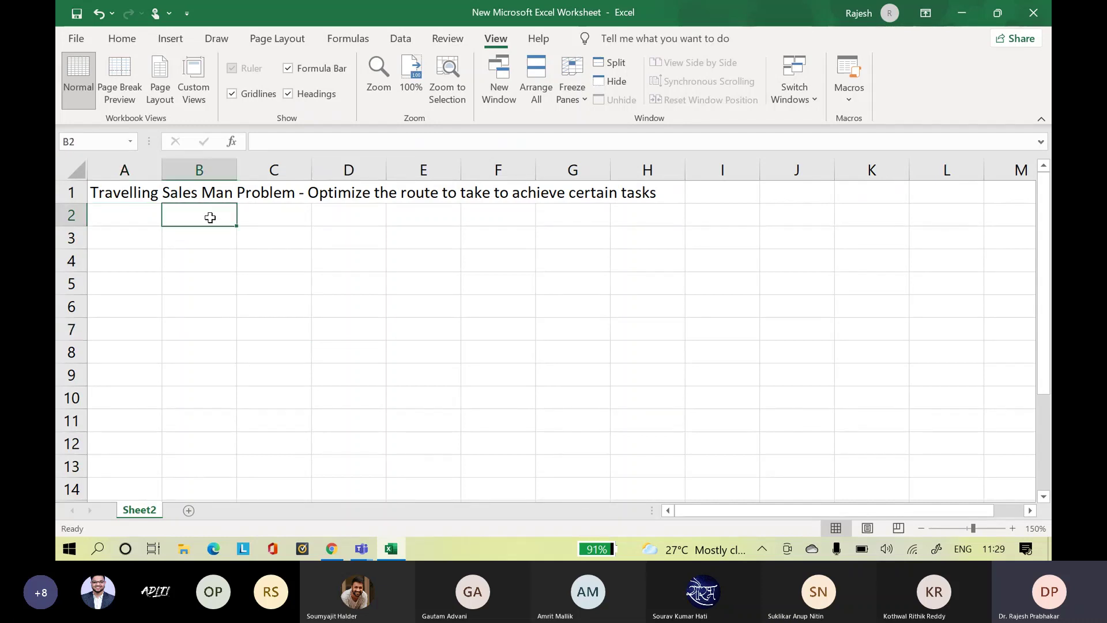
drag(210, 217, 432, 209)
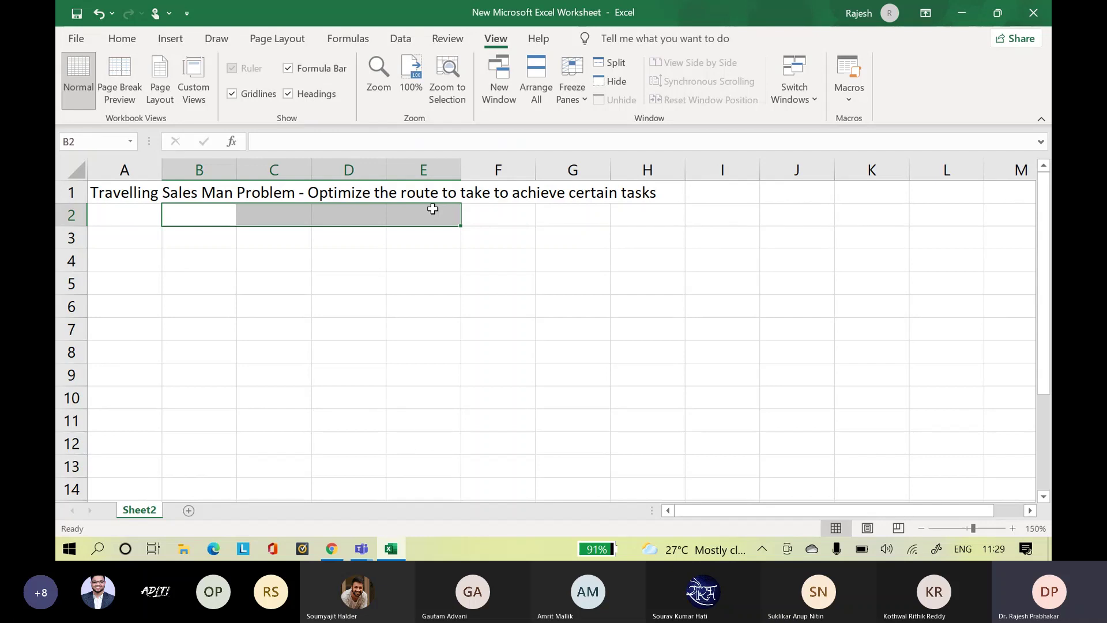
click(118, 41)
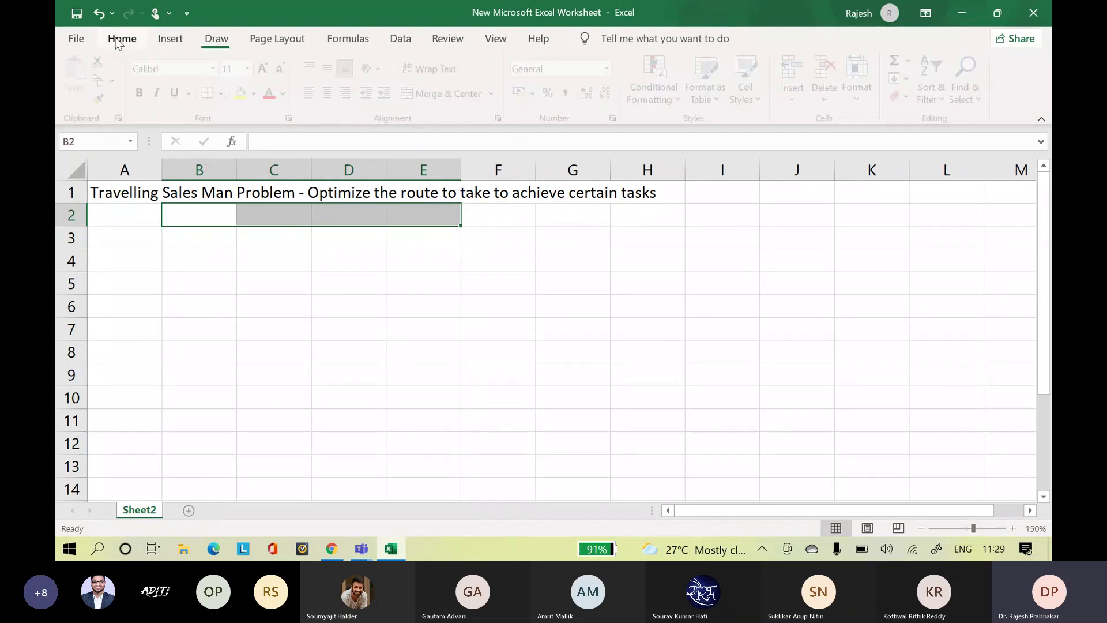
click(455, 94)
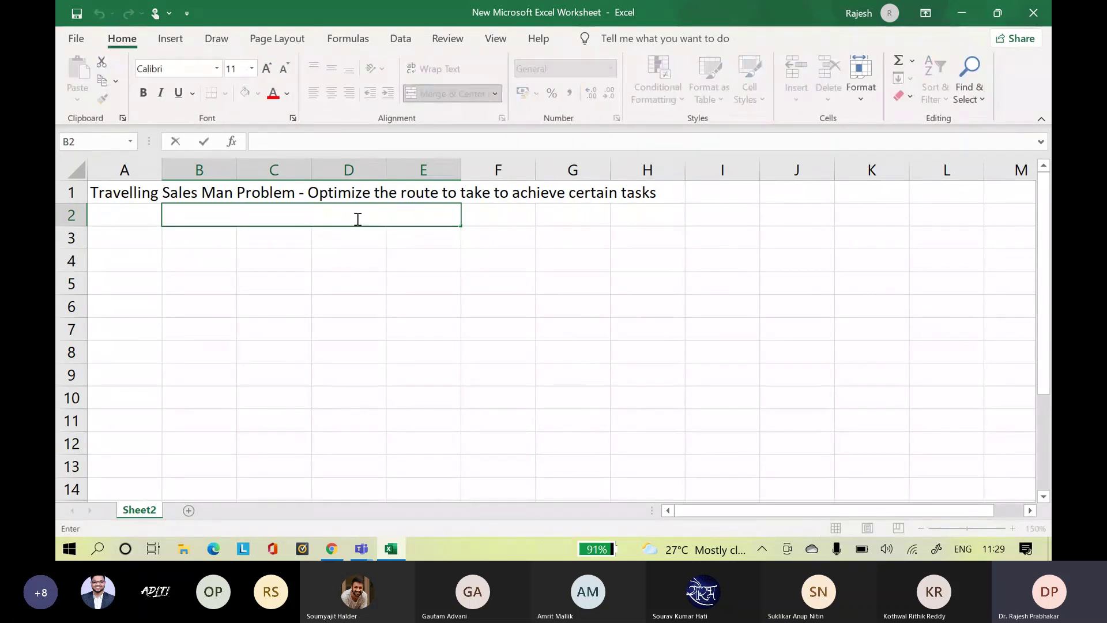
text(Ending Bu)
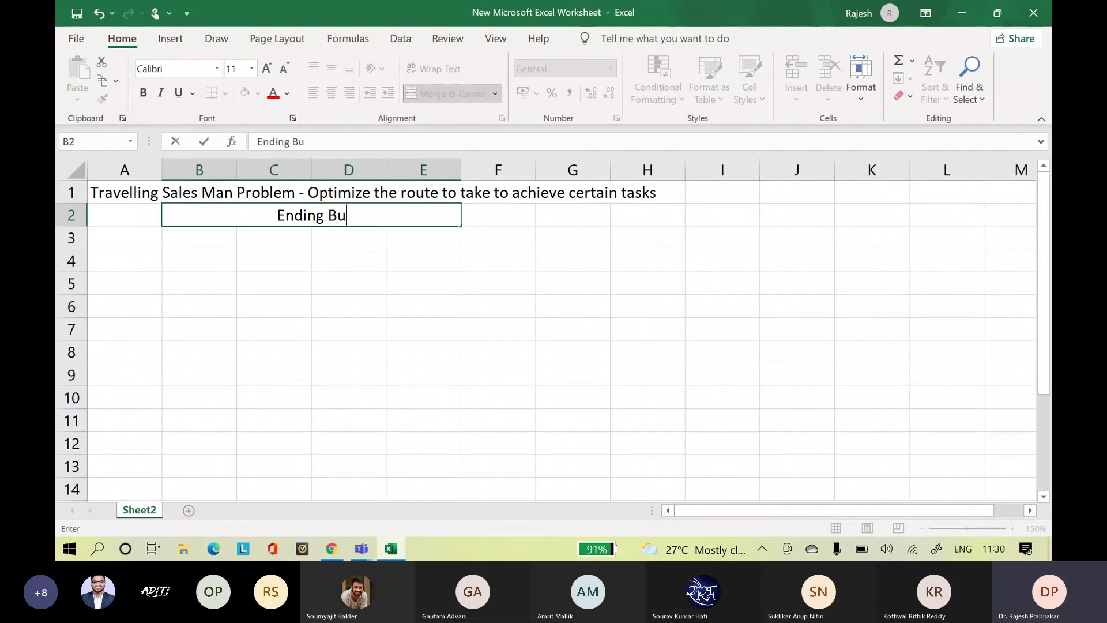
text(ilding)
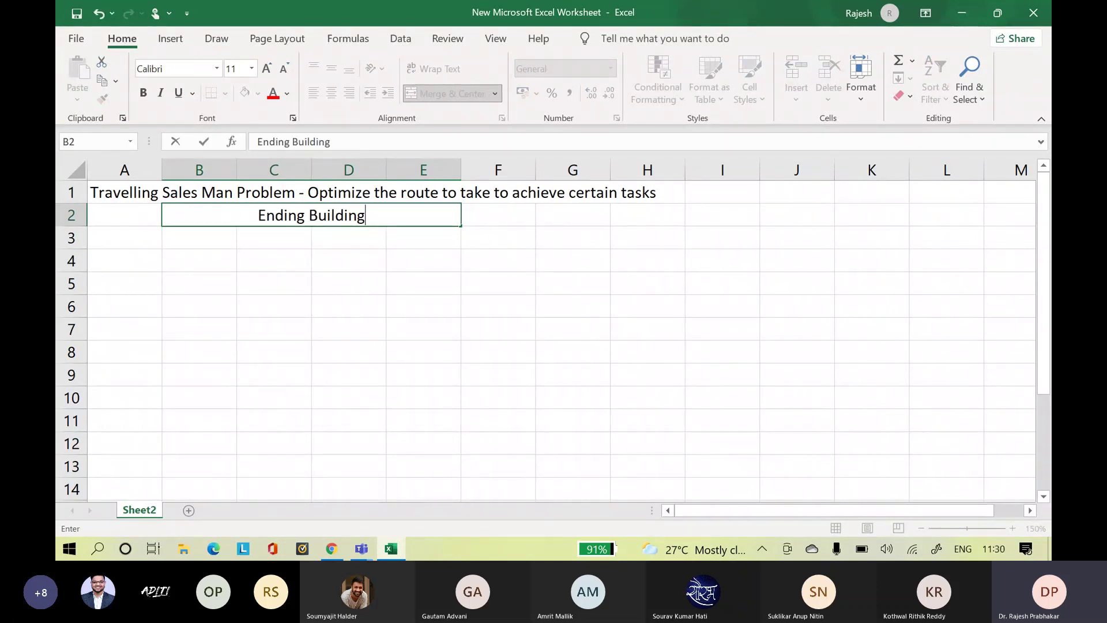
text( Department)
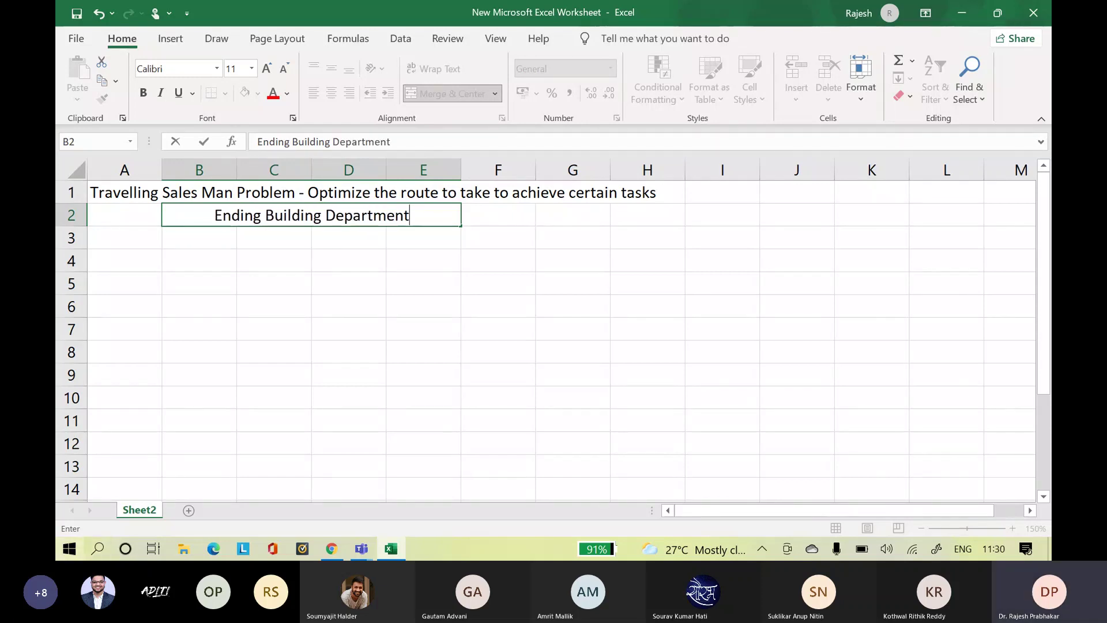
click(317, 363)
- Merge and center cells A2 and A3 and enter the heading "Start Building/Department" in them
drag(126, 237, 128, 248)
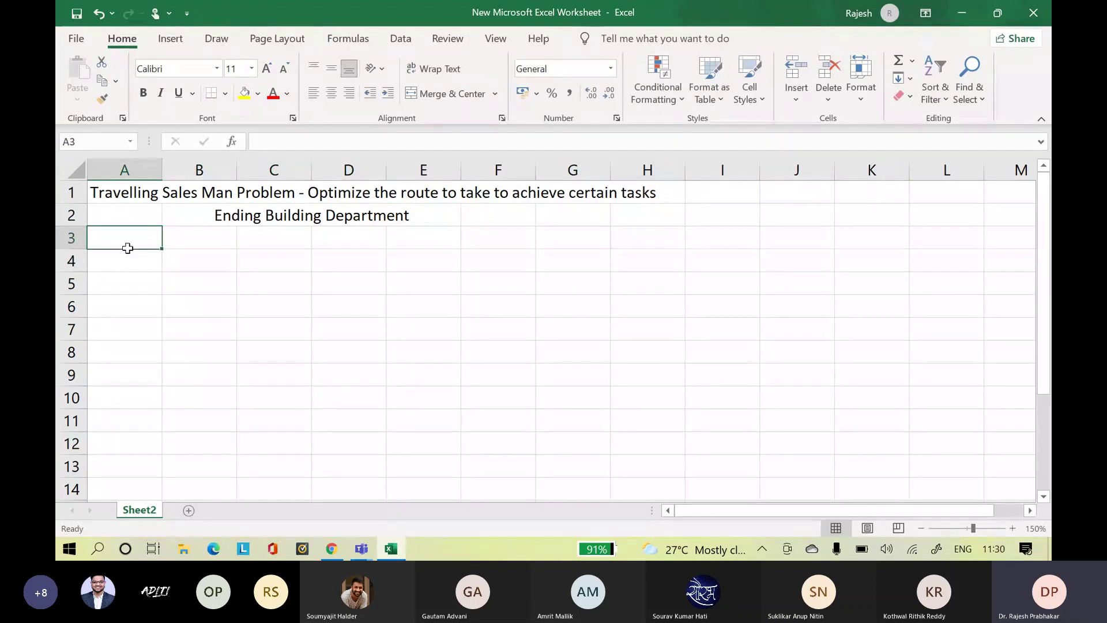
drag(137, 227, 138, 217)
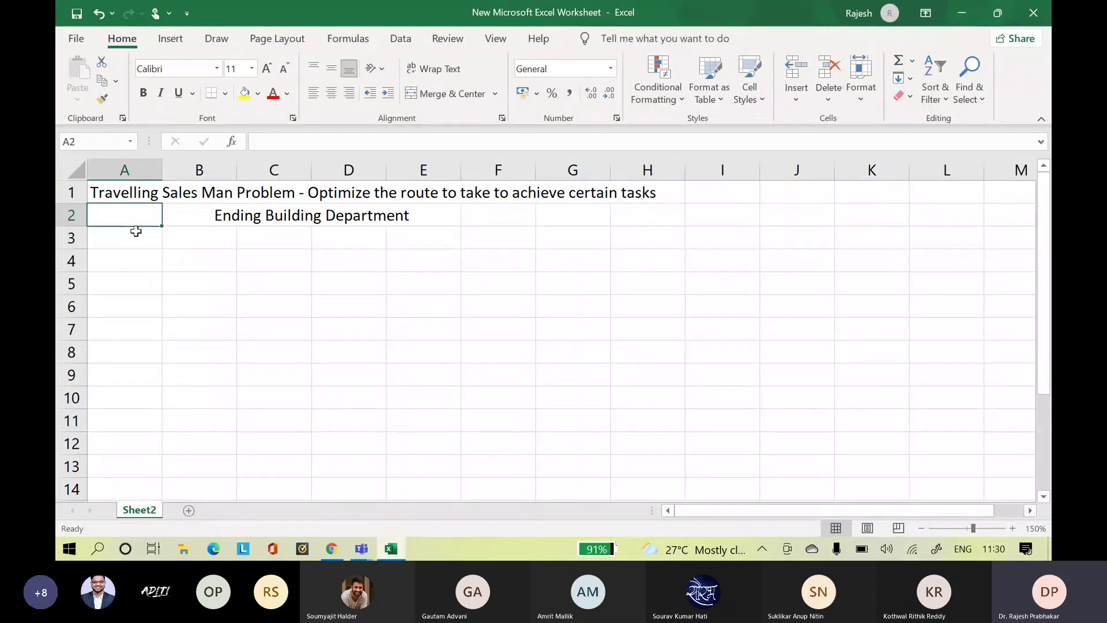
click(192, 242)
click(144, 235)
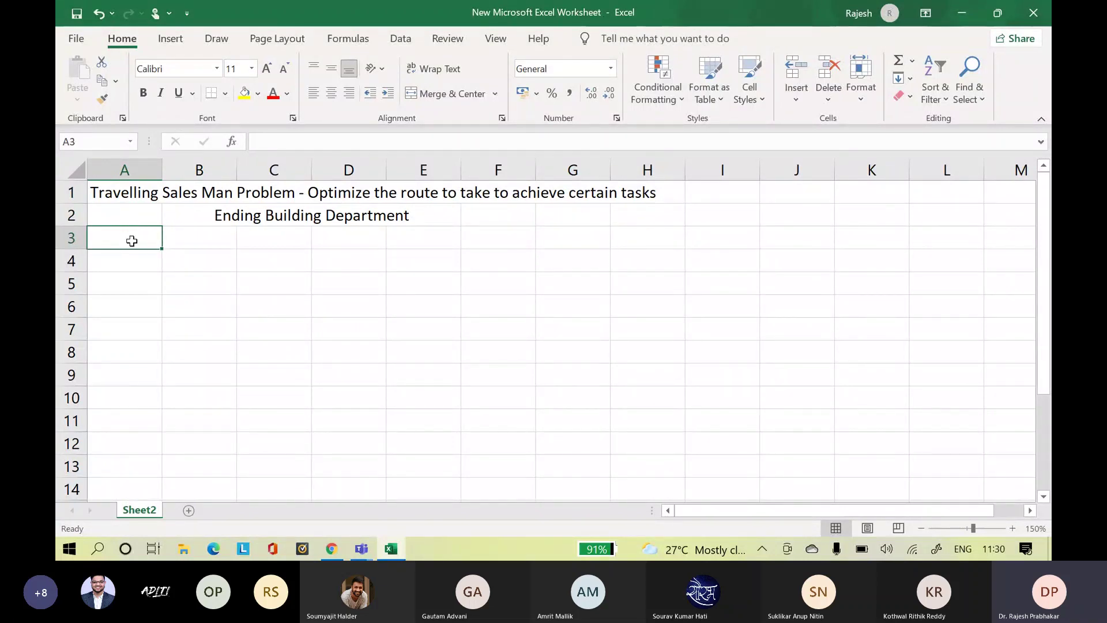
drag(134, 217, 140, 244)
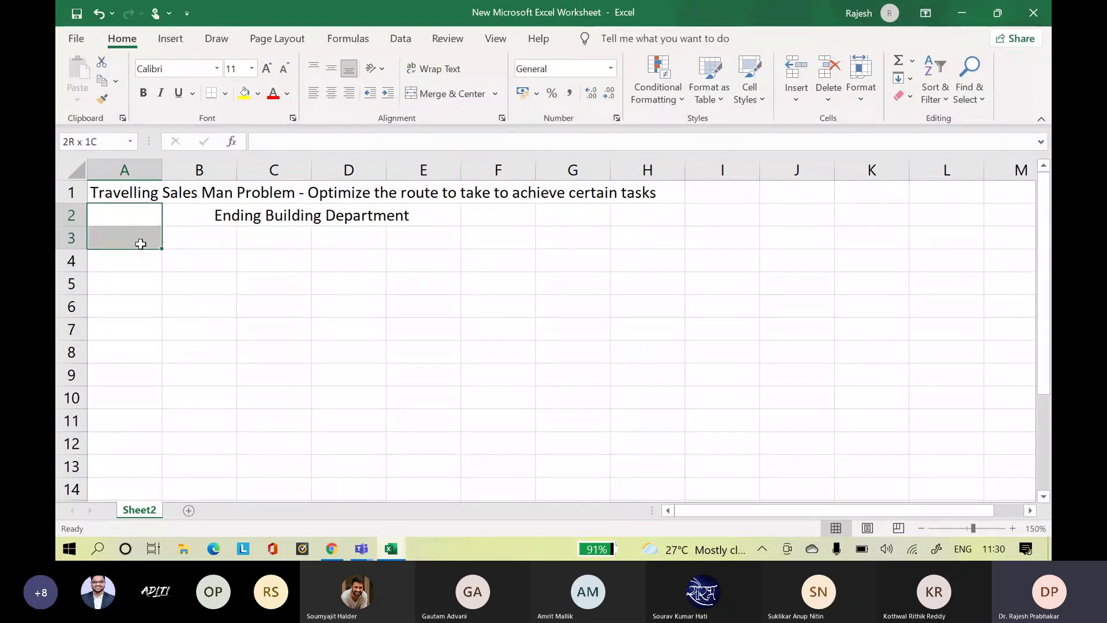
click(453, 92)
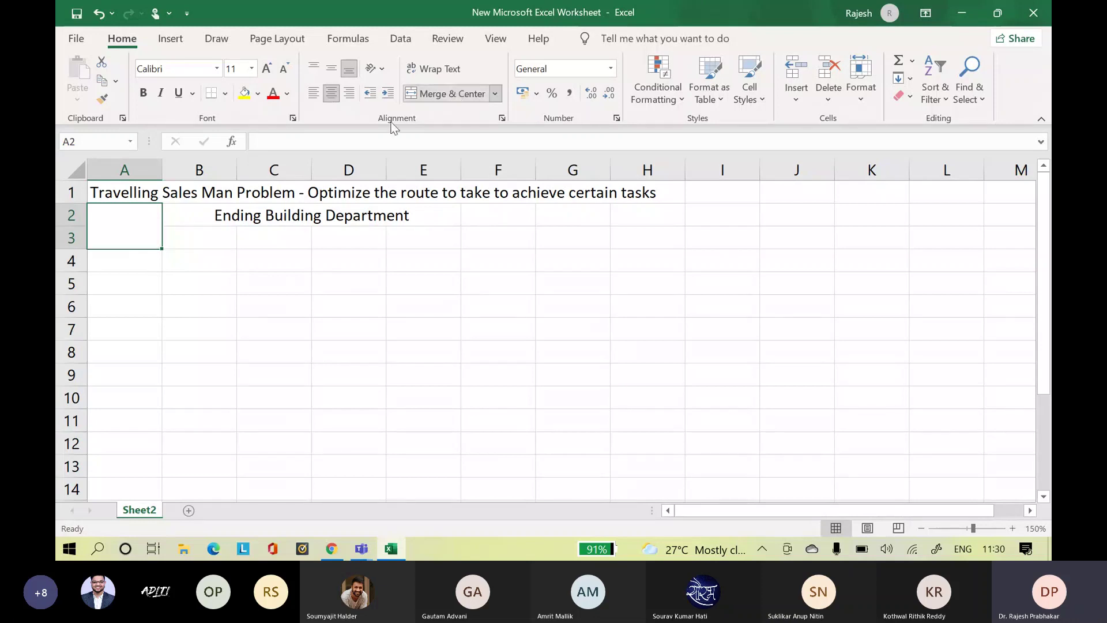
text(Sta)
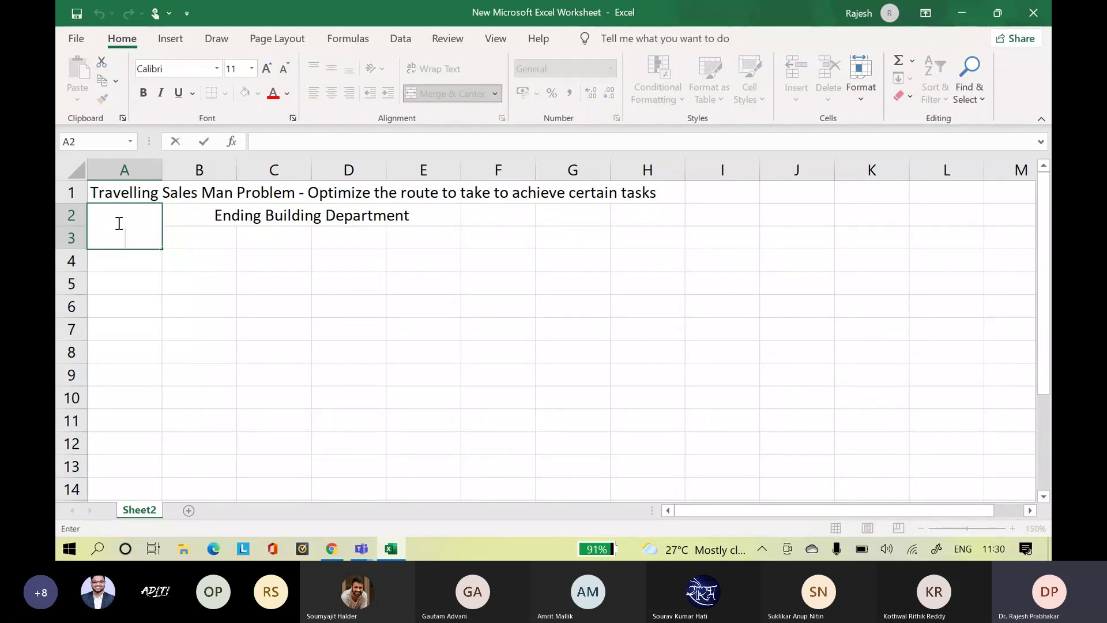
text(rt Building/)
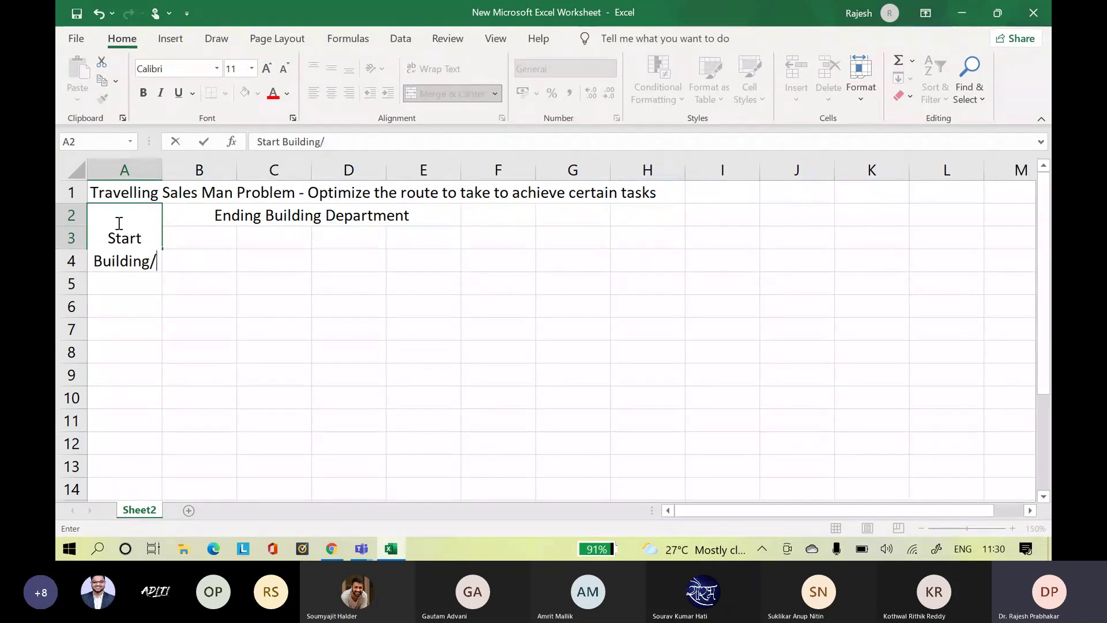
text(Depart)
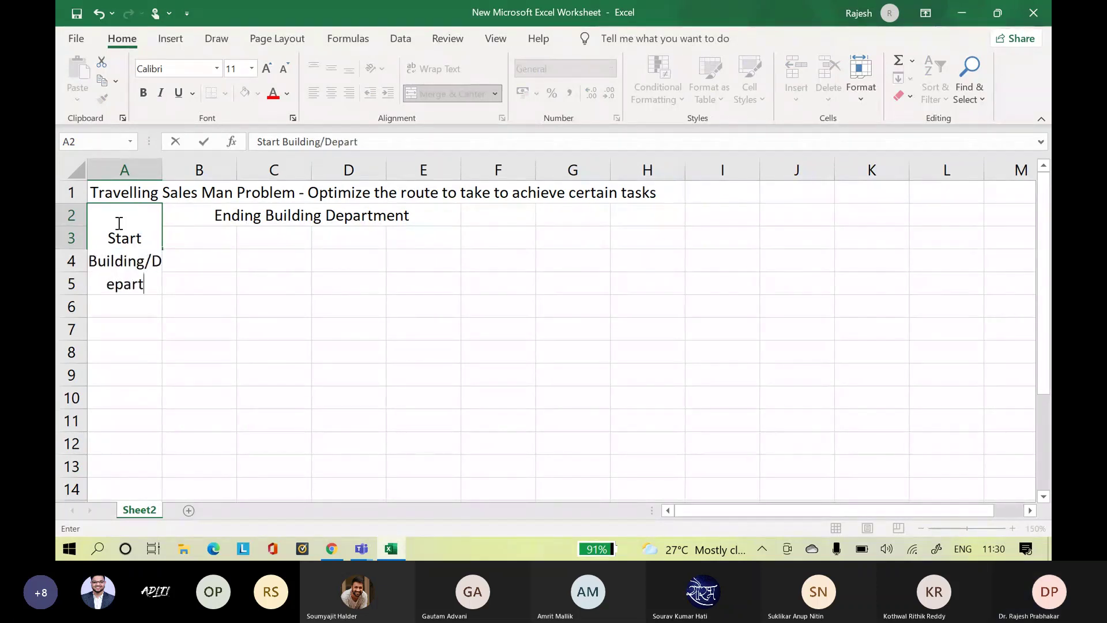
text(ment)
click(242, 378)
- Wrap the text of the Start Building/Department heading and fit it on one line by widening column A and shrinking row 3 to a sliver
click(136, 215)
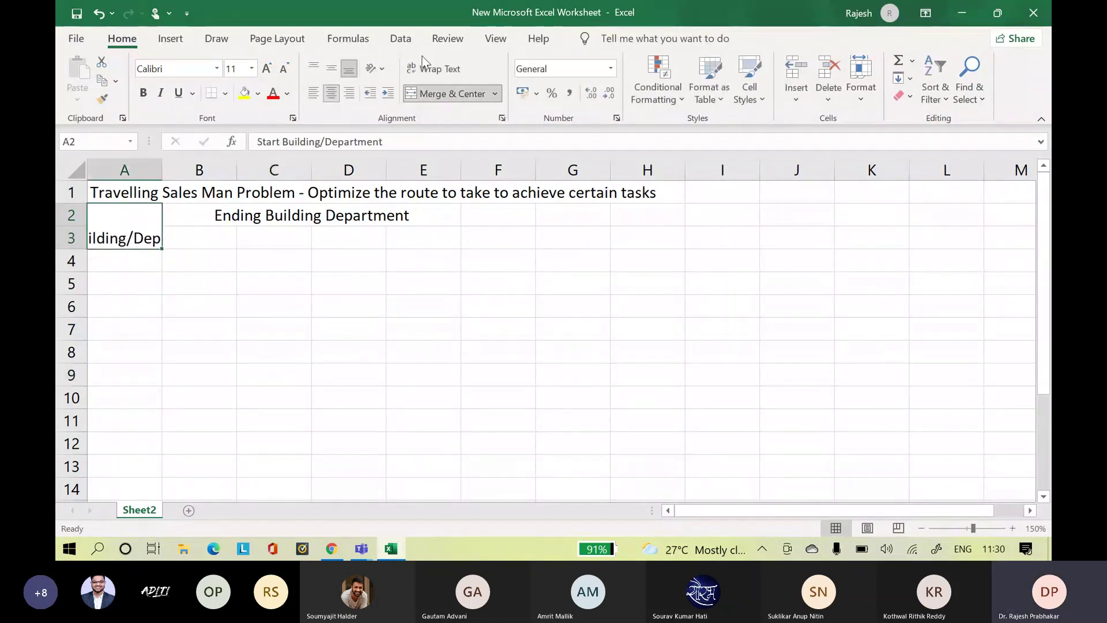
click(452, 68)
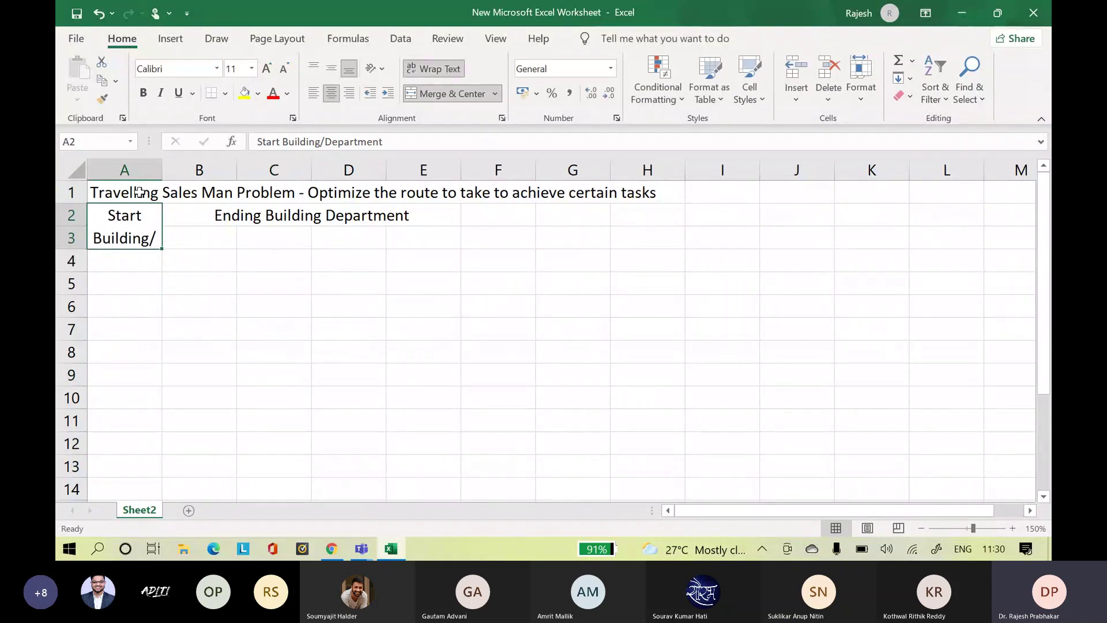
drag(163, 164, 272, 163)
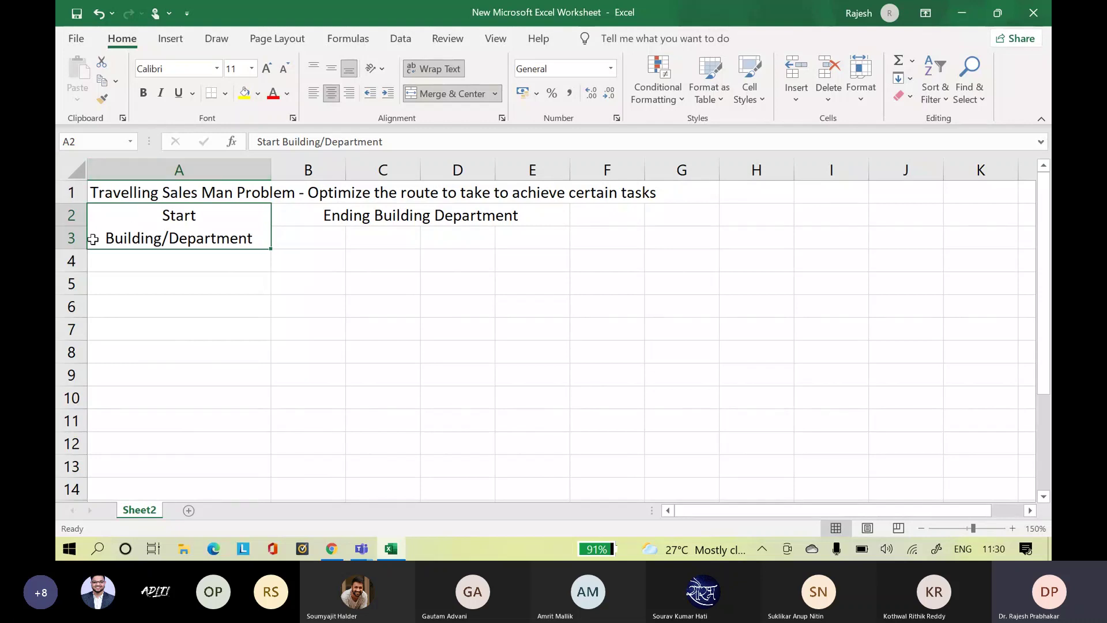
drag(271, 169, 312, 170)
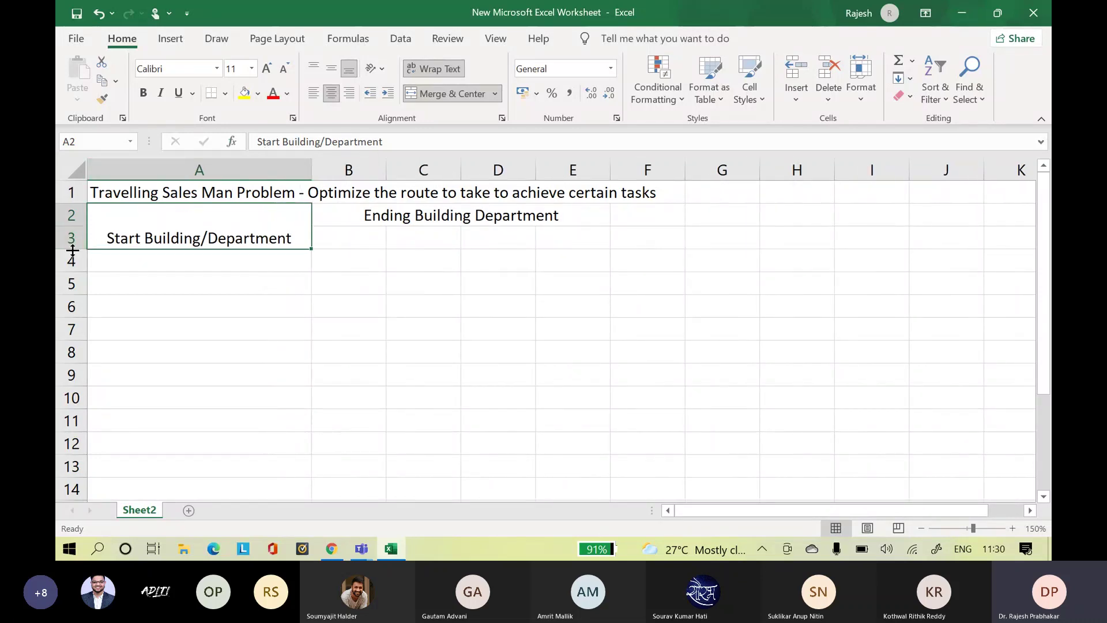
mouse_move(72, 249)
mouse_down()
mouse_move(69, 217)
mouse_move(69, 230)
mouse_up()
click(248, 241)
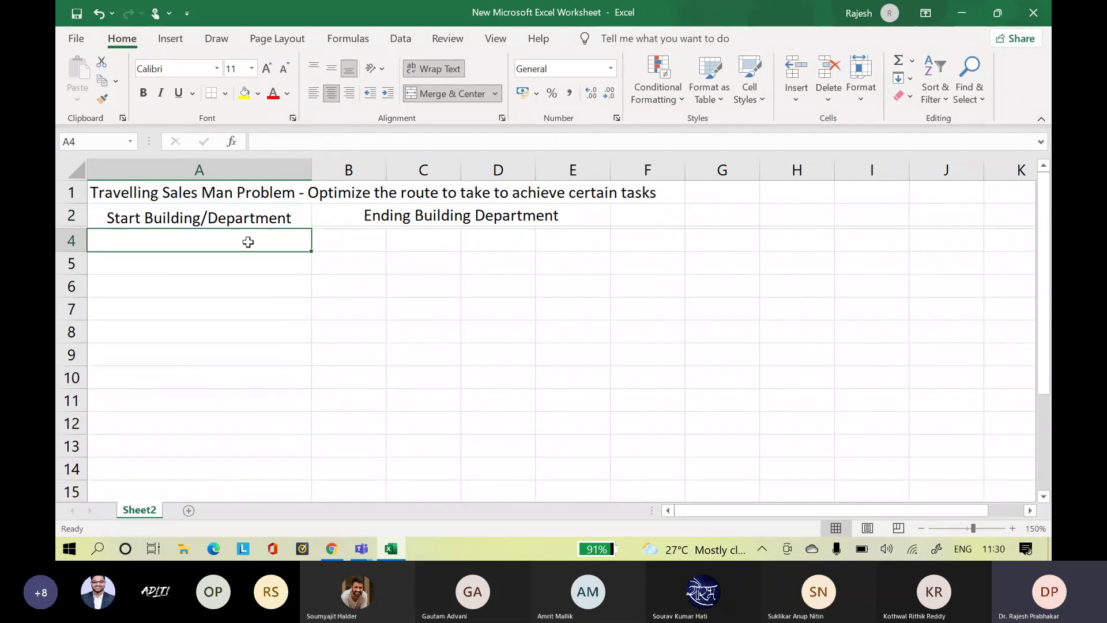
- Narrow column A so that it is just wide enough to show Building/Department on one line
key(Right)
key(Left)
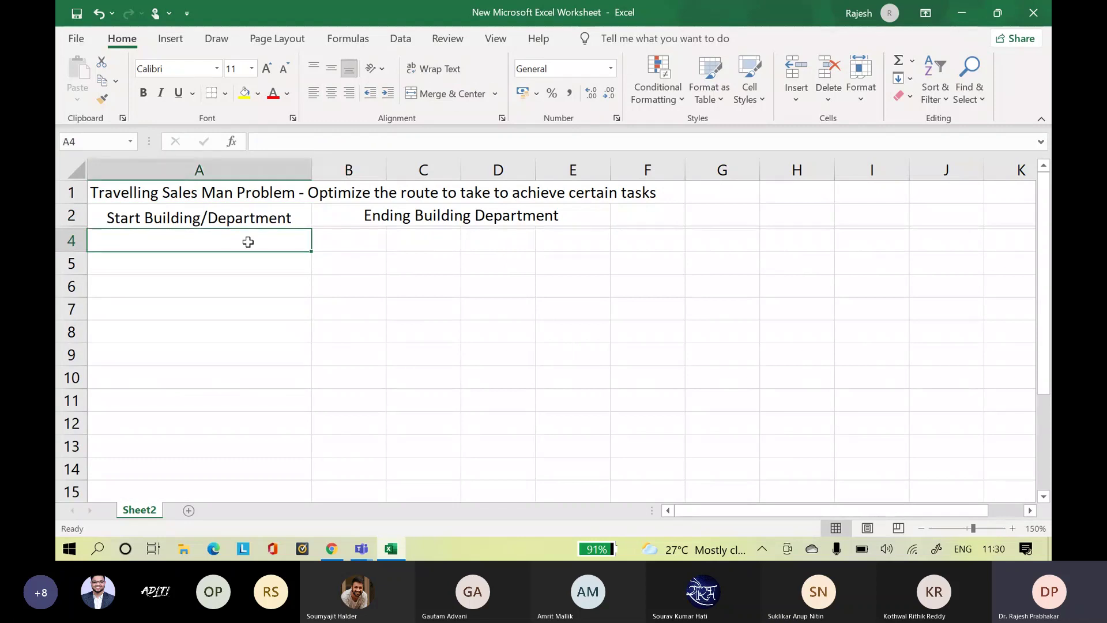
drag(313, 168, 211, 170)
click(247, 236)
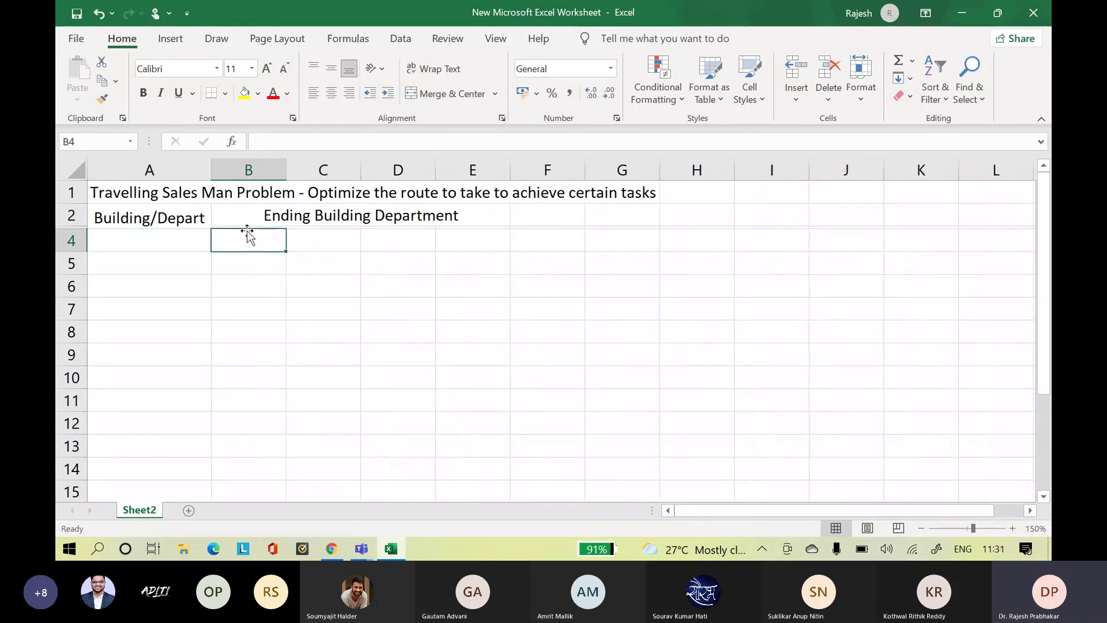
click(168, 216)
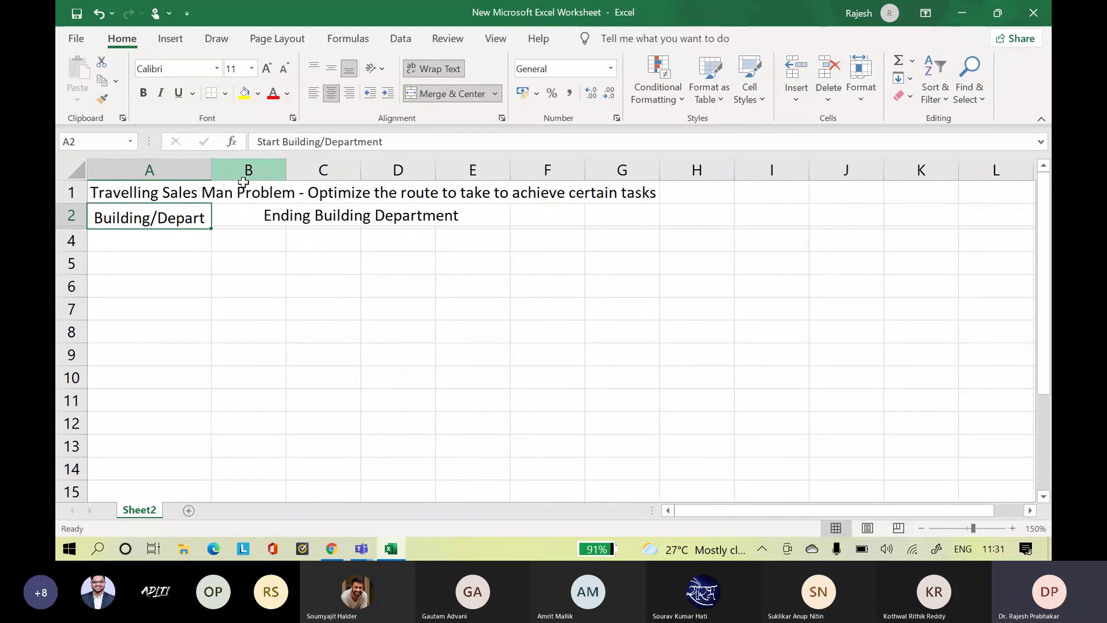
drag(211, 170, 241, 168)
click(215, 237)
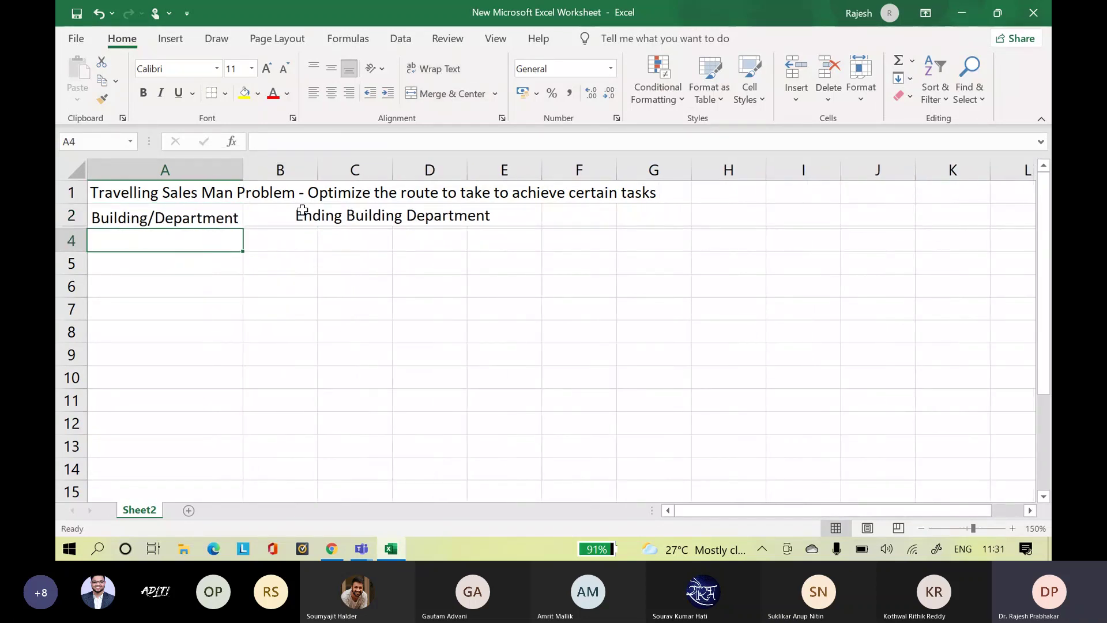
- Enter Tech as the first ending building in cell B4 and as the first starting building in cell A5
click(270, 243)
text(Tech)
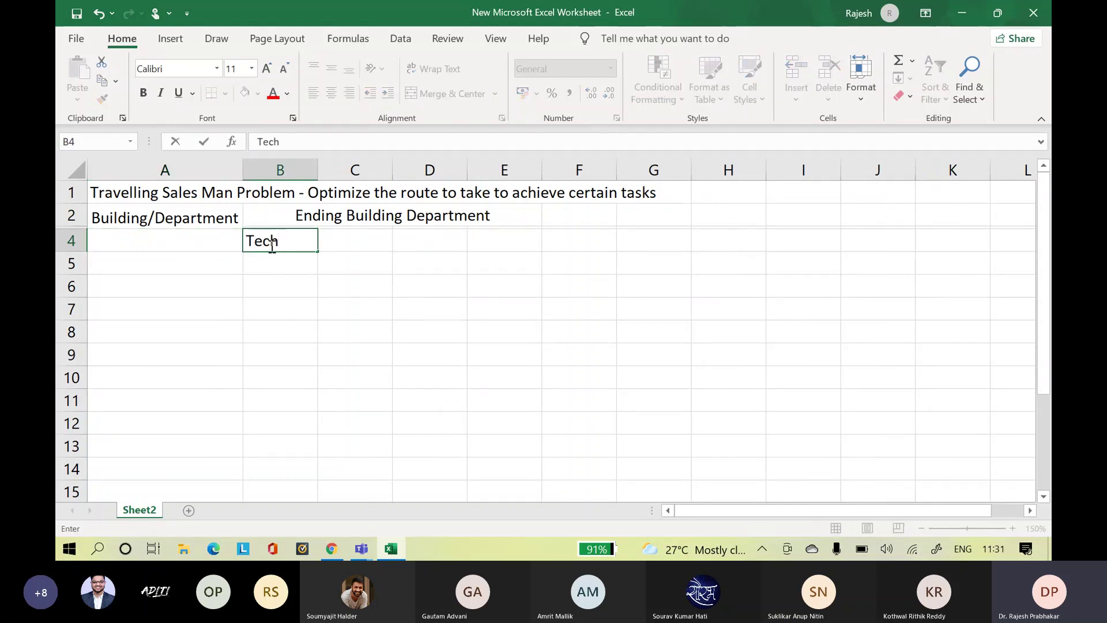
click(191, 271)
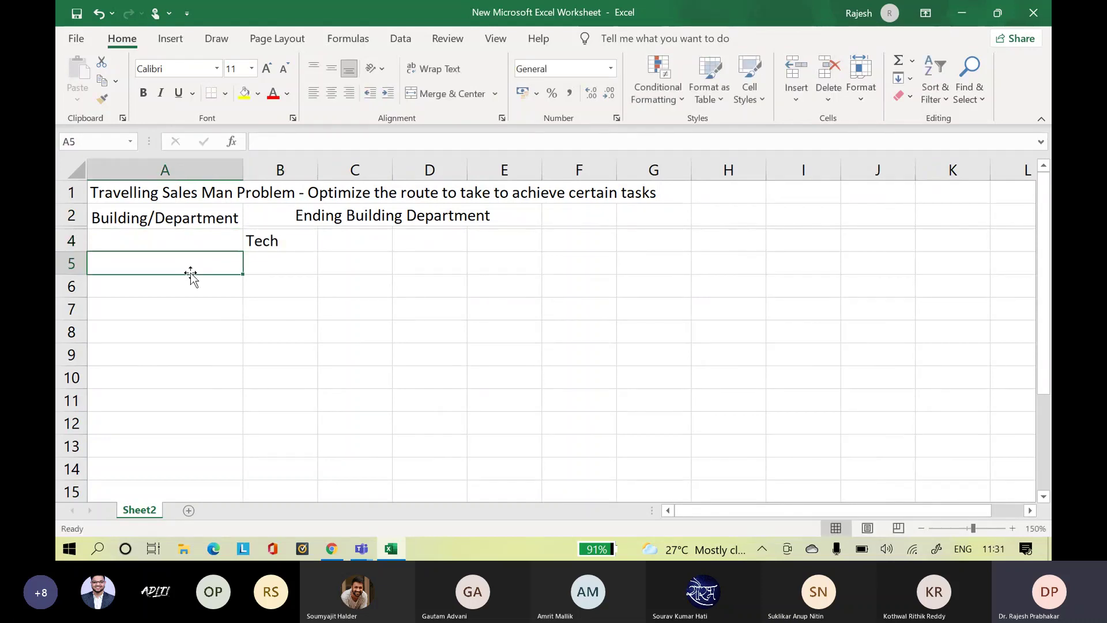
text(Tech)
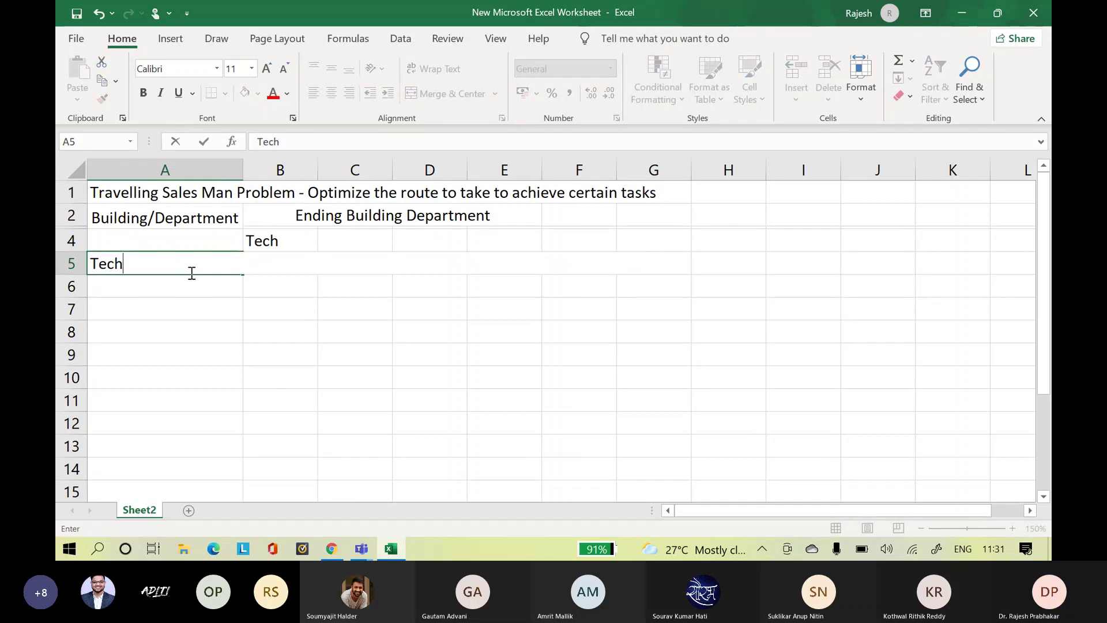
key(Return)
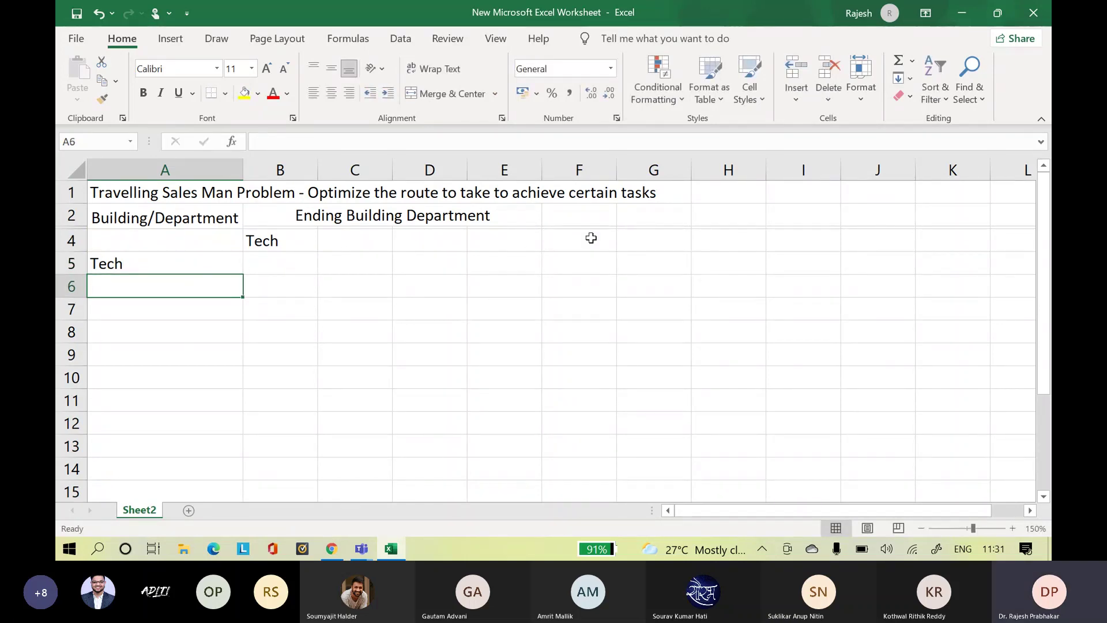
- Enter the ending buildings SPAC, Annenberg and Foster Walker in cells C4 to E4 and autofit column D
click(360, 243)
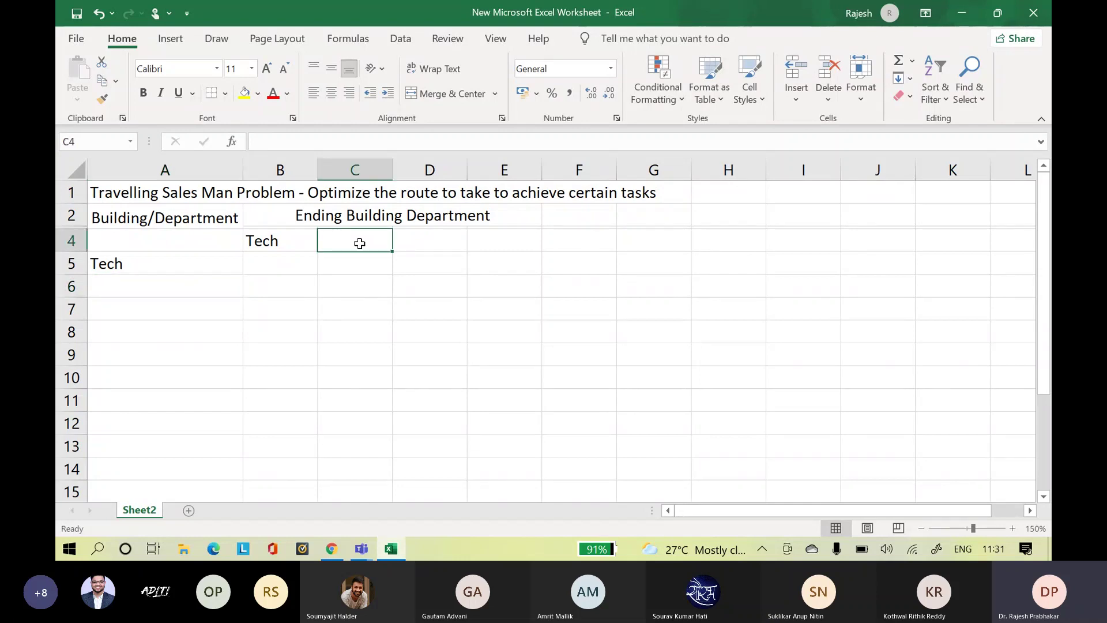
text(SPAC)
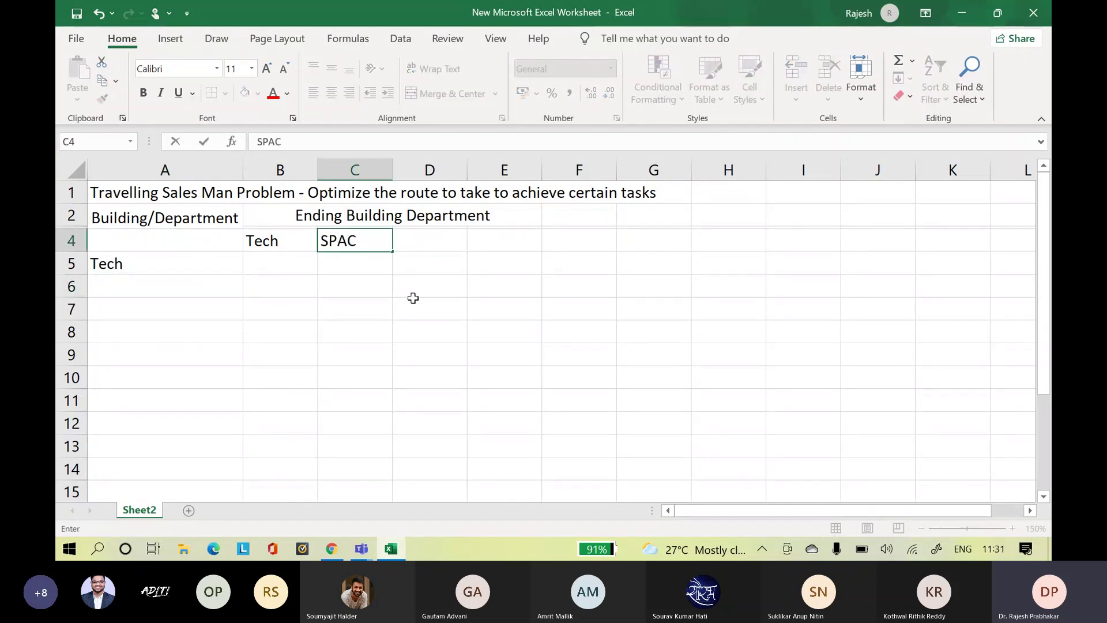
key(Tab)
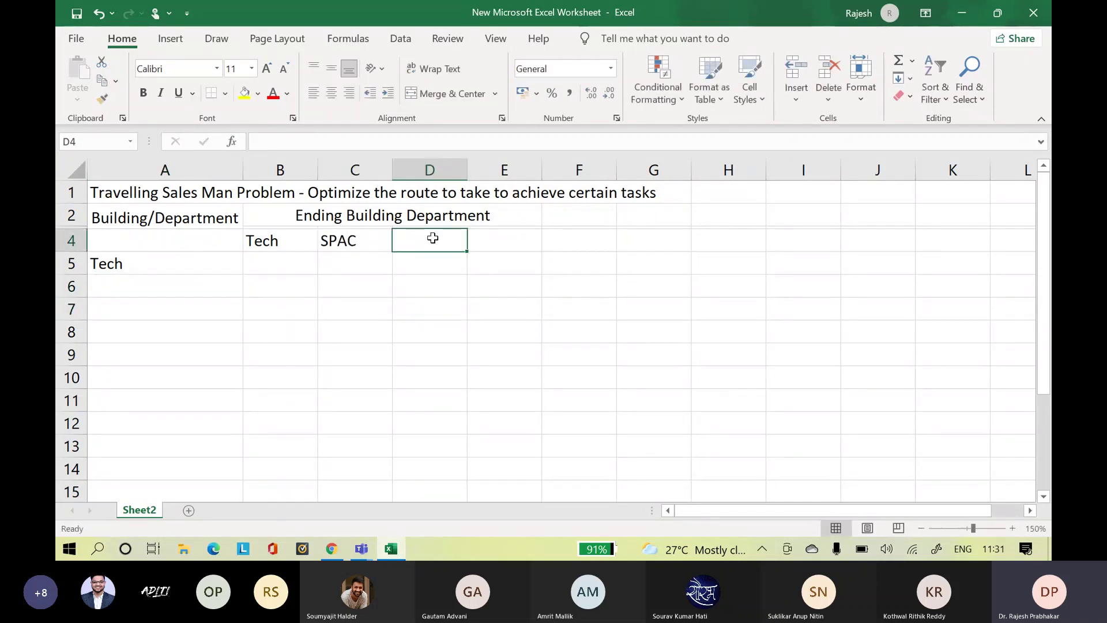
text(Annenbe)
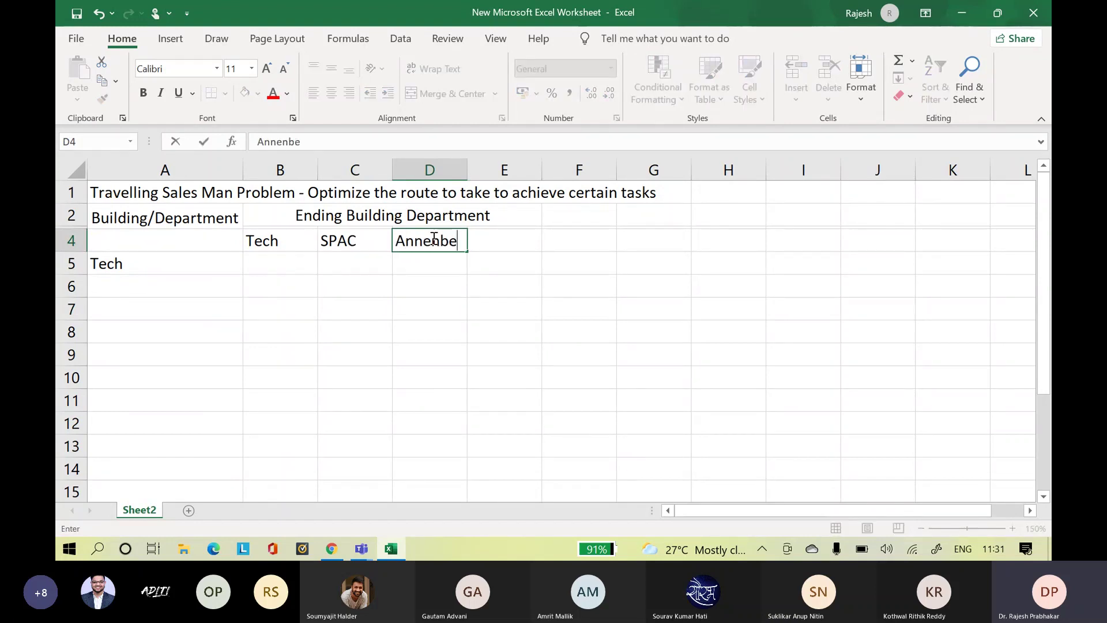
text(rg)
click(544, 324)
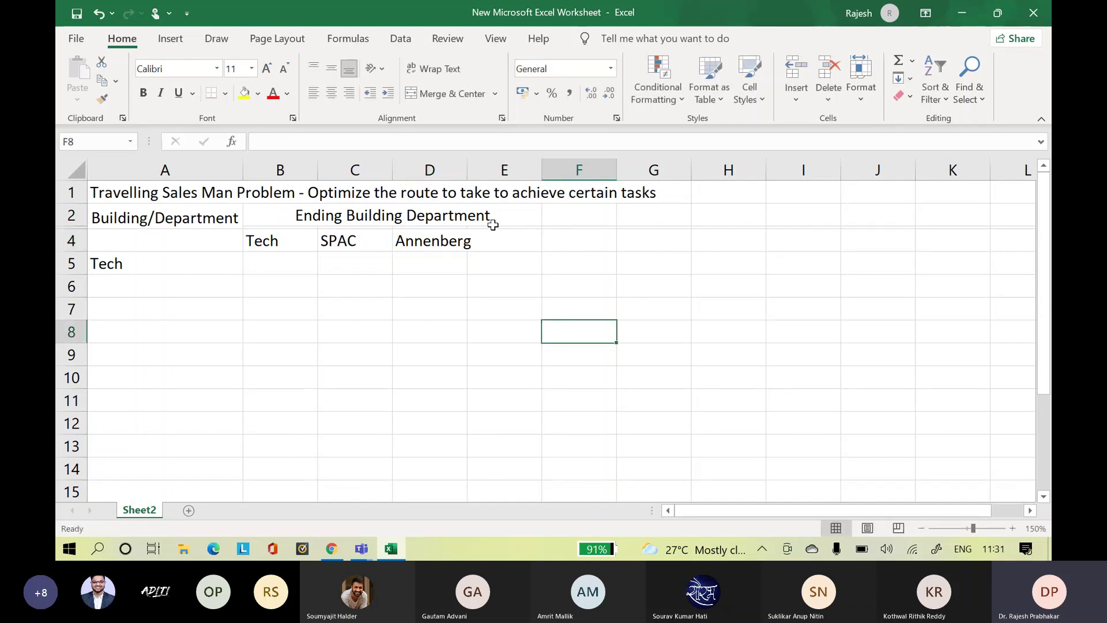
click(503, 244)
text(Foster)
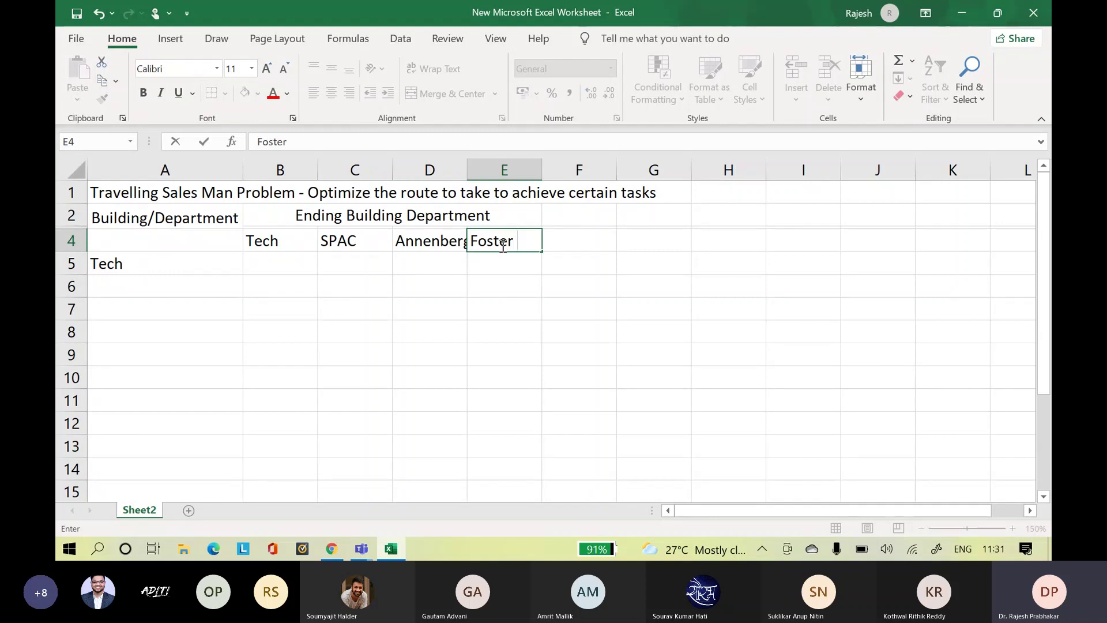
text( Walker)
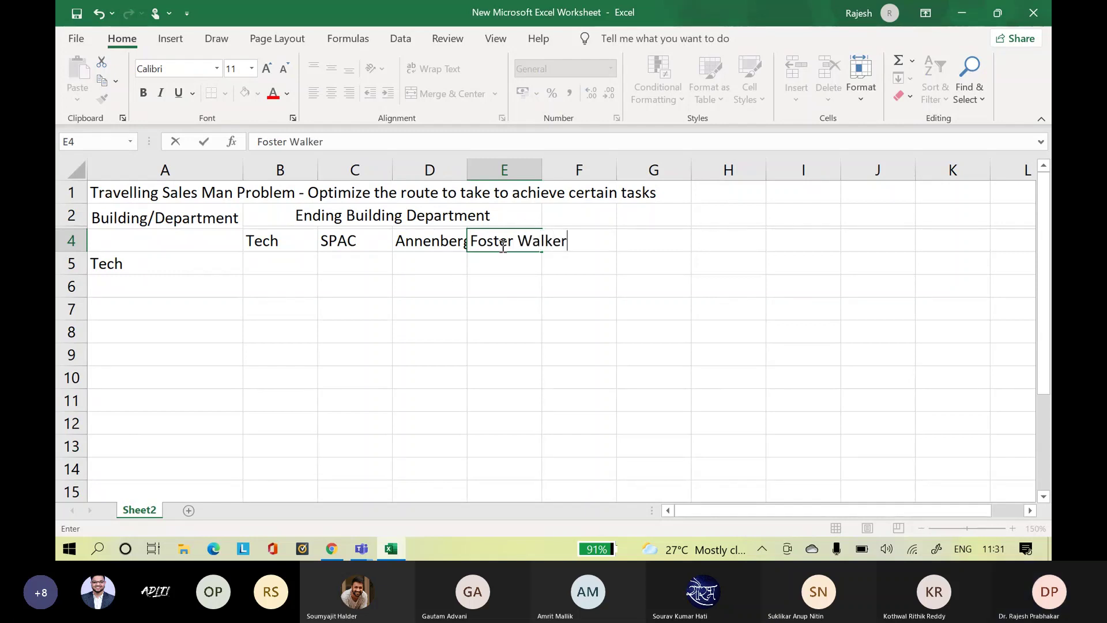
click(499, 330)
double_click(467, 165)
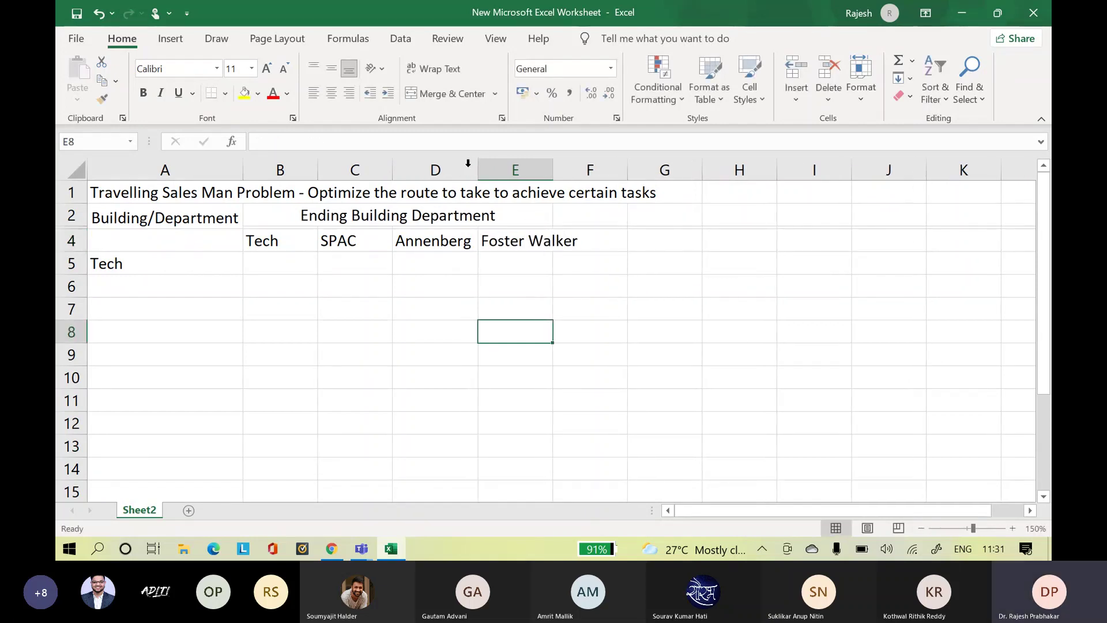
click(399, 333)
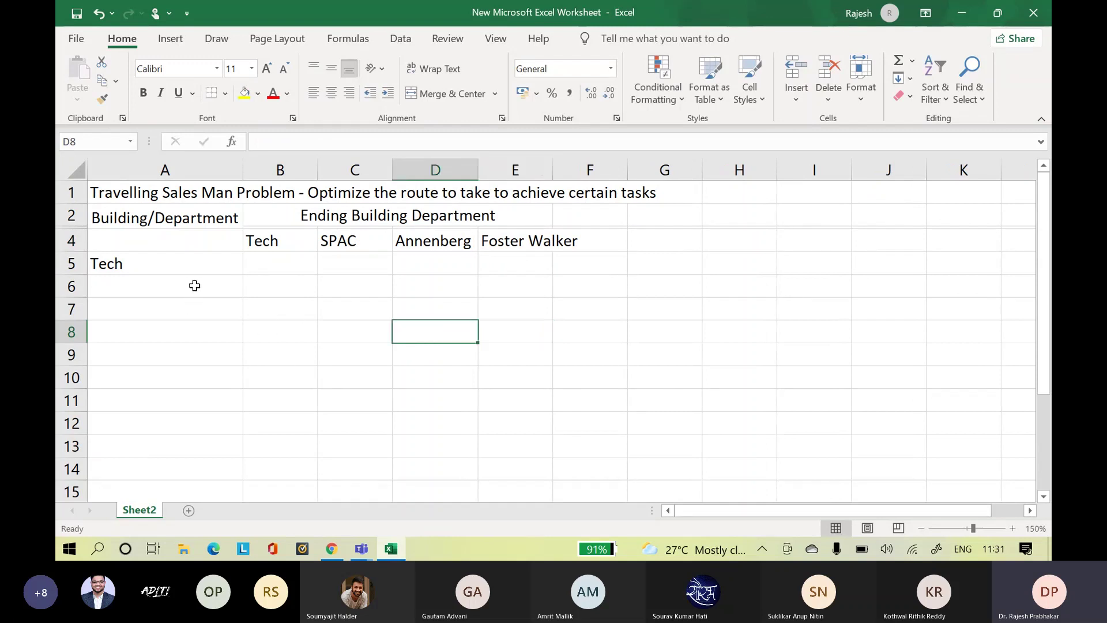
- Copy the building names in C4 to E4 and paste them transposed down column A starting at A6
drag(346, 240, 545, 238)
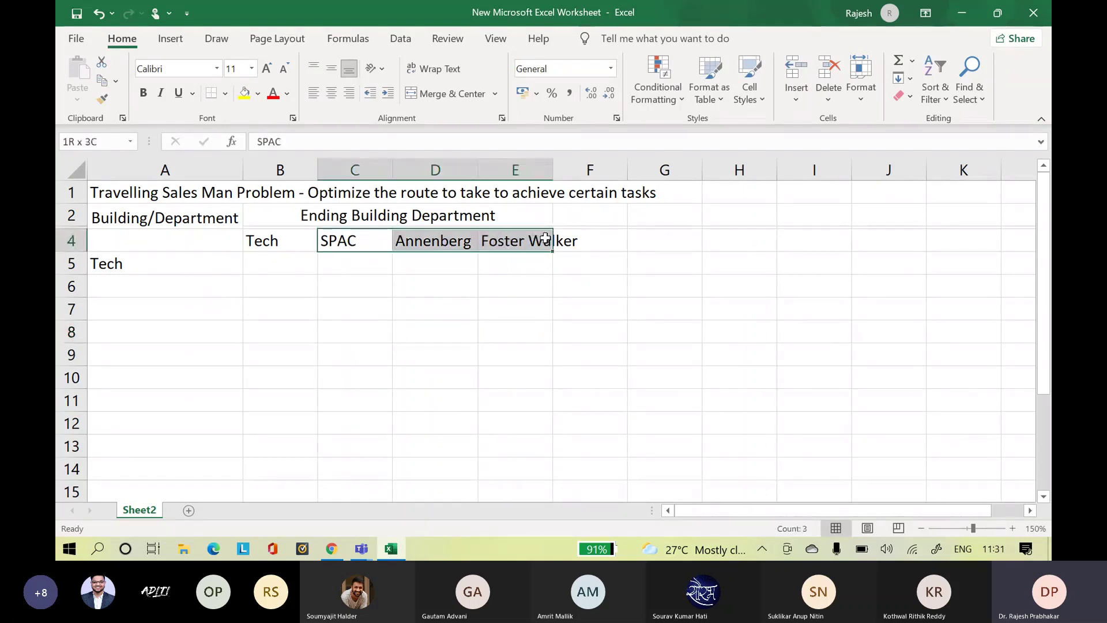
key(ctrl+c)
click(226, 296)
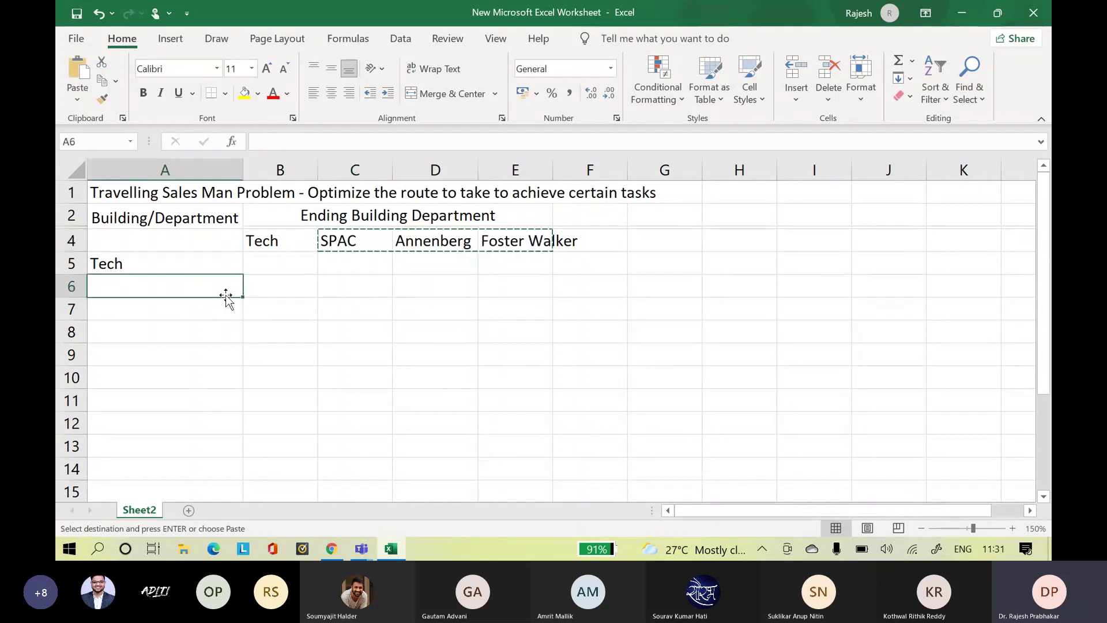
click(78, 99)
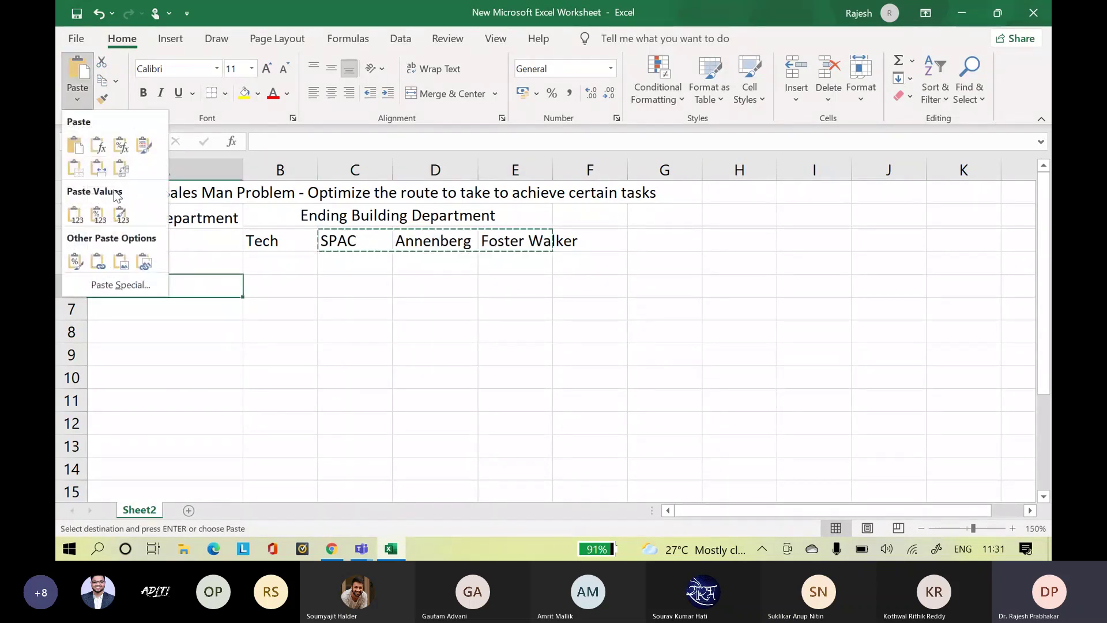
click(121, 169)
click(418, 294)
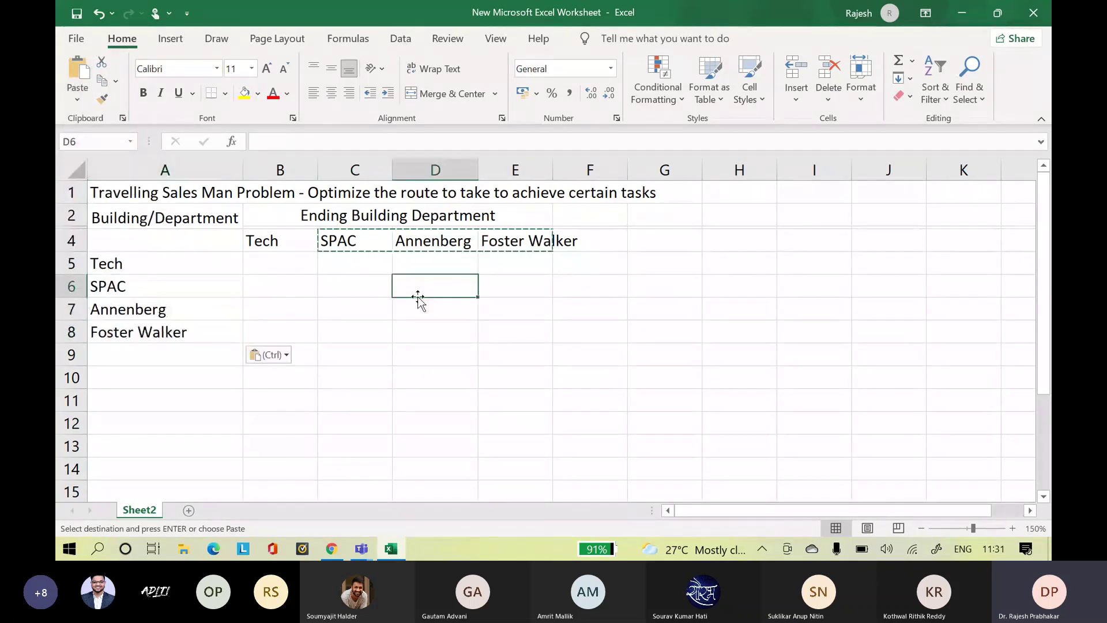
key(Escape)
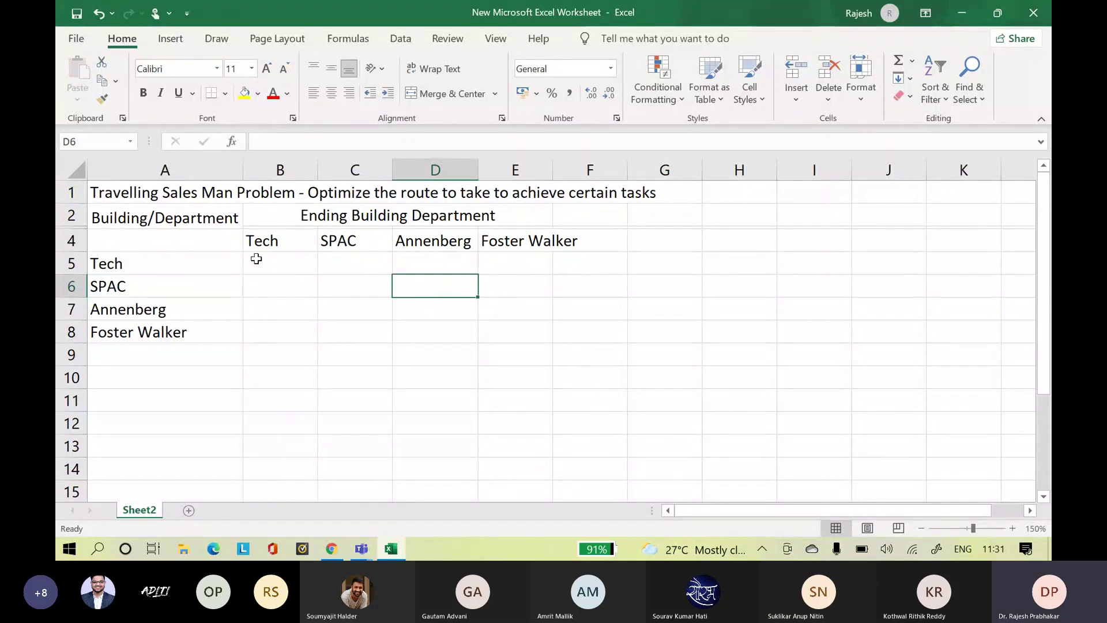
- Apply all borders to the table range A2 to E8 and autofit column E to the Foster Walker heading
click(226, 247)
click(411, 329)
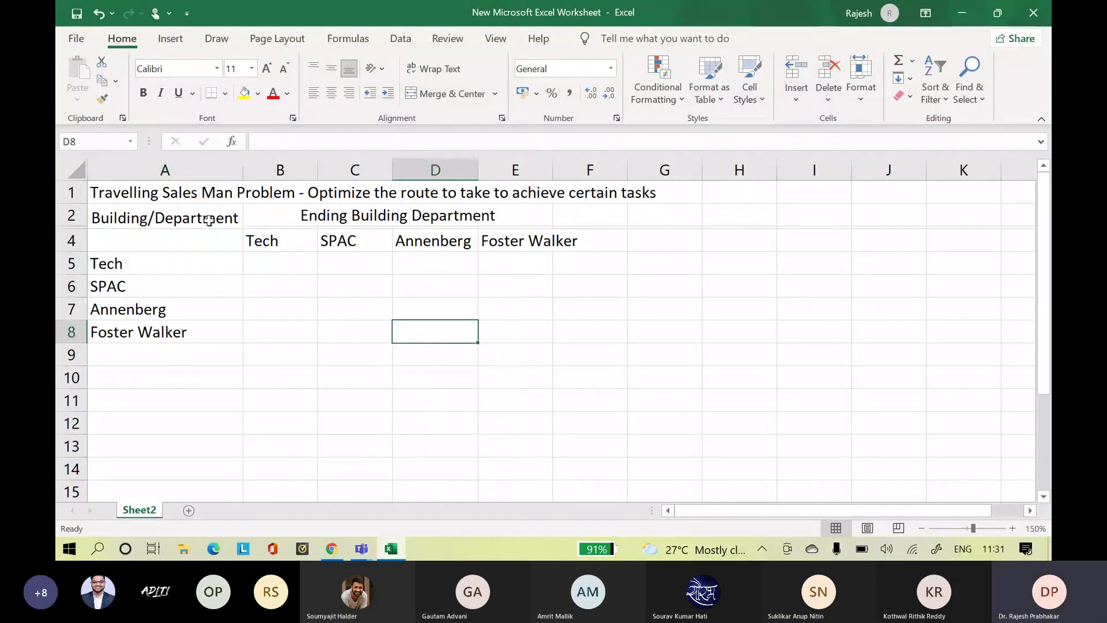
drag(209, 220, 514, 332)
click(225, 94)
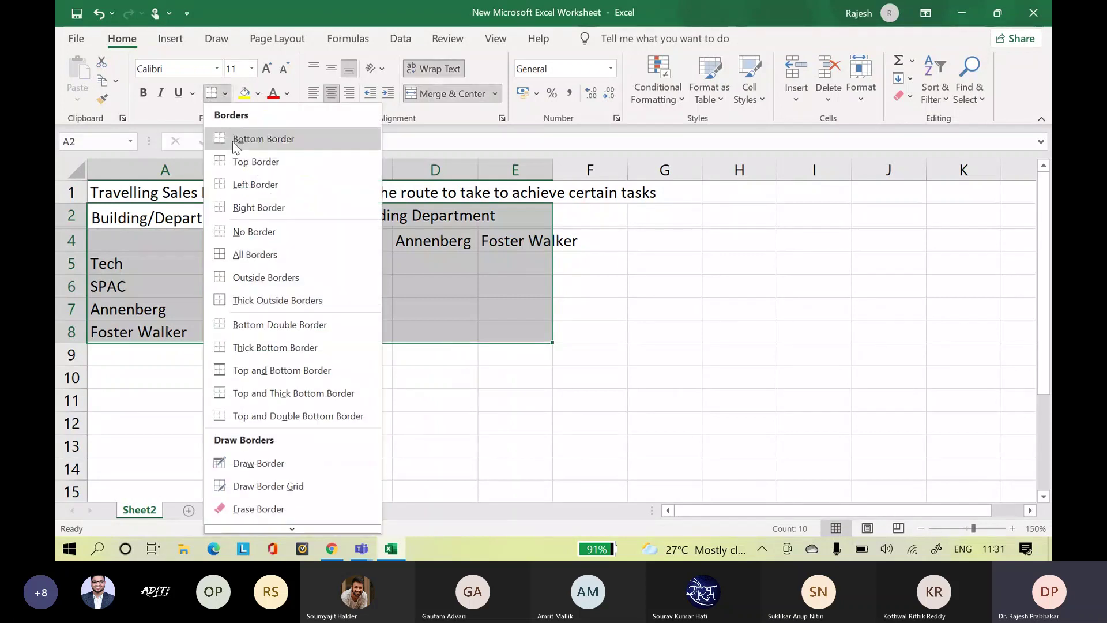
click(265, 256)
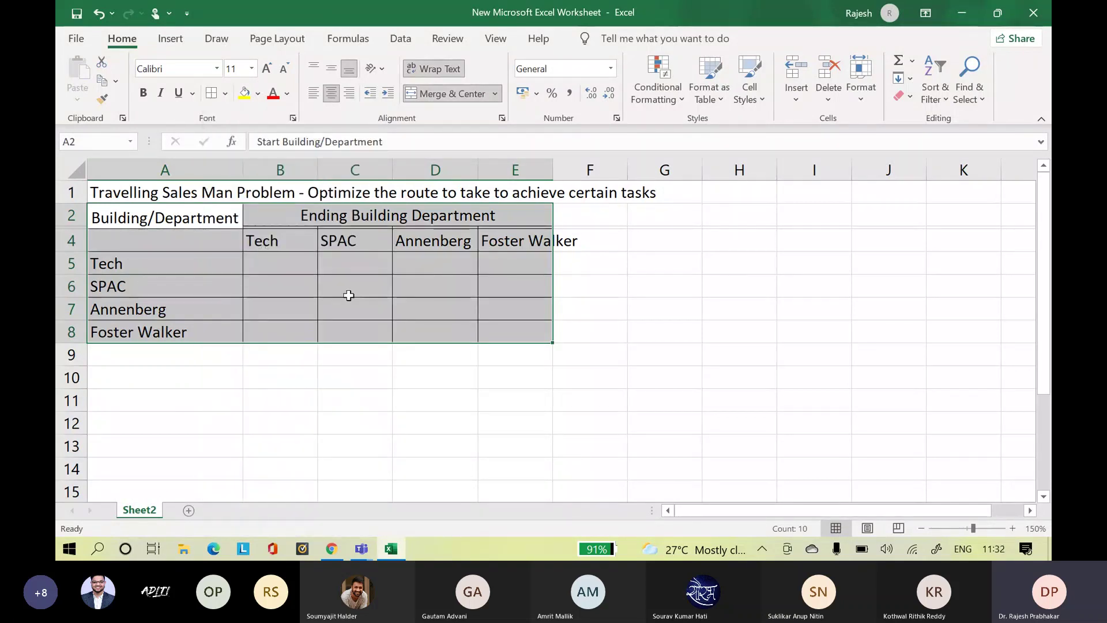
double_click(552, 167)
- Fill the Tech row, cells B5 to E5, with the values 0, 3831, 2079 and 2644
click(282, 265)
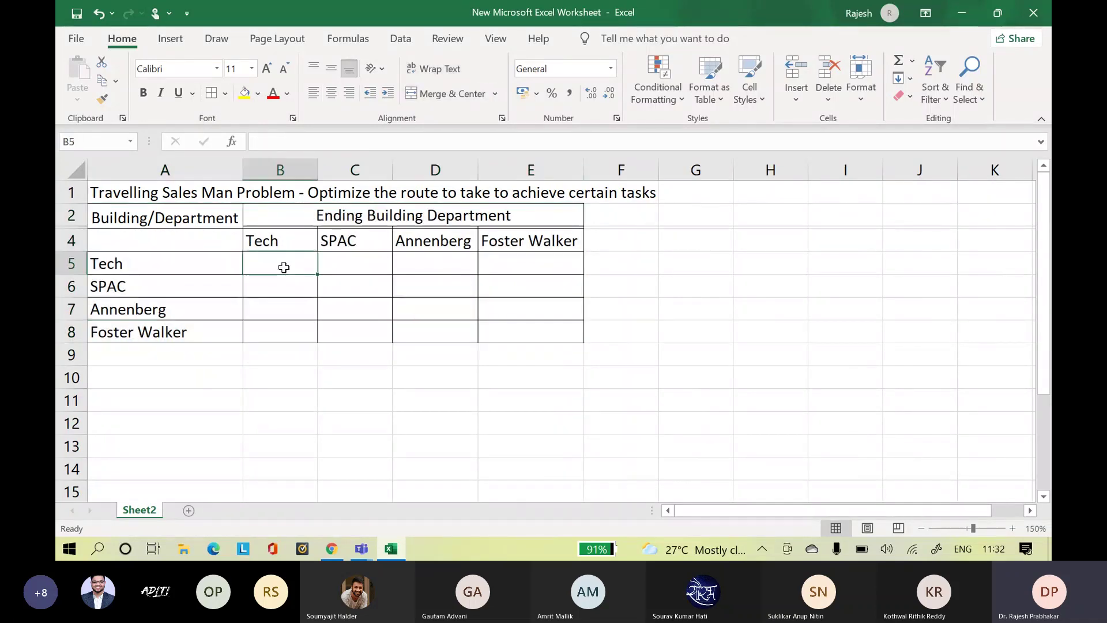
double_click(284, 266)
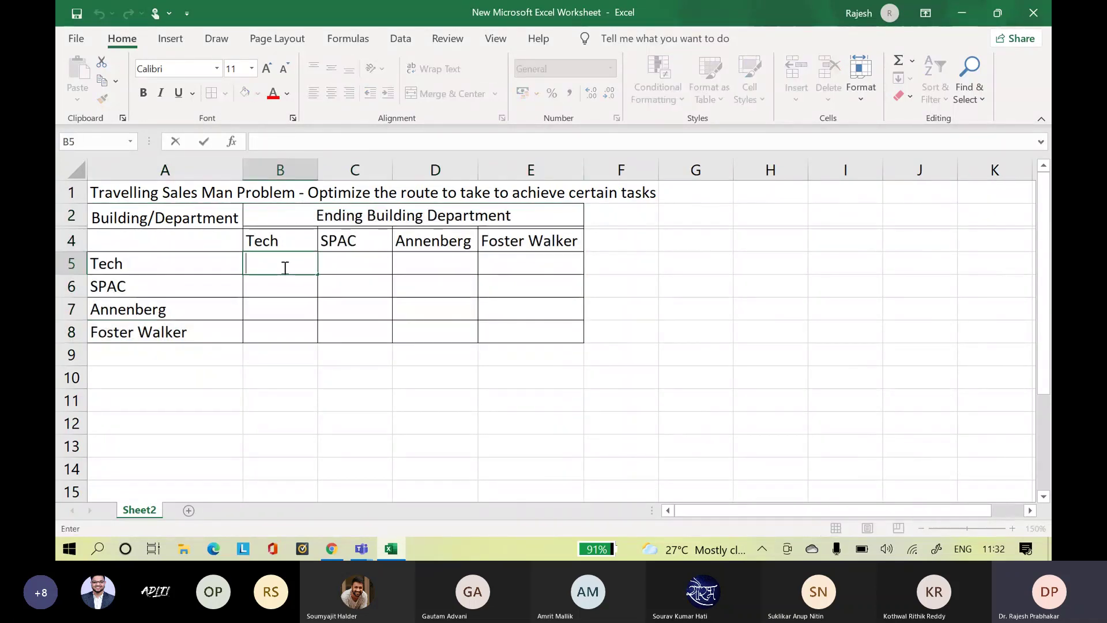
text(0)
key(Tab)
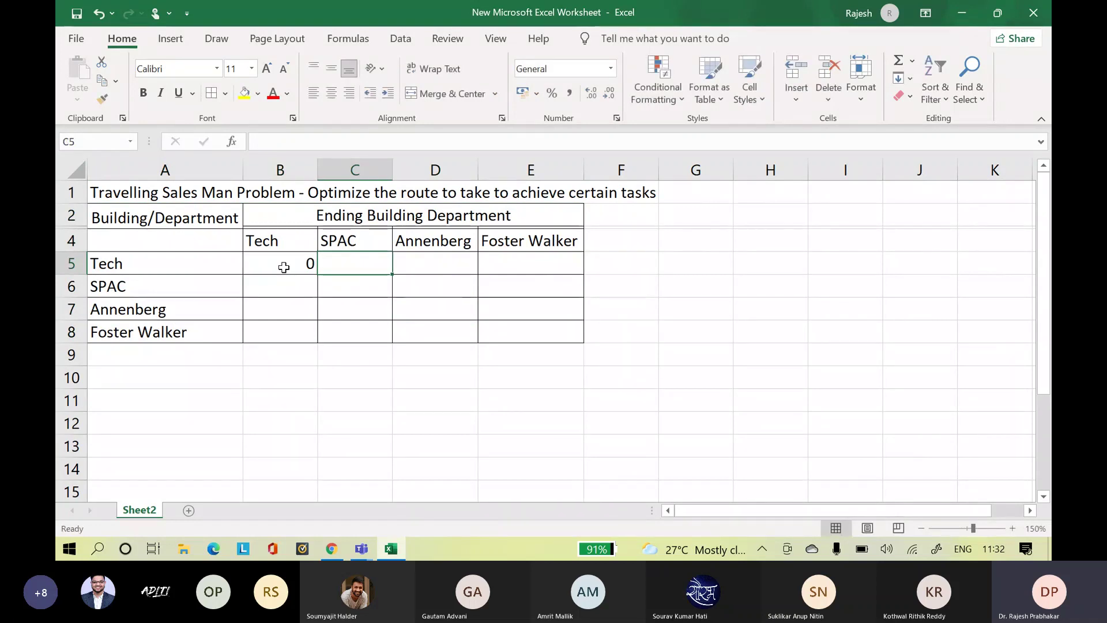
text(3831)
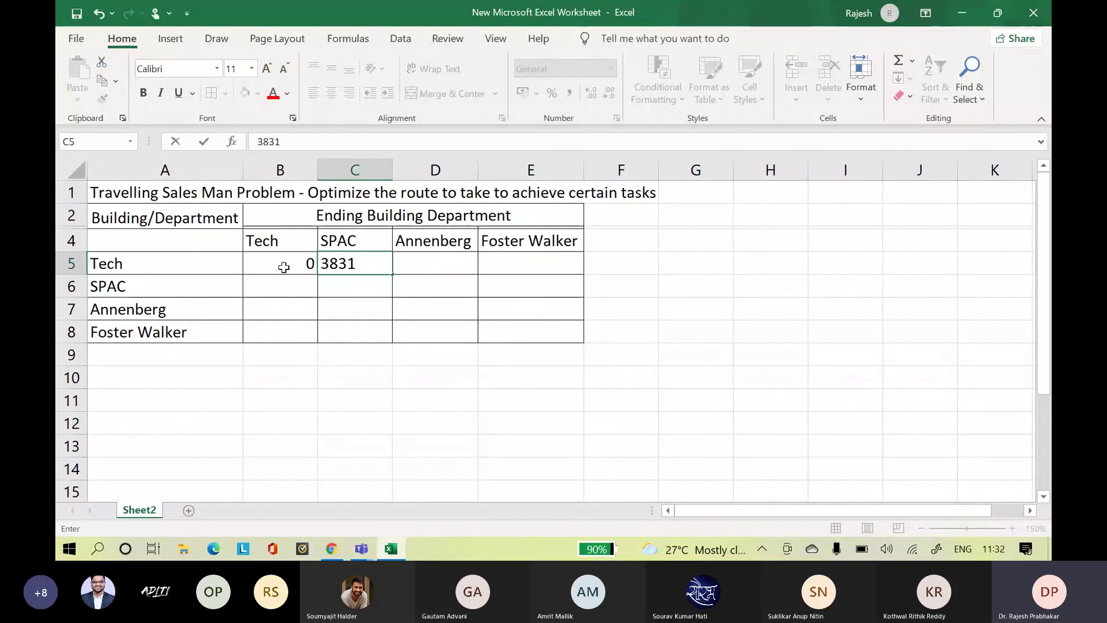
key(Tab)
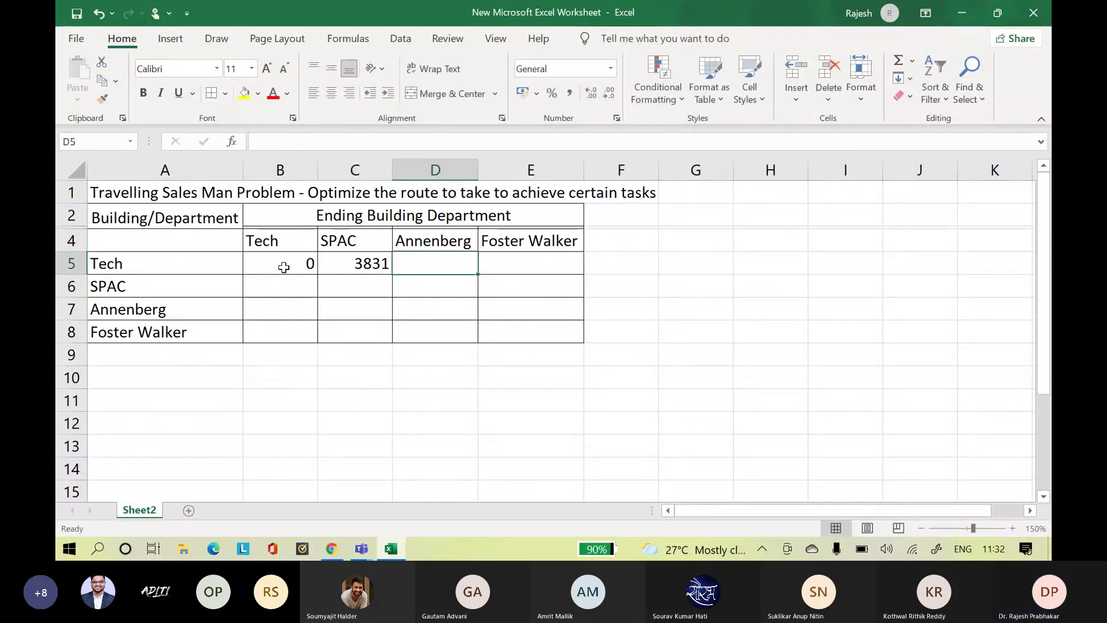
text(2079)
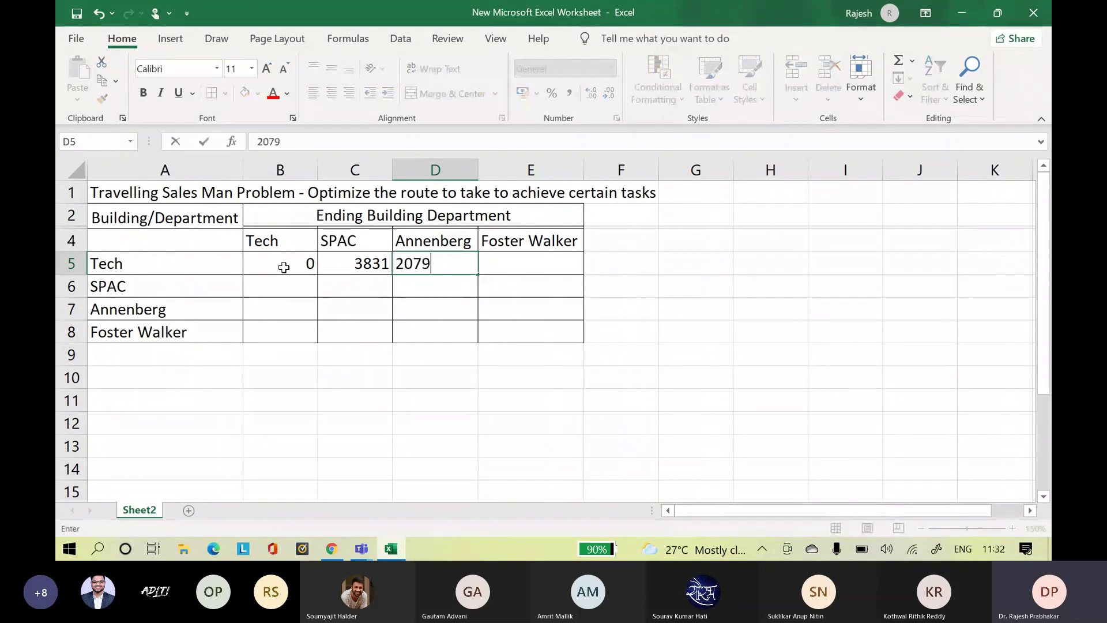
key(Tab)
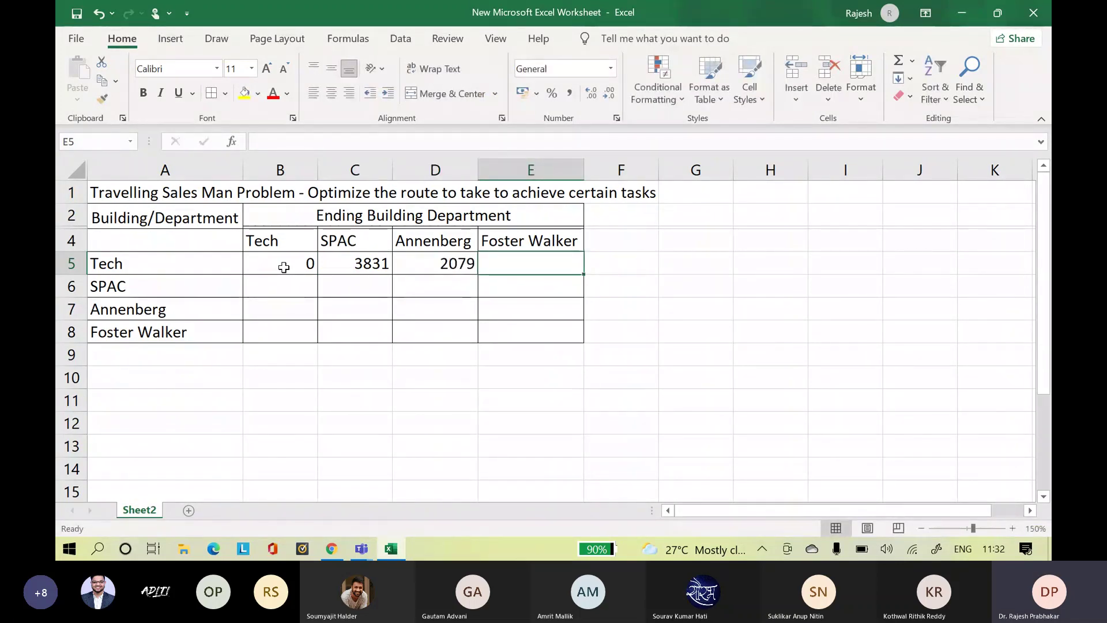
text(2644)
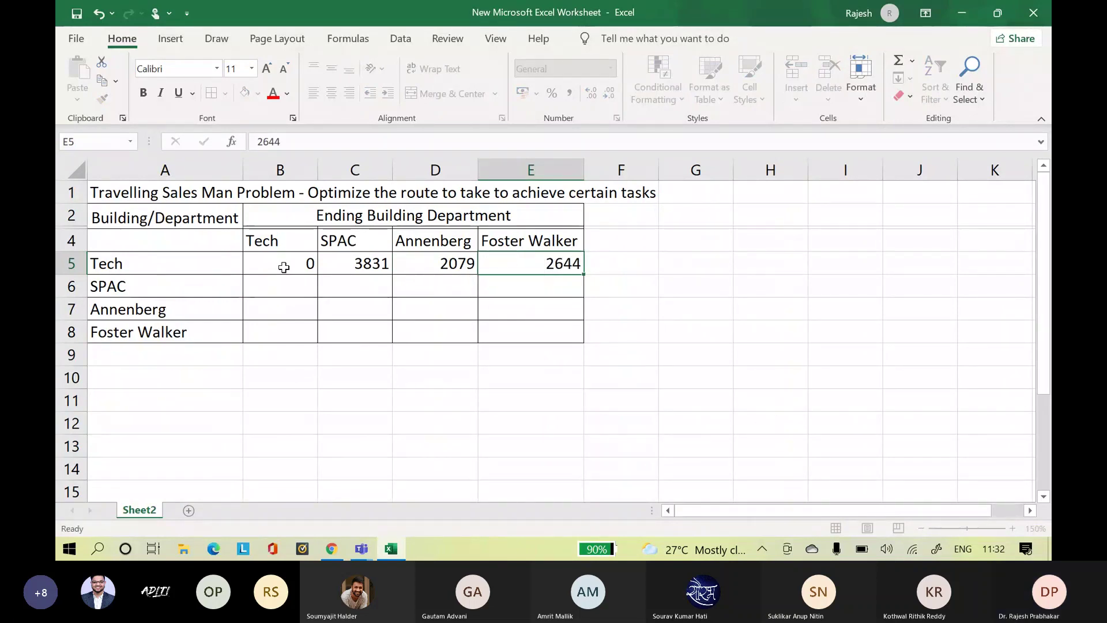
key(Return)
- Fill the SPAC row, cells B6 to E6, with the values 2554, 0, 2028 and 4418
key(Left)
key(Left)
key(Left)
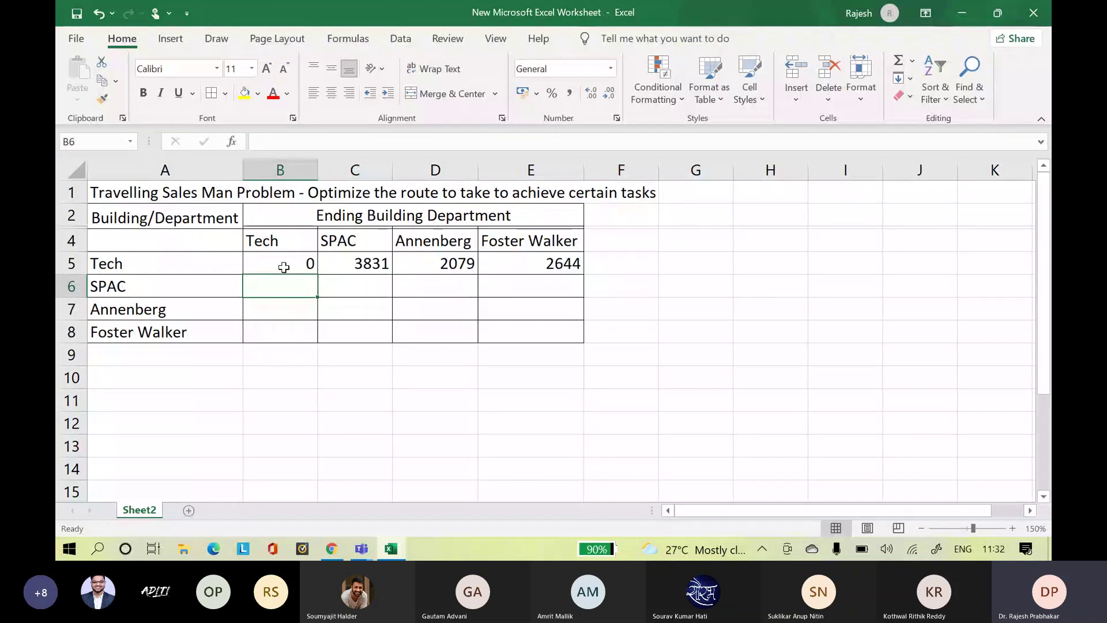
text(2554)
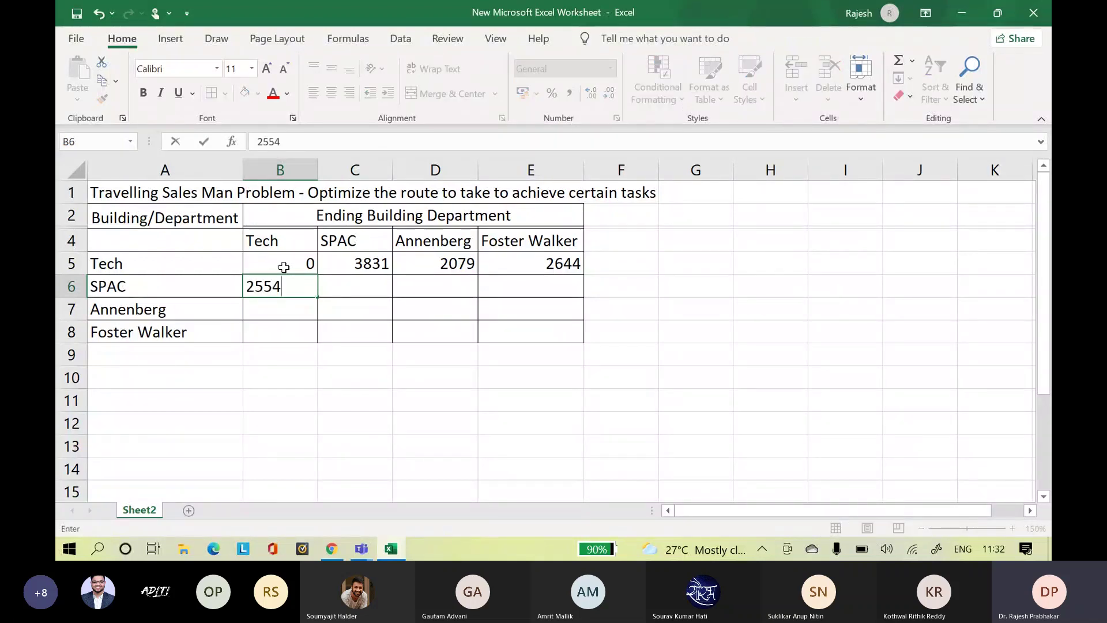
key(Tab)
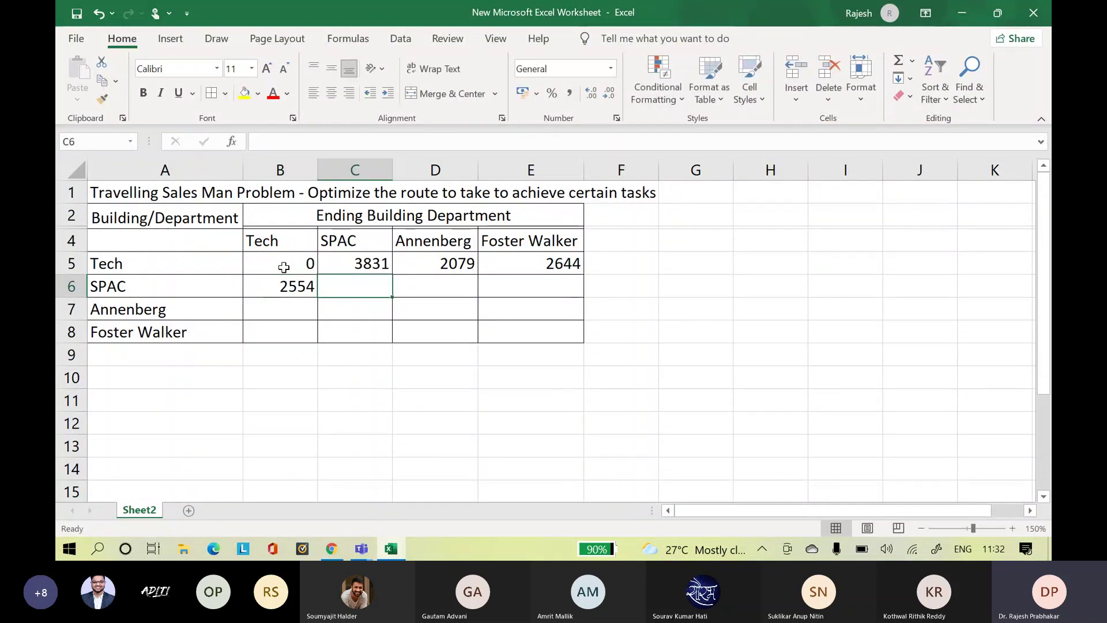
text(0)
key(Tab)
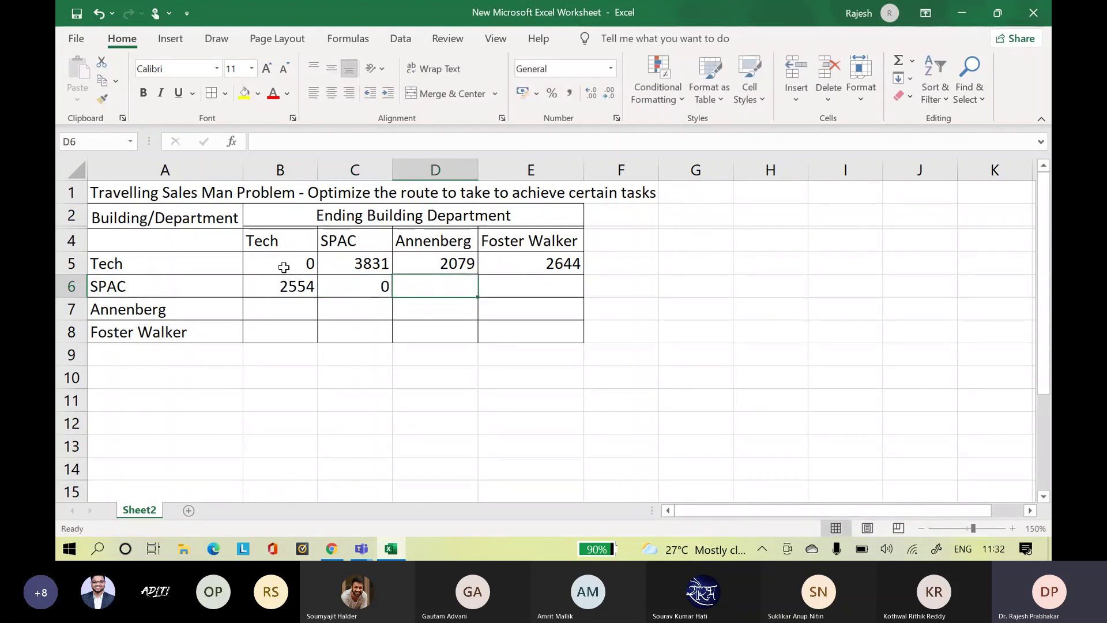
text(2028)
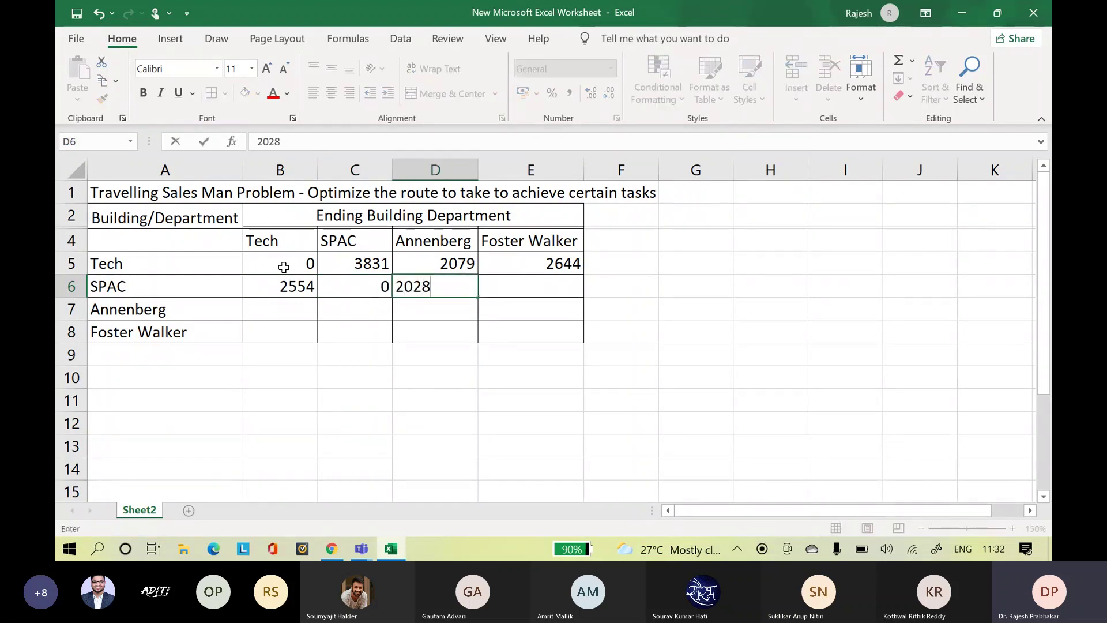
key(Tab)
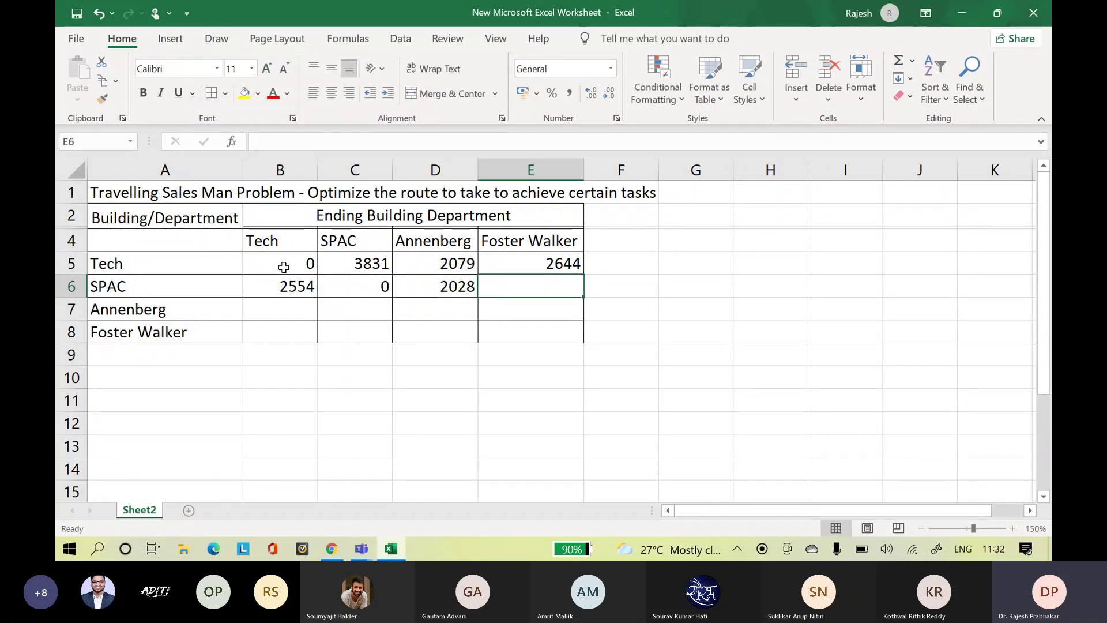
text(4418)
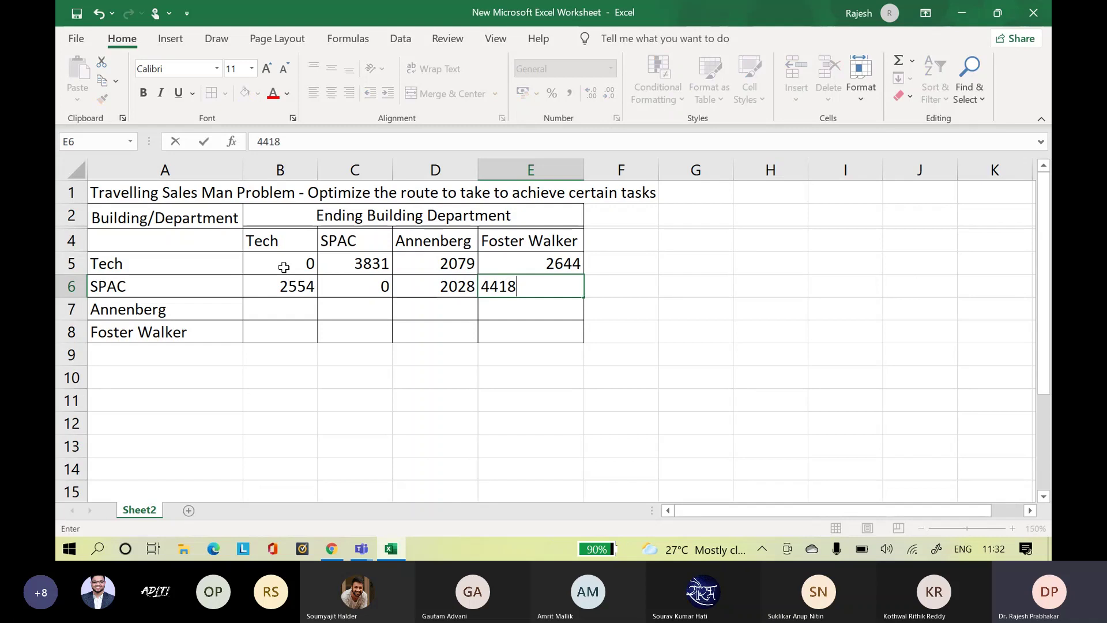
key(Return)
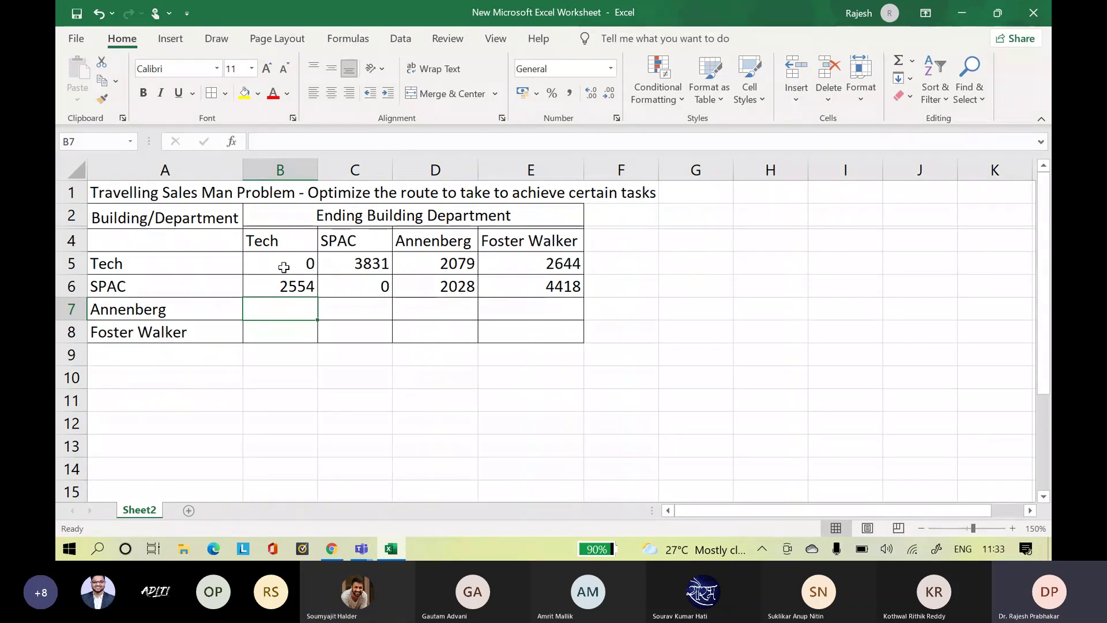
- Fill the Annenberg row, cells B7 to E7, with the values 1384, 3042, 0 and 2519
text(138)
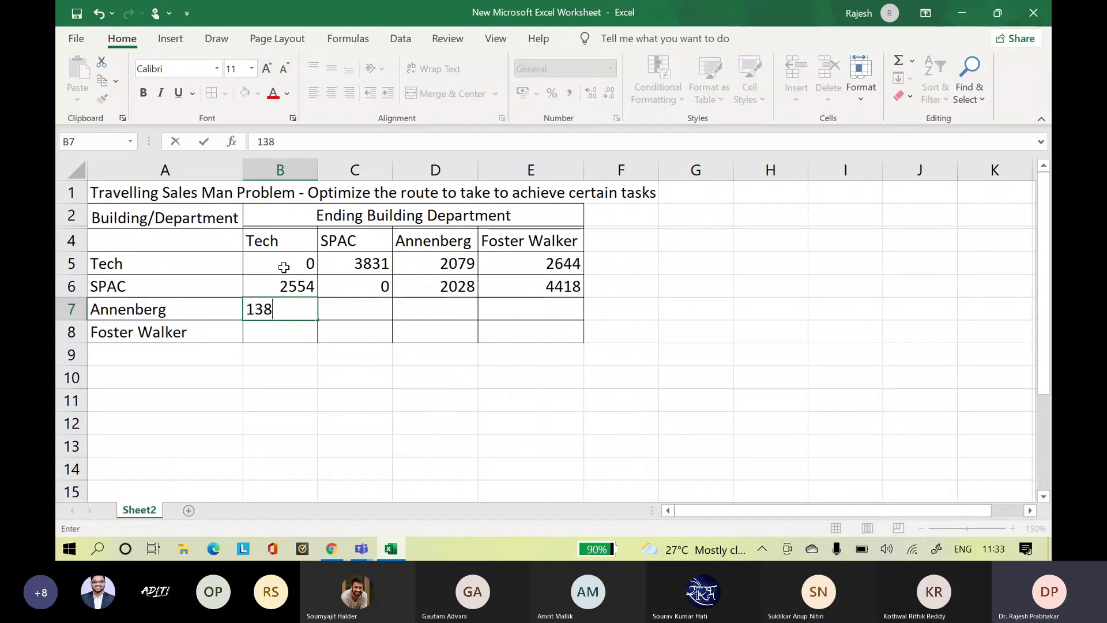
text(4)
key(Tab)
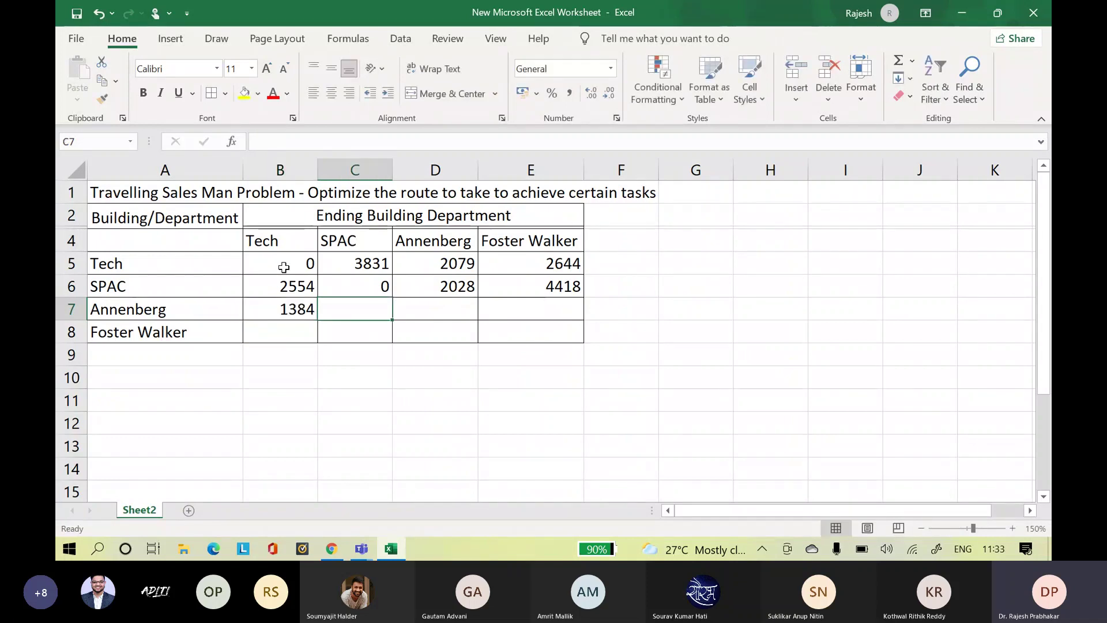
text(3)
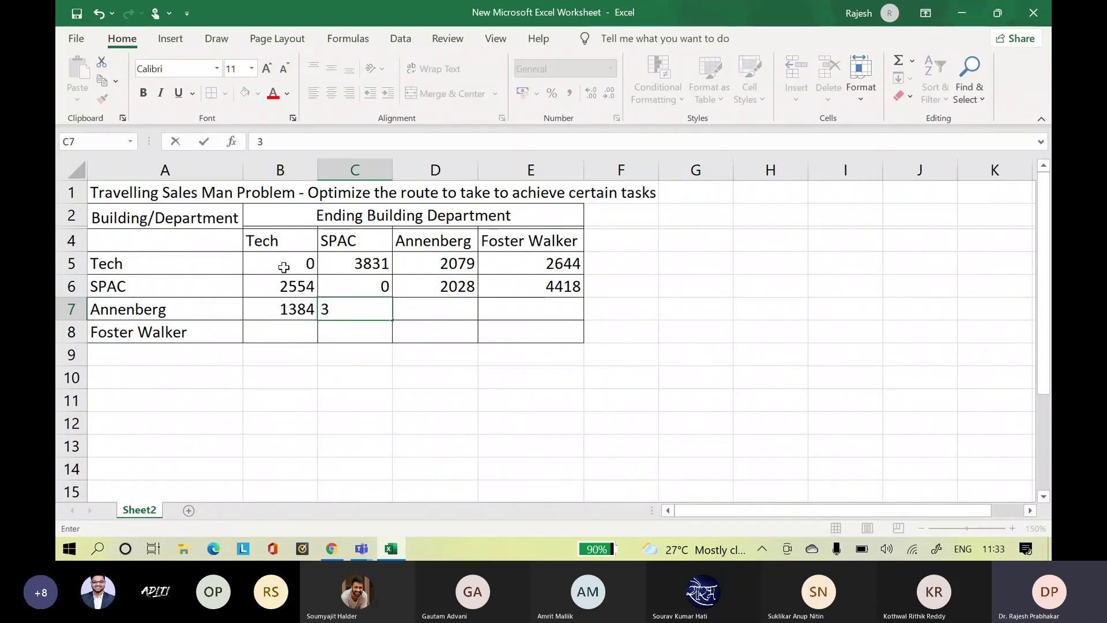
text(042)
key(Tab)
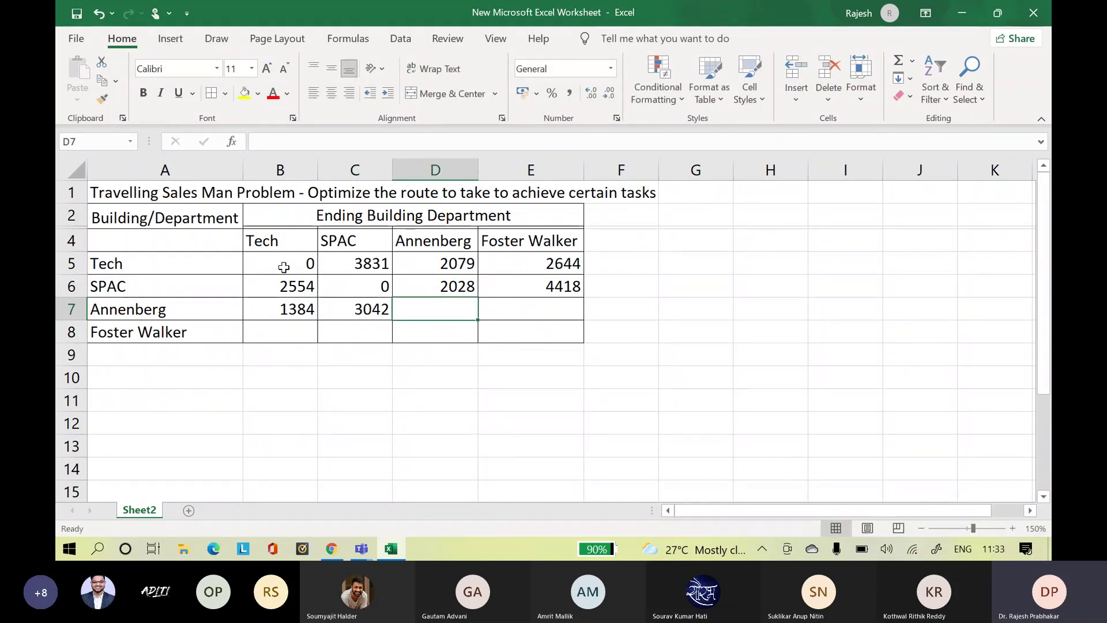
text(0)
key(Tab)
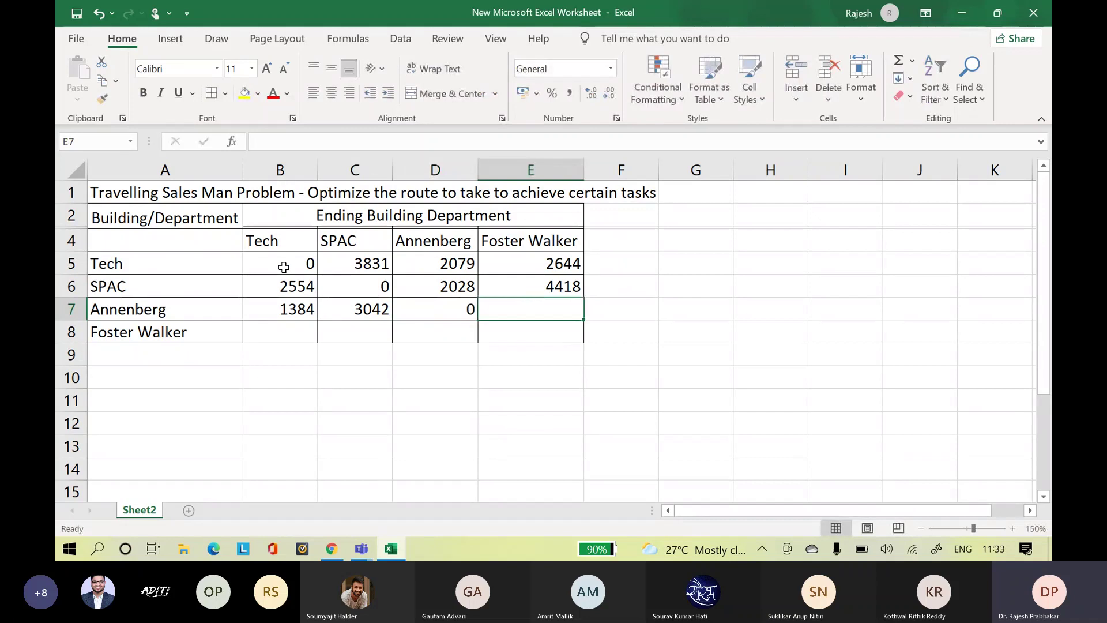
text(2519)
key(Return)
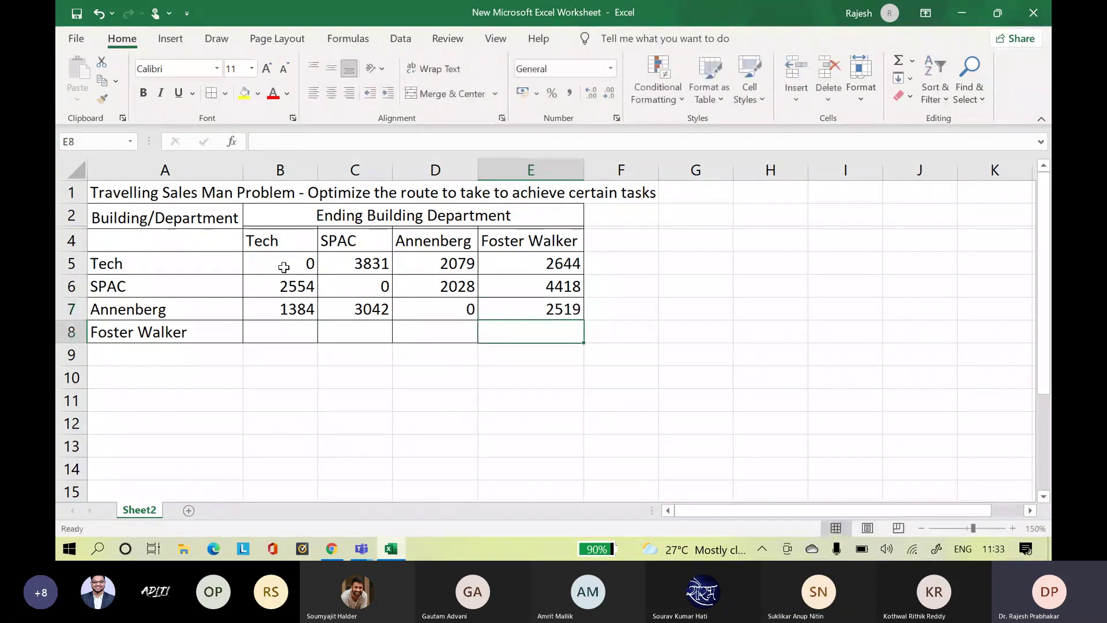
key(Left)
key(Left)
key(Left)
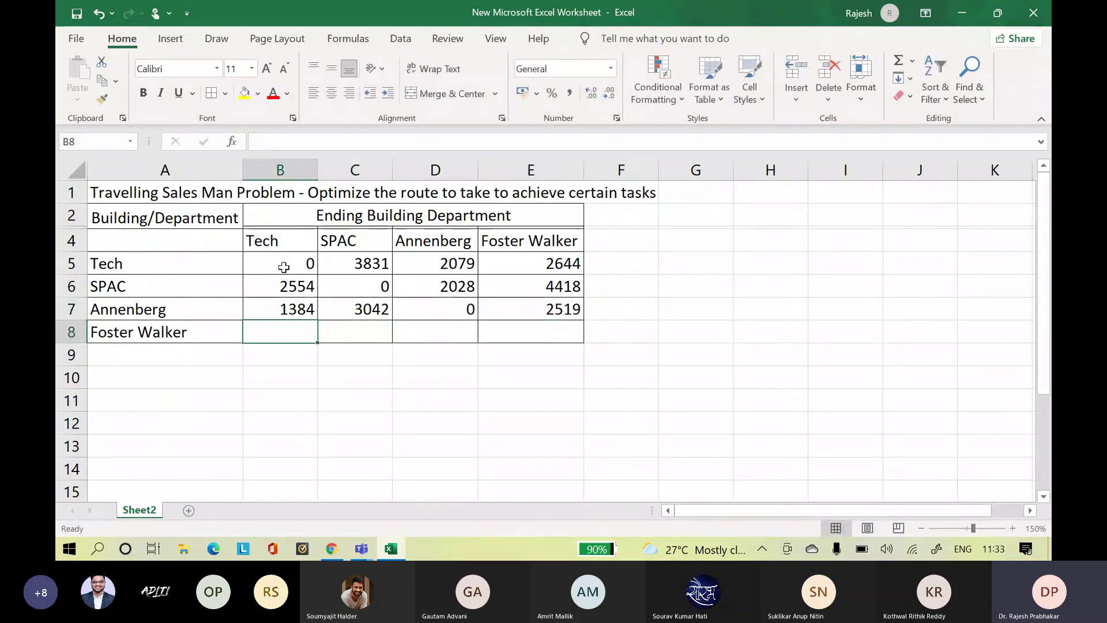
text(3)
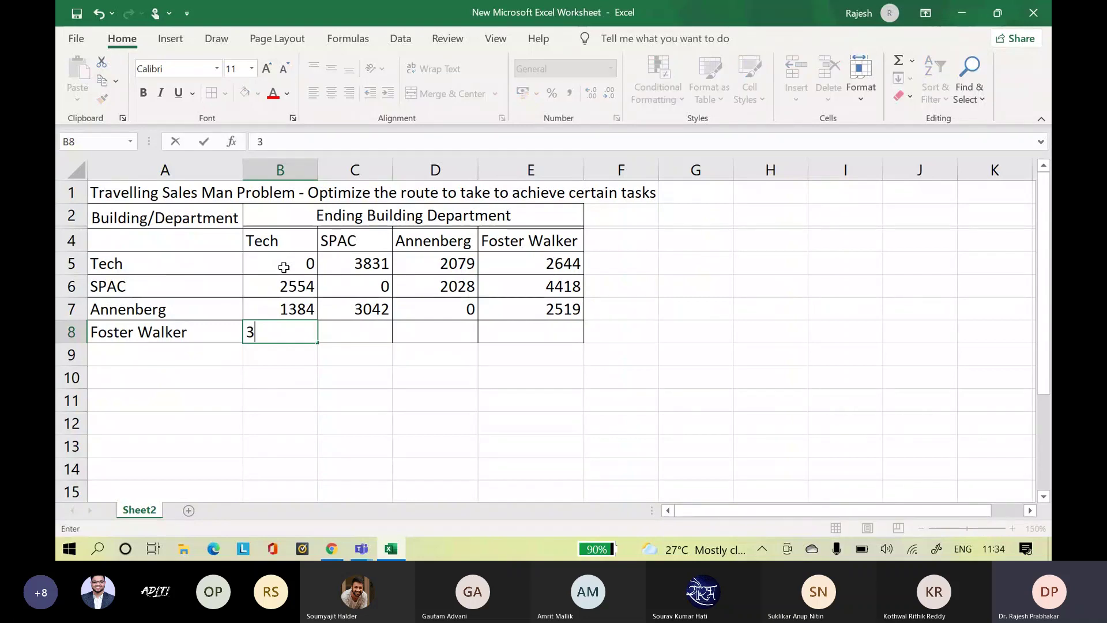
text(966)
key(Right)
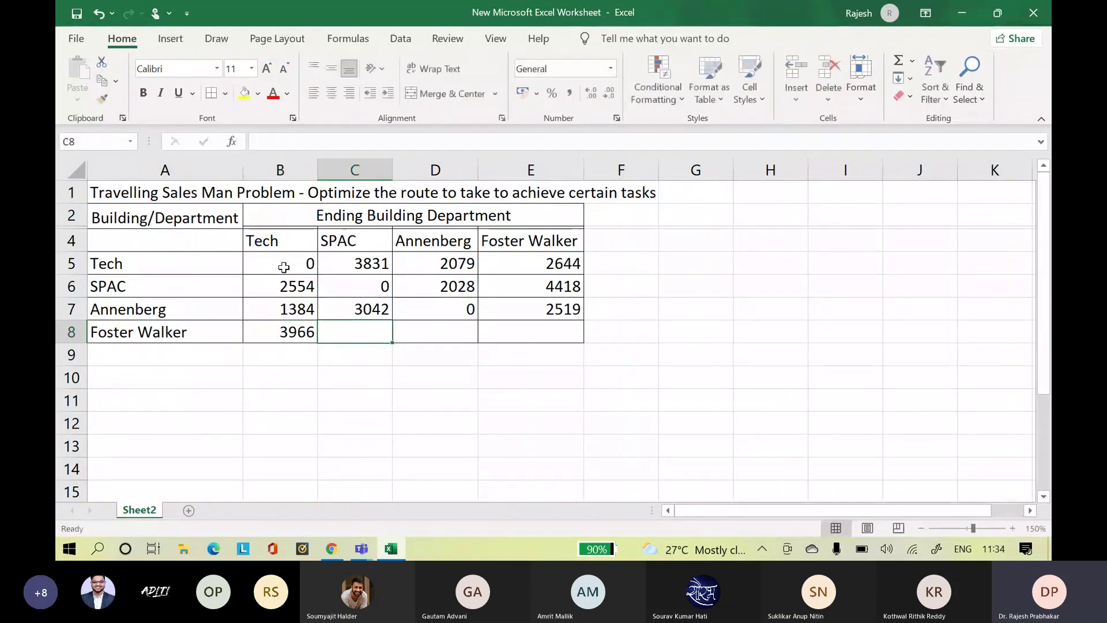
text(6627)
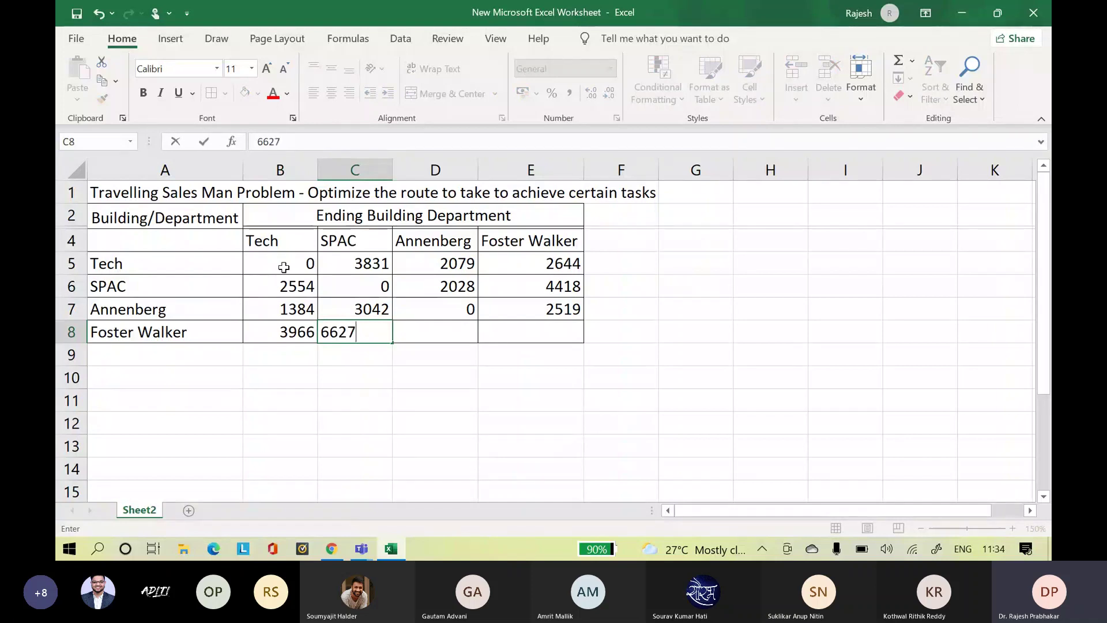
key(Right)
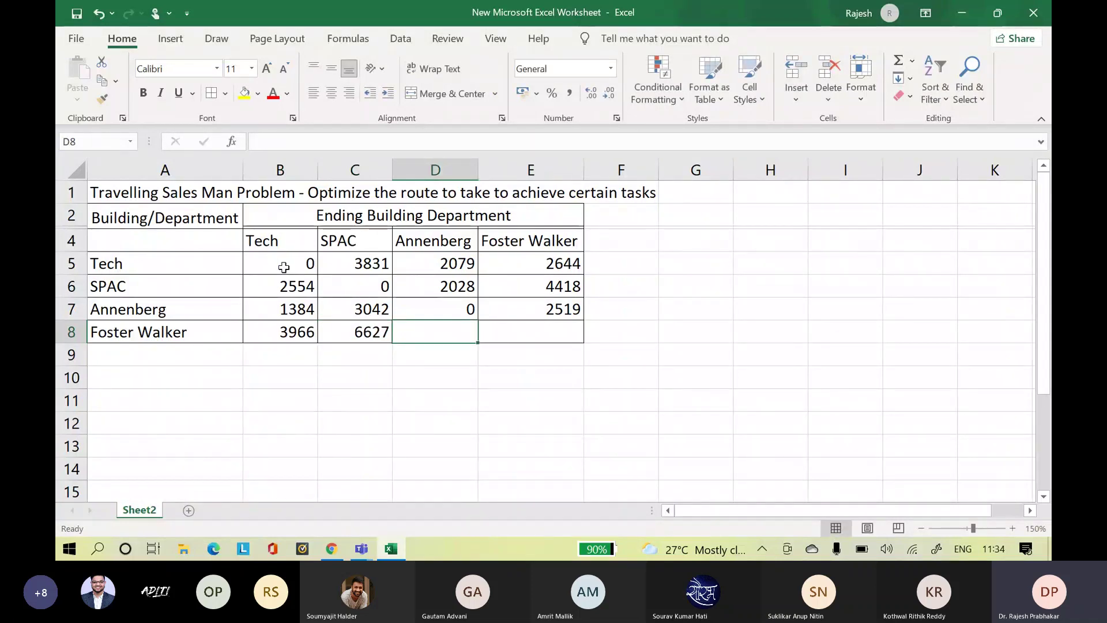
text(377)
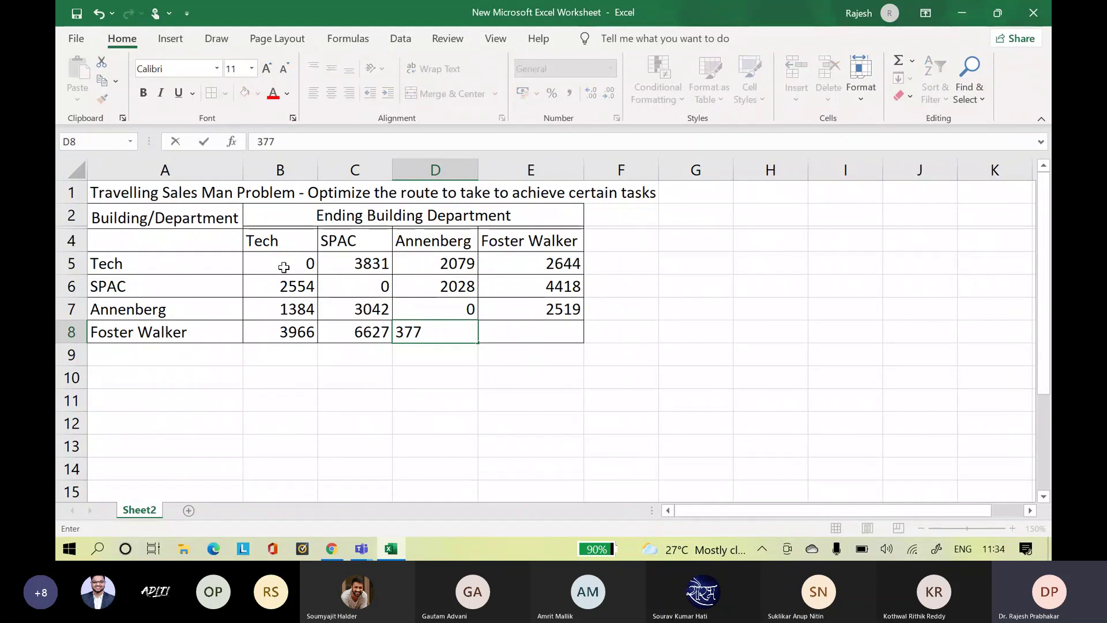
text(8.5)
key(Right)
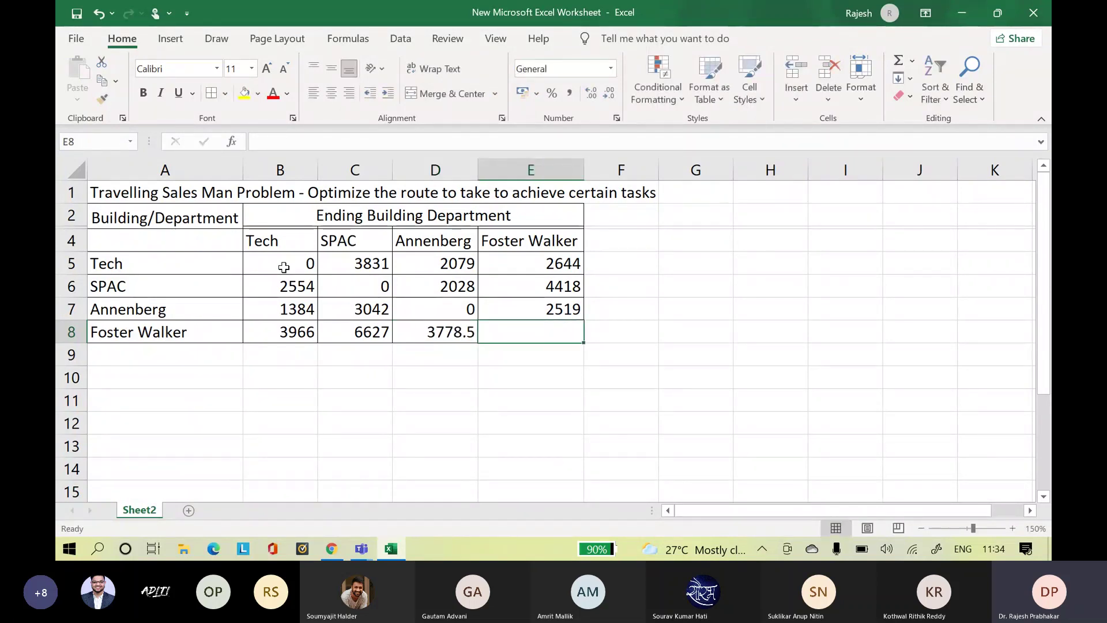
text(0)
key(Right)
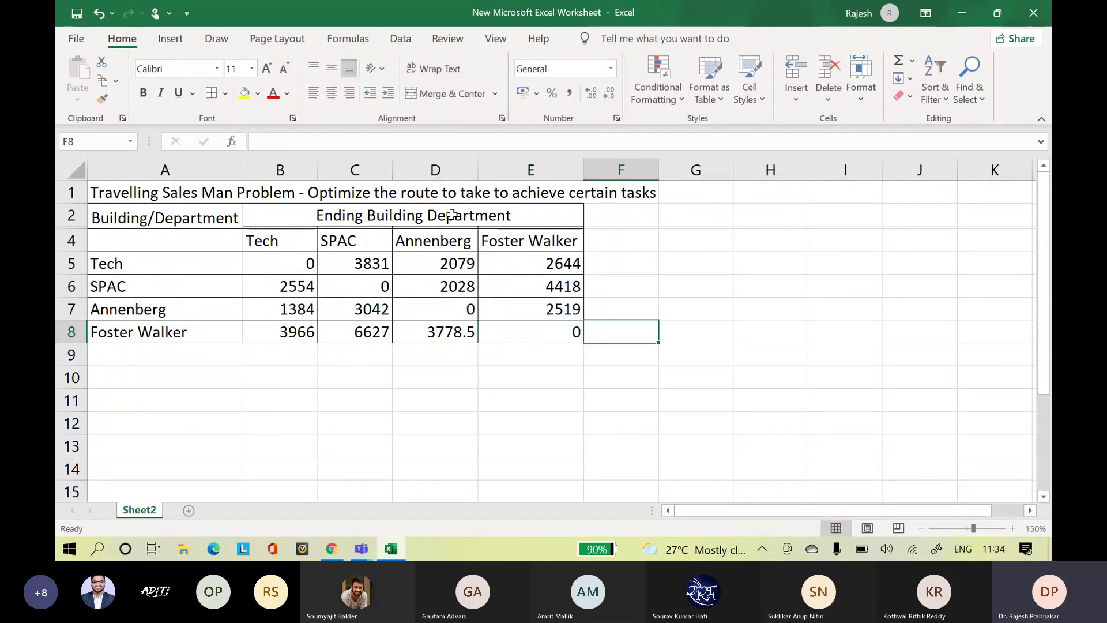
- Enter the heading "Accomplish following Tasks" in cell F2 beside the table
click(594, 215)
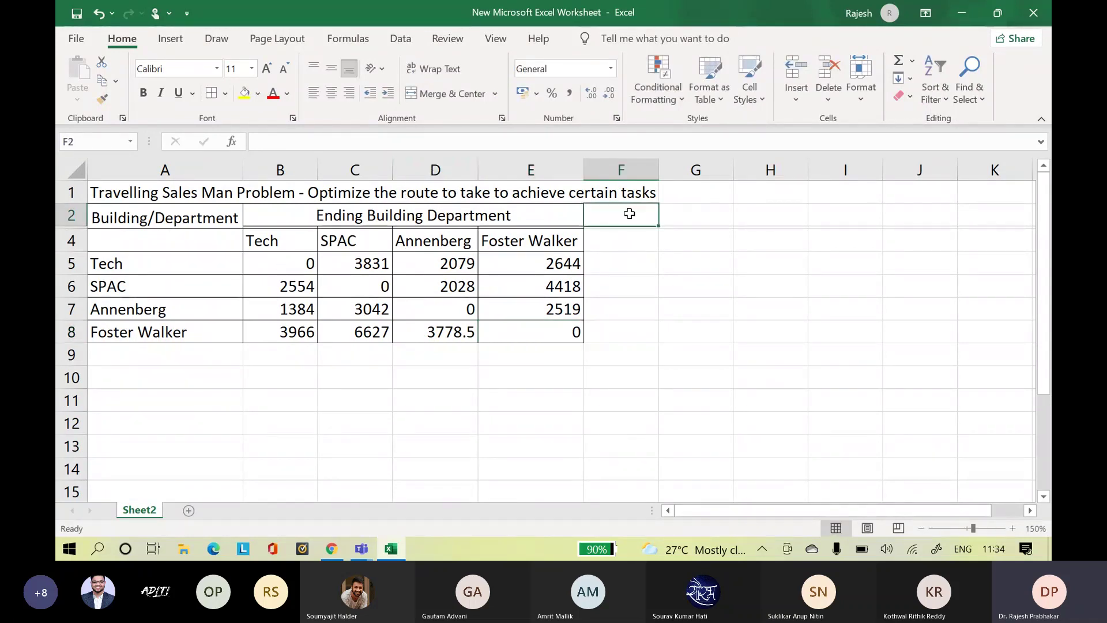
text(Accompli)
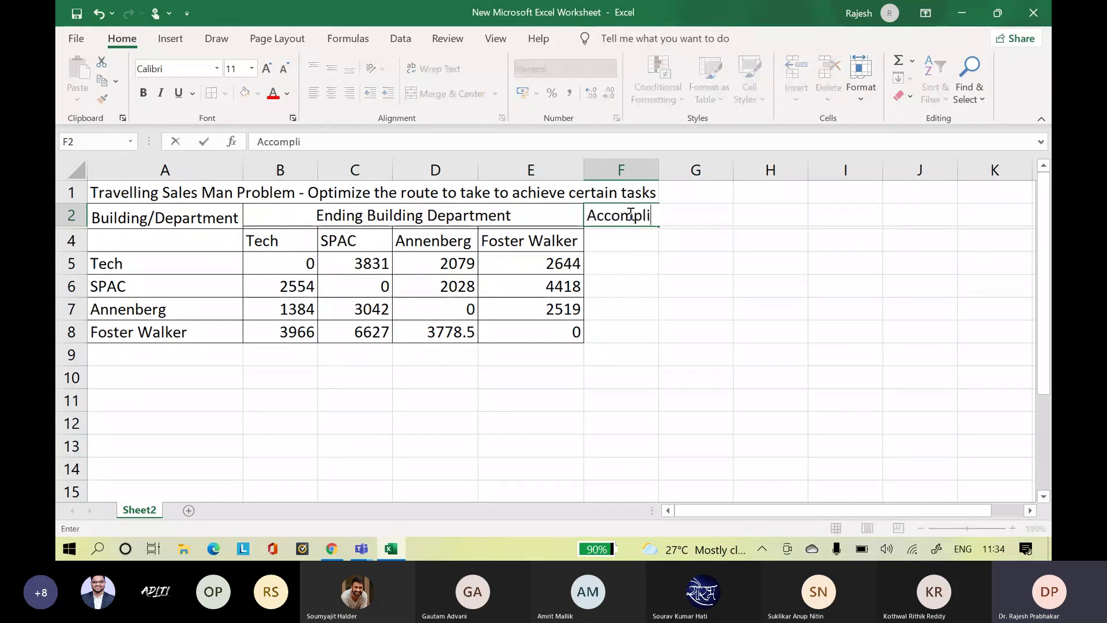
text(sh foll)
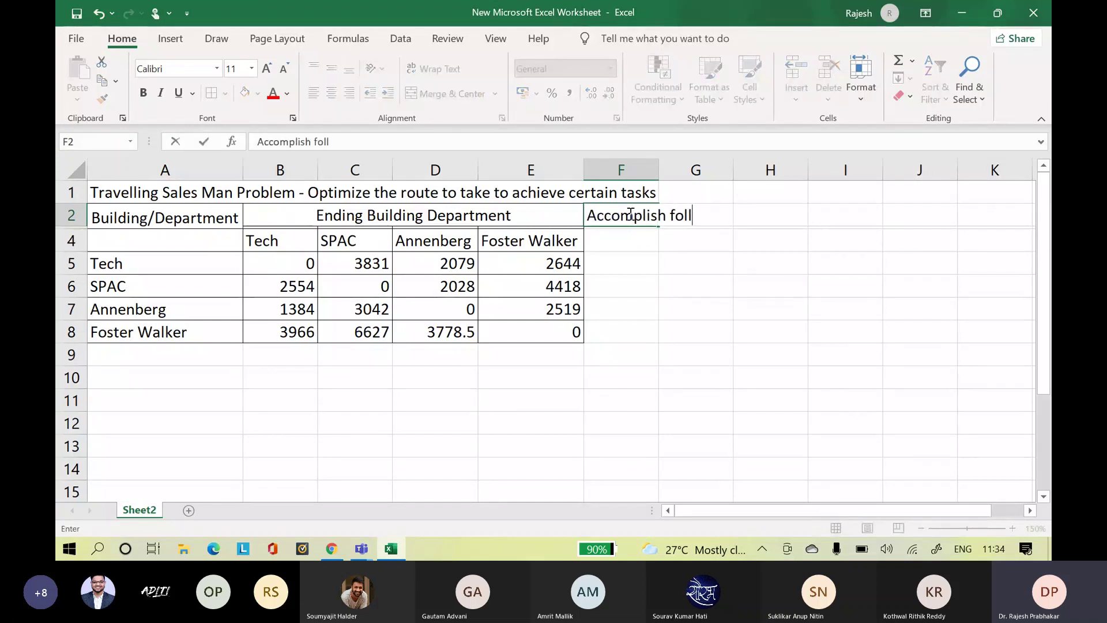
text(owing Ta sks)
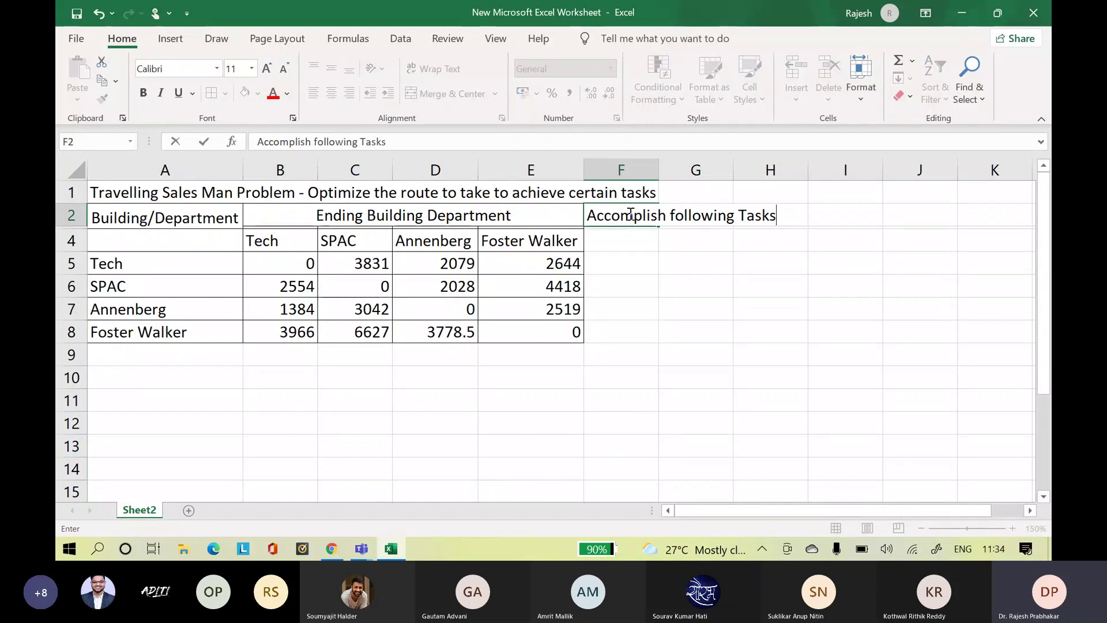
key(Return)
- Enter the first task, "a) Drop off homework set at Tech", in cell F4
text(a))
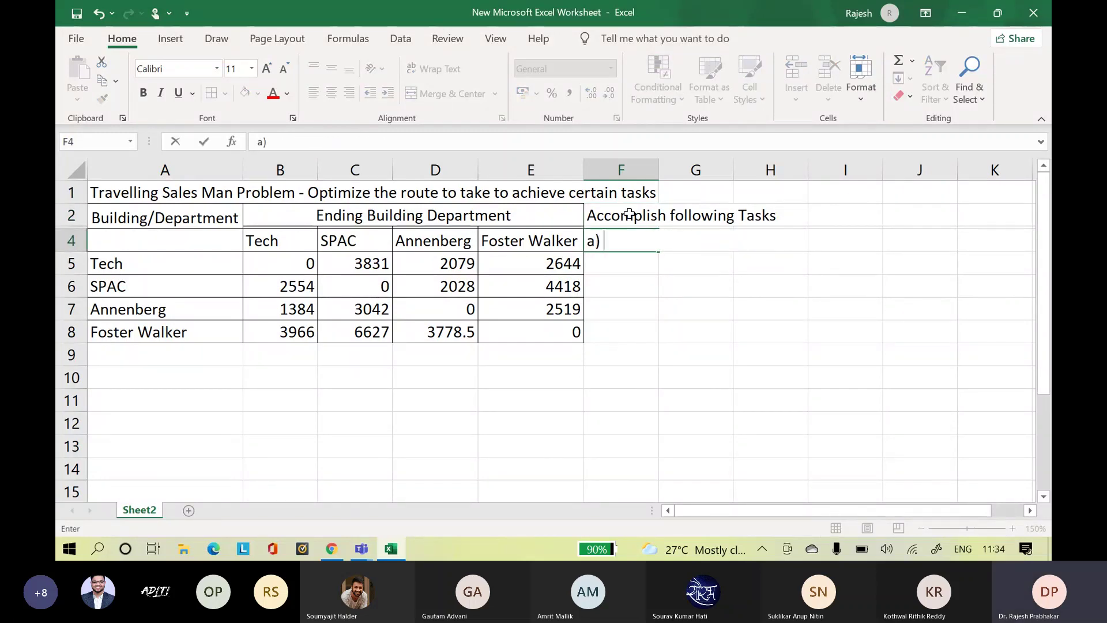
text( Drop off)
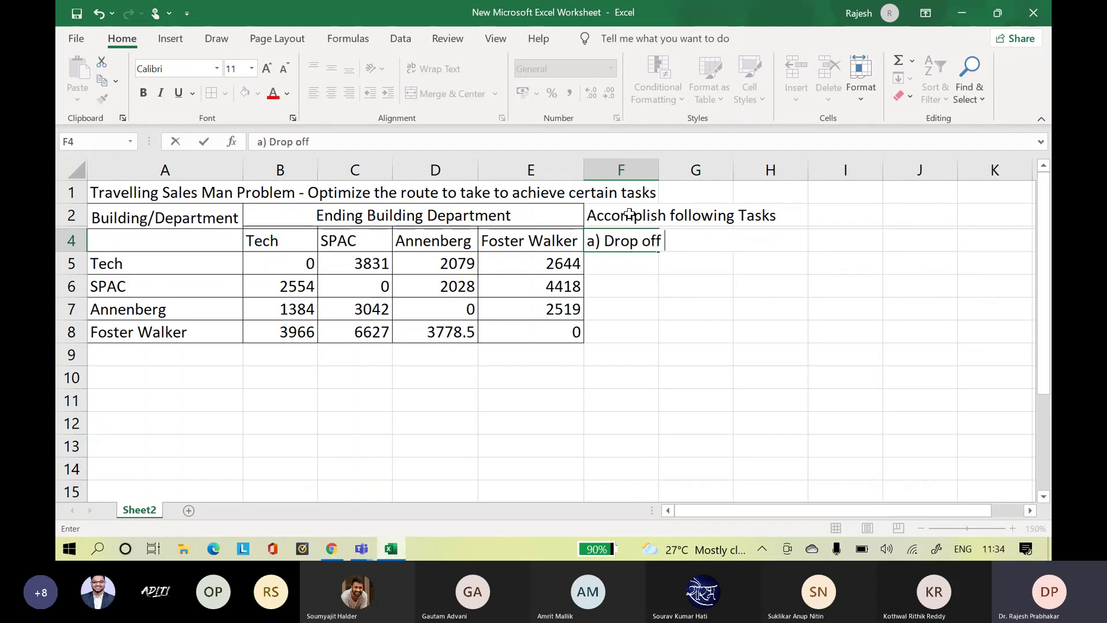
text( homework )
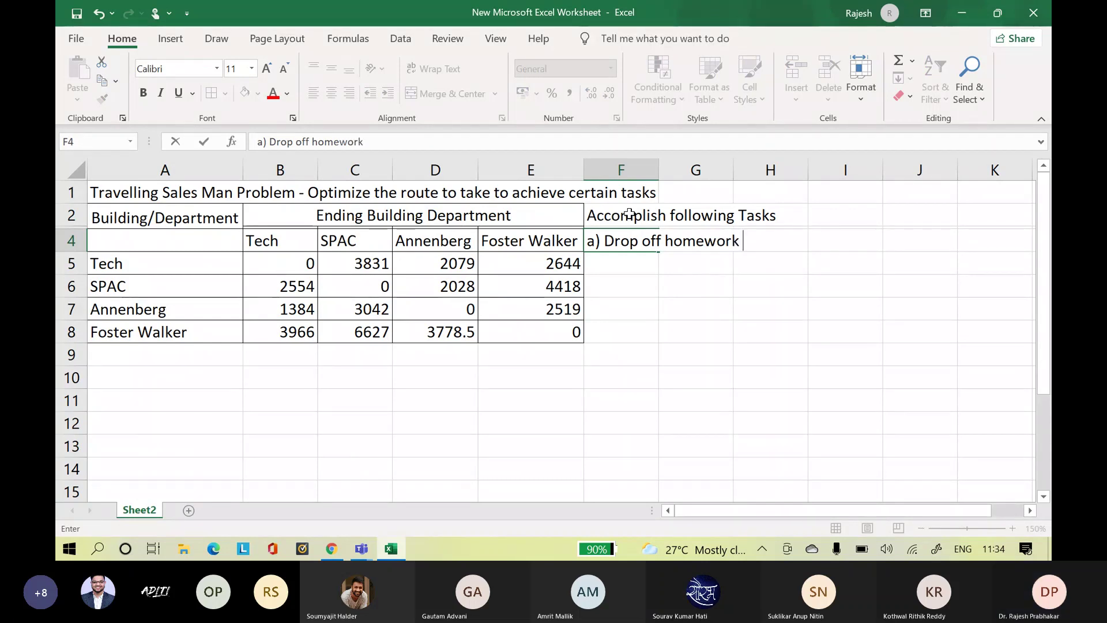
text(set at Tech)
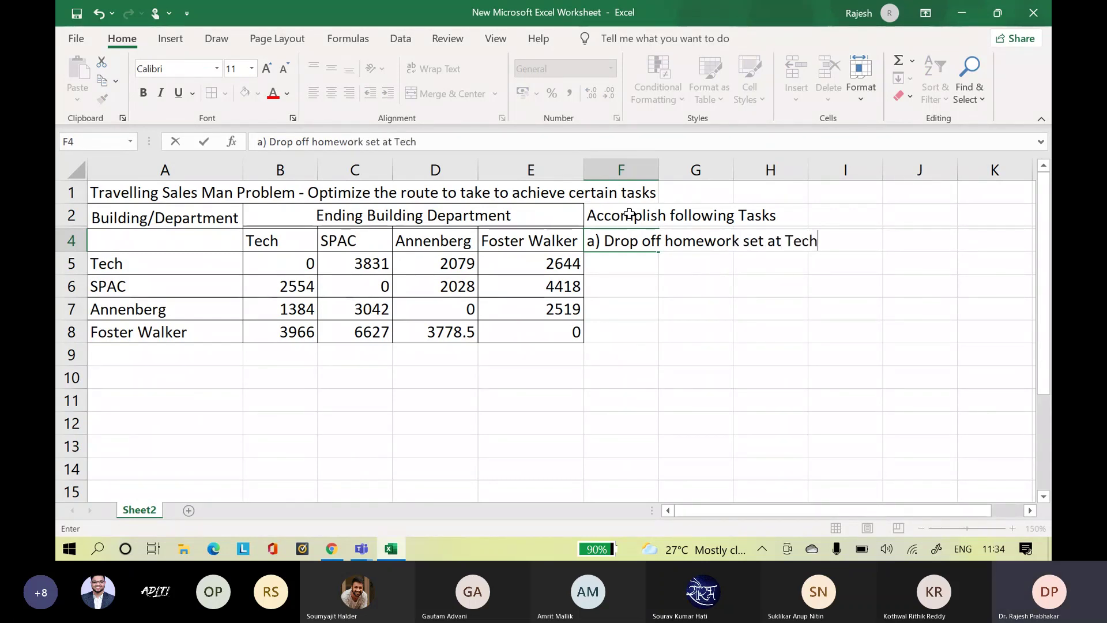
key(Return)
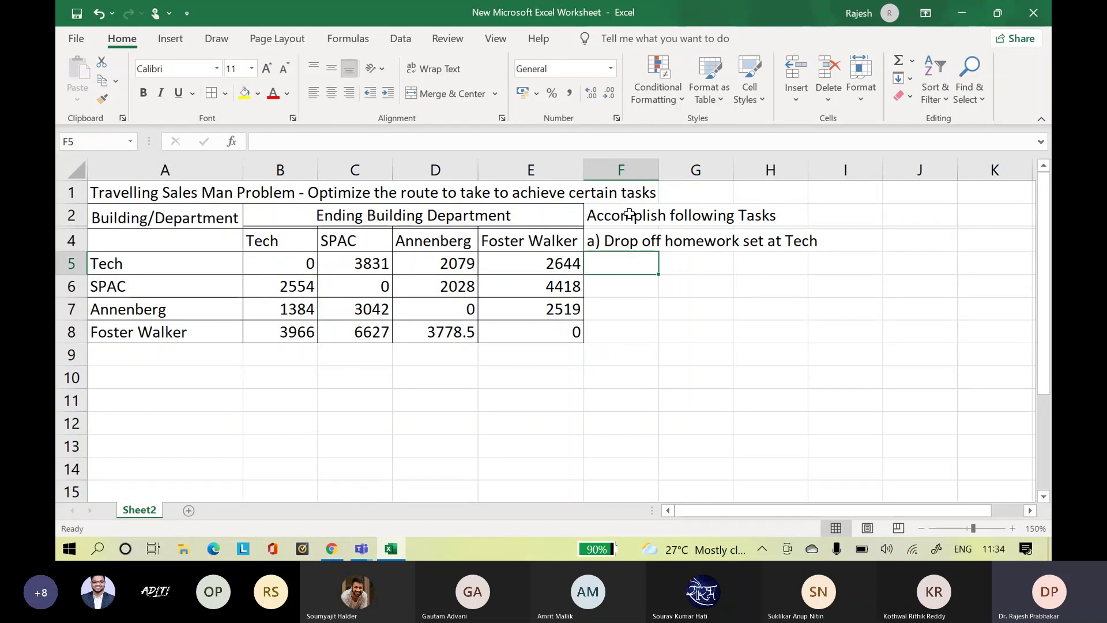
- Enter the second task, "b) Work out/Exercise at SPAC", in cell F5
text(b) )
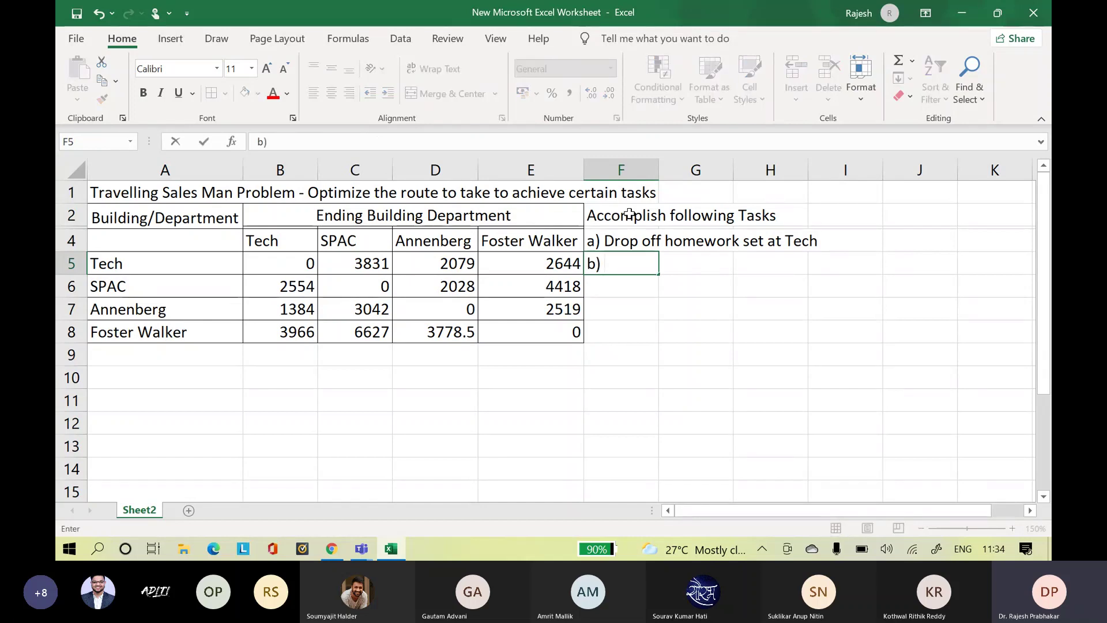
text(Wor)
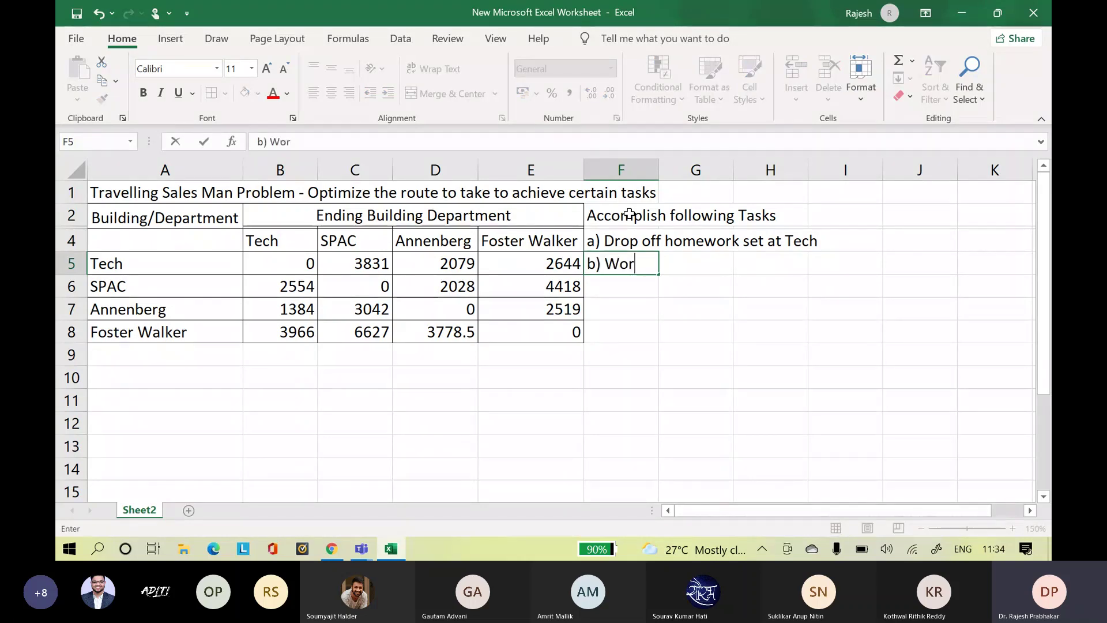
text(k out?Ex)
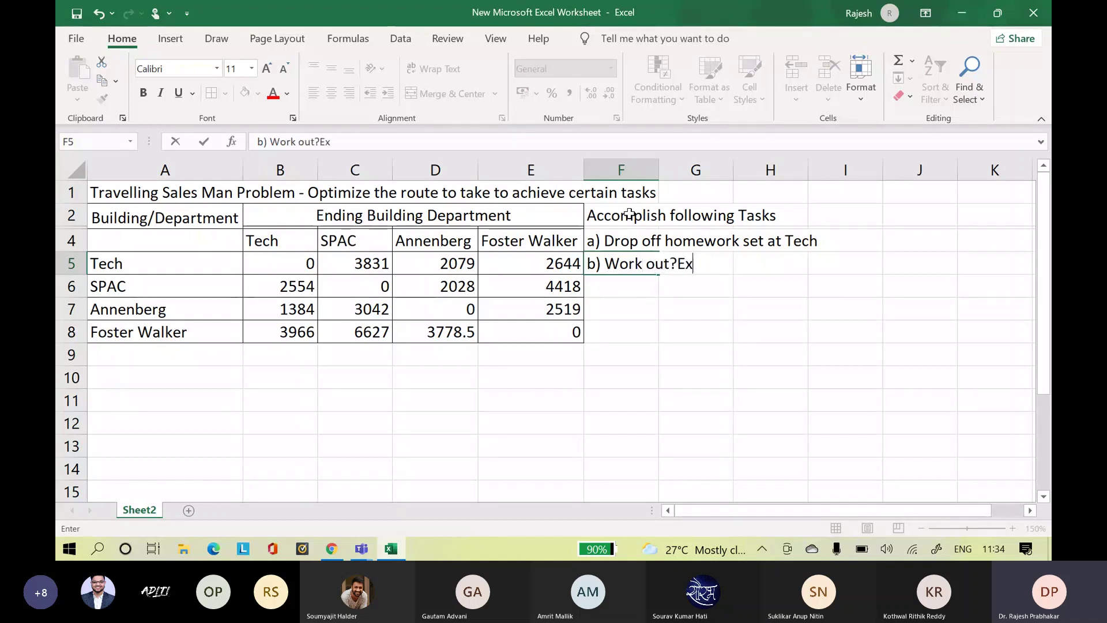
text(ercise)
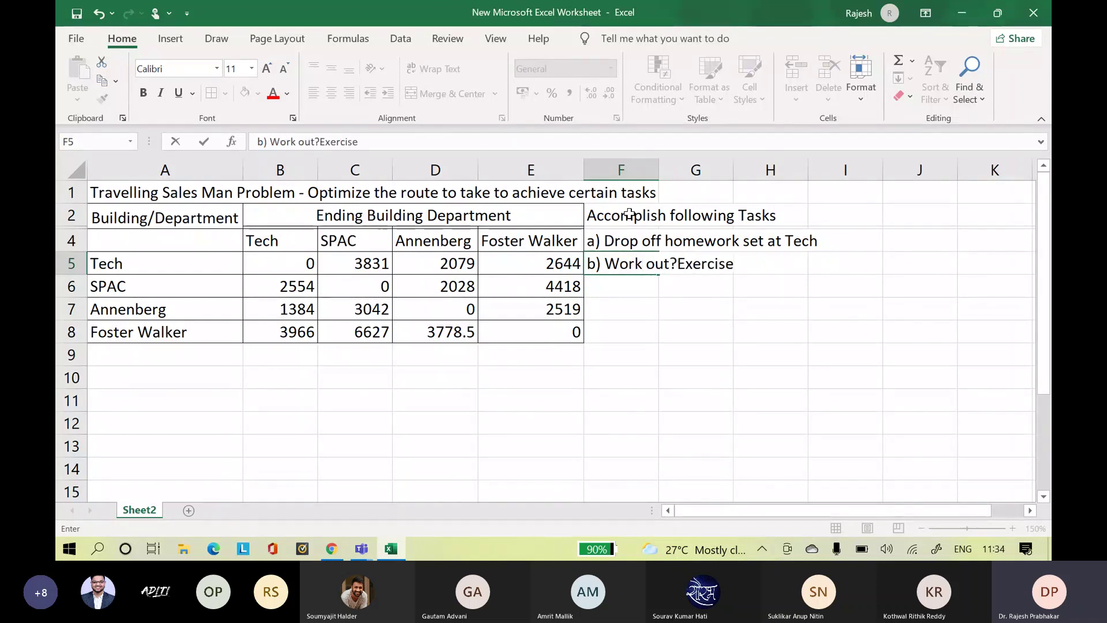
text( at APA)
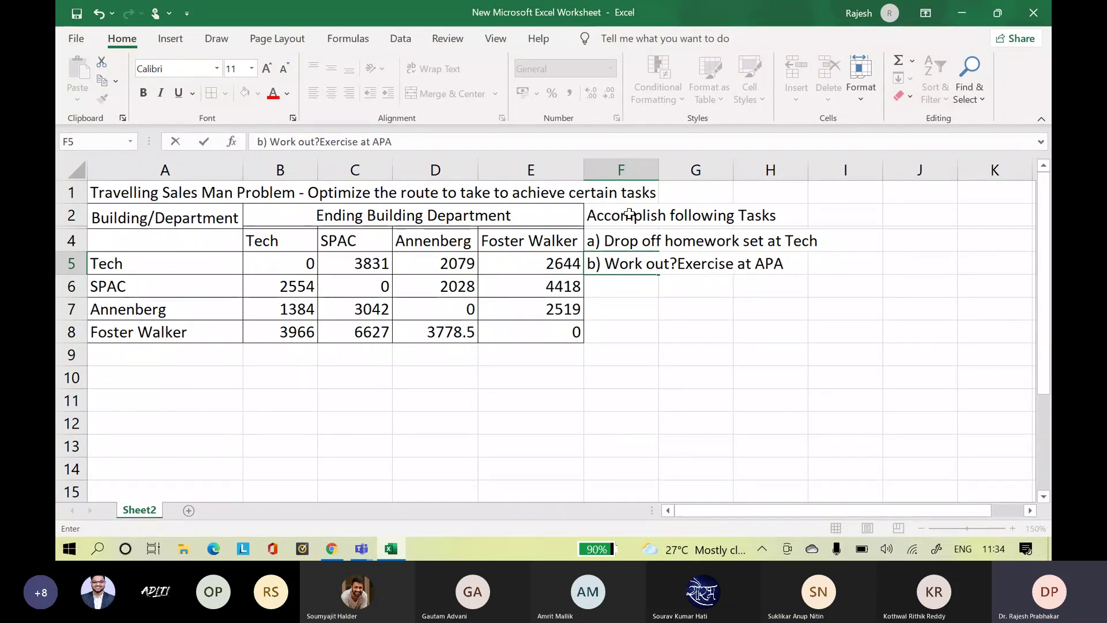
key(BackSpace)
key(BackSpace)
key(BackSpace)
text(SPA)
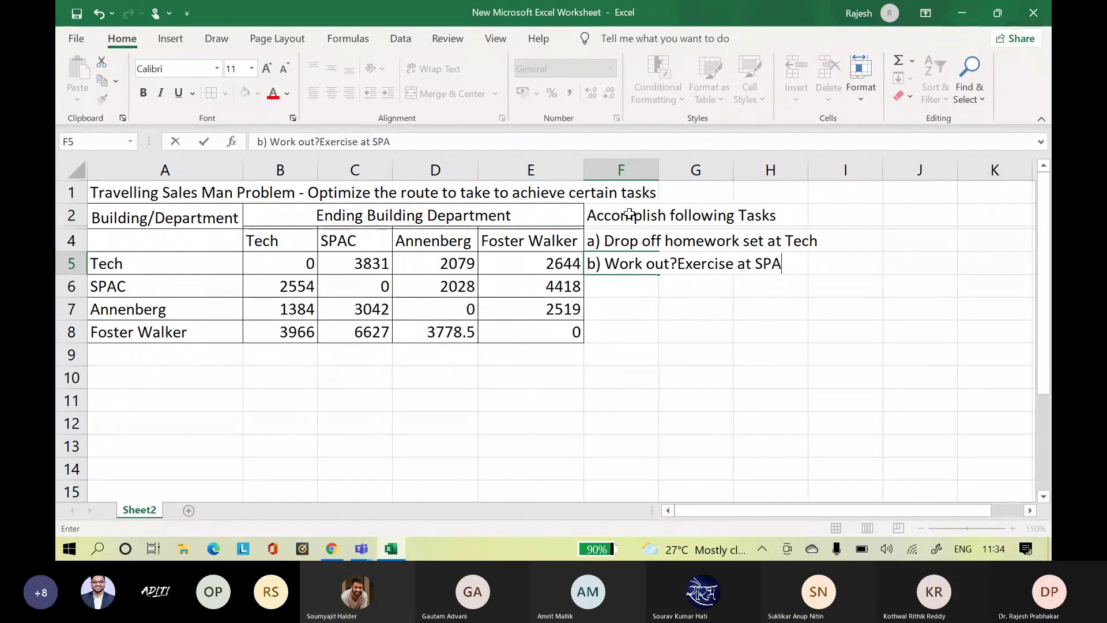
text(C)
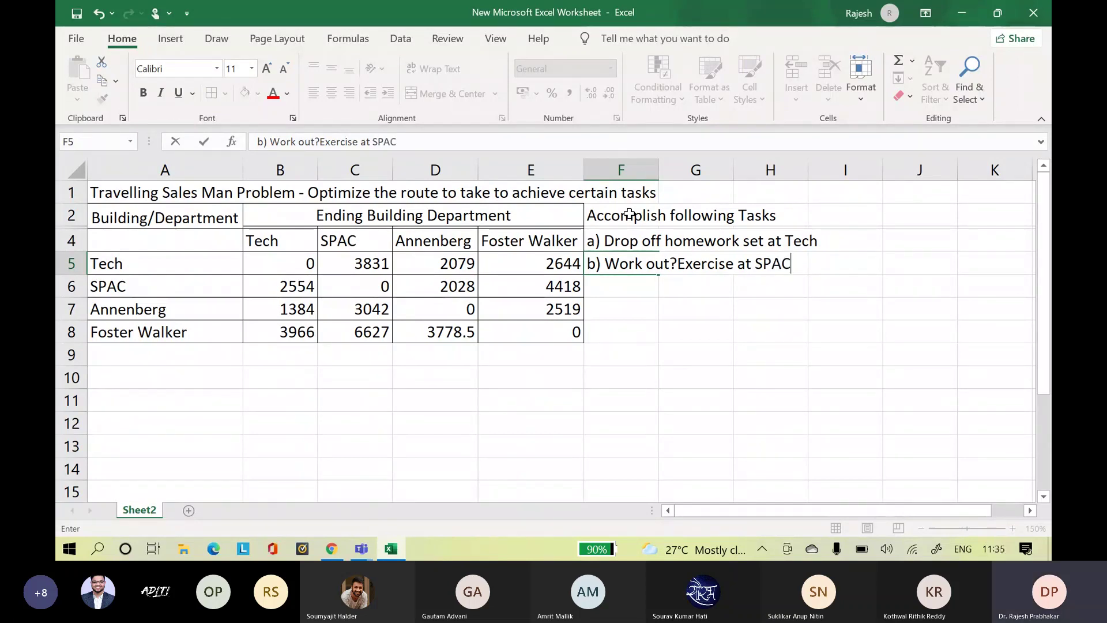
click(678, 261)
key(BackSpace)
text(/)
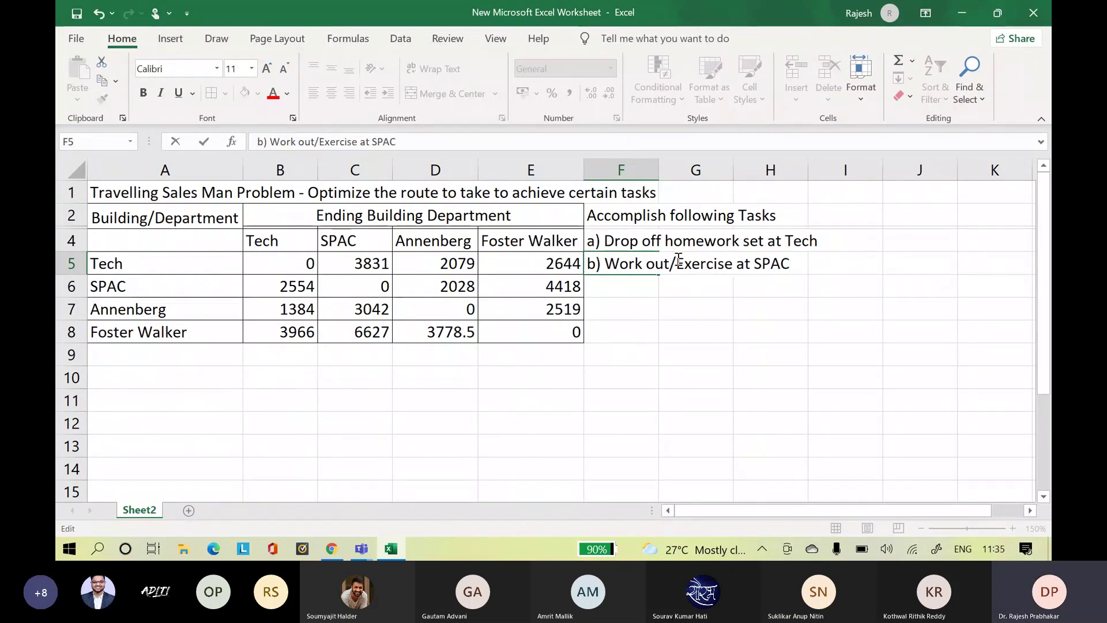
- Enter the third task, "c) Complete a group project at Annenberg", in cell F6
click(630, 300)
click(630, 282)
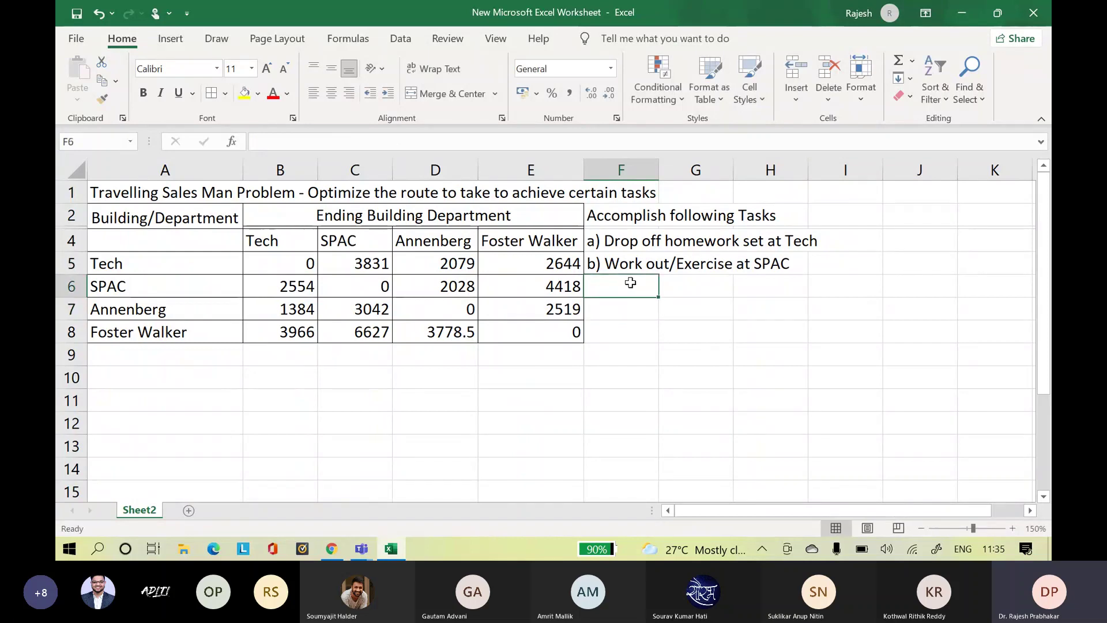
text(c) )
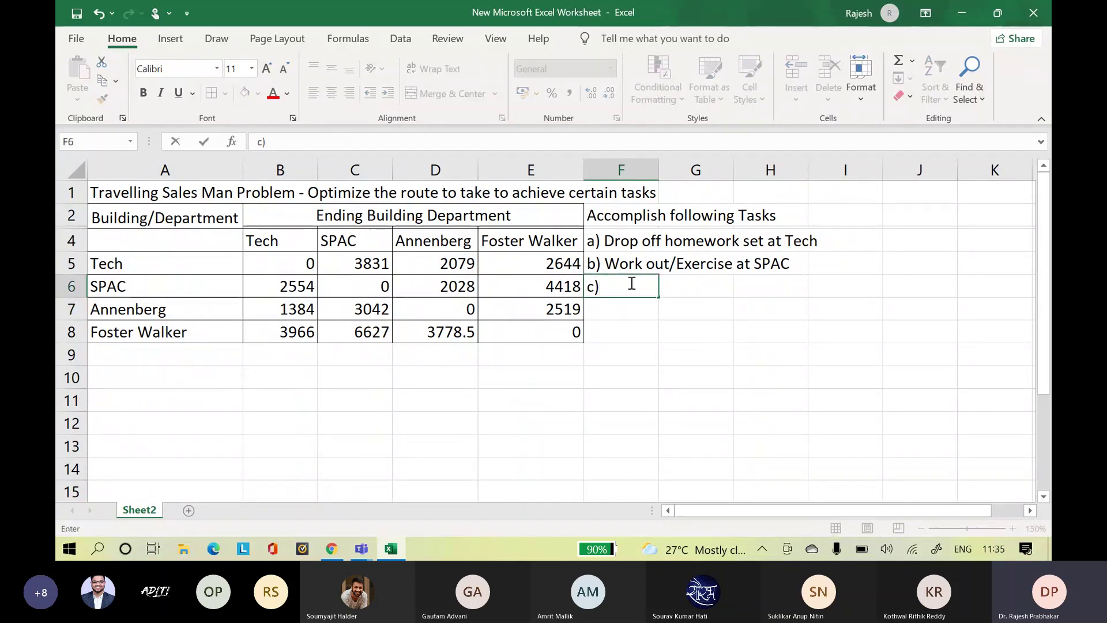
text(Complete a)
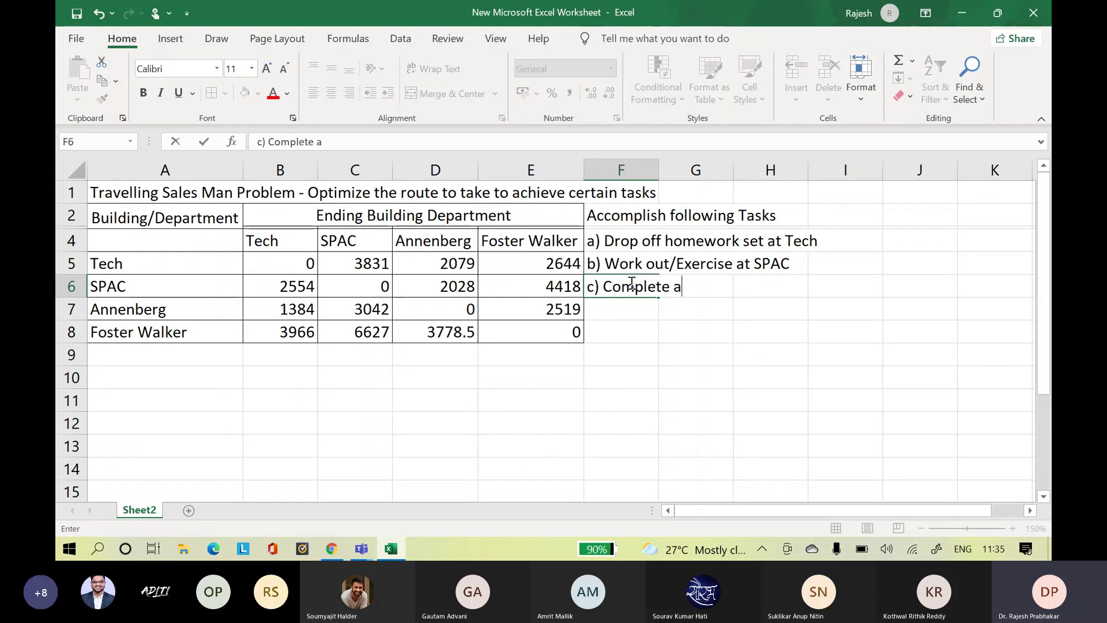
text( group )
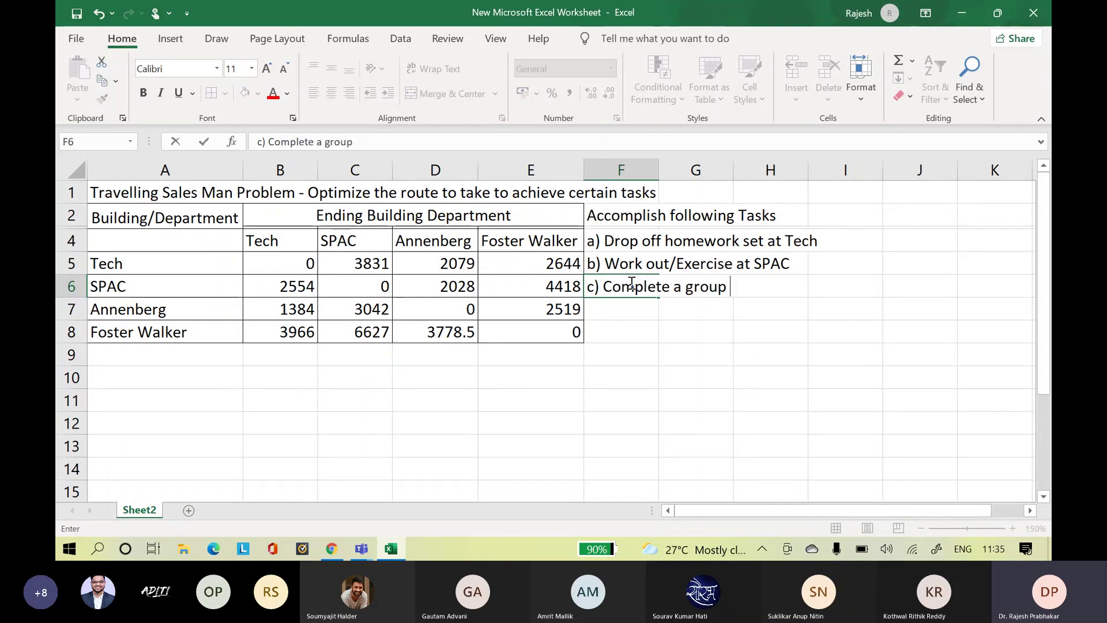
text(project a)
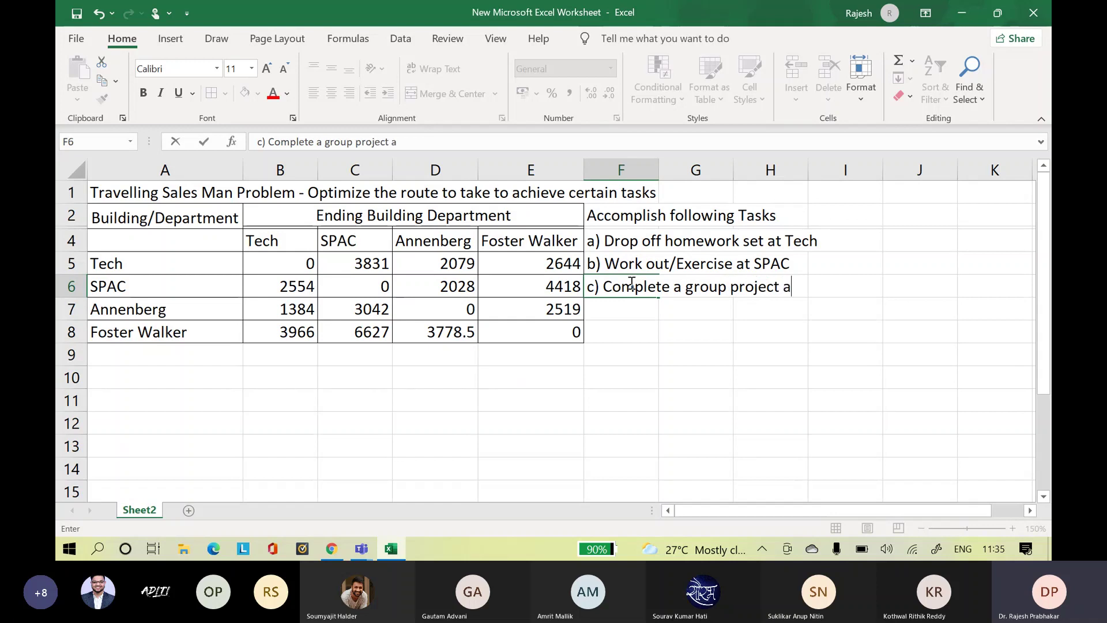
text(t Annenberg)
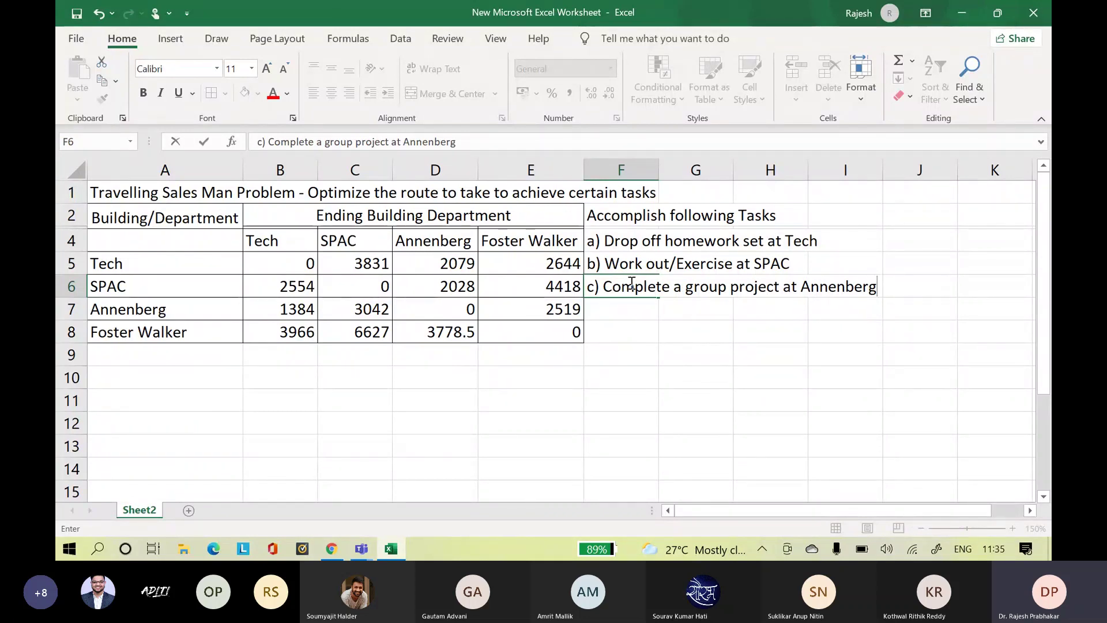
- Enter the note "Start and End Point is Foster Walker" in cell F7 below the task list
click(630, 330)
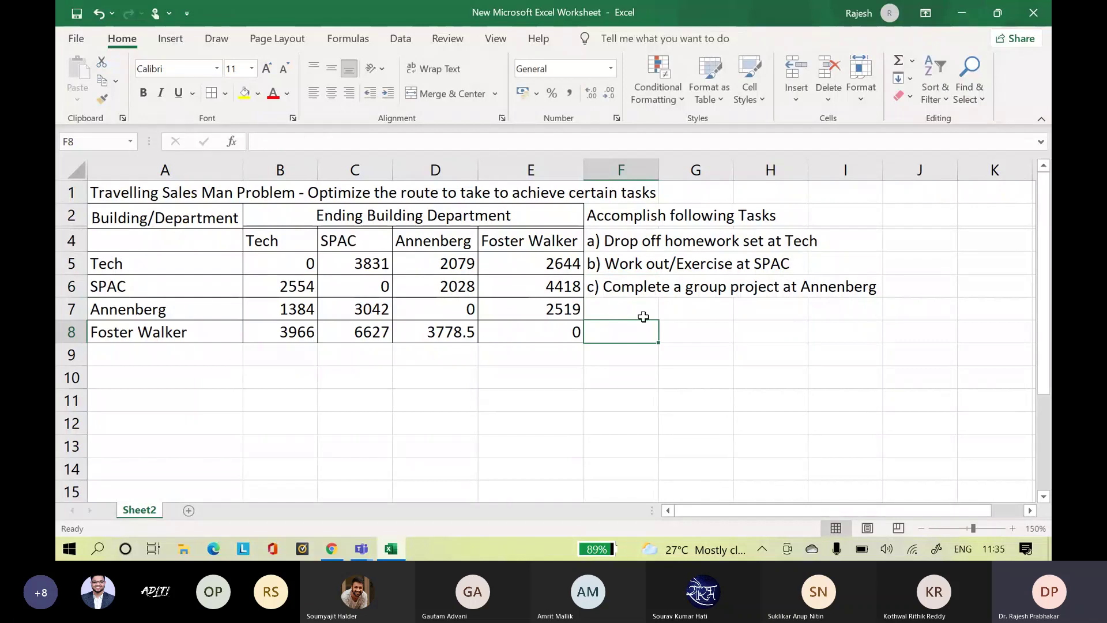
click(637, 317)
text(S)
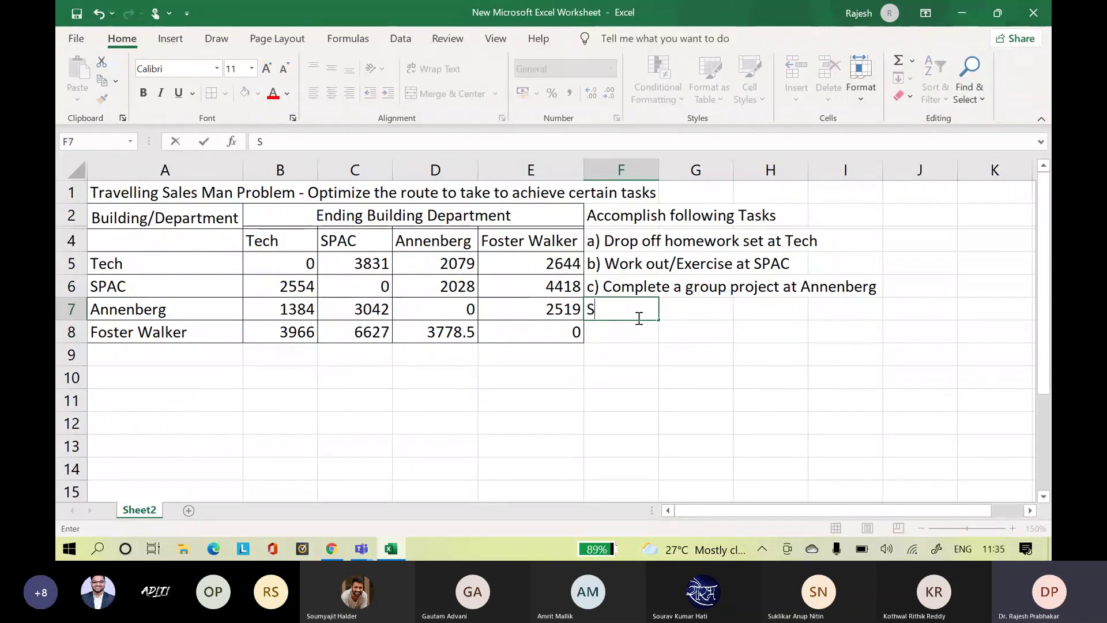
text(tart )
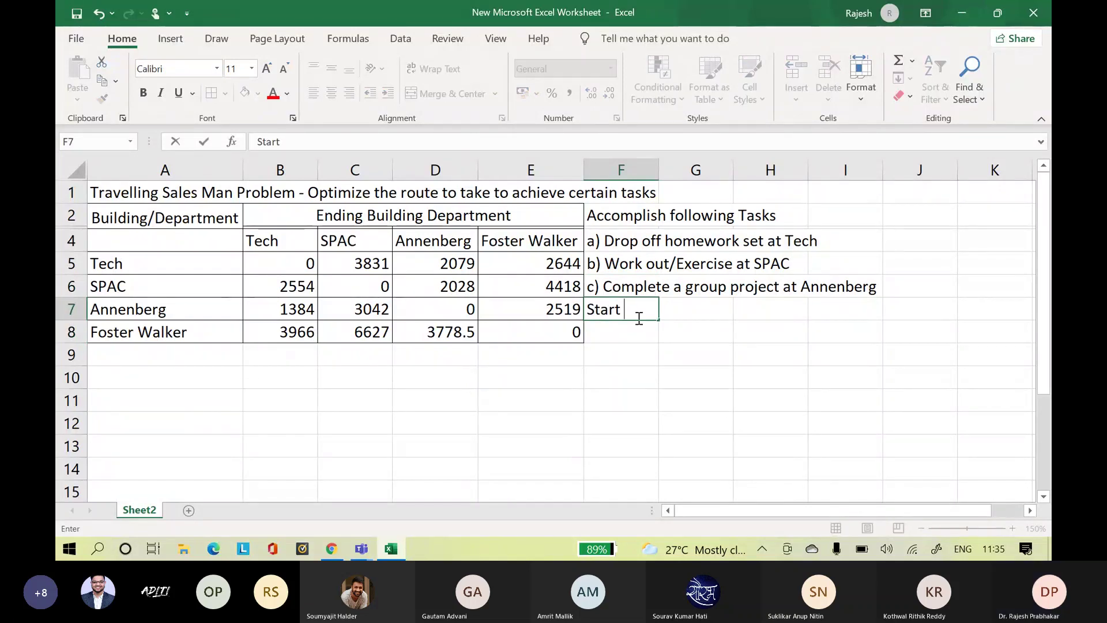
text(and End Po)
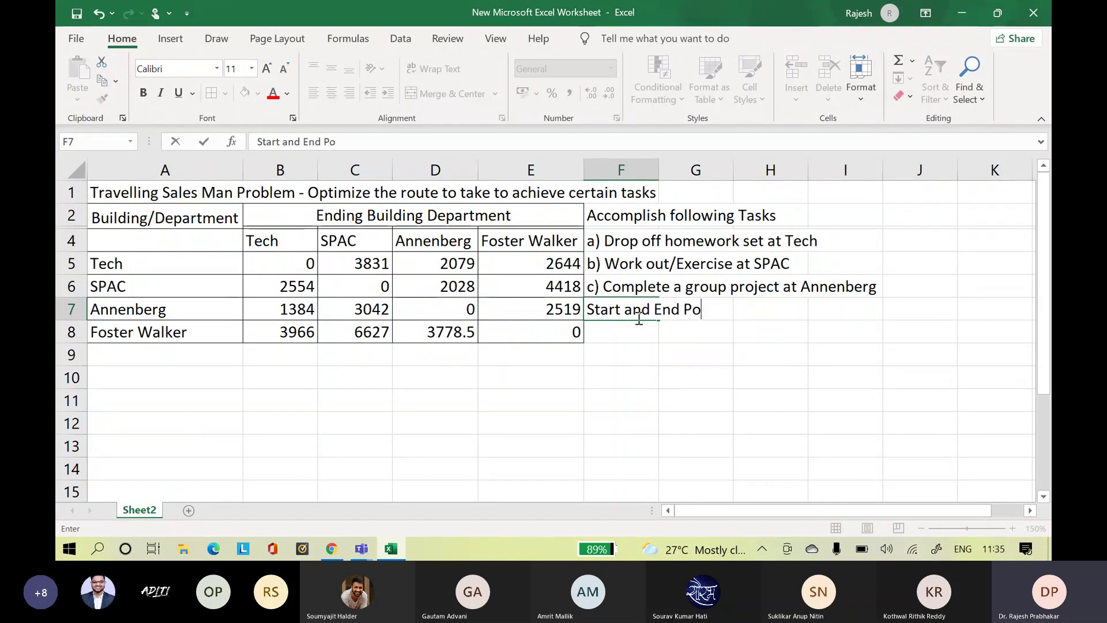
text(int is)
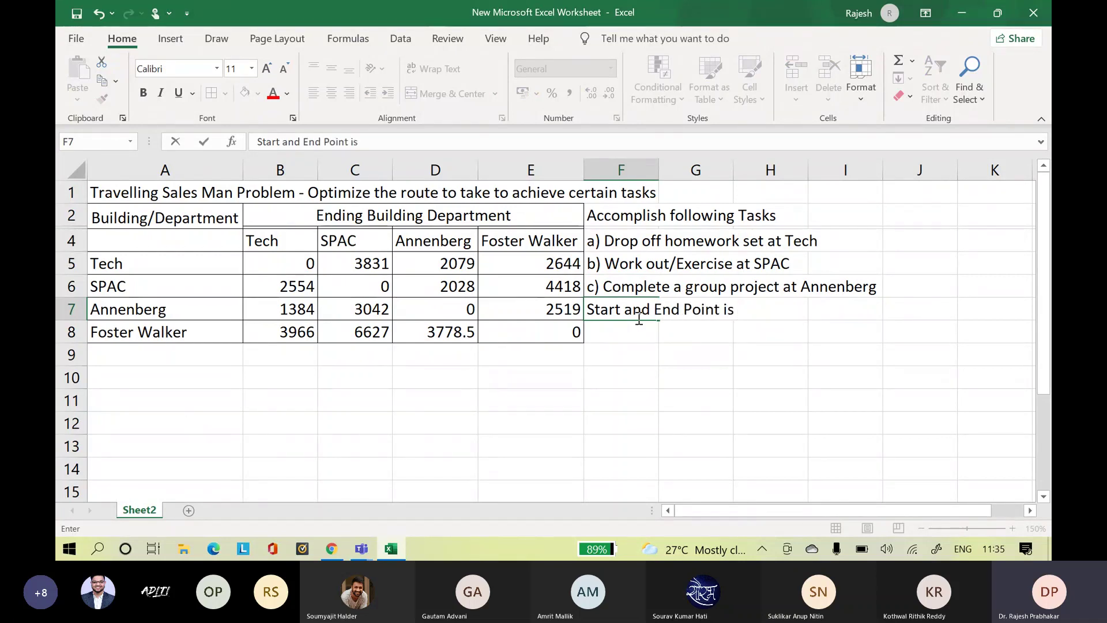
text( Foste)
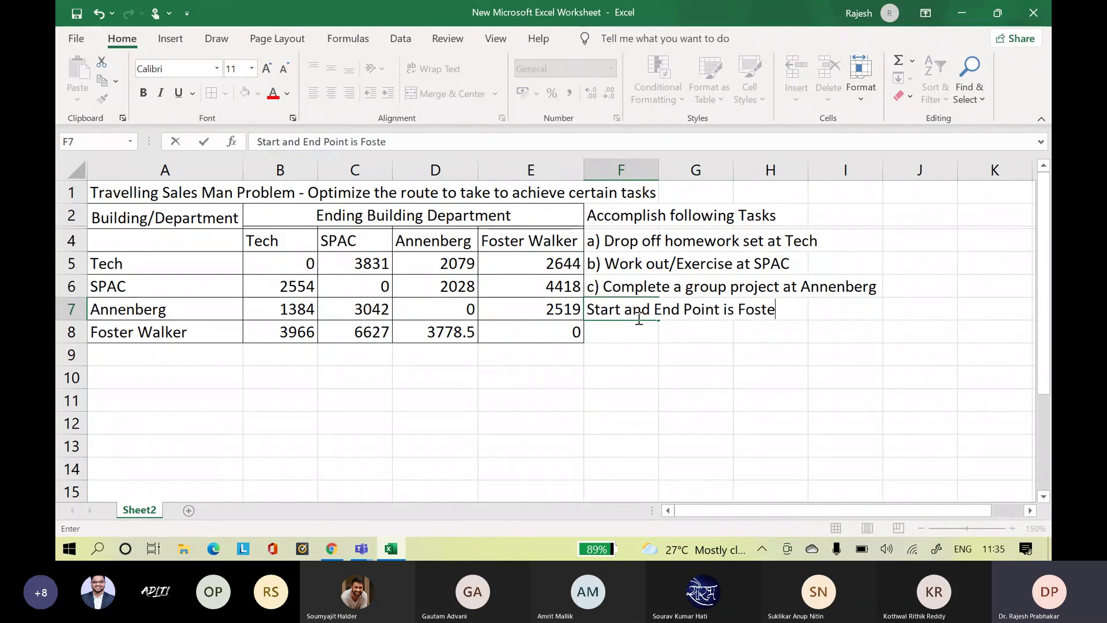
text(r Wlak)
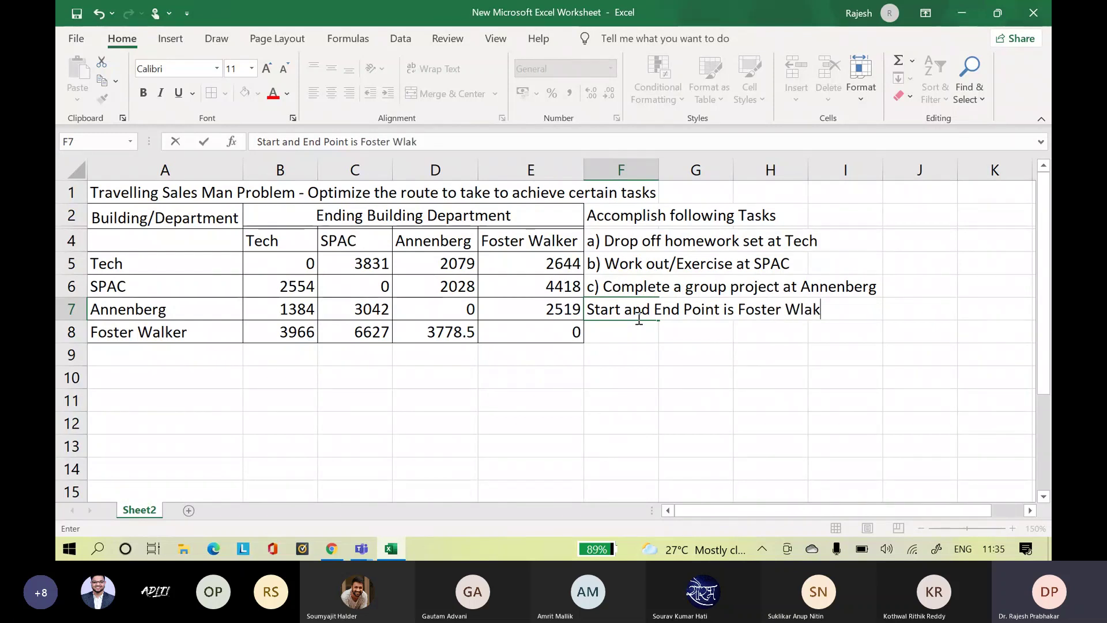
text(e)
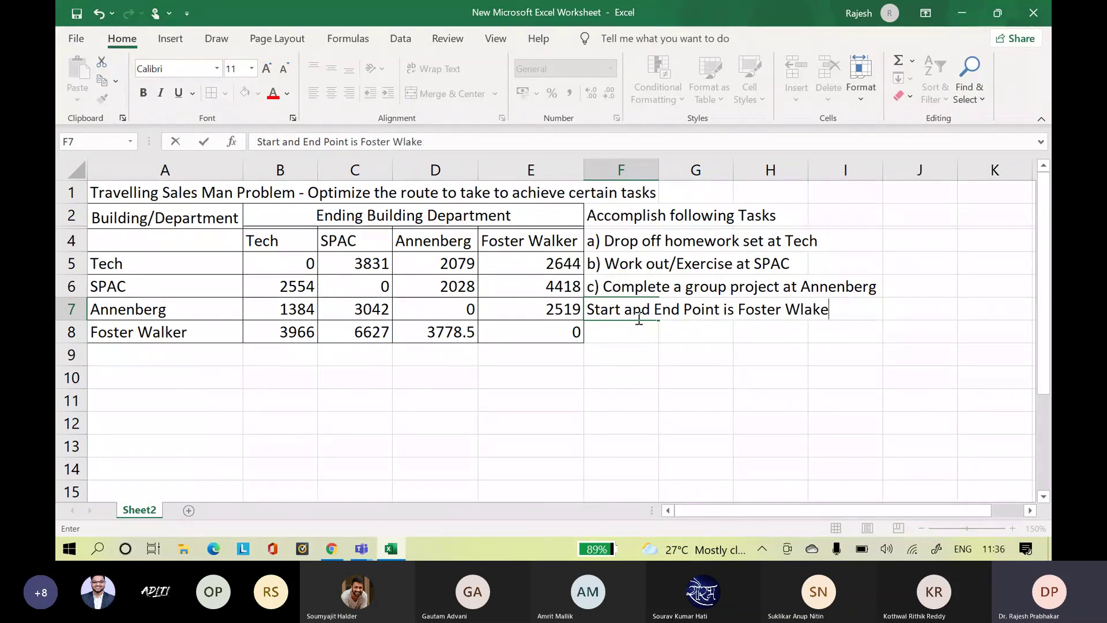
key(BackSpace)
key(BackSpace)
key(BackSpace)
key(BackSpace)
text(al)
text(r)
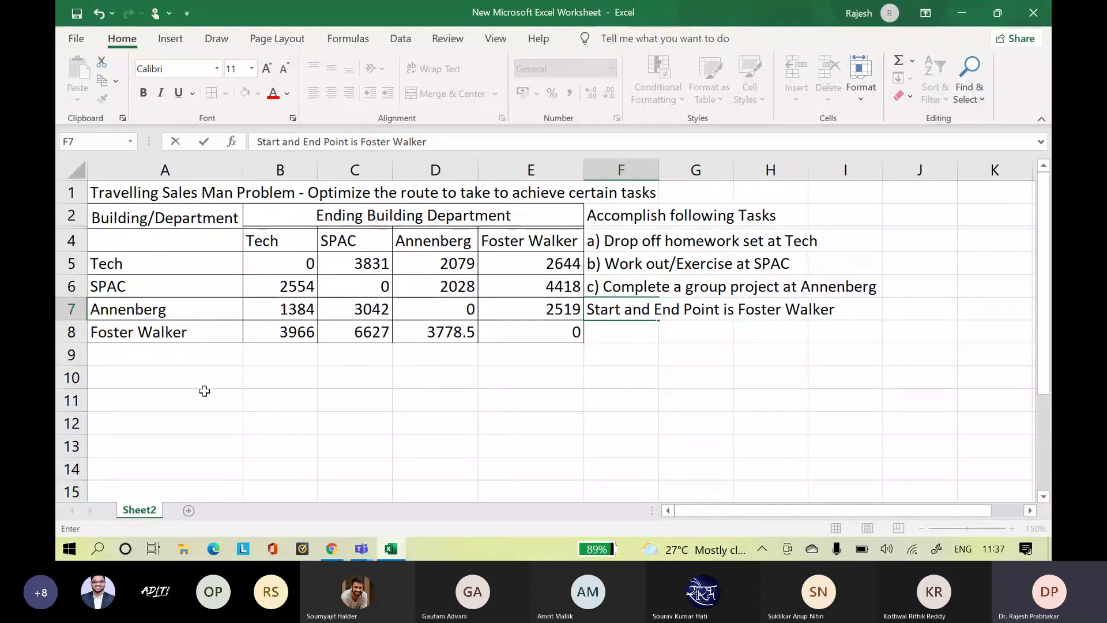
- Enter "Method 1 - Complete Enumeration - All Possible paths are considered and the path of least cost is optimal solution" in cell A10
click(213, 374)
text(Meth)
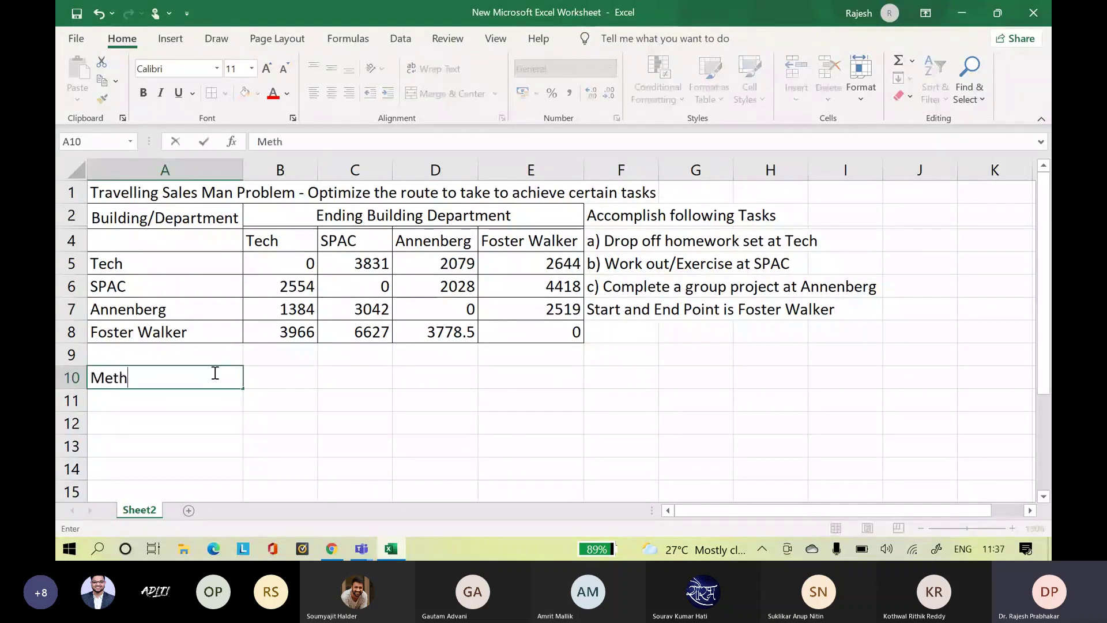
text(od 1 - Co)
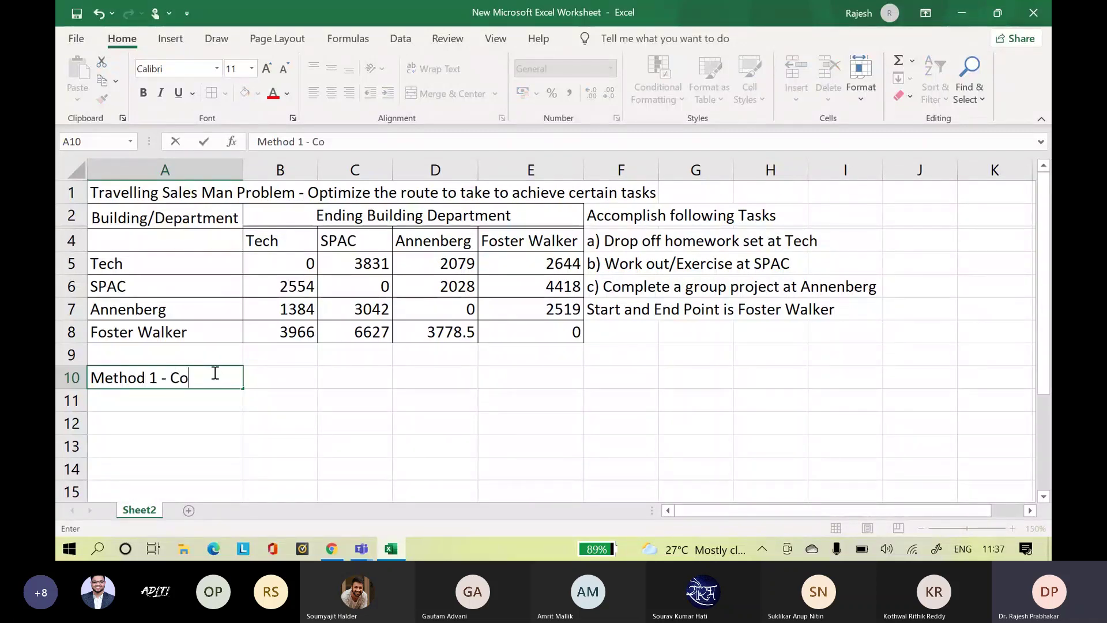
text(mplete E)
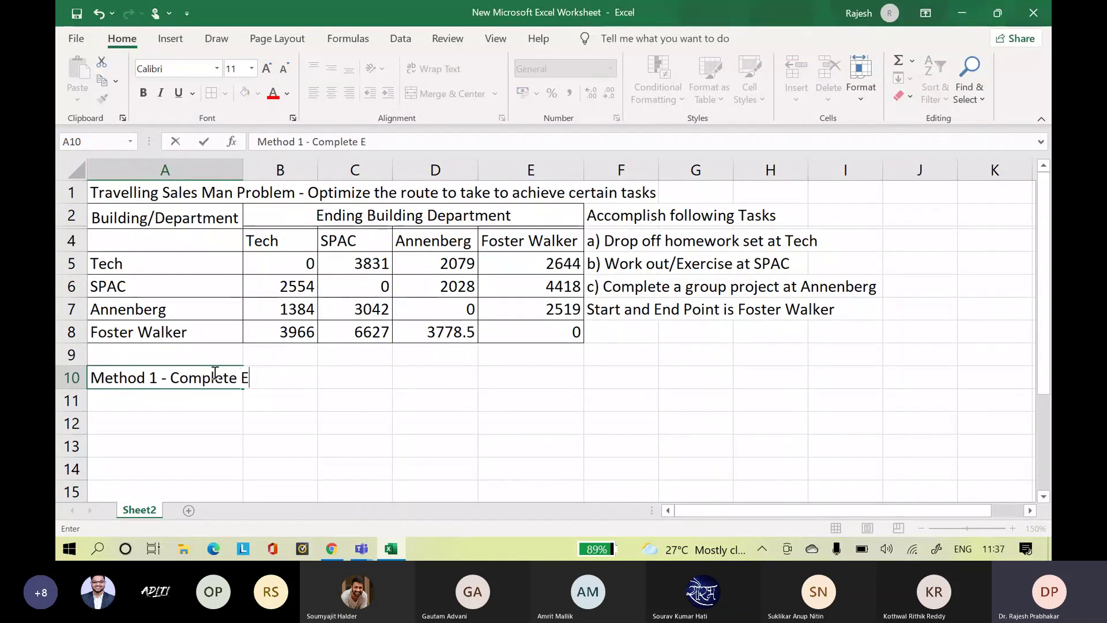
text(numeration)
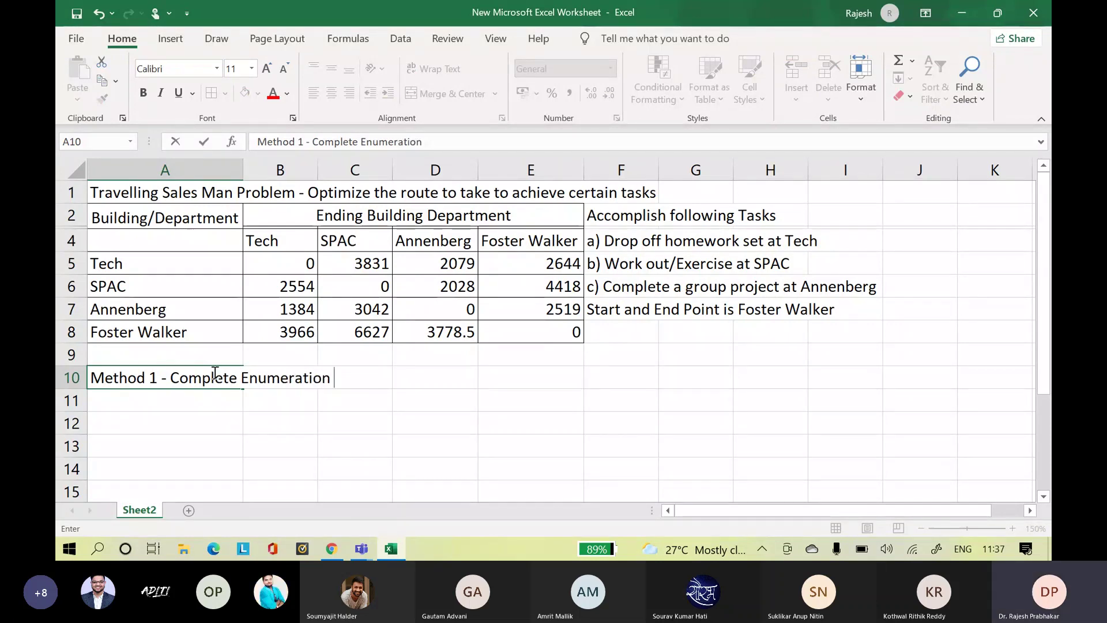
text( - All Possibl)
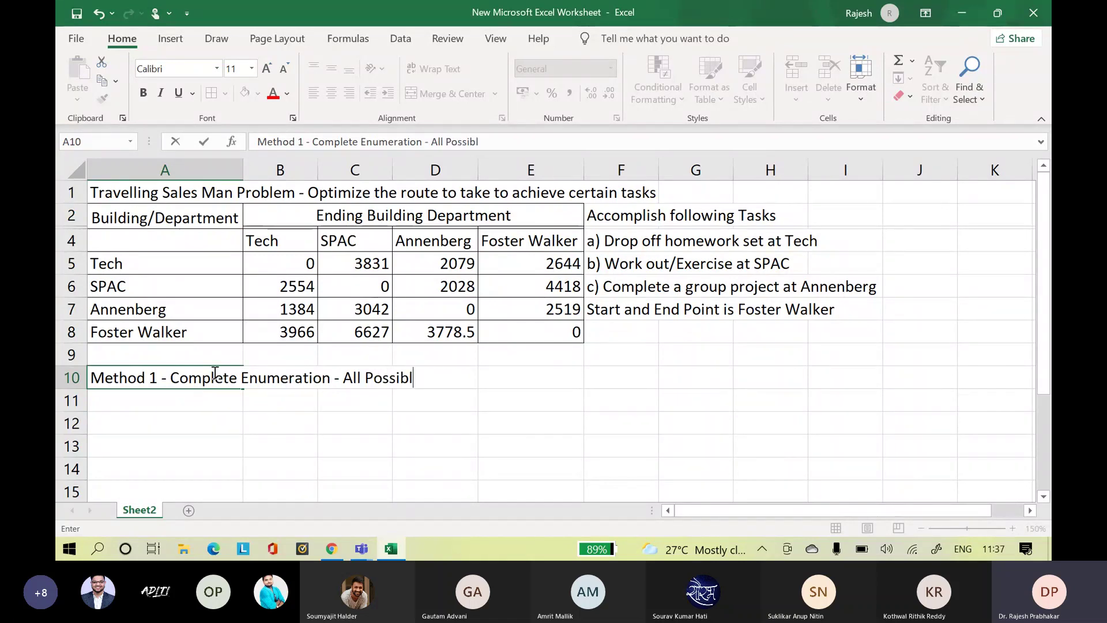
text(e paths a)
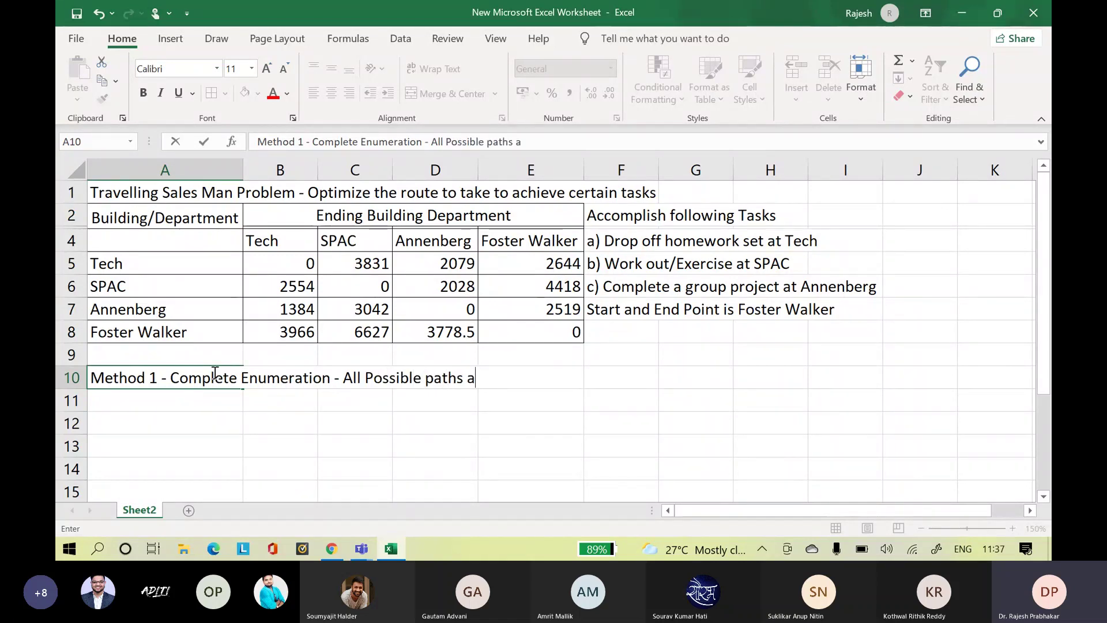
text(re considered )
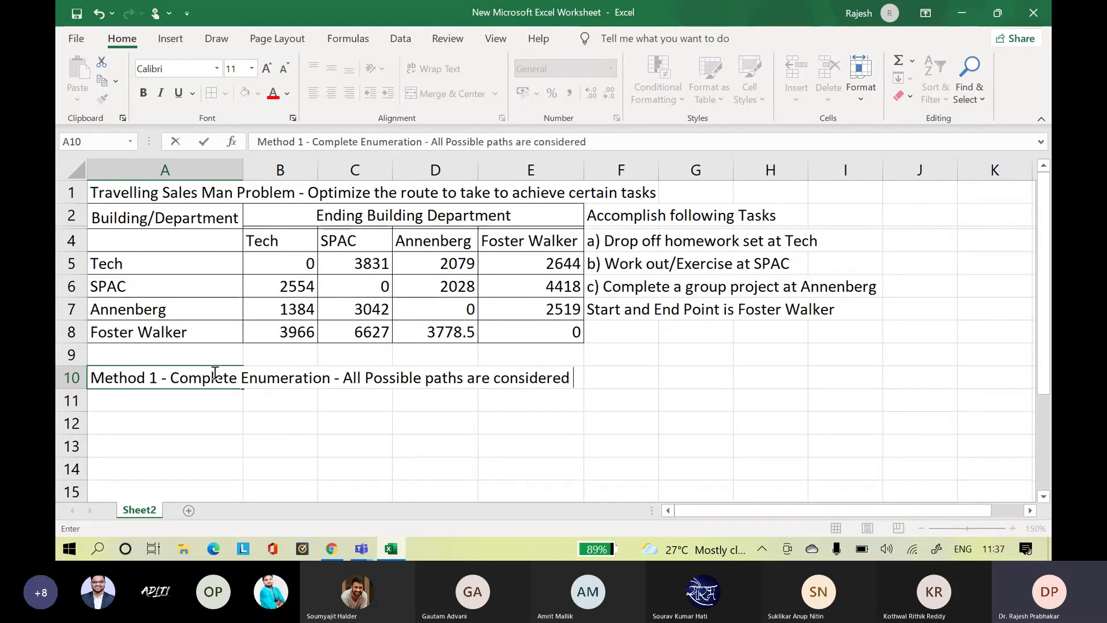
text(and )
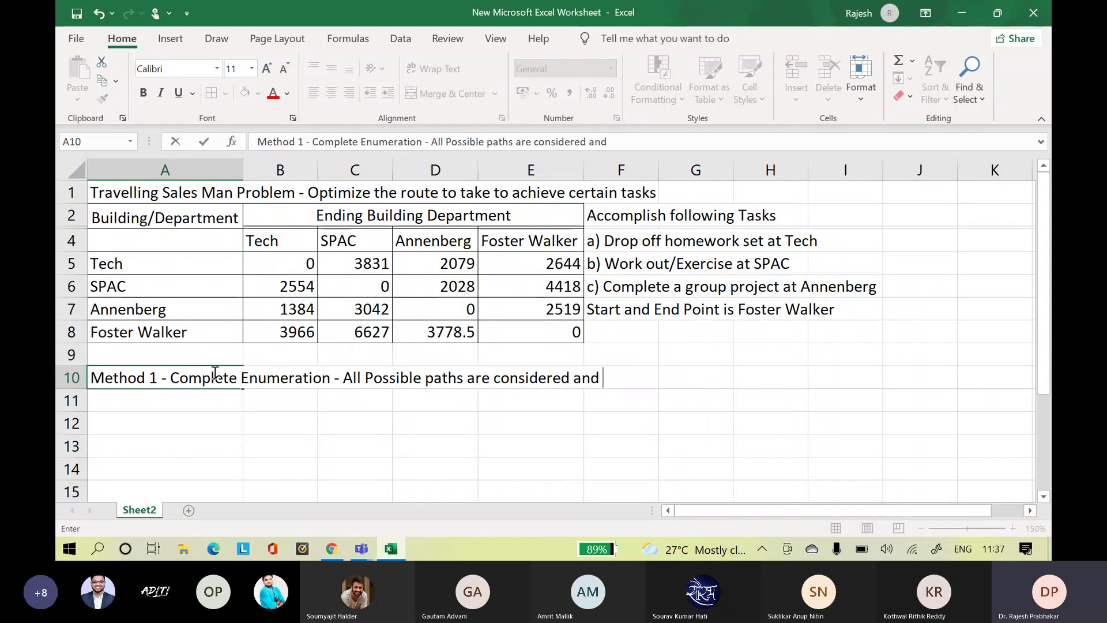
text(the path)
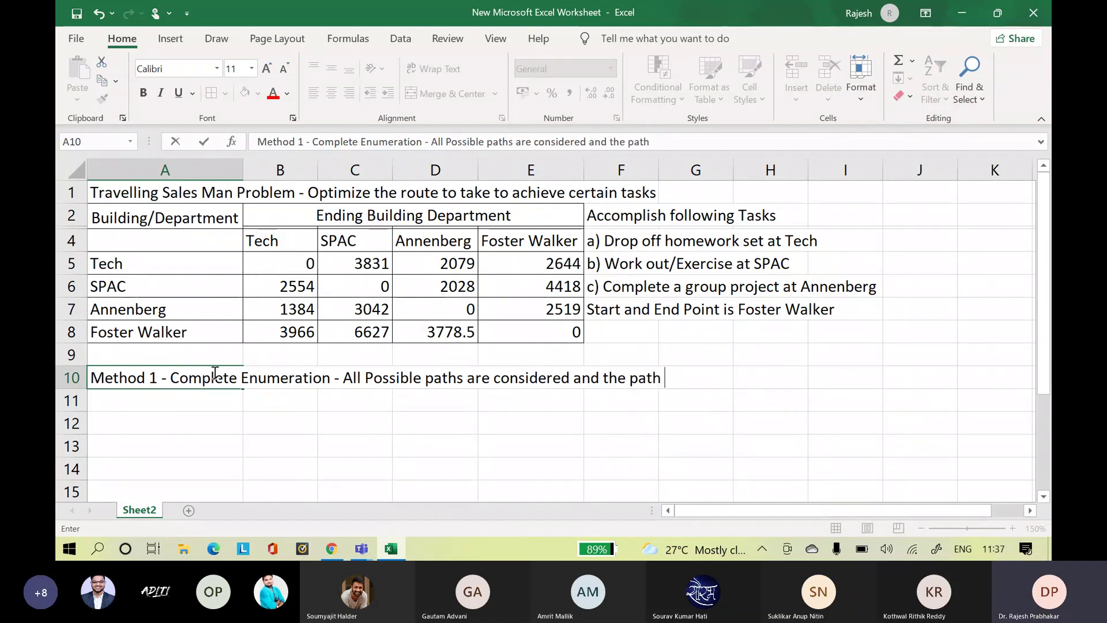
text( of least)
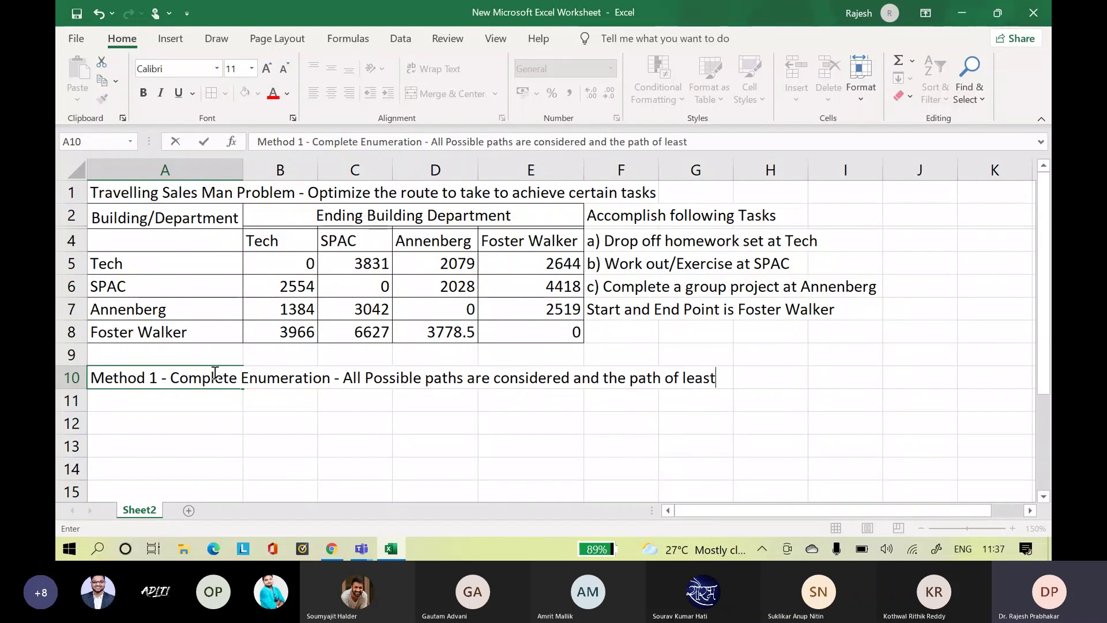
text( cost is)
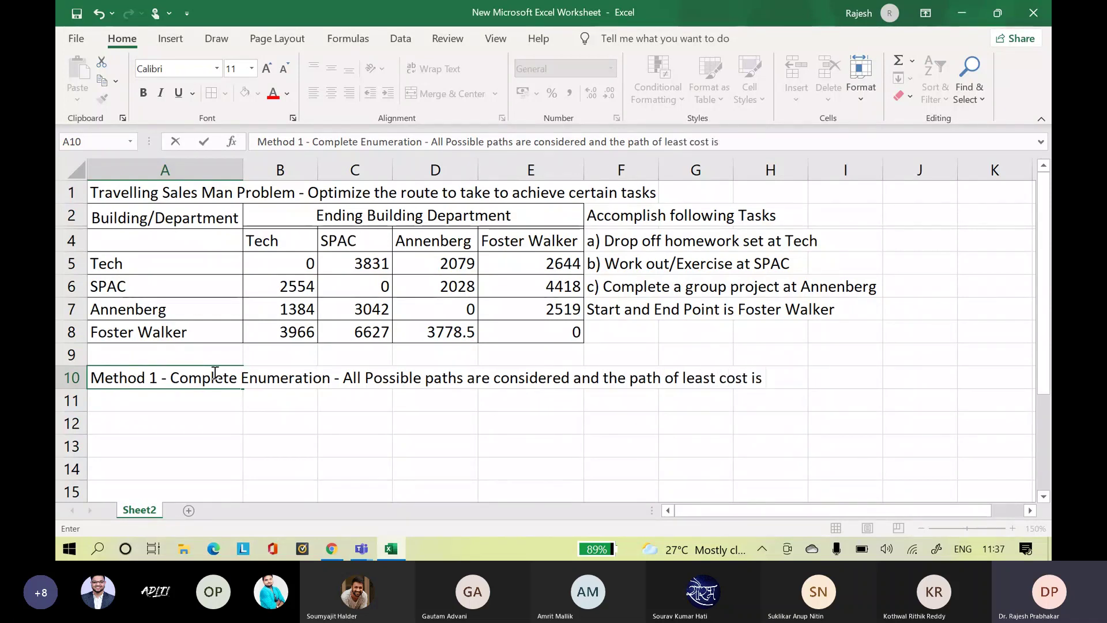
text( optimal s)
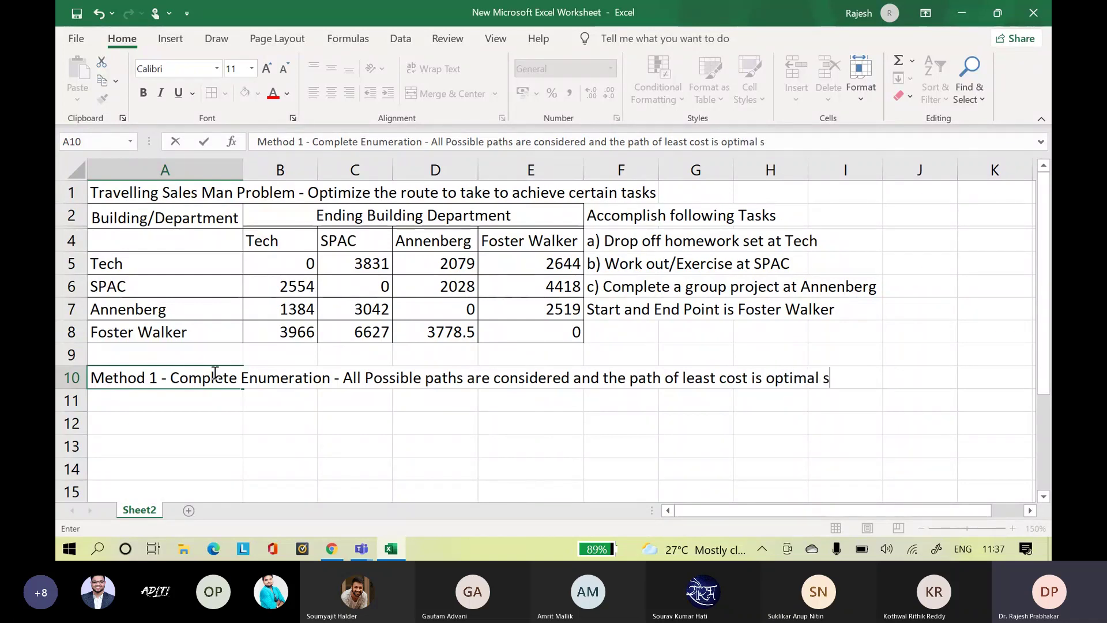
text(olution)
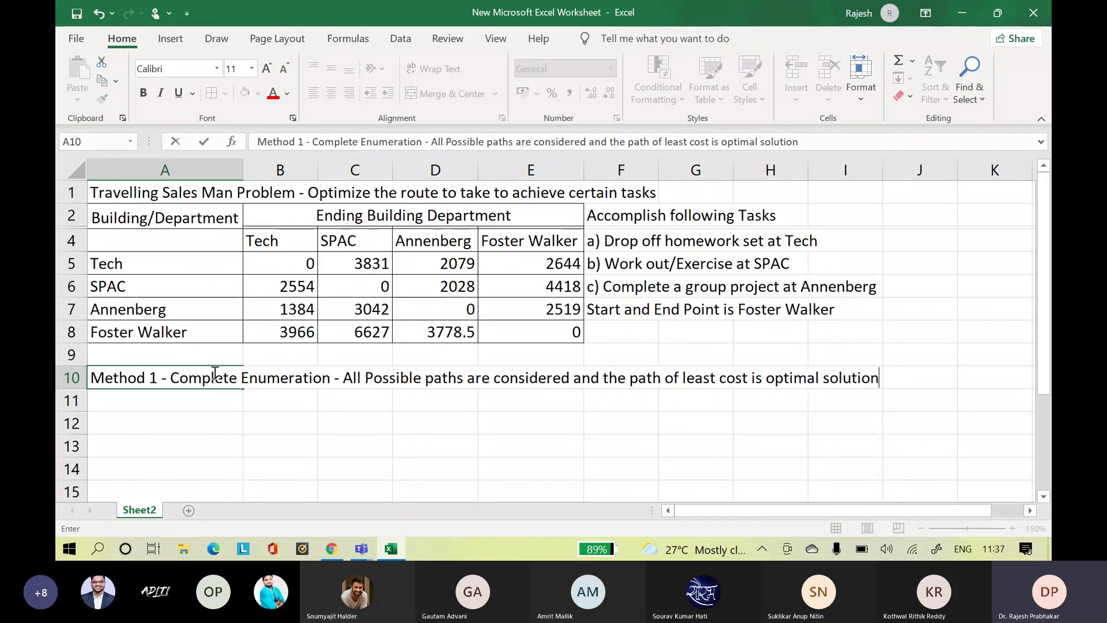
- Enter "Path1" in cell A11 and "FosterWalker" in cell B11, fitting column B's width to its contents
click(202, 403)
text(P)
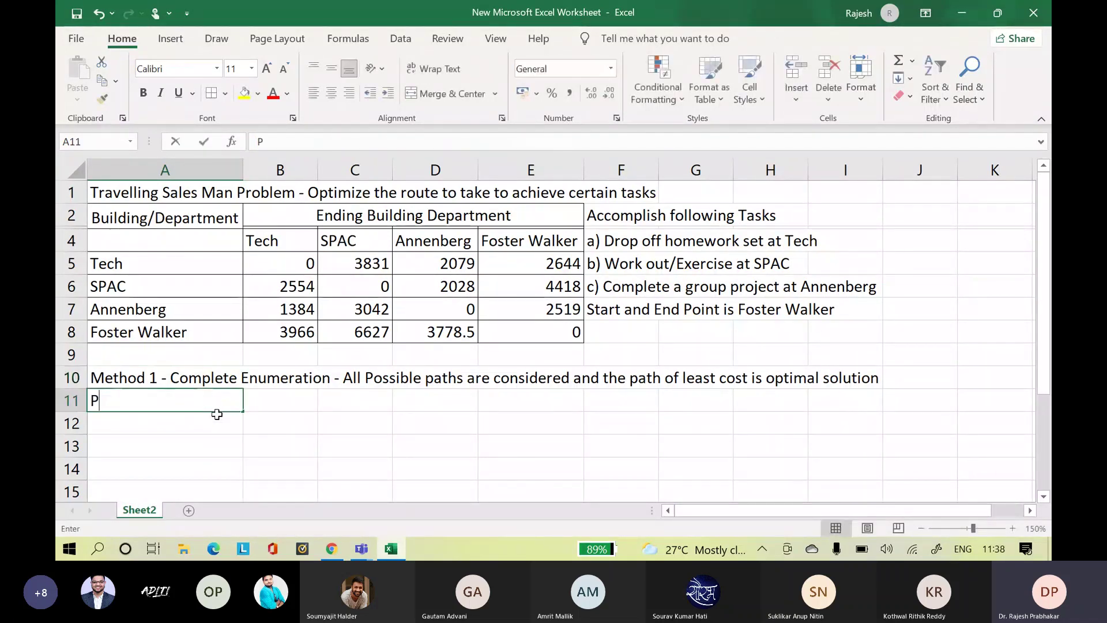
text(ath1)
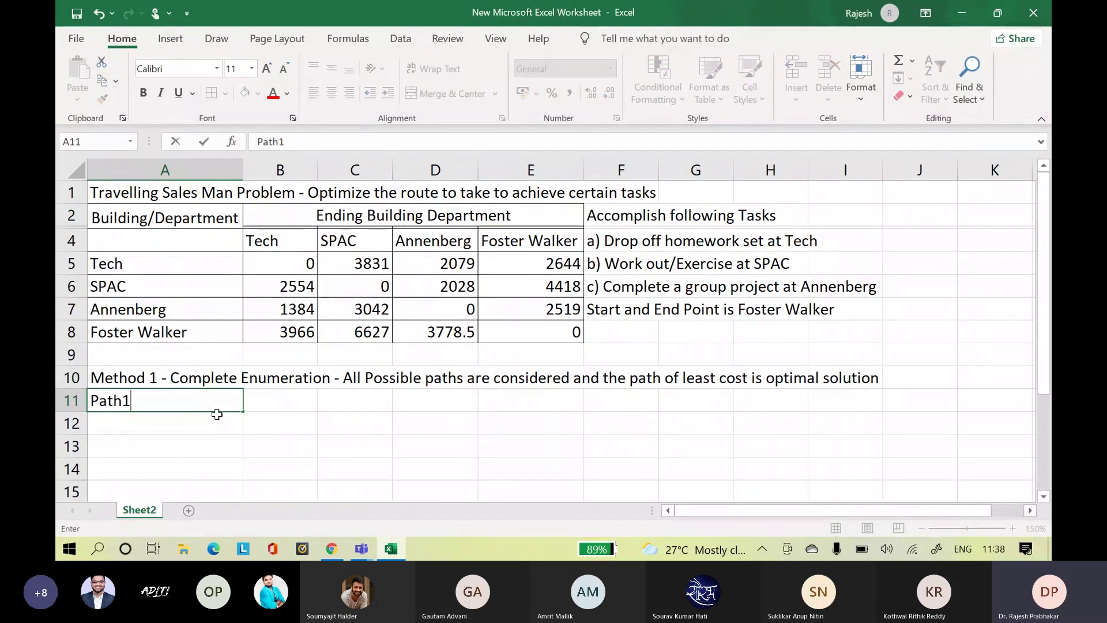
key(Tab)
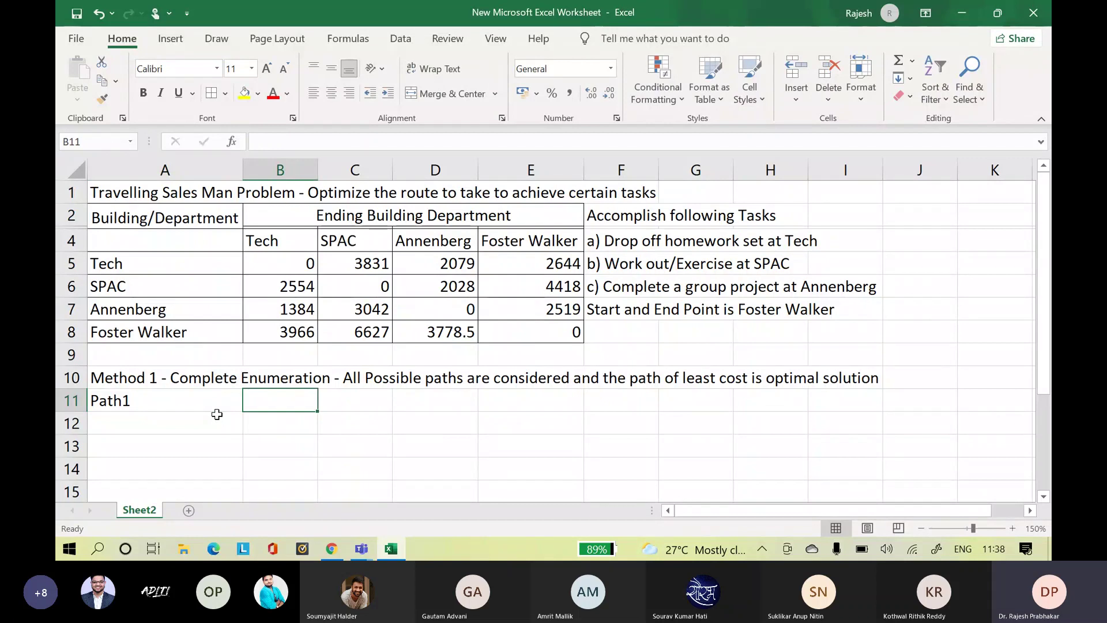
text(F)
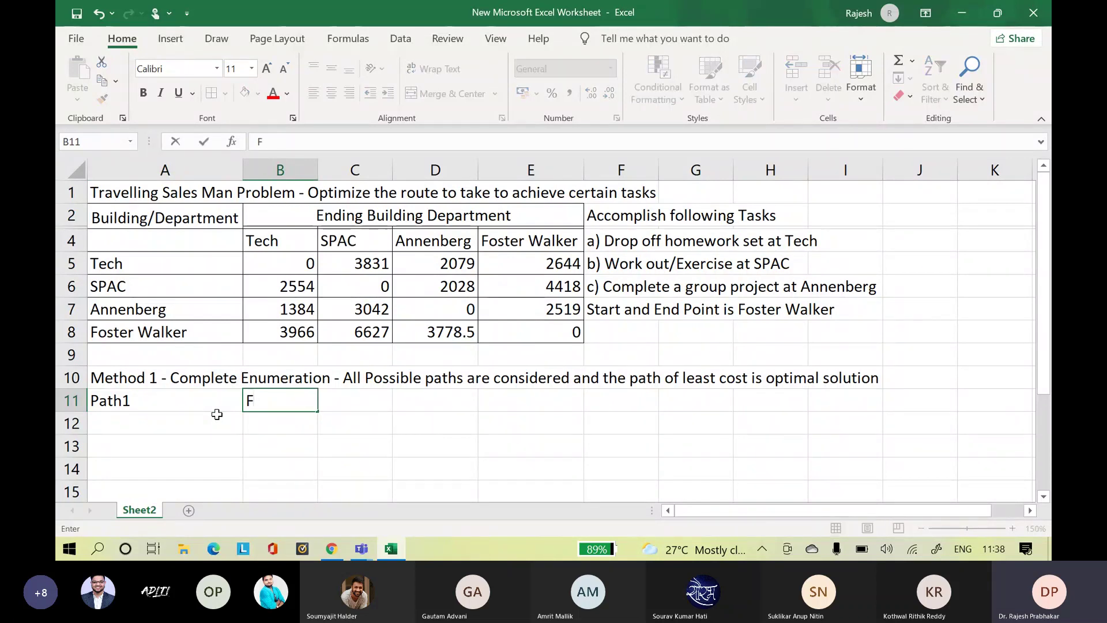
text(osterWalker)
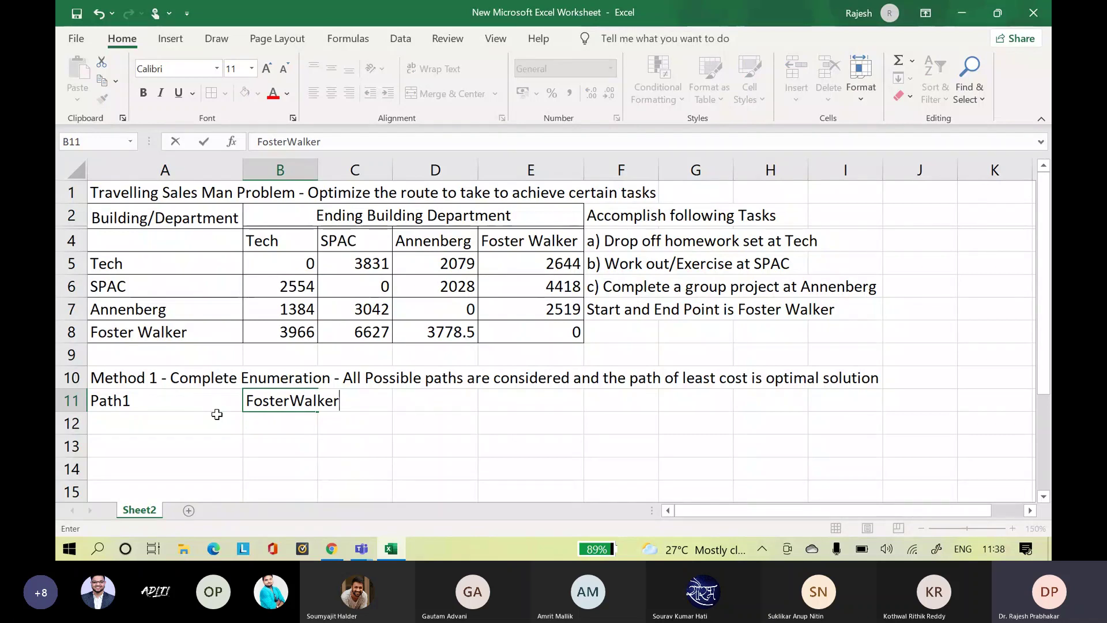
click(278, 448)
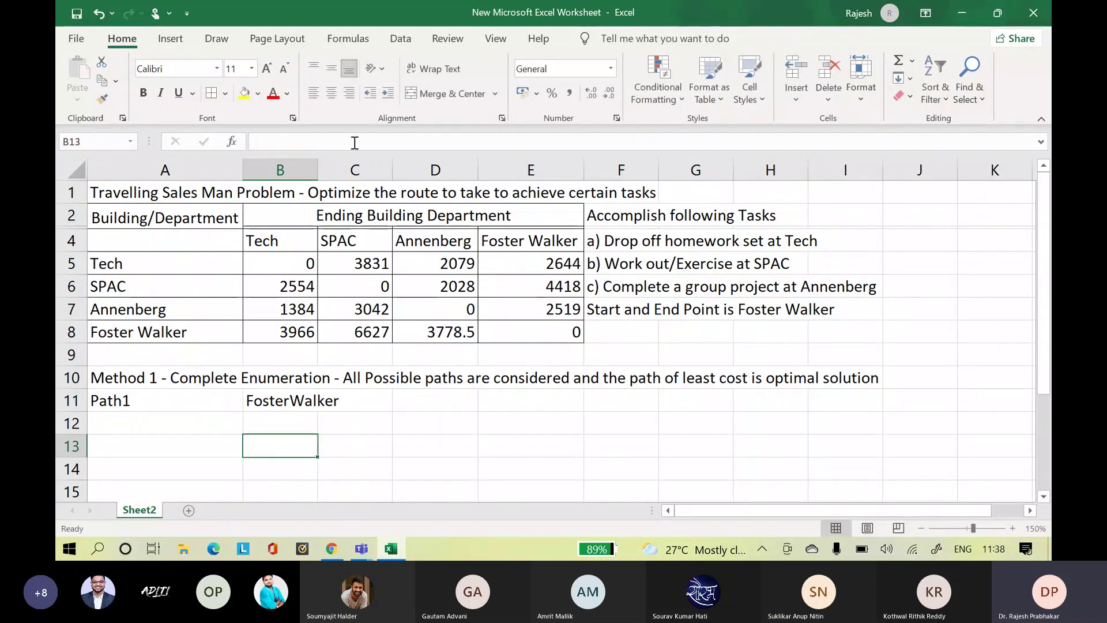
double_click(317, 165)
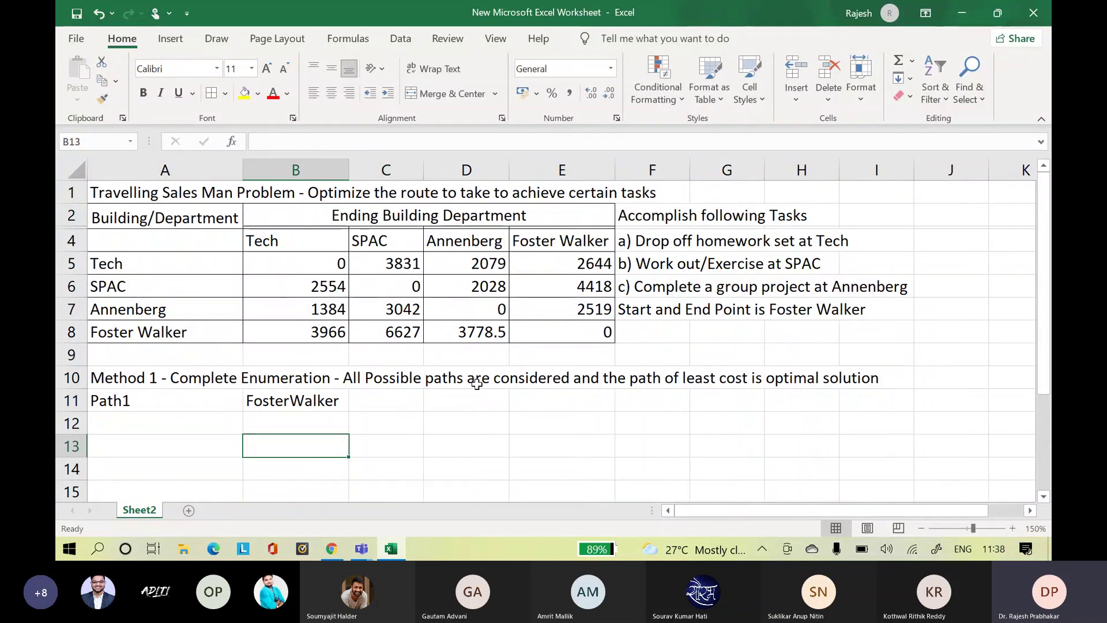
- Complete the Path1 route in cells C11 to F11 with "Tech", "Annenberg", "SPAC" and "Foster Walker"
click(399, 403)
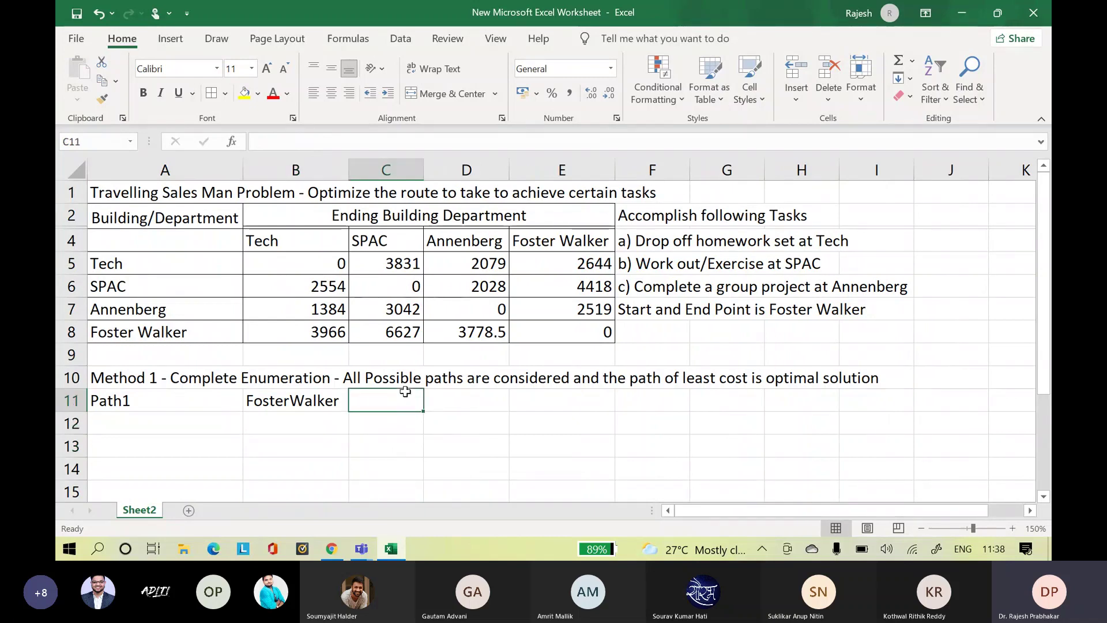
text(TEch)
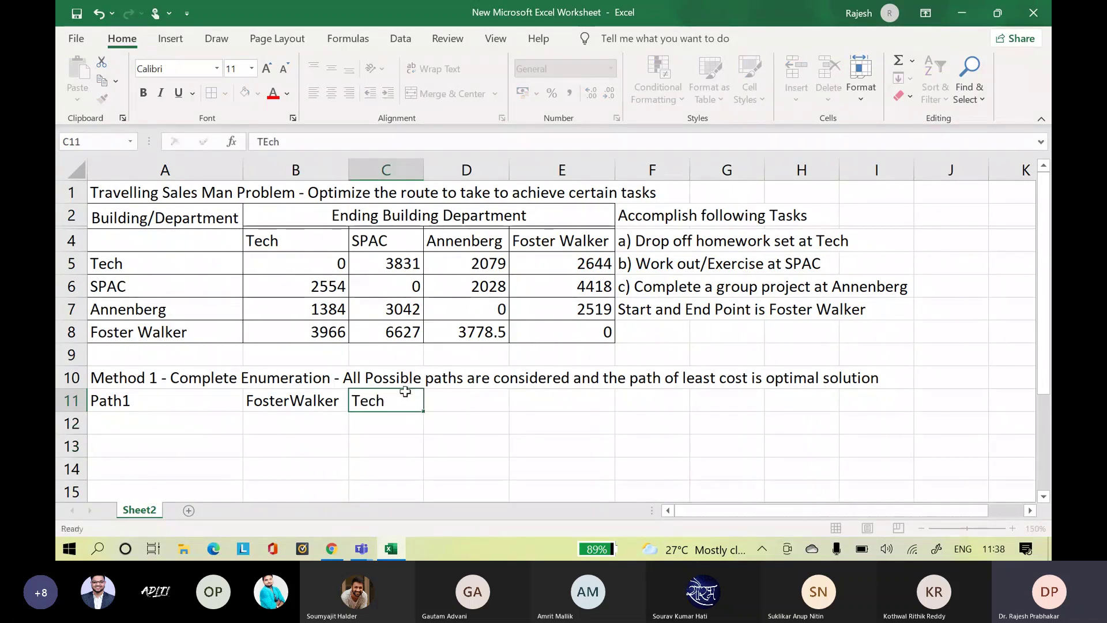
key(Tab)
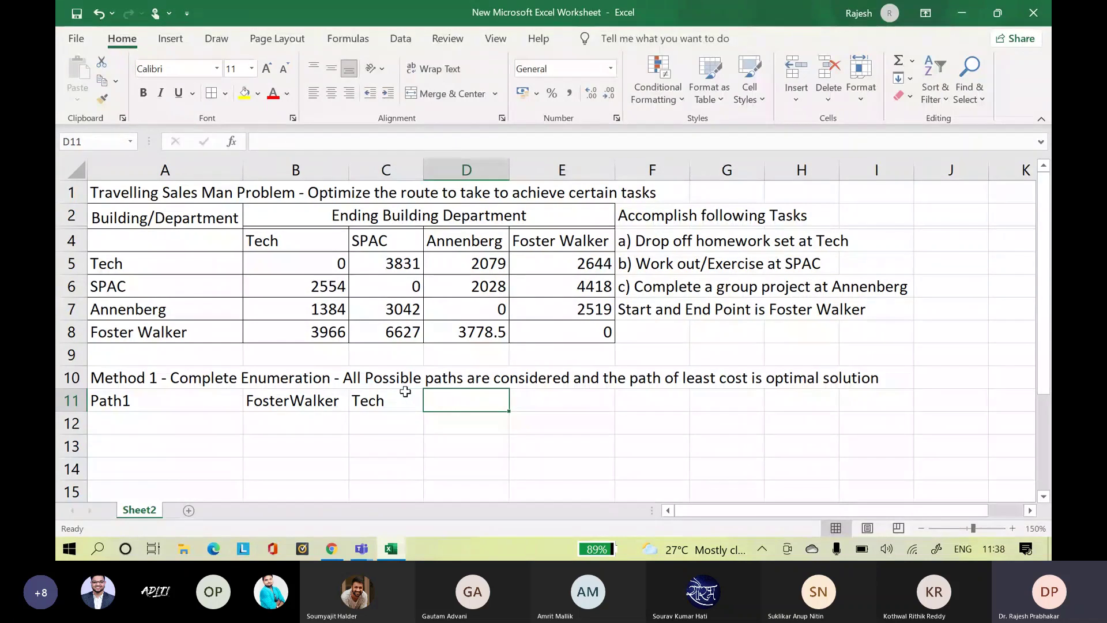
text(Ann)
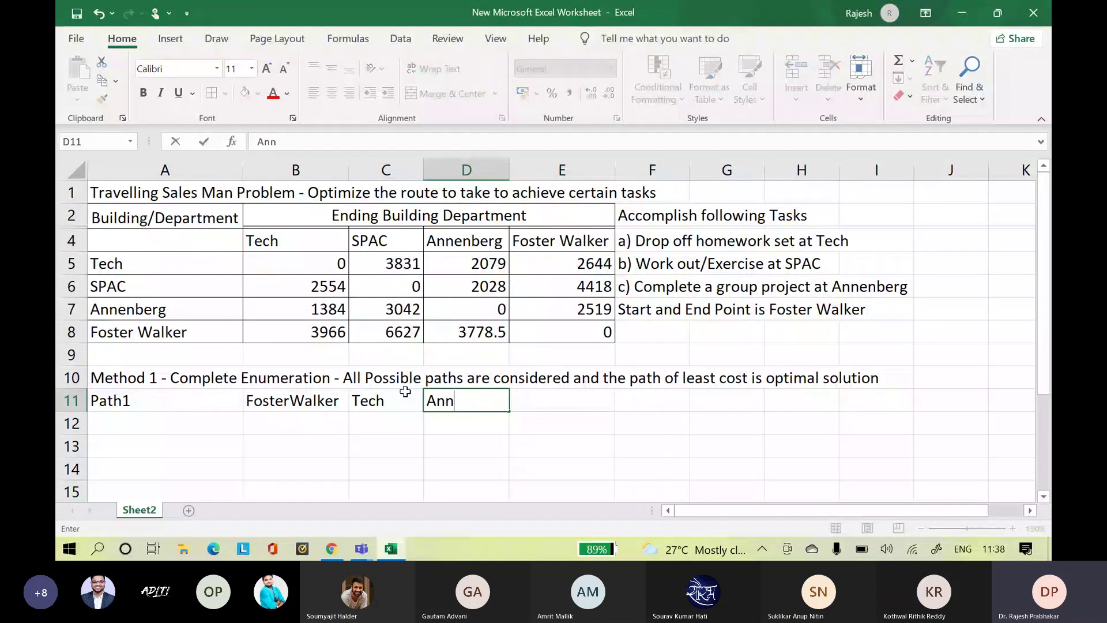
text(enberg)
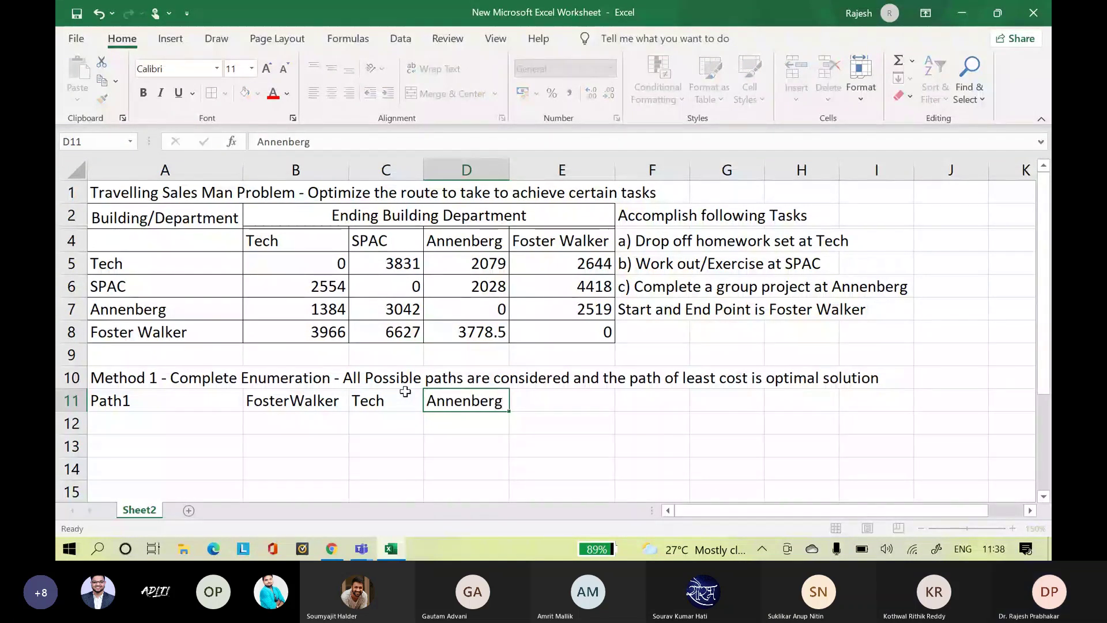
key(Tab)
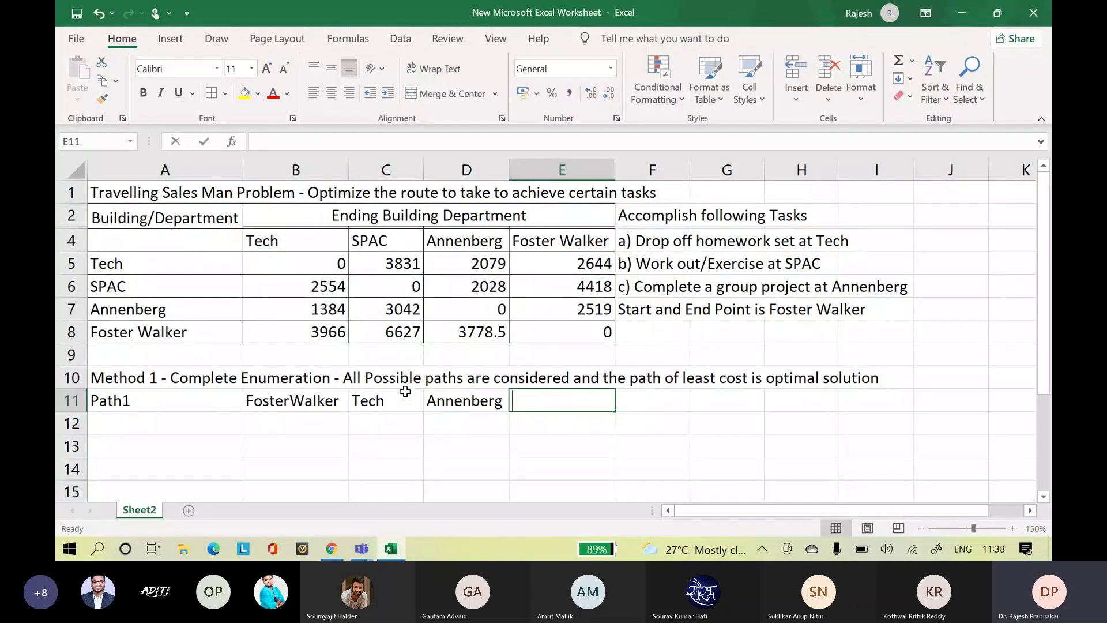
text(SPAC)
key(Tab)
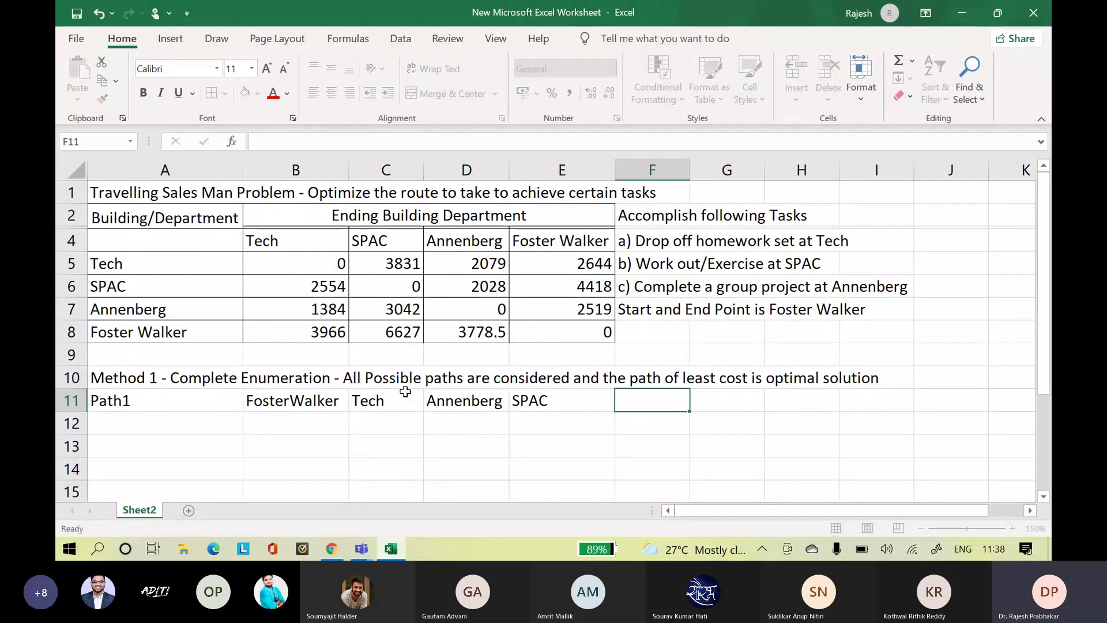
text(Foste)
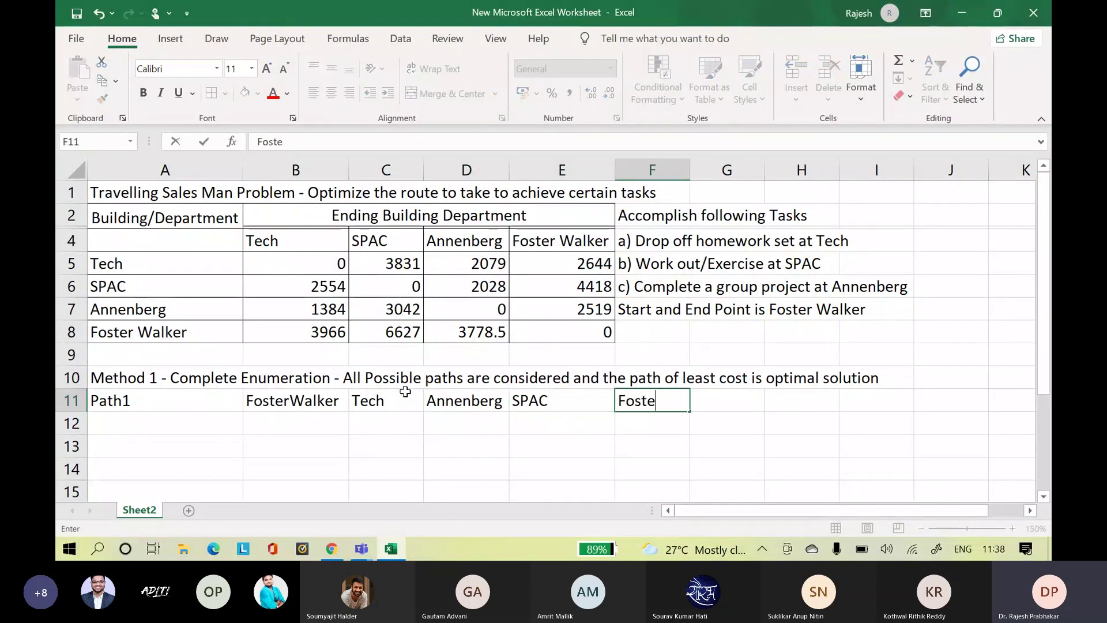
text(r Walker)
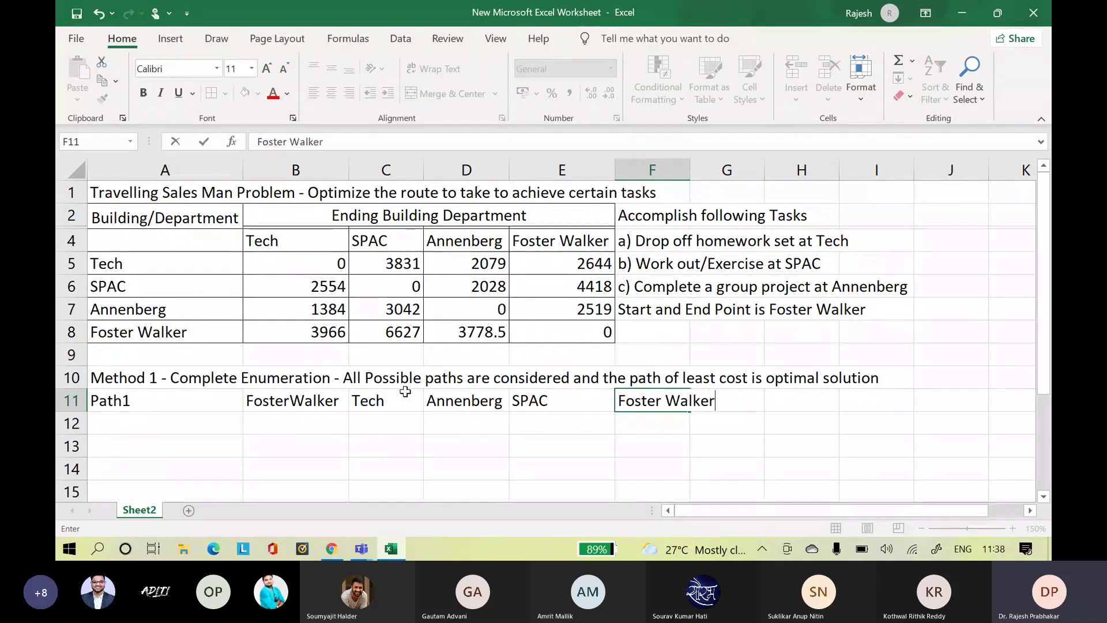
click(645, 433)
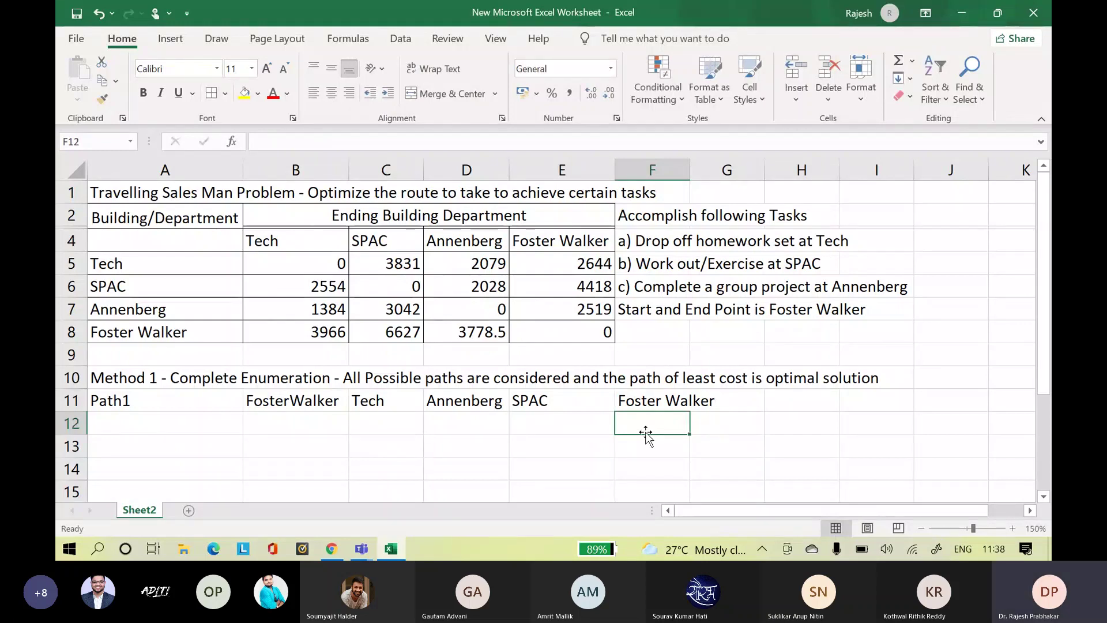
- Enter the Path1 leg costs 3966, 2079, 3042 and 4418 in cells C12 to F12 below the route names
click(300, 423)
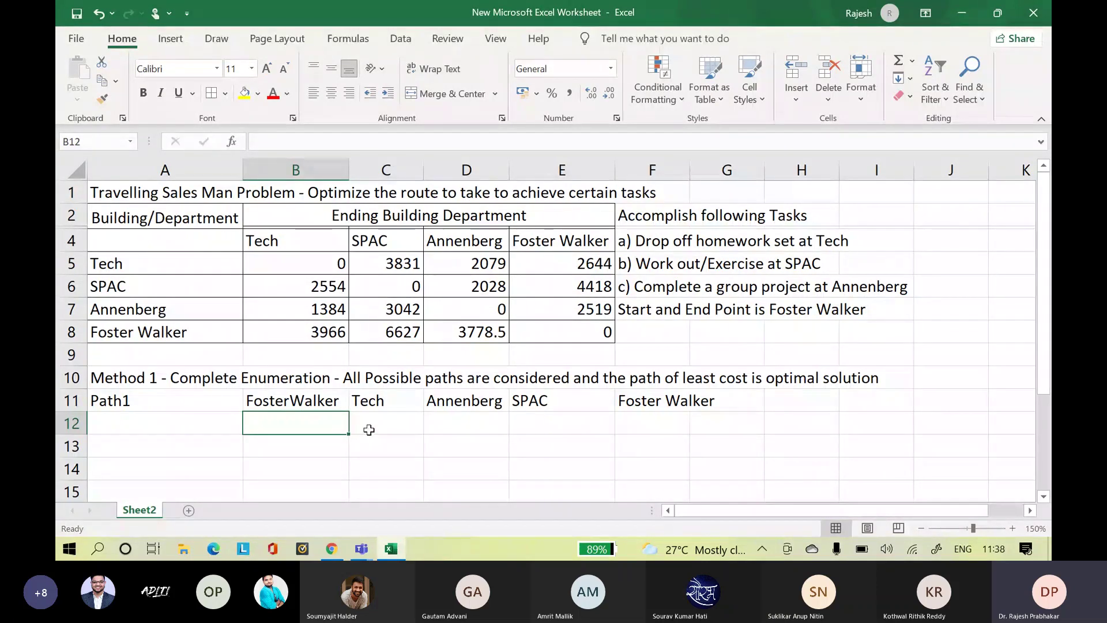
click(376, 427)
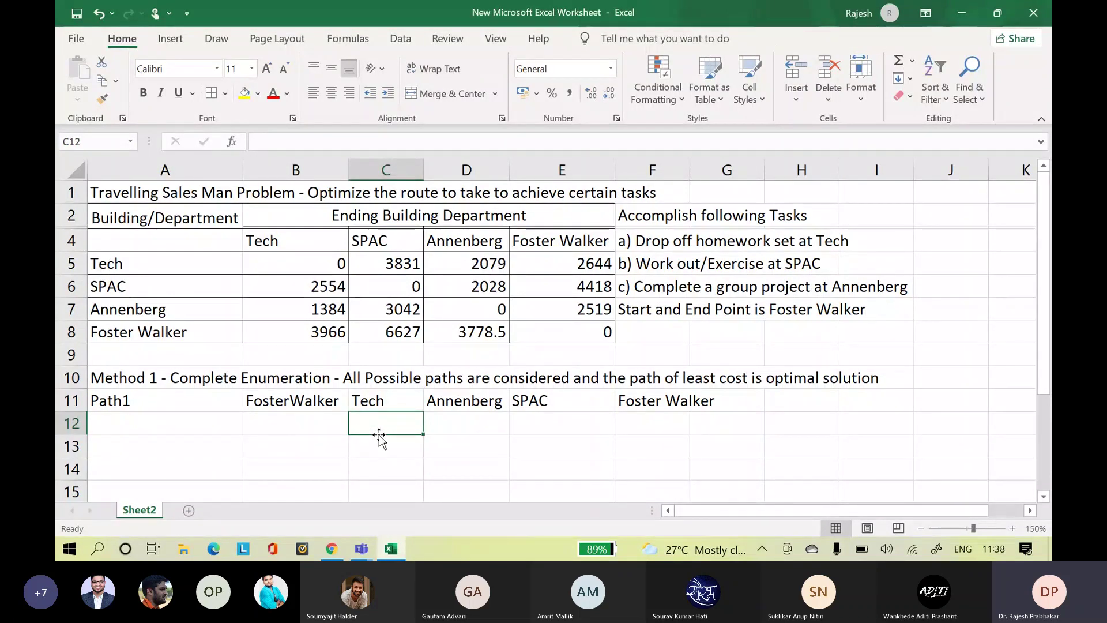
text(396)
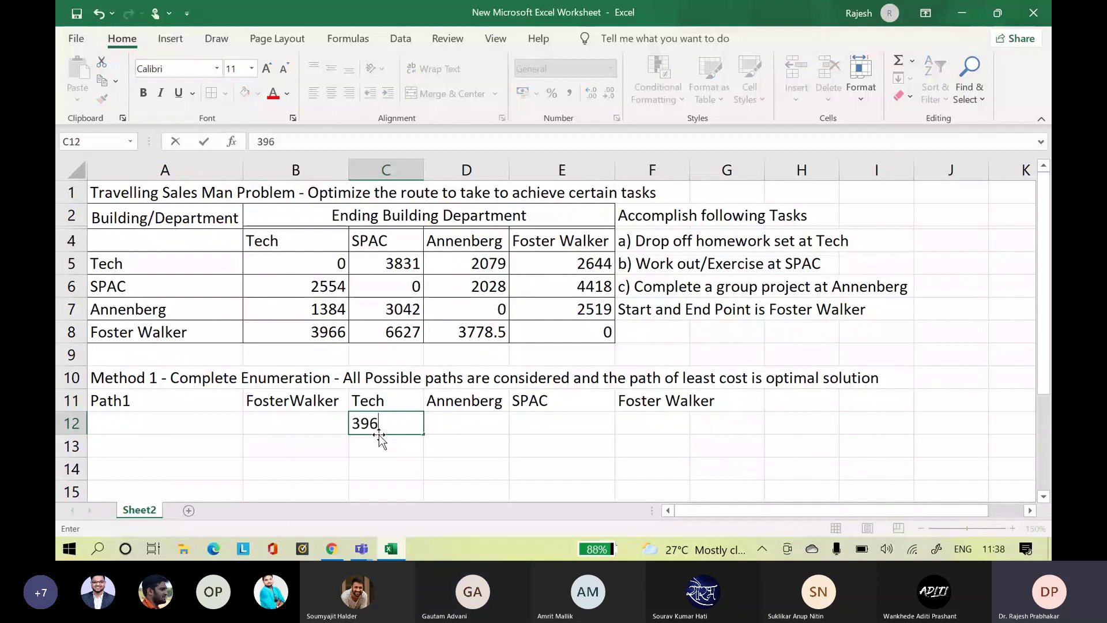
text(6)
key(Tab)
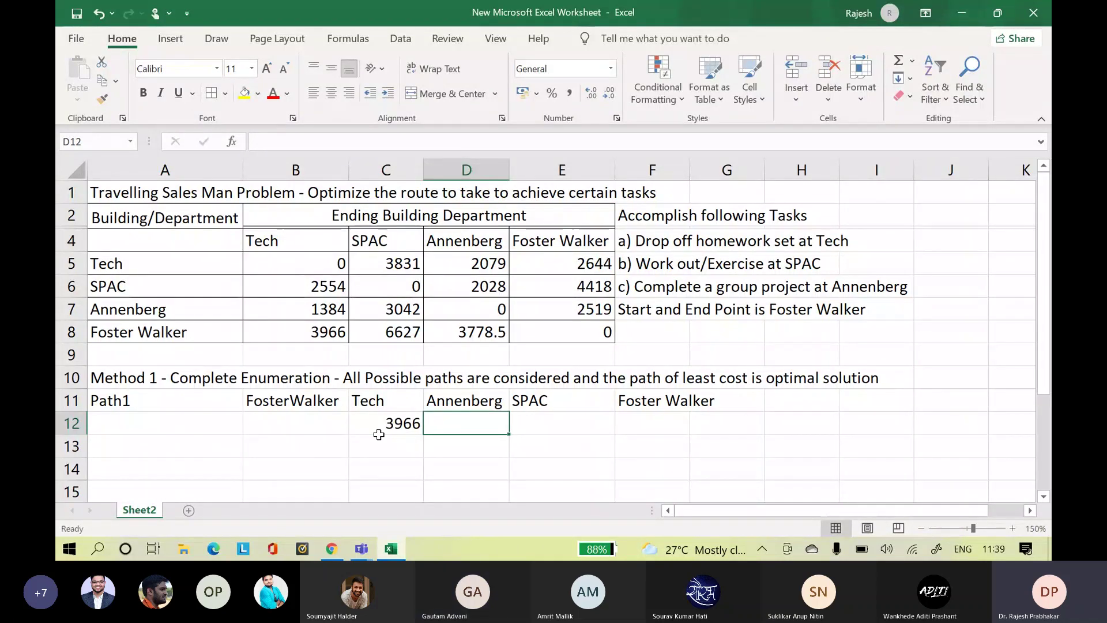
text(2079)
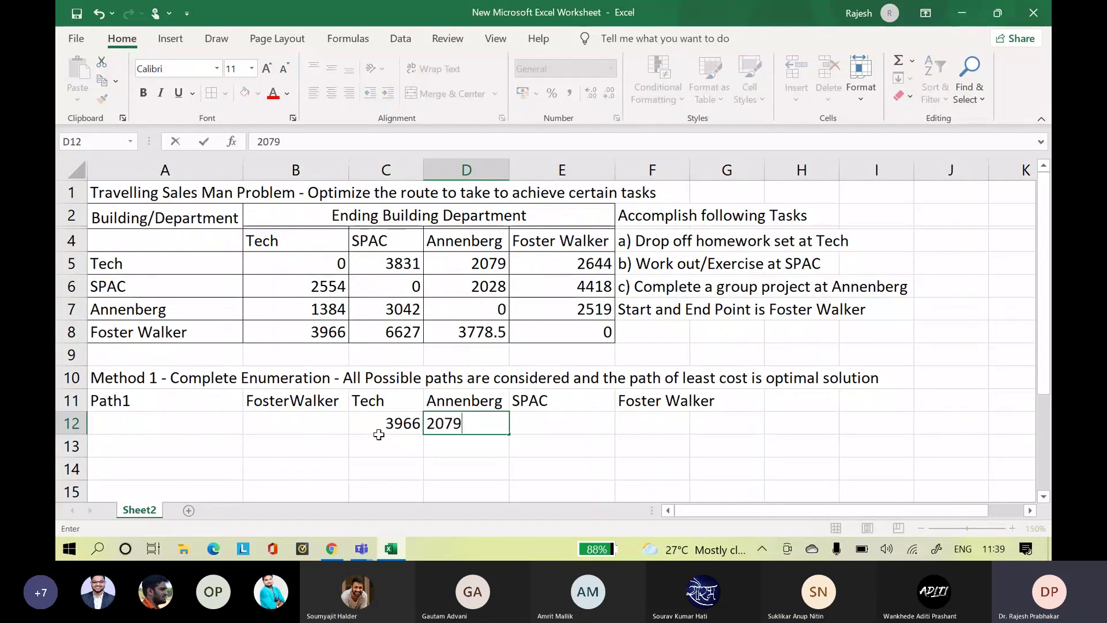
key(Tab)
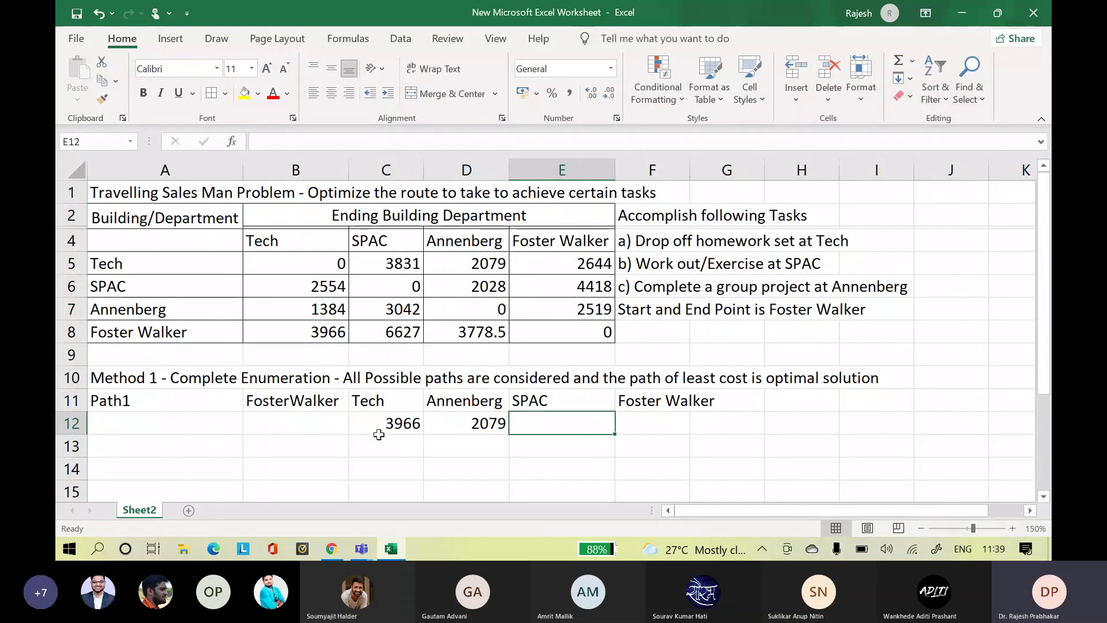
text(3042)
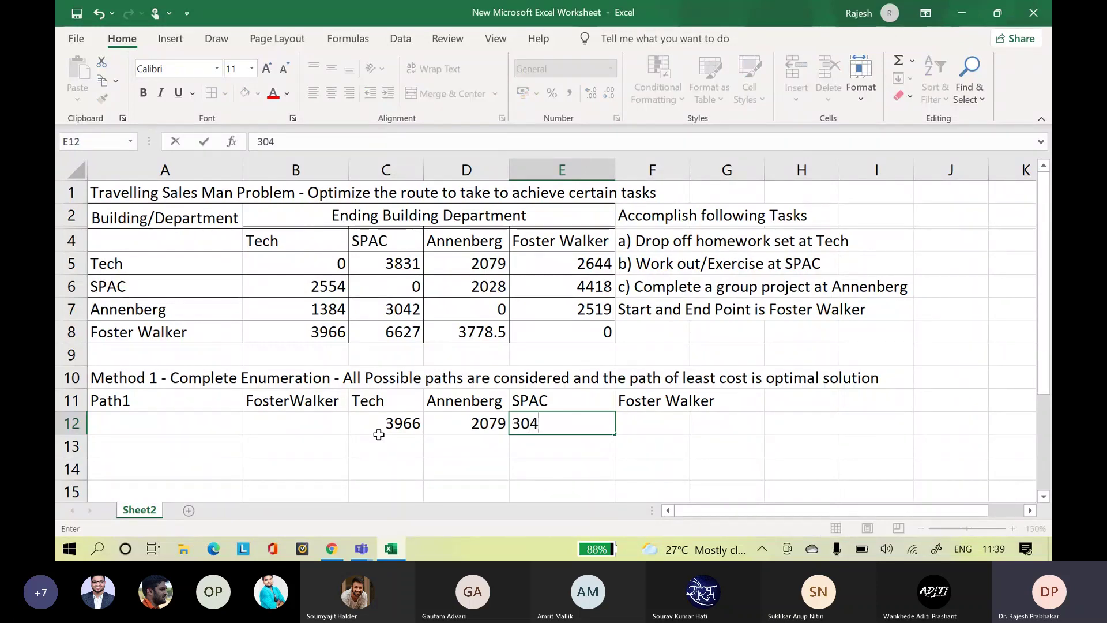
key(Tab)
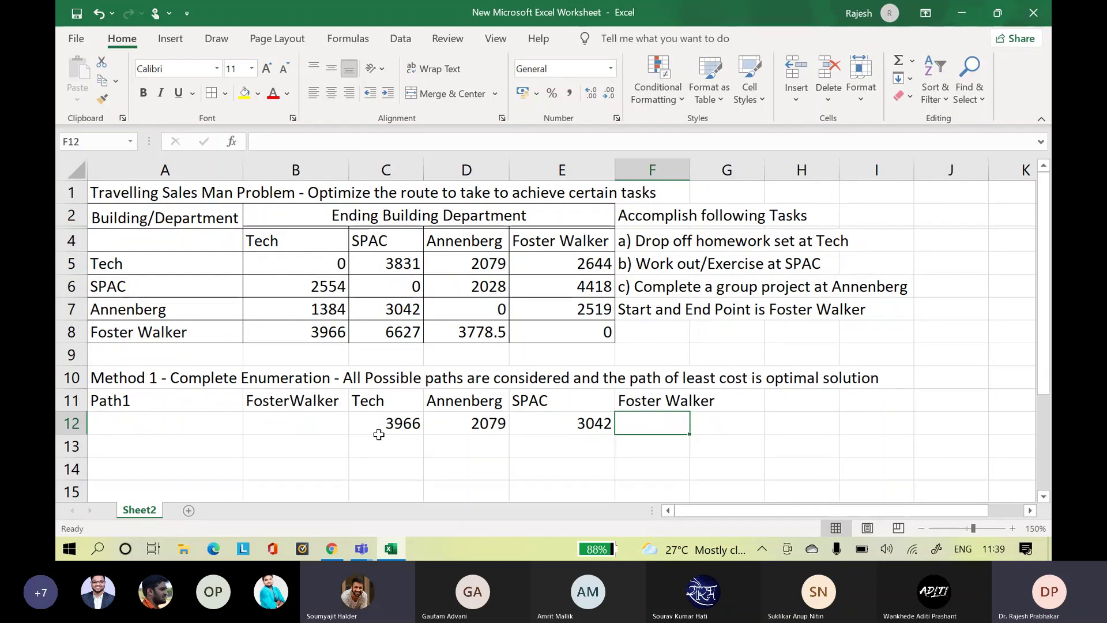
text(441)
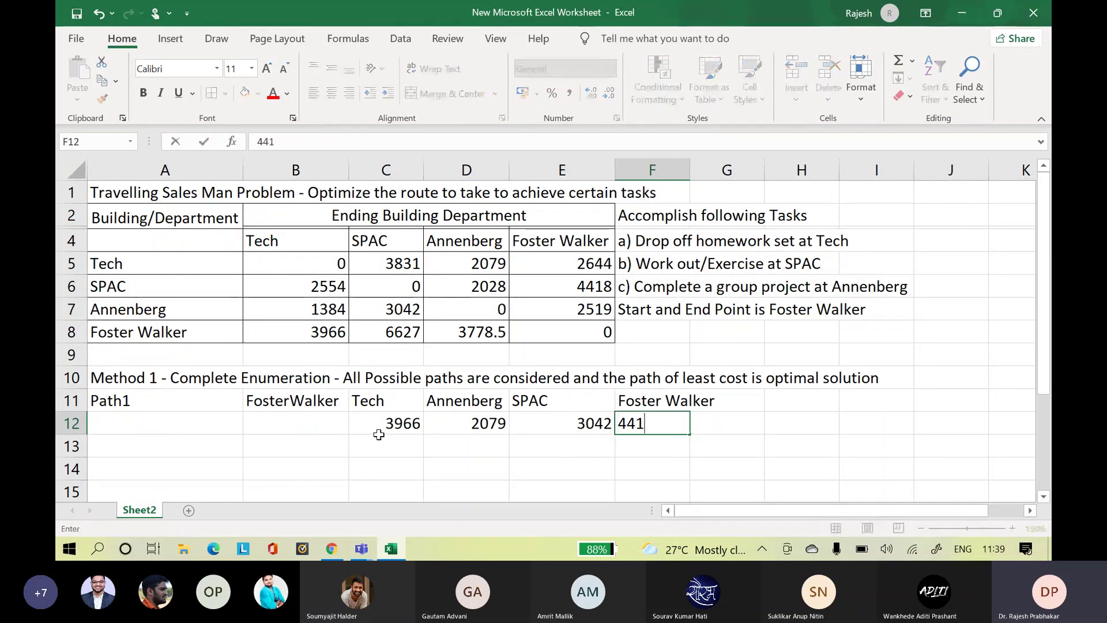
text(8)
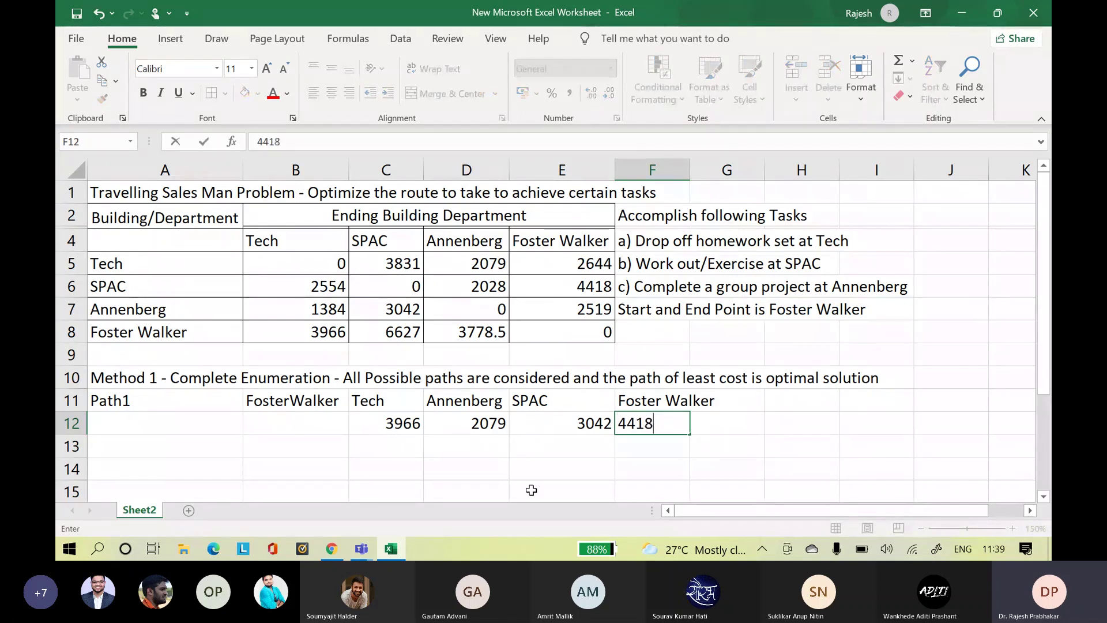
click(725, 453)
- Enter the heading "Total Distance" in cell G11, beside the Path1 route
click(727, 395)
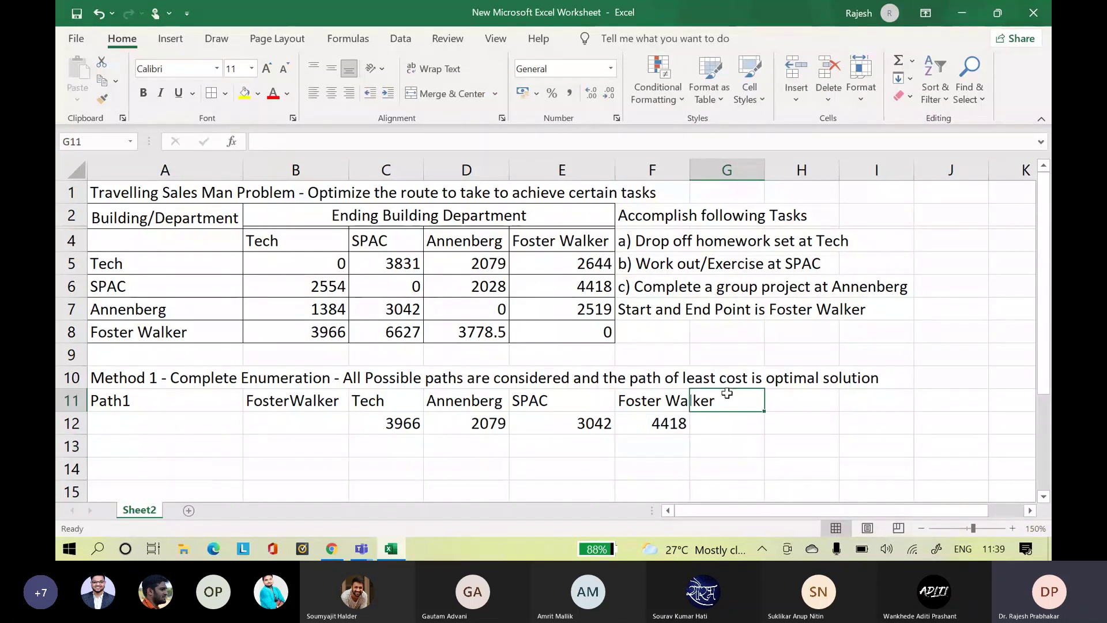
text(Totak)
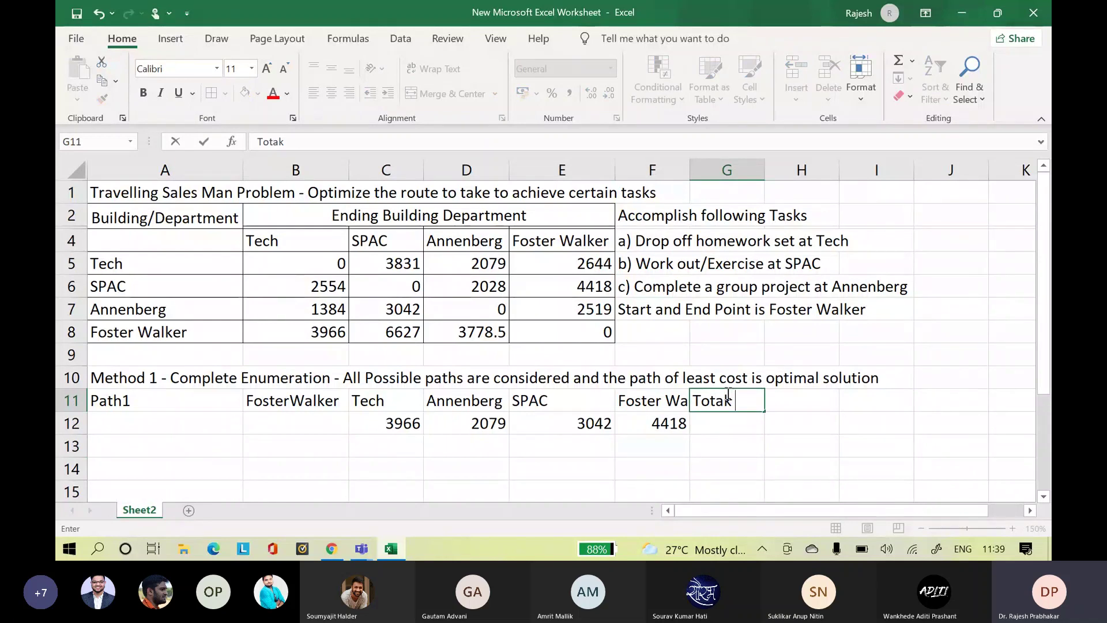
key(BackSpace)
text(l Dis)
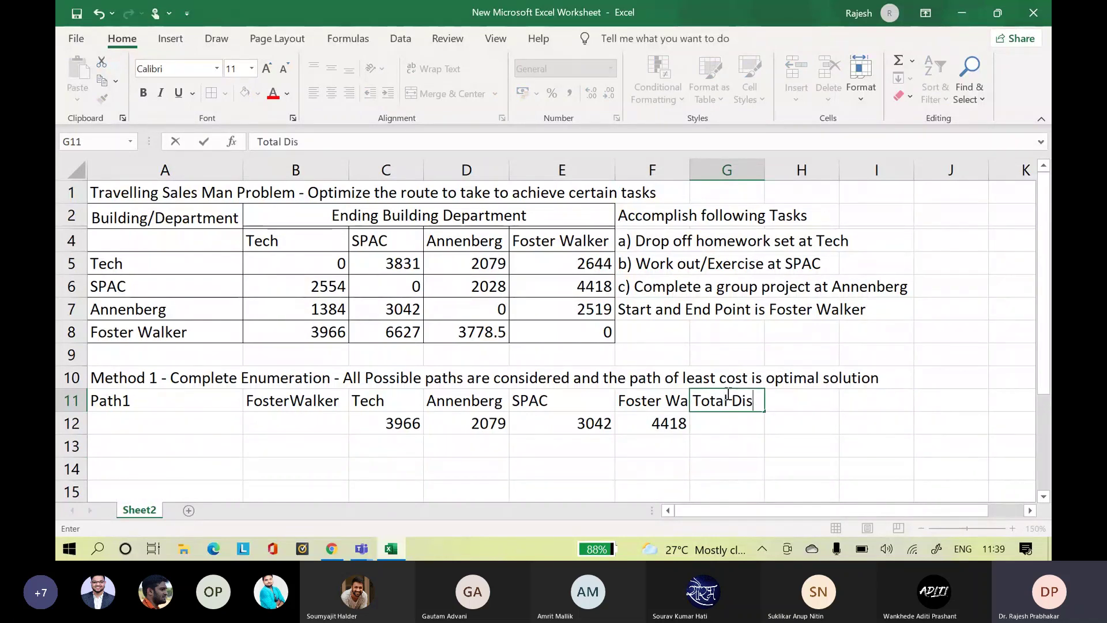
text(tance)
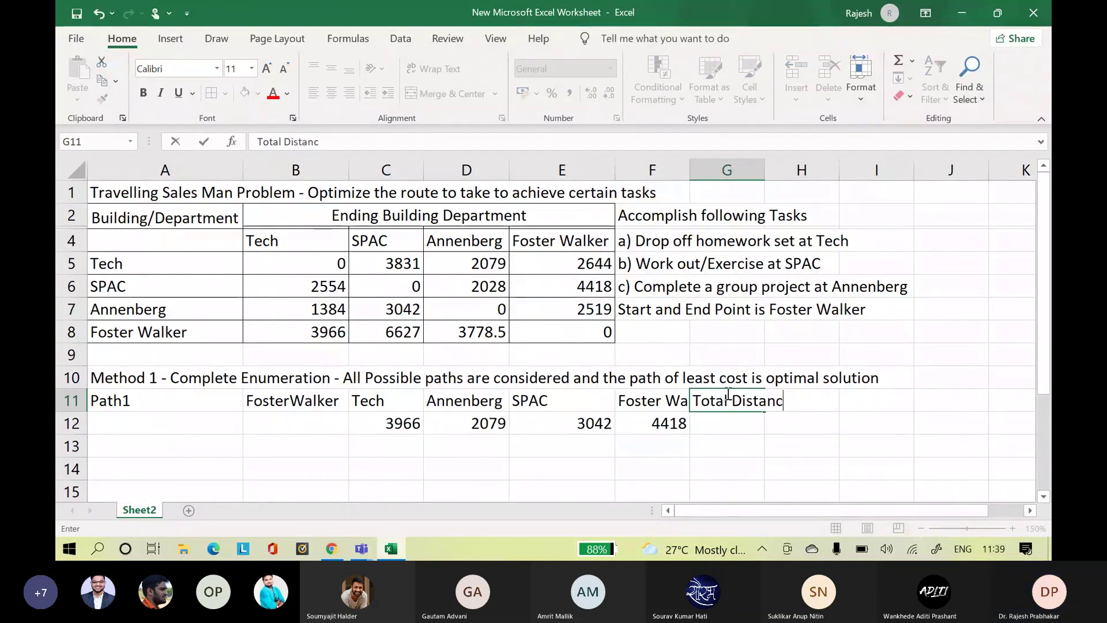
- Total the Path1 leg costs in cell G12 with a SUM formula over C12 to F12
click(727, 427)
text(=)
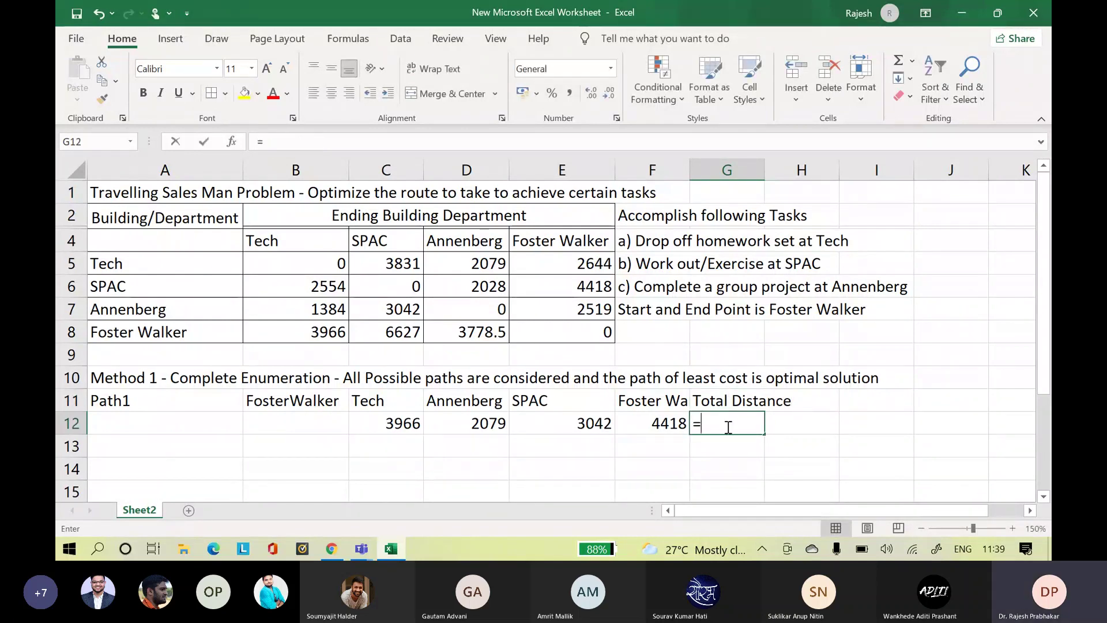
text(sum()
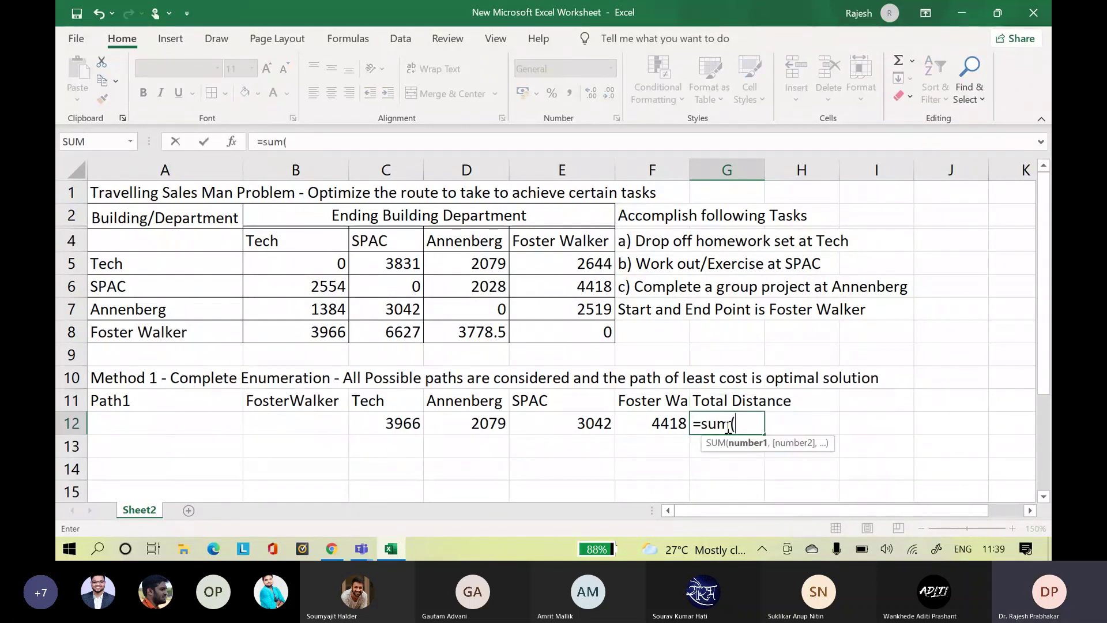
click(418, 423)
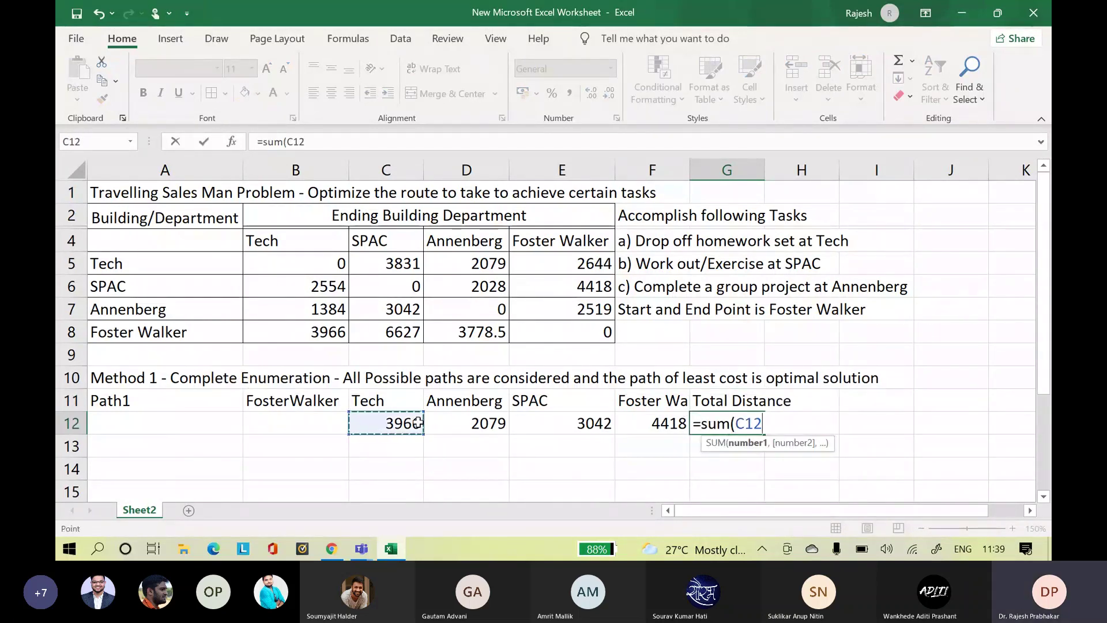
key(shift+Right)
key(shift+Right)
key(shift+Right)
text())
key(Return)
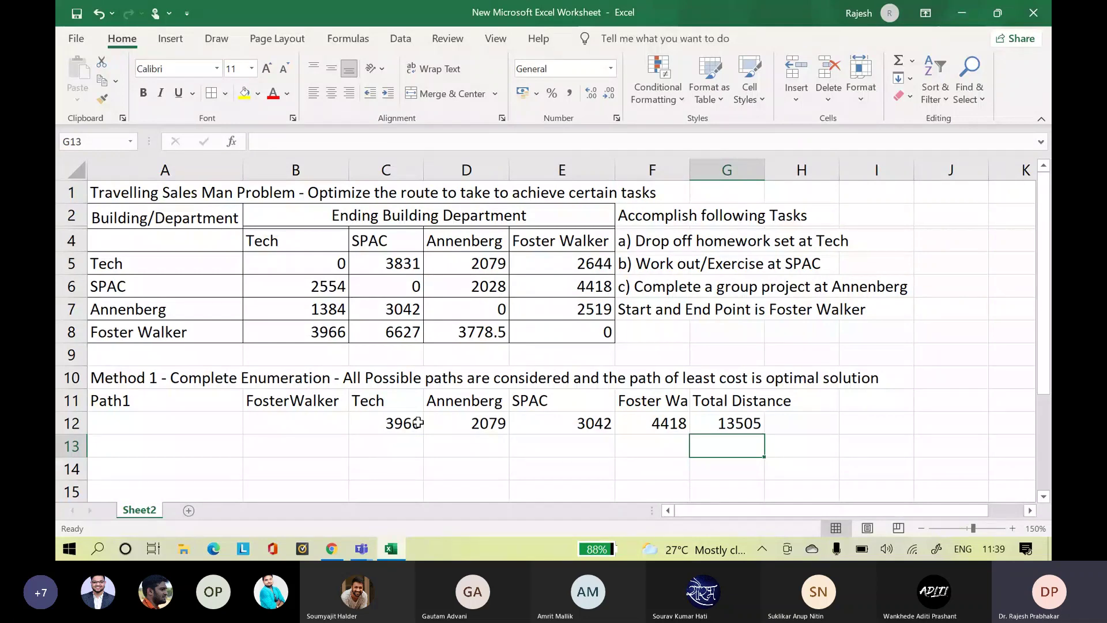
right_click(417, 423)
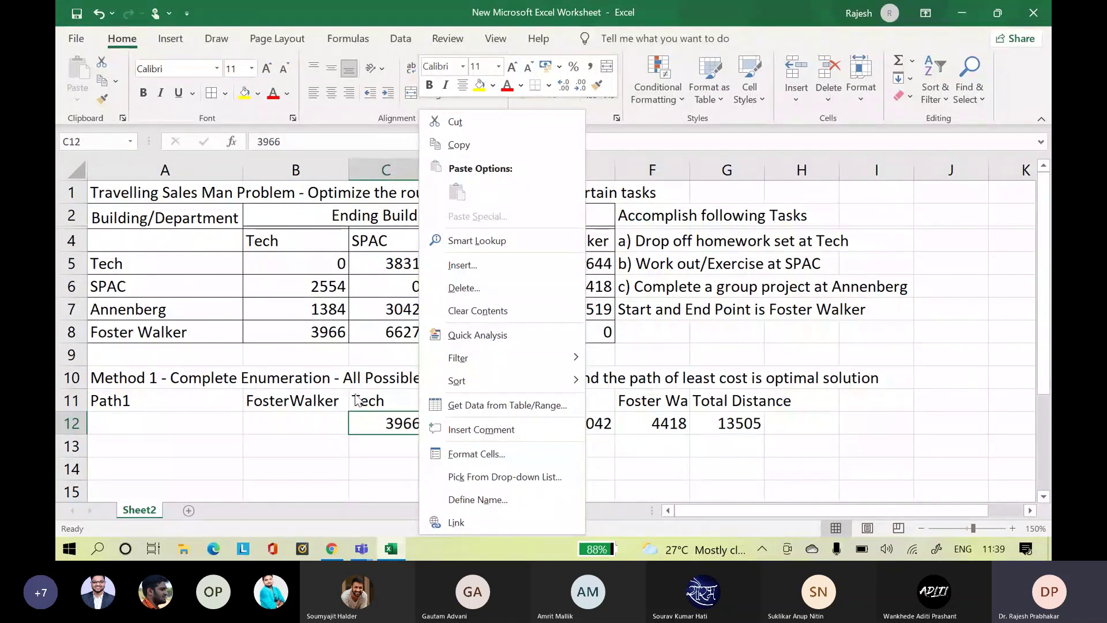
key(Escape)
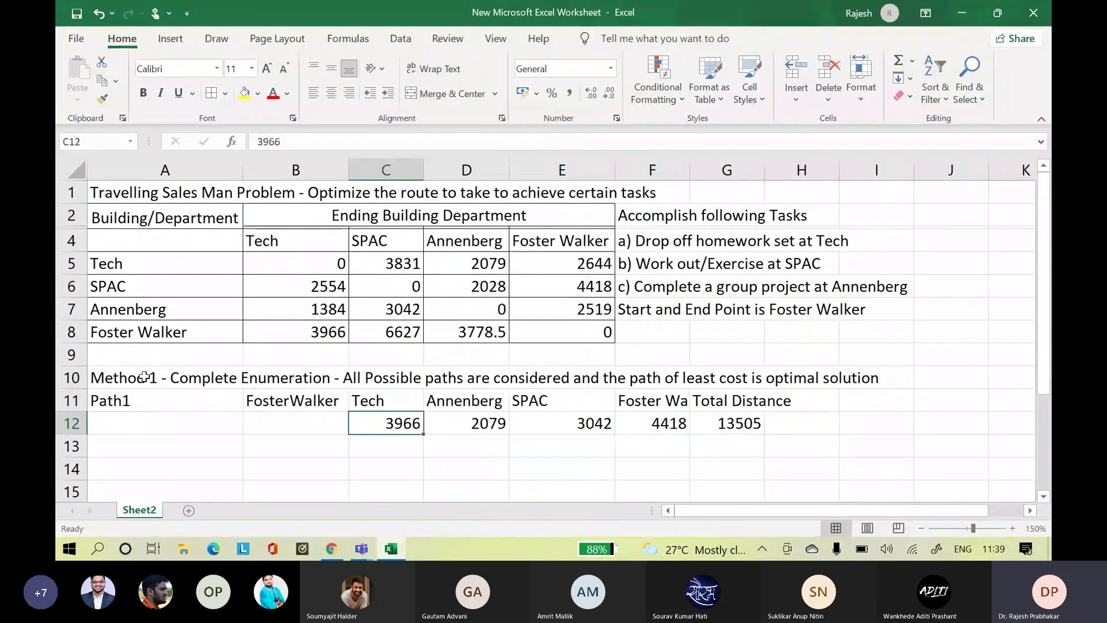
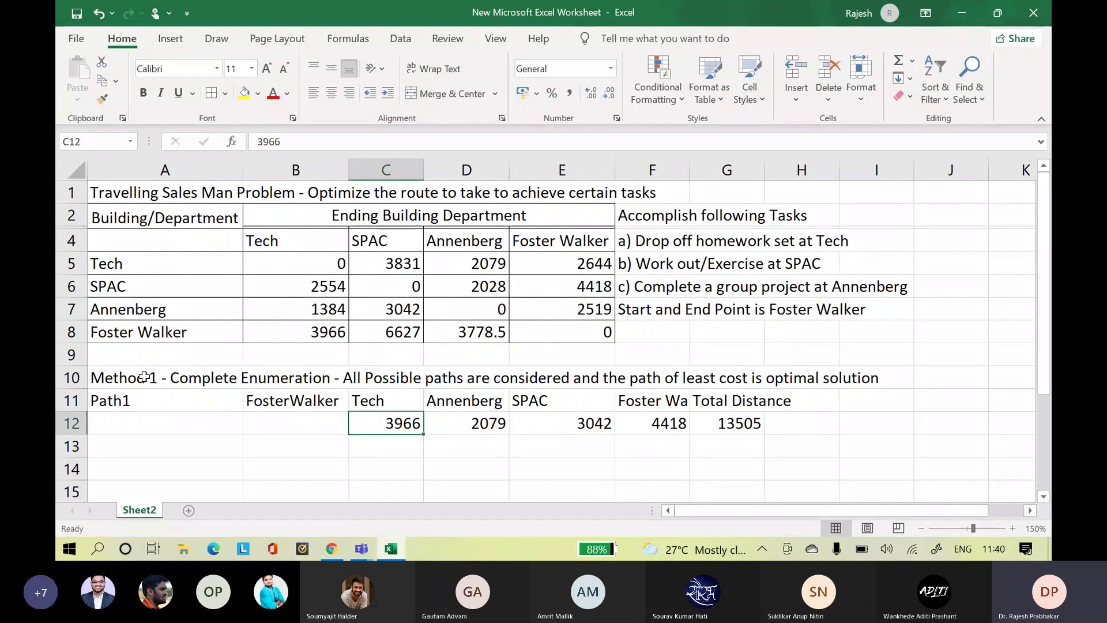
- Start the second route in row 13 with "Path 2" in A13, "FosterWalker" in B13 and "Tech" in C13
click(180, 442)
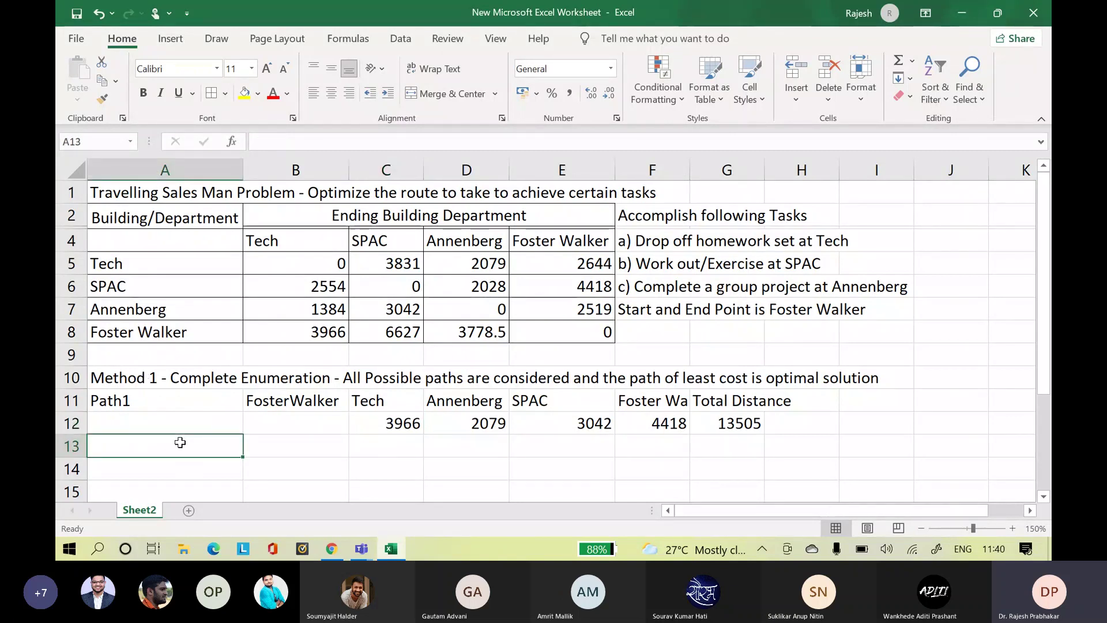
text(Path 2)
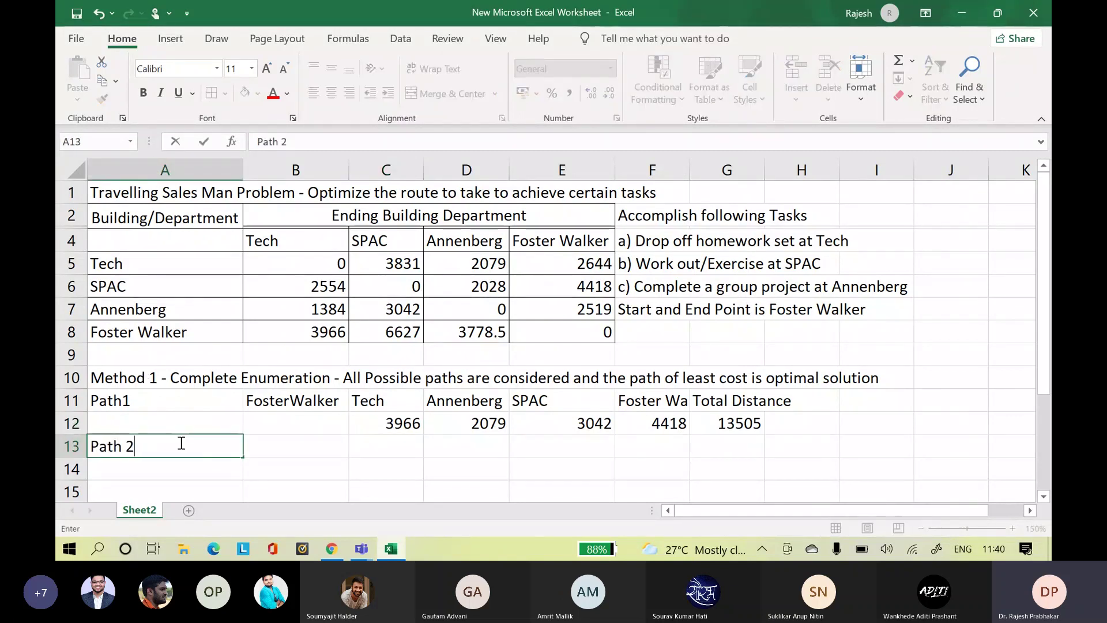
click(278, 448)
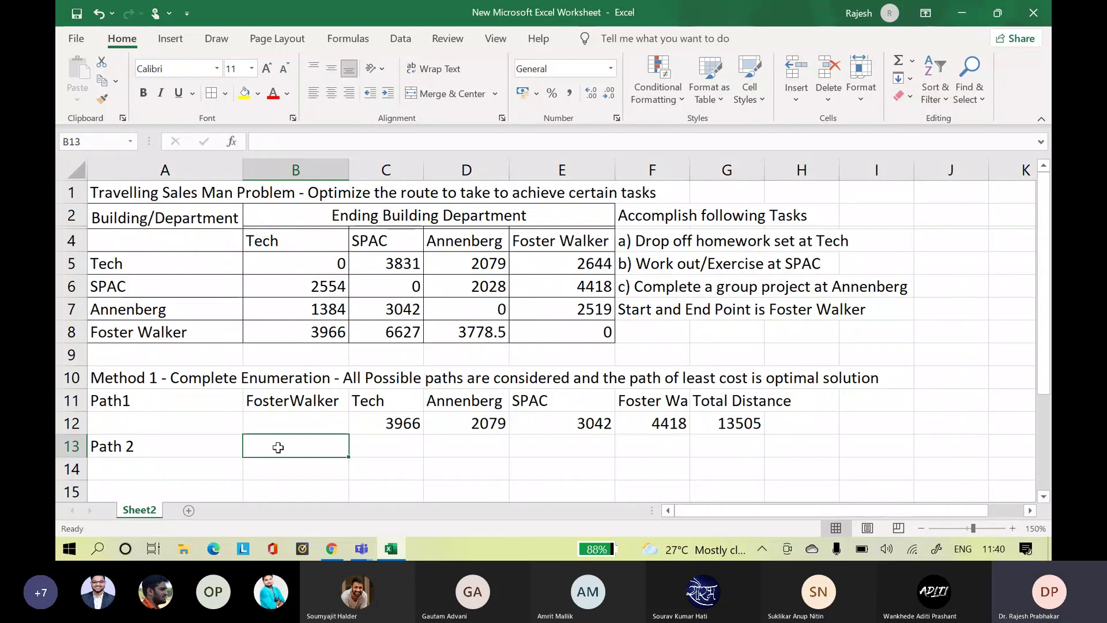
text(FosterWalker)
key(Tab)
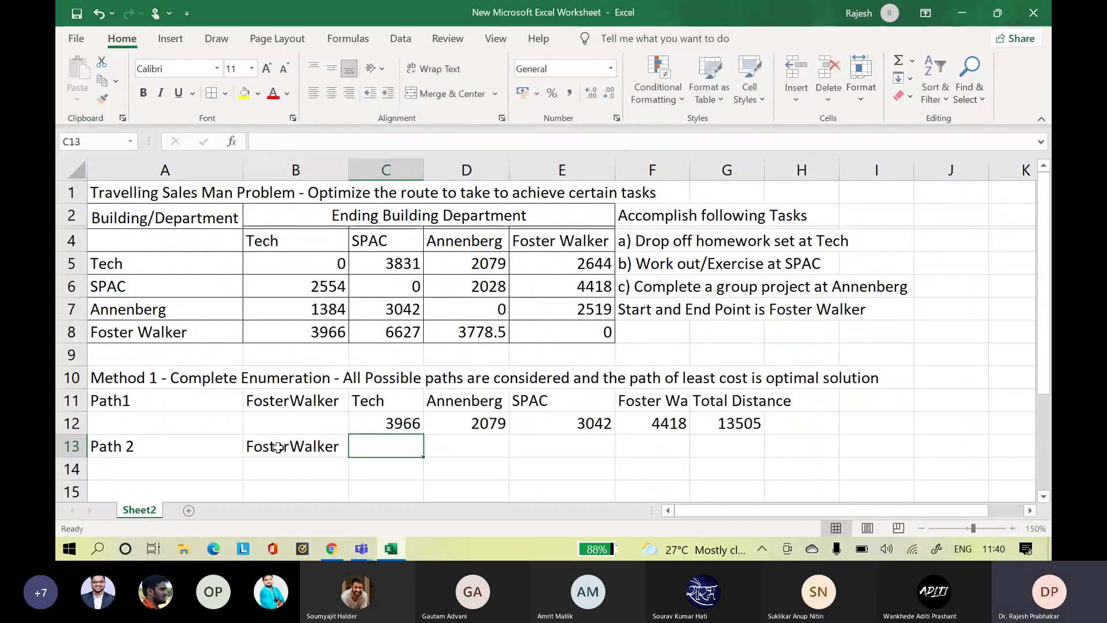
text(Te)
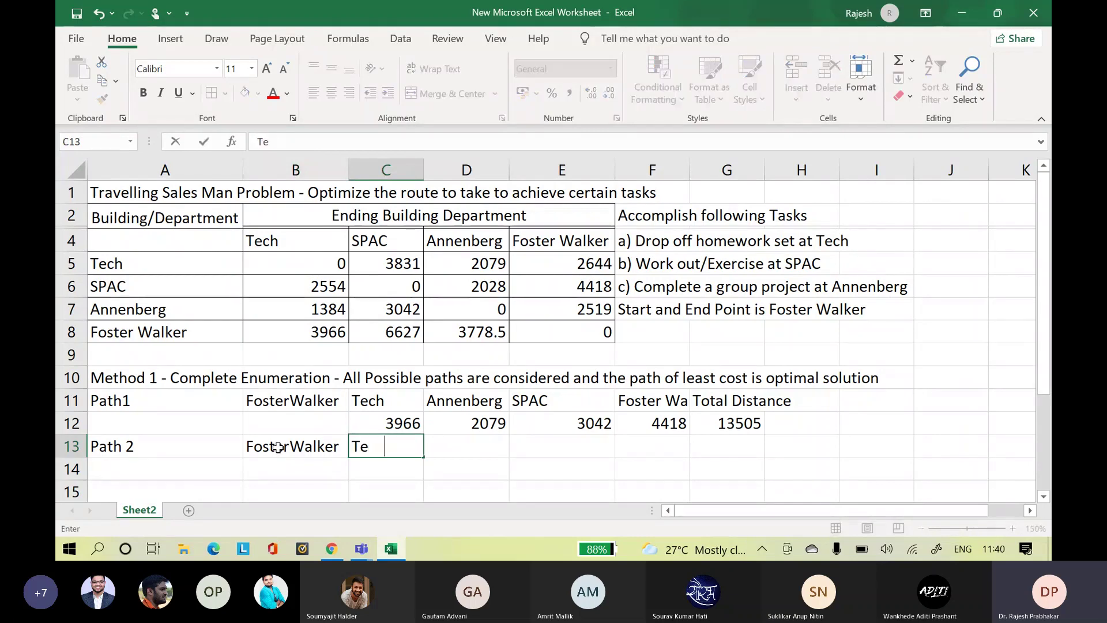
text(ch)
key(Tab)
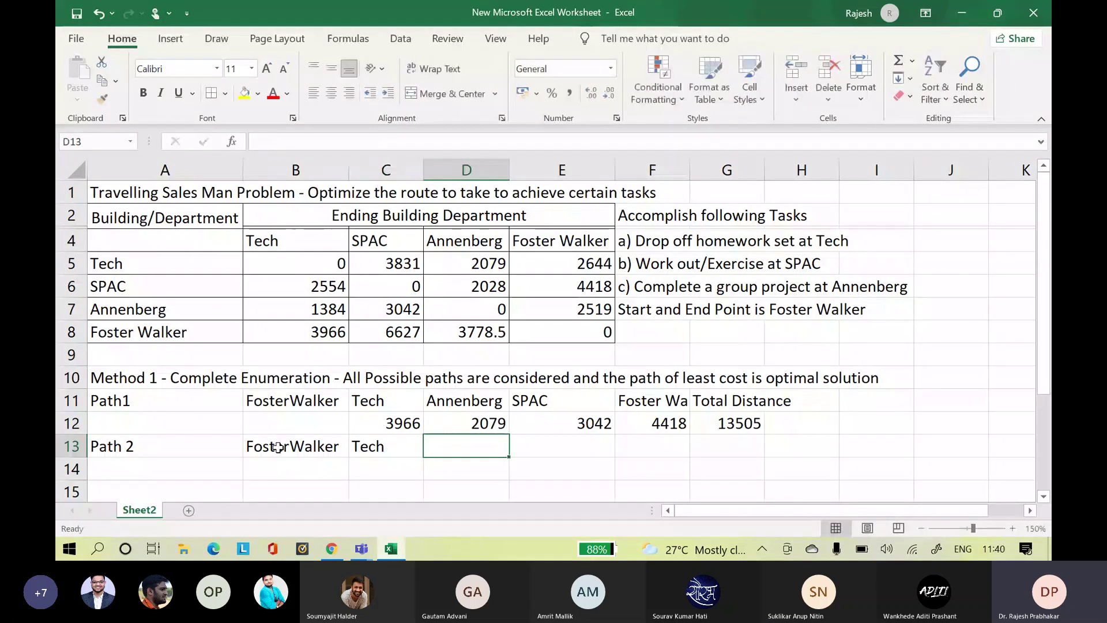
- Complete the Path 2 route in cells D13 to F13 with "SPAC", "Annenberg" and "Foster Walker"
text(SPAC)
key(Tab)
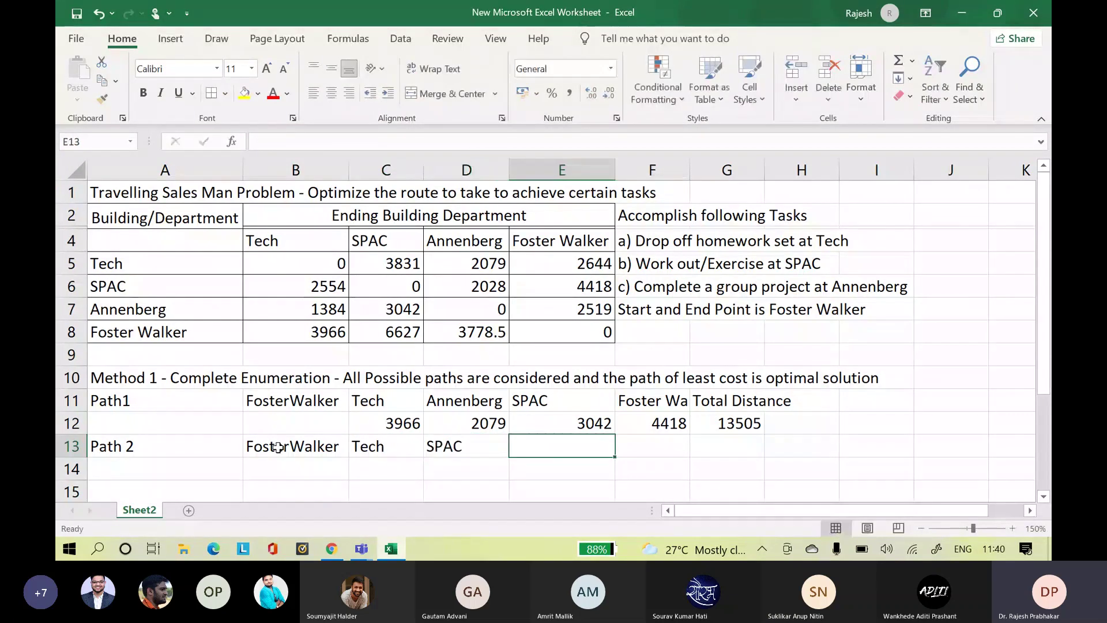
text(Annenber)
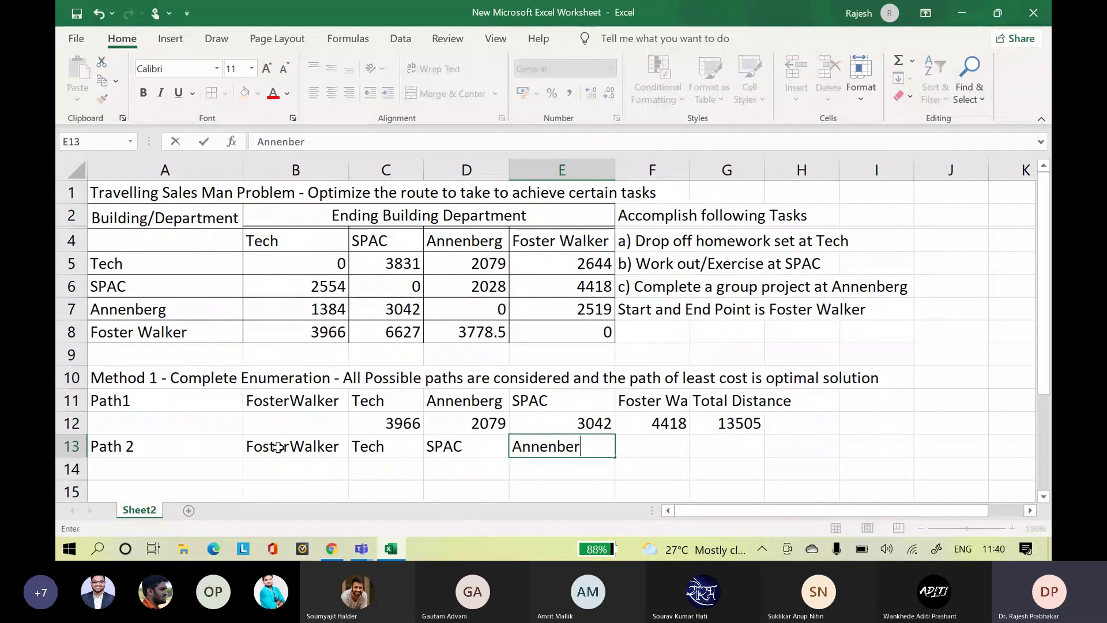
key(Tab)
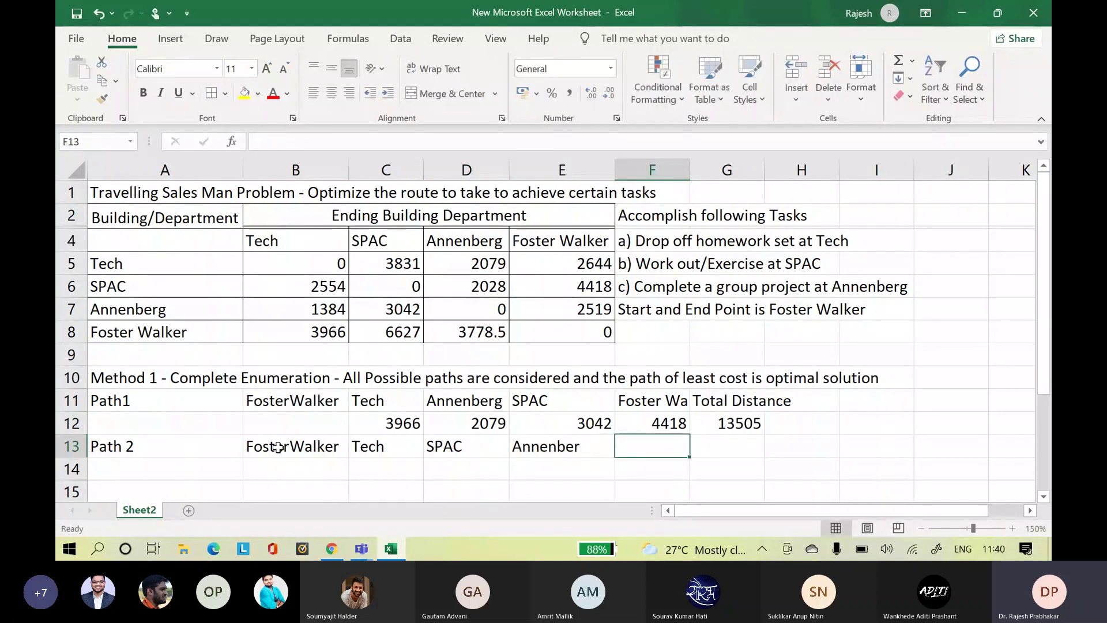
click(571, 441)
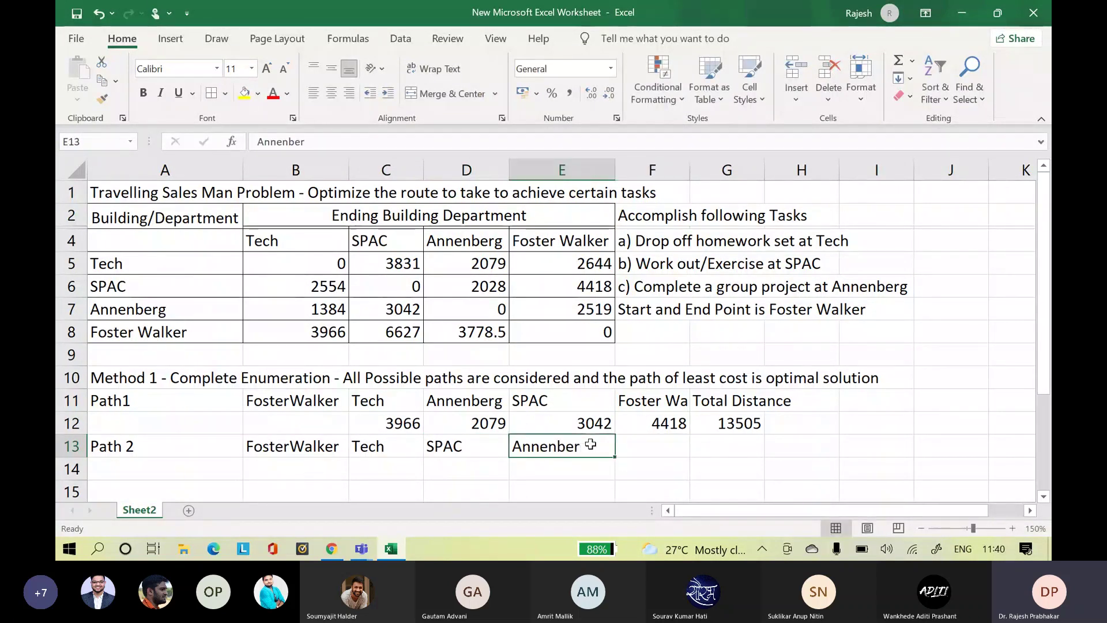
double_click(590, 444)
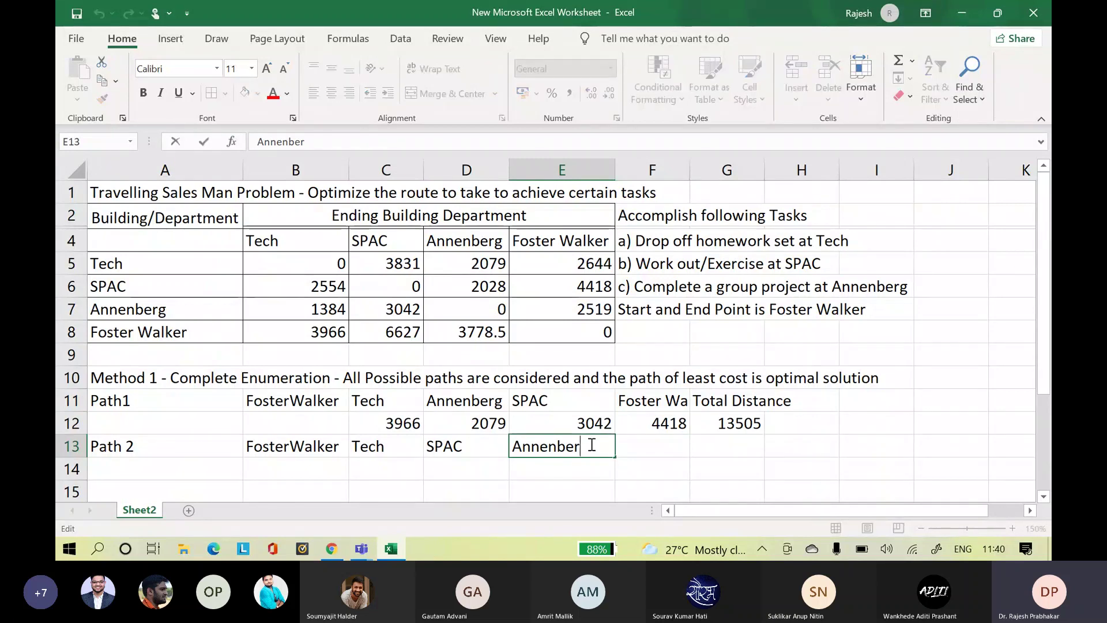
text(g)
click(658, 444)
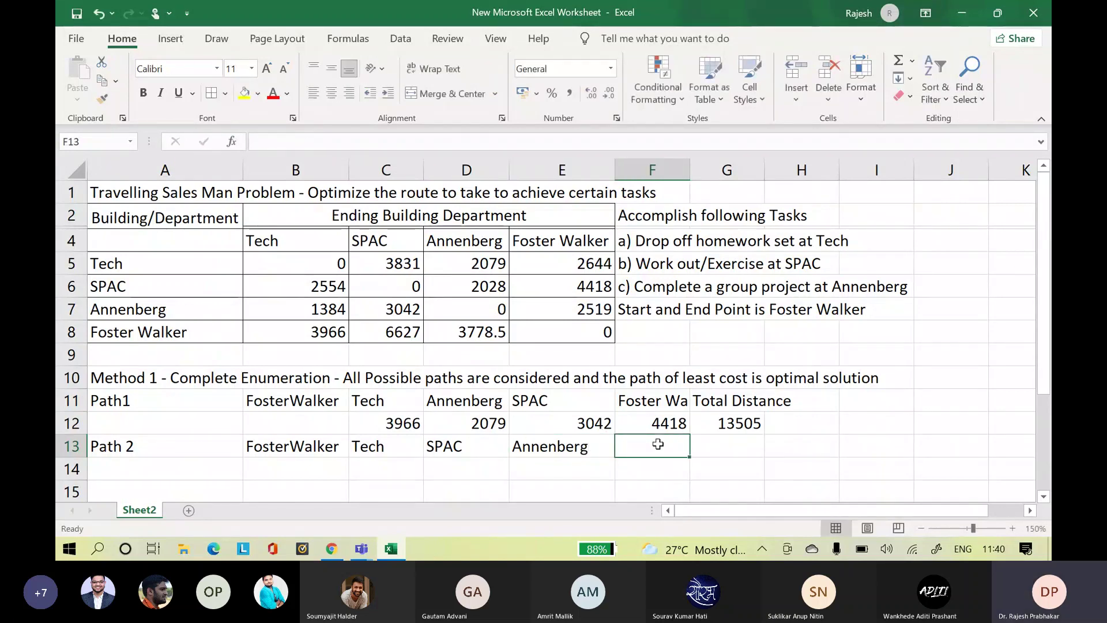
text(Foster Walker)
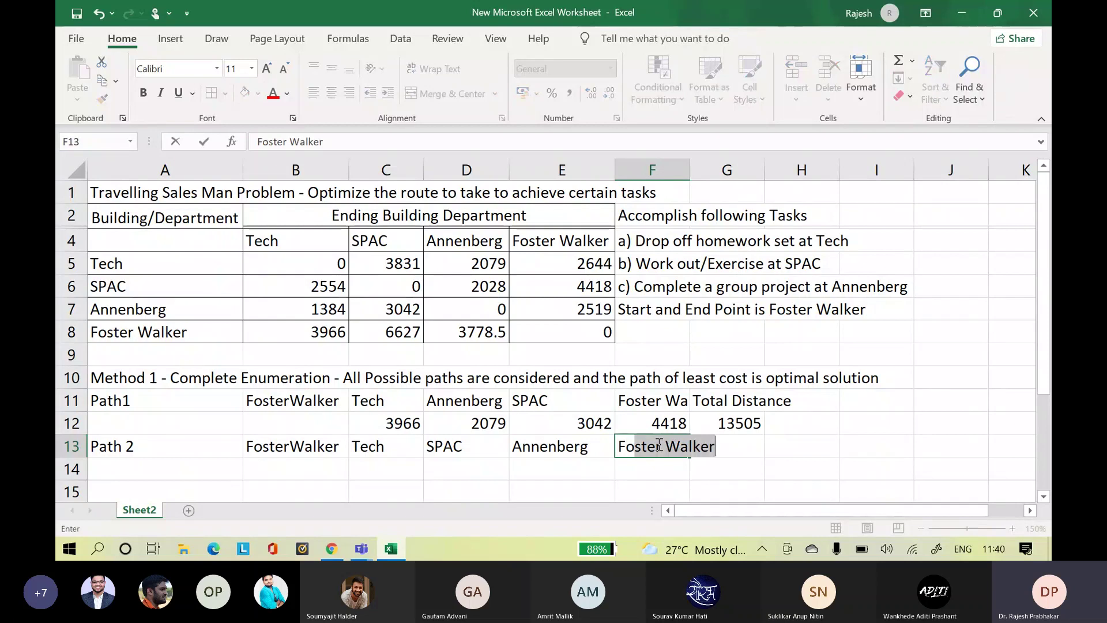
key(Tab)
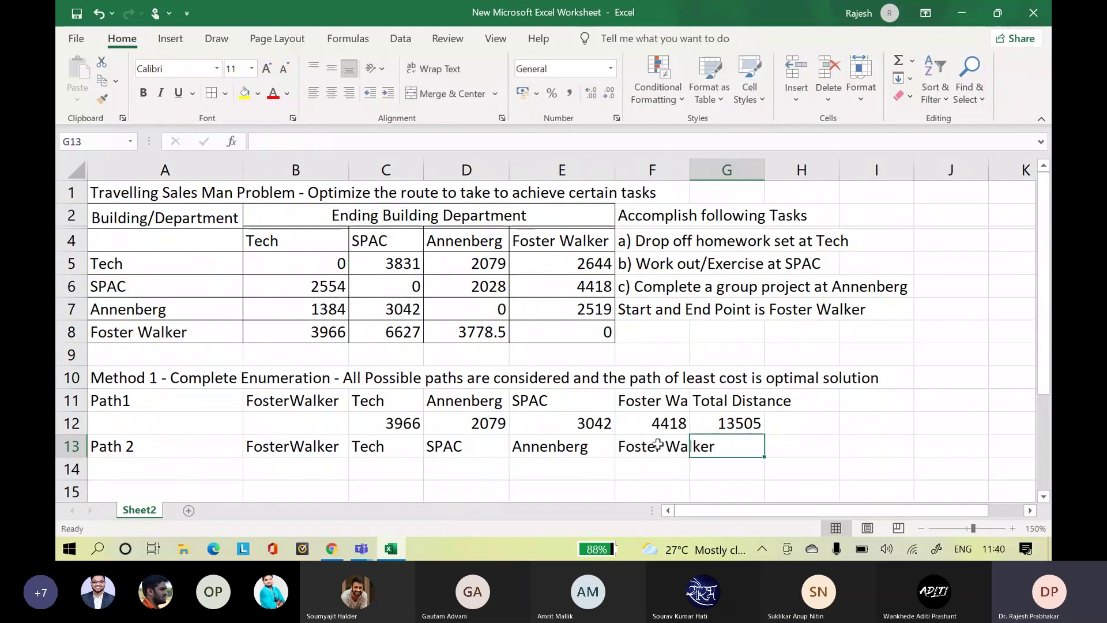
- Enter the heading "Total Distance" in cell G13 and the first Path 2 leg cost, 3966, in cell C14
text(Total Distance)
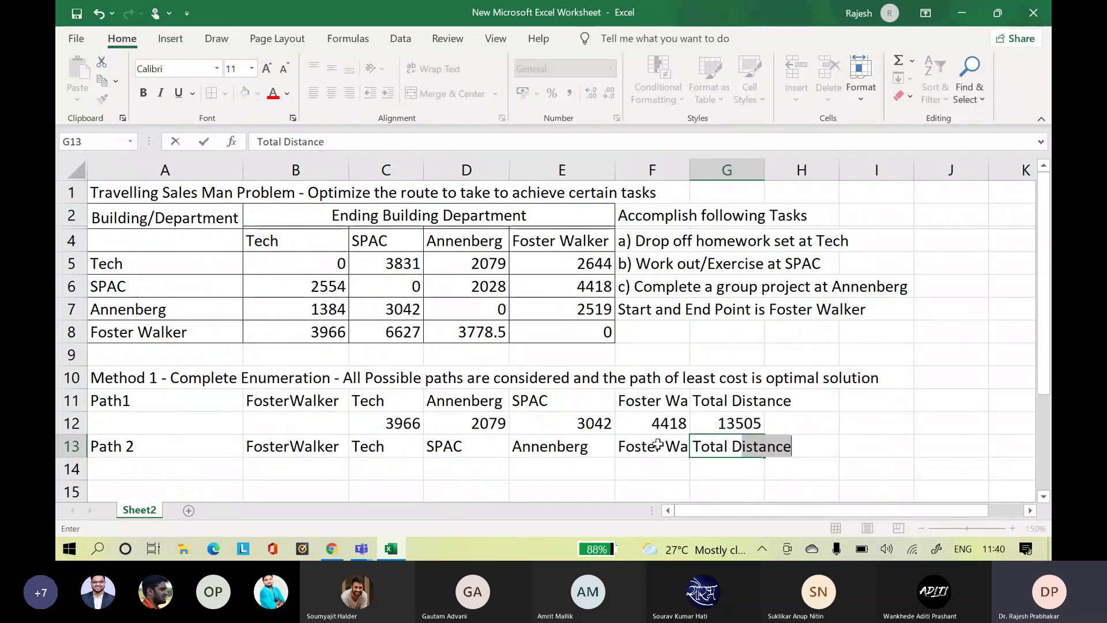
key(Return)
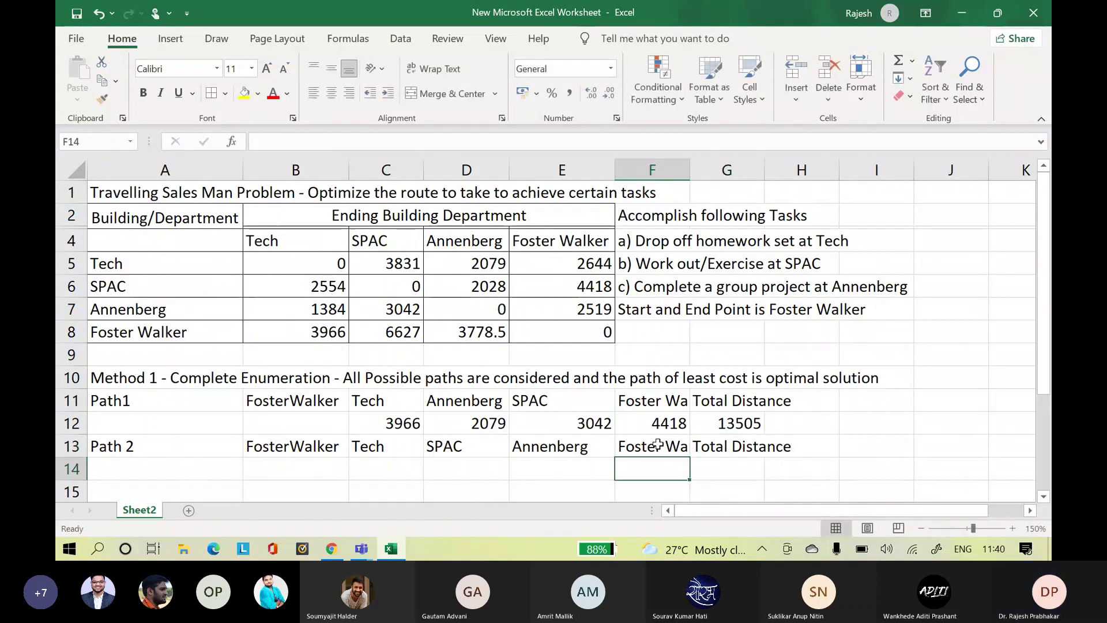
key(Left)
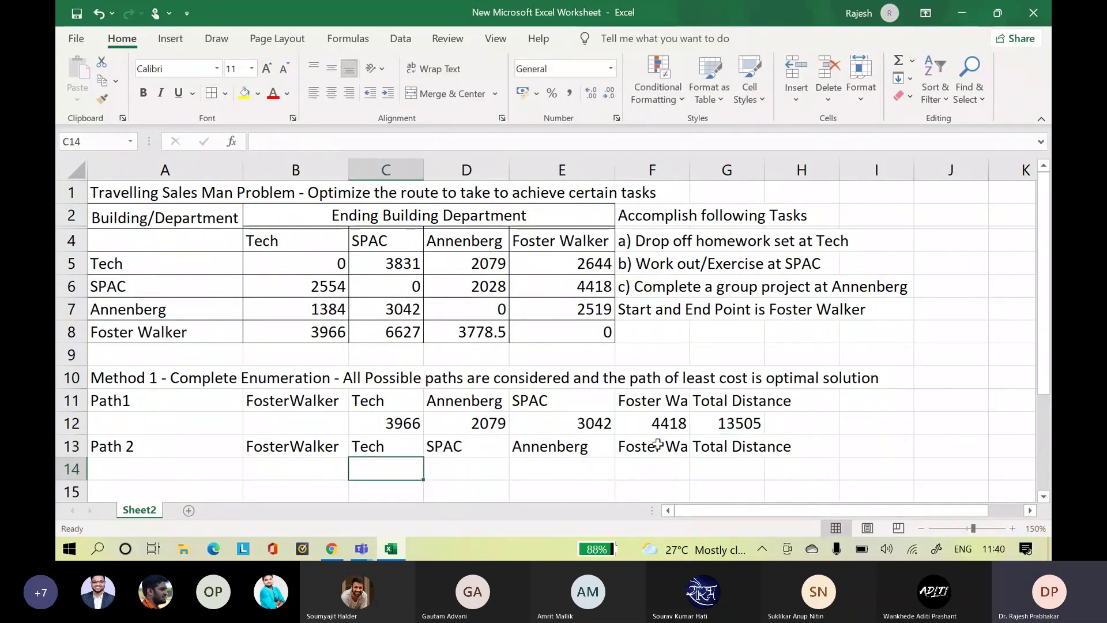
text(2)
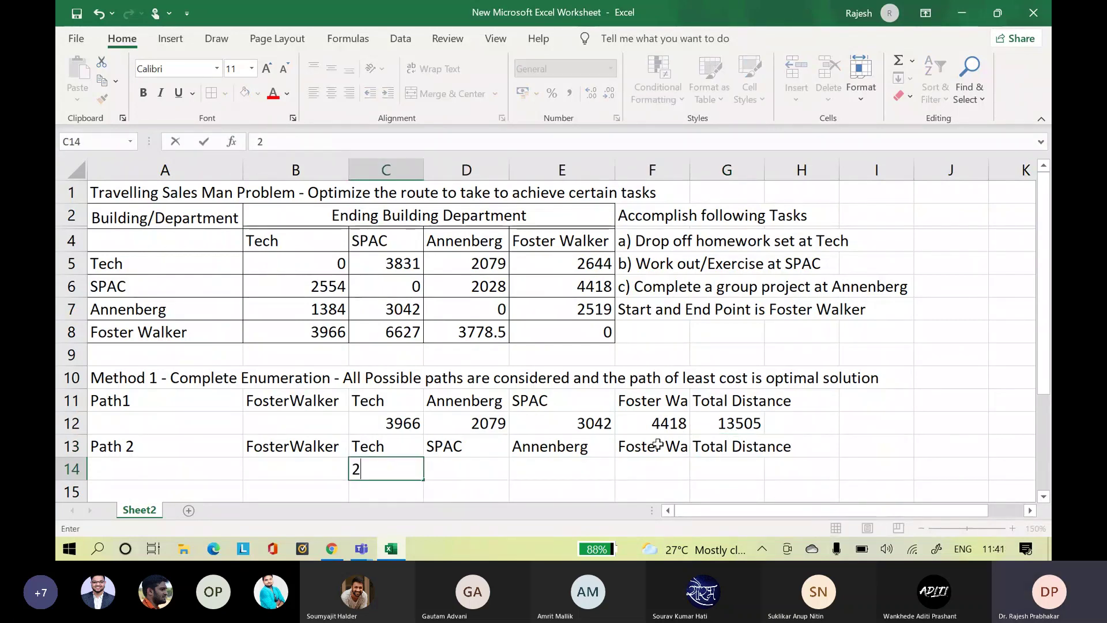
key(BackSpace)
text(3966)
key(Tab)
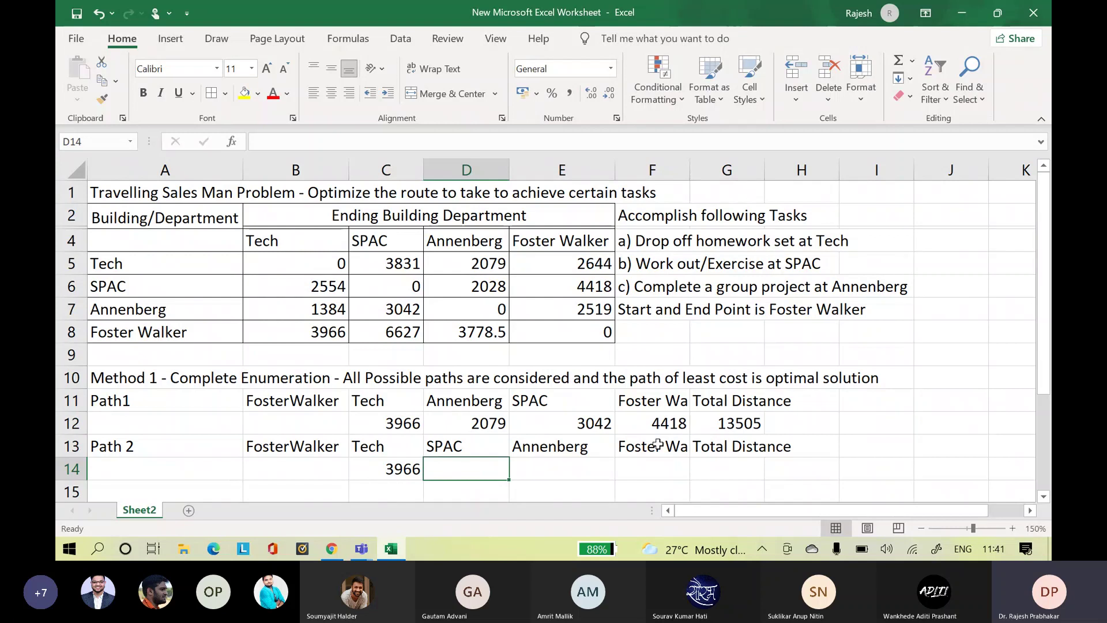
text(6627)
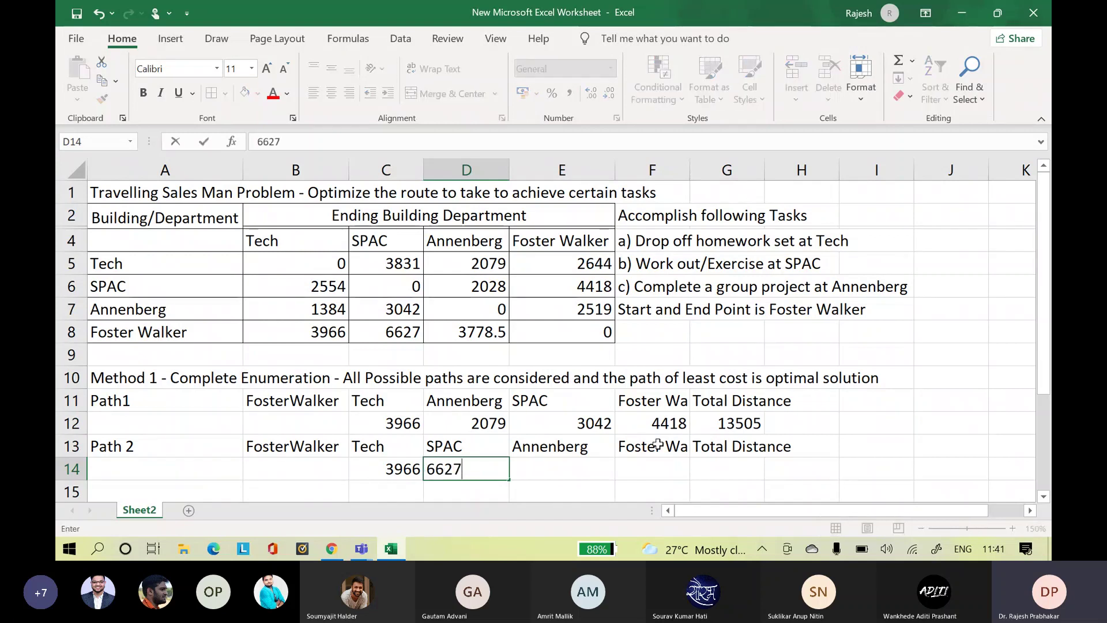
key(Tab)
click(476, 467)
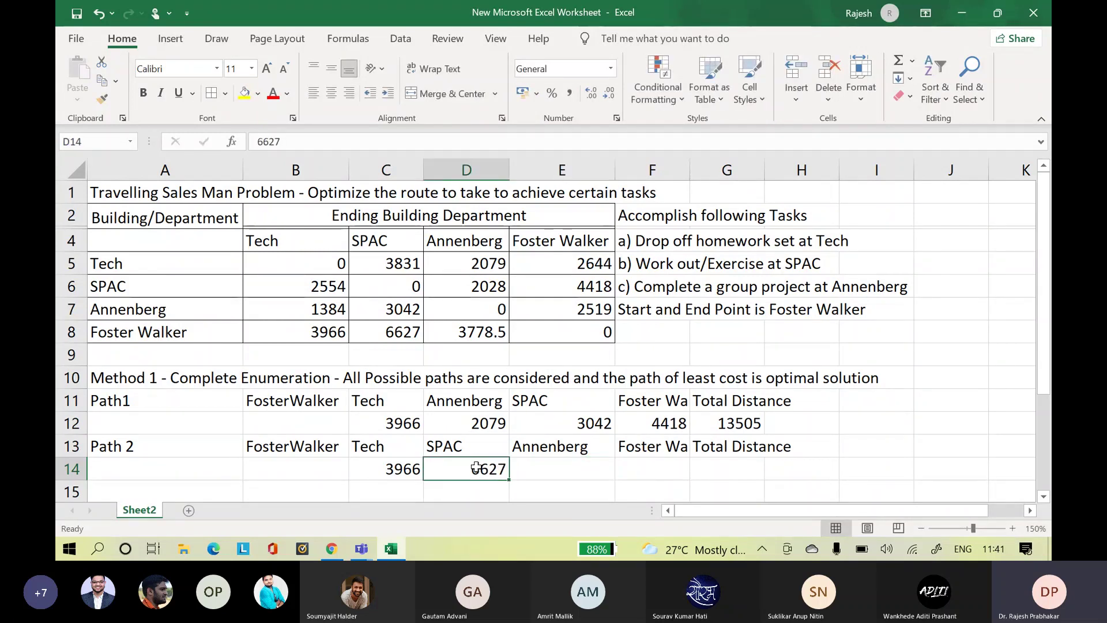
key(Delete)
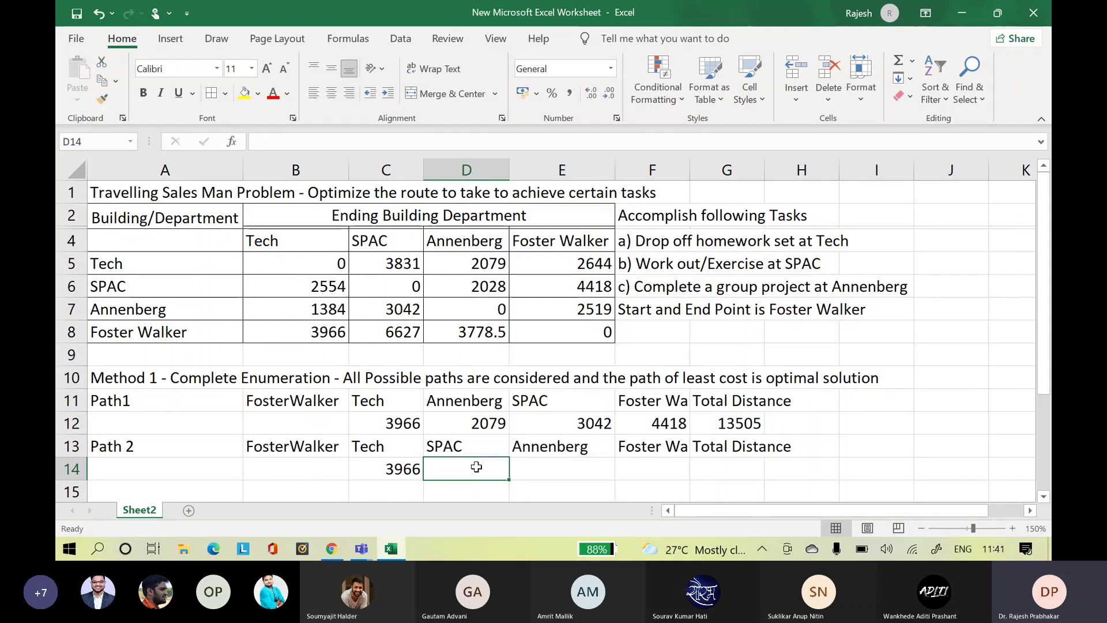
- Enter the remaining Path 2 leg costs in row 14: 3831 in D14, 2028 in E14 and 2519 in F14
text(3)
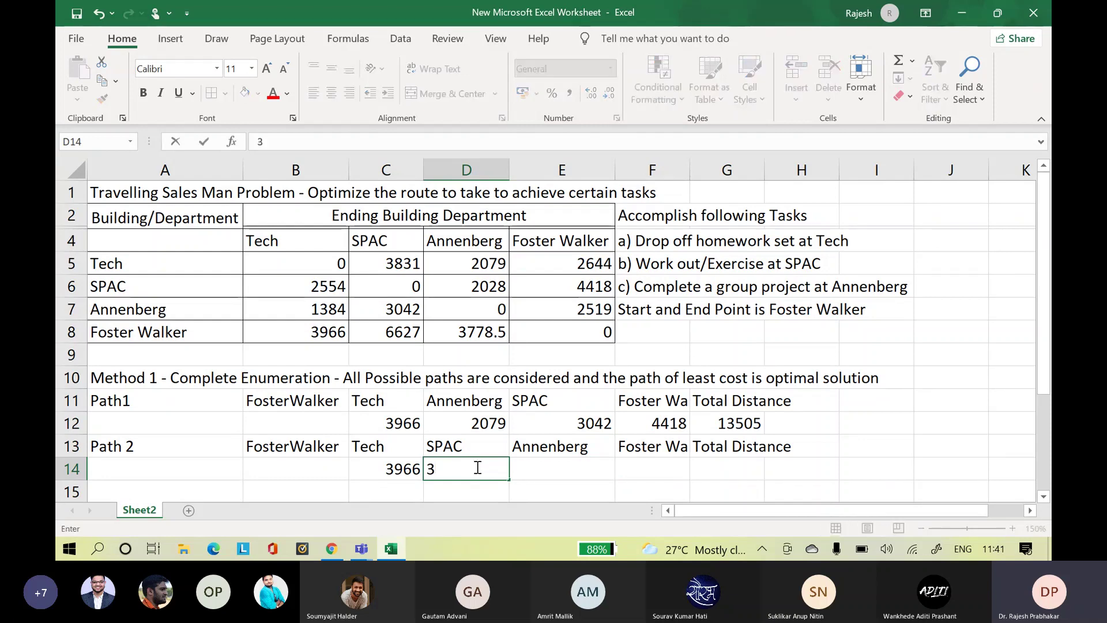
text(831)
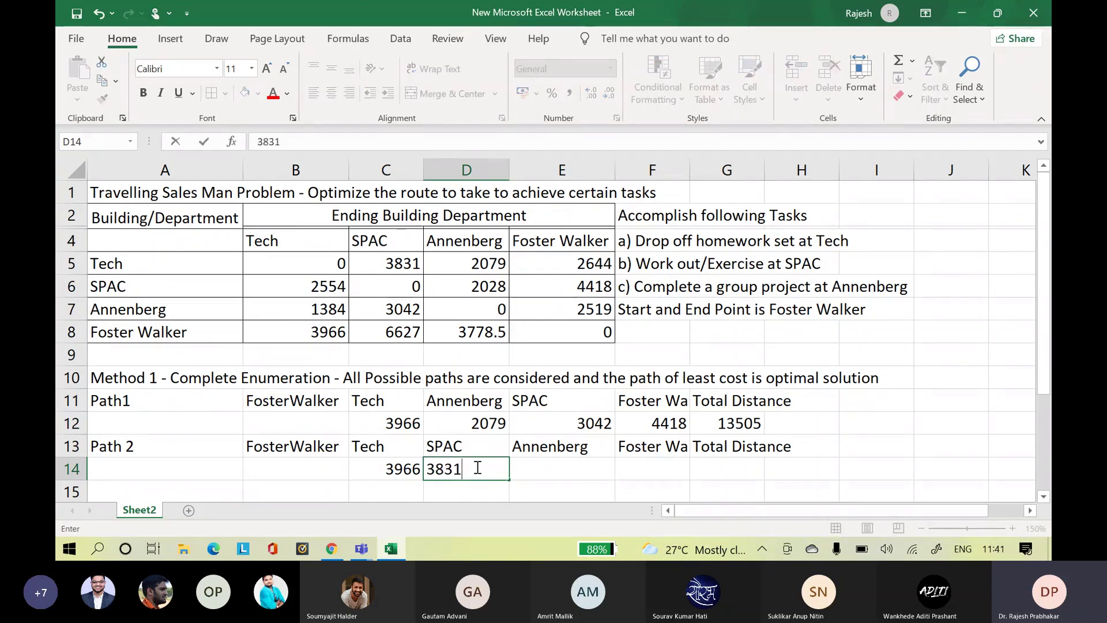
key(Tab)
text(2028)
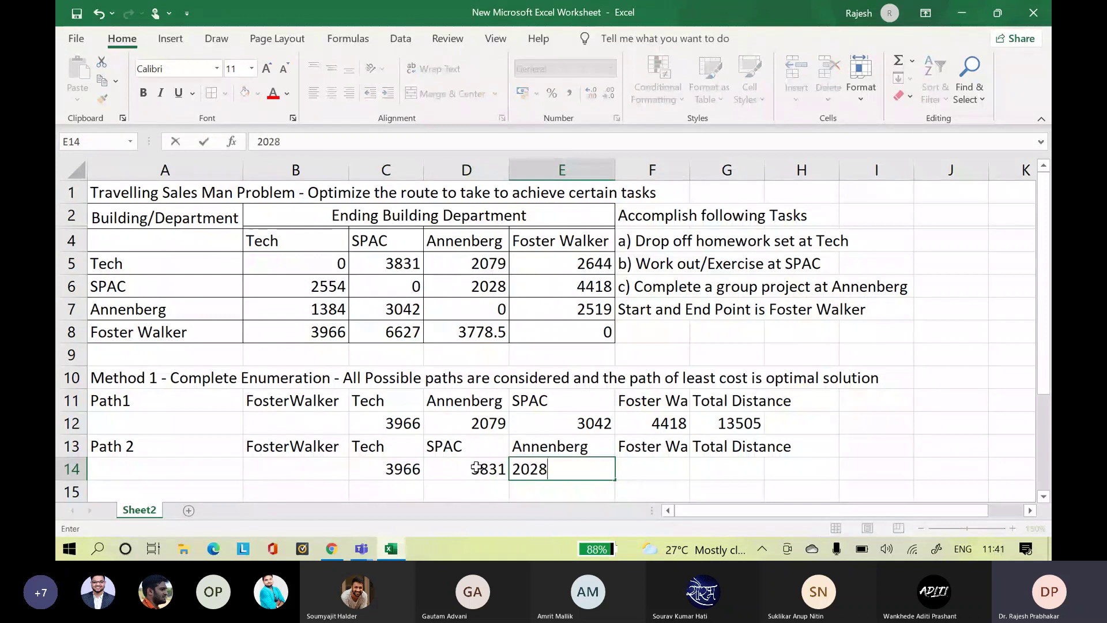
key(Tab)
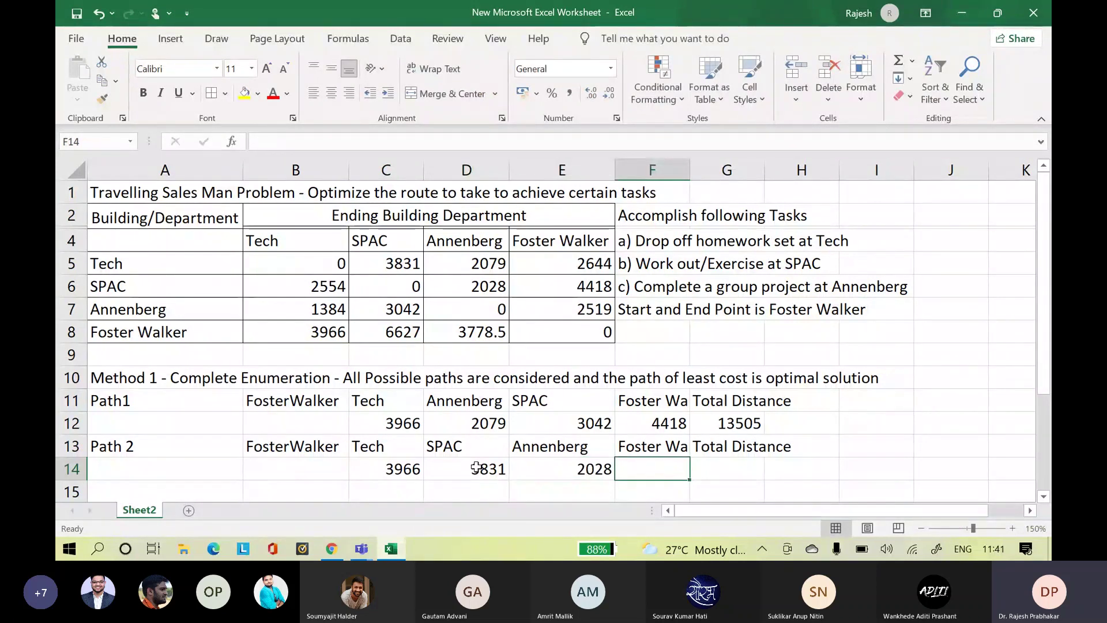
text(2519)
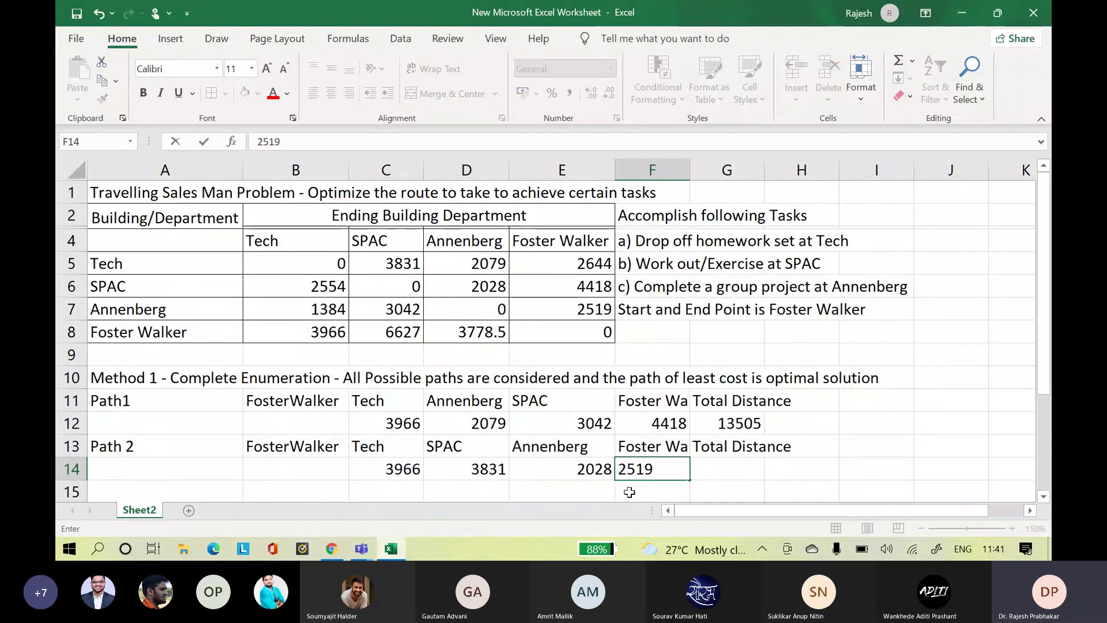
click(730, 473)
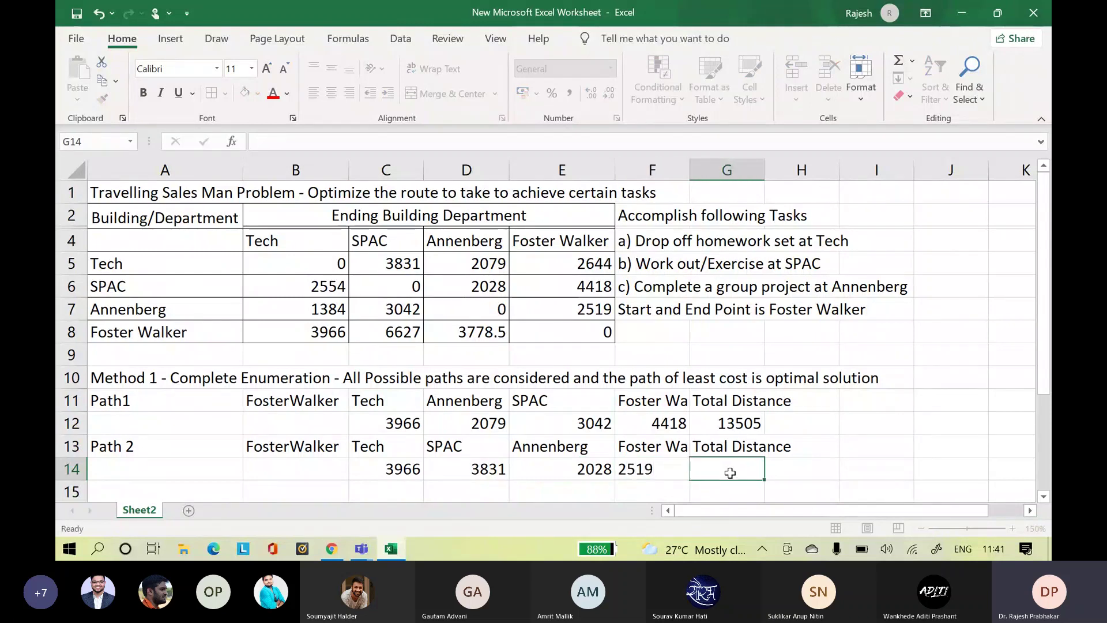
- Copy the Path1 total from G12 into G14, pasting only the formula and number formatting, to total Path 2
click(743, 422)
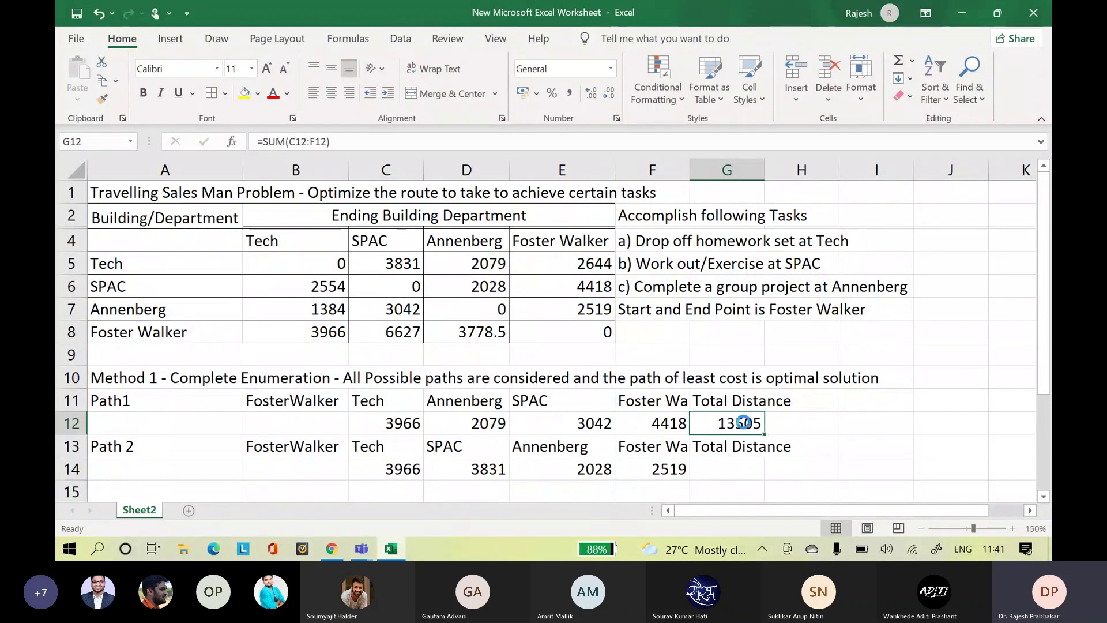
key(ctrl+c)
click(737, 472)
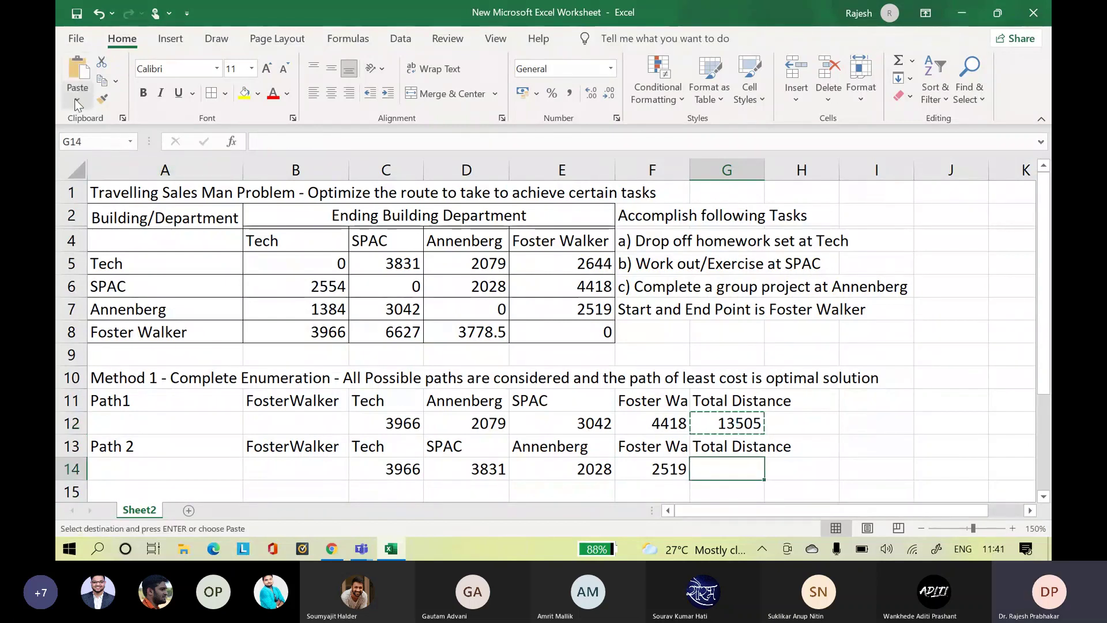
click(75, 100)
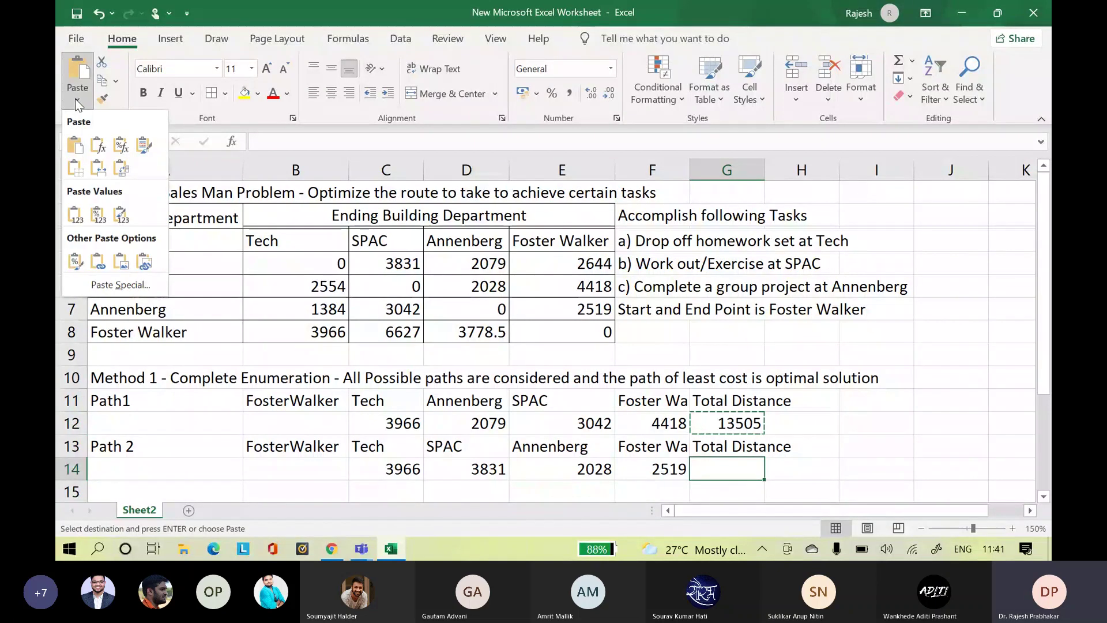
click(121, 146)
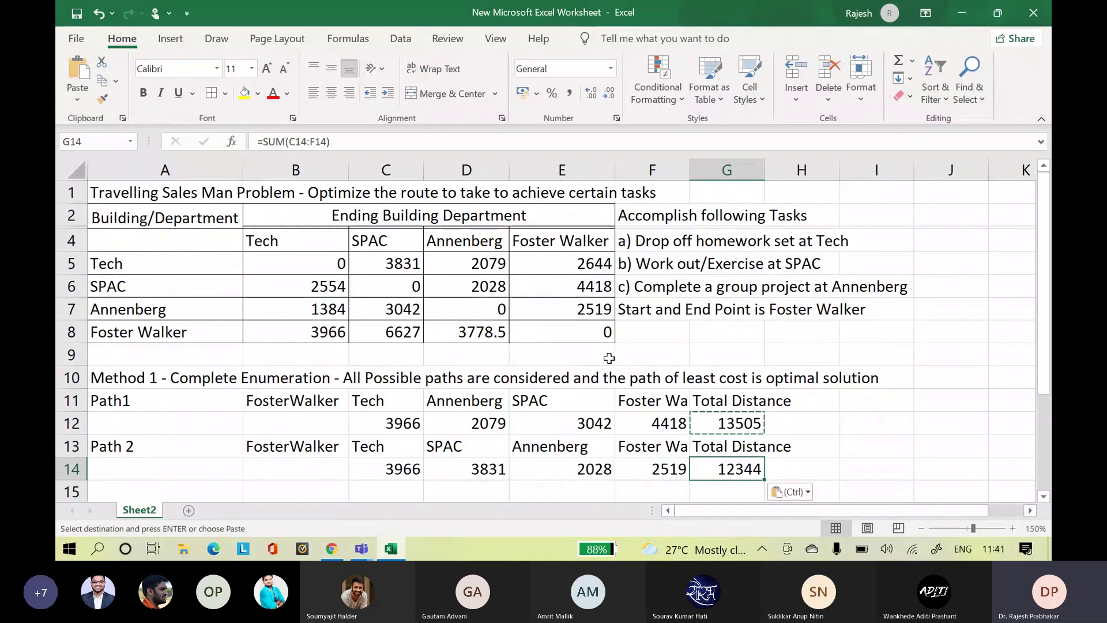
click(957, 378)
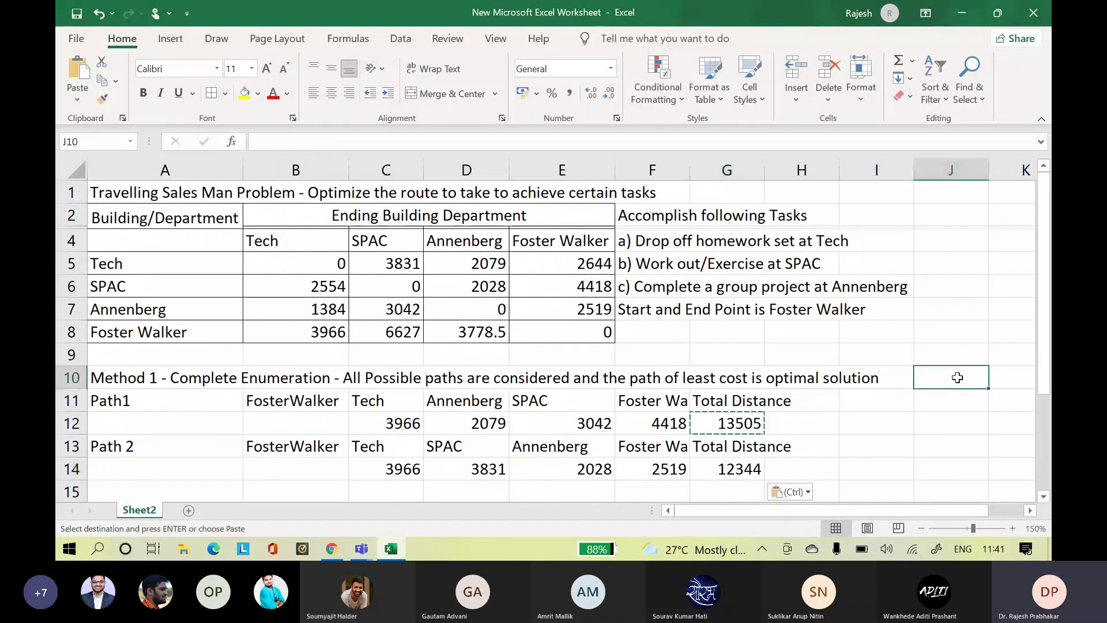
key(Escape)
- Start the third route in row 15 with "Path 3" in A15, "FosterWalker" in B15 and "Annenberg" in C15
click(832, 444)
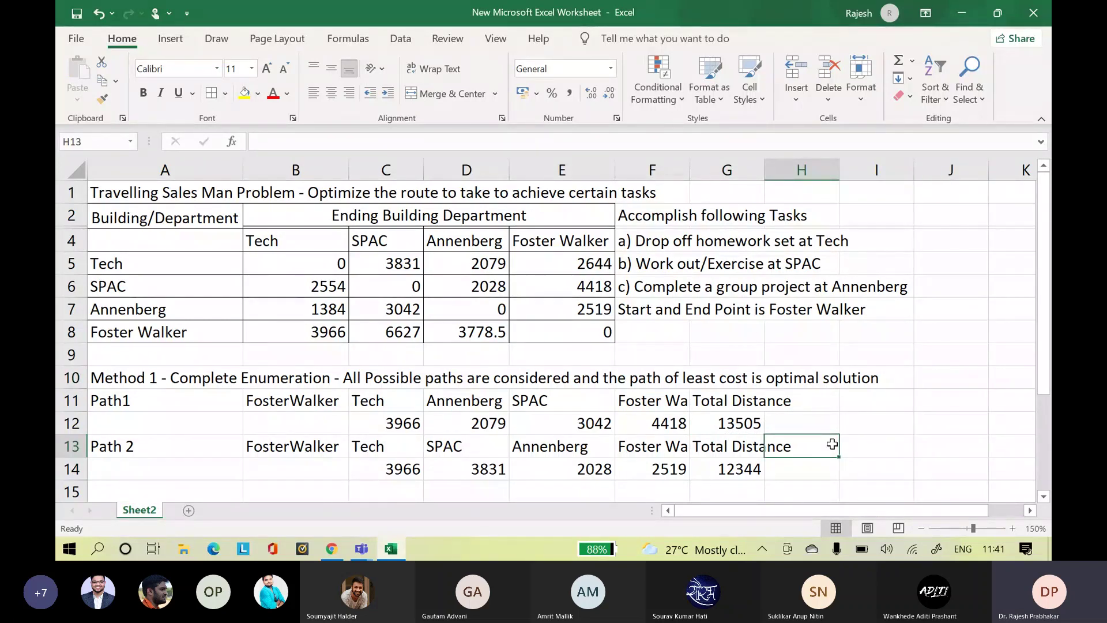
key(Down)
key(Down)
key(Down)
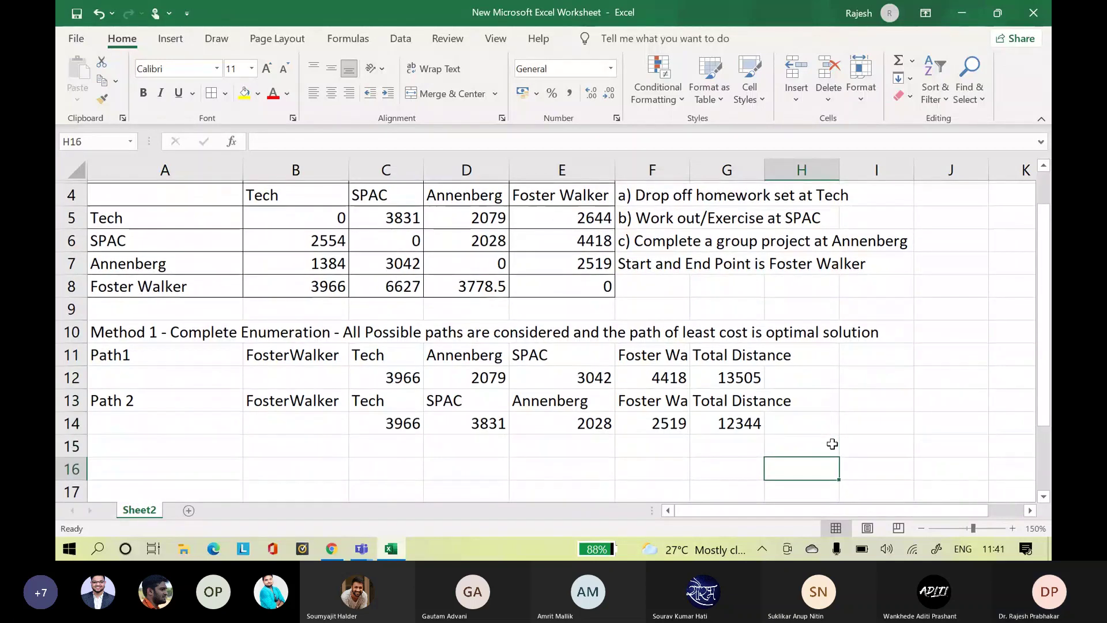
click(201, 452)
text(Path 3)
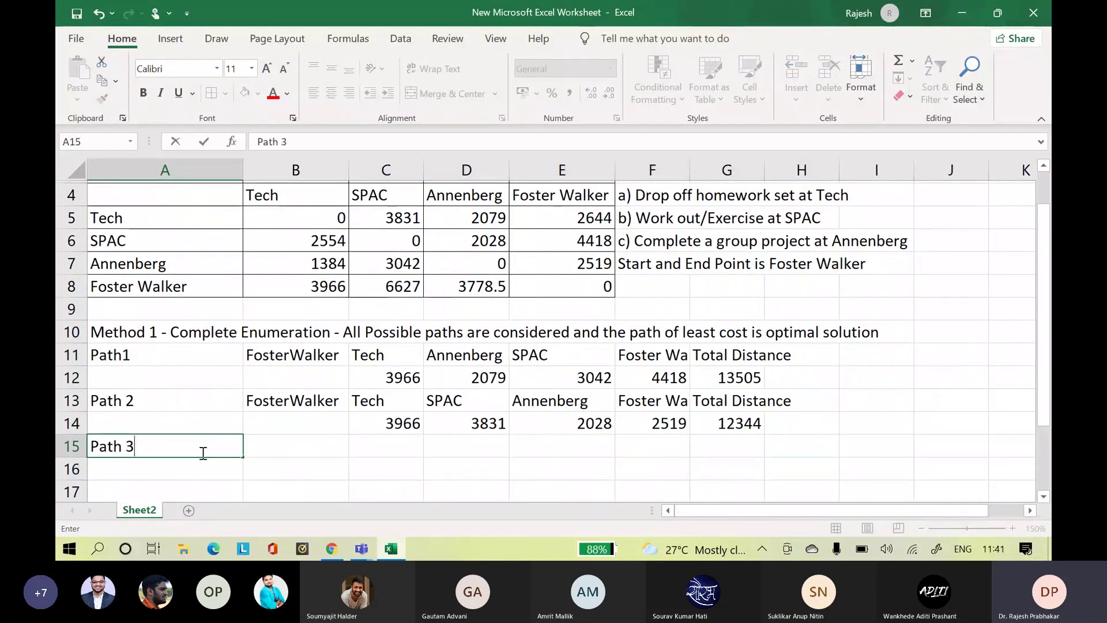
key(Tab)
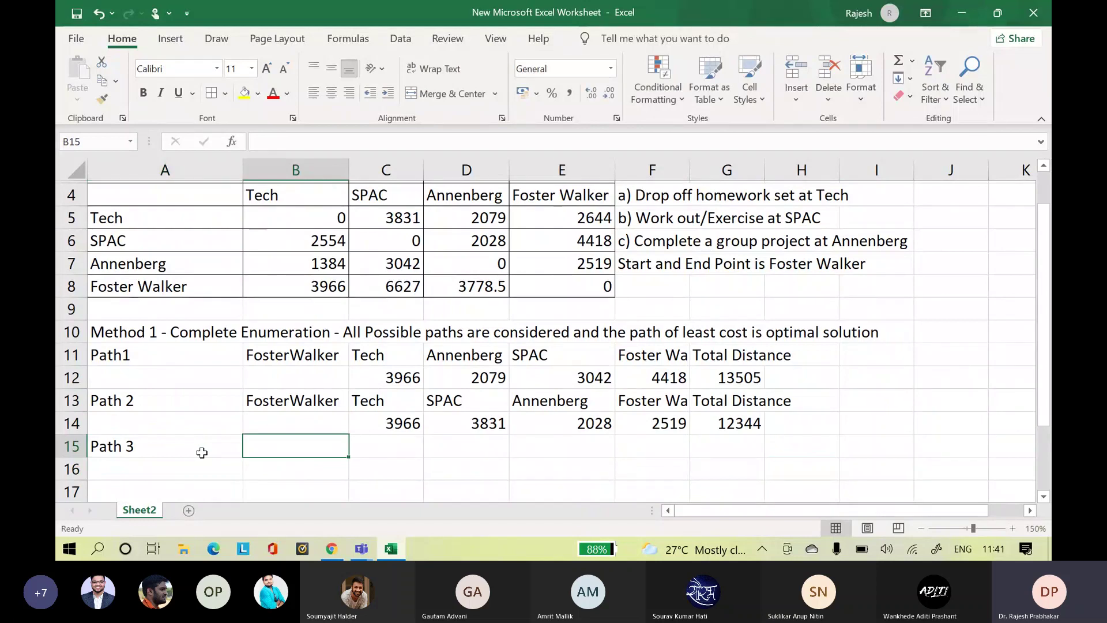
text(F)
key(Tab)
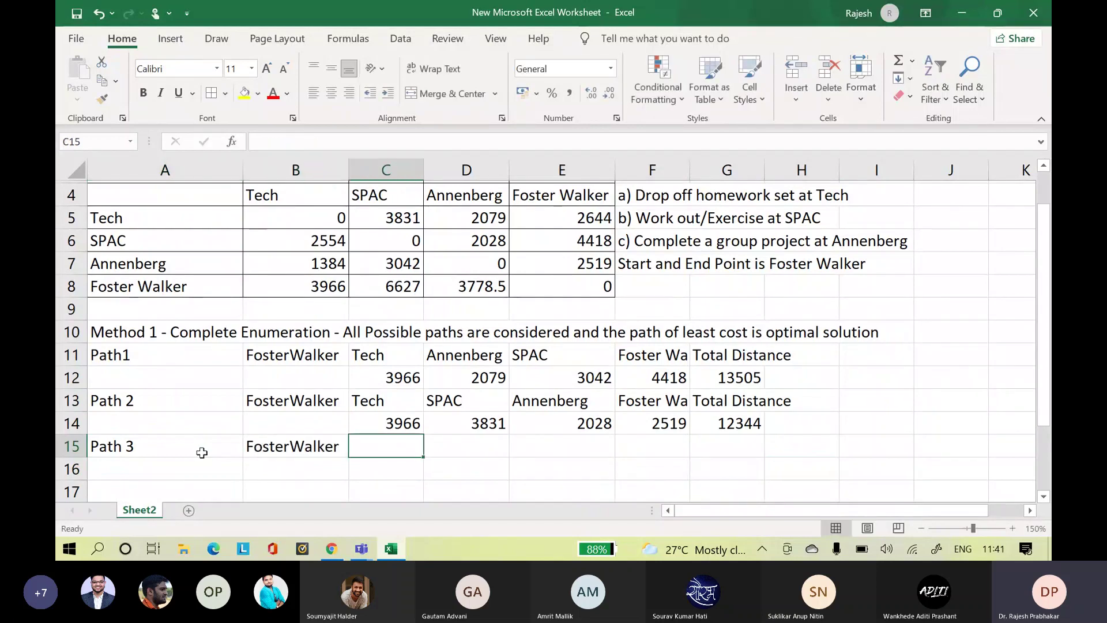
text(Annen)
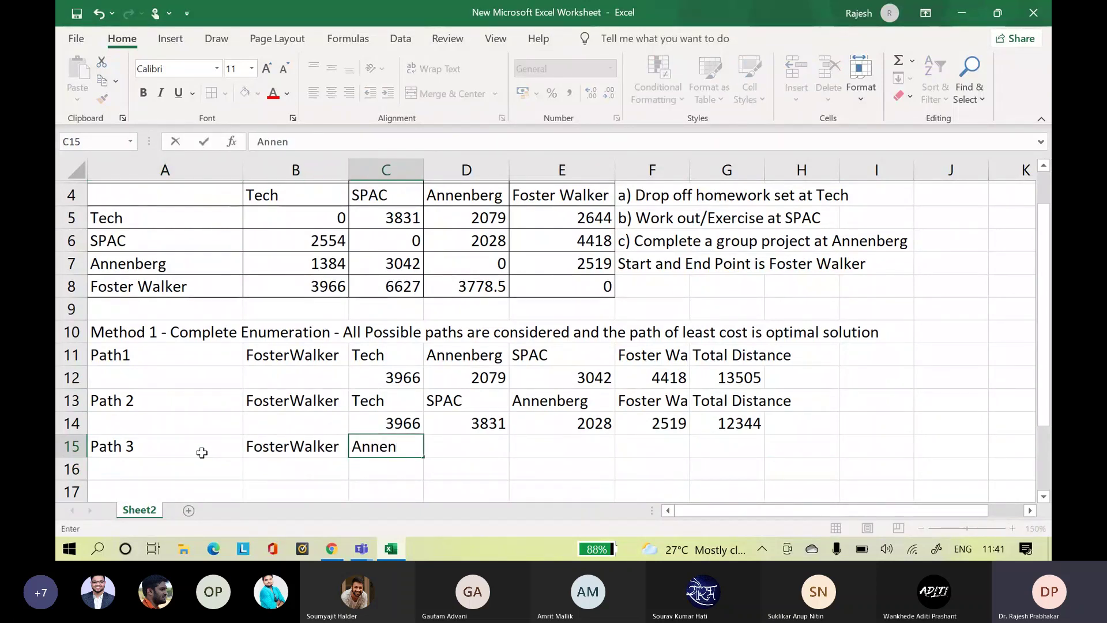
text(berg)
key(Tab)
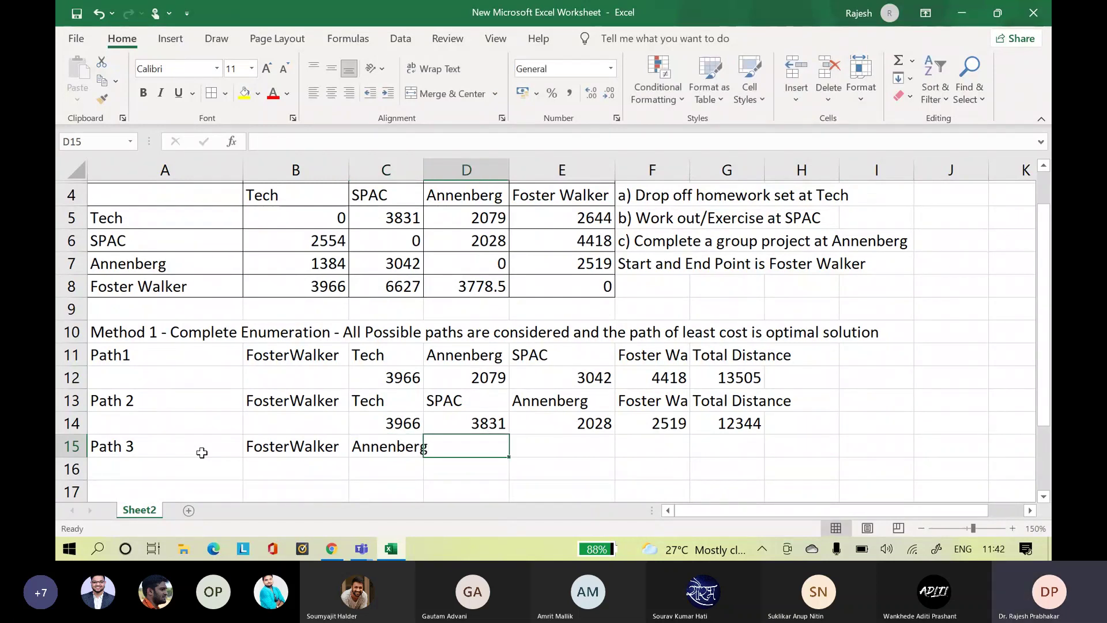
- Complete the Path 3 route in cells D15 to F15 with "Tech", "SPAC" and "Foster Walker"
text(Tech)
key(Tab)
key(Tab)
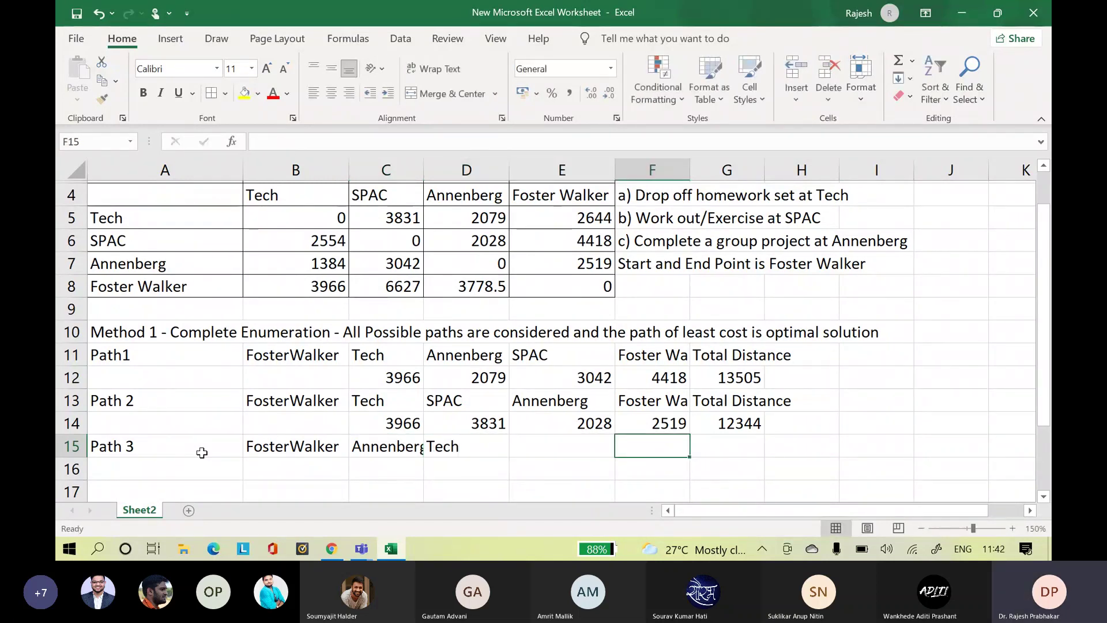
key(Left)
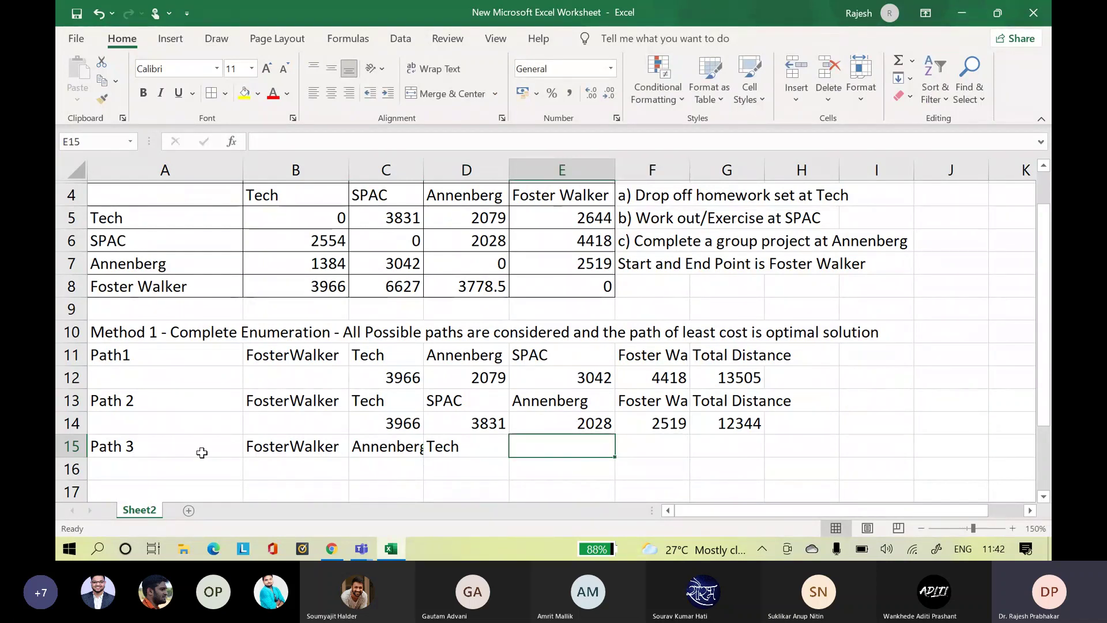
text(APAC)
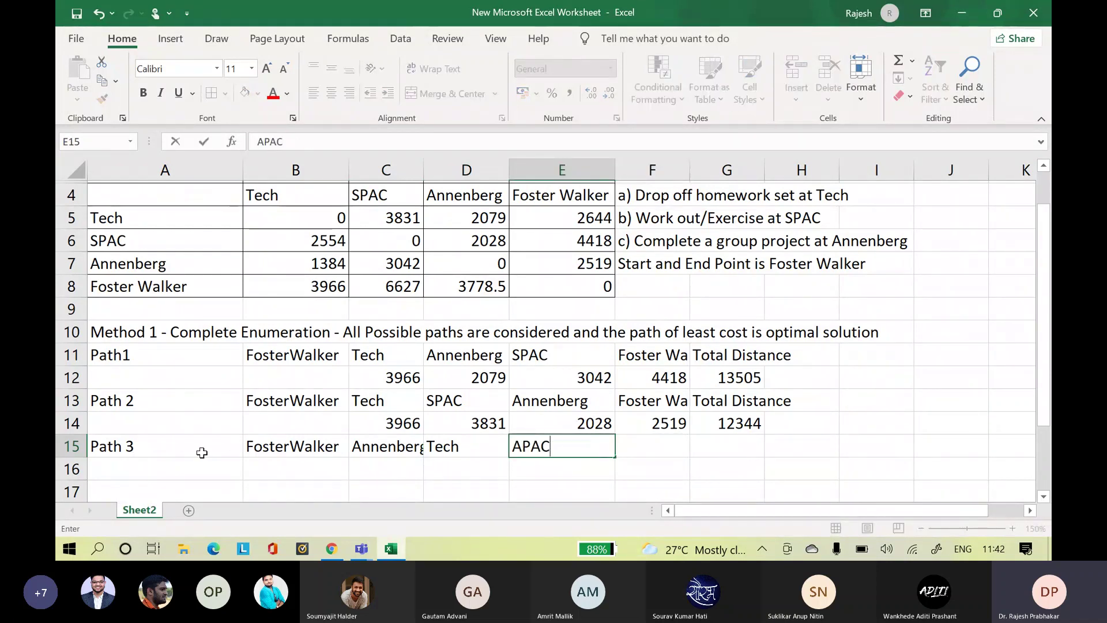
key(BackSpace)
key(BackSpace)
key(BackSpace)
key(BackSpace)
text(SPAC)
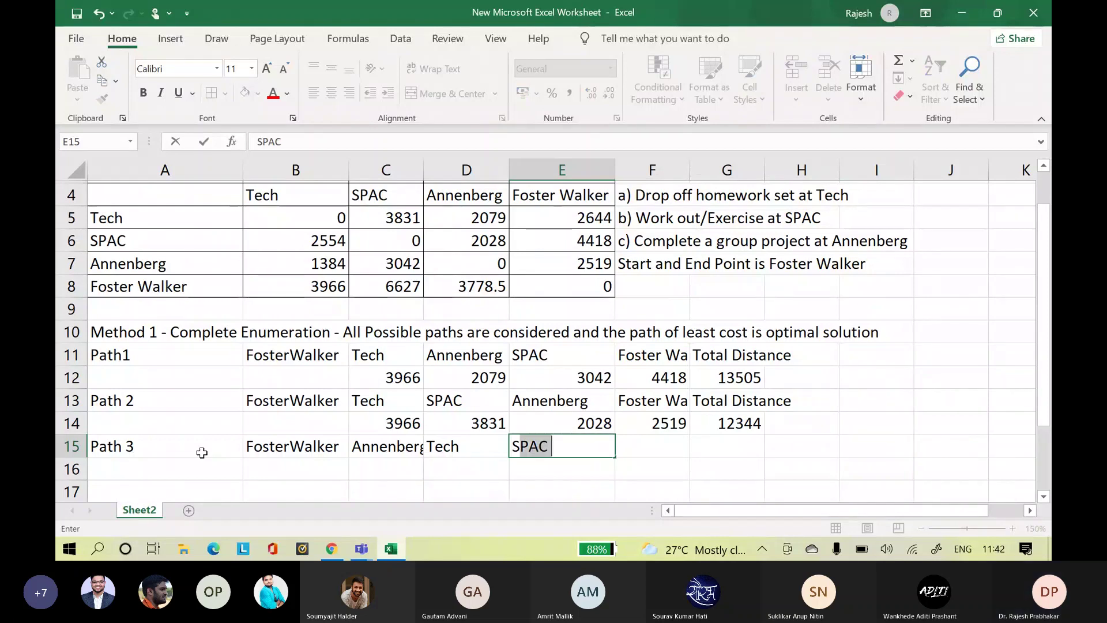
key(Right)
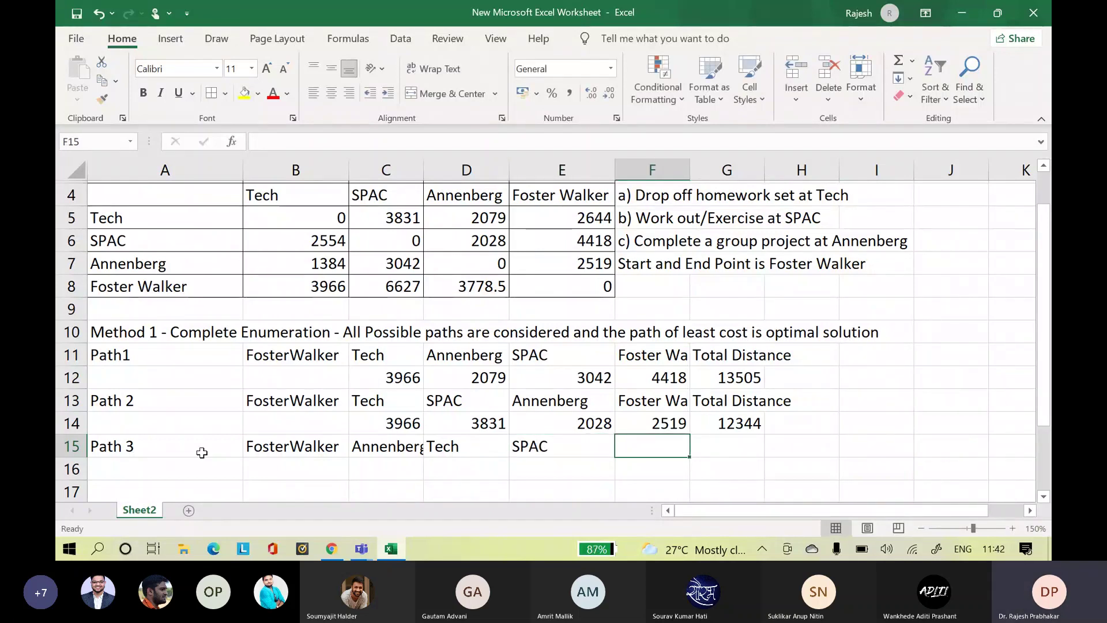
text(Foster Walker)
key(Right)
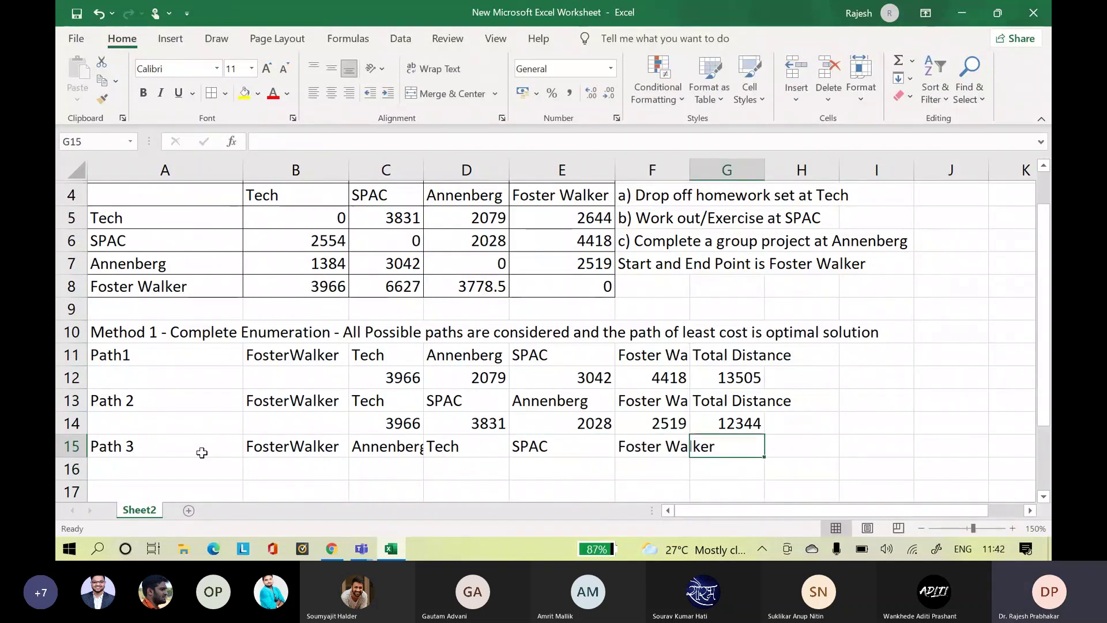
- Enter the heading "Total Distance" in cell G15 for Path 3 and go to cell C16 under Annenberg
text(Total Distance)
key(Right)
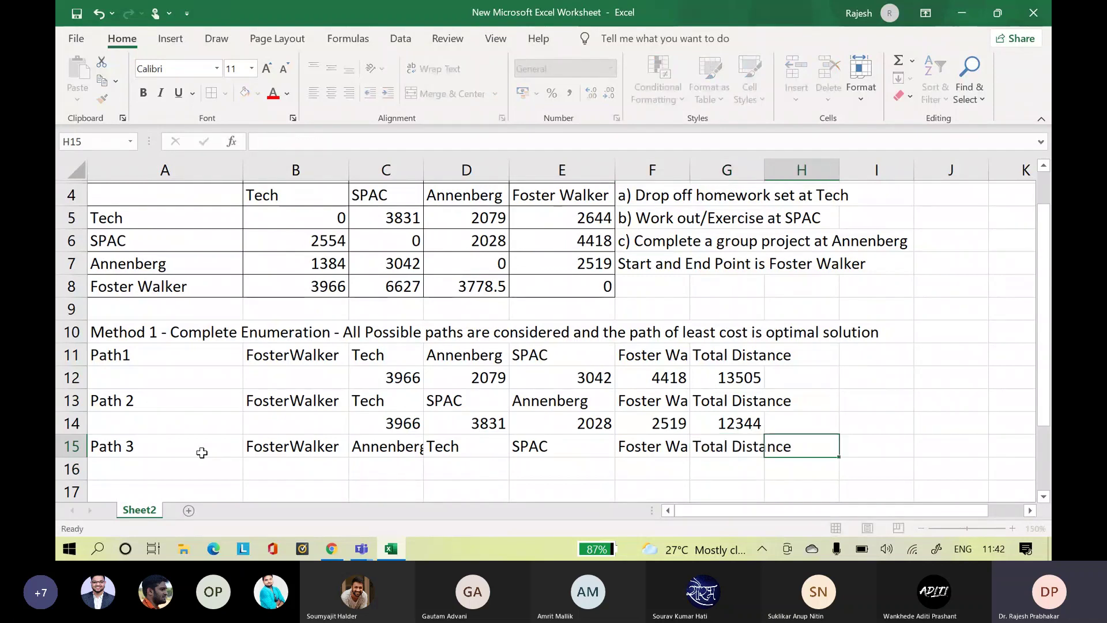
key(Down)
key(Left)
key(Left)
key(Left)
key(Left)
key(Left)
key(Left)
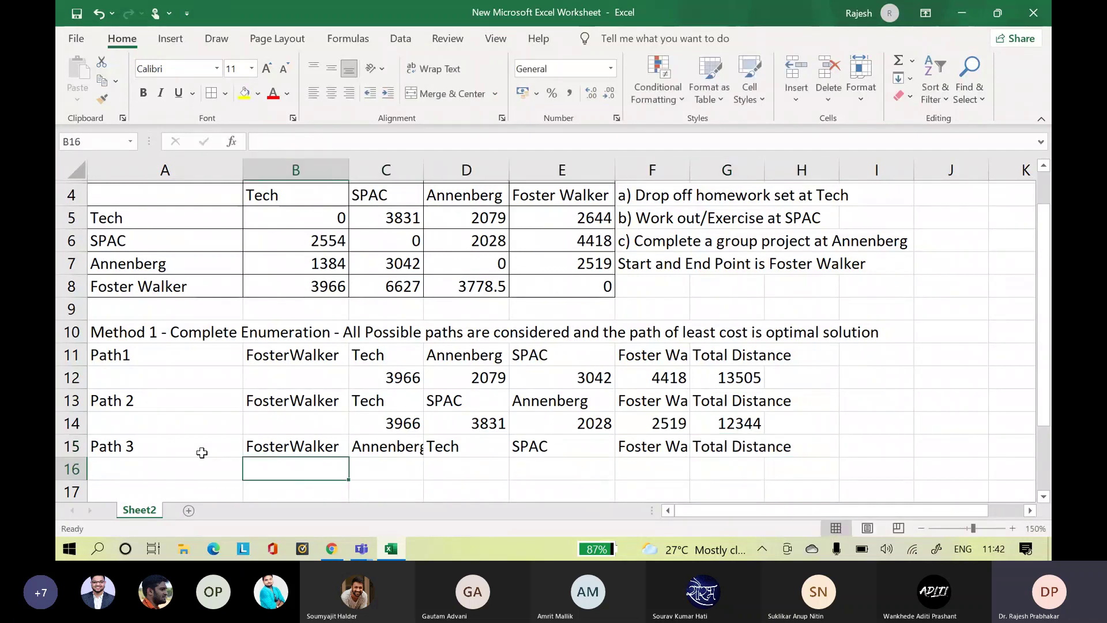
key(Right)
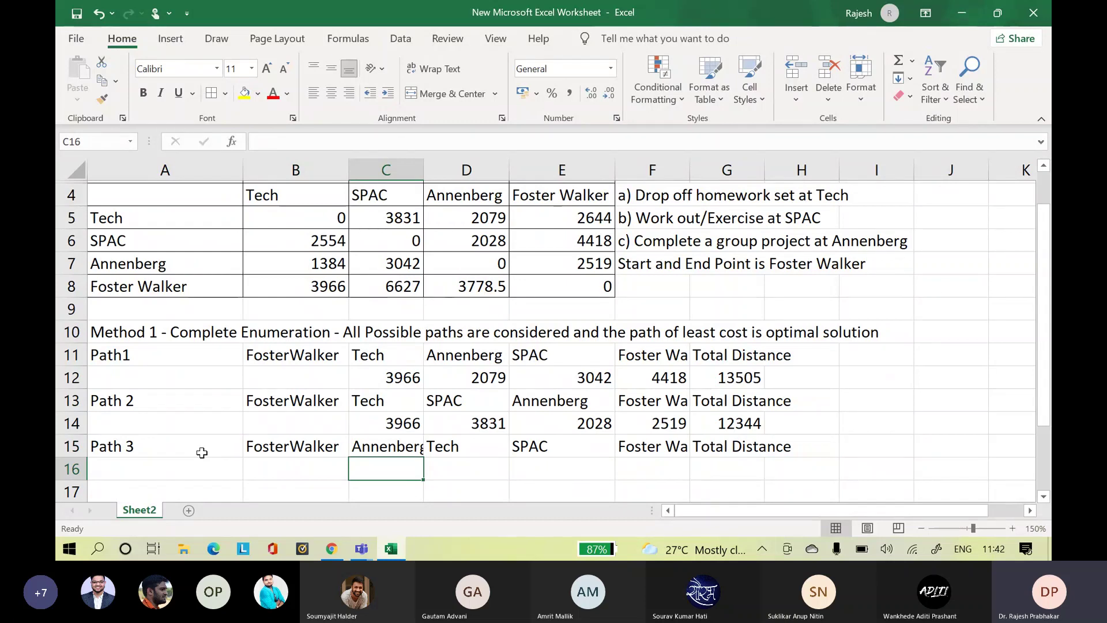
- Enter the first two Path 3 leg costs: 3778.5 in C16 under Annenberg and 1384 in D16 under Tech
text(3778)
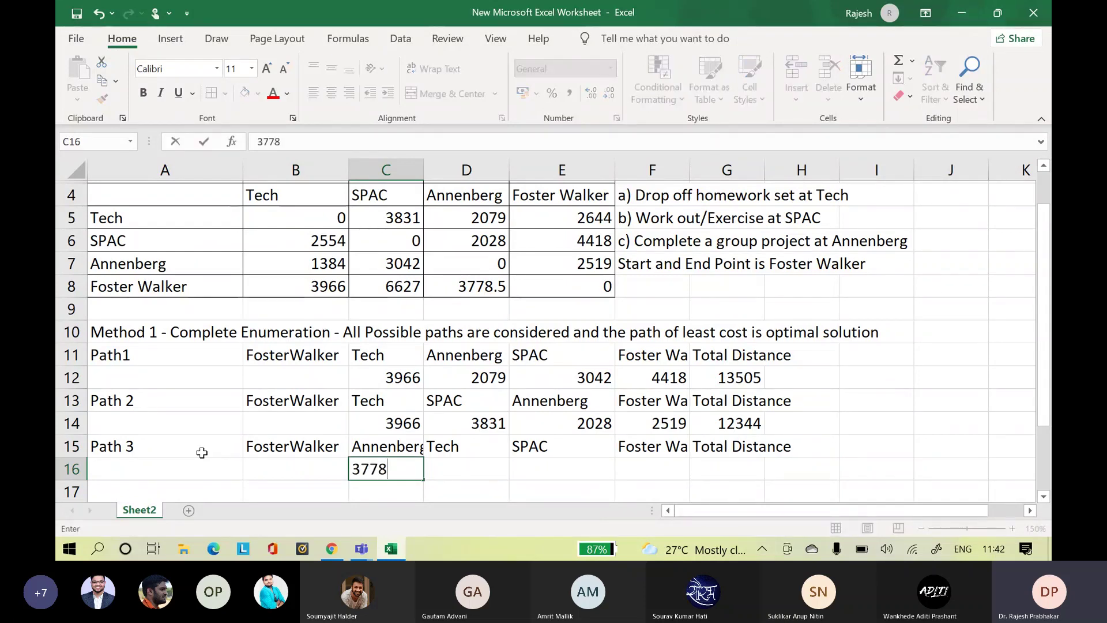
text(.5)
key(Tab)
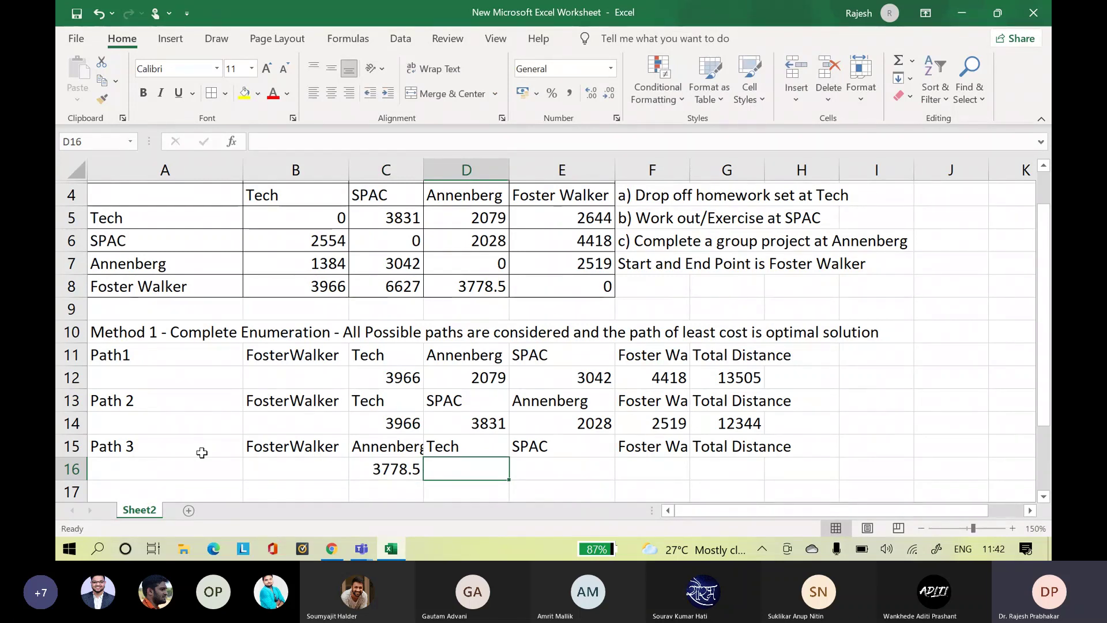
text(1)
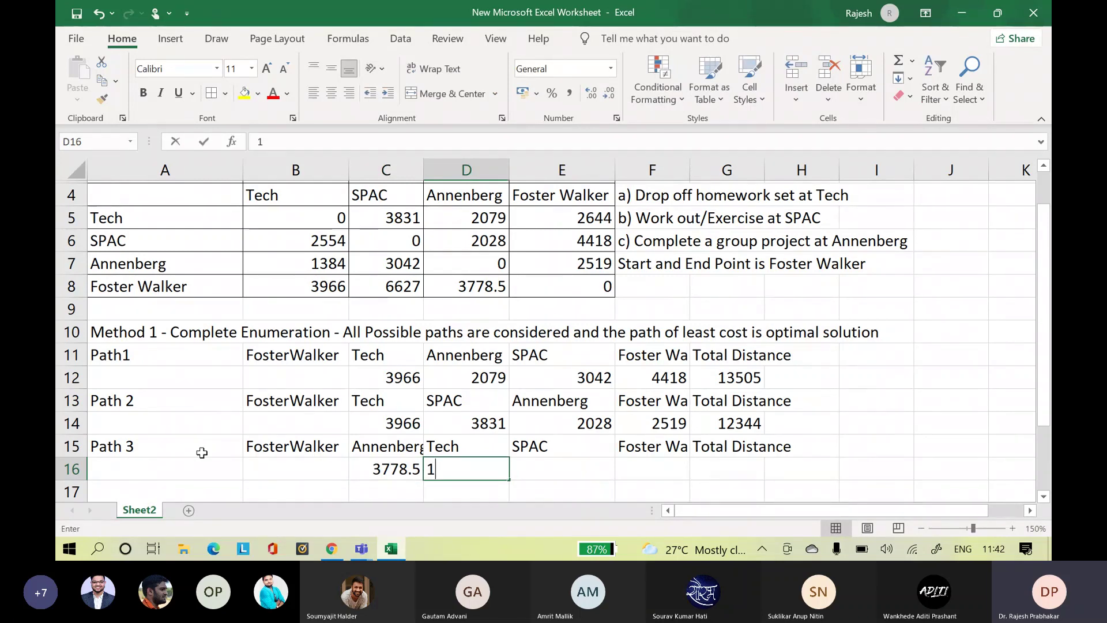
text(384)
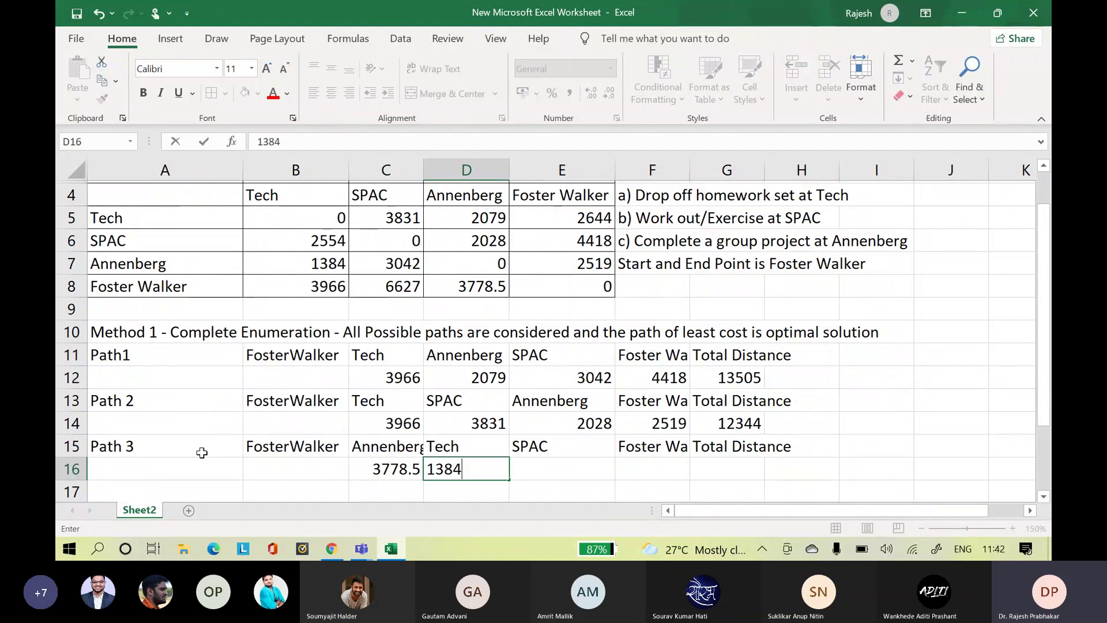
key(Tab)
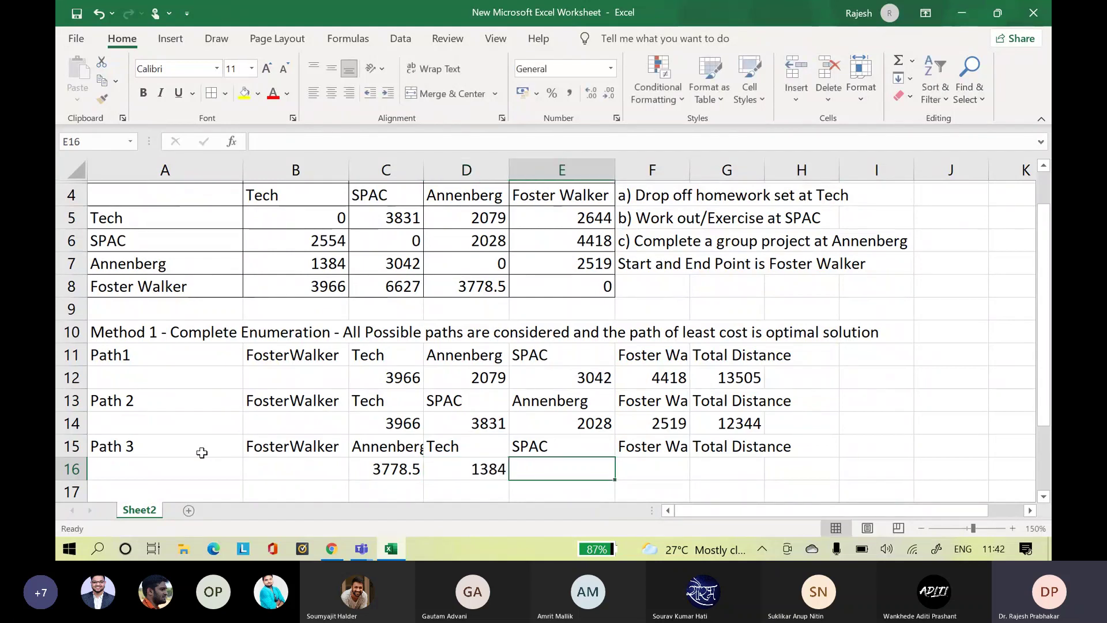
- Enter the remaining Path 3 leg costs: 3831 in E16 under SPAC and 4418 in F16 under Foster Walker
text(38)
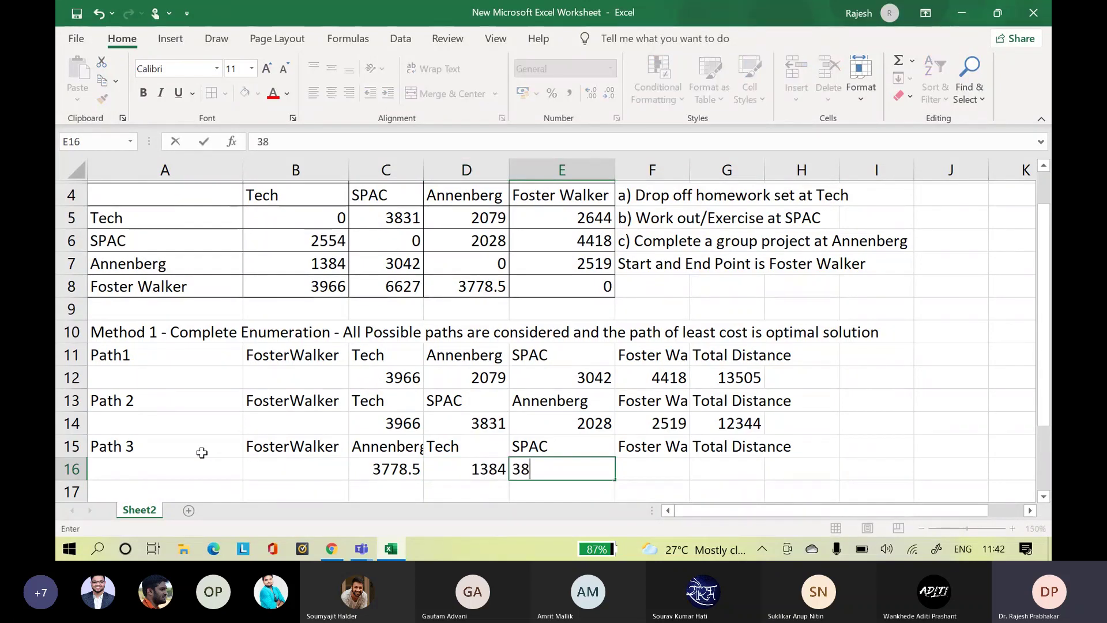
text(31)
key(Tab)
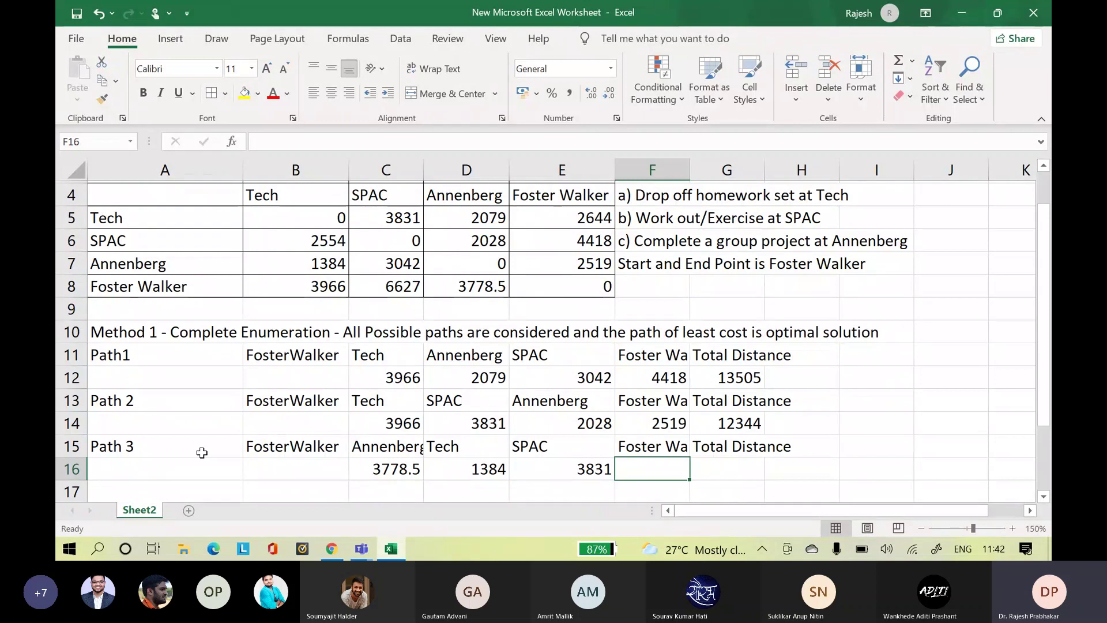
text(441)
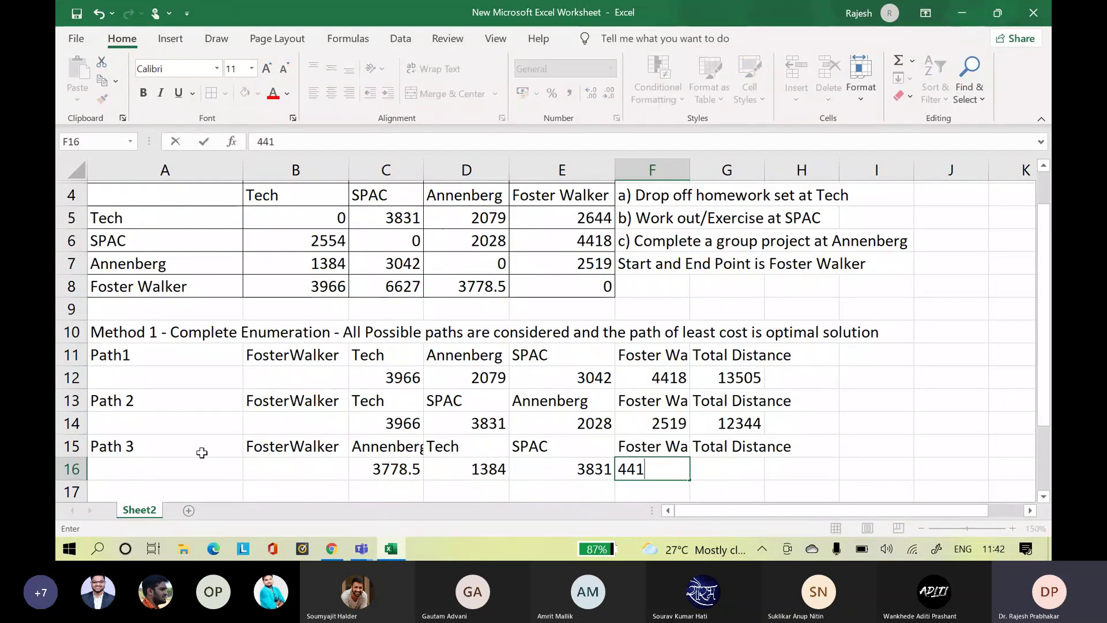
text(8)
key(Tab)
- Copy the Path 2 total from G14 into G16, pasting only the formula and number formatting, to total Path 3
click(734, 418)
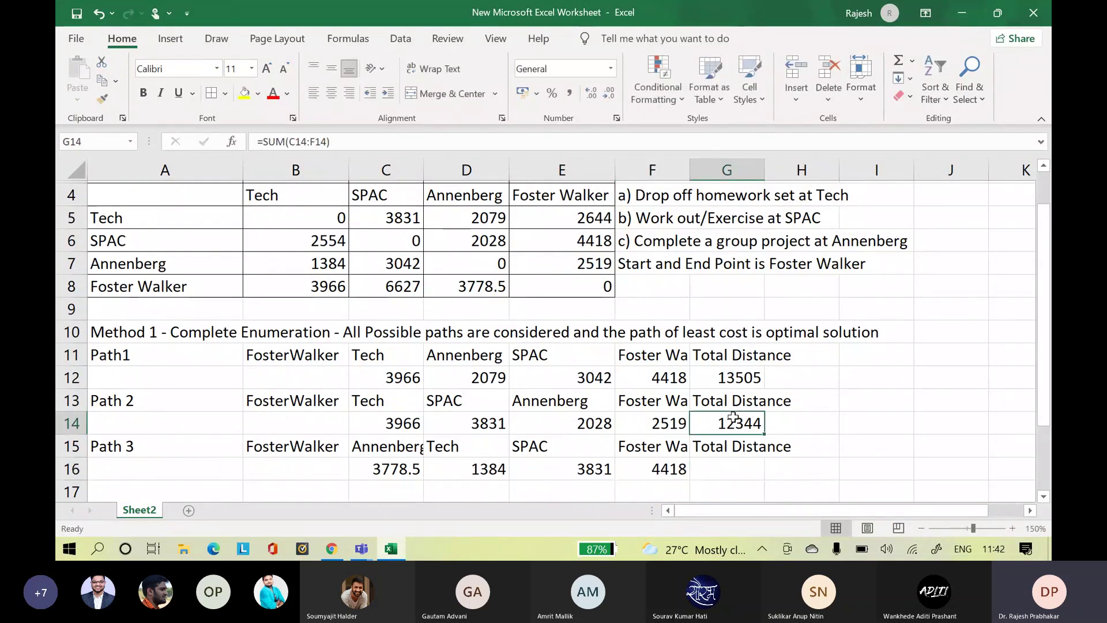
key(ctrl+c)
click(727, 469)
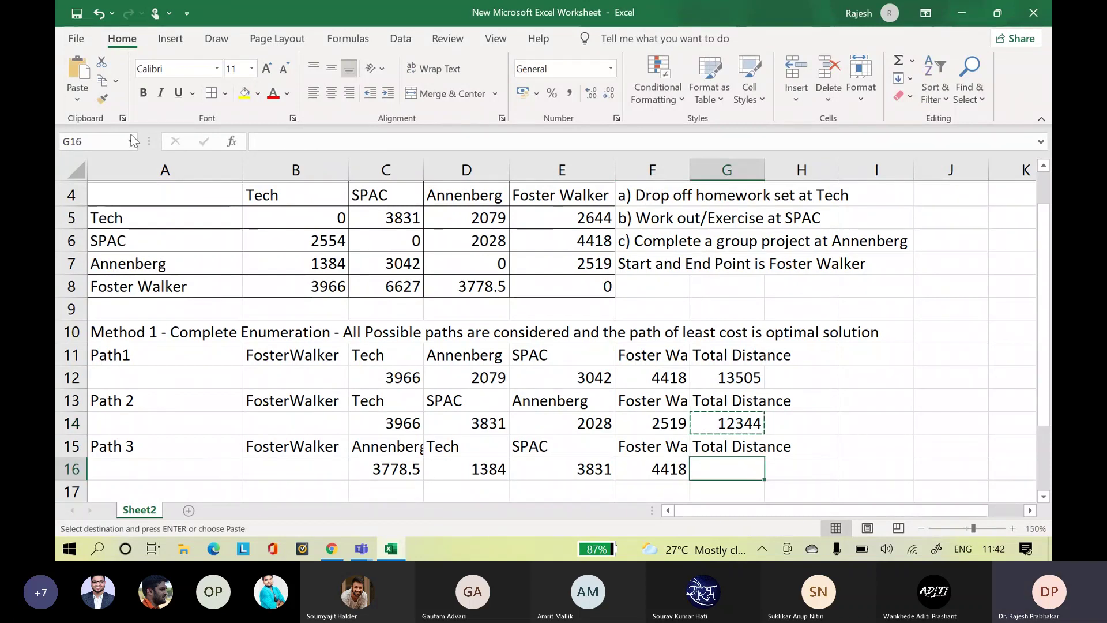
click(74, 92)
click(119, 144)
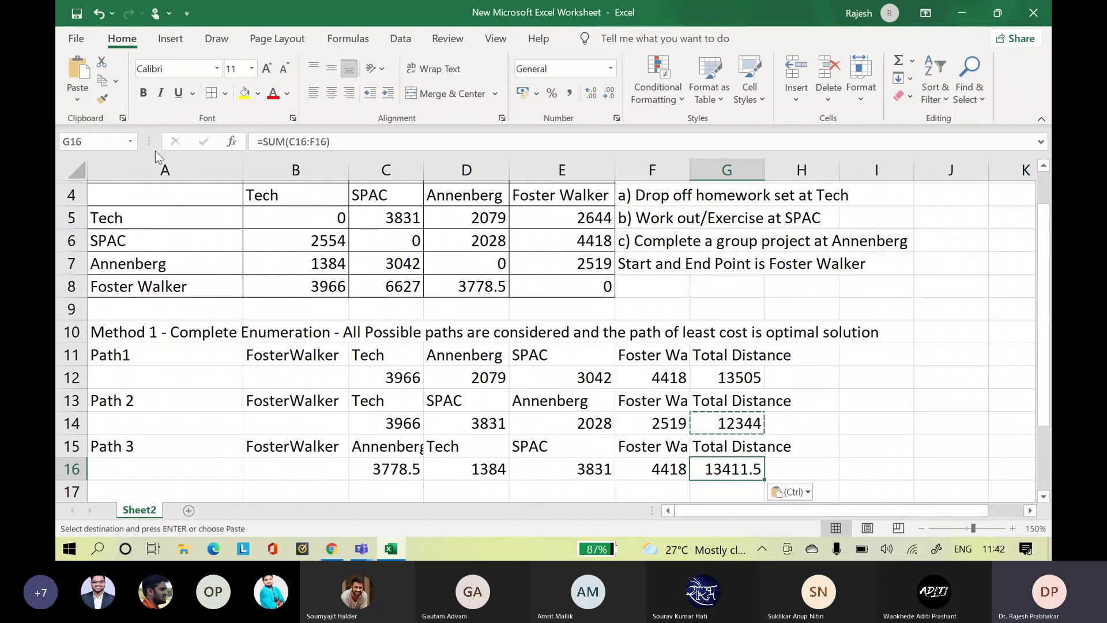
click(948, 403)
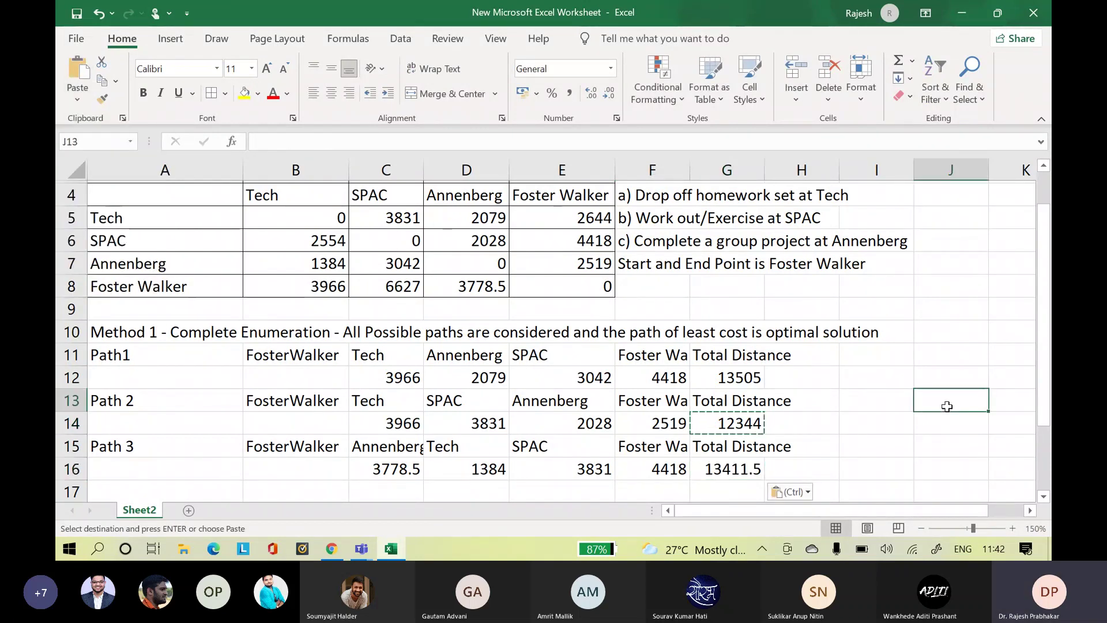
key(Escape)
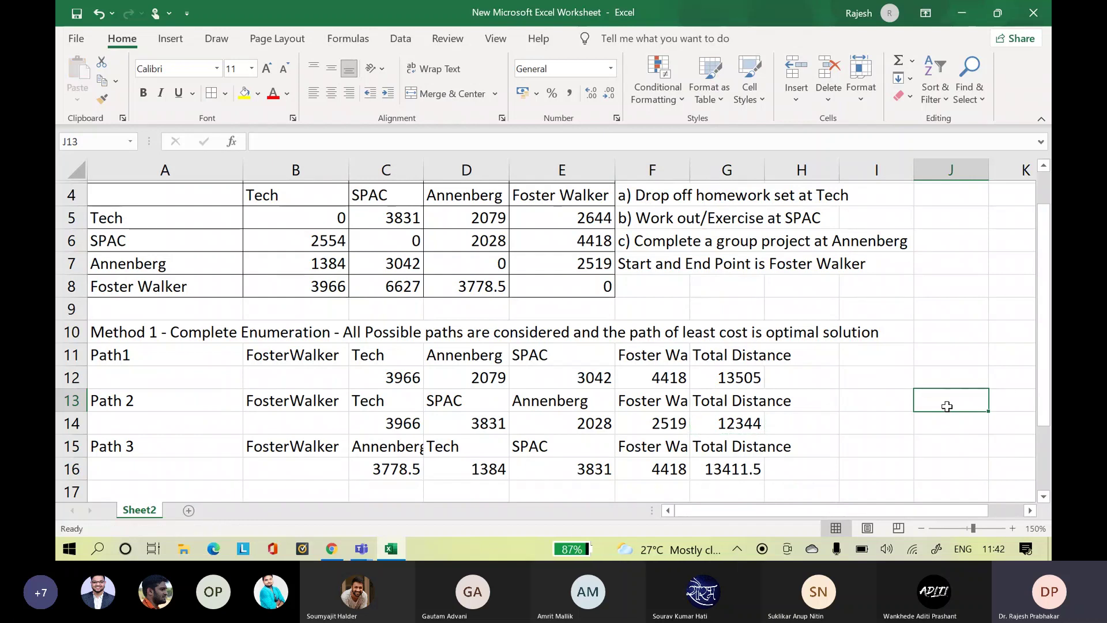
- Start the fourth route in row 17 with "Path 4" in A17, "FosterWalker" in B17 and "Annenberg" in C17
key(Down)
key(Down)
key(Down)
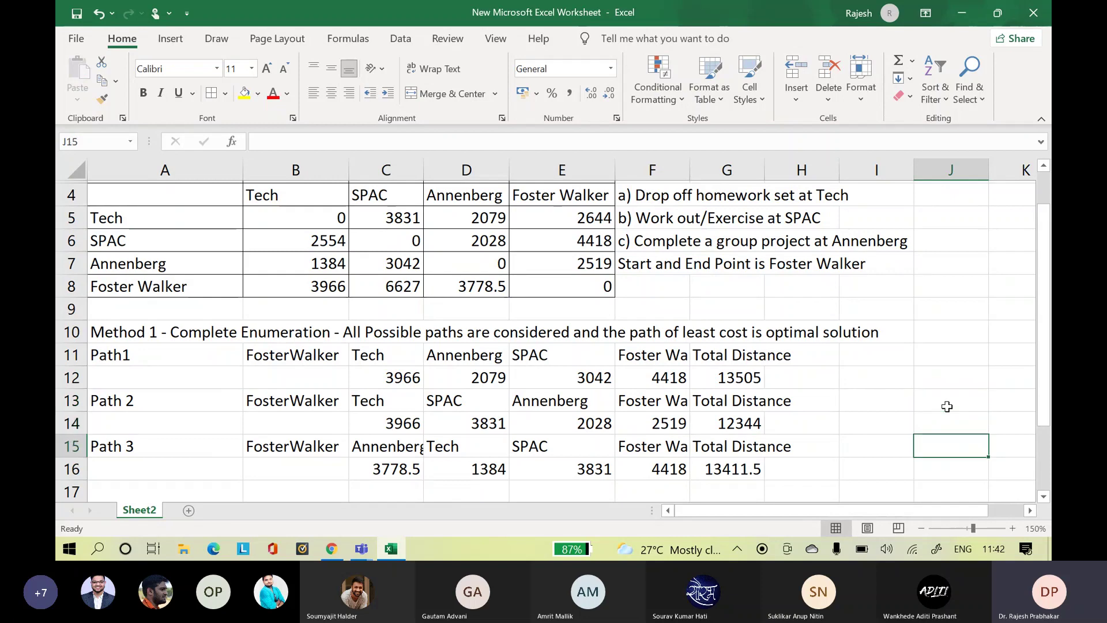
key(Down)
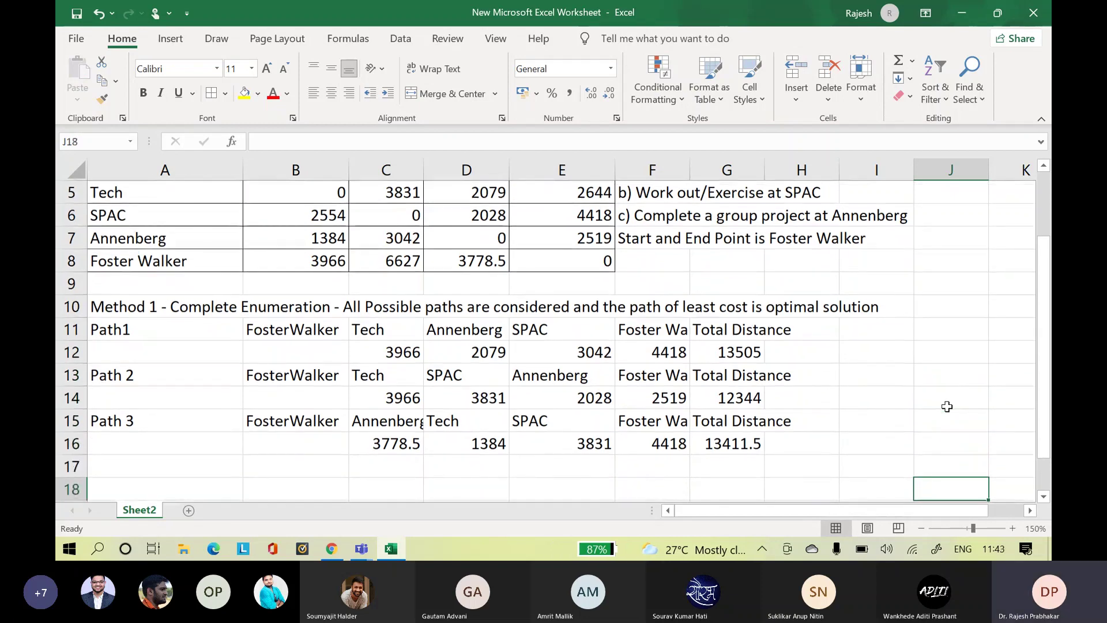
click(178, 458)
text(Path 4)
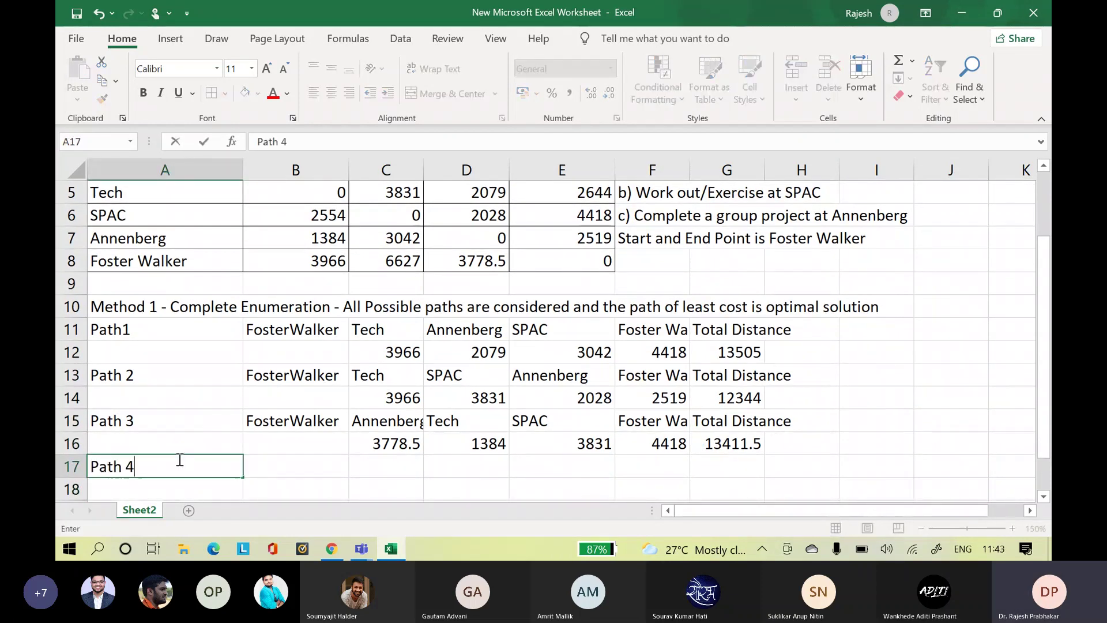
key(Tab)
text(FosterWalker)
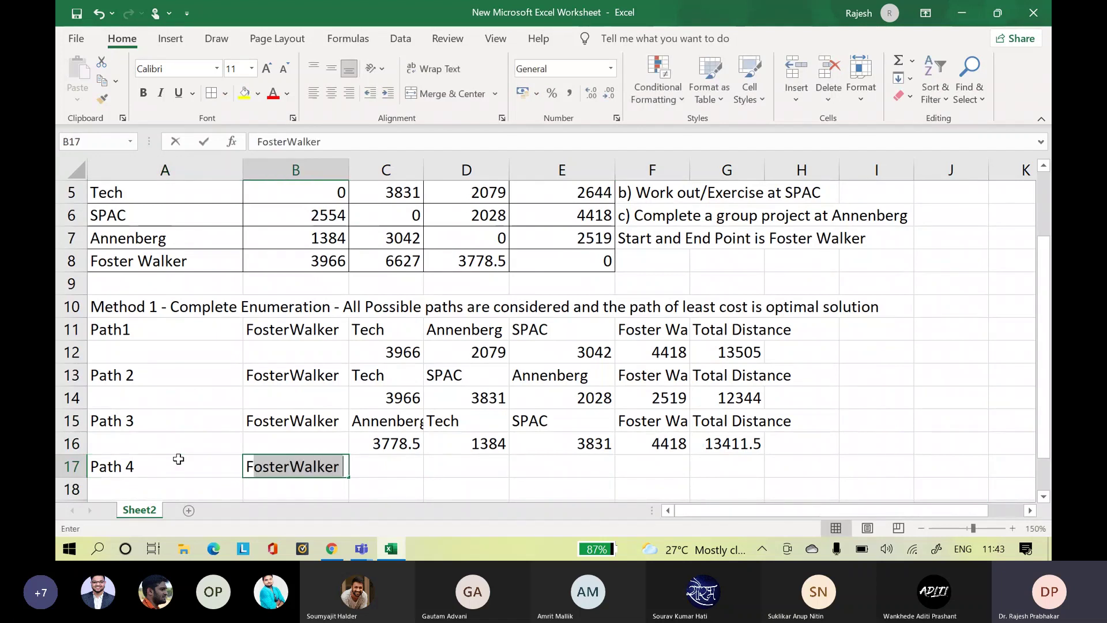
key(Tab)
text(Annenberg)
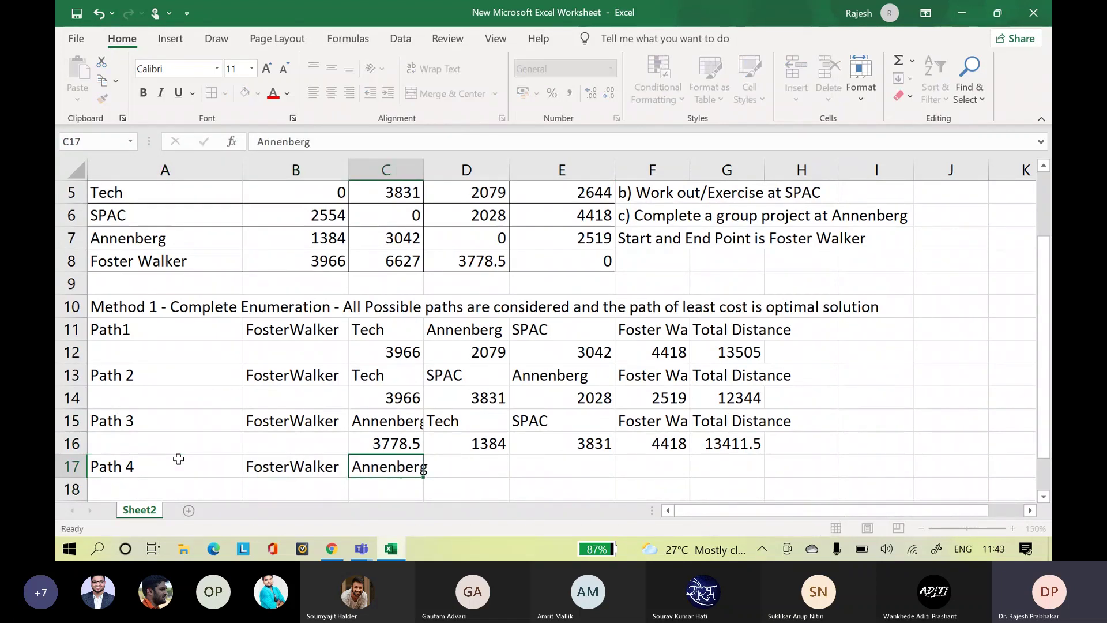
- Continue the Path 4 stops in row 17 with SPAC in D17 and Tech in E17
key(Tab)
text(SPAC)
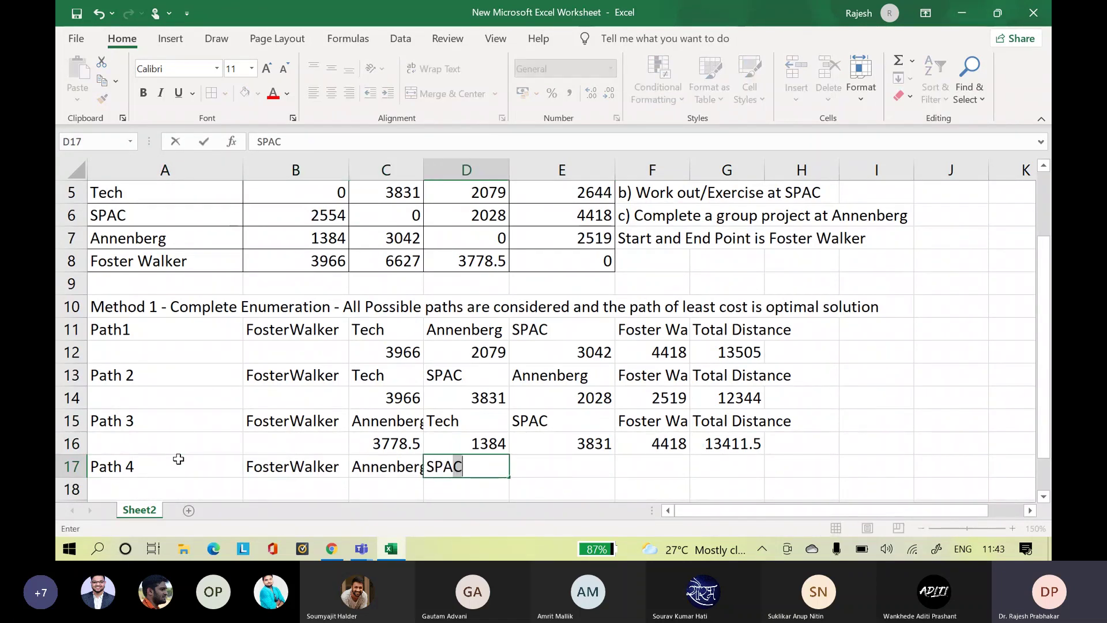
key(Tab)
text(Te)
key(Tab)
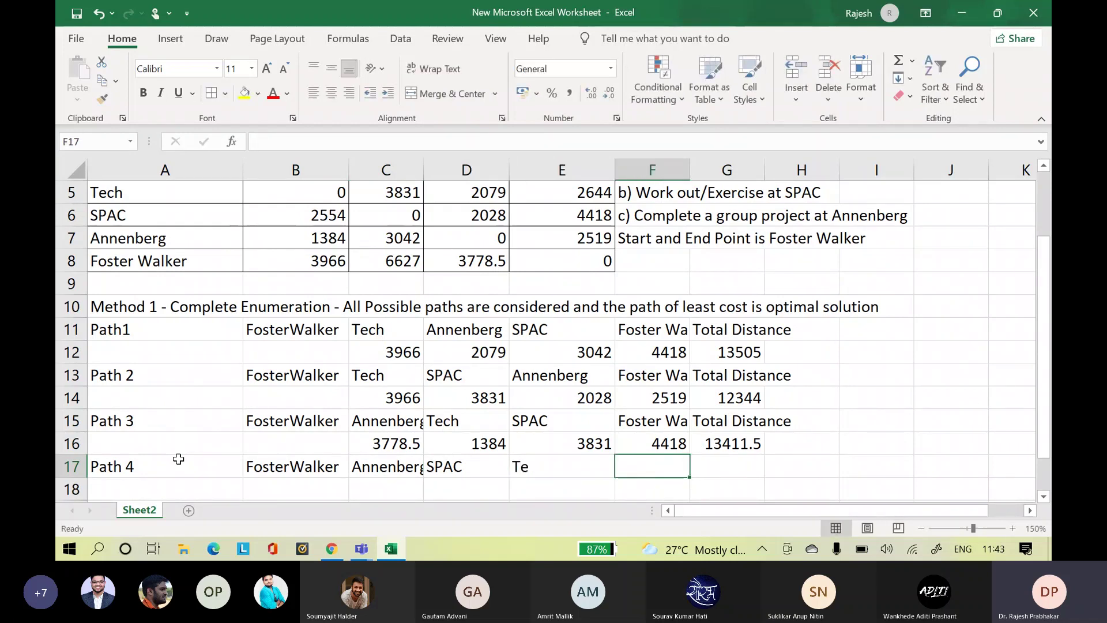
key(Left)
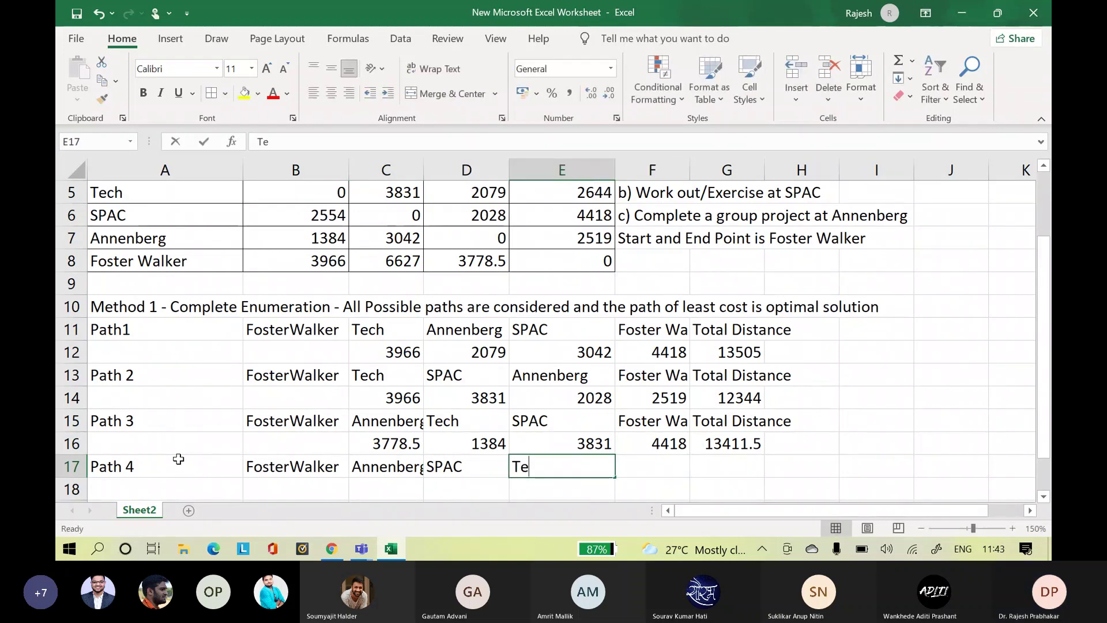
text(Tech)
key(Tab)
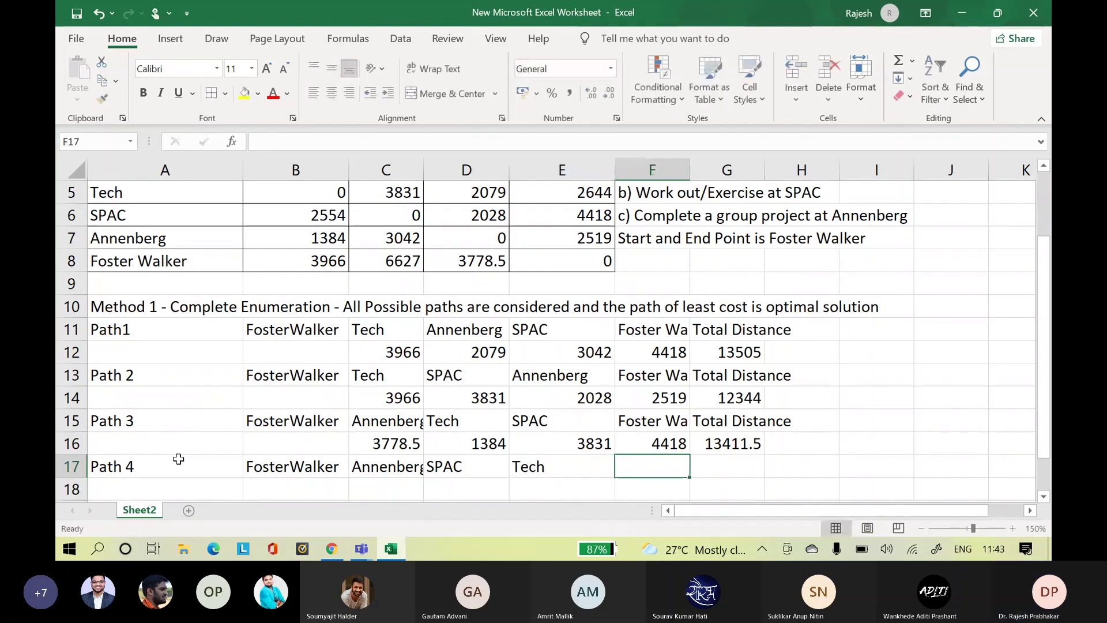
- Finish the Path 4 header row with Foster Walker in F17 and Total Distance in G17
text(Foster Walker)
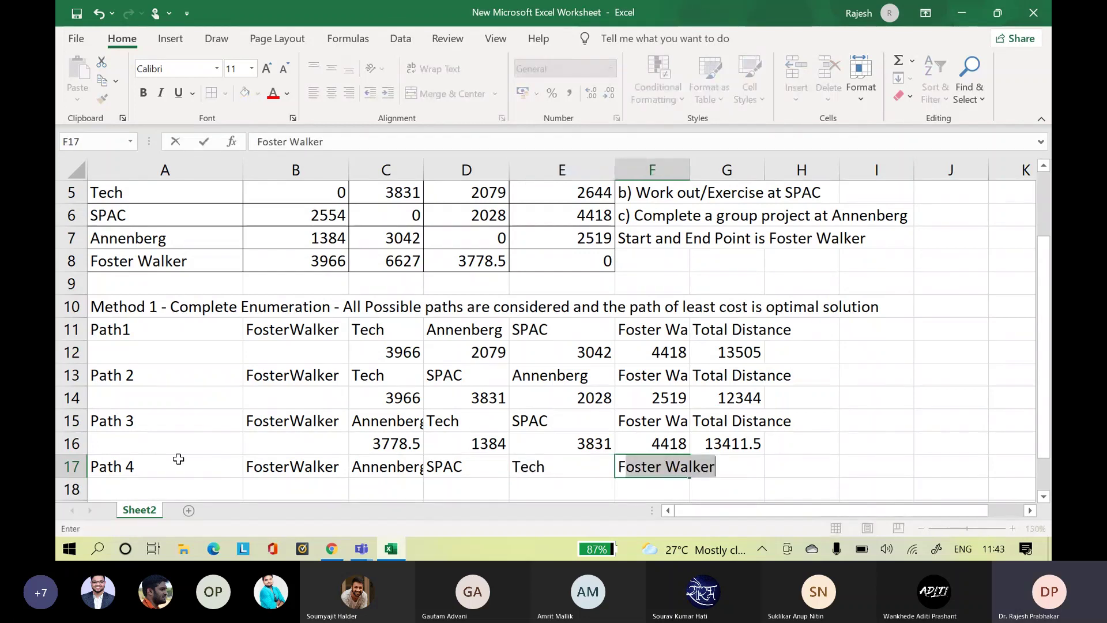
key(Tab)
text(Total)
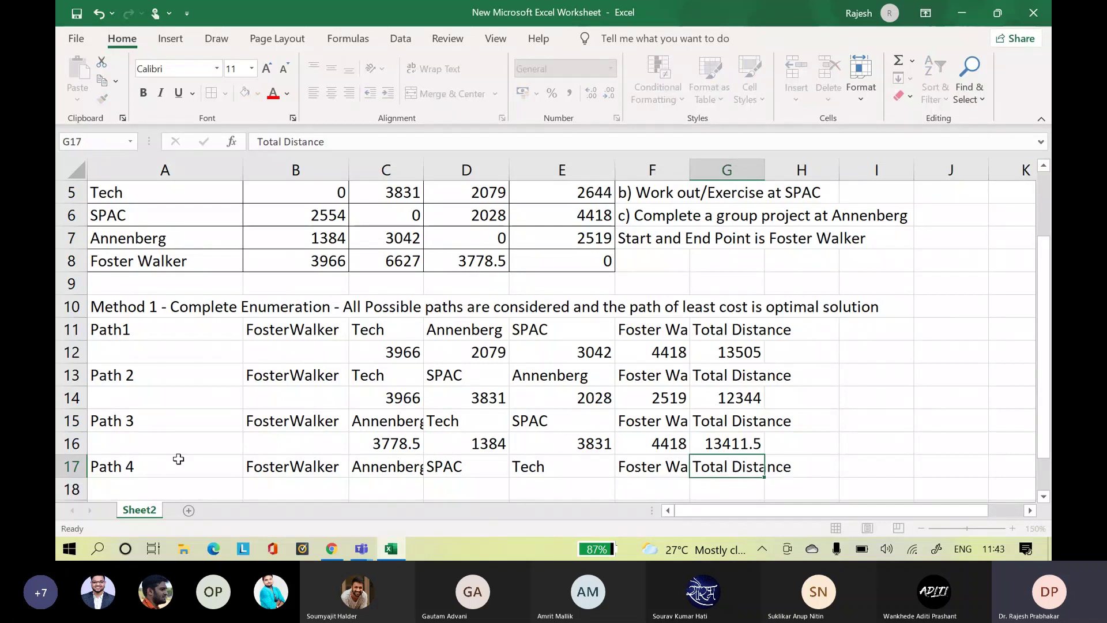
key(Return)
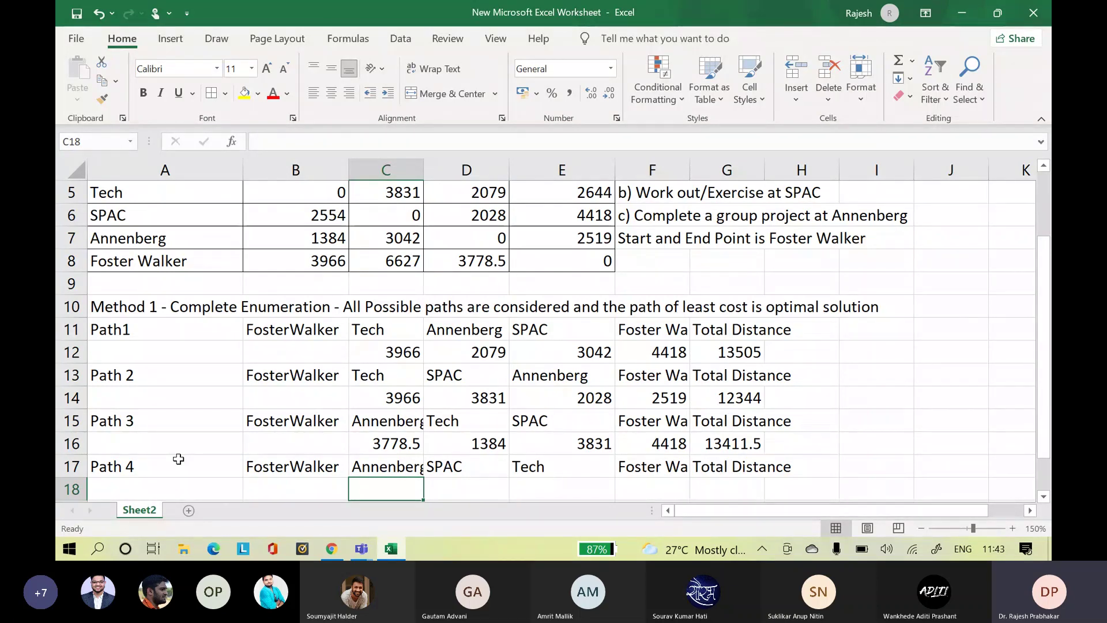
- Enter the first two Path 4 leg distances, 3788.5 in C18 and 3042 in D18
text(3)
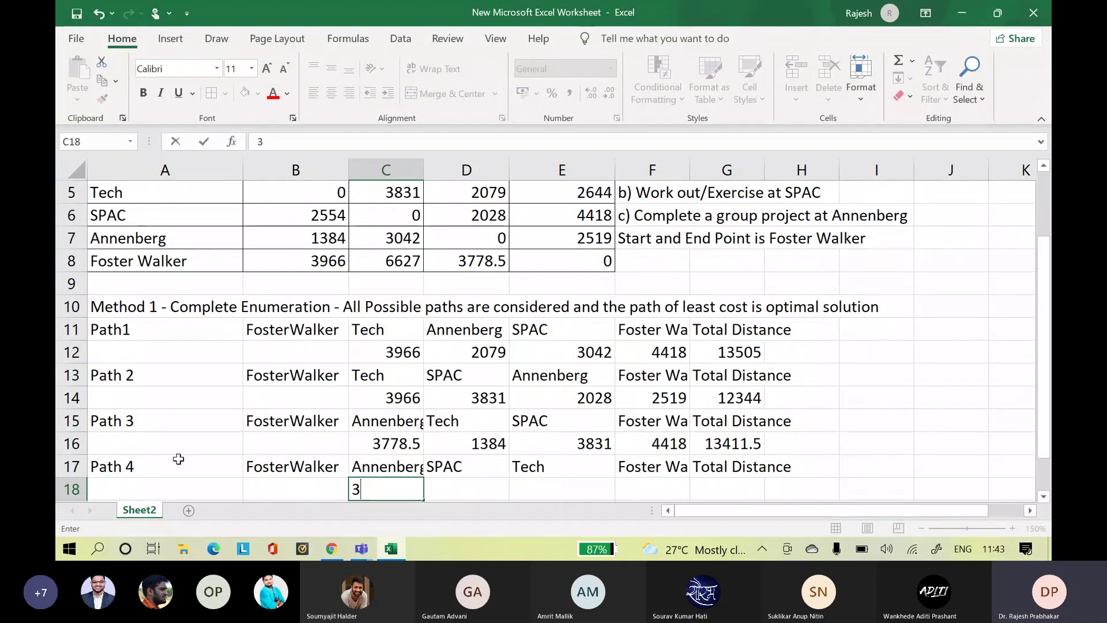
text(788.)
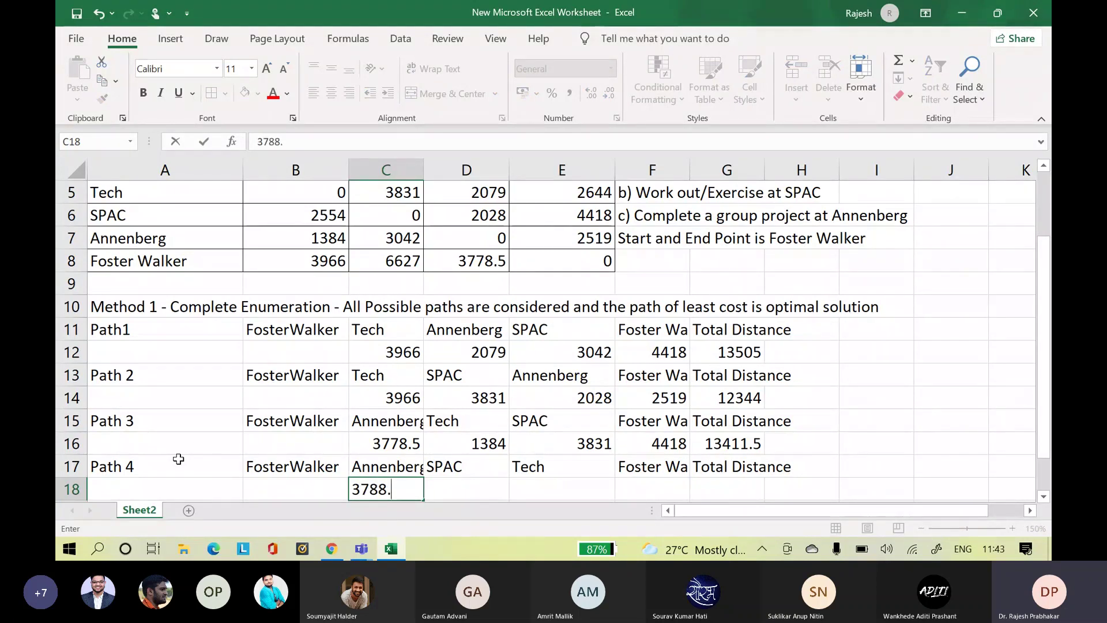
text(5)
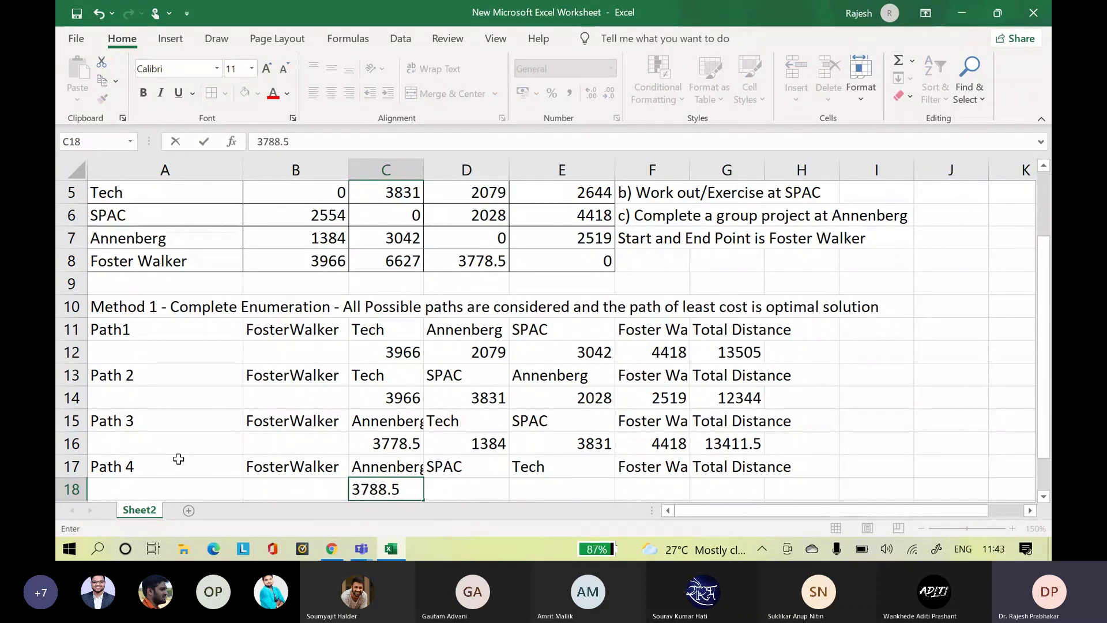
key(Tab)
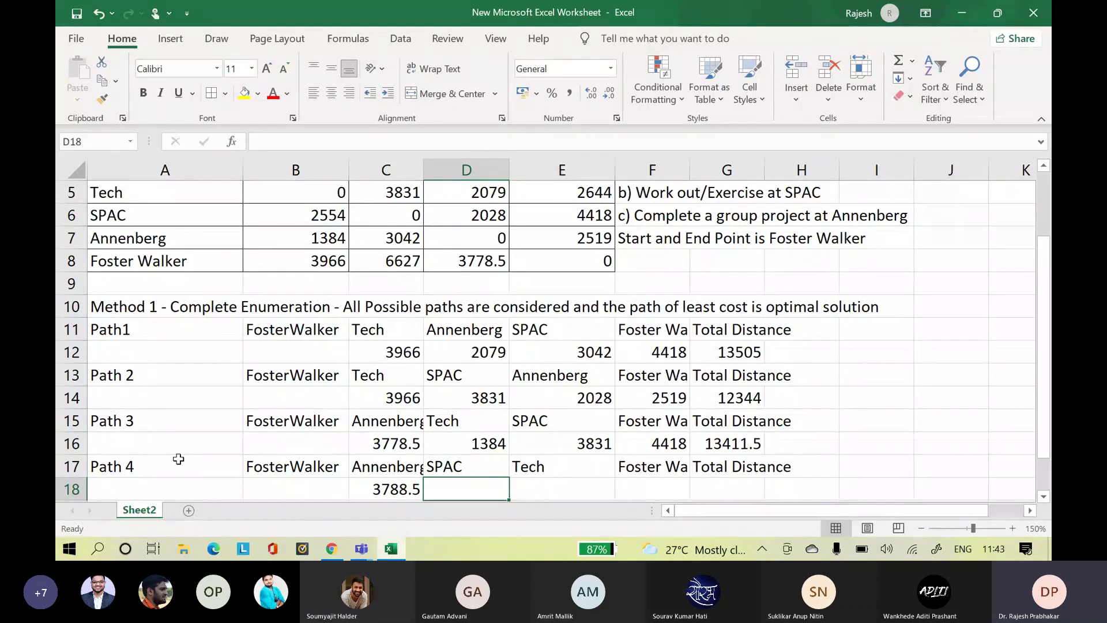
text(304)
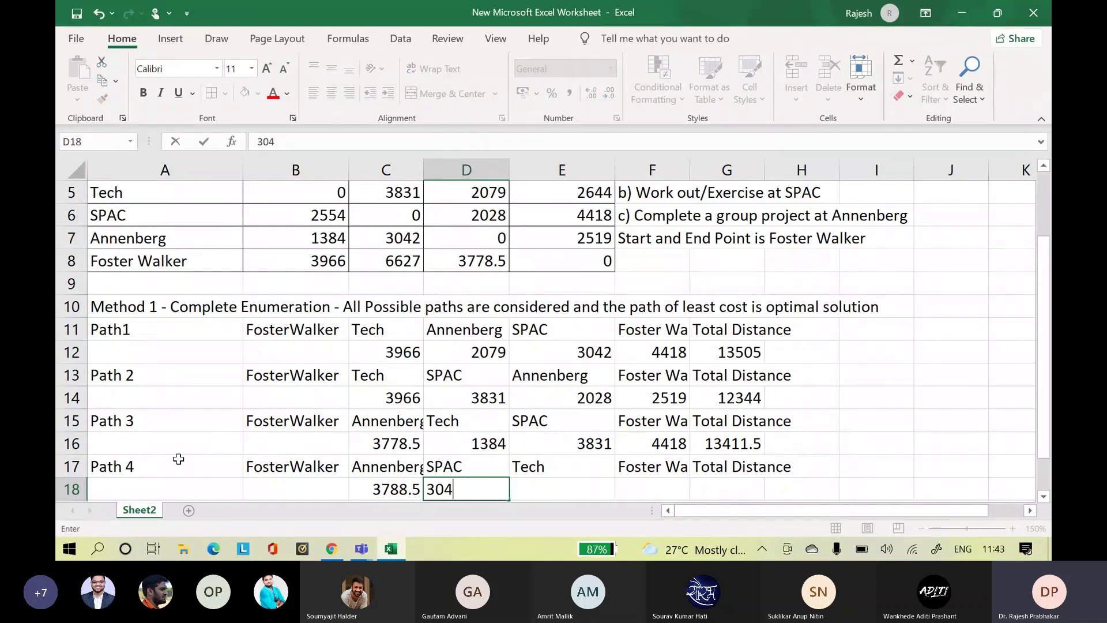
text(2)
key(Tab)
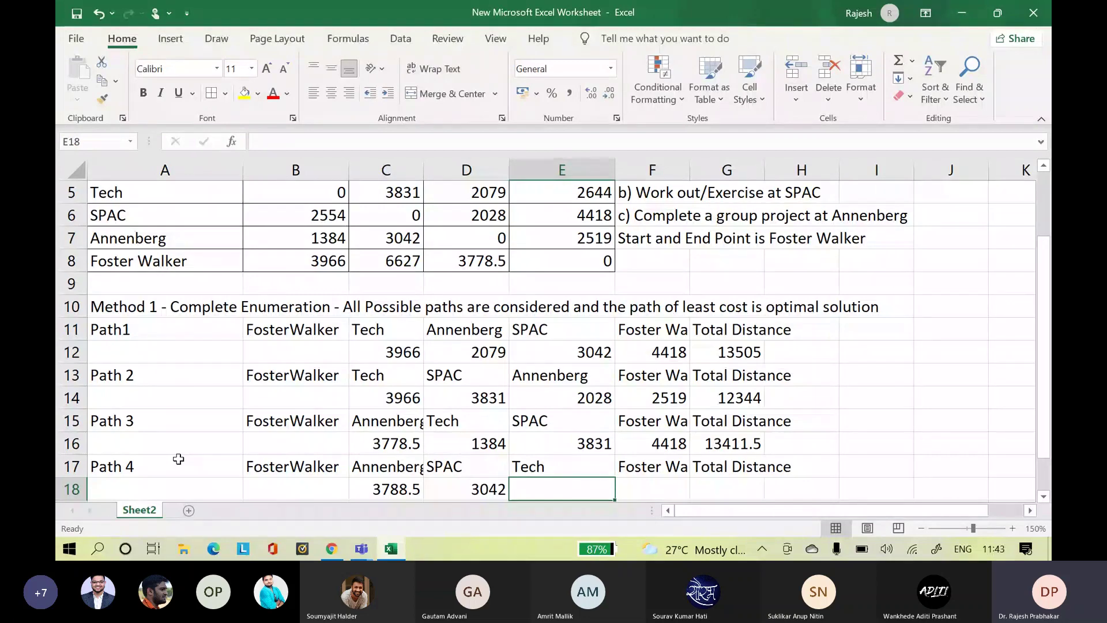
- Enter the remaining Path 4 leg distances, 2554 in E18 and 2644 in F18
text(255)
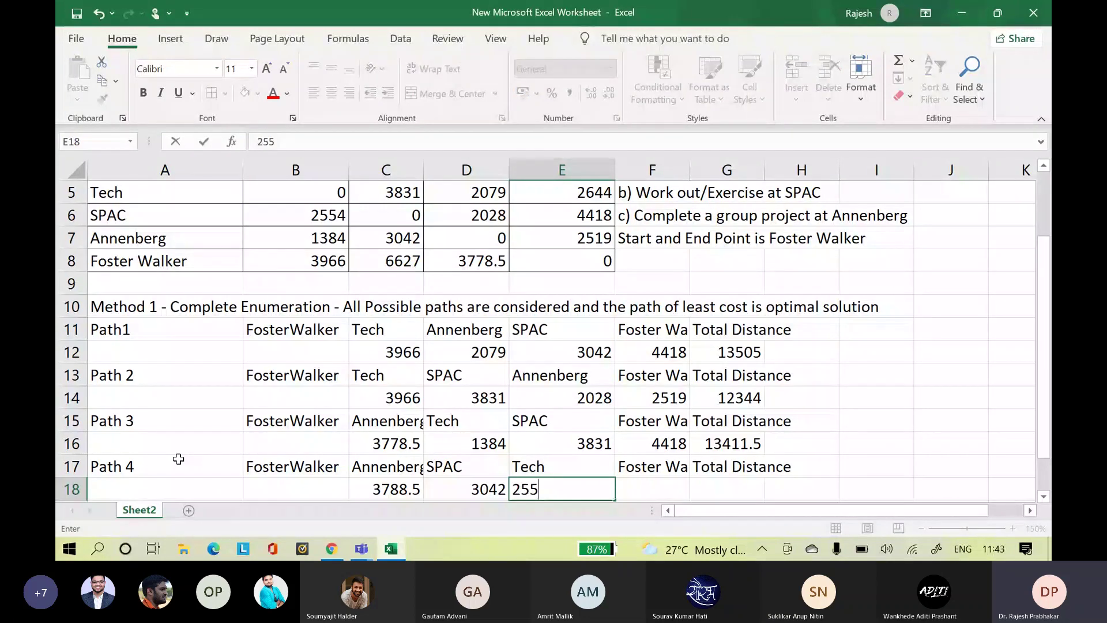
text(4)
key(Tab)
text(2644)
key(Tab)
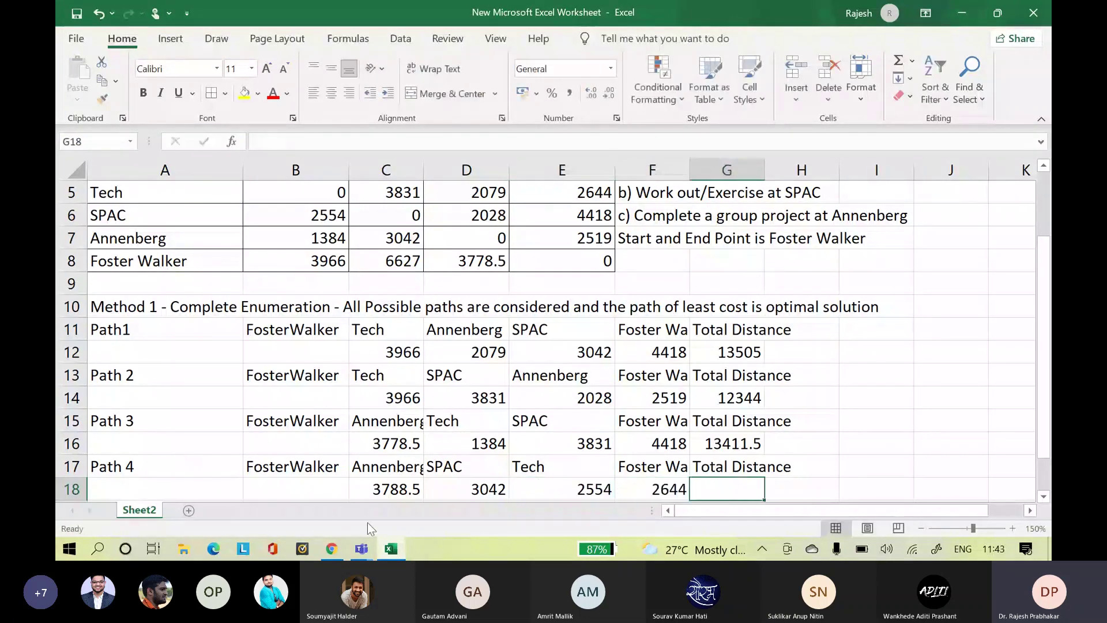
- Copy the Path 3 total distance formula from G16 and paste it with number formatting into G18 for Path 4
click(731, 445)
key(ctrl+c)
key(Down)
key(Down)
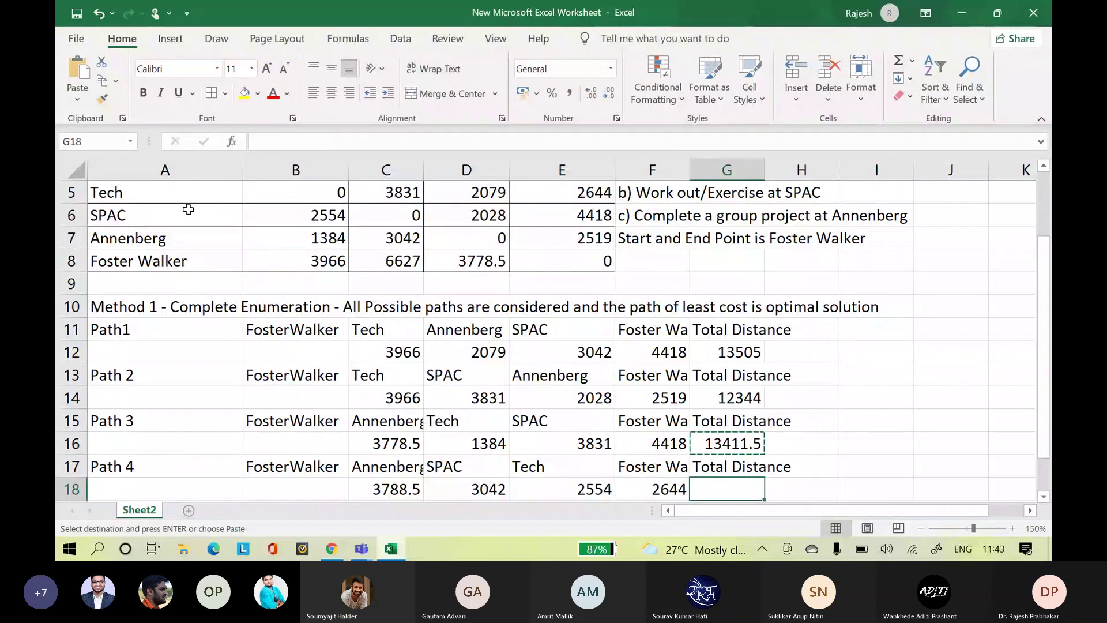
click(77, 95)
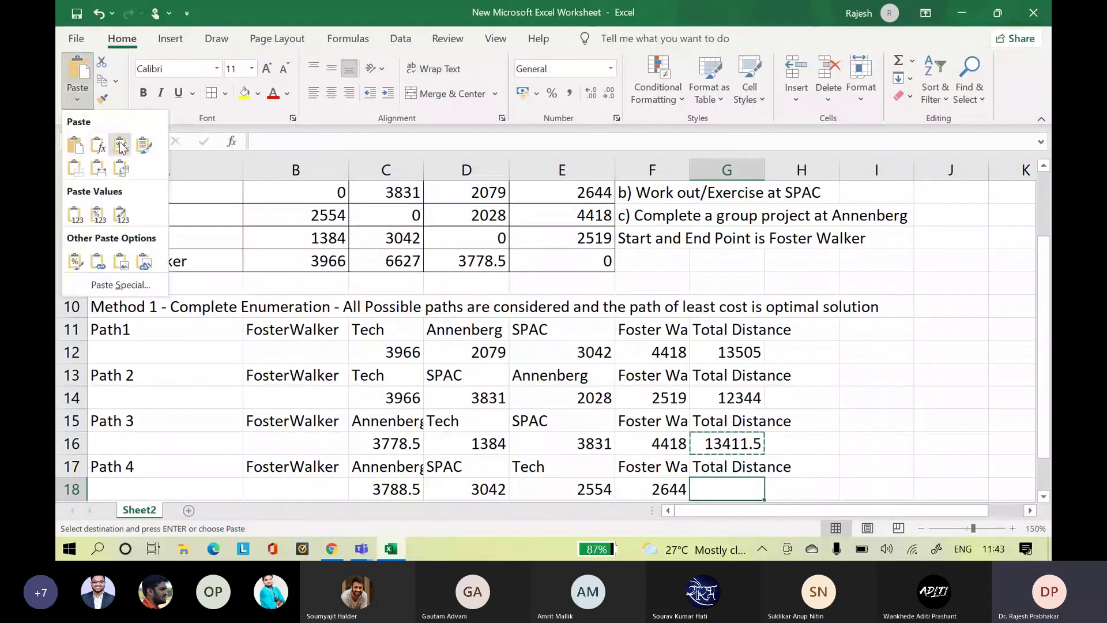
click(121, 147)
- Correct the FosterWalker to Annenberg distance of Path 4 in C18 to 3778.5
click(866, 430)
key(Down)
key(Down)
key(Down)
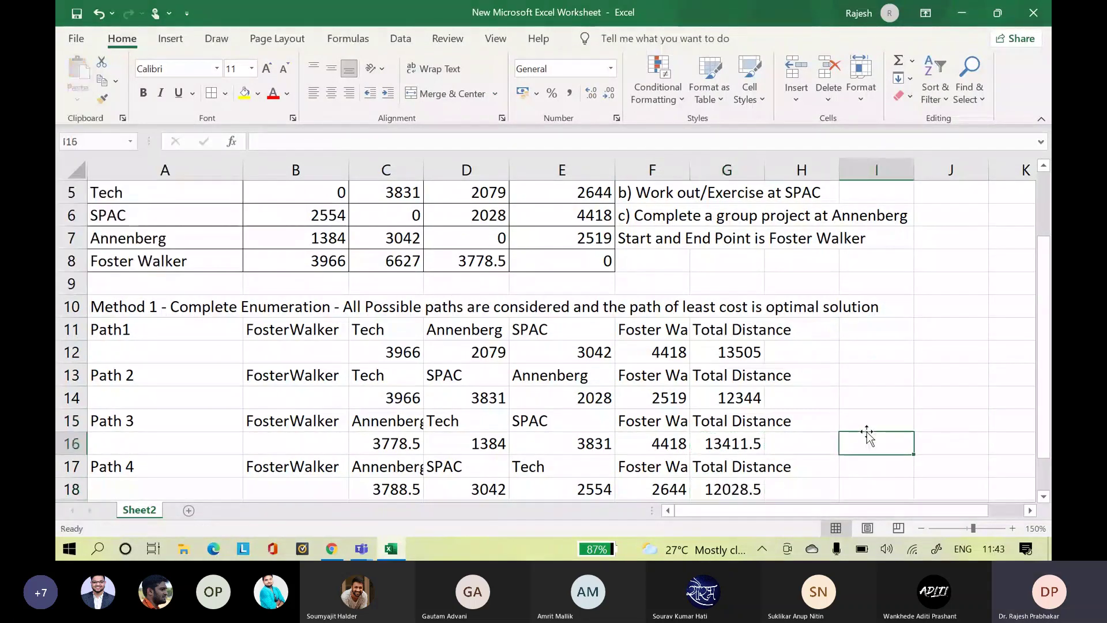
key(Down)
key(Down)
key(Down)
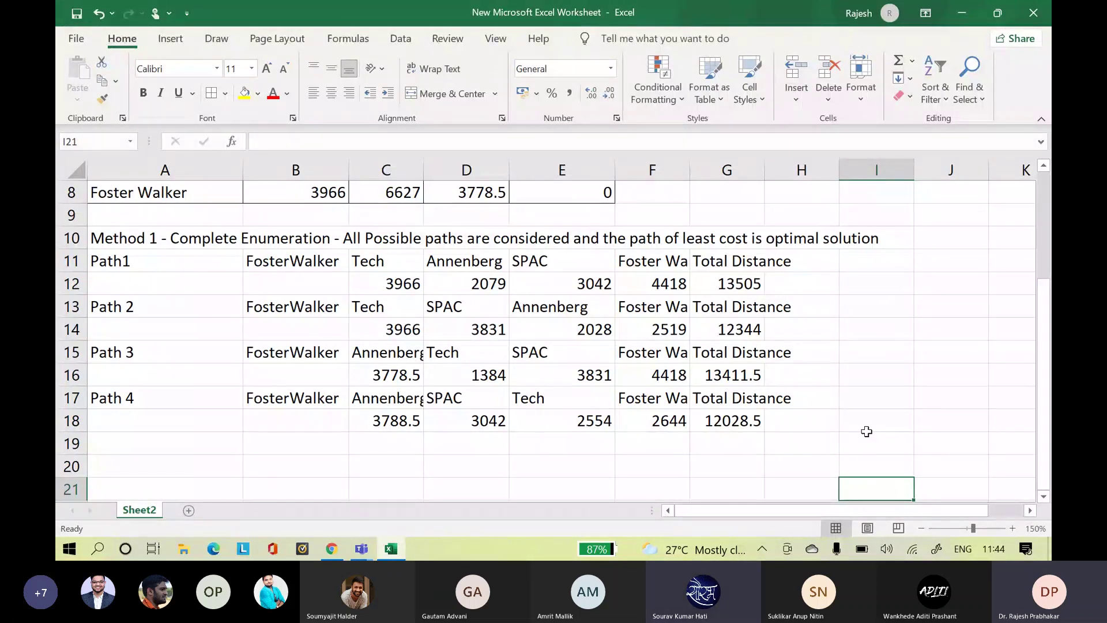
click(401, 412)
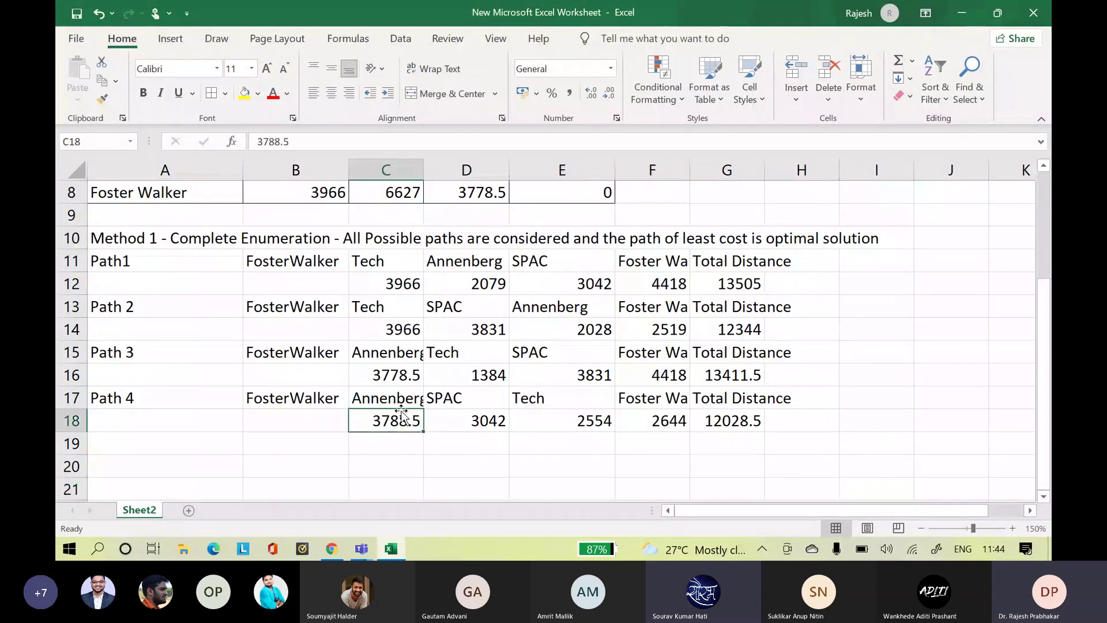
double_click(402, 413)
key(BackSpace)
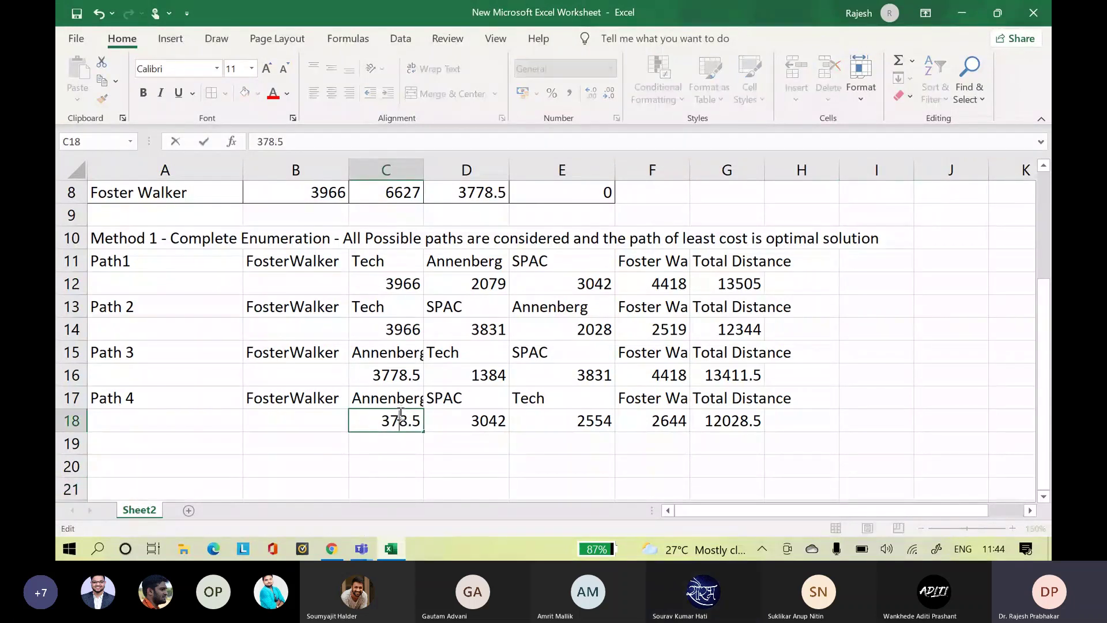
text(7)
click(465, 488)
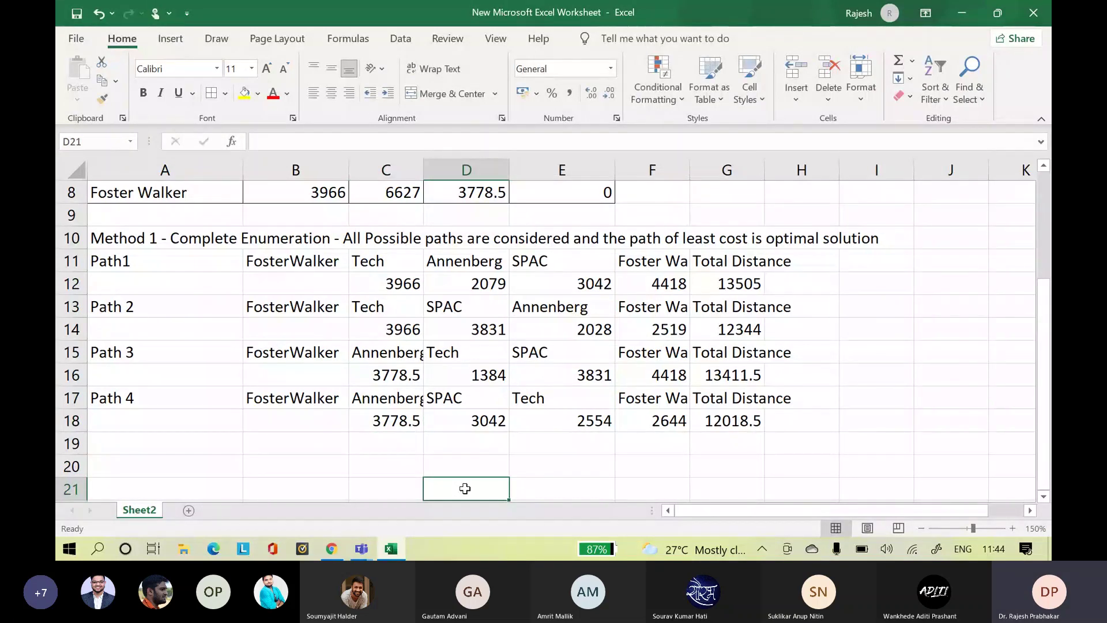
- Label cell A19 as Path 5
click(196, 442)
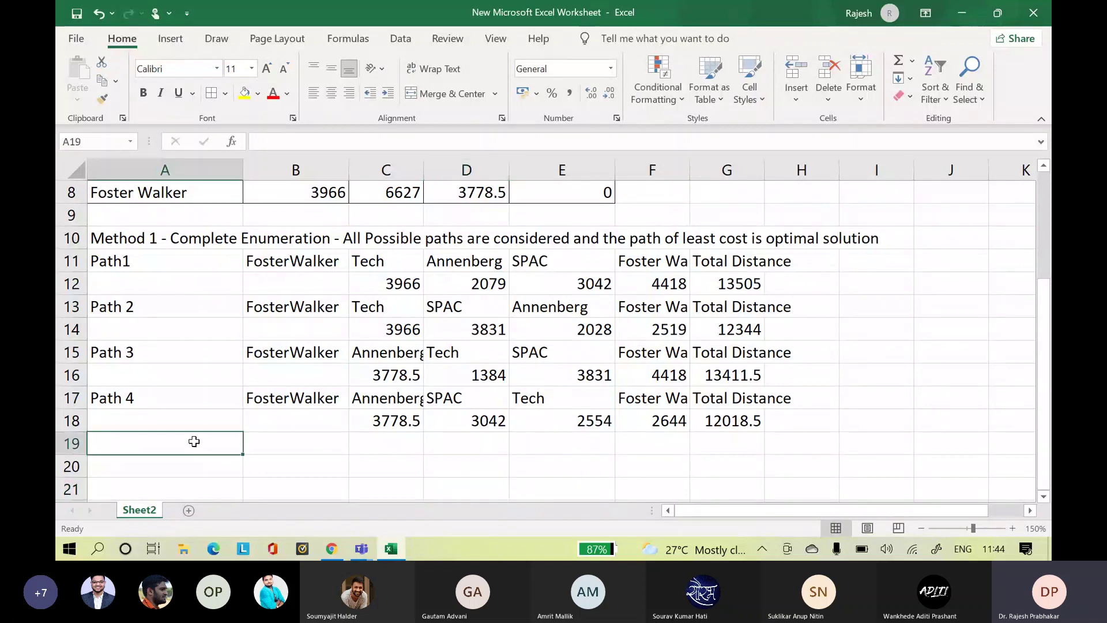
text(PAth )
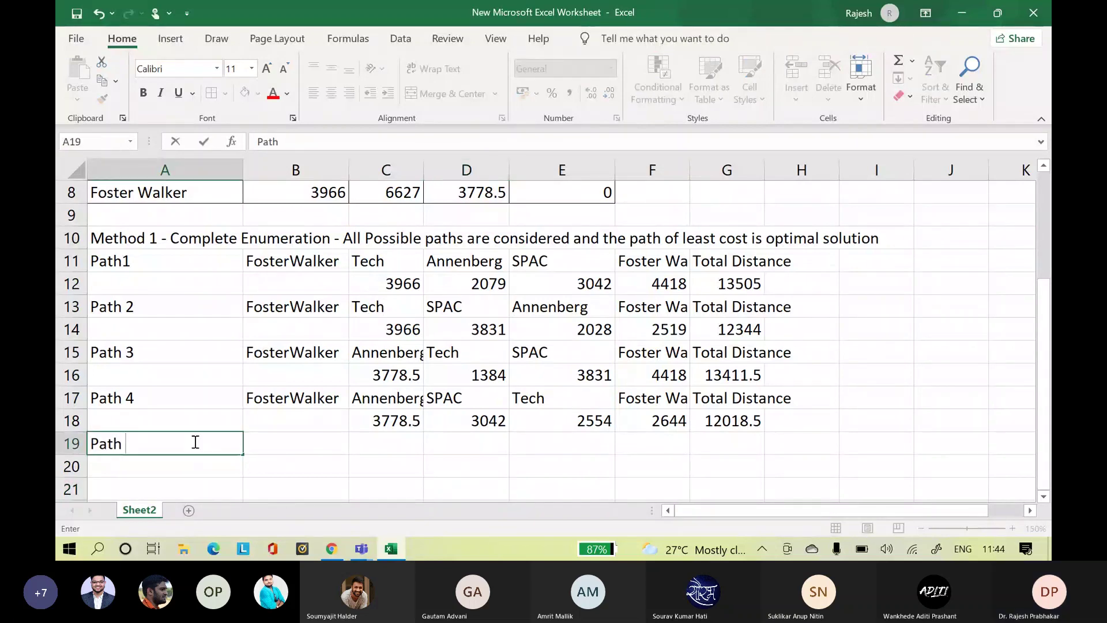
text(4)
key(Tab)
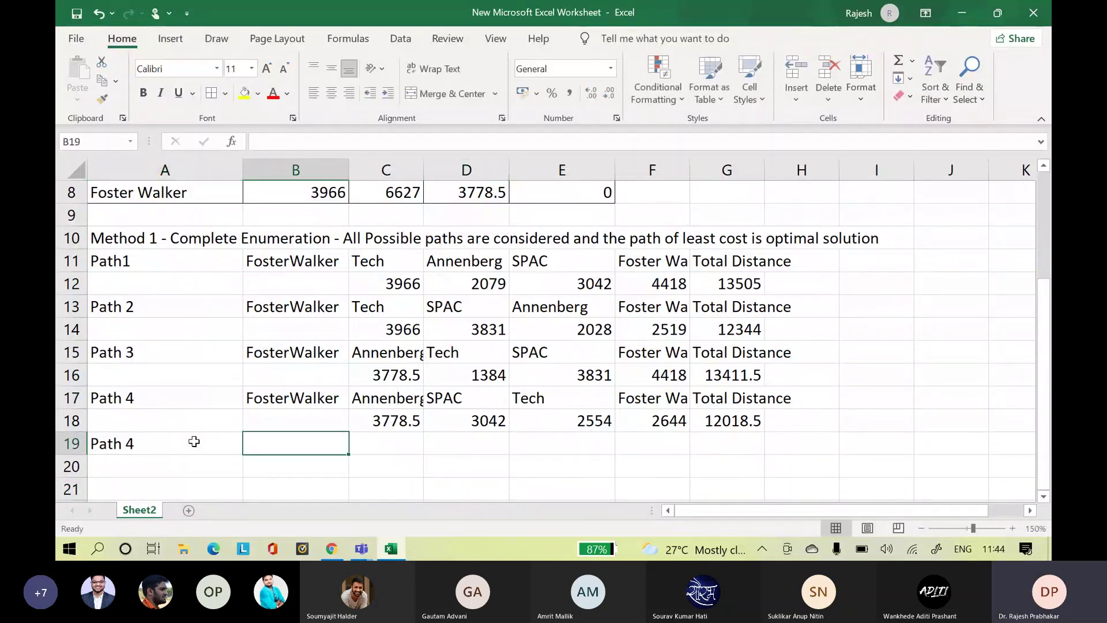
click(195, 442)
double_click(194, 442)
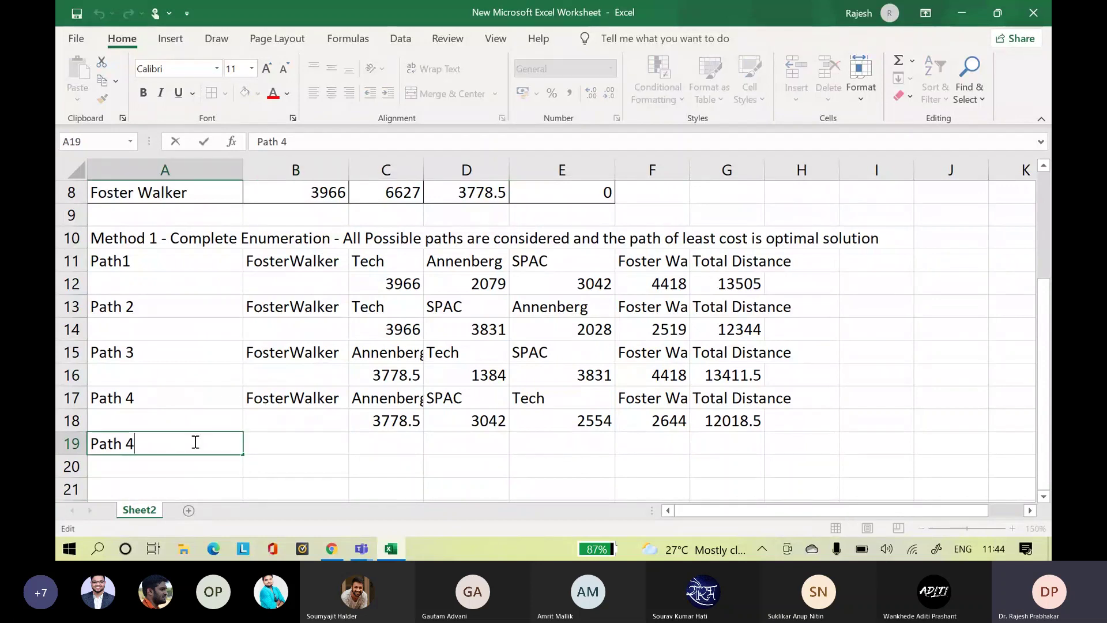
key(BackSpace)
key(BackSpace)
text(5)
- Fill the Path 5 stops in B19 to E19 with FosterWalker, SPAC, Annenberg and Tech
click(289, 440)
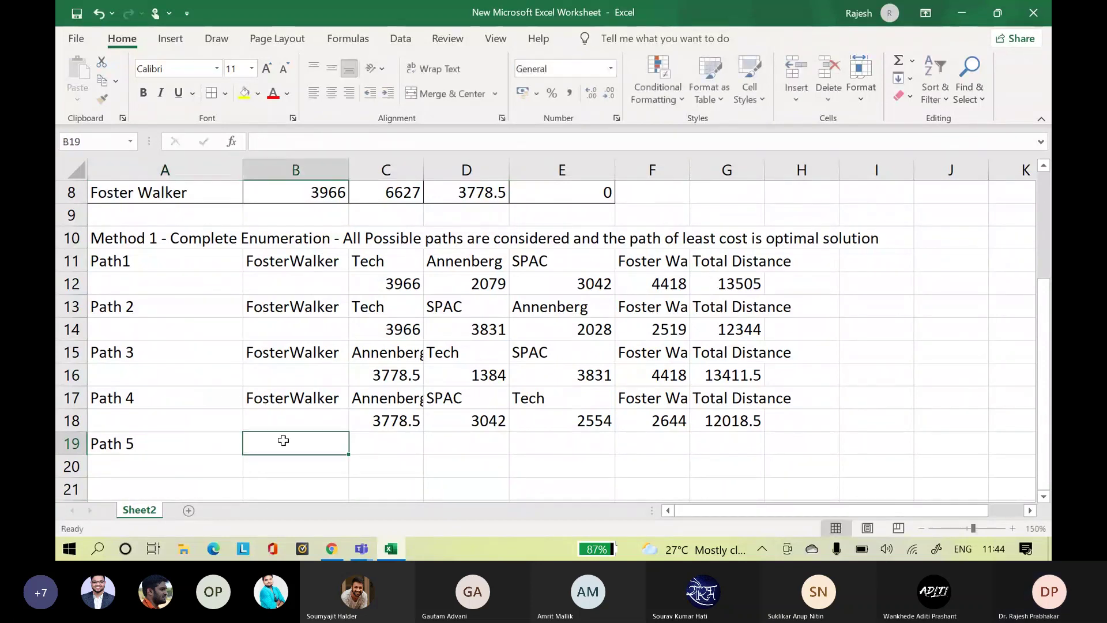
text(FosterWalker)
key(Tab)
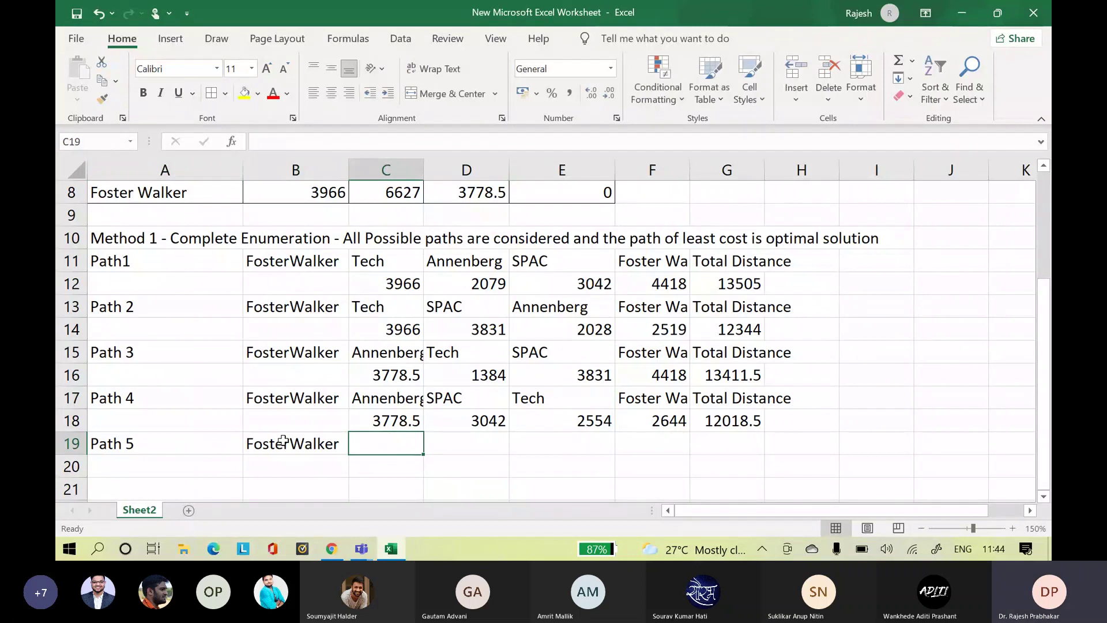
text(SPAC)
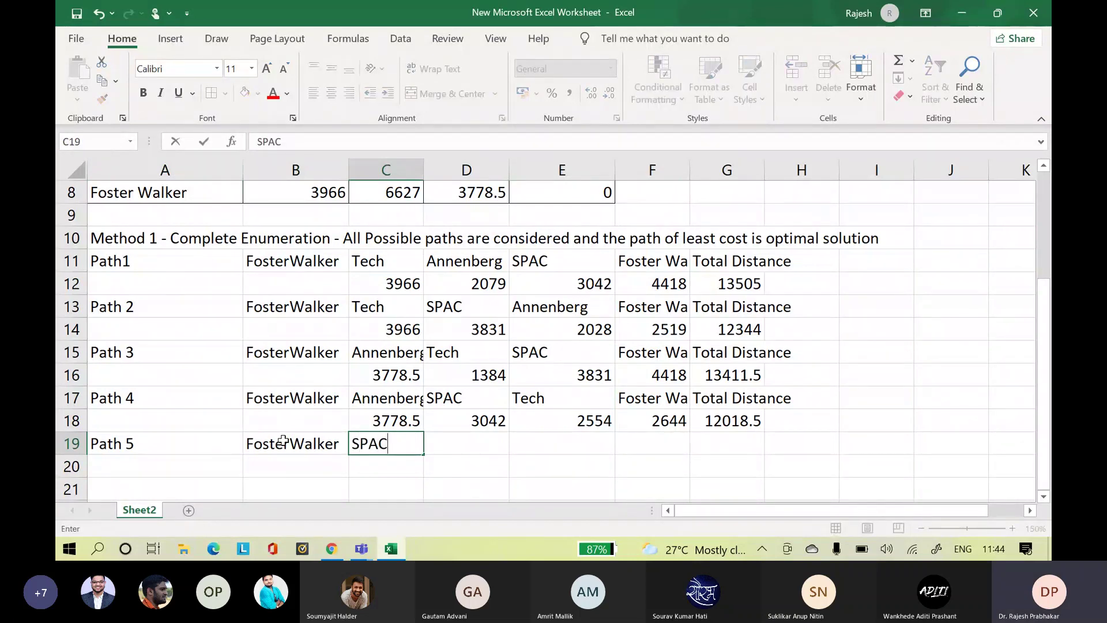
key(Tab)
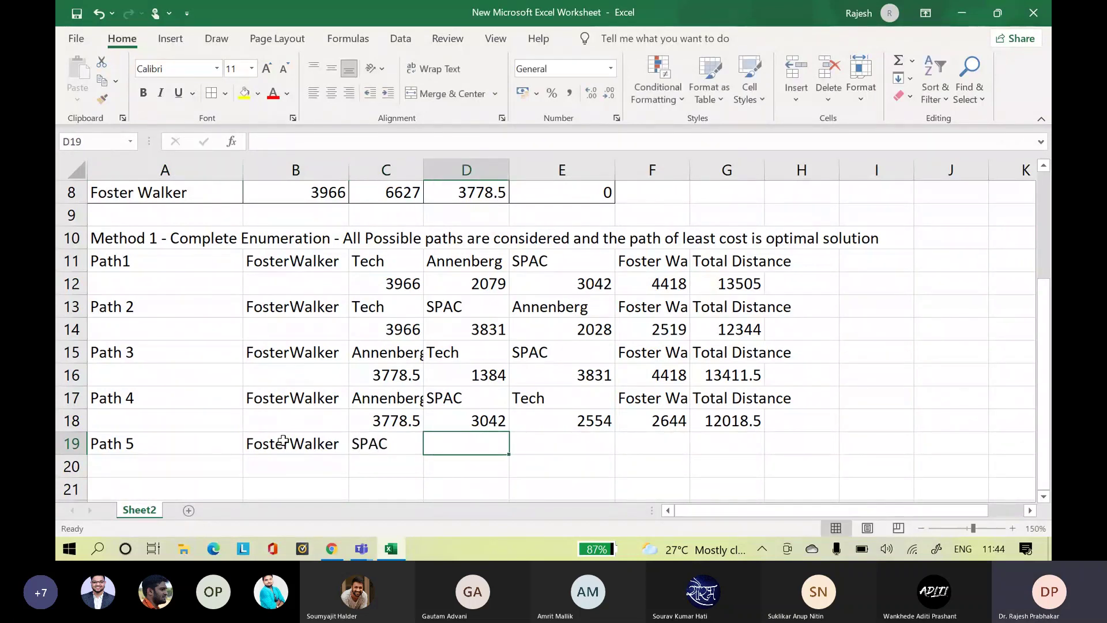
text(Ann)
key(Tab)
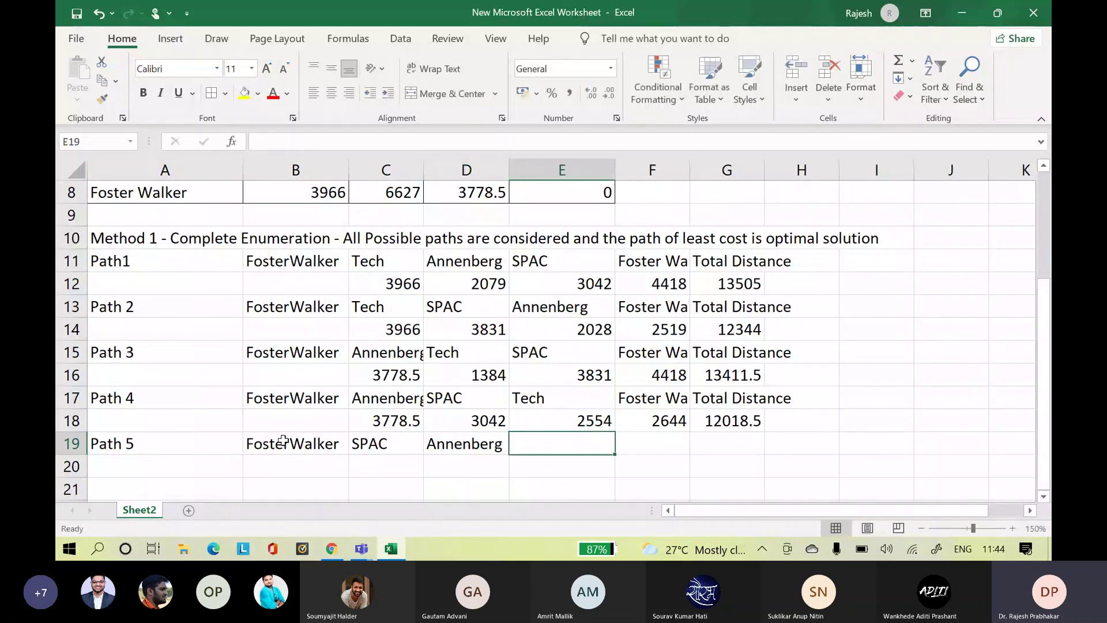
text(Tech)
key(Tab)
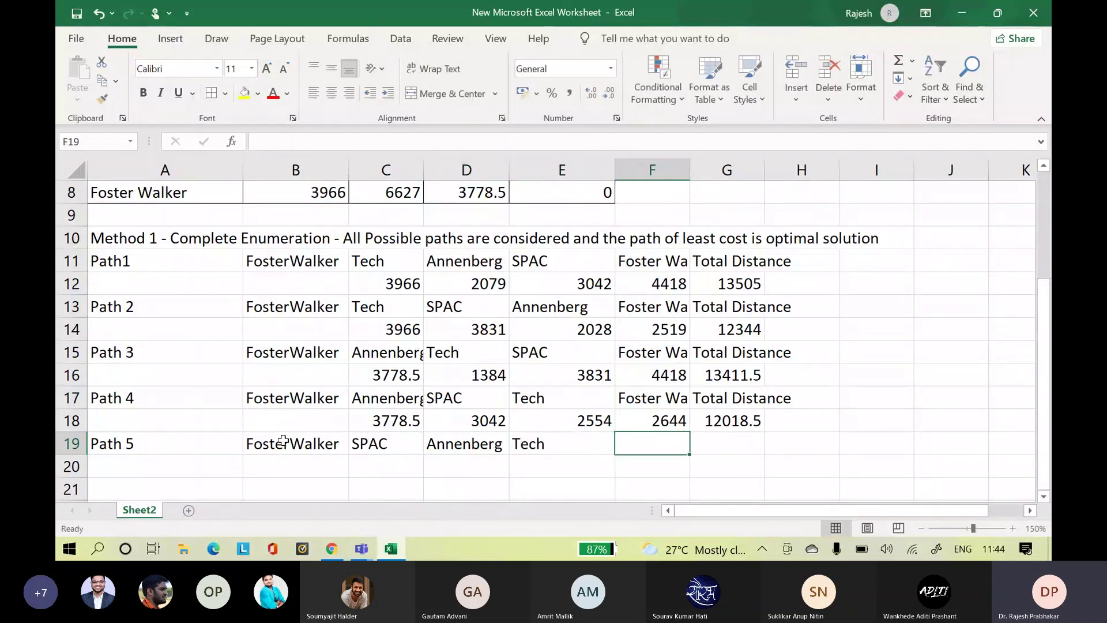
- Complete the Path 5 header row with Foster Walker in F19 and Total Distance in G19
text(Foster Walker)
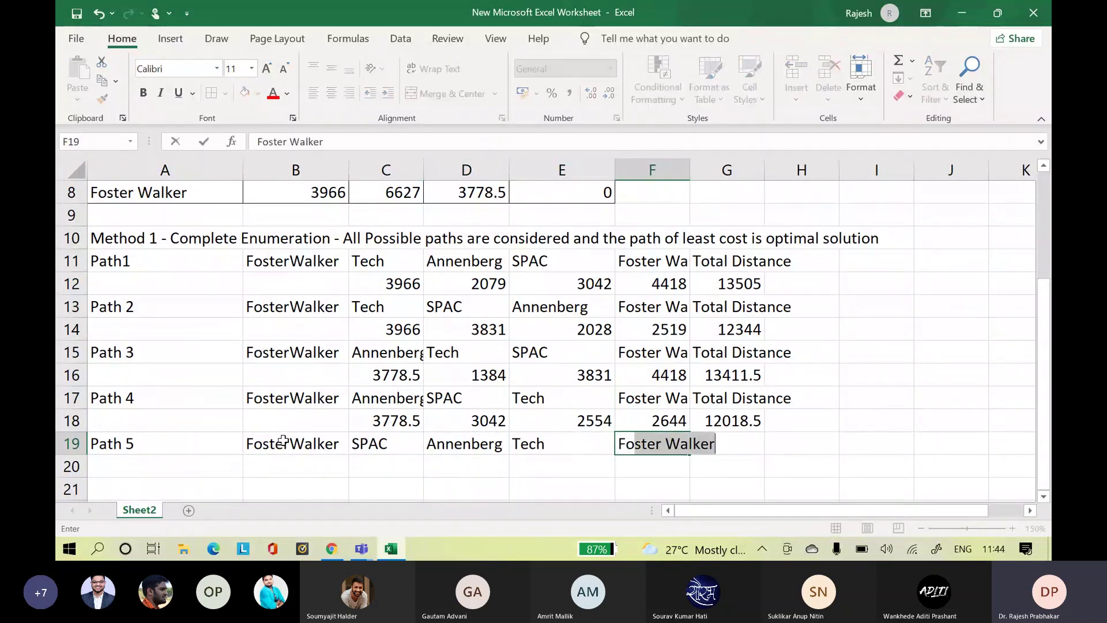
key(Tab)
text(Total Distance)
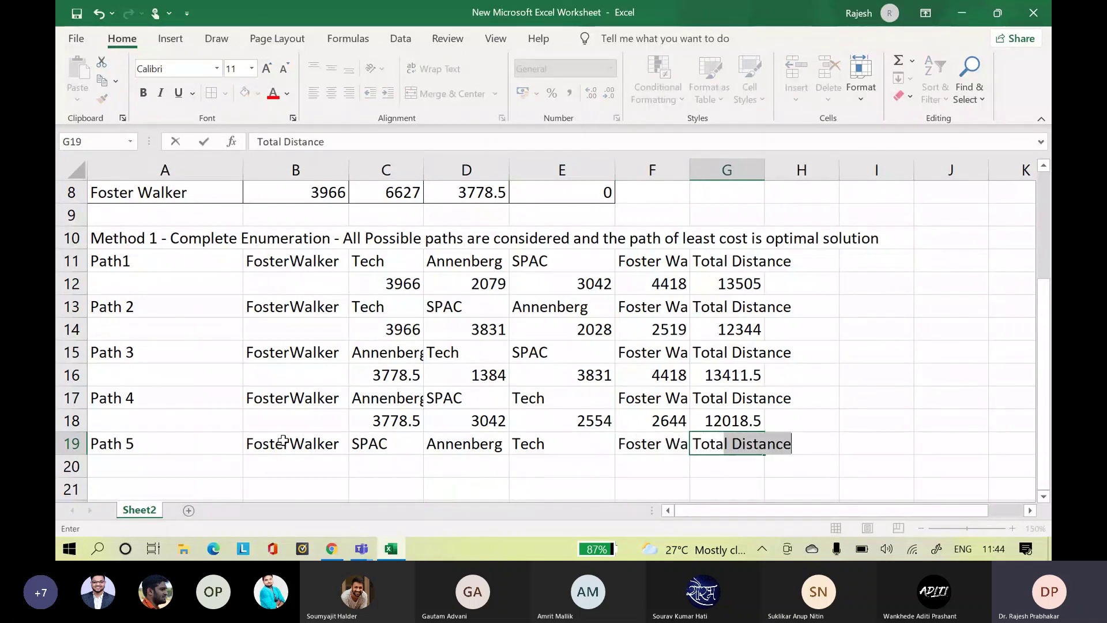
key(Return)
key(Left)
key(Left)
key(Left)
key(Left)
key(Left)
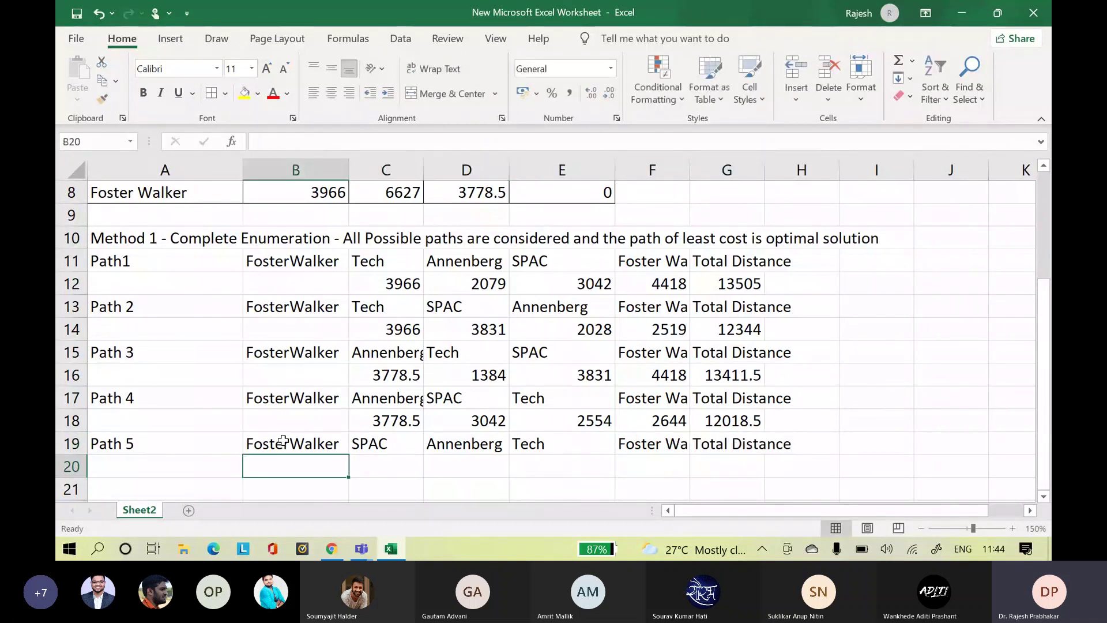
- Enter the Path 5 leg distances 6627, 2028, 1384 and 2644 in C20 to F20
key(Right)
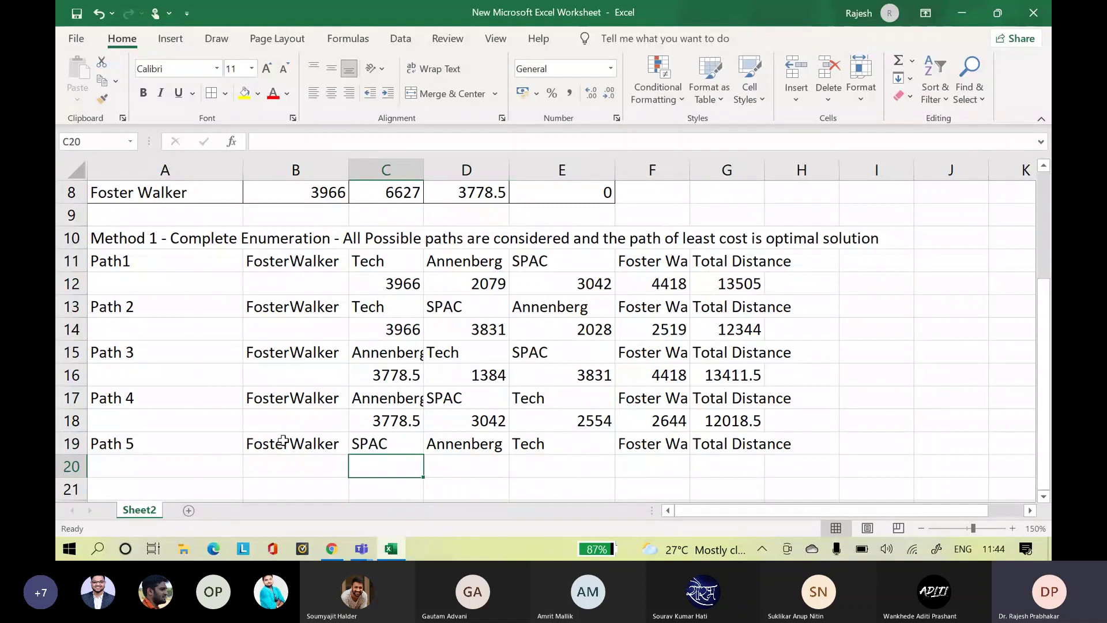
text(6627)
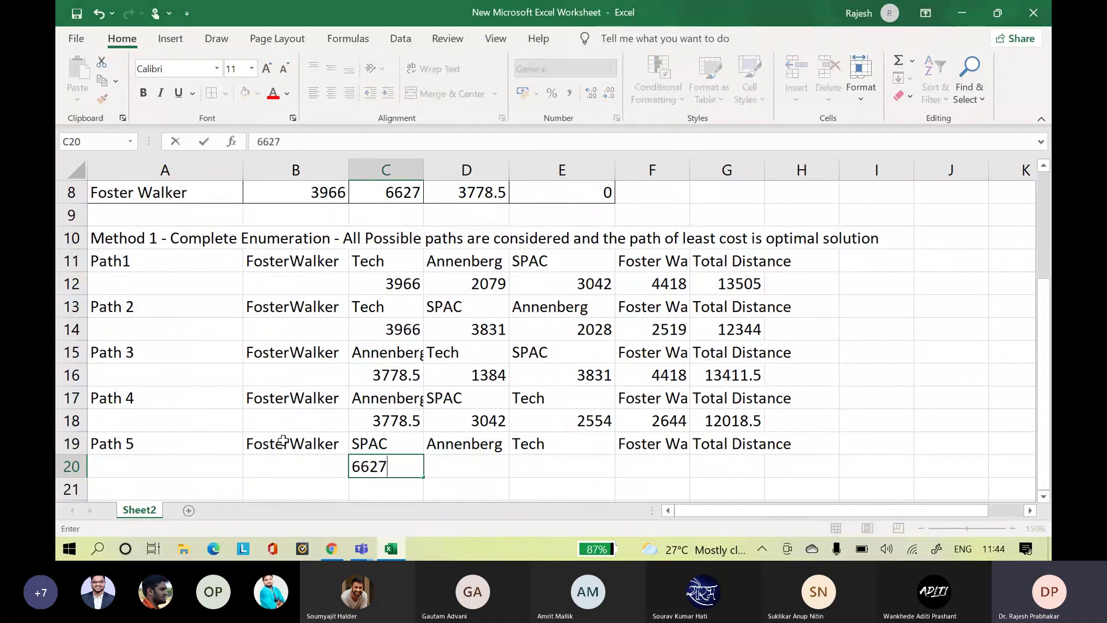
key(Tab)
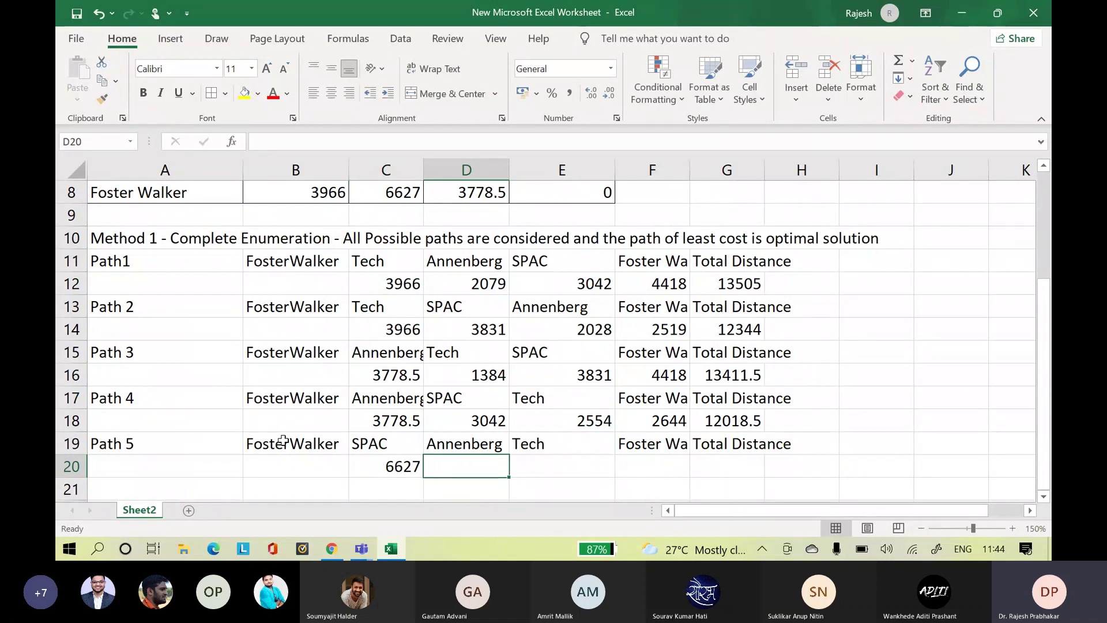
text(202)
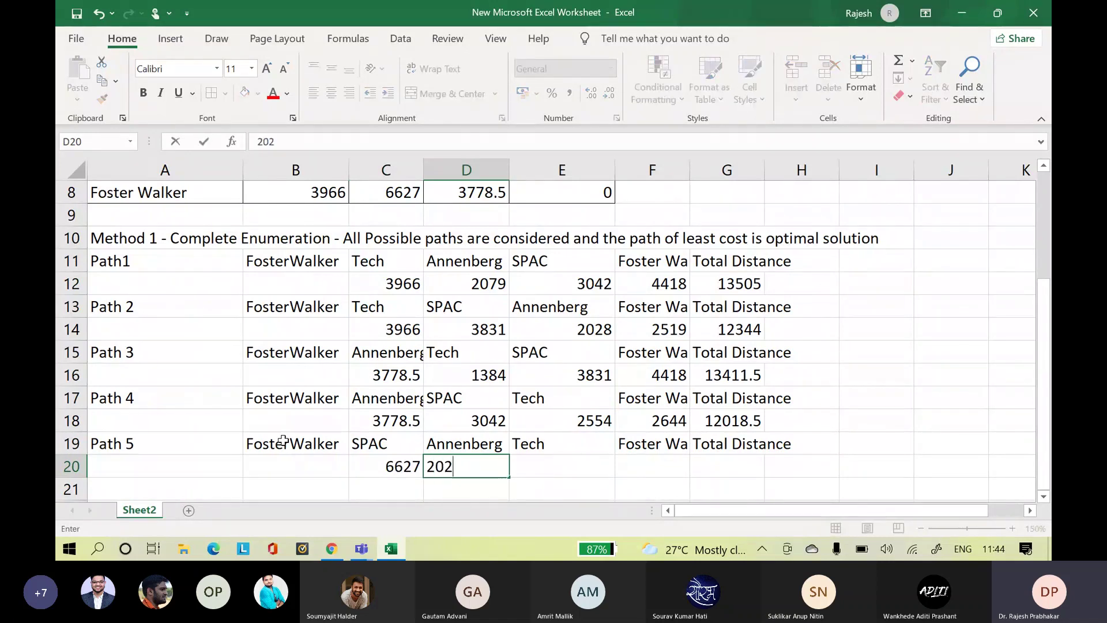
text(8)
key(Tab)
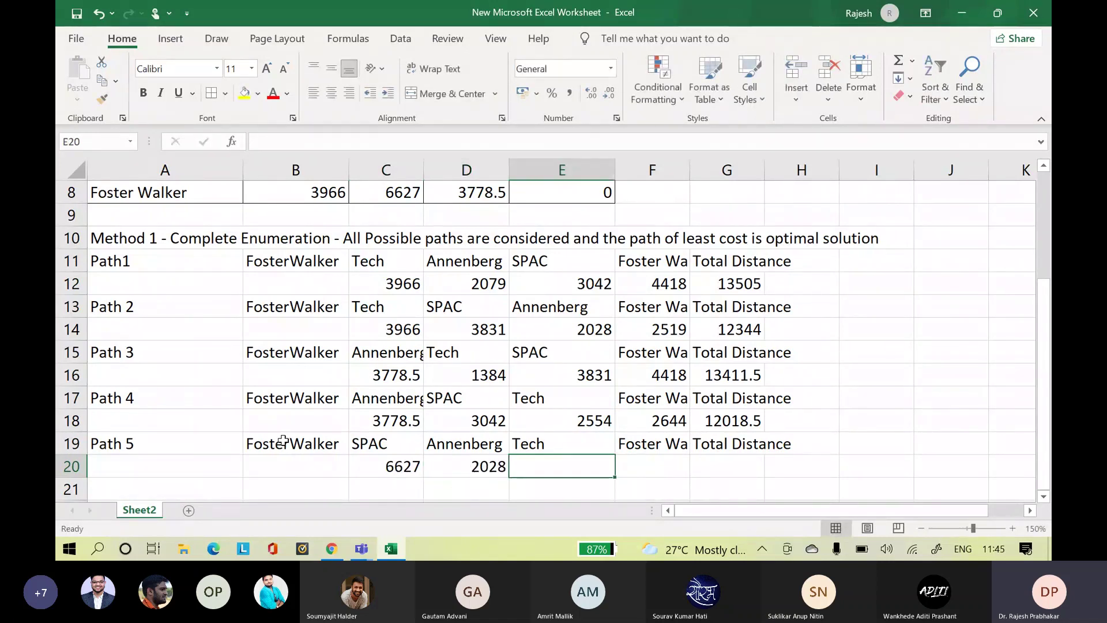
text(1385)
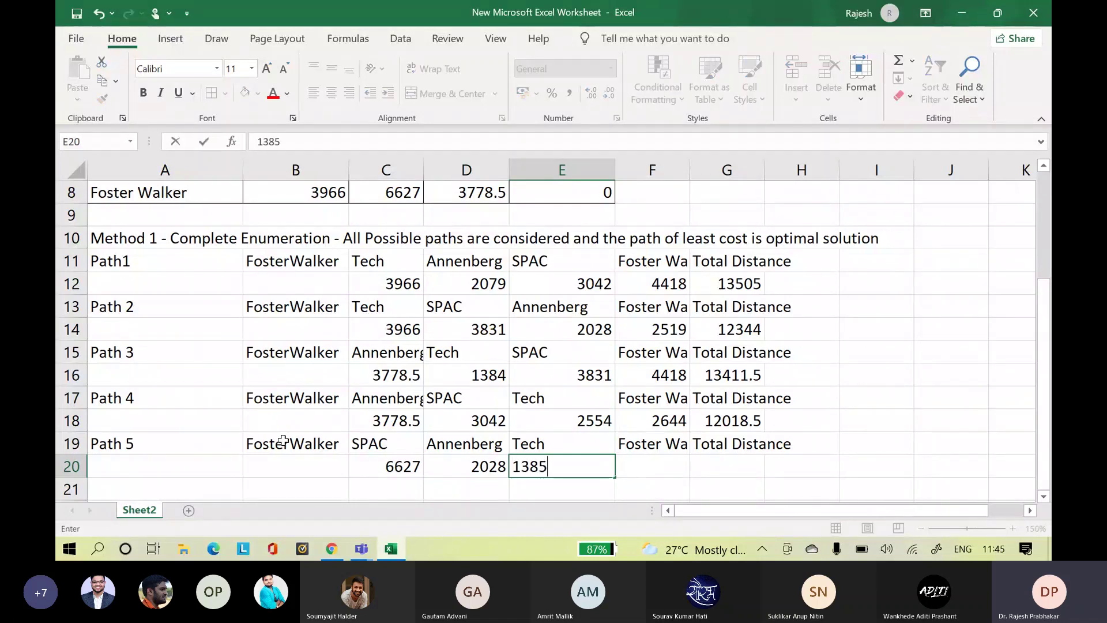
key(BackSpace)
text(4)
key(Tab)
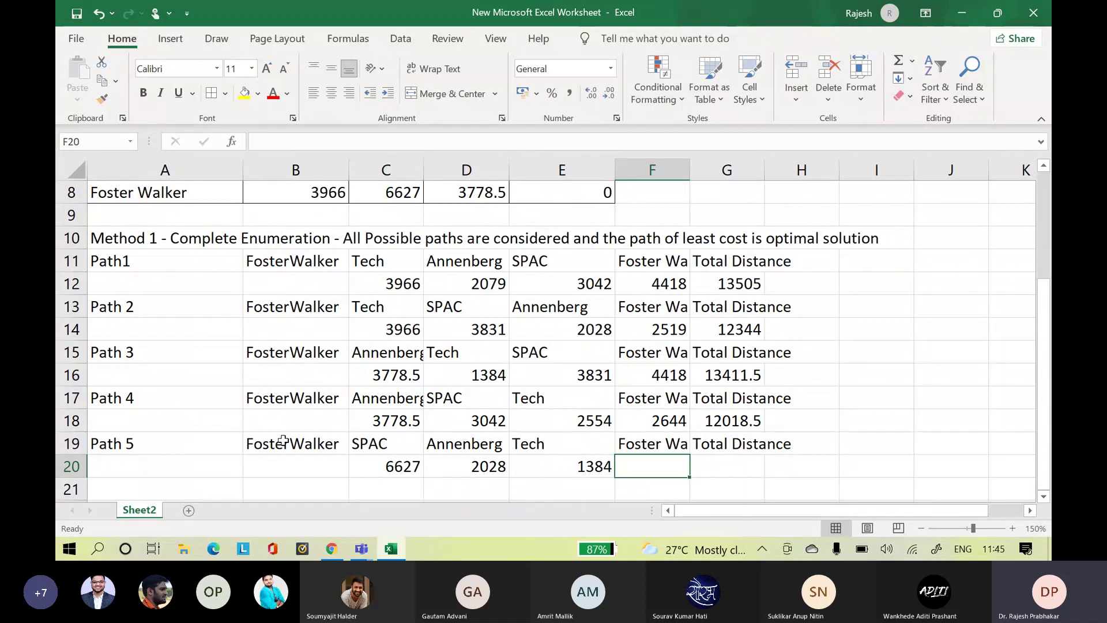
text(2644)
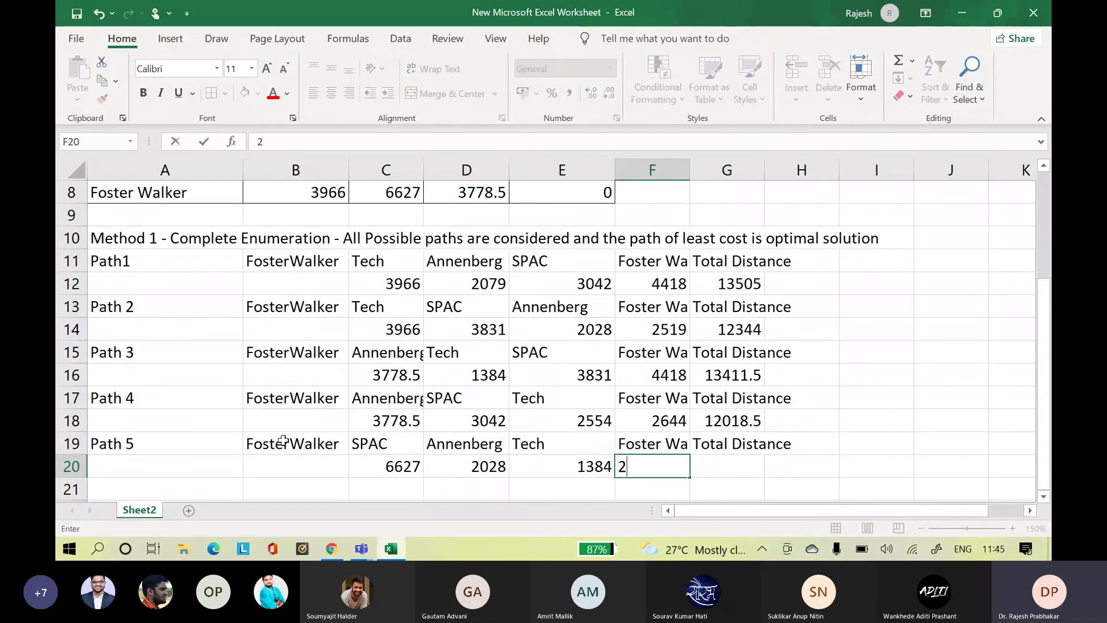
click(733, 464)
- Copy the total distance formula from G18 into G20 to sum the Path 5 legs
click(744, 421)
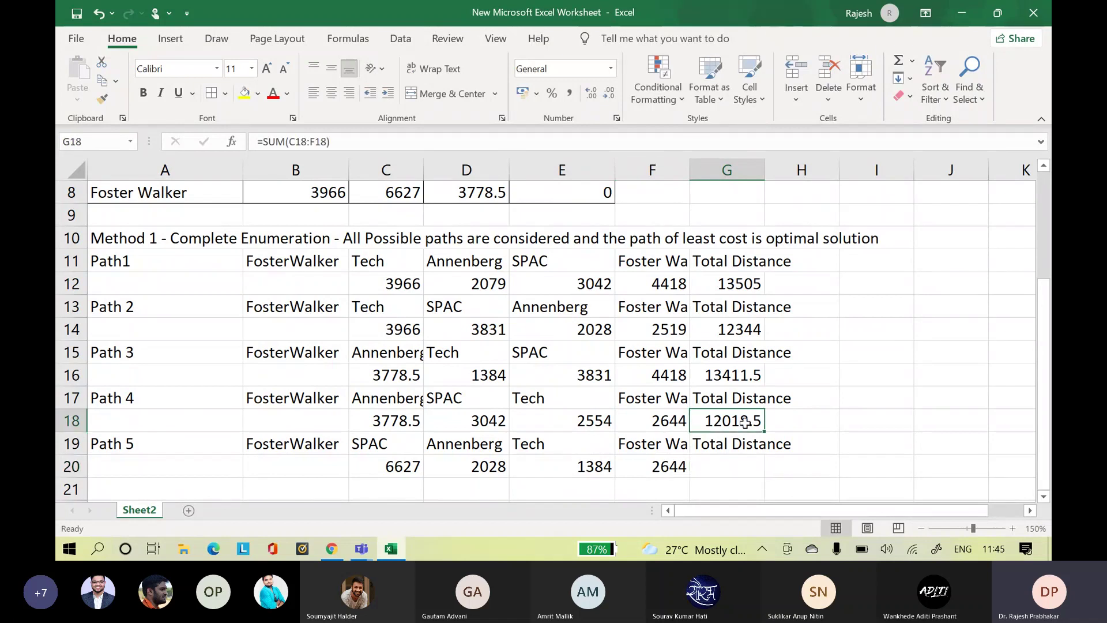
key(ctrl+c)
click(743, 464)
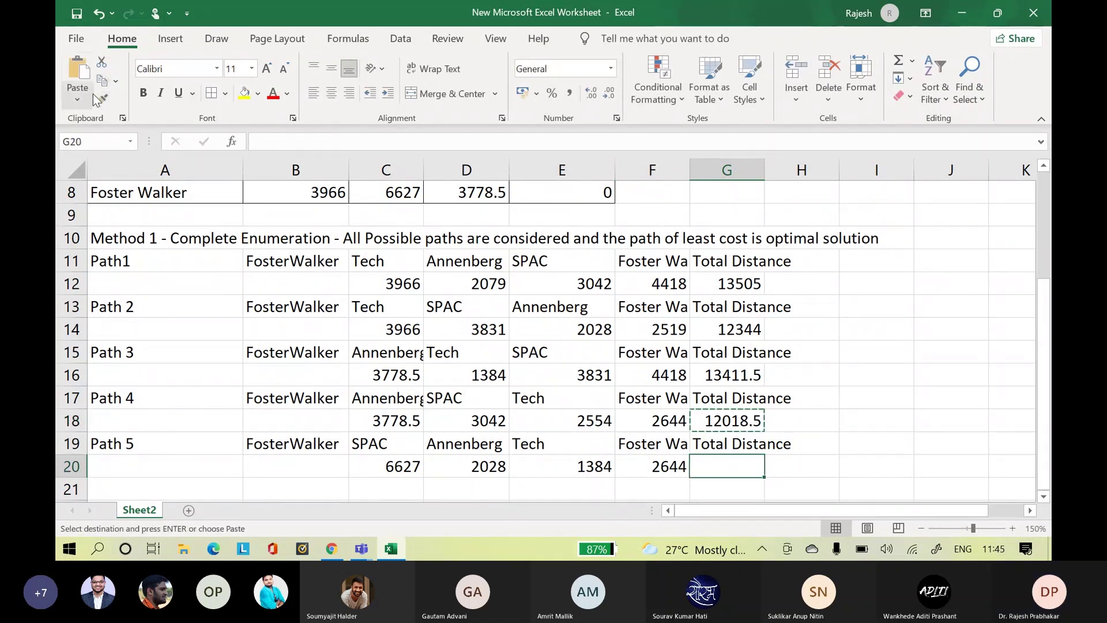
click(77, 98)
click(115, 139)
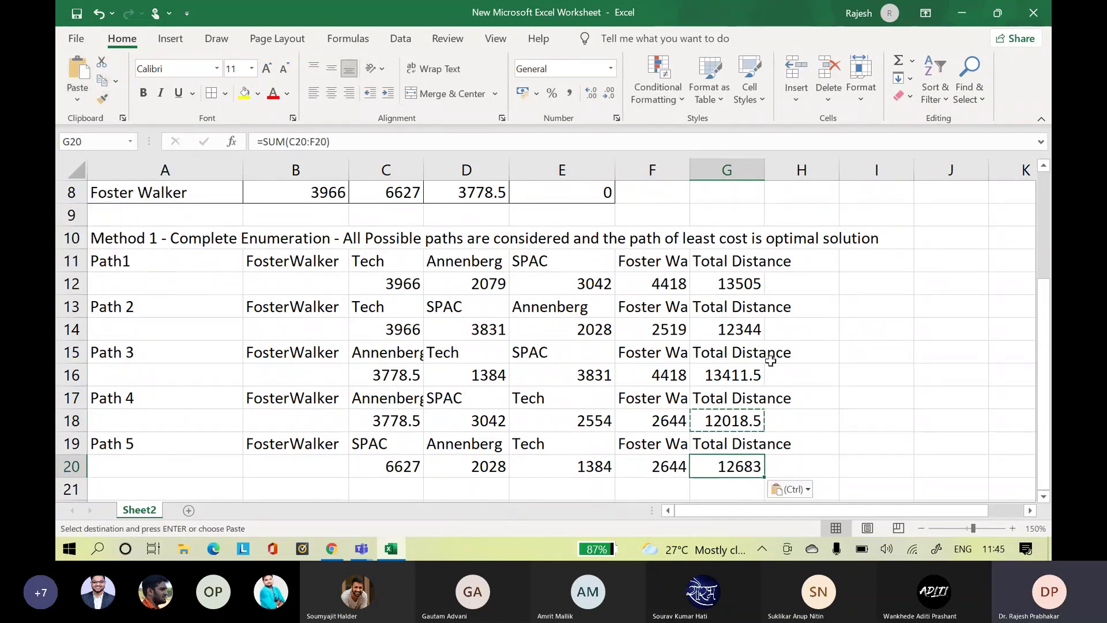
click(939, 424)
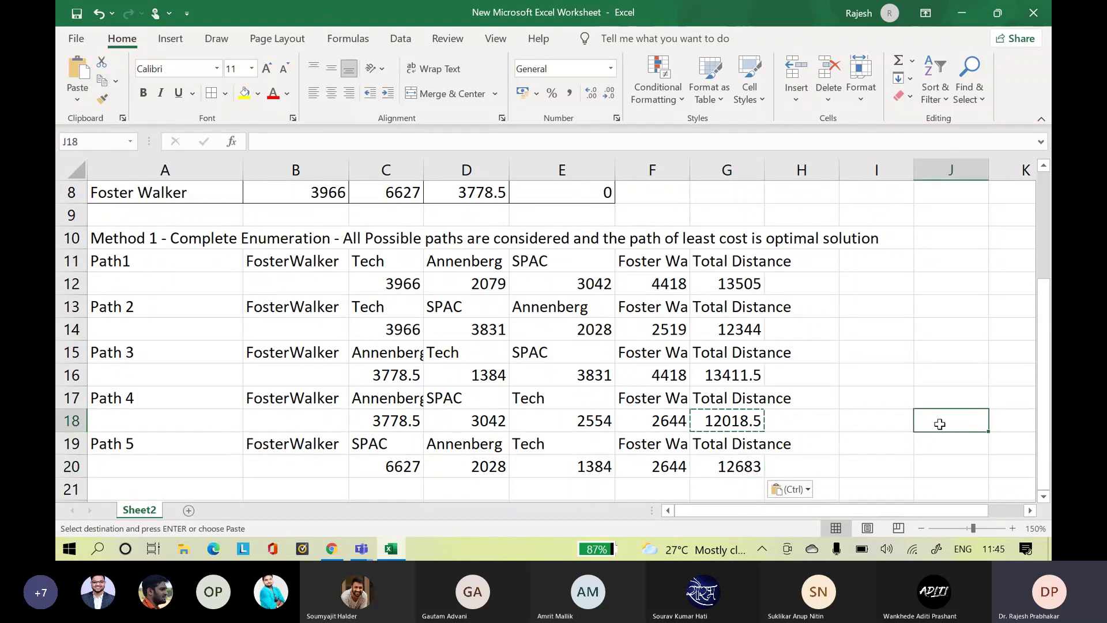
key(Escape)
- Label cell A21 as Path 6 and enter FosterWalker as its starting point in B21
key(Down)
key(Down)
key(Down)
key(Down)
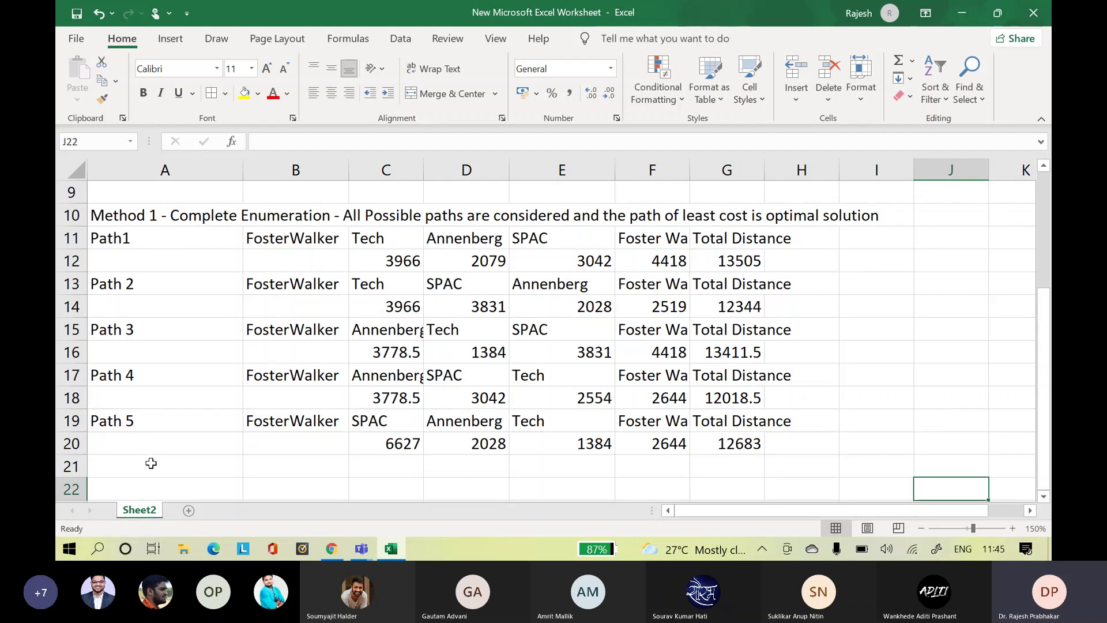
click(150, 462)
text(Path 6)
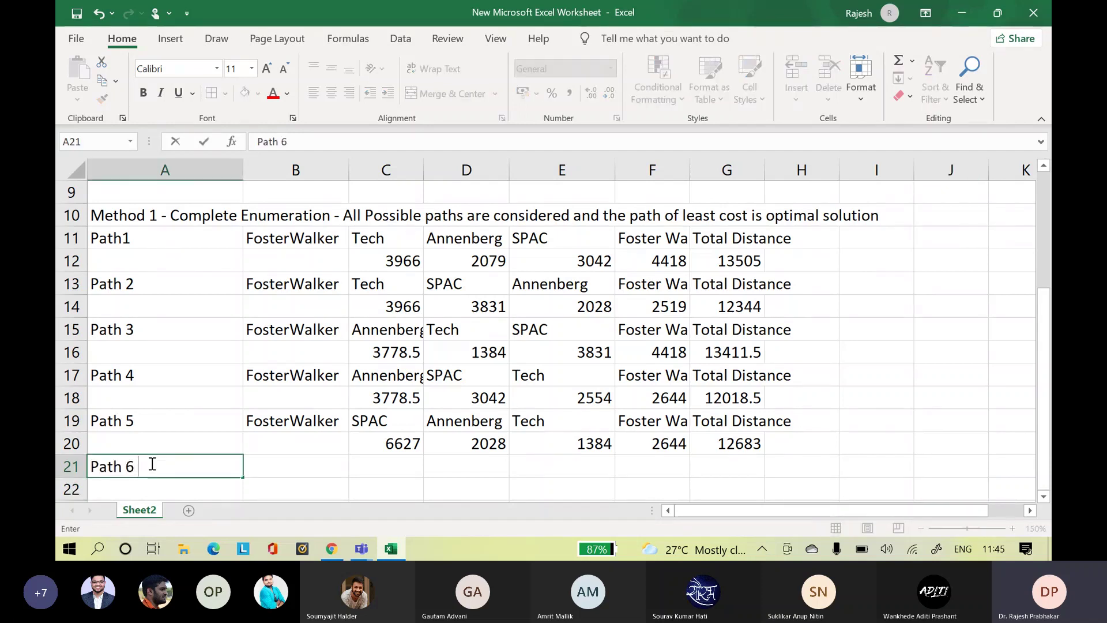
key(Tab)
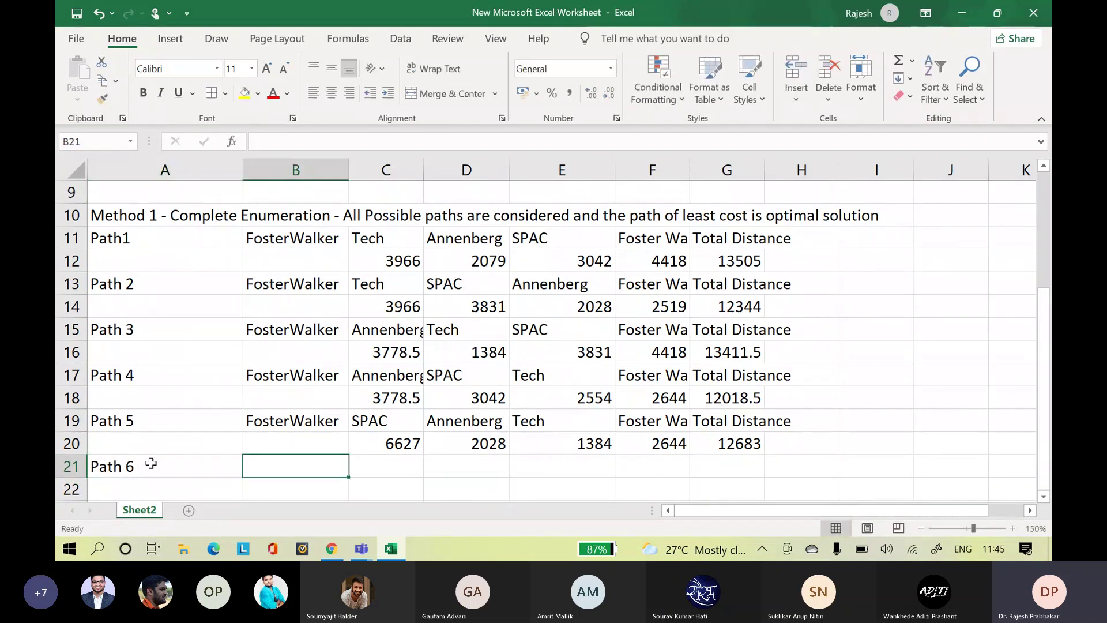
text(FosterWalker)
key(Tab)
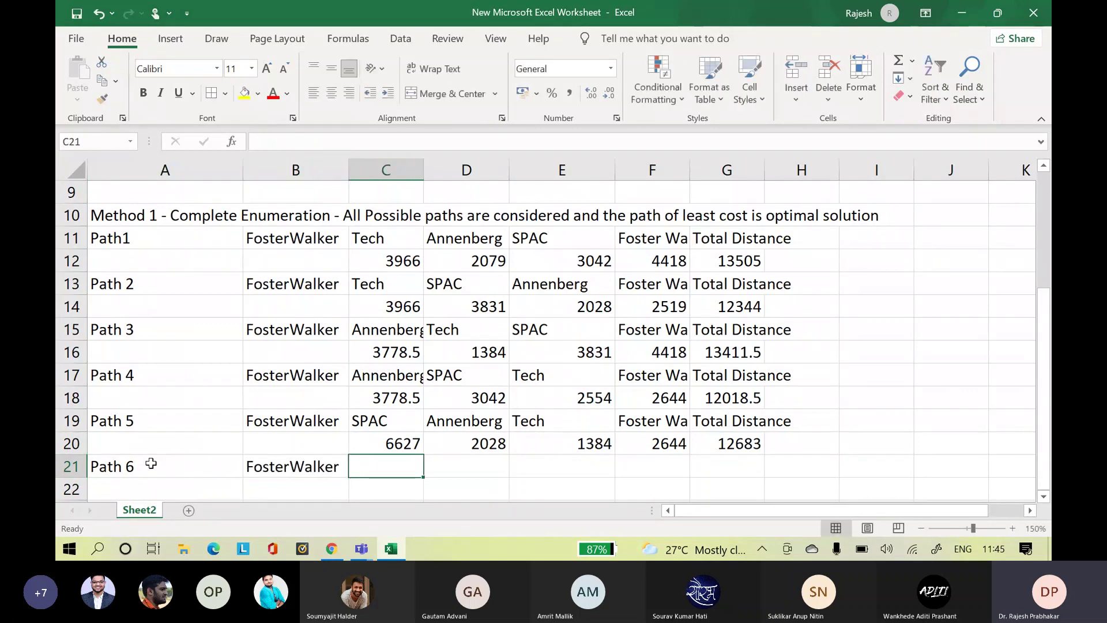
- Complete the Path 6 header row in C21 to G21 with SPAC, Tech, Annenberg, Foster Walker and Total Distance
text(SPAC)
key(Tab)
text(Tech)
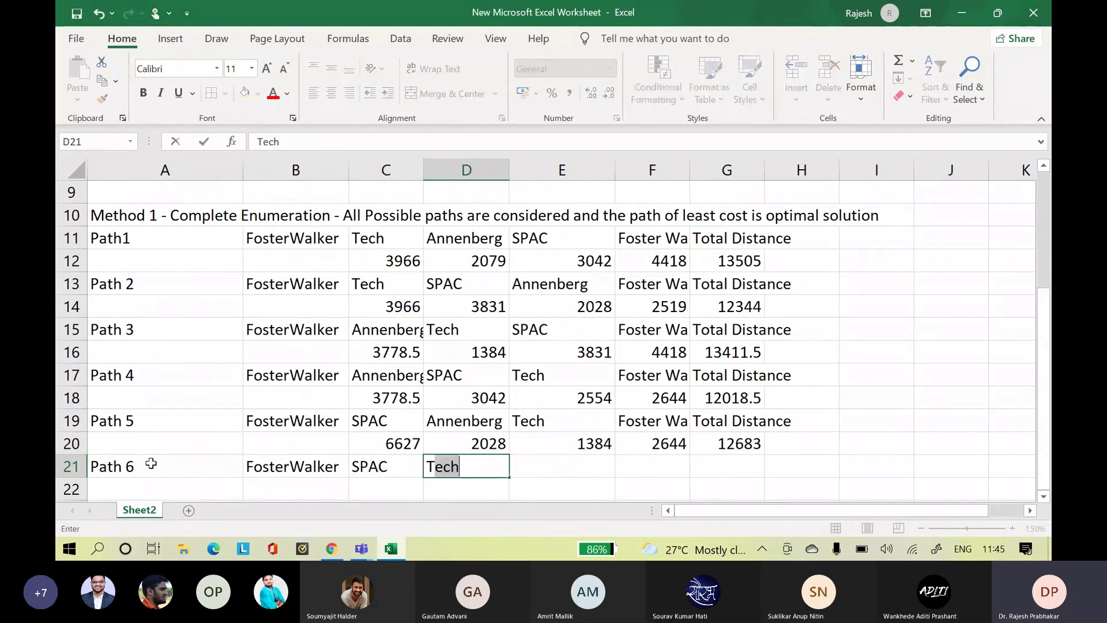
key(Tab)
text(A)
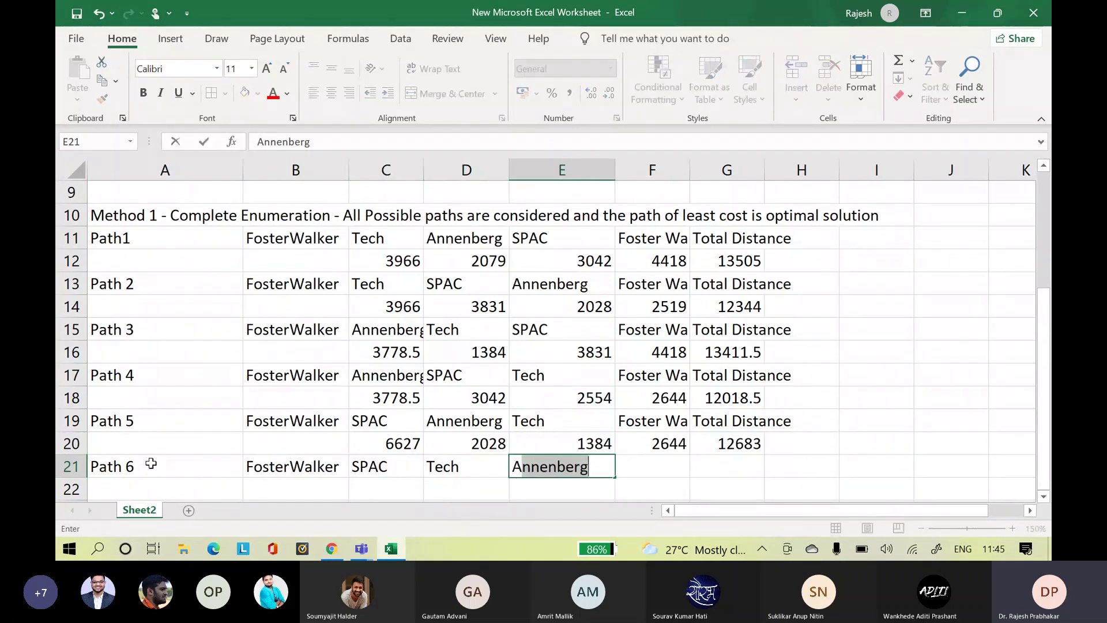
key(Tab)
text(F)
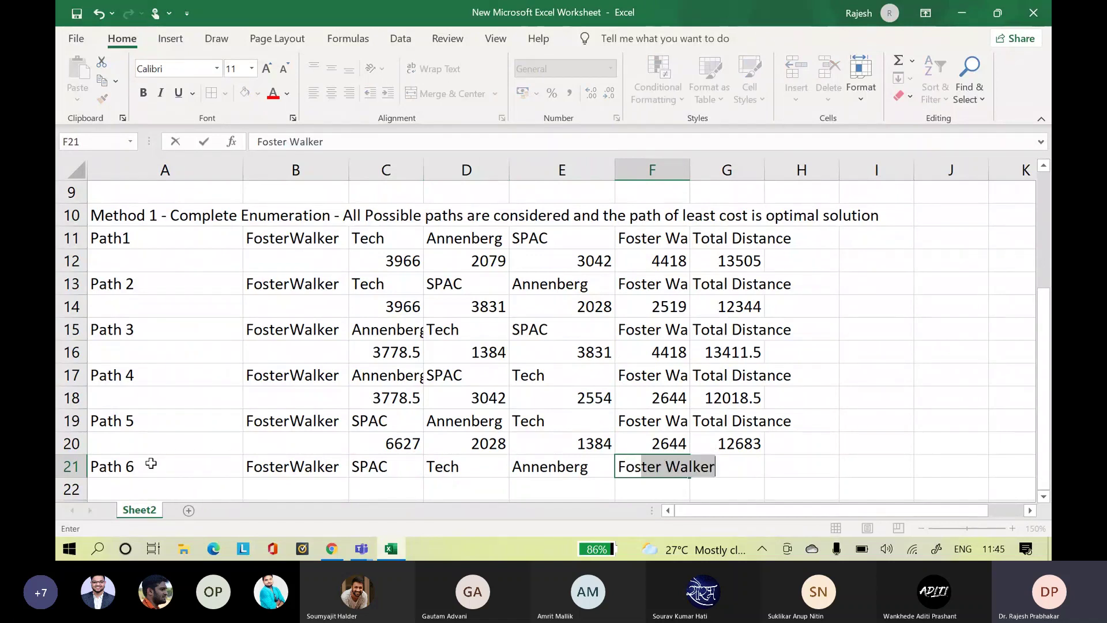
key(Tab)
text(Total)
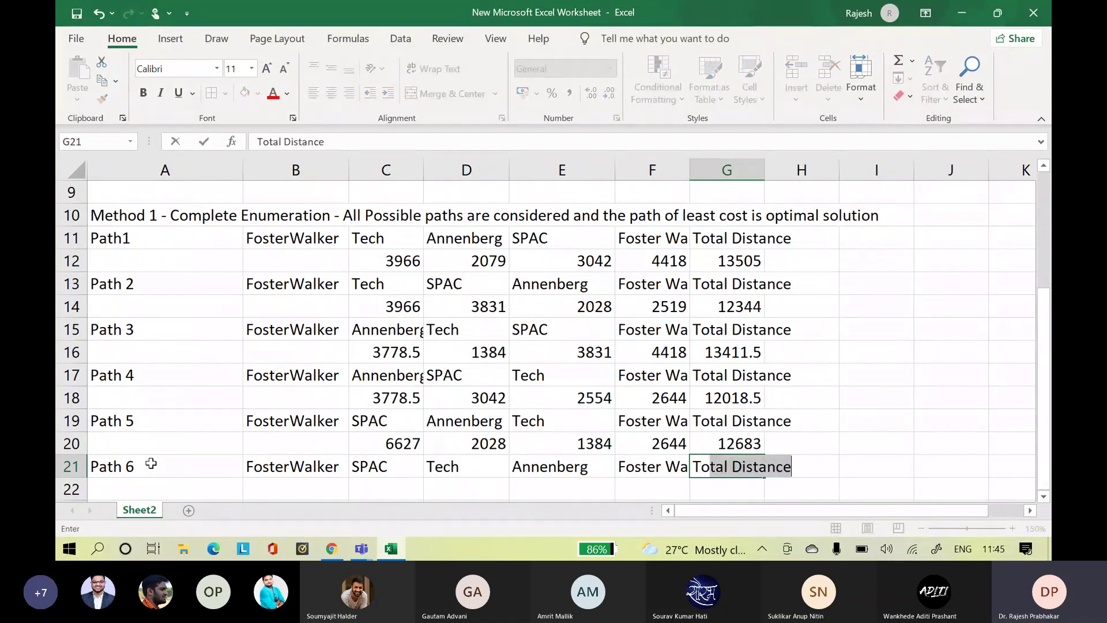
key(Return)
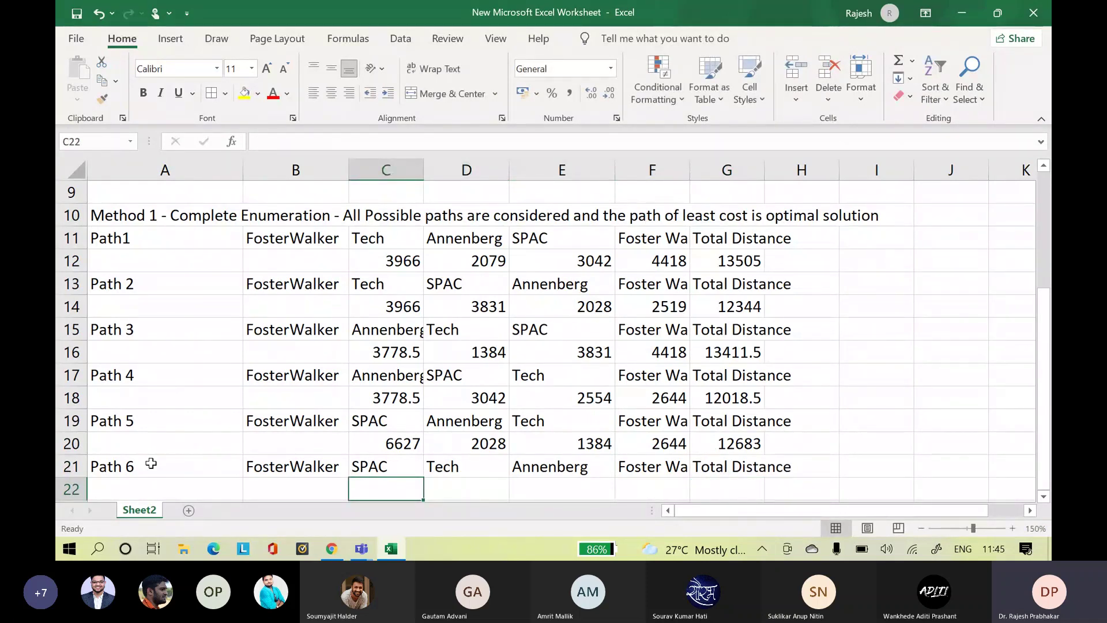
- Enter the Path 6 leg distances 6627, 2554, 2079 and 2519 in C22 to F22
text(6627)
key(Tab)
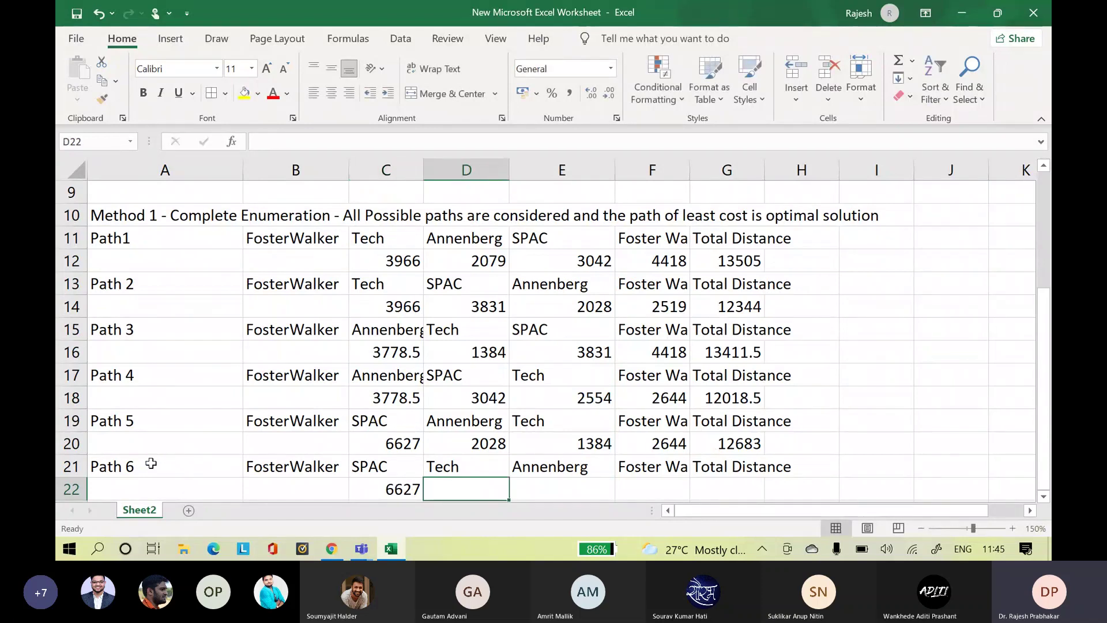
text(2554)
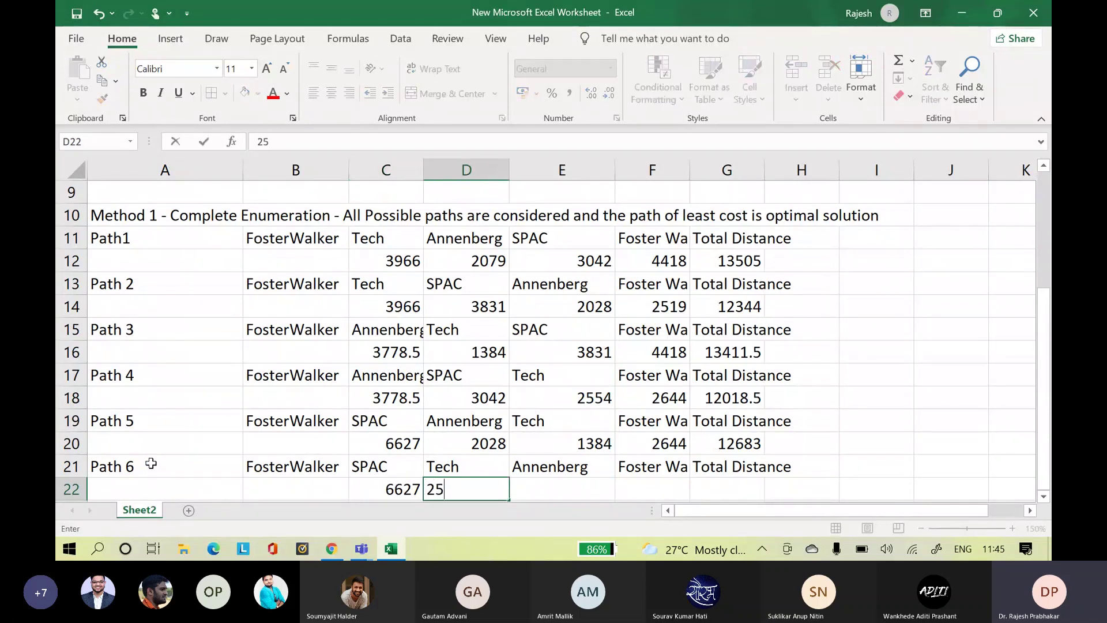
key(Tab)
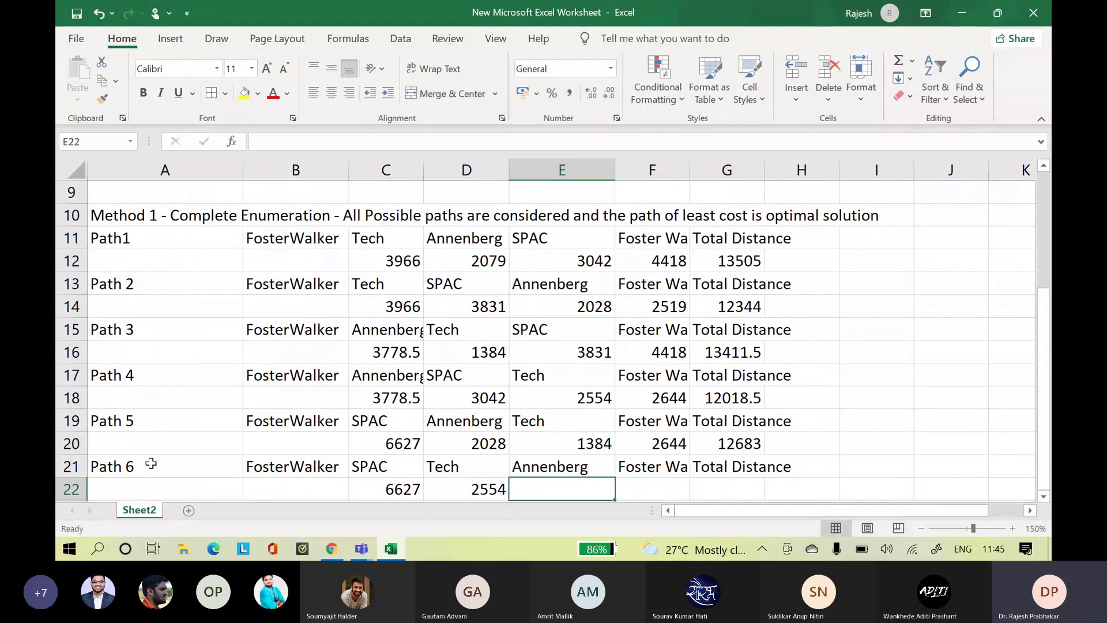
text(207)
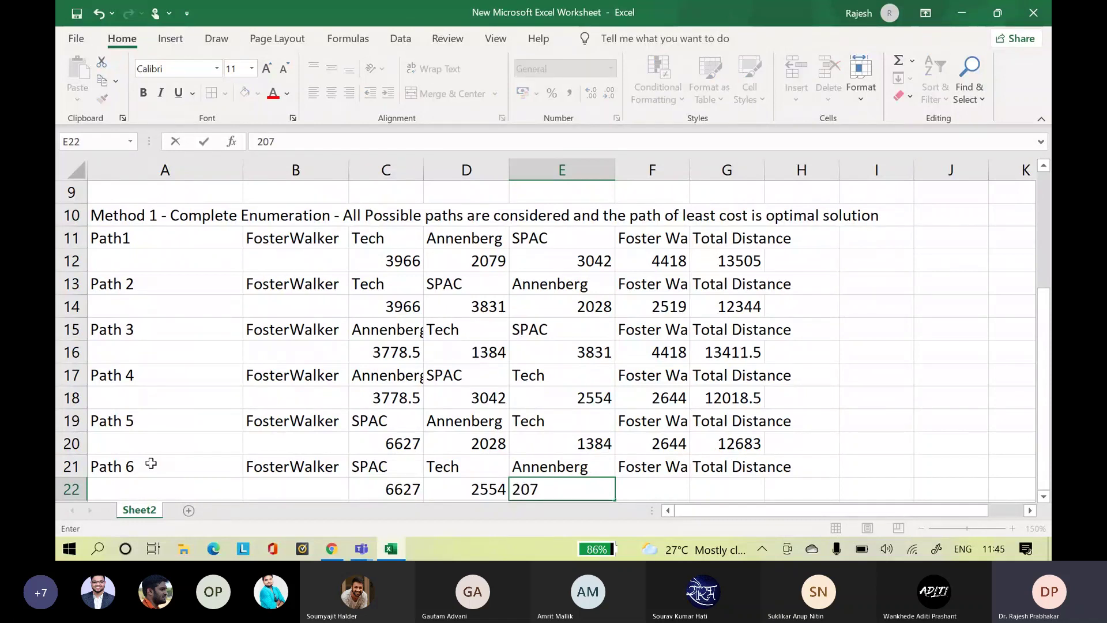
text(9)
key(Tab)
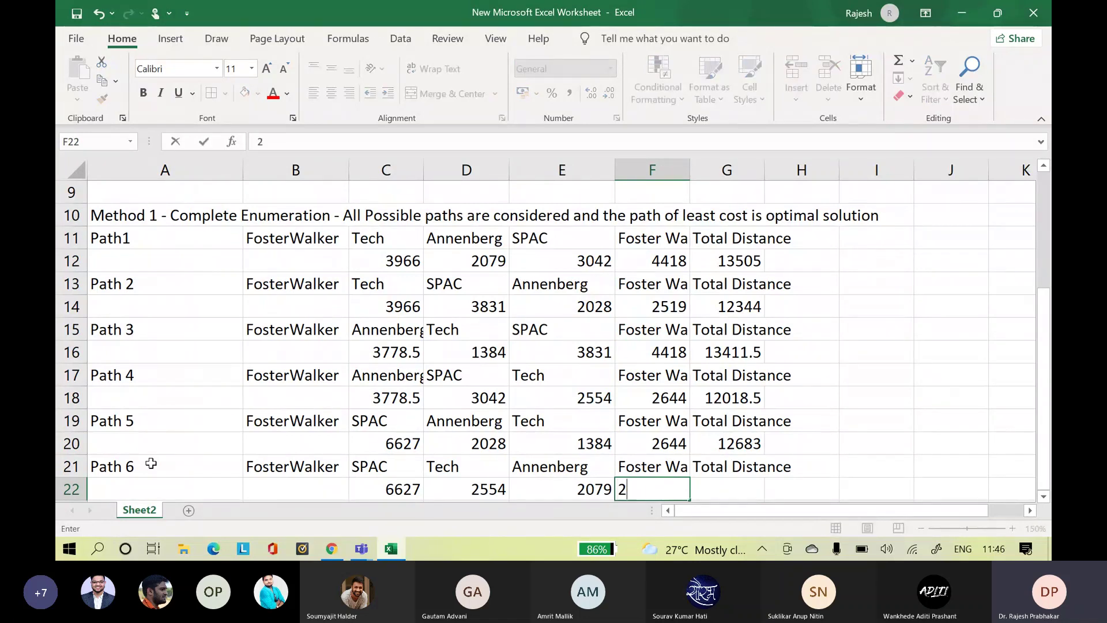
text(519)
key(Tab)
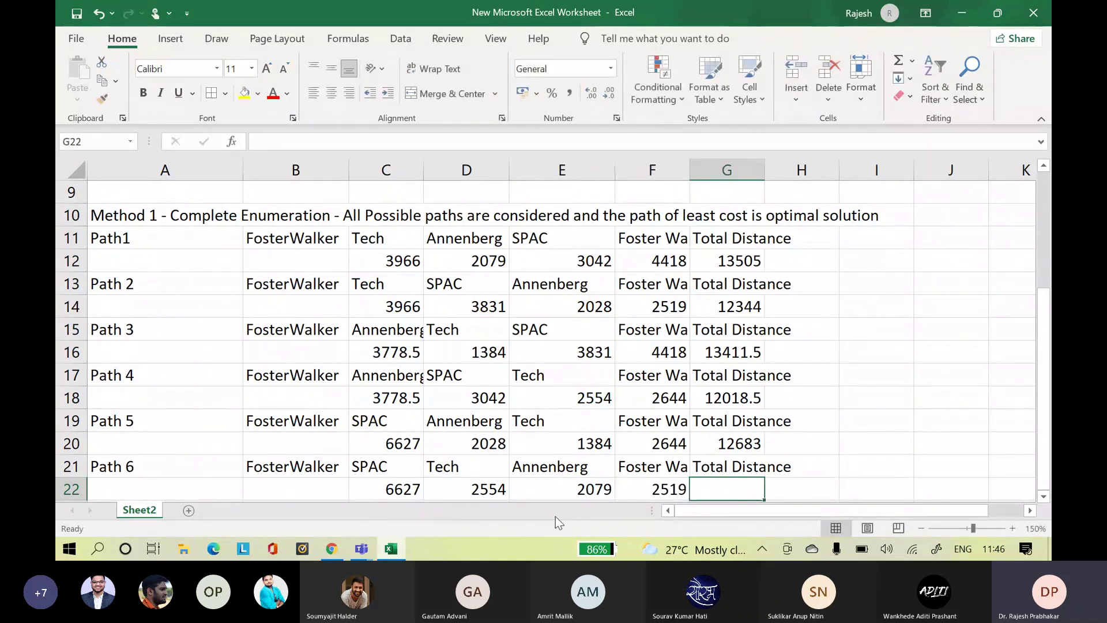
- Copy the total distance formula from G20 into G22 to sum the Path 6 legs
click(744, 445)
key(ctrl+c)
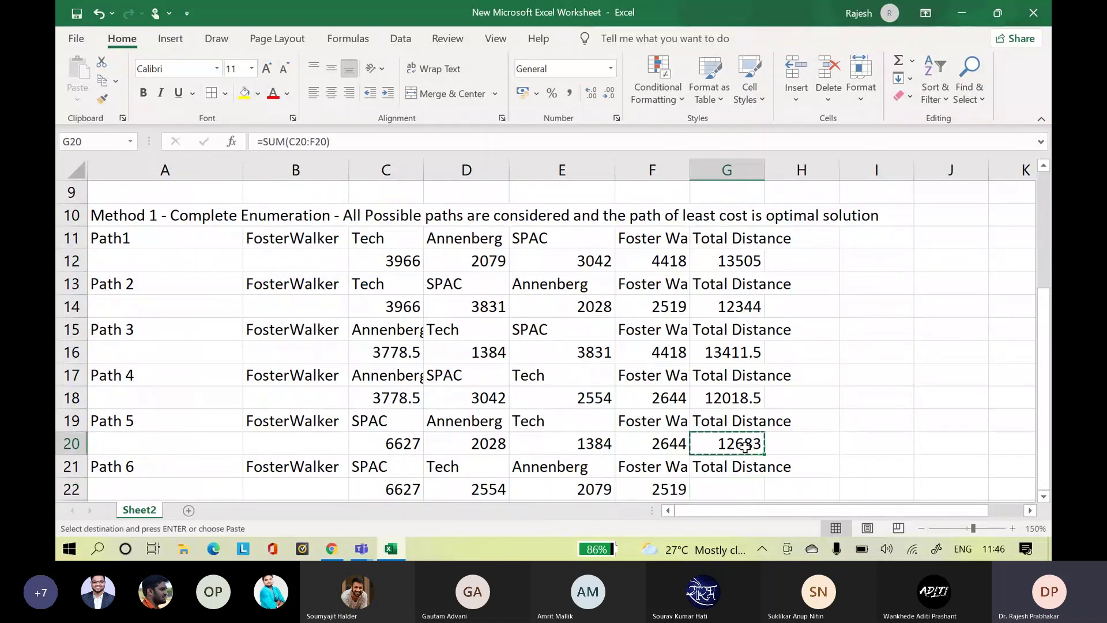
click(720, 487)
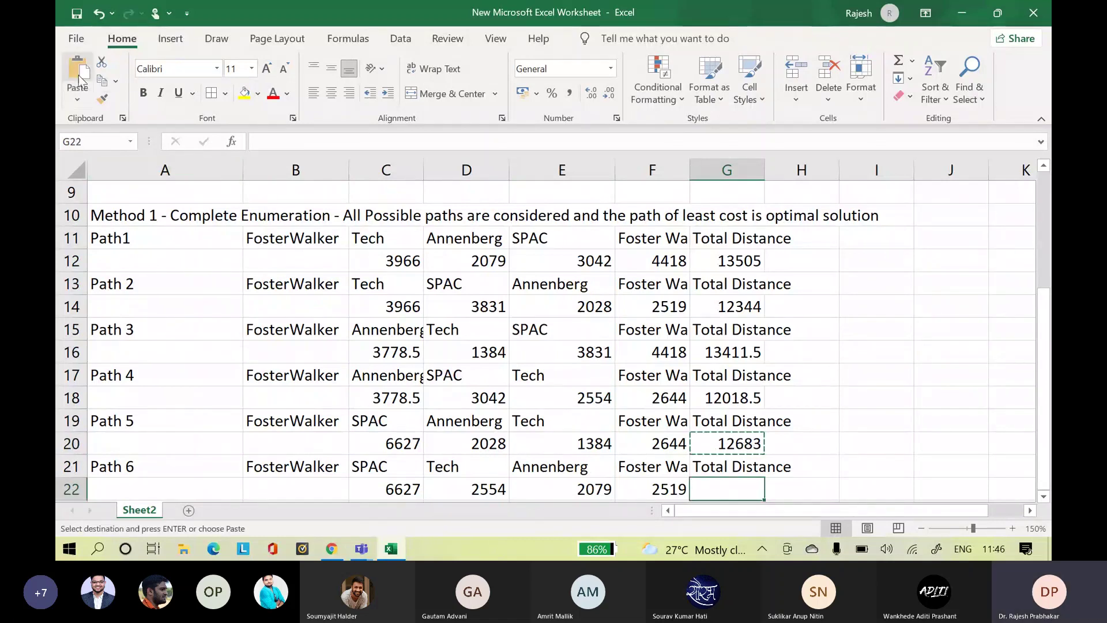
click(78, 95)
click(136, 151)
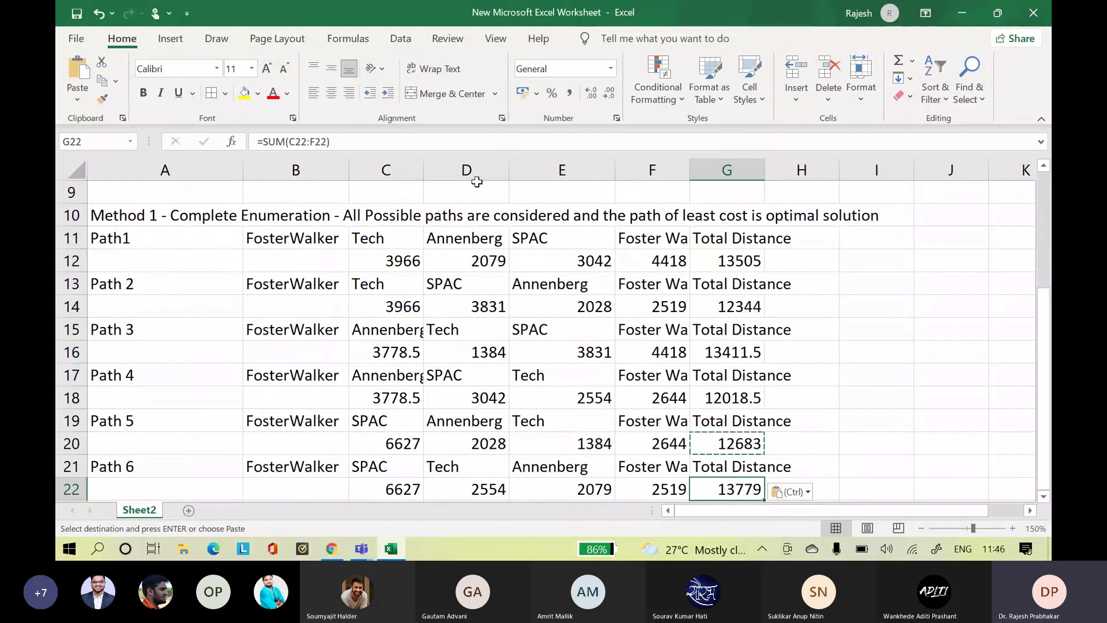
click(925, 407)
key(Escape)
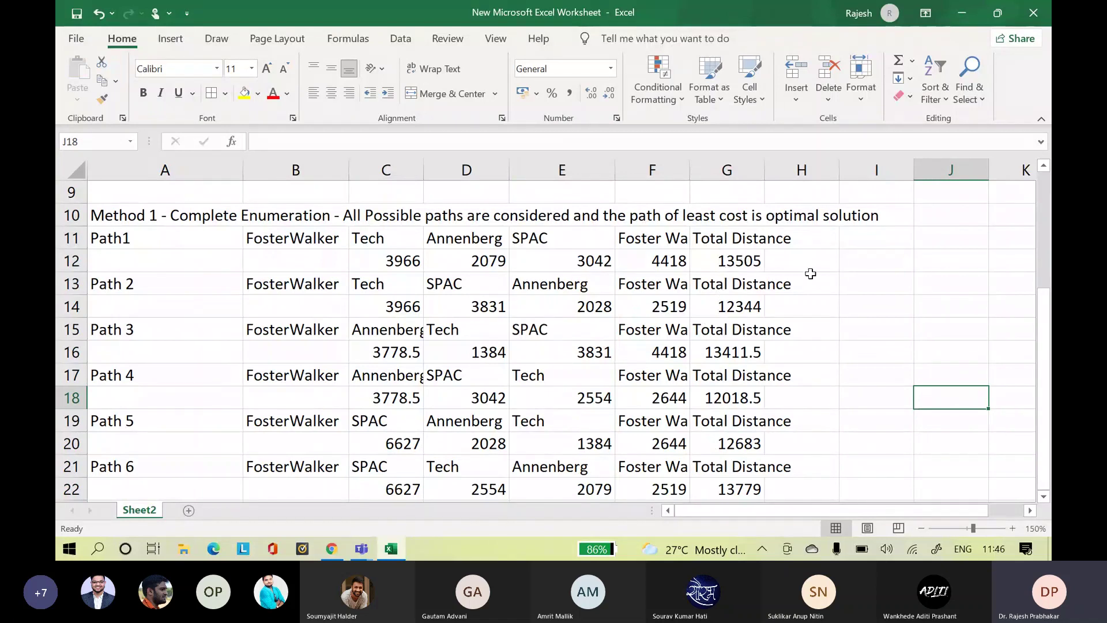
click(881, 336)
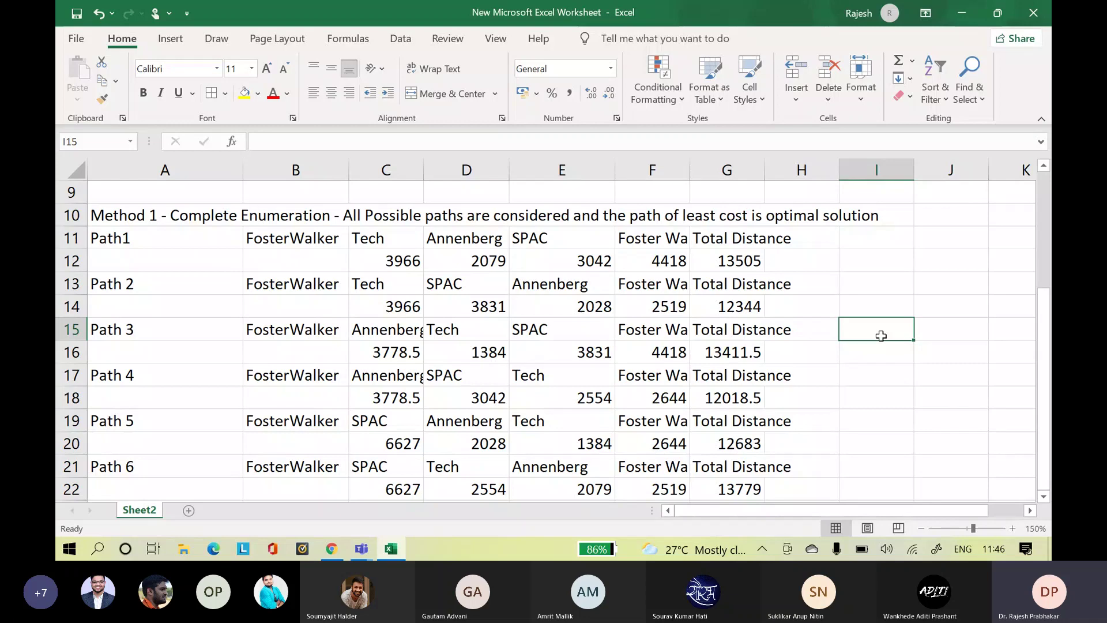
- Switch to Chrome and search Google in a new tab for "convert feet to miles in excel"
click(331, 554)
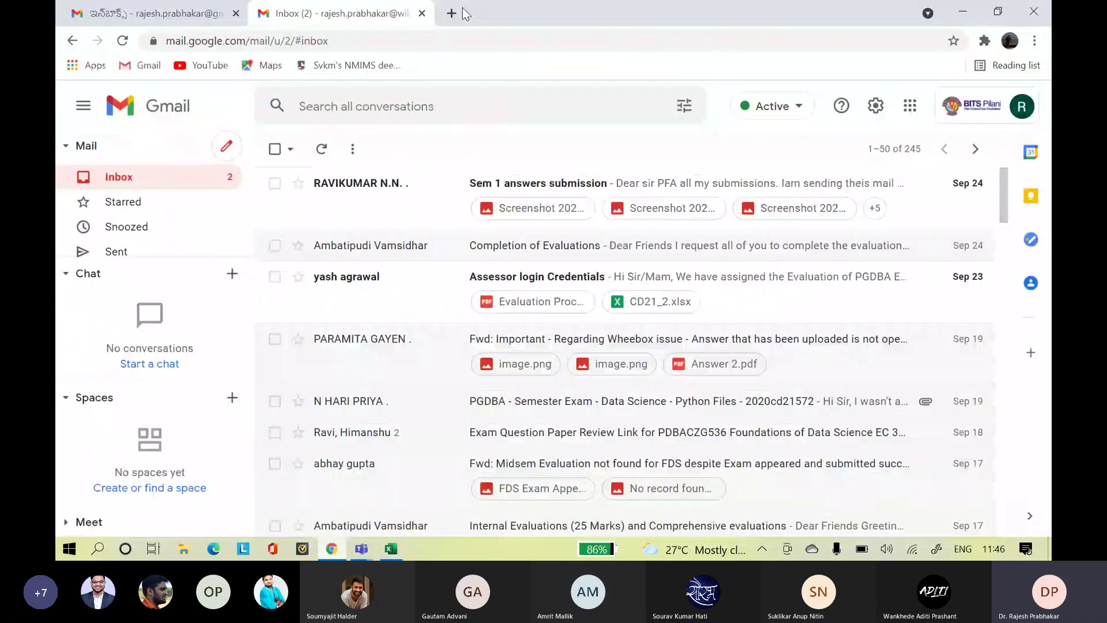
click(452, 14)
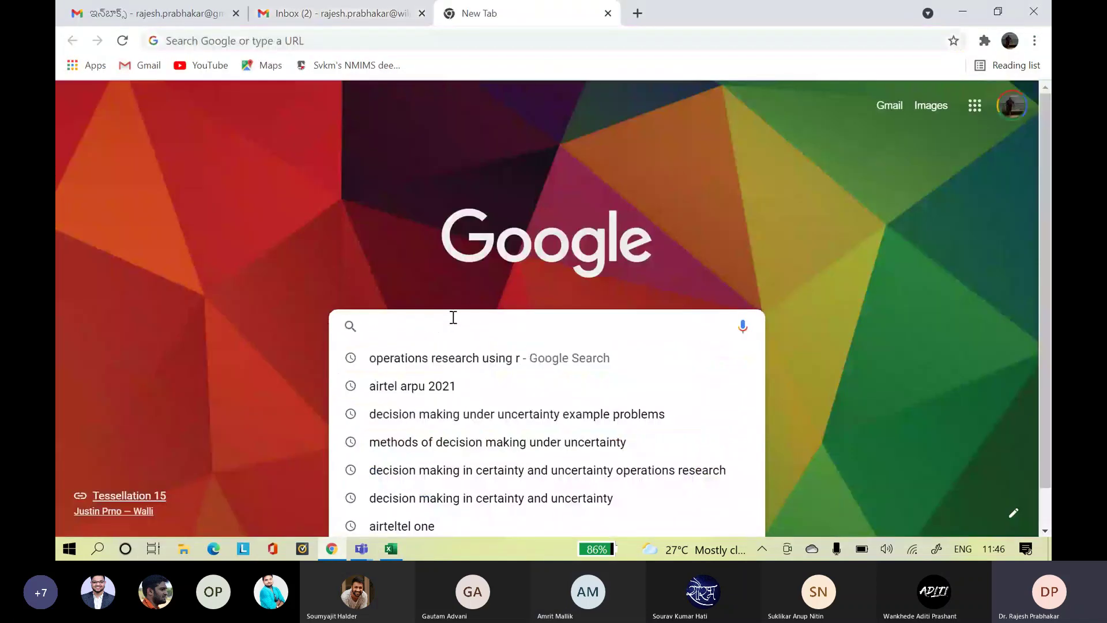
text(convert feet to )
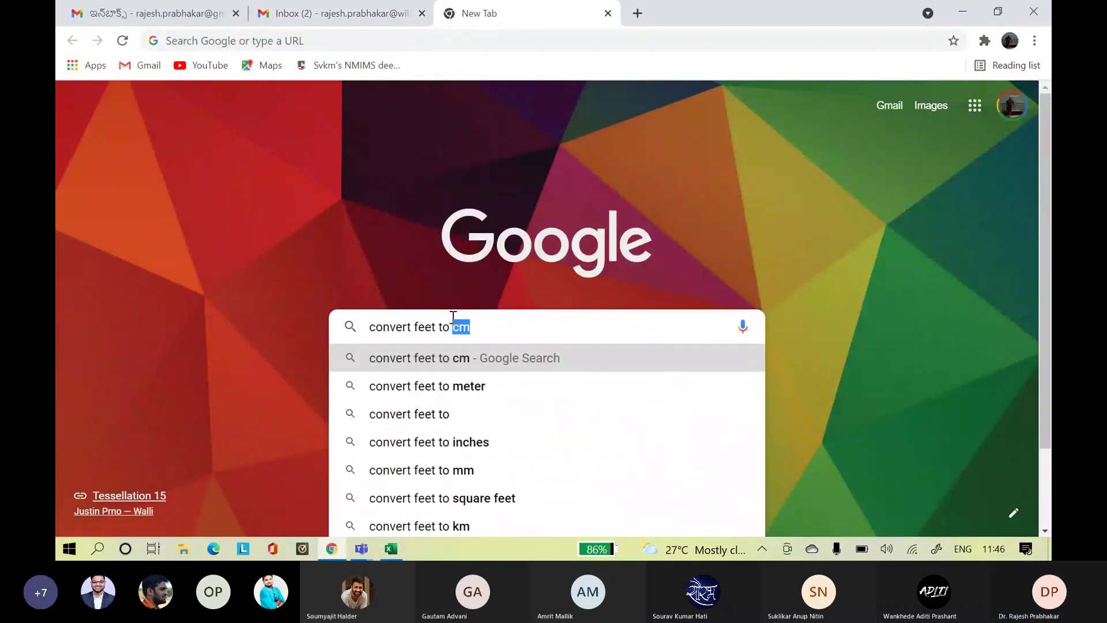
text(miles )
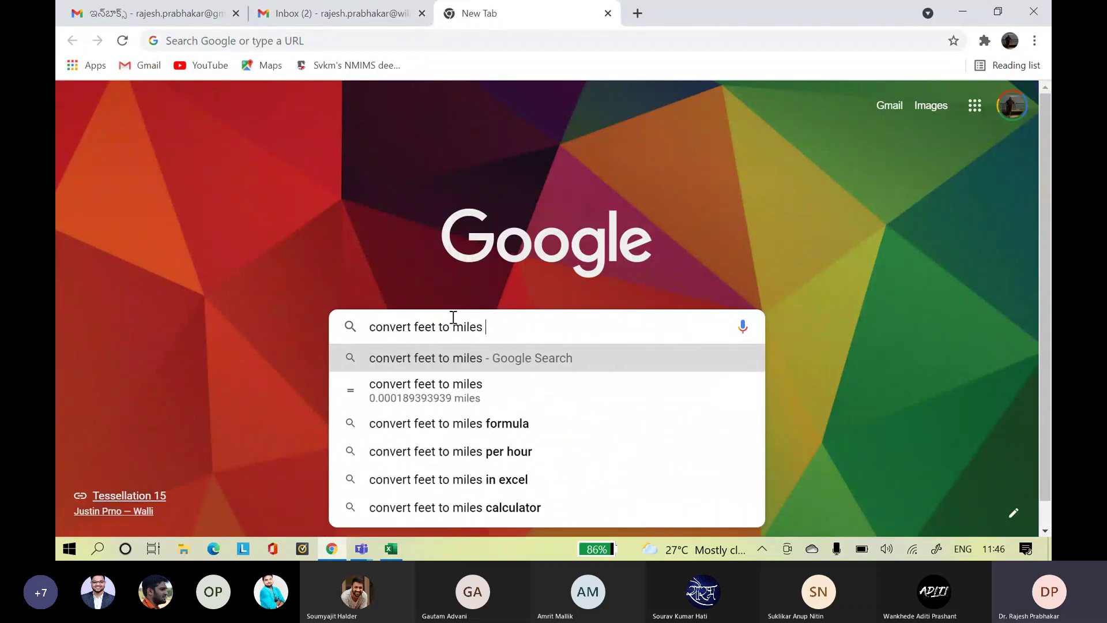
text(in)
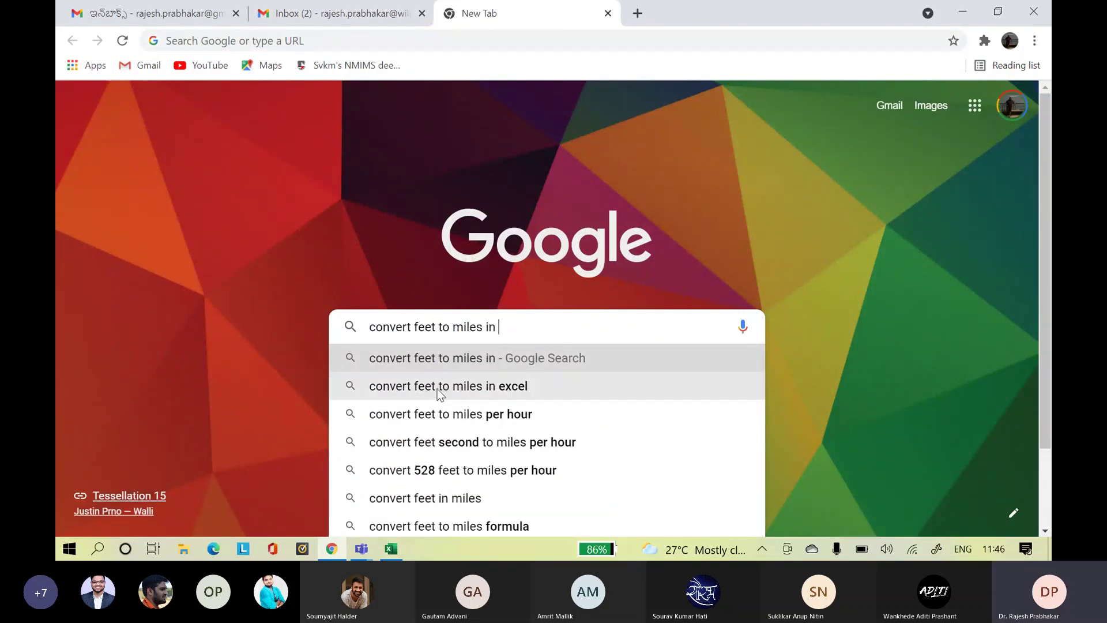
click(456, 388)
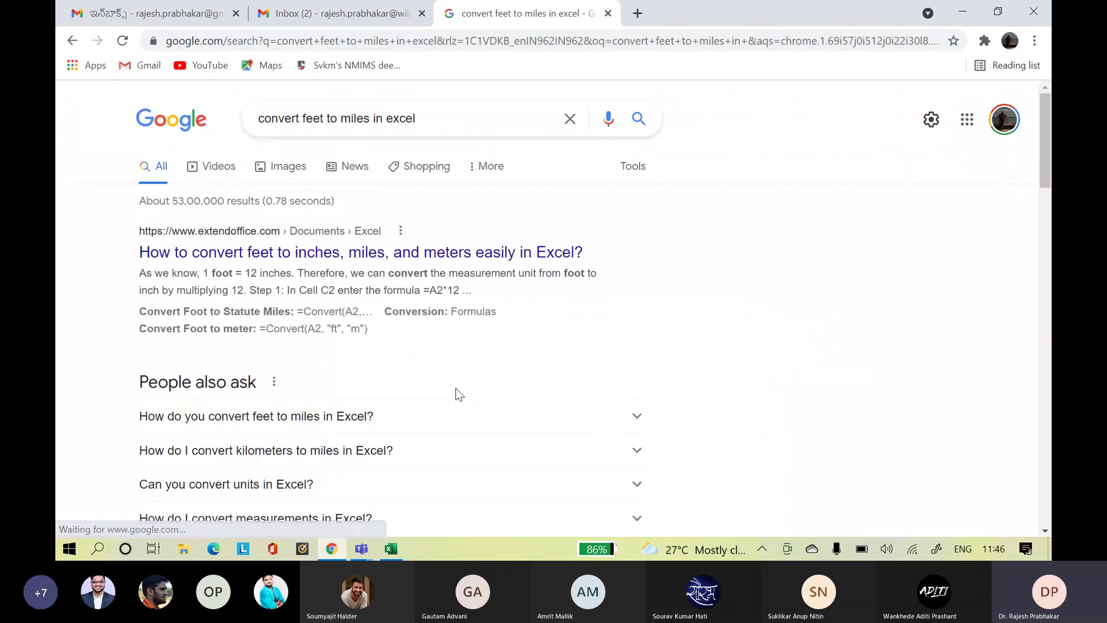
- Open the ExtendOffice article on converting feet in Excel and find the foot-to-miles formulas in its Convert function section
click(440, 260)
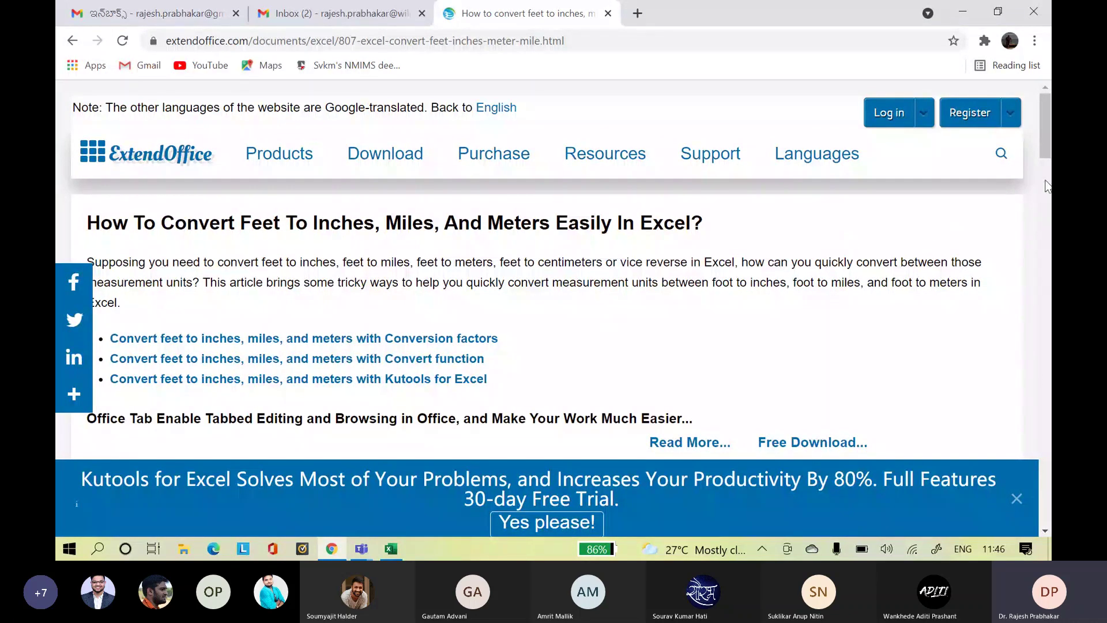
scroll(1047, 186, down, 3)
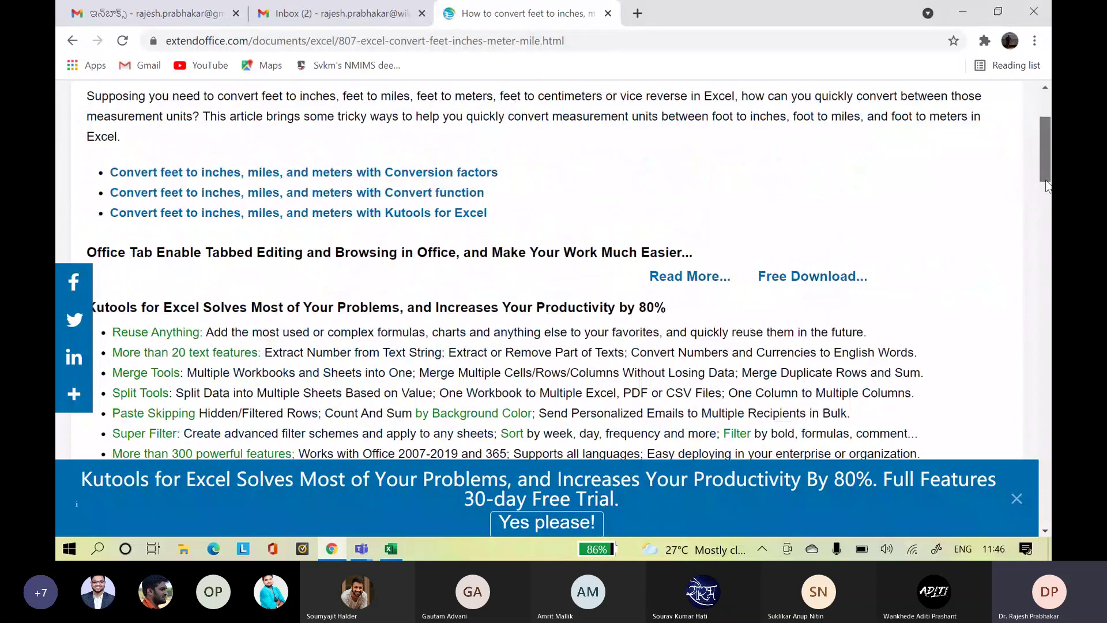
drag(1047, 186, 1050, 320)
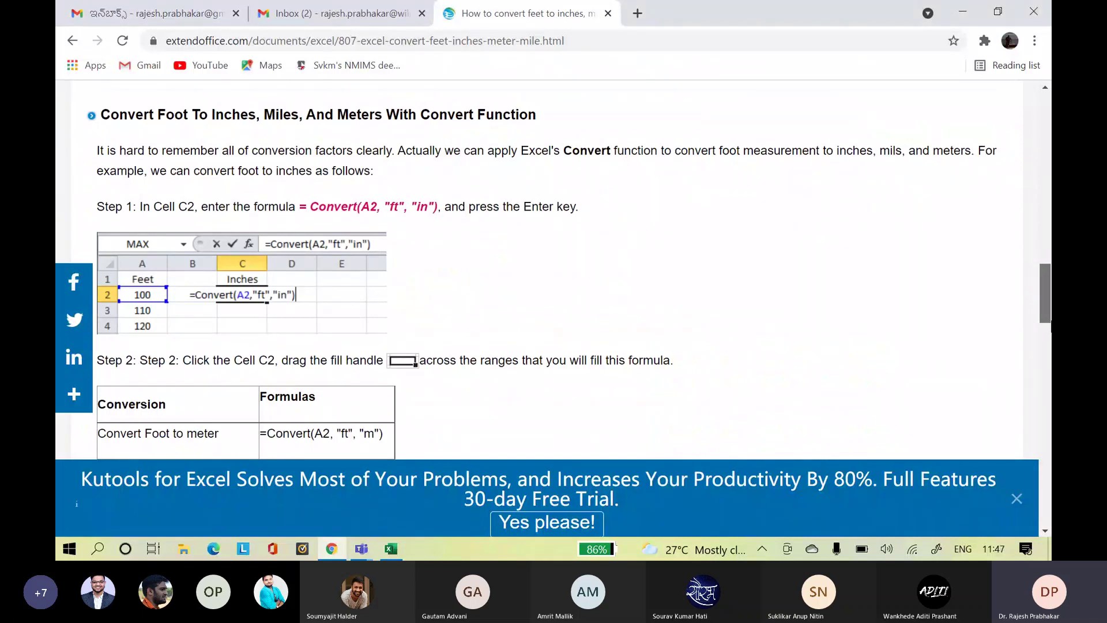
drag(1049, 326, 1049, 344)
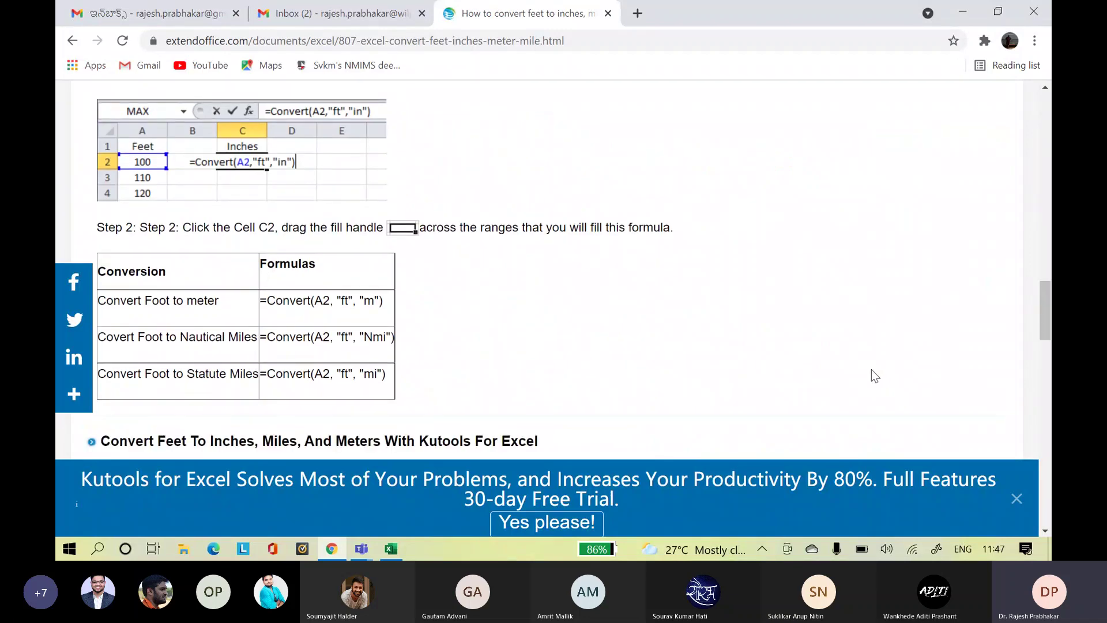
- Switch back to Excel and start a CONVERT formula in cell I12, beside the Path 1 distances
click(389, 553)
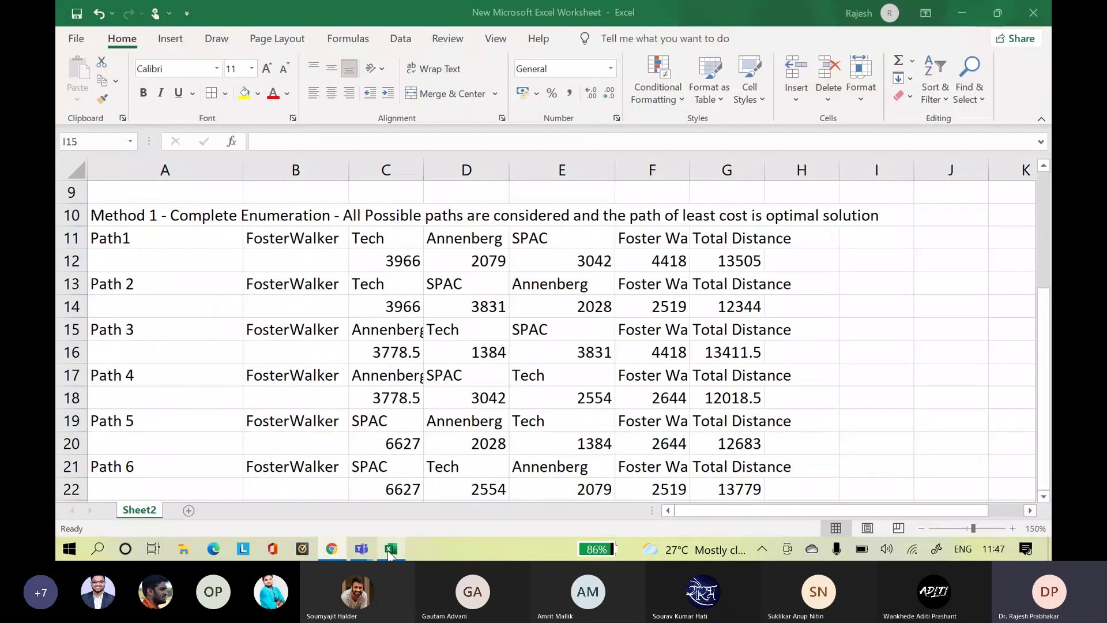
click(865, 261)
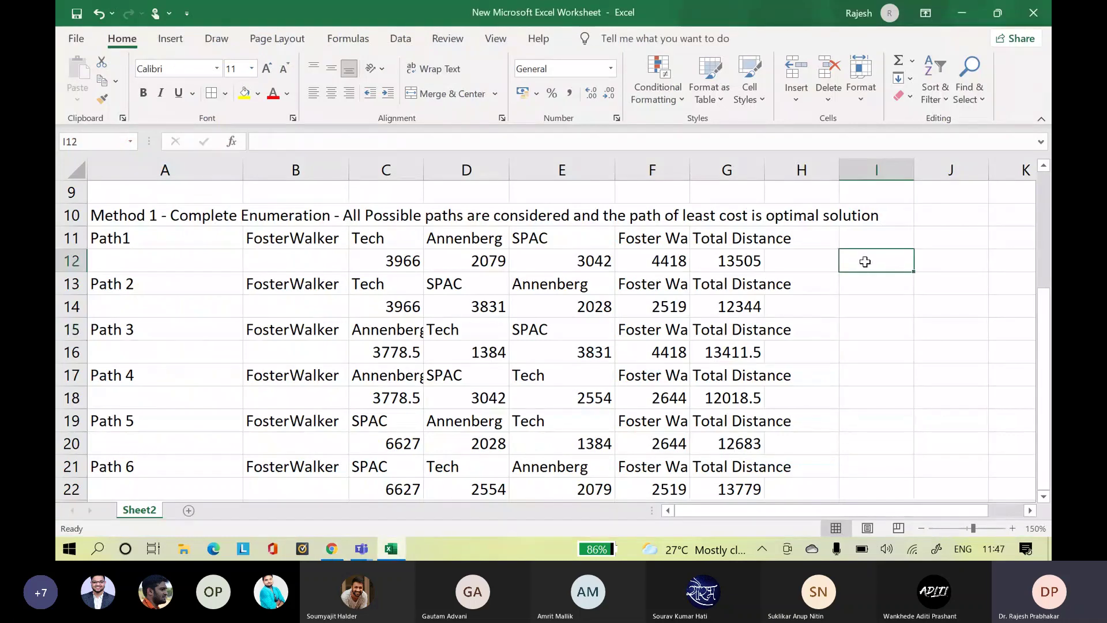
text(=C)
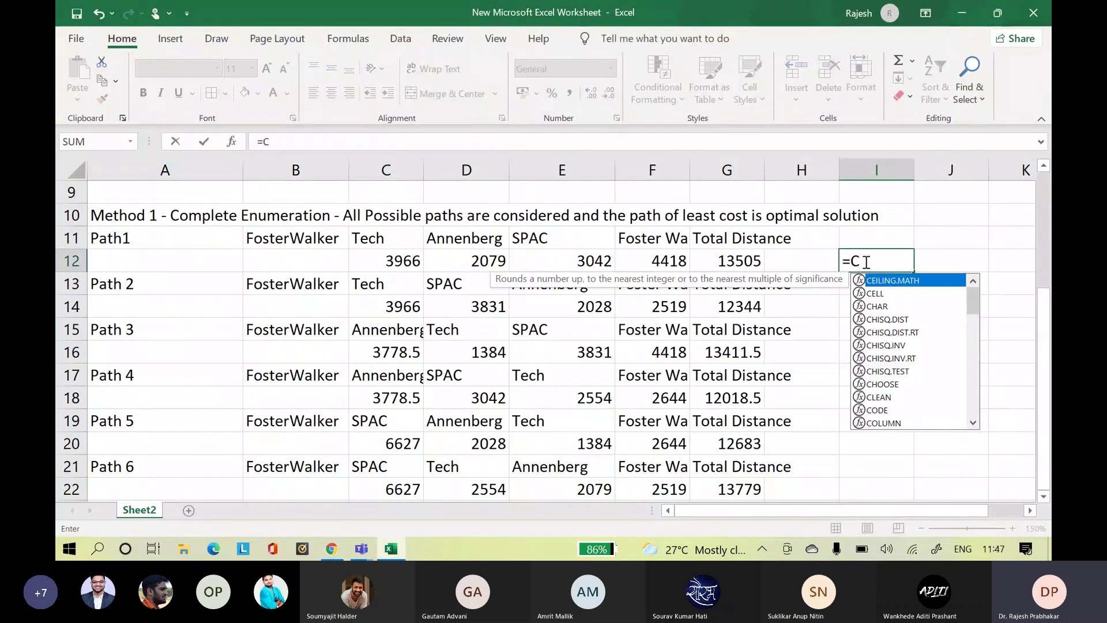
text(o)
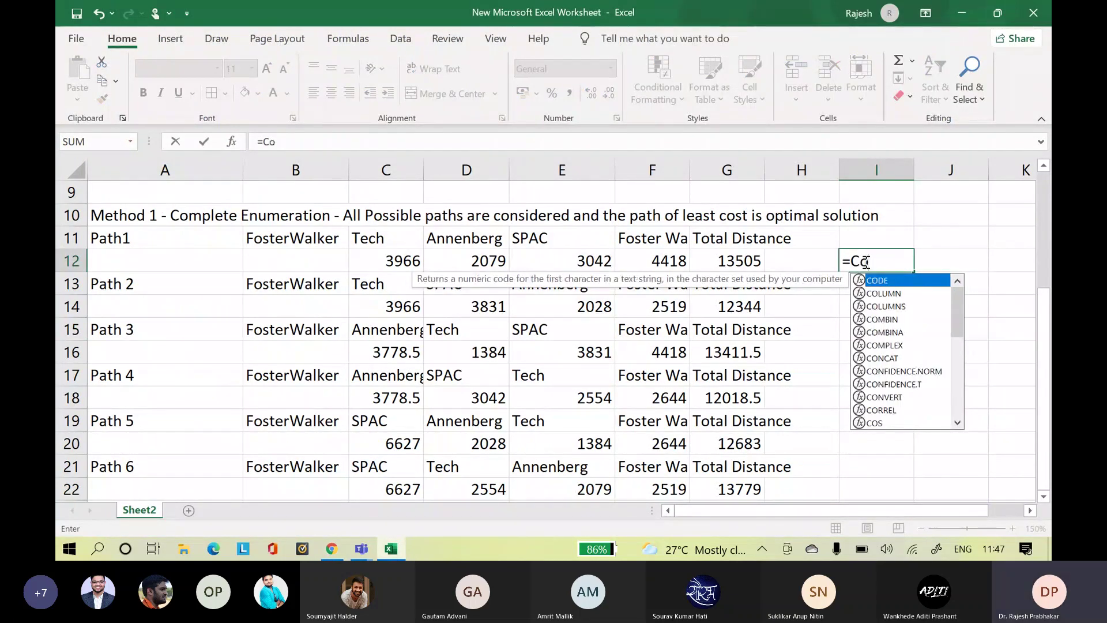
key(Down)
key(Down)
key(Down)
key(Down)
key(Down)
key(Down)
key(Down)
key(Down)
key(Down)
key(Down)
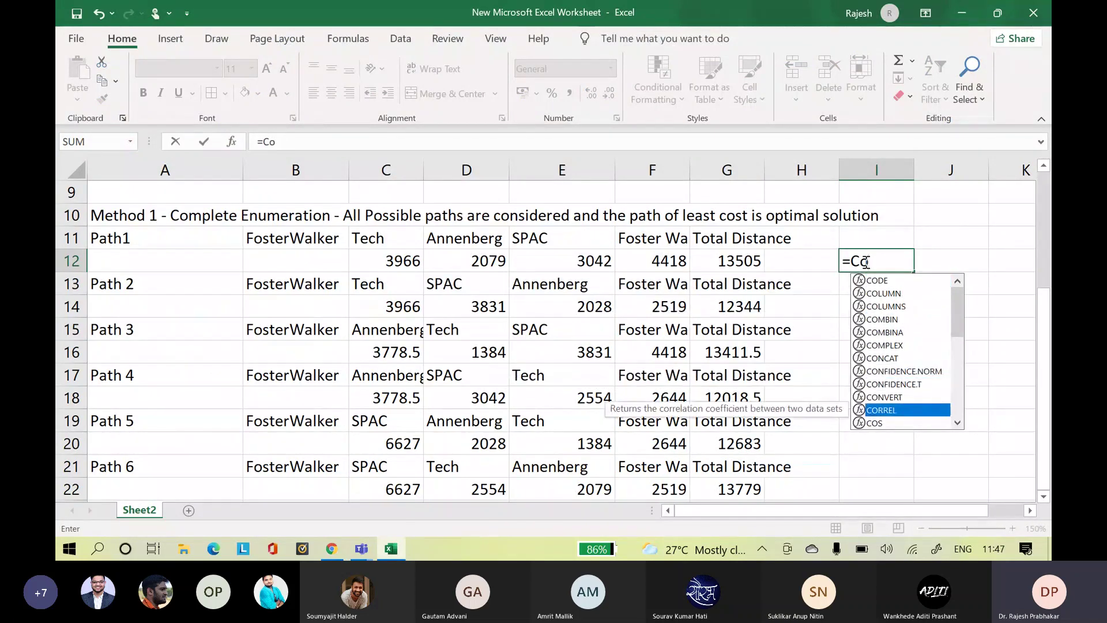
key(Up)
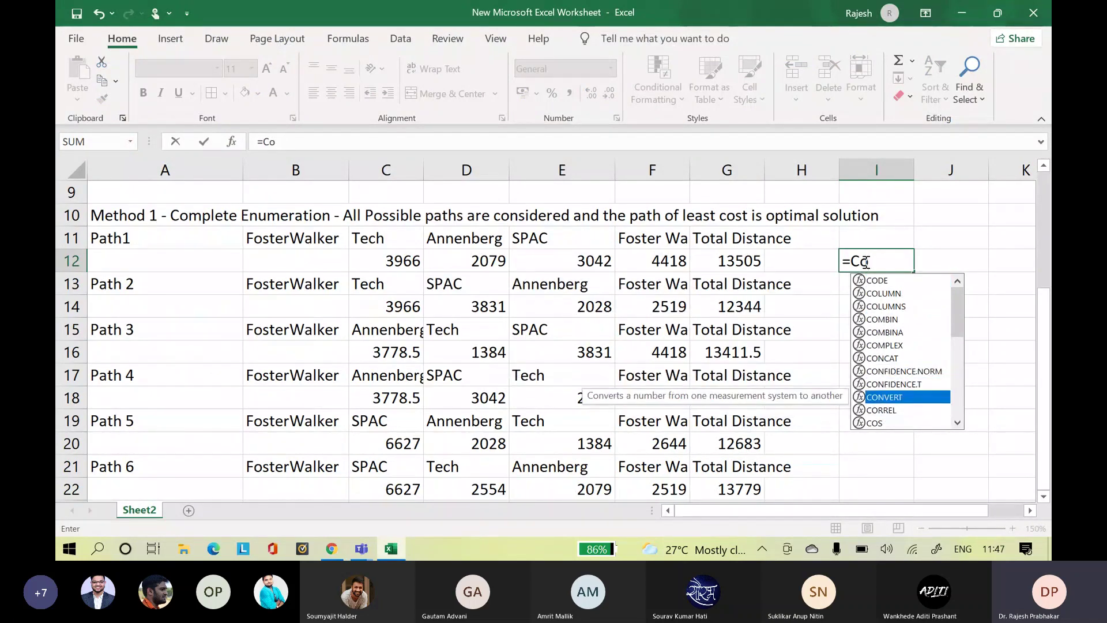
key(ctrl+Return)
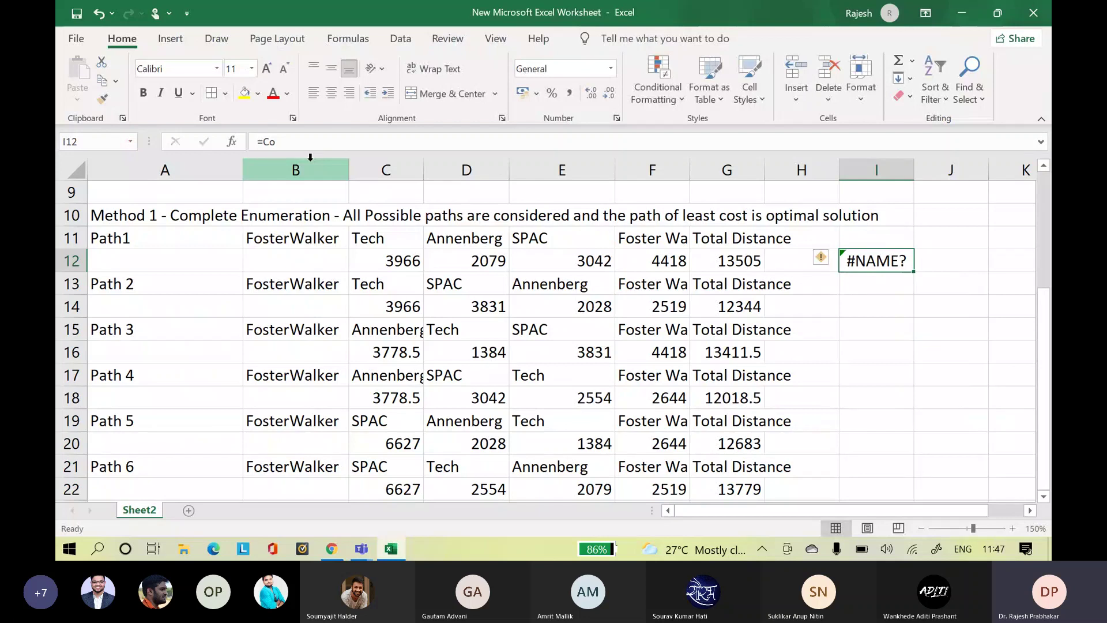
double_click(890, 262)
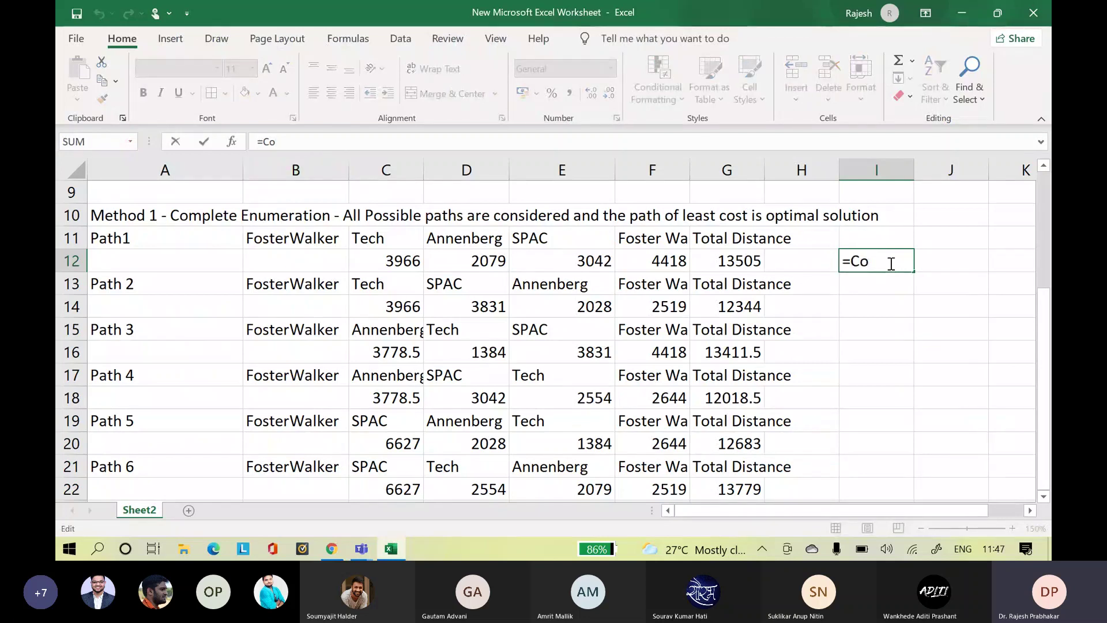
text(n)
key(Down)
key(Down)
key(Down)
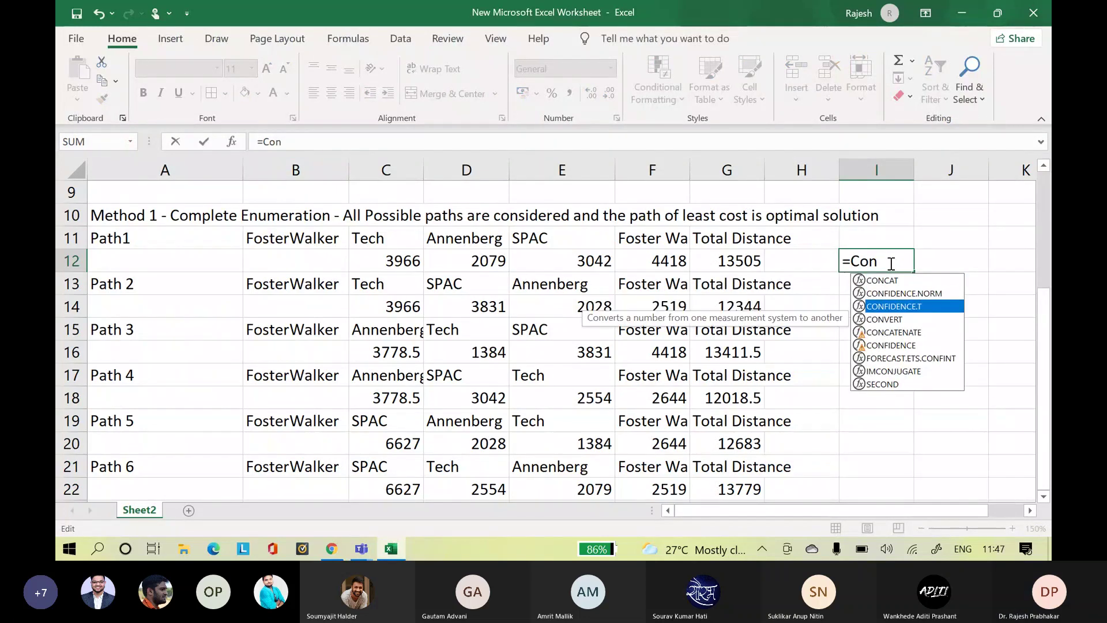
double_click(896, 320)
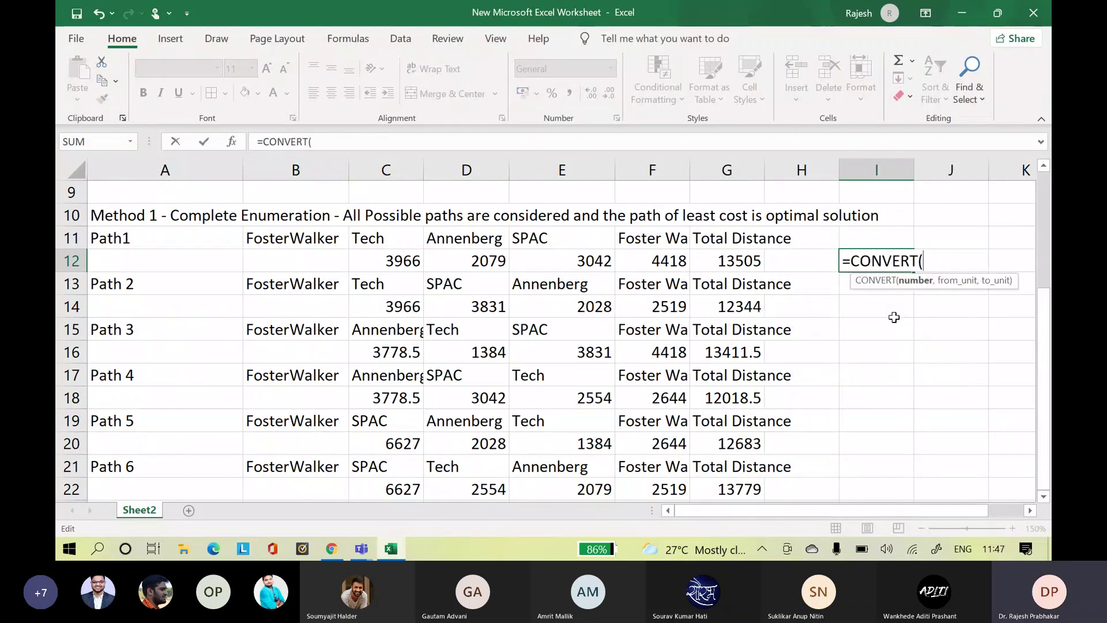
- Give the CONVERT formula the Path 1 total in G12 as its number and "ft" (Foot) as its source unit
click(728, 261)
text(,)
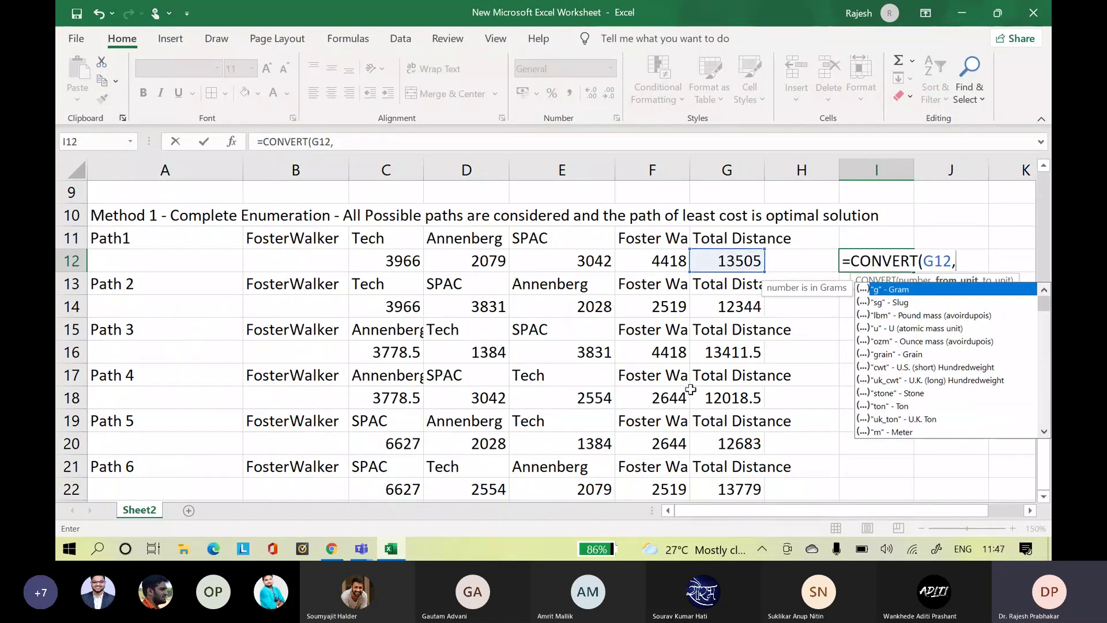
mouse_move(1044, 304)
mouse_down()
mouse_move(1042, 357)
mouse_move(1045, 308)
mouse_move(1047, 321)
mouse_up()
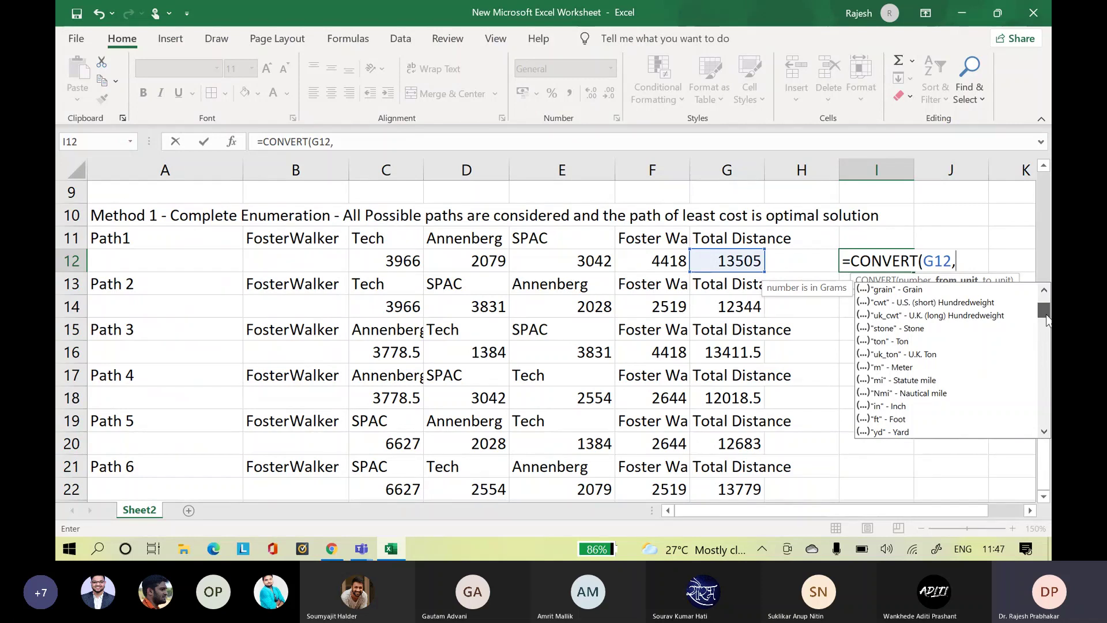
click(908, 419)
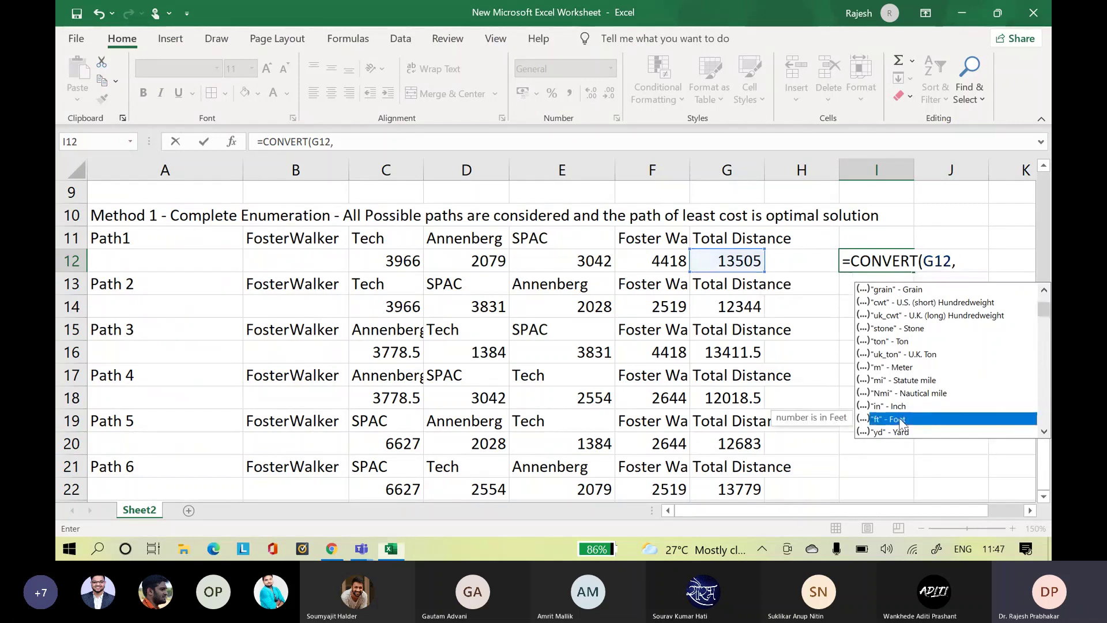
double_click(908, 419)
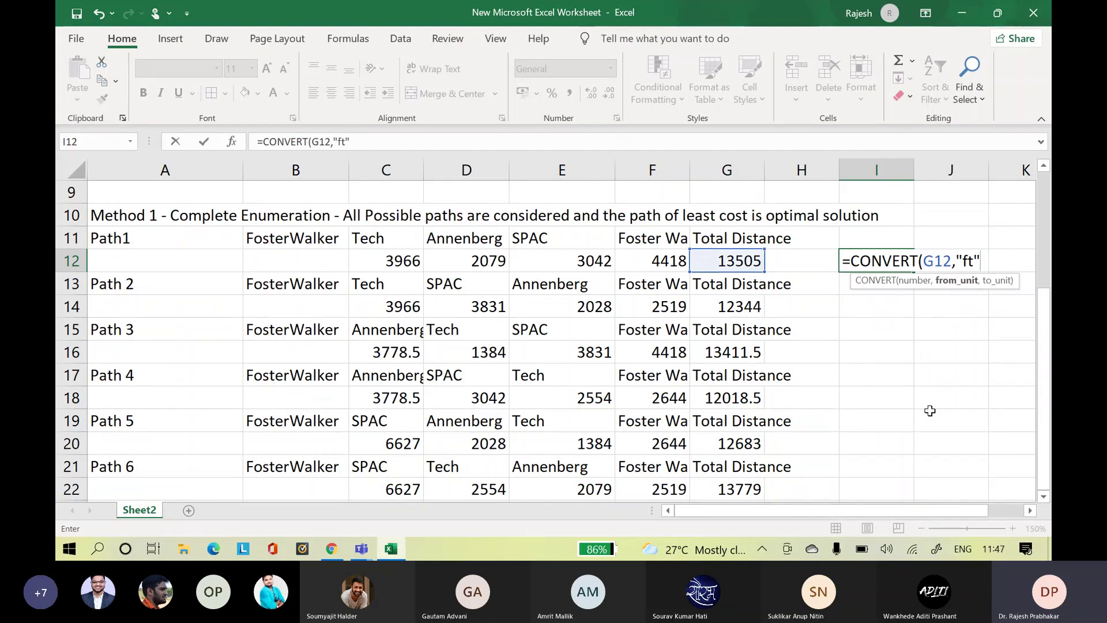
- Choose "mi" (Statute mile) as the target unit and complete the formula =CONVERT(G12,"ft","mi") in I12
text(,)
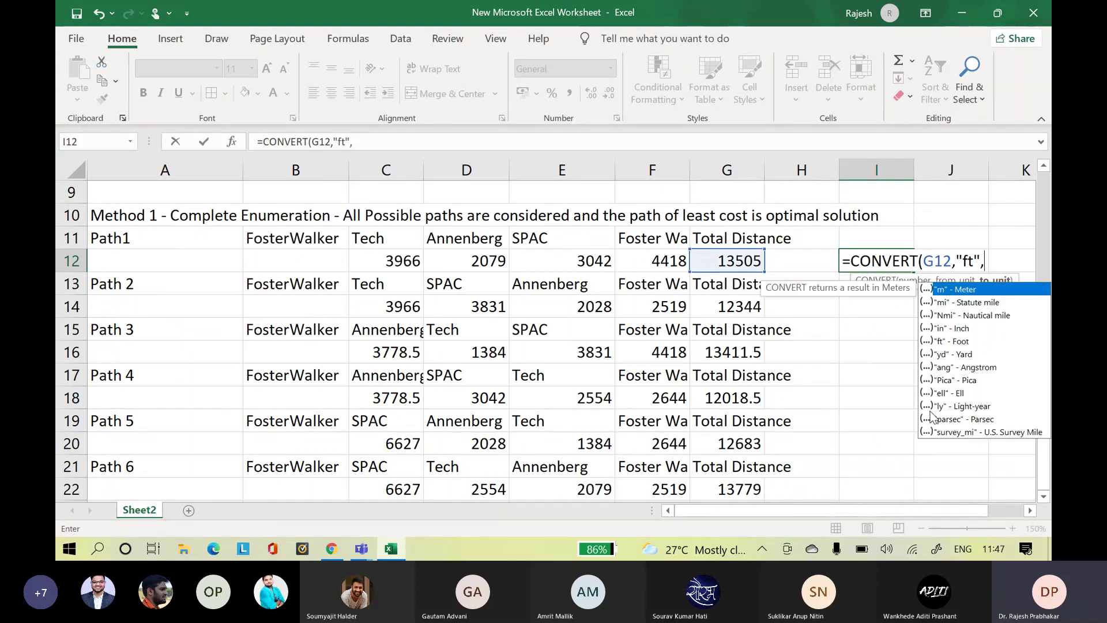
key(Down)
key(Down)
key(Down)
key(Down)
key(Down)
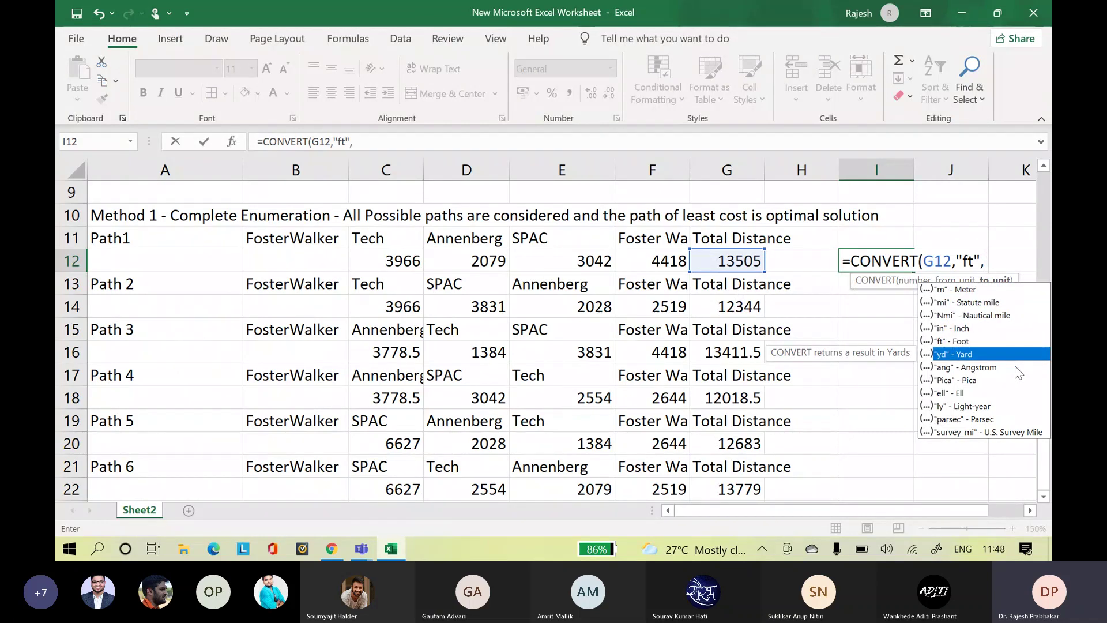
key(Down)
key(Down)
key(Down)
key(Down)
key(Down)
key(Down)
key(Up)
key(Up)
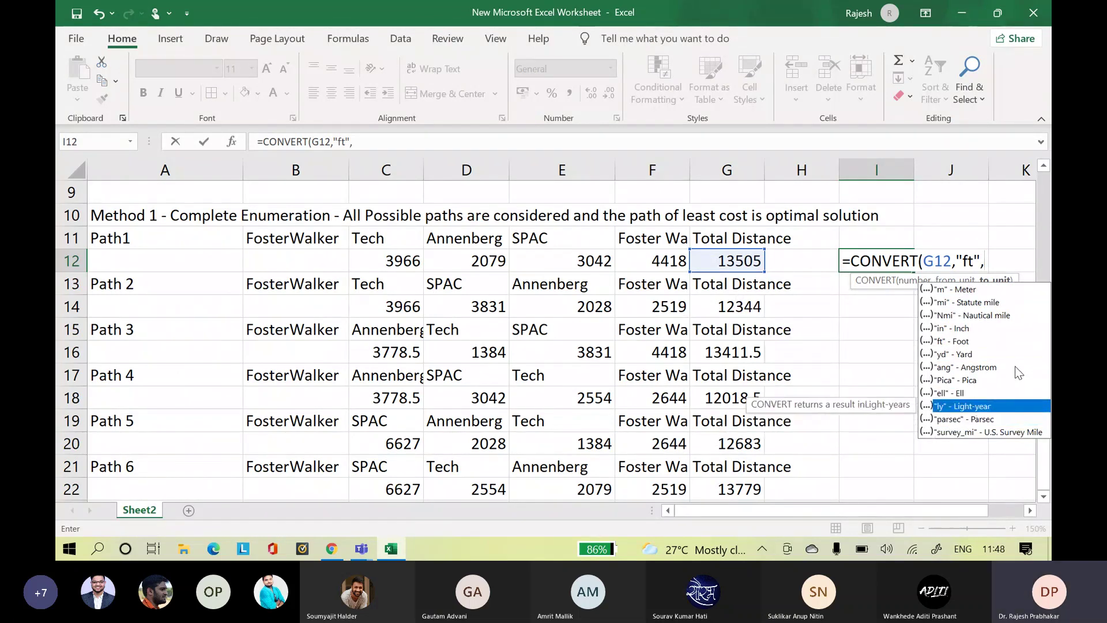
key(Down)
key(Down)
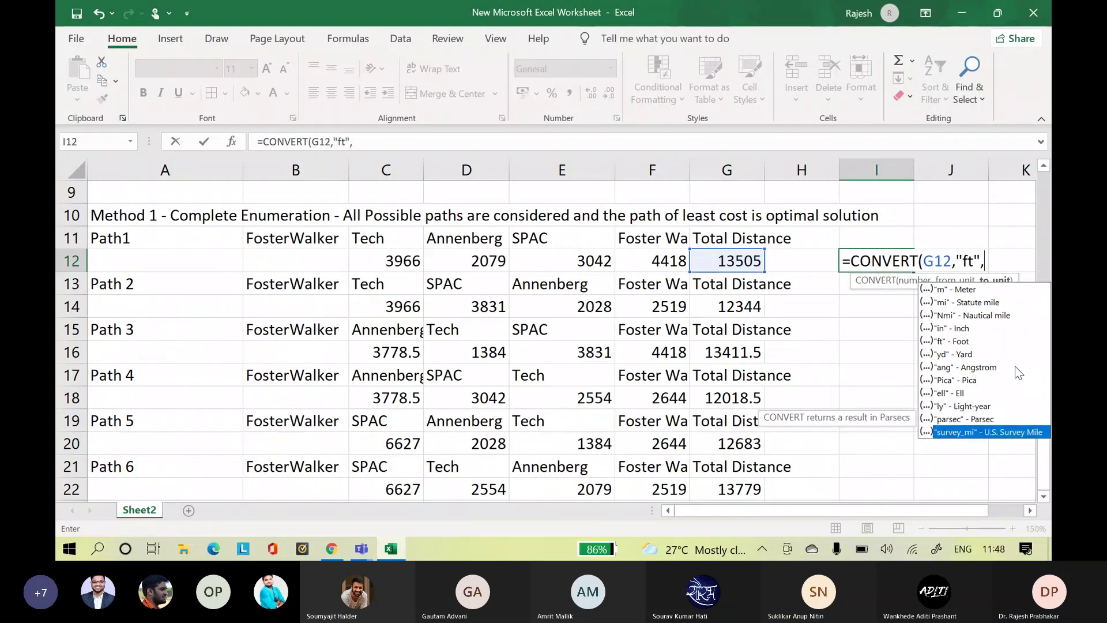
key(Up)
key(Up)
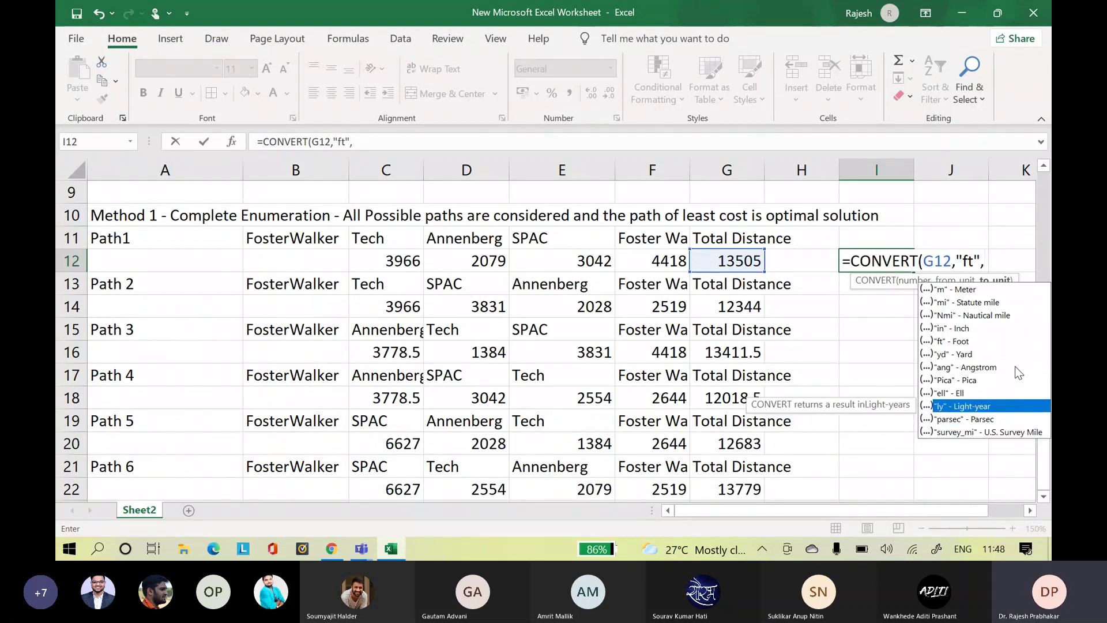
key(Up)
key(Up)
key(Up)
key(Up)
key(Up)
key(Up)
key(Up)
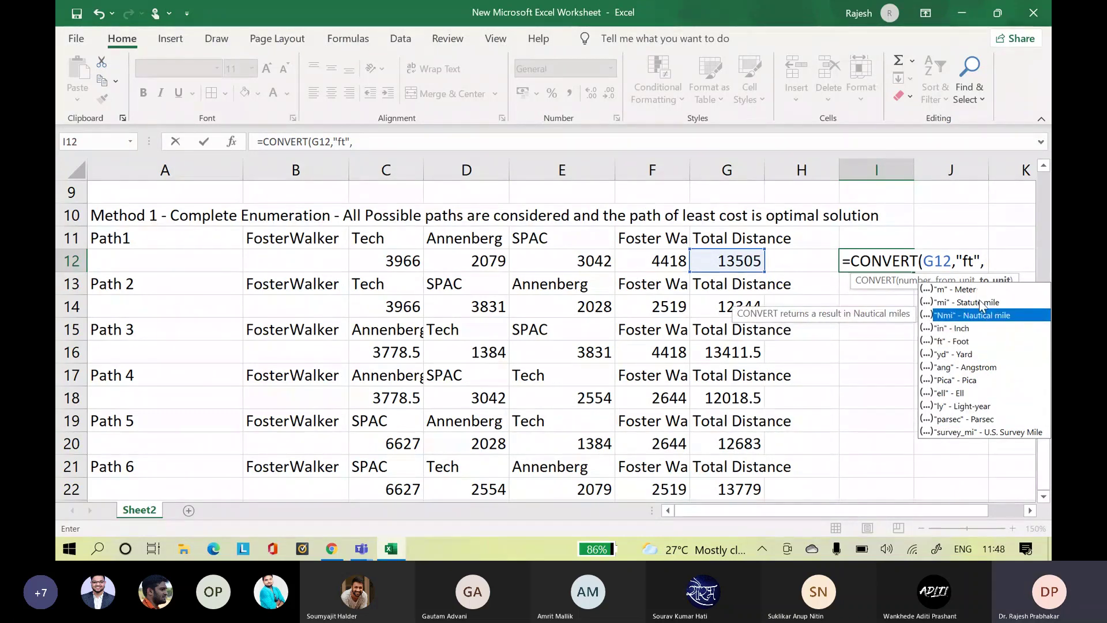
click(979, 299)
double_click(978, 299)
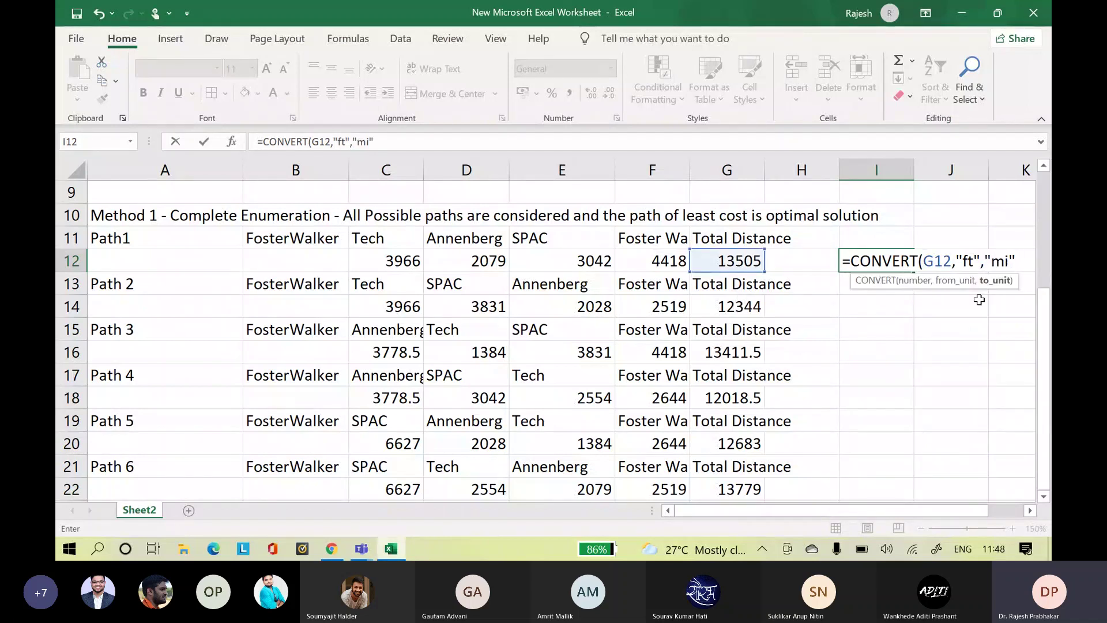
text())
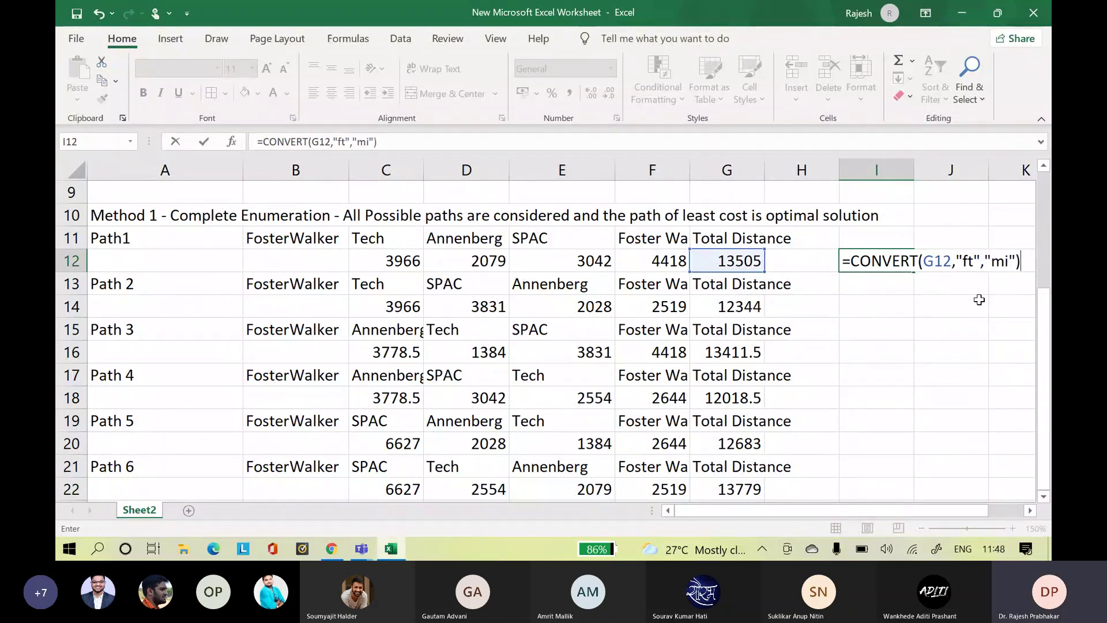
key(Return)
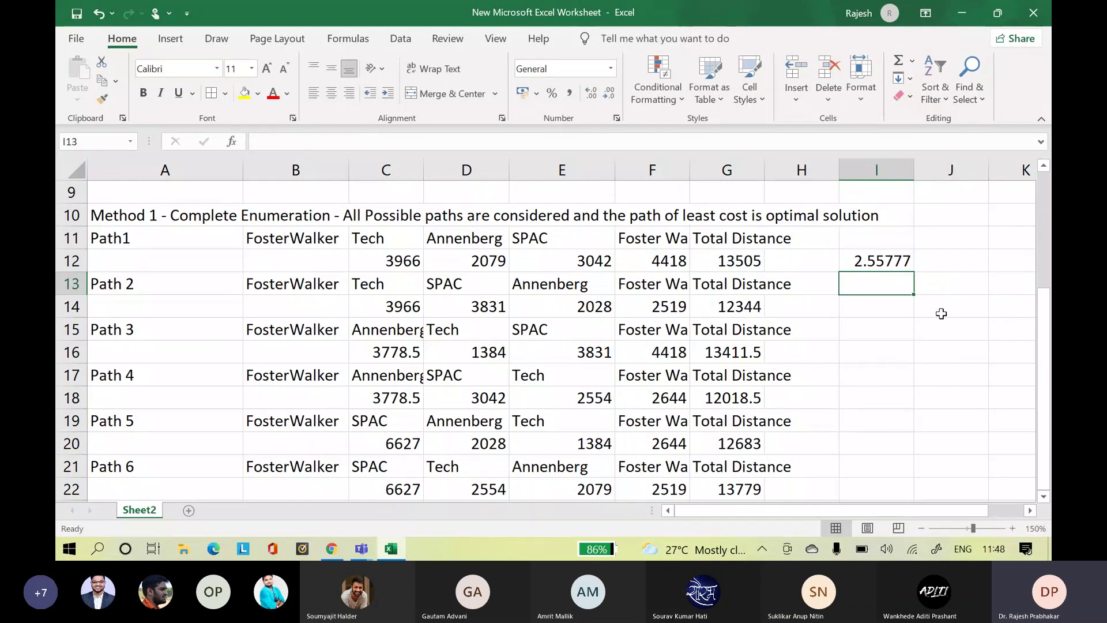
- Auto-fit the width of column G to its Total Distance labels and select G11
click(865, 256)
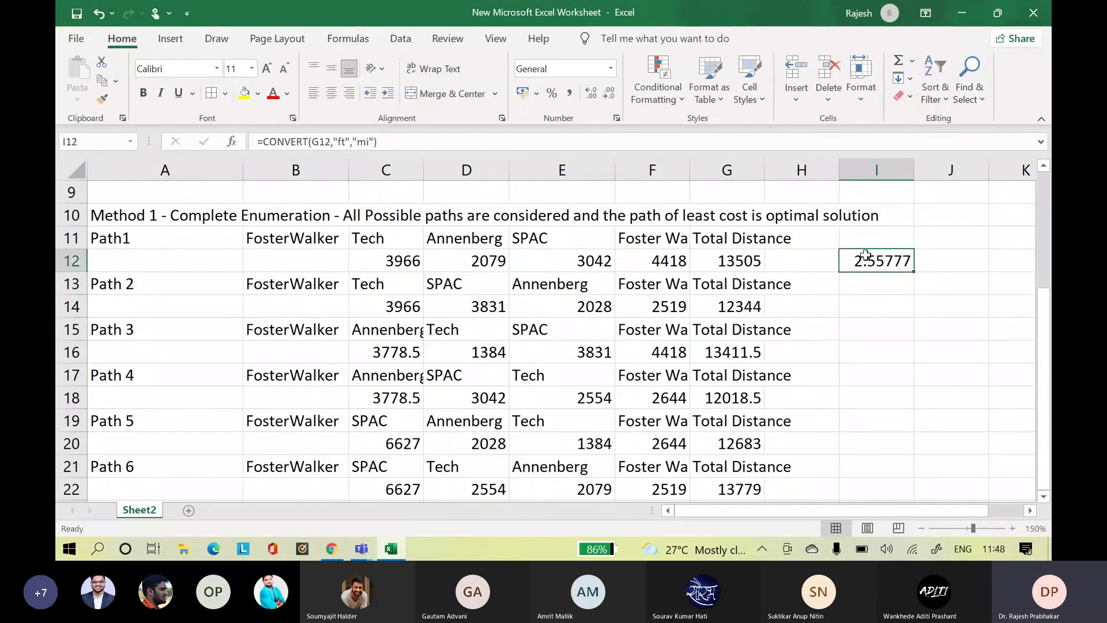
double_click(764, 167)
click(791, 238)
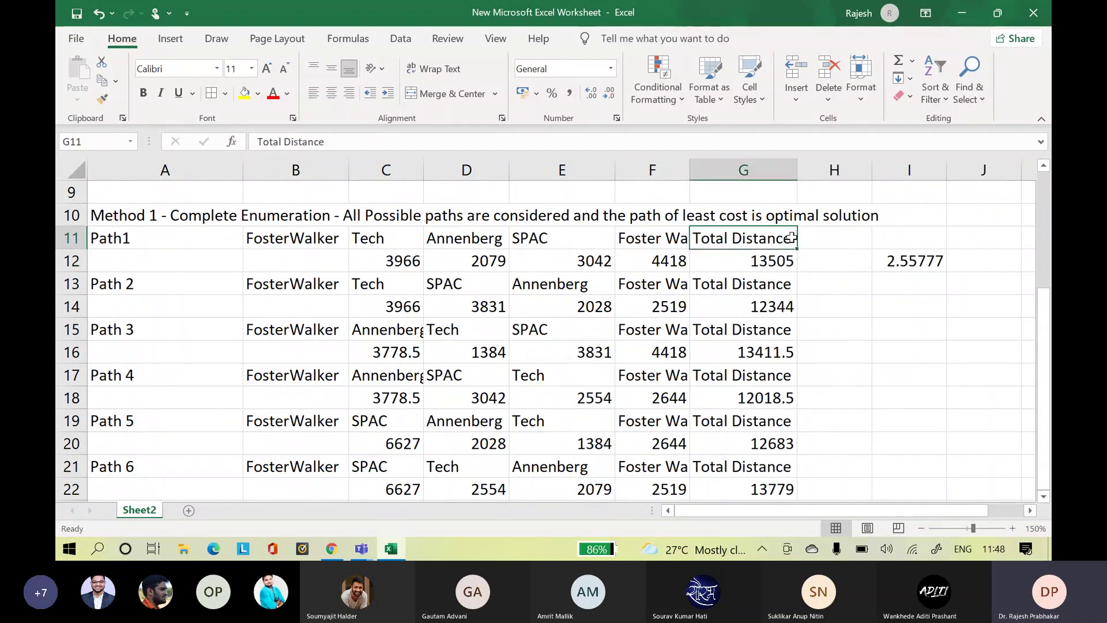
- Extend the label in G11 to "Total Distance(feet)" and enter the heading "Miles" in I11
double_click(791, 237)
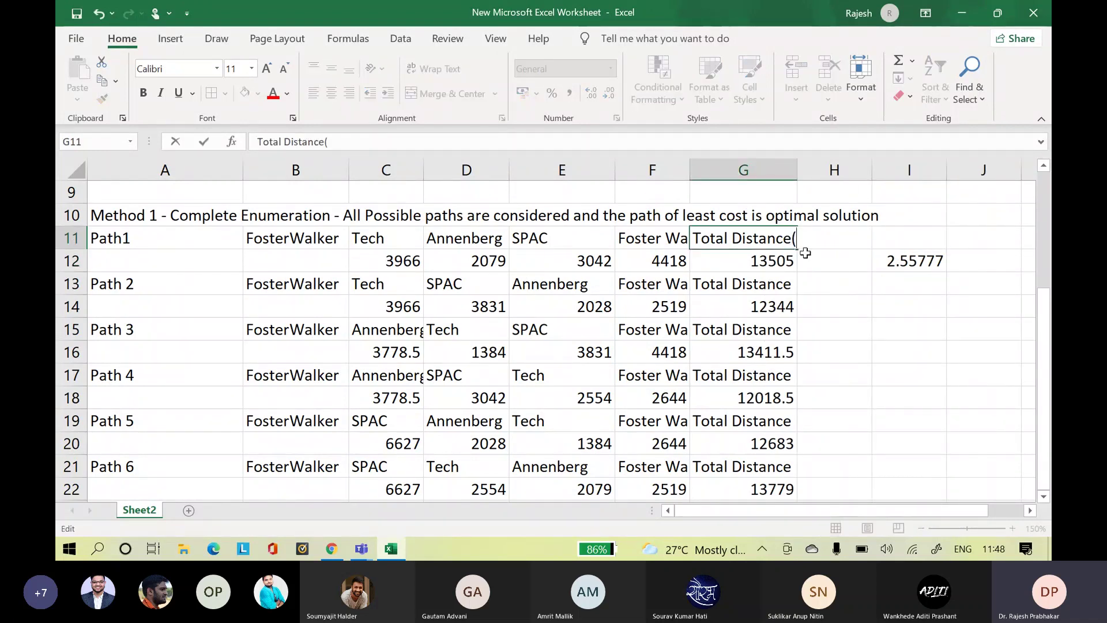
text((feet)
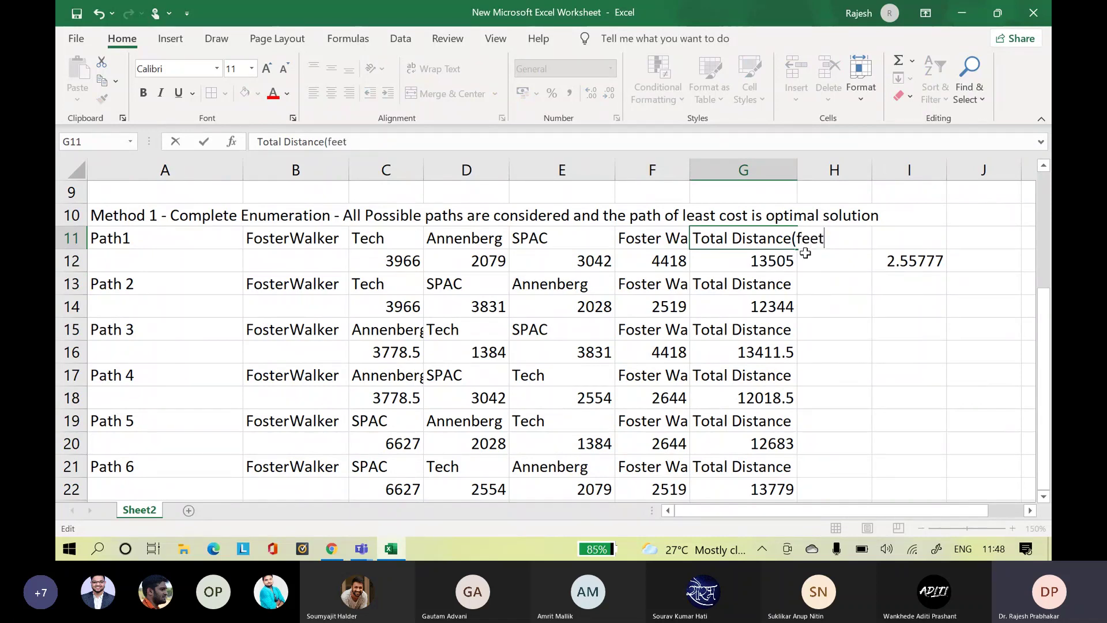
text())
click(834, 326)
click(897, 237)
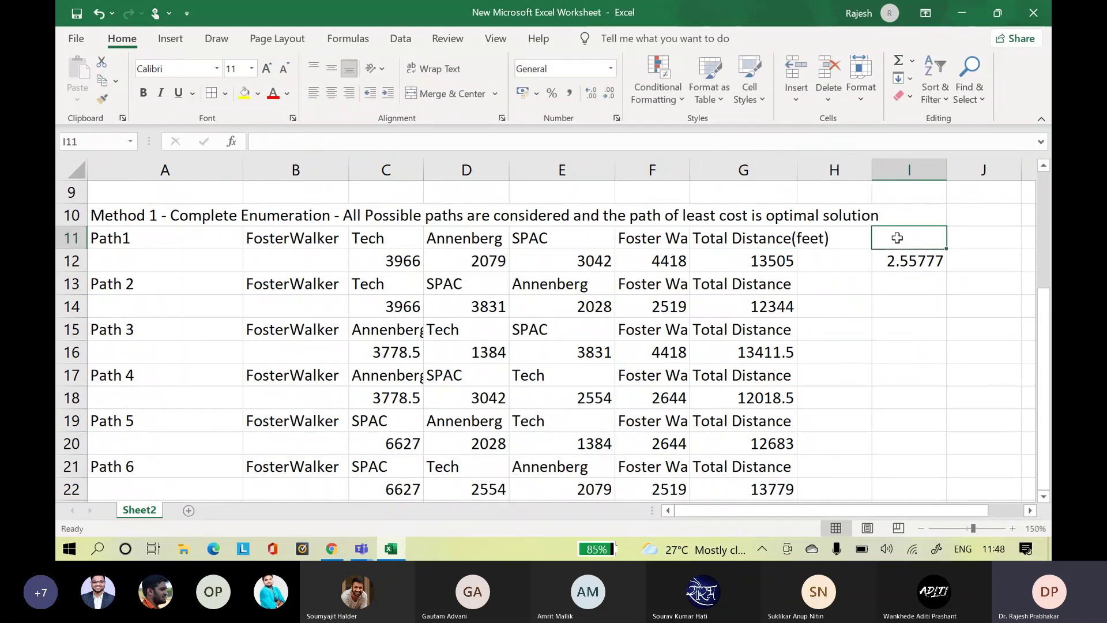
text(Miles)
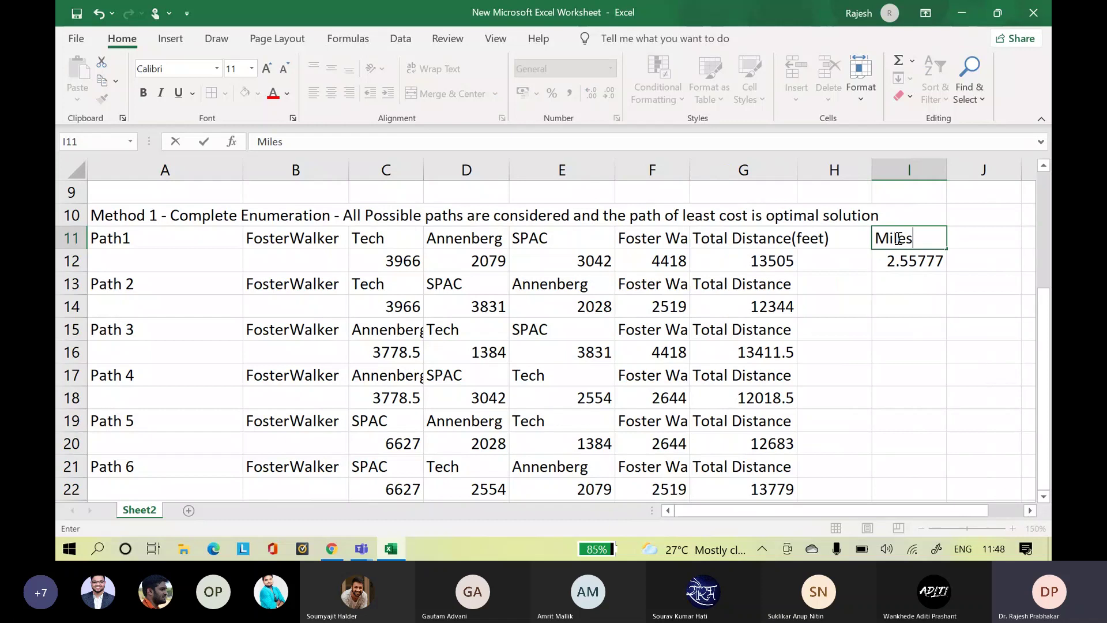
click(899, 323)
- Copy the CONVERT formula from I12 into I14 and I16 for Paths 2 and 3, pasting formulas and number formatting
click(909, 262)
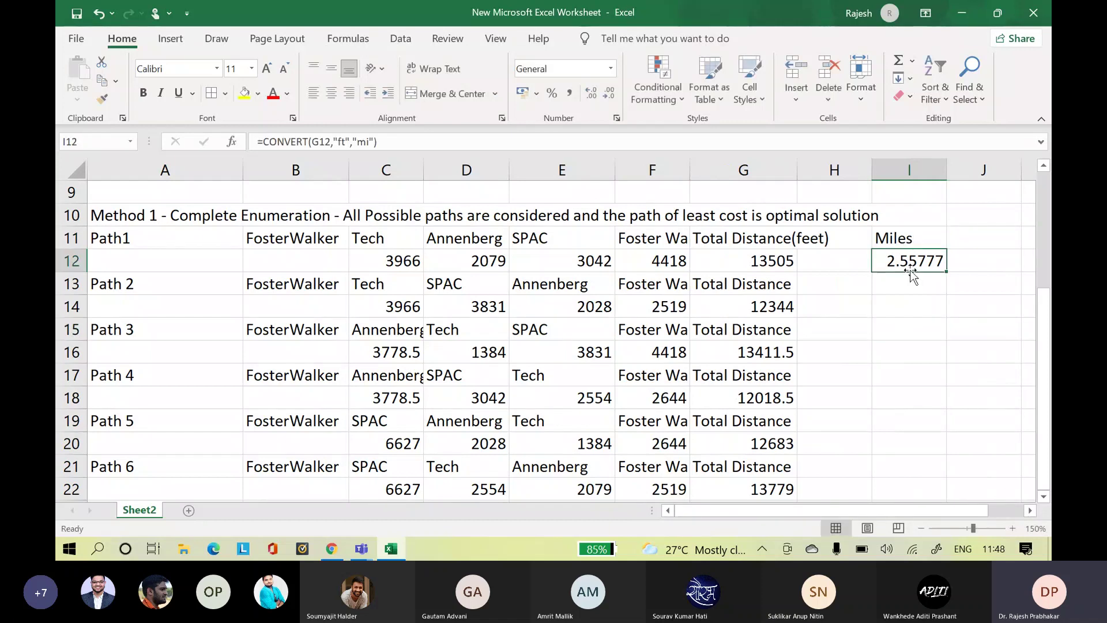
key(ctrl+c)
click(893, 307)
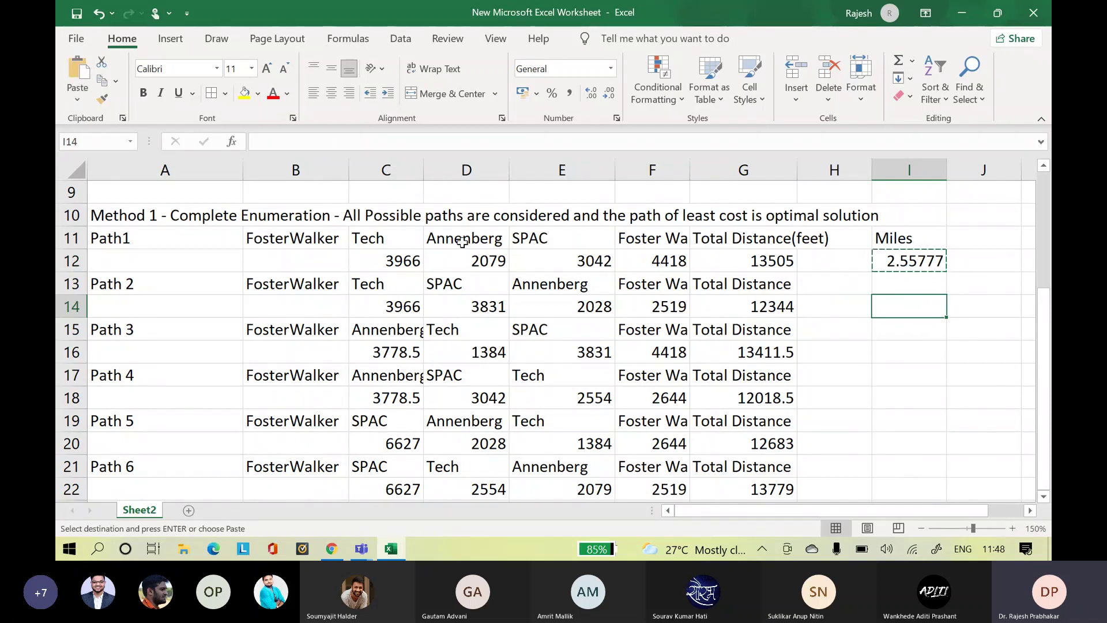
click(77, 99)
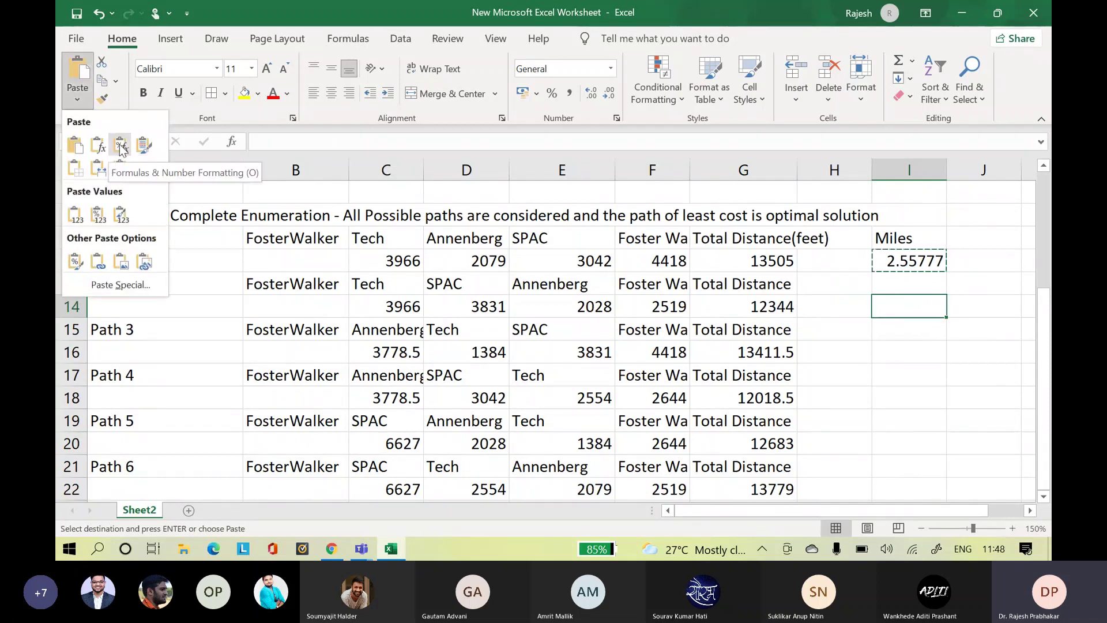
click(120, 147)
click(891, 352)
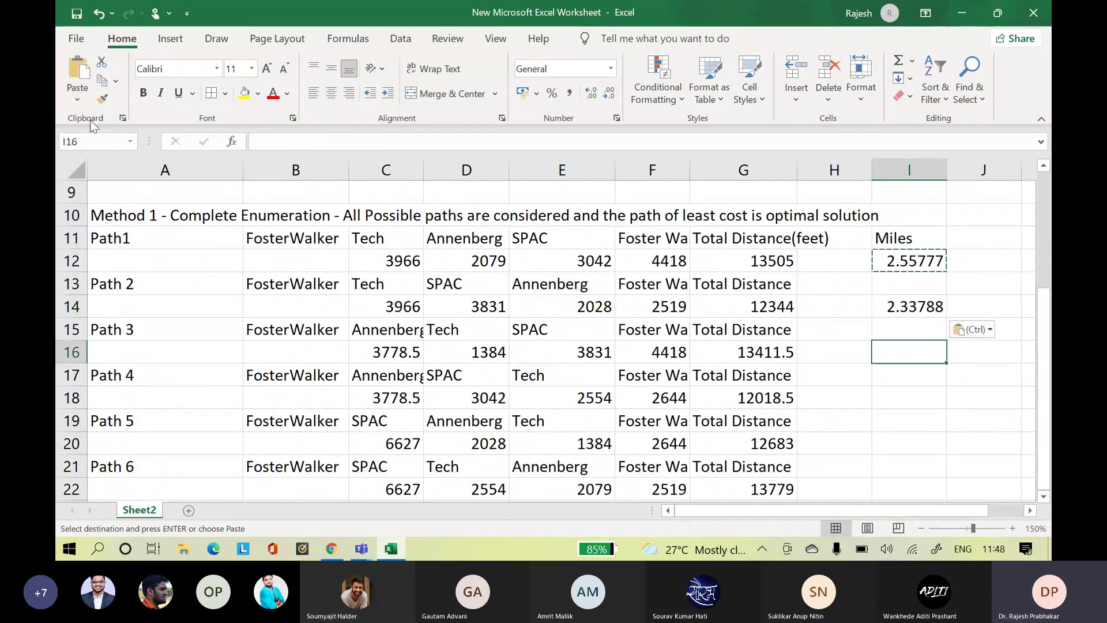
click(77, 102)
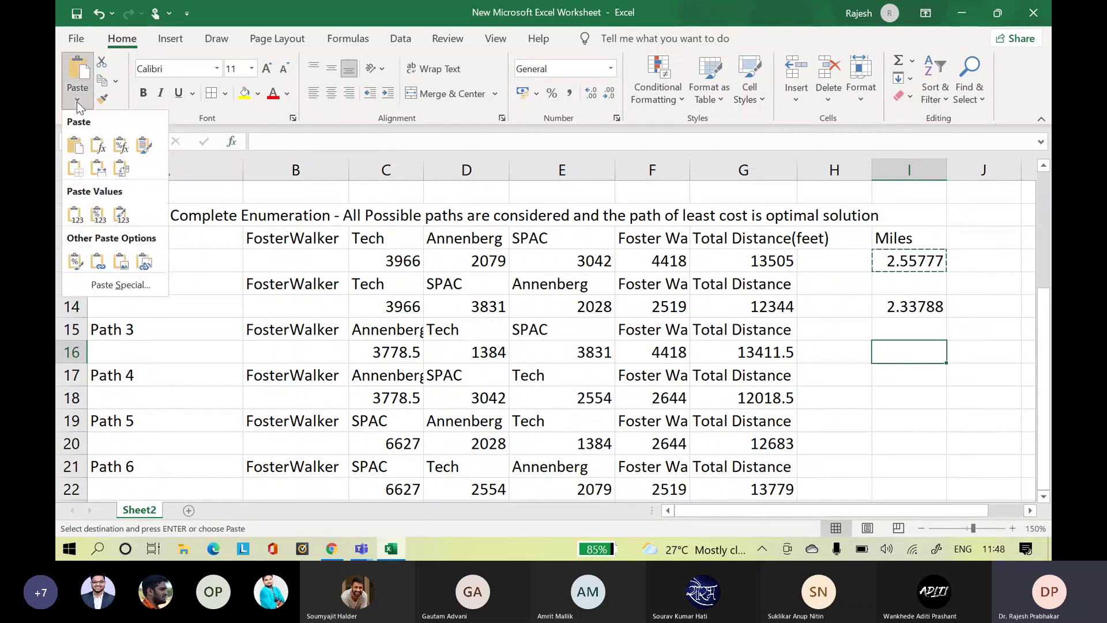
click(120, 147)
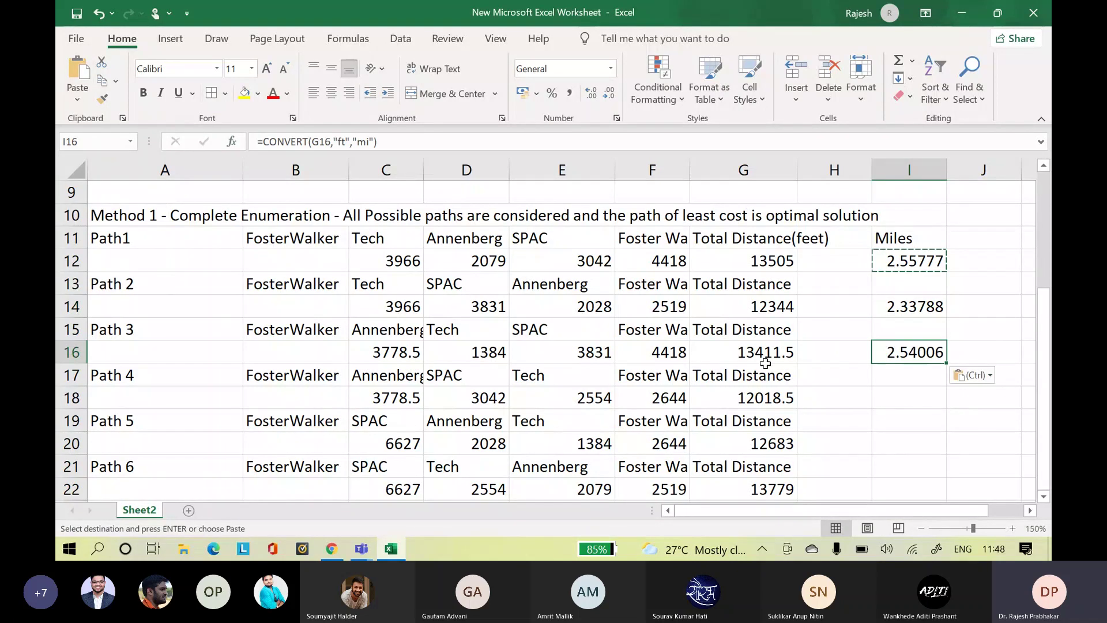
- Paste the copied CONVERT formula with number formatting into I18 and I20 for Paths 4 and 5
click(900, 398)
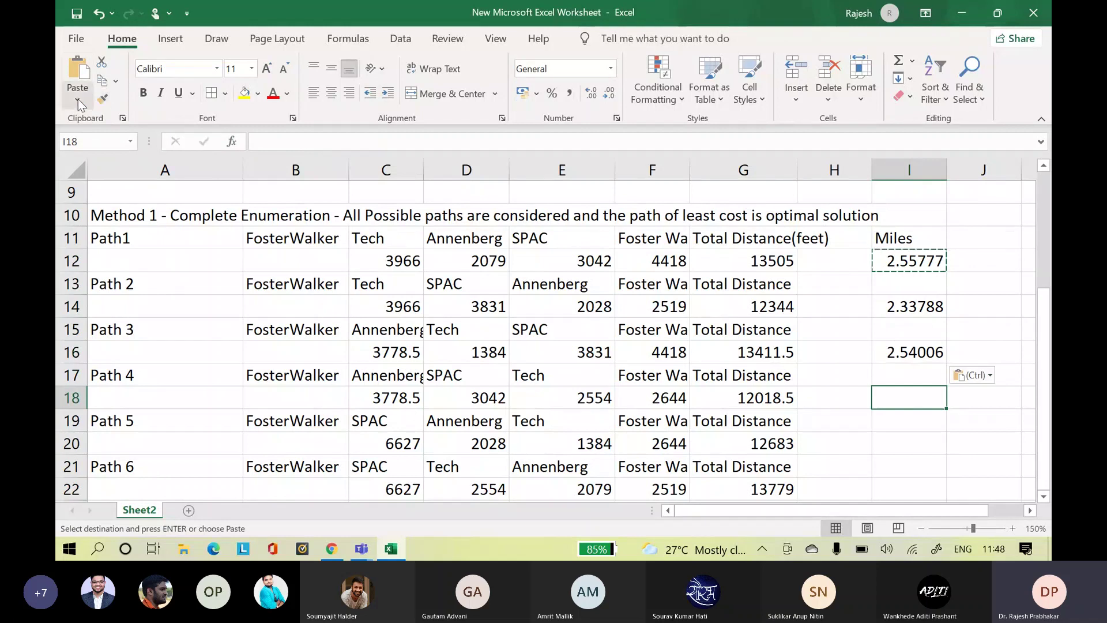
click(78, 102)
click(120, 147)
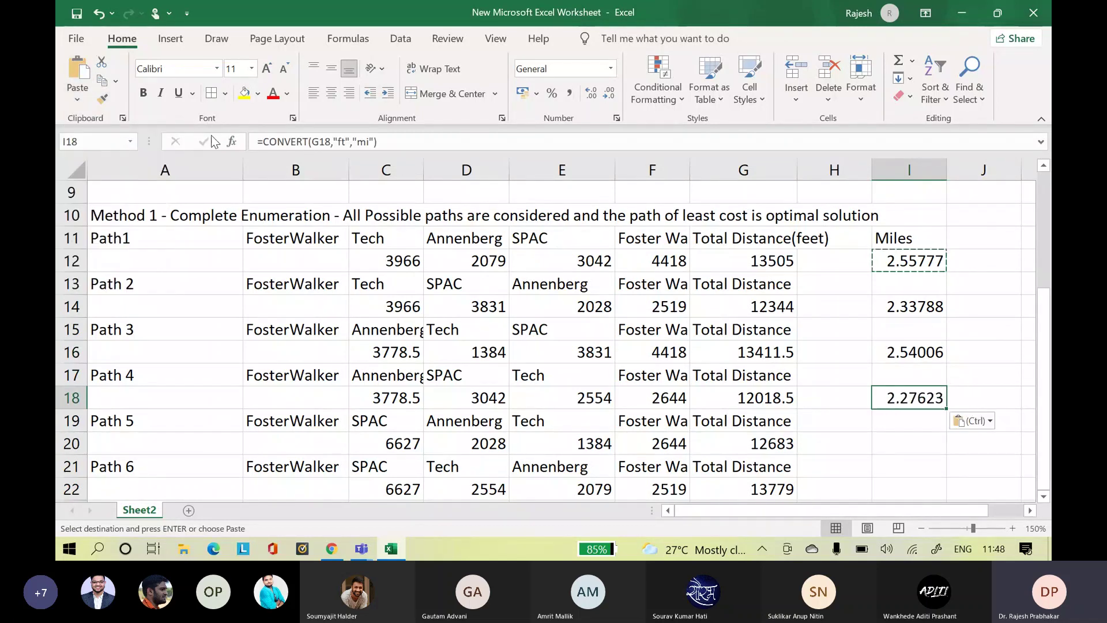
click(906, 443)
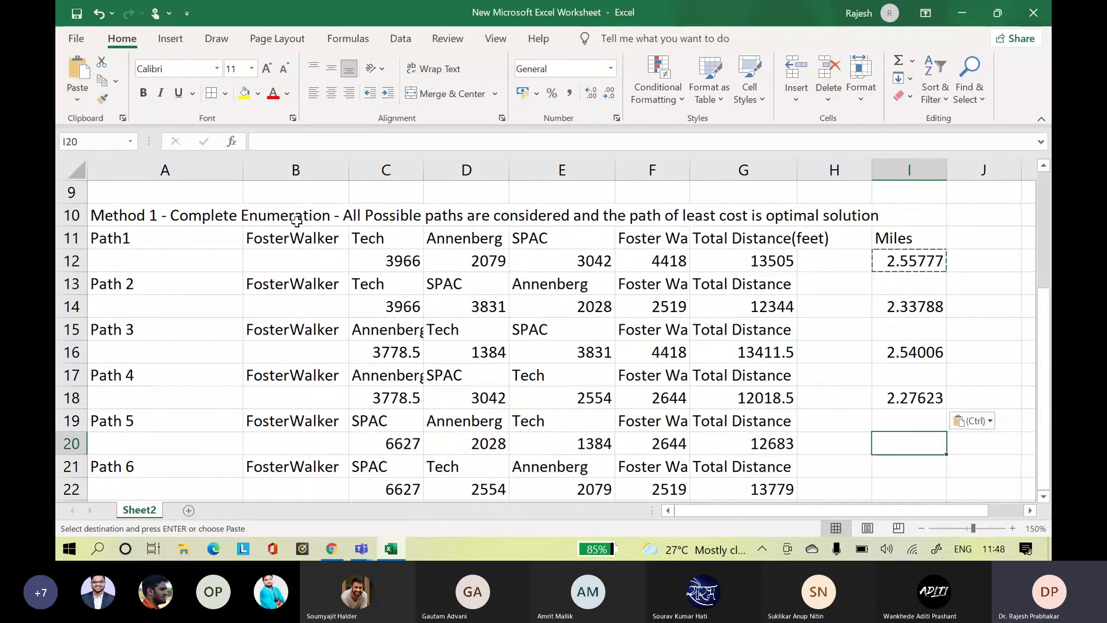
click(77, 101)
click(121, 148)
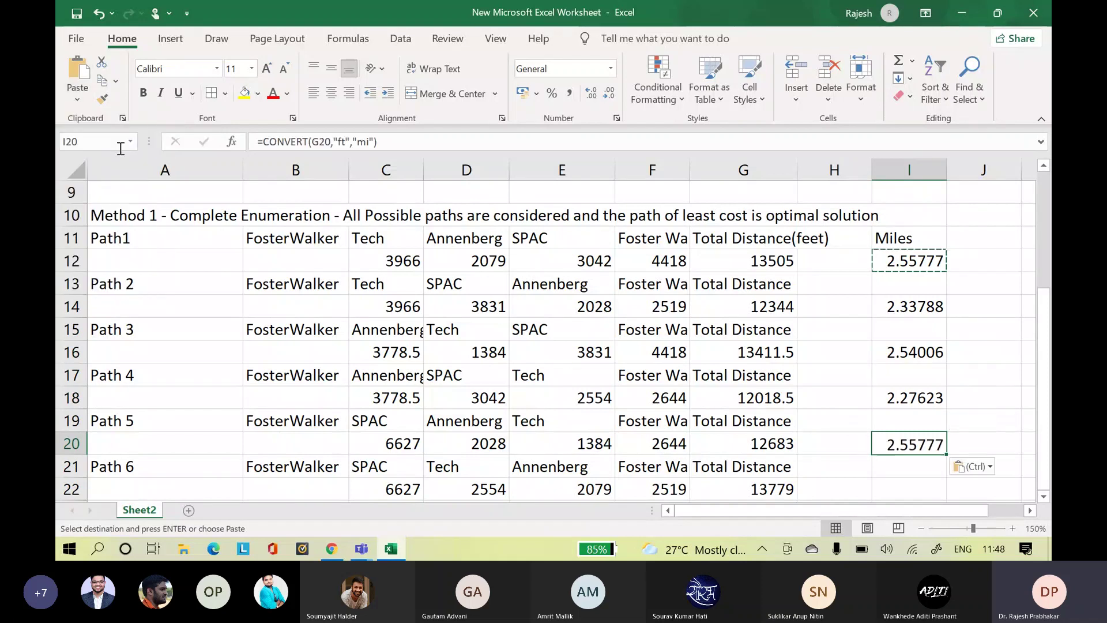
- Paste the copied CONVERT formula into I22 for Path 6 and end copy mode
key(Down)
key(Down)
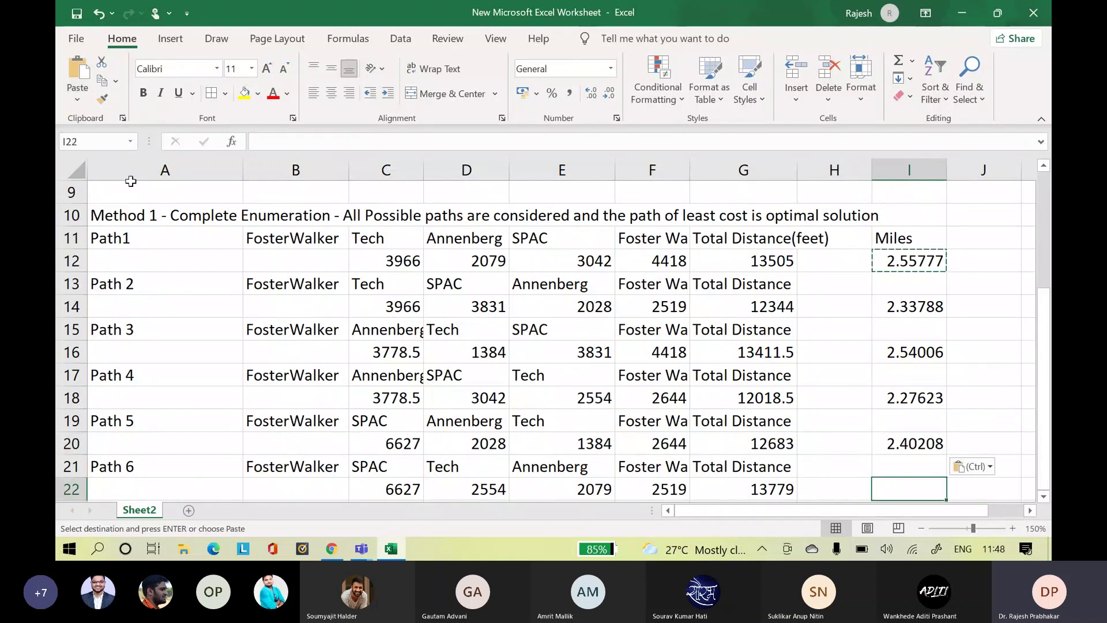
click(77, 99)
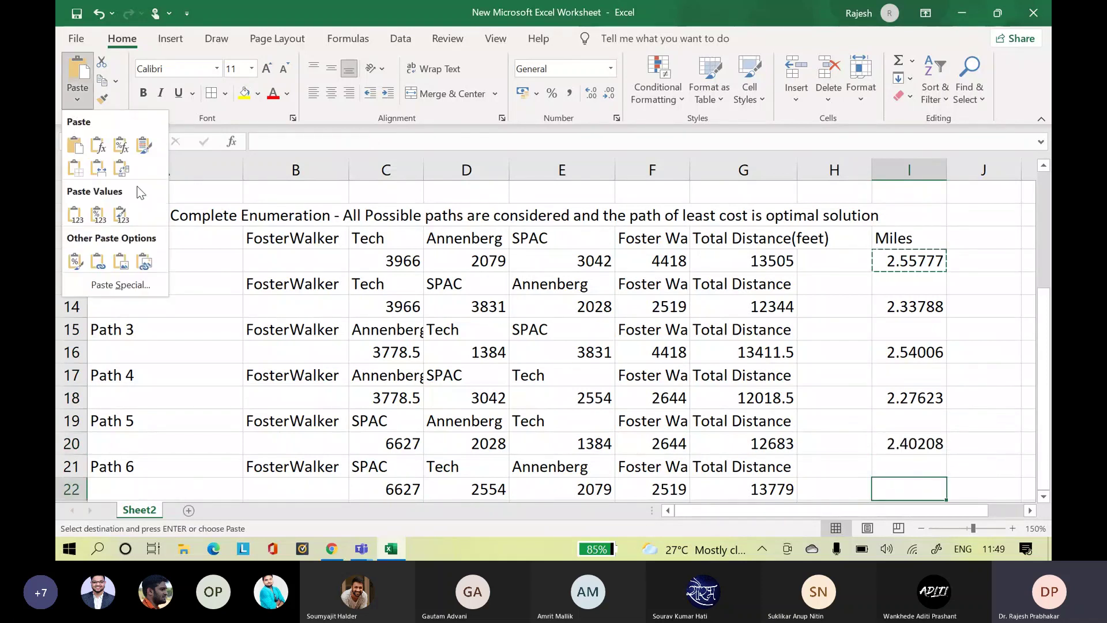
click(85, 139)
click(949, 421)
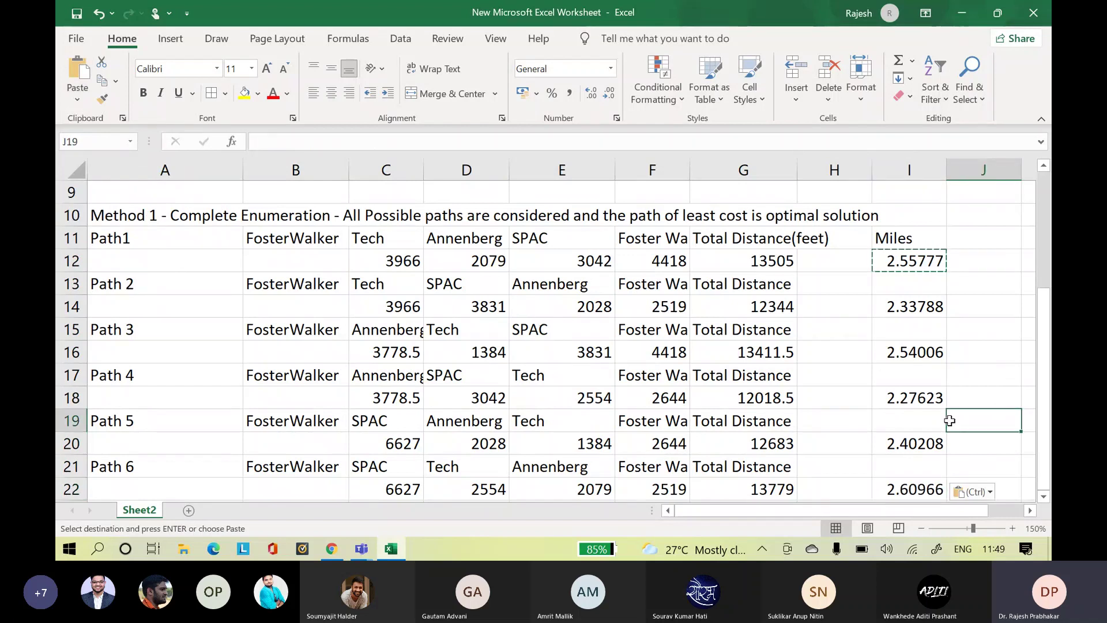
key(Escape)
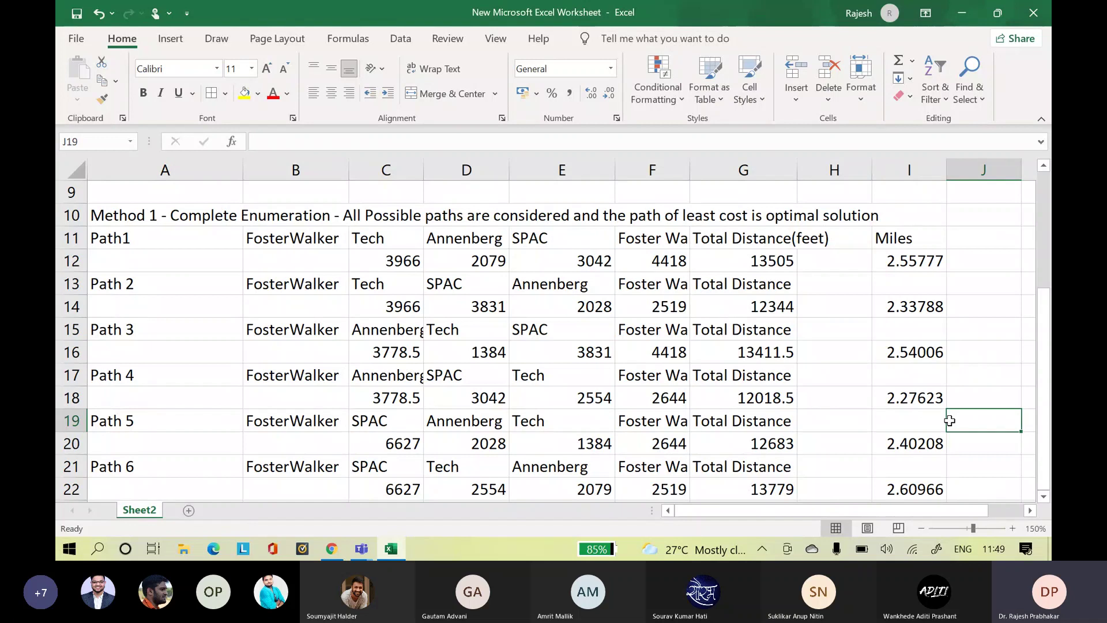
- Highlight the Path 4 rows A17:I18 with yellow fill and add borders to all their cells
drag(148, 369, 917, 402)
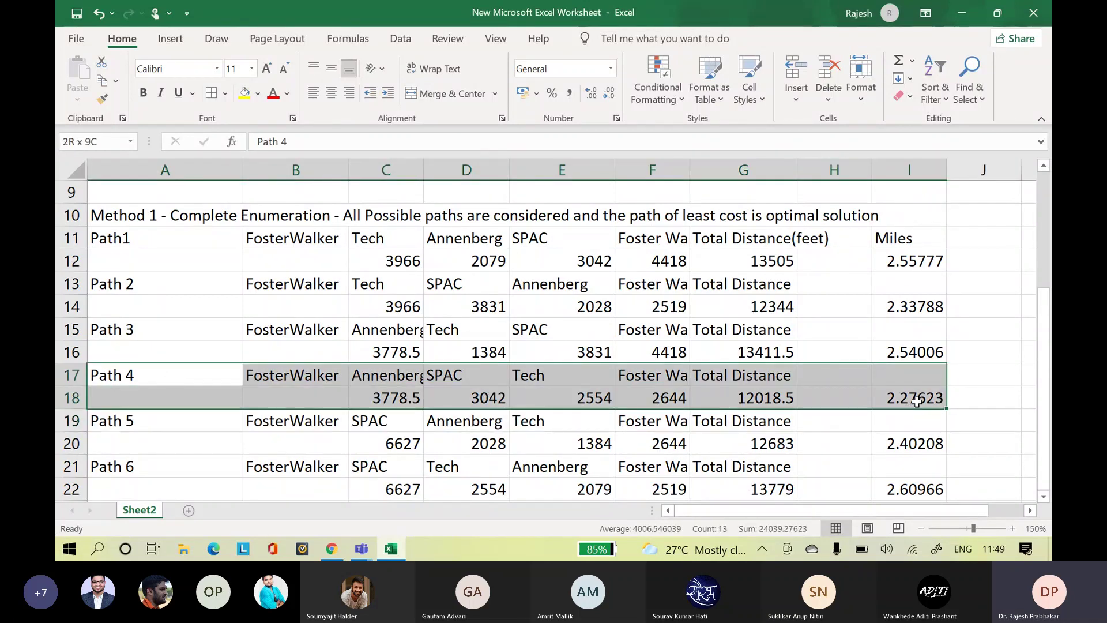
click(244, 93)
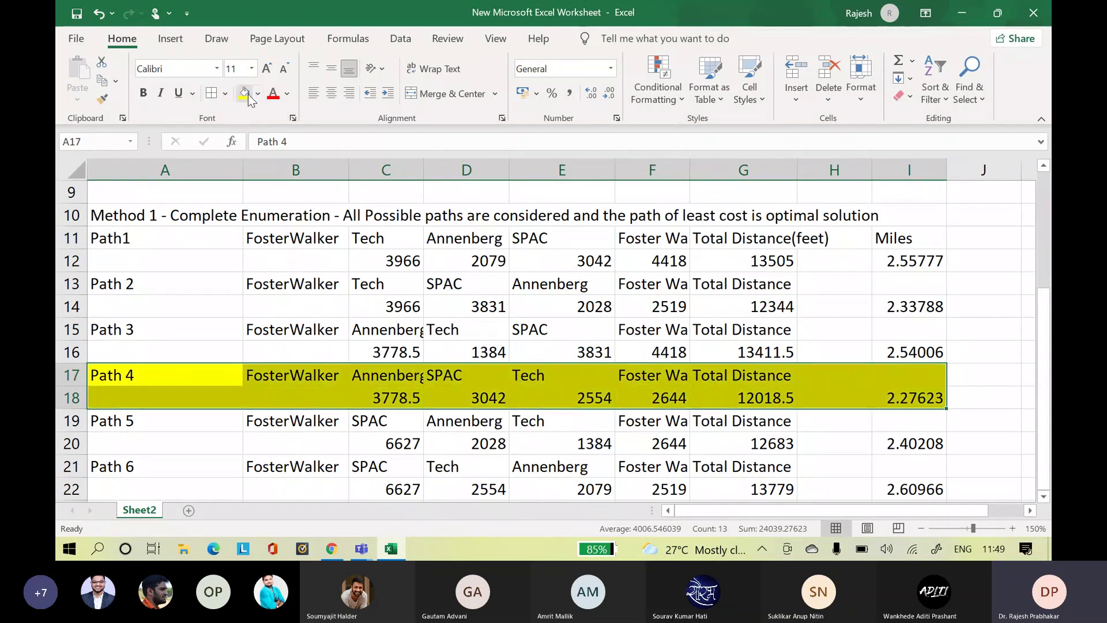
click(211, 94)
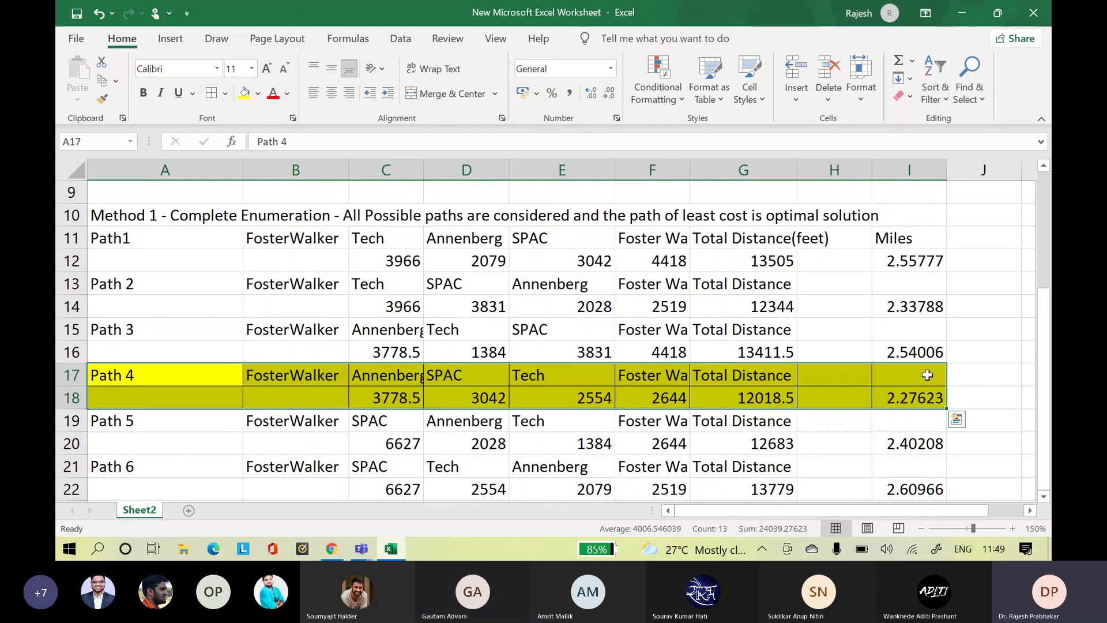
- Open the CONVERT formula in I12 to examine its arguments and close it without changes
click(907, 264)
click(336, 140)
click(925, 263)
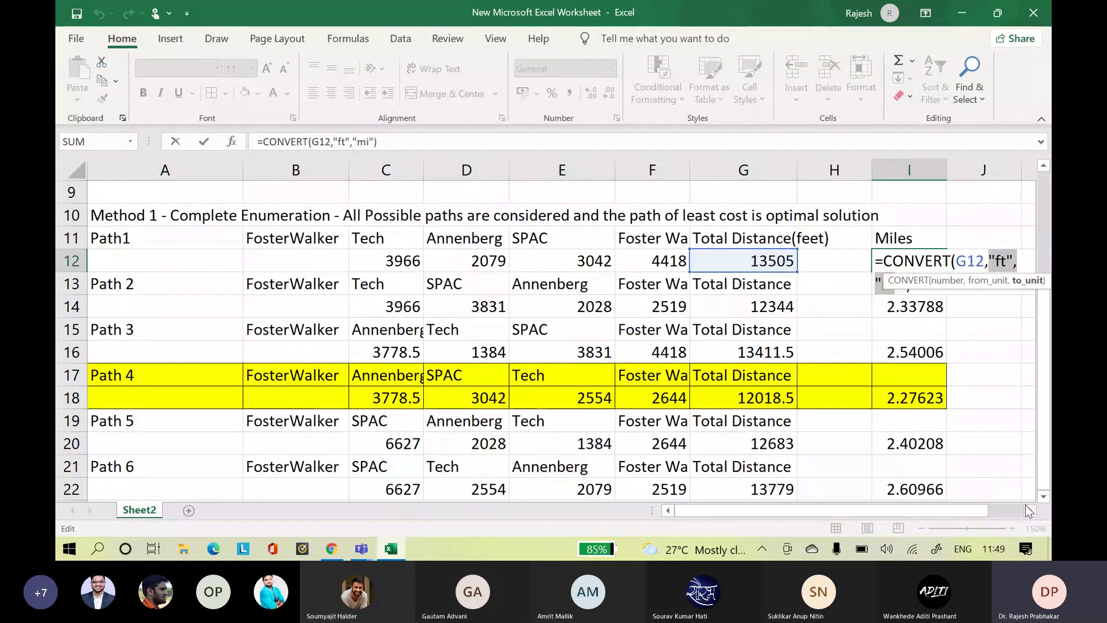
click(923, 265)
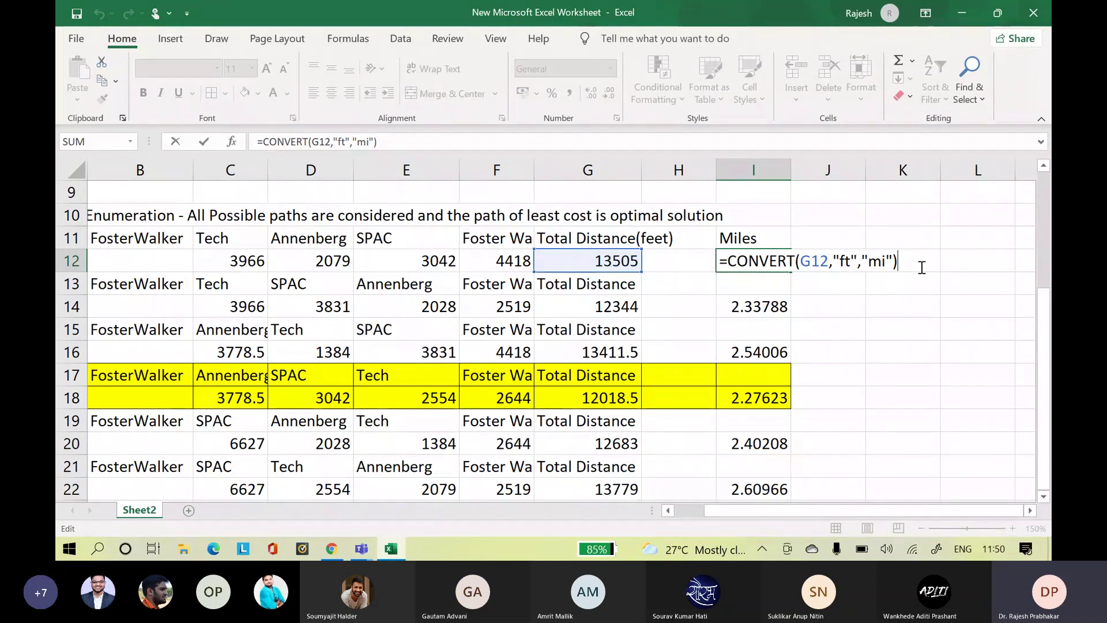
key(ctrl+Return)
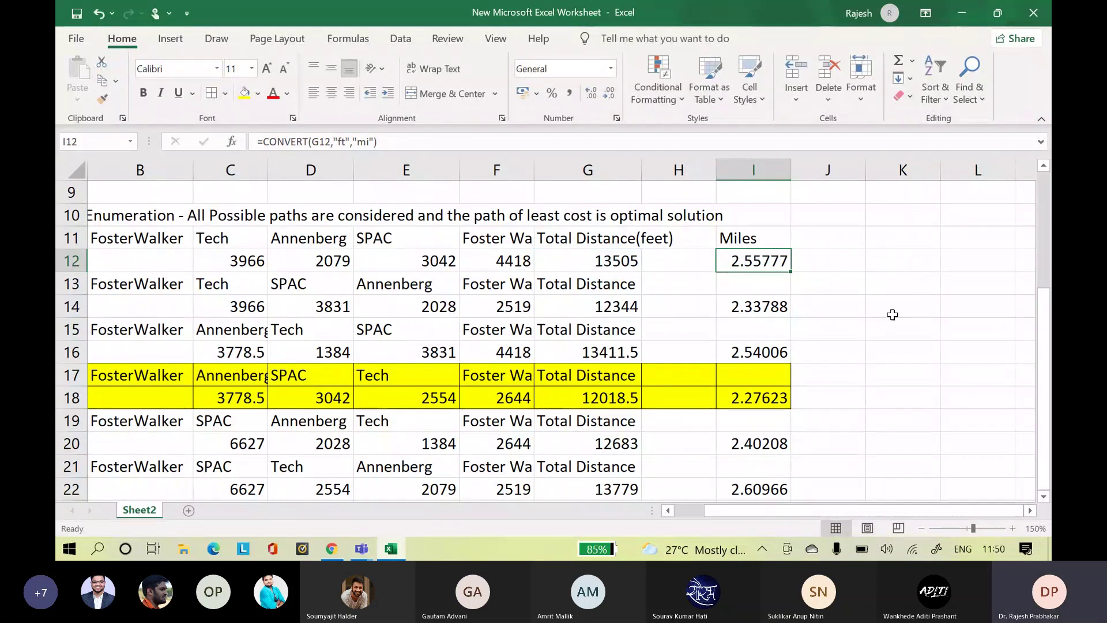
drag(754, 513, 724, 513)
click(1029, 329)
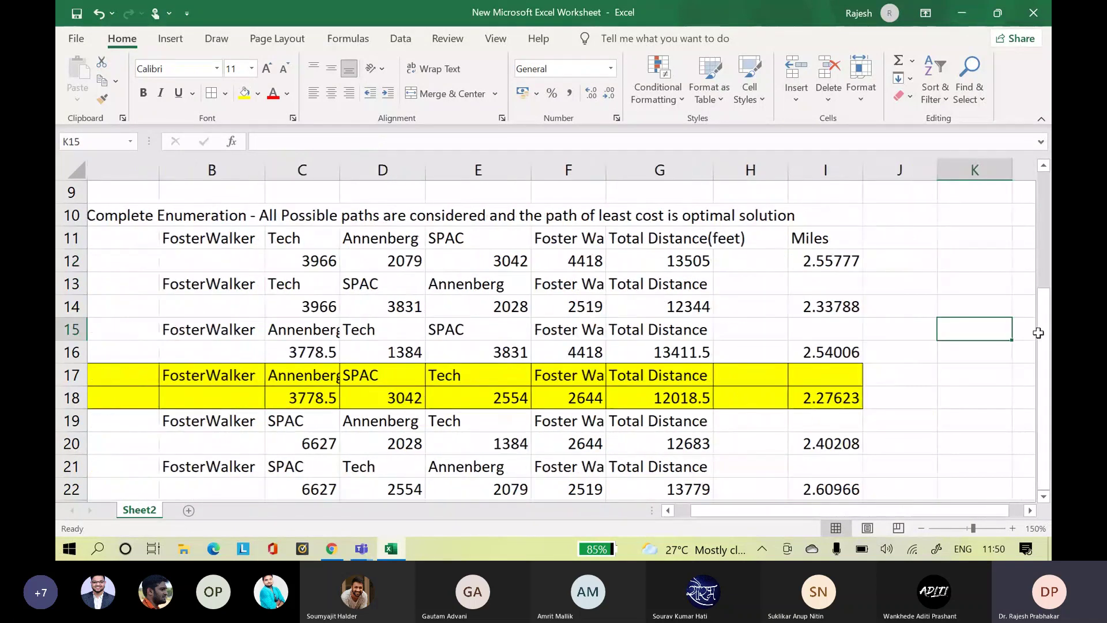
mouse_move(1048, 367)
mouse_down()
mouse_move(1047, 295)
mouse_move(1047, 367)
mouse_up()
click(827, 445)
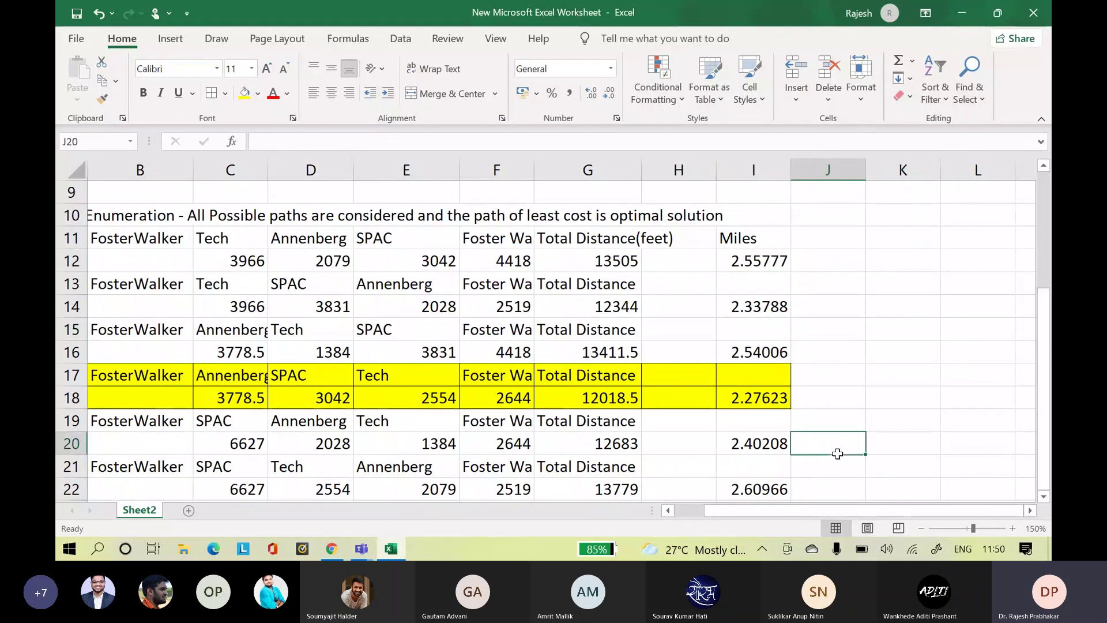
key(Down)
key(Down)
key(Down)
key(Down)
key(Down)
key(Down)
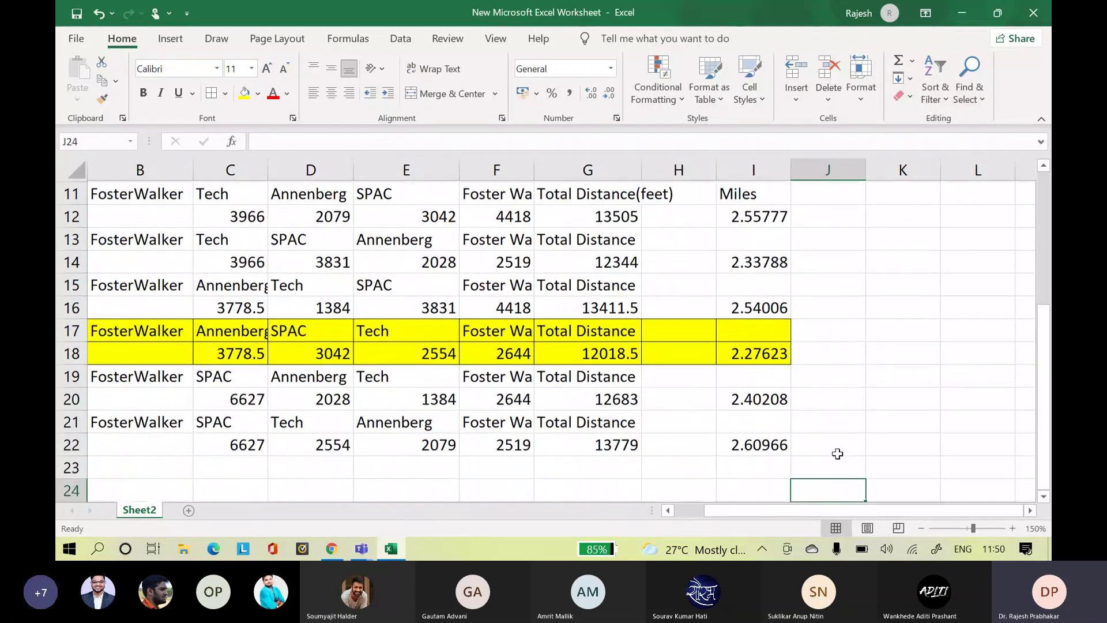
drag(752, 509, 722, 510)
click(359, 448)
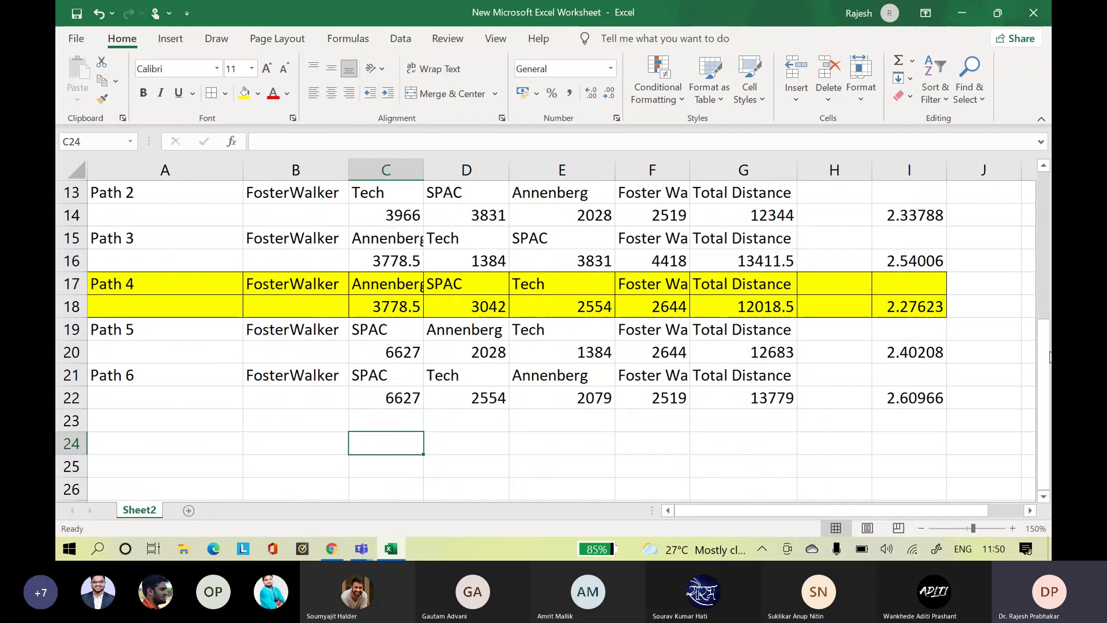
- Copy the building distance table A2:E8 and paste it below the enumerated paths, starting at A25
scroll(1049, 356, up, 4)
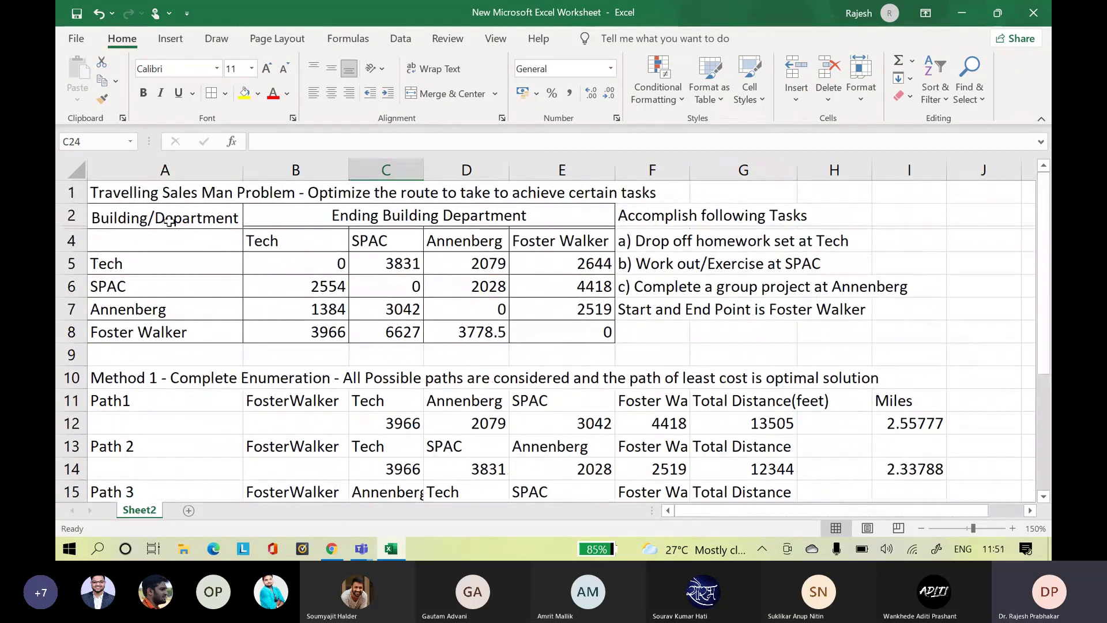
drag(167, 219, 435, 327)
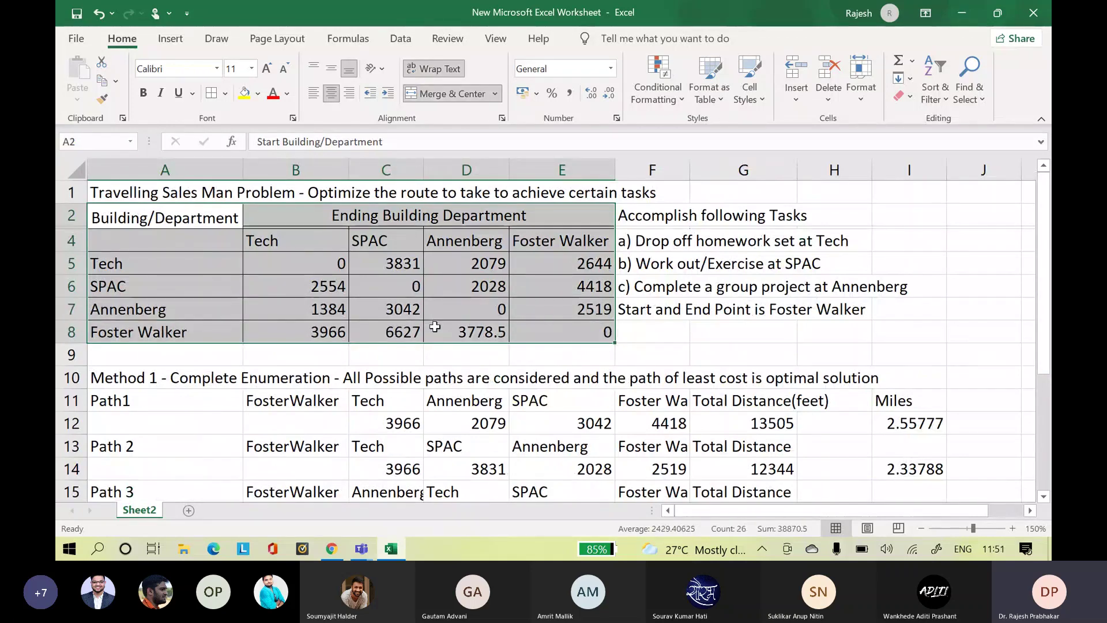
key(ctrl+c)
scroll(434, 326, down, 3)
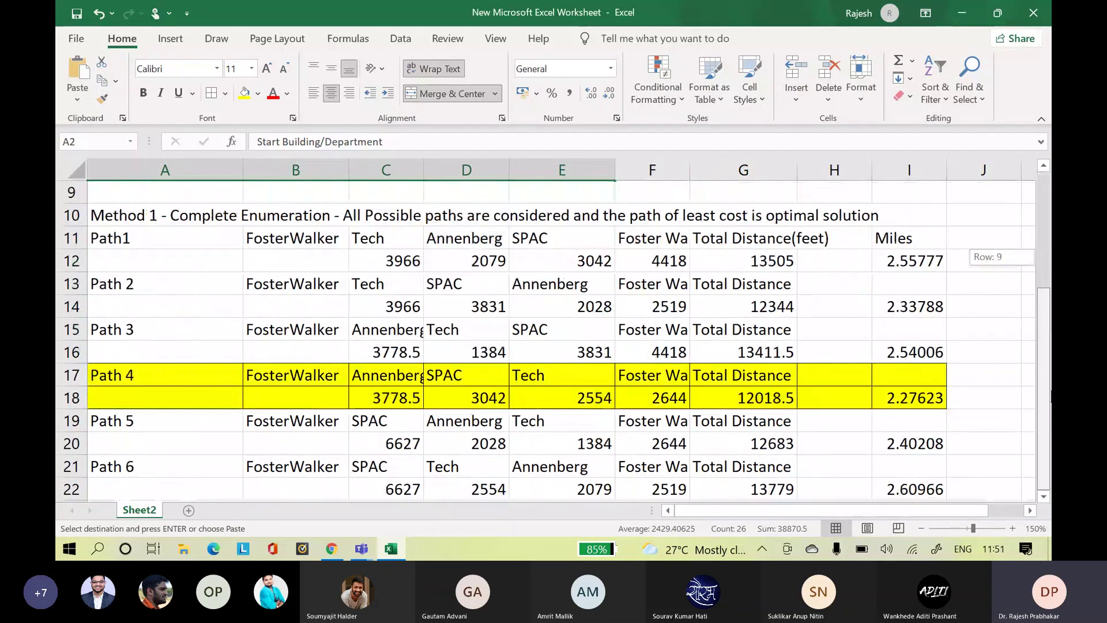
drag(1044, 496, 1044, 496)
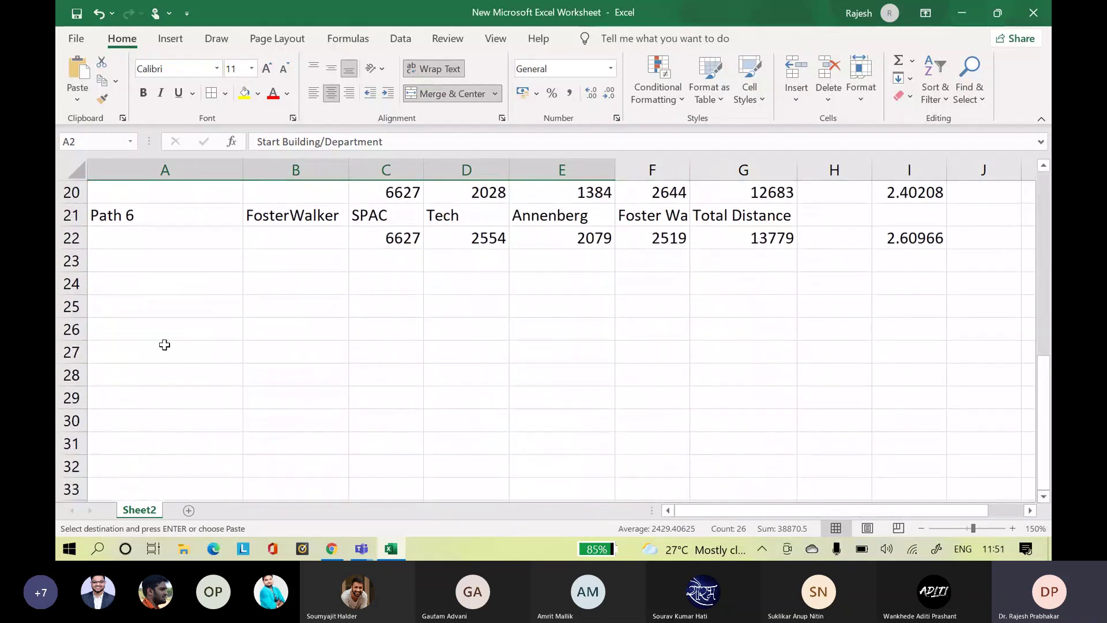
click(171, 313)
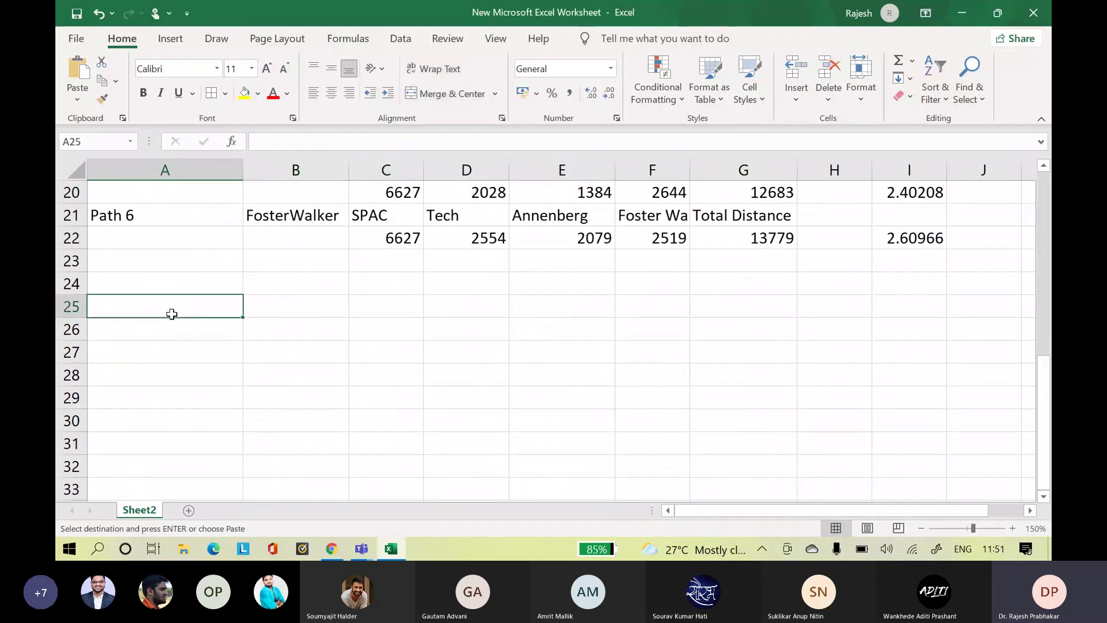
key(ctrl+v)
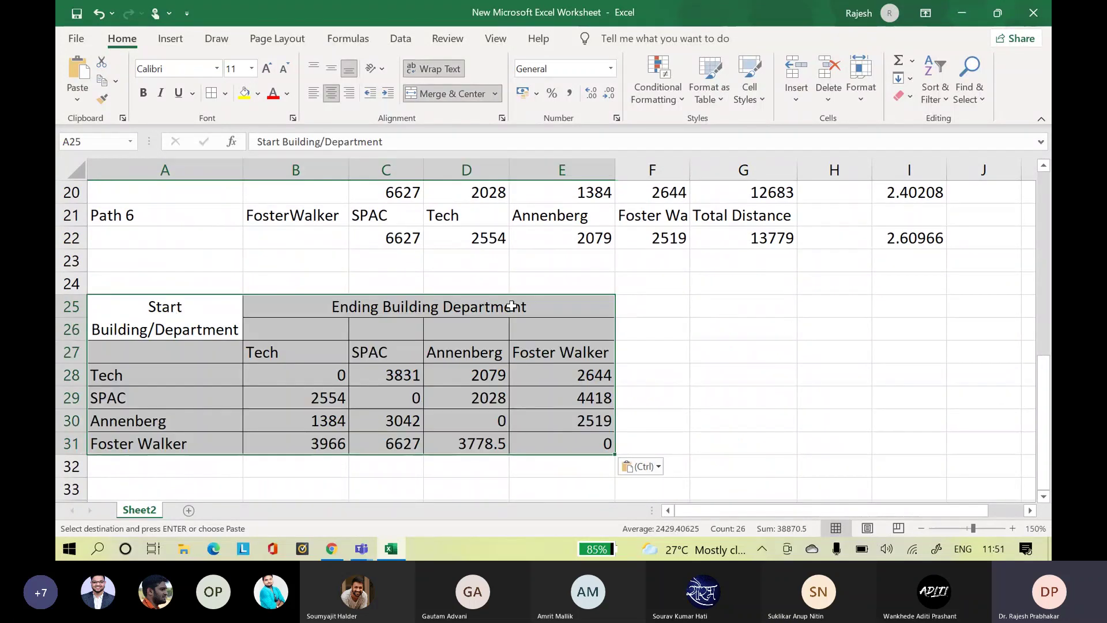
- Enter the heading "Method -2 - Nearest Neighbour Method" in A24 above the copied distance table
click(466, 328)
click(202, 279)
text(Met)
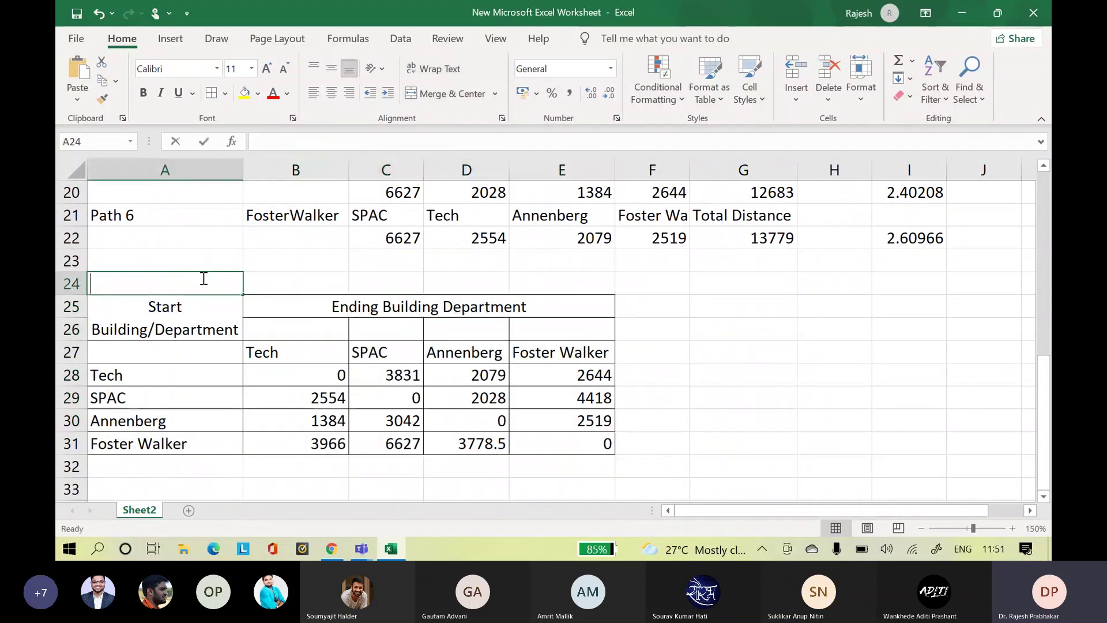
text(hod)
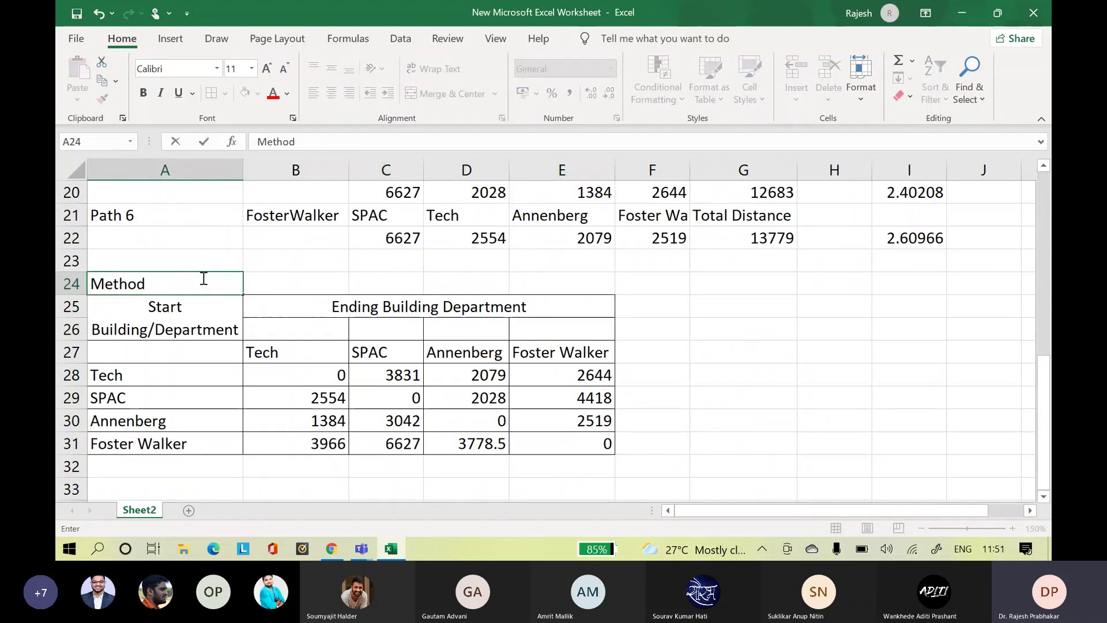
text( -2 - )
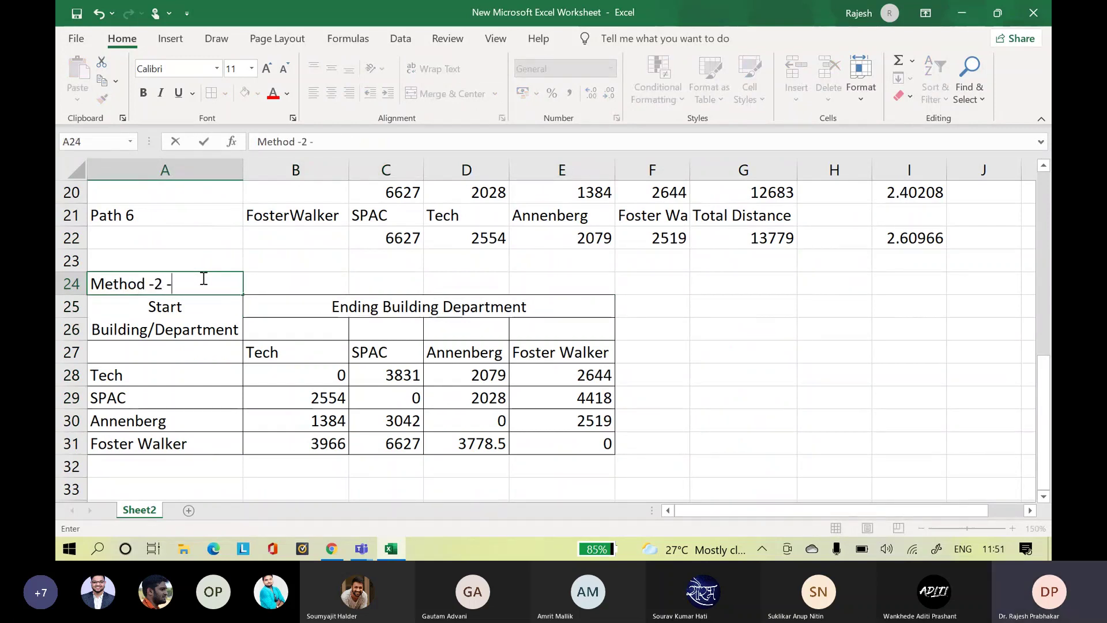
text(N)
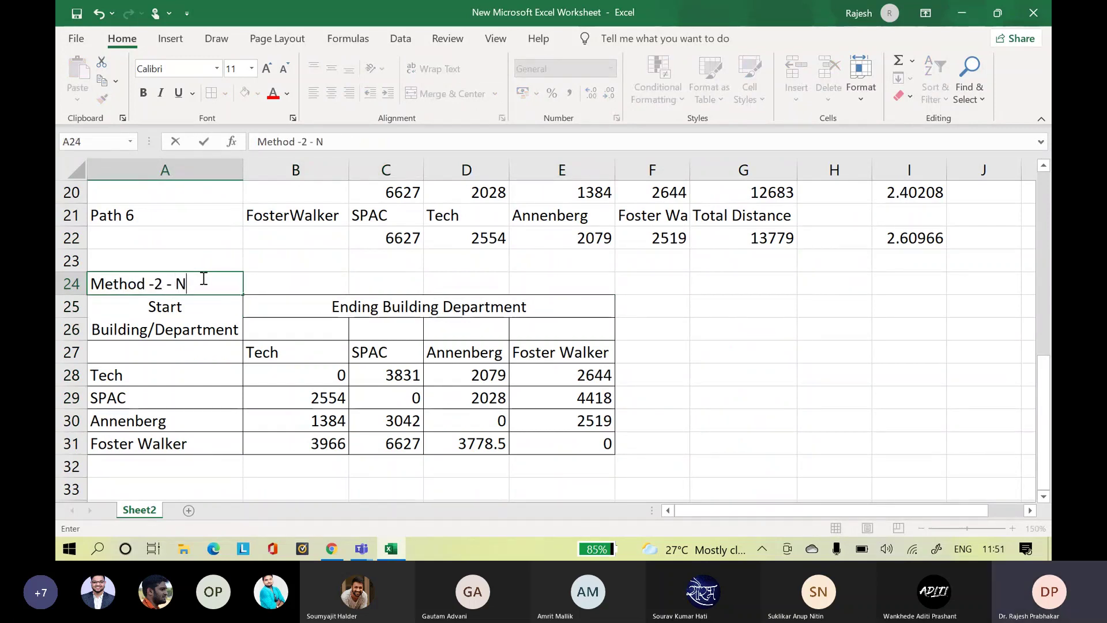
text(earest Neighbou)
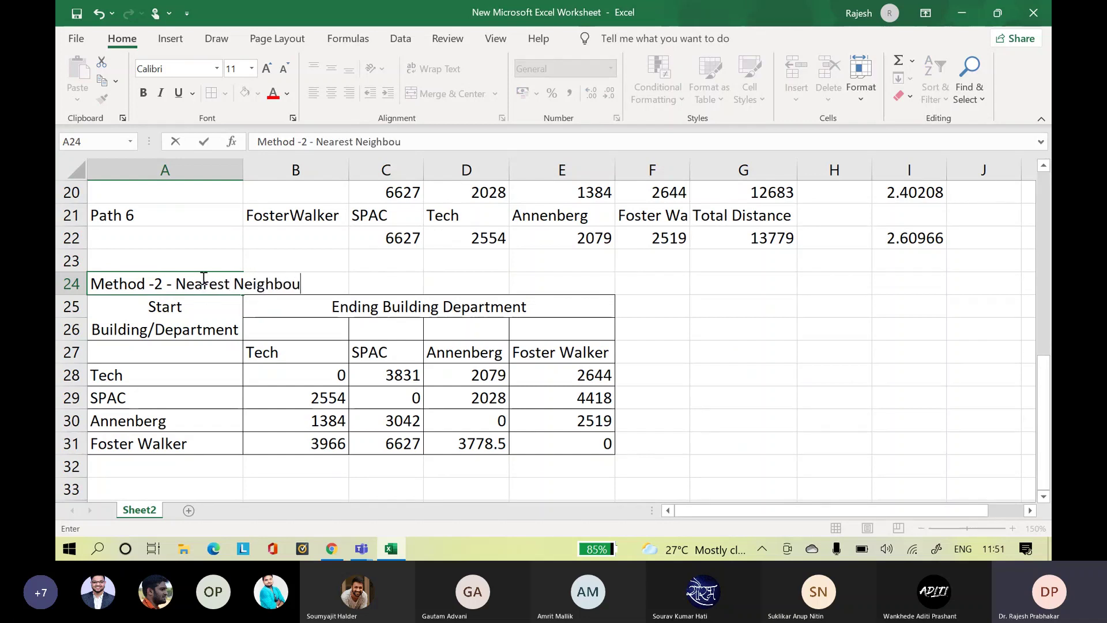
text(r Method)
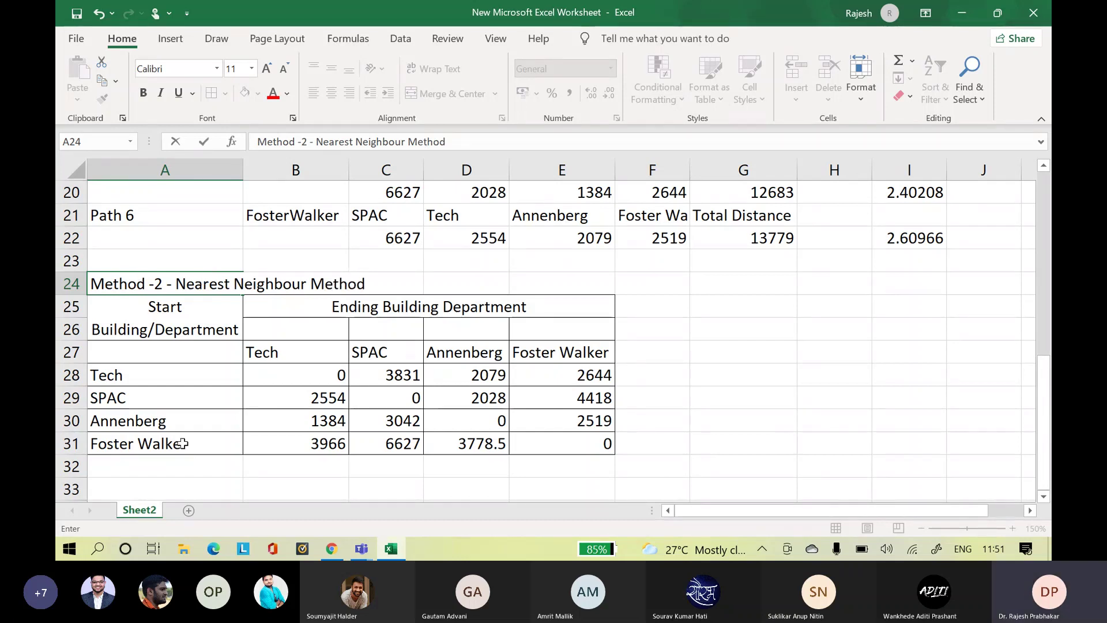
click(247, 463)
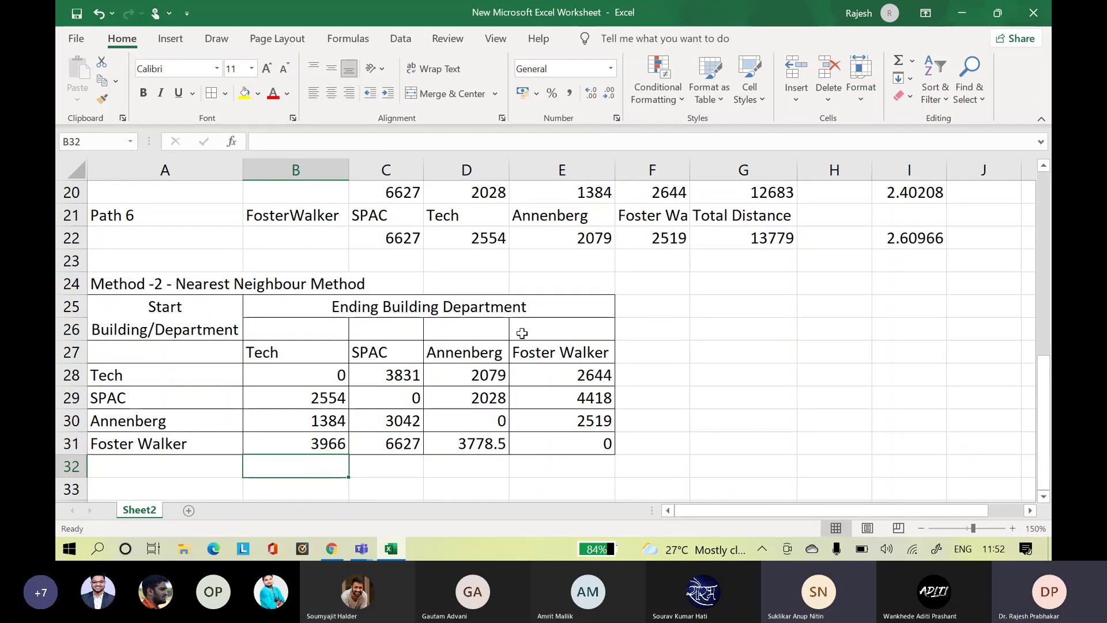
- Enter the note "1. Smallest Distance from Foster Walker is to Annenberg" in A33 below the copied distance table
drag(1043, 424, 1050, 321)
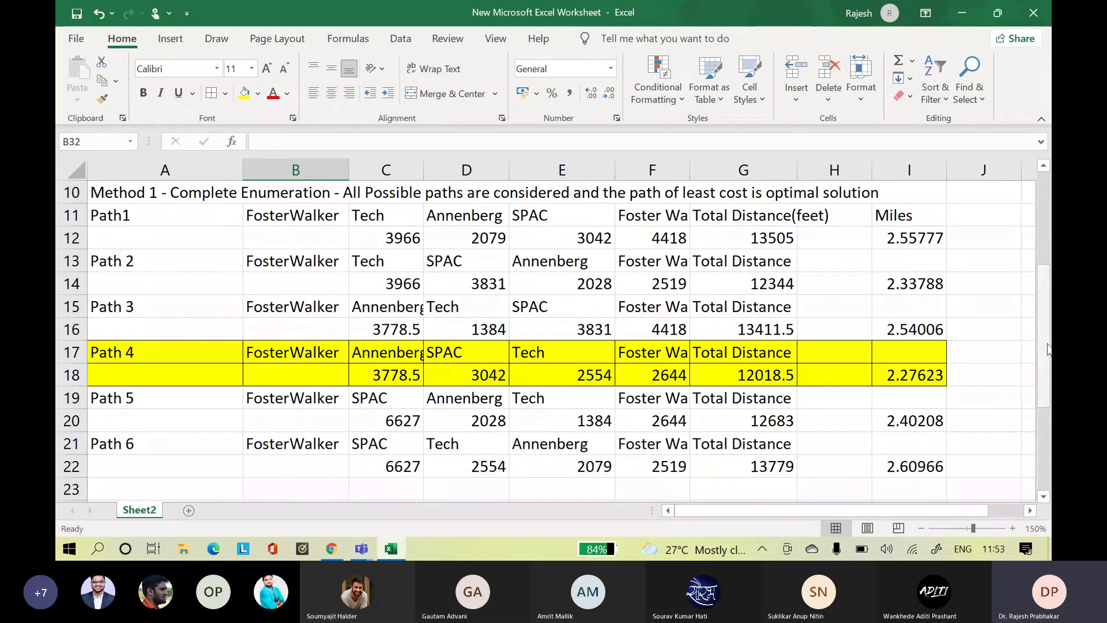
drag(1043, 382, 1048, 435)
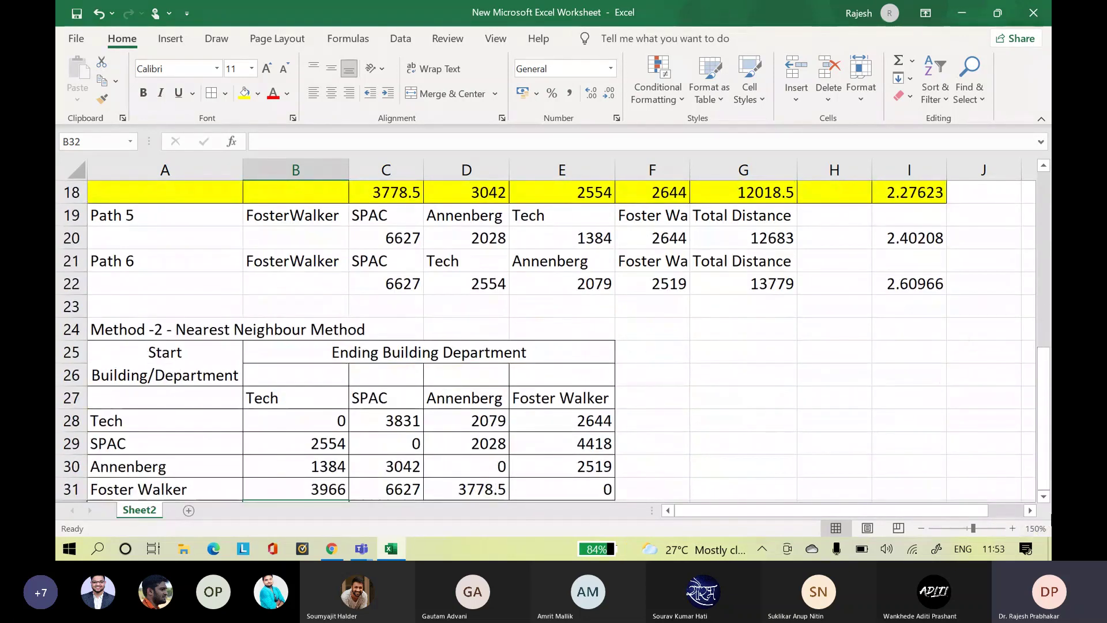
click(1044, 497)
click(1043, 496)
click(1043, 496)
click(1043, 497)
click(1043, 496)
click(1044, 497)
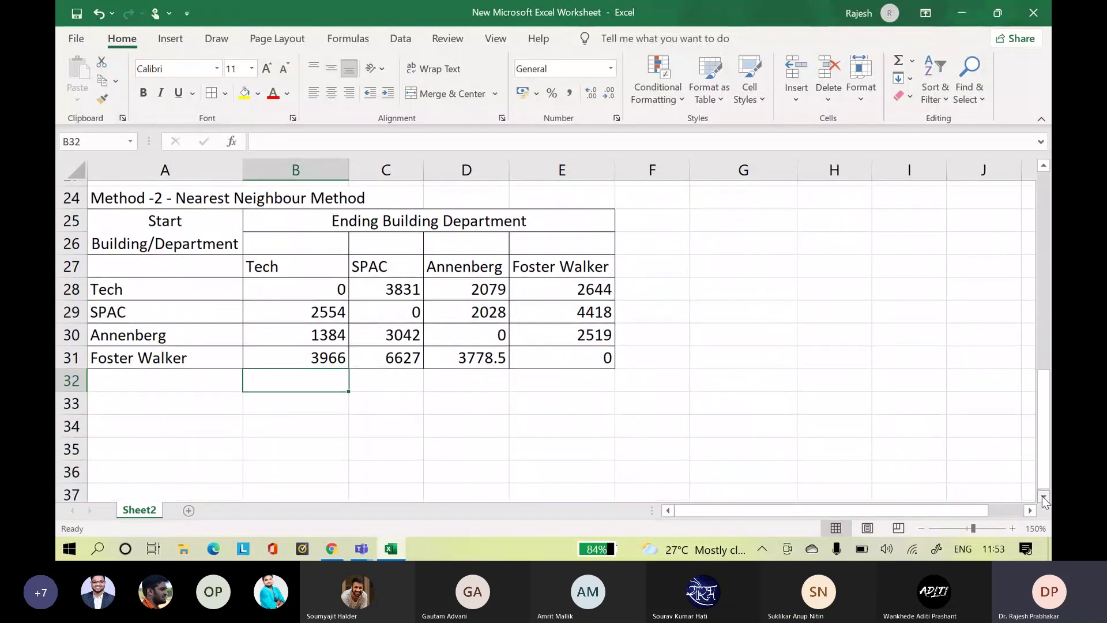
click(200, 397)
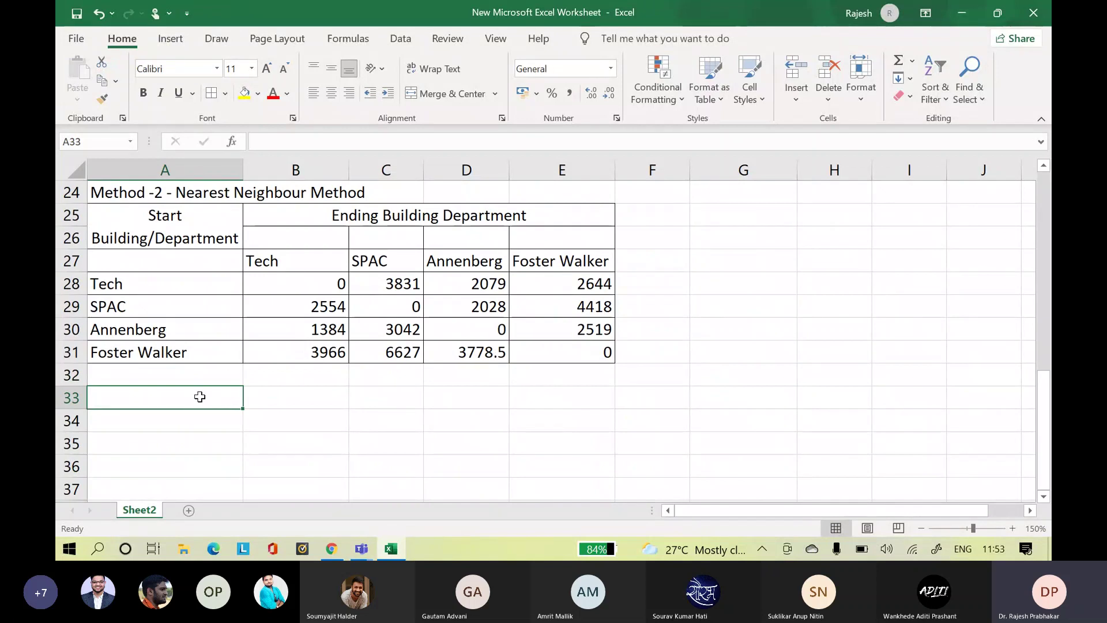
text(1. S)
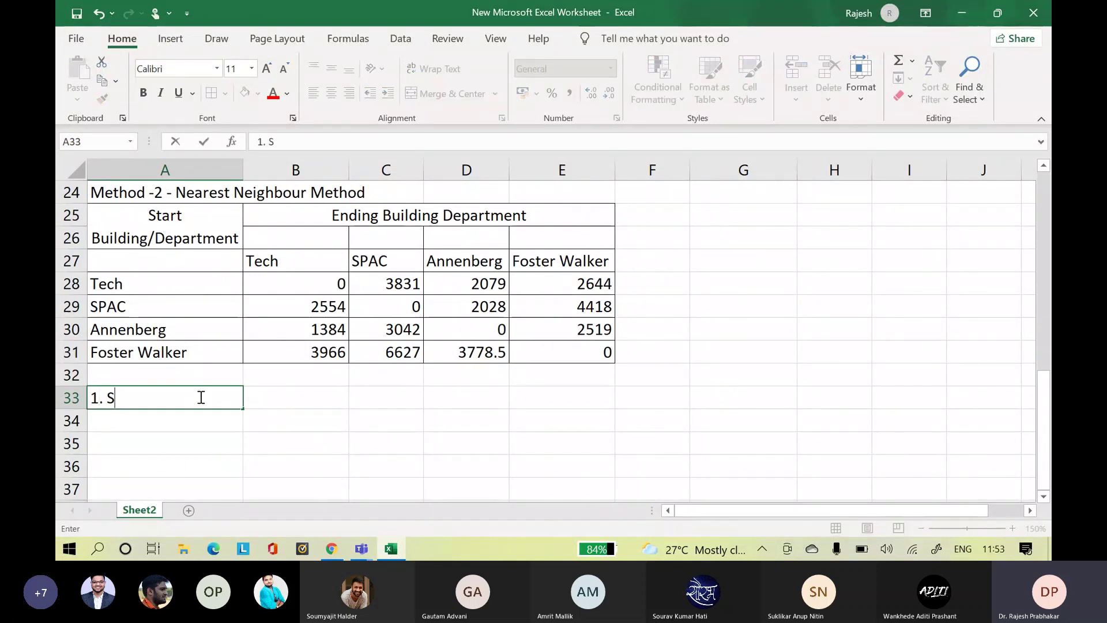
text(mallest D)
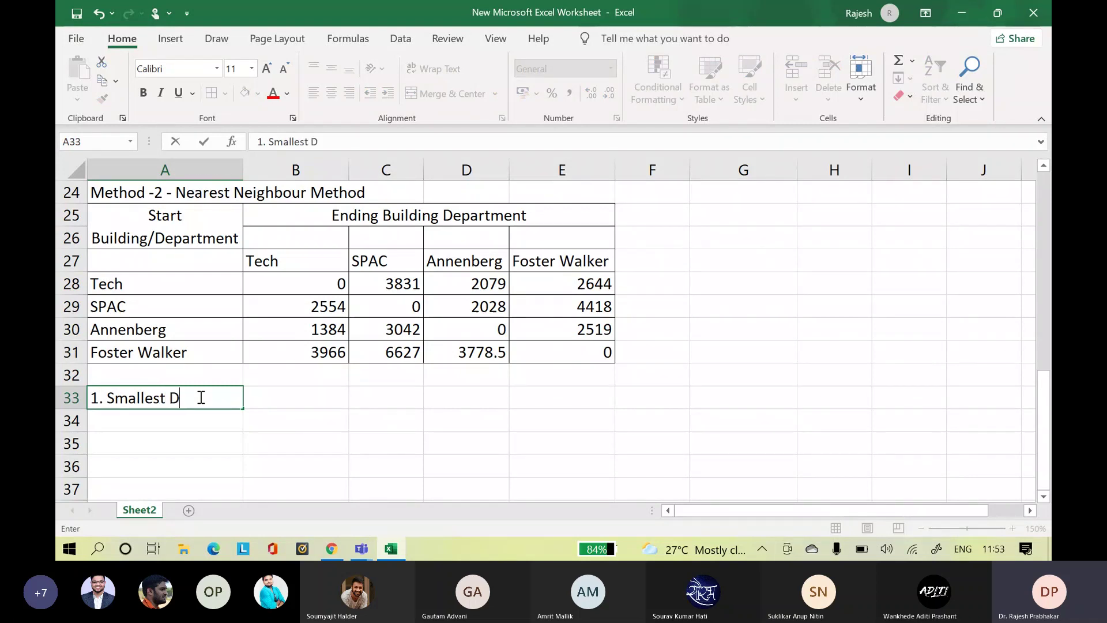
text(istance )
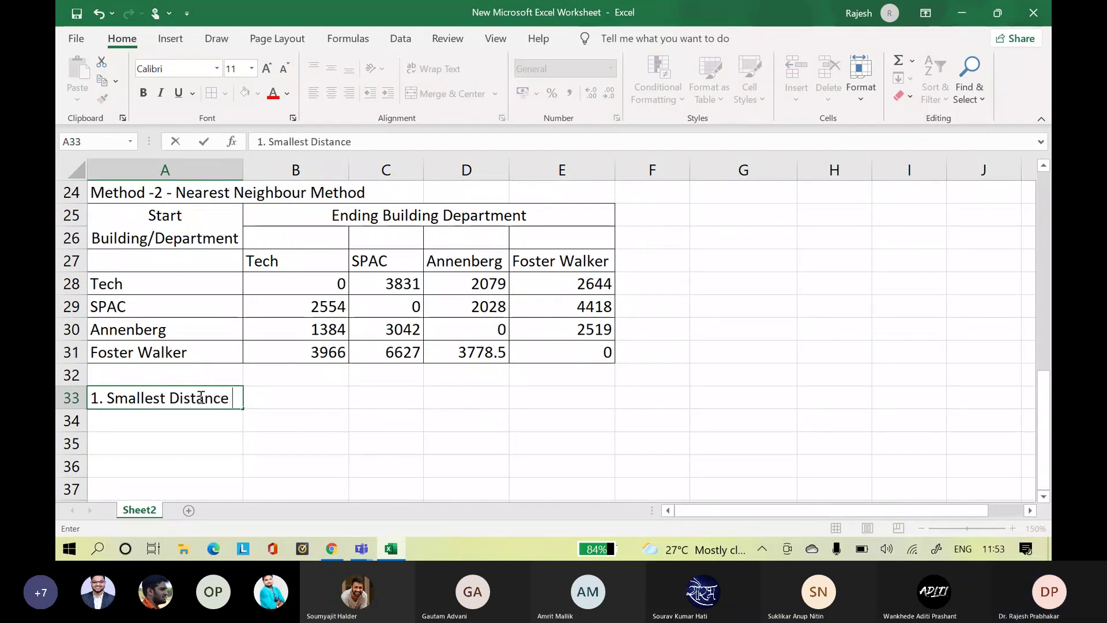
text(from A)
key(BackSpace)
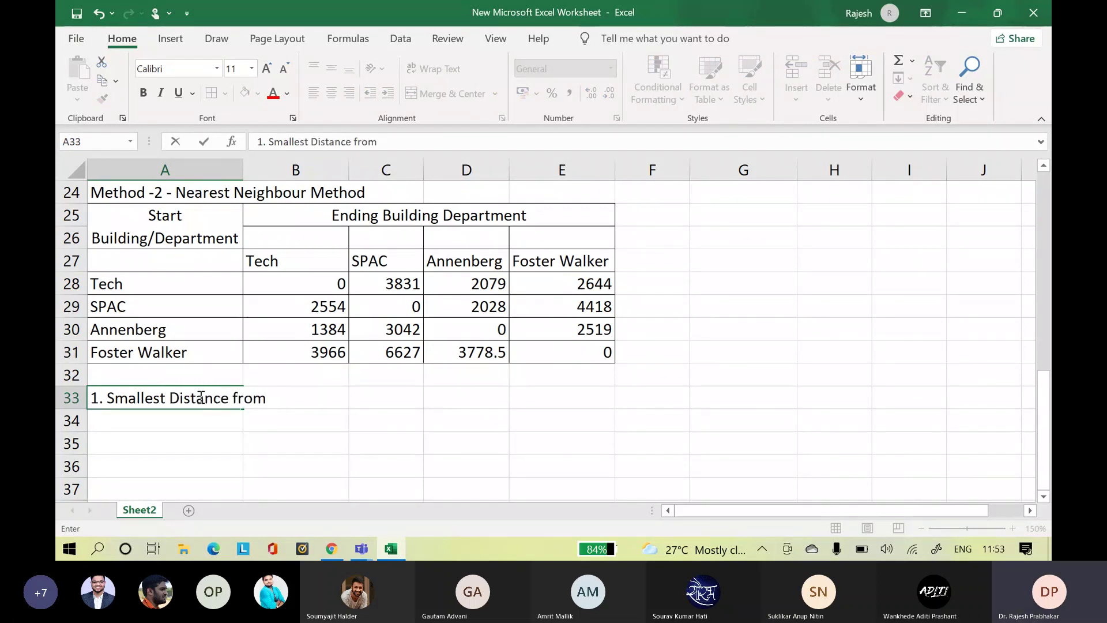
text(Foster W)
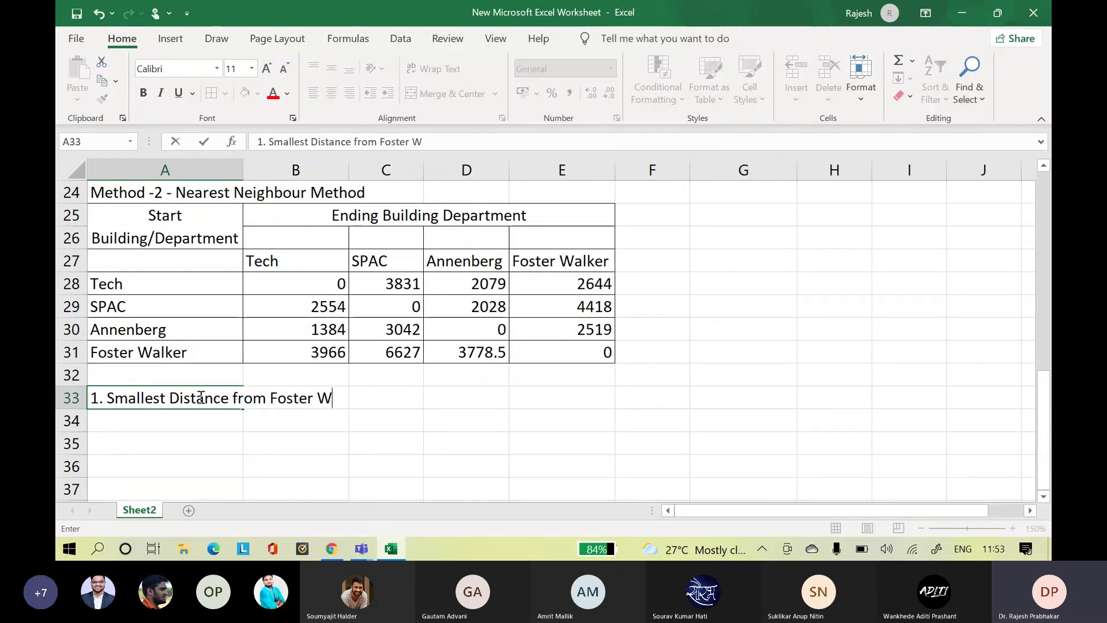
text(alker)
text(is)
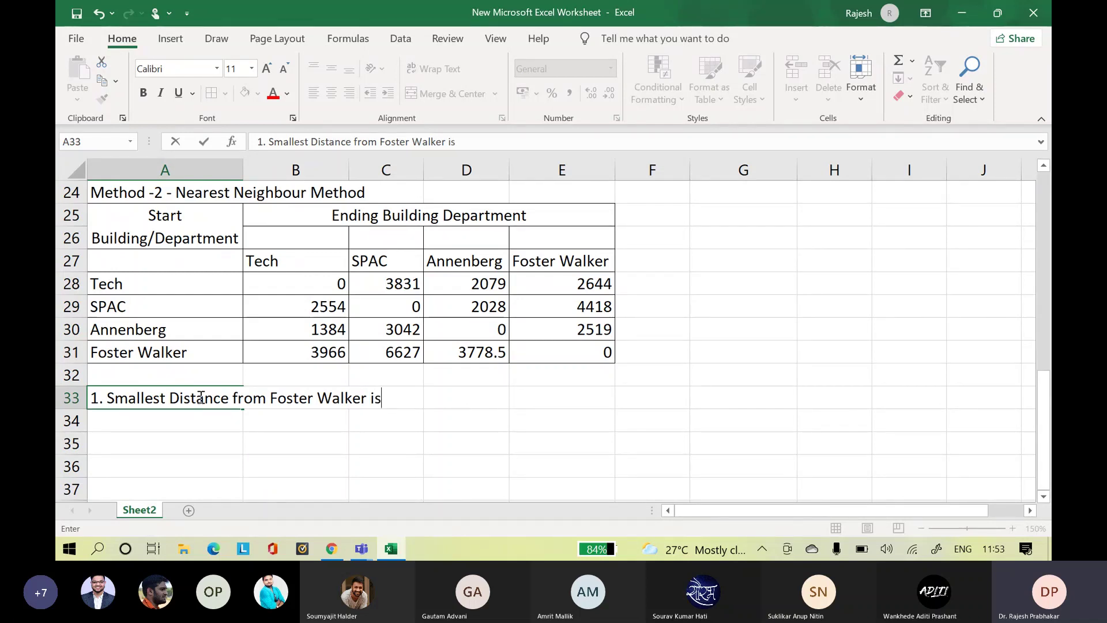
text( to A)
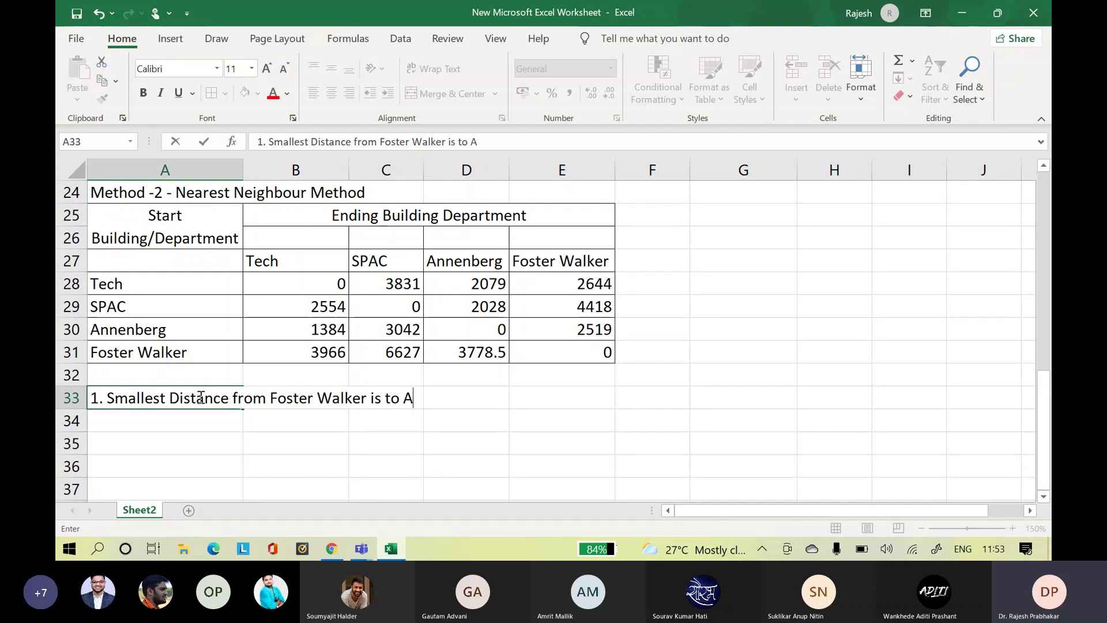
text(nnenber)
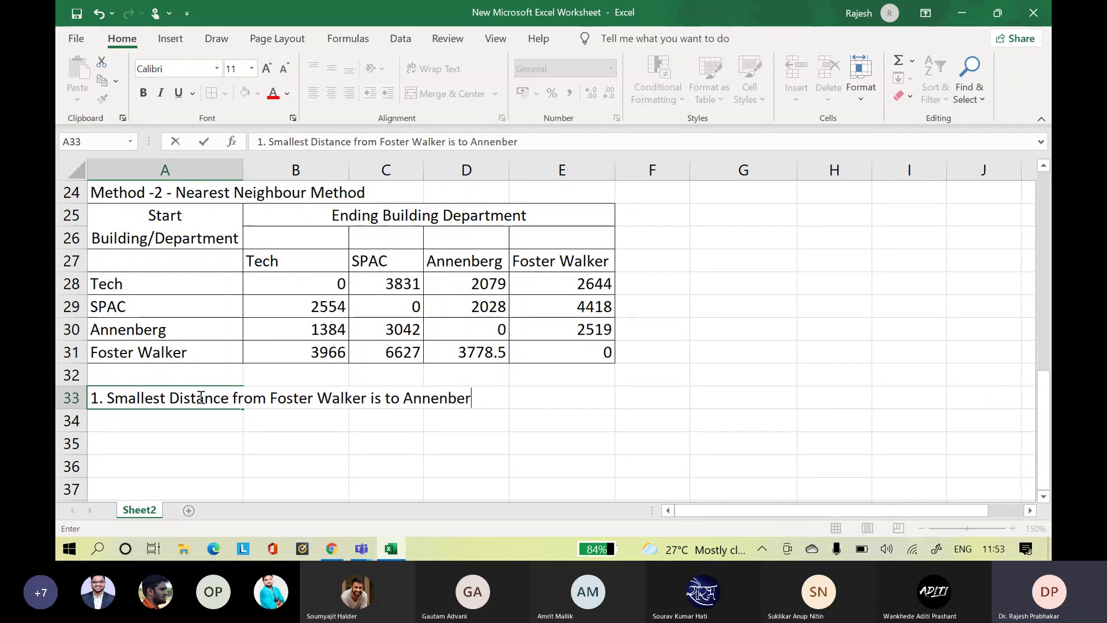
text(g)
click(606, 430)
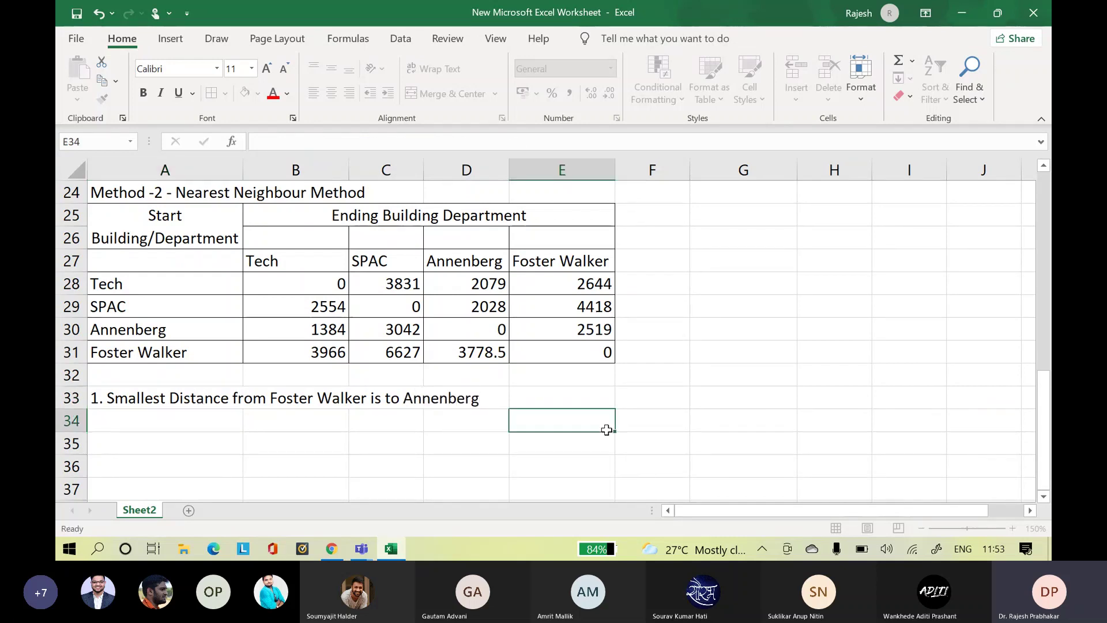
- Fill the Foster Walker to Annenberg distance in D31 with yellow and append "(1)" to its value
drag(311, 352, 568, 348)
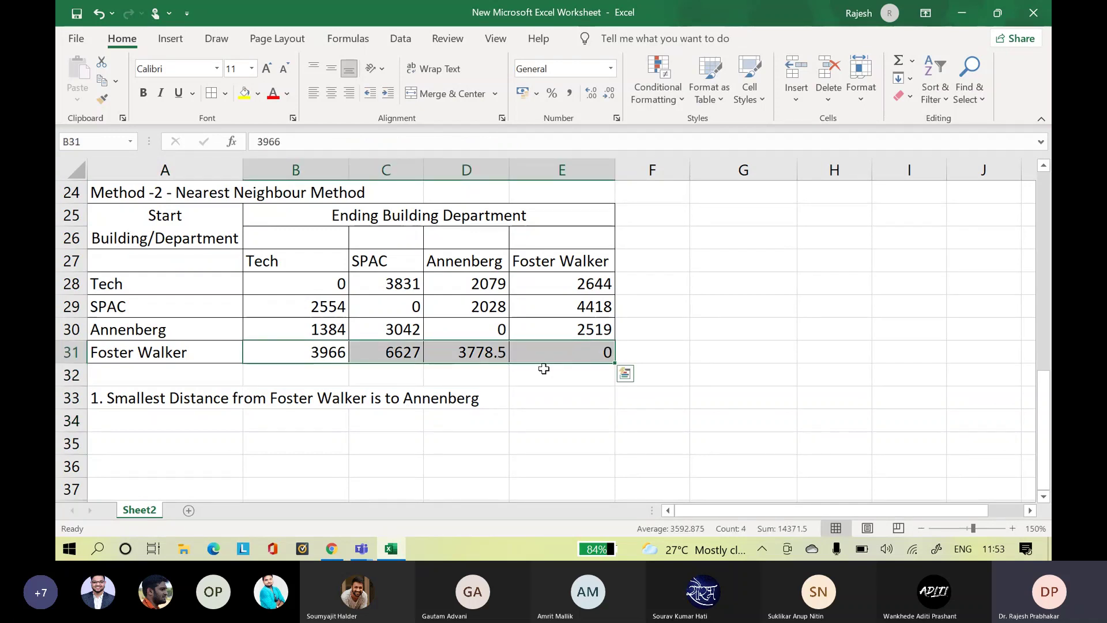
click(467, 352)
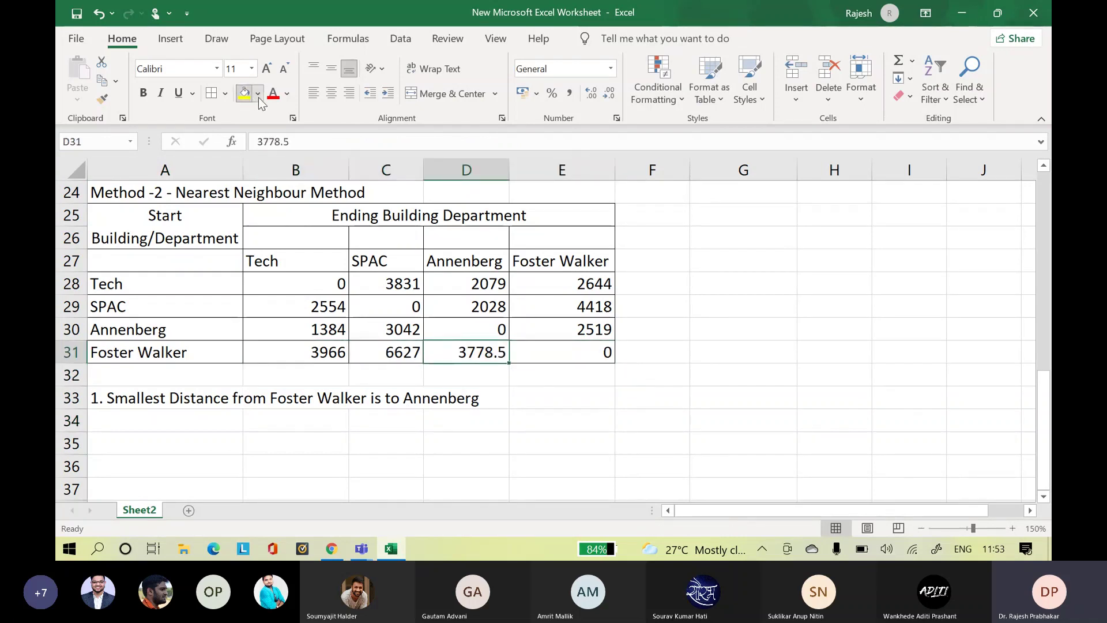
click(257, 94)
click(284, 239)
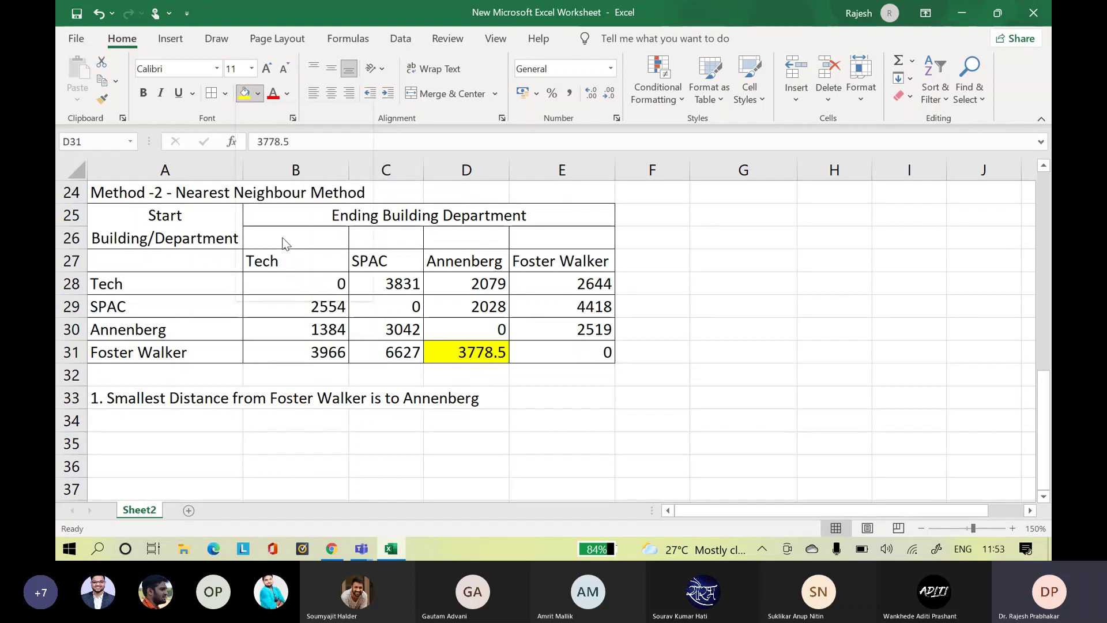
double_click(504, 353)
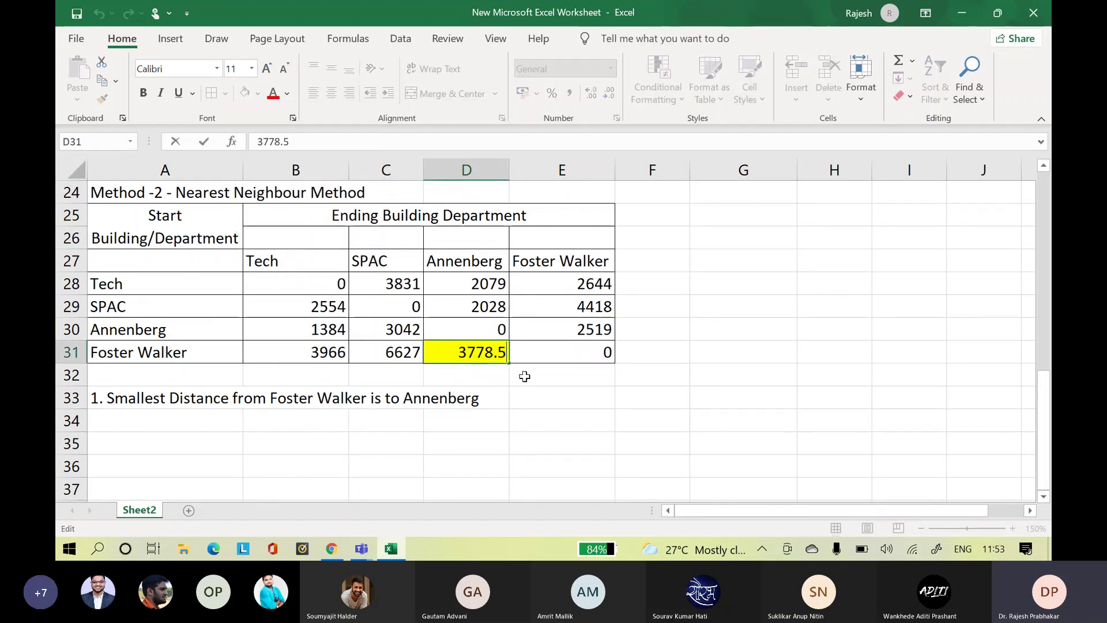
text((1))
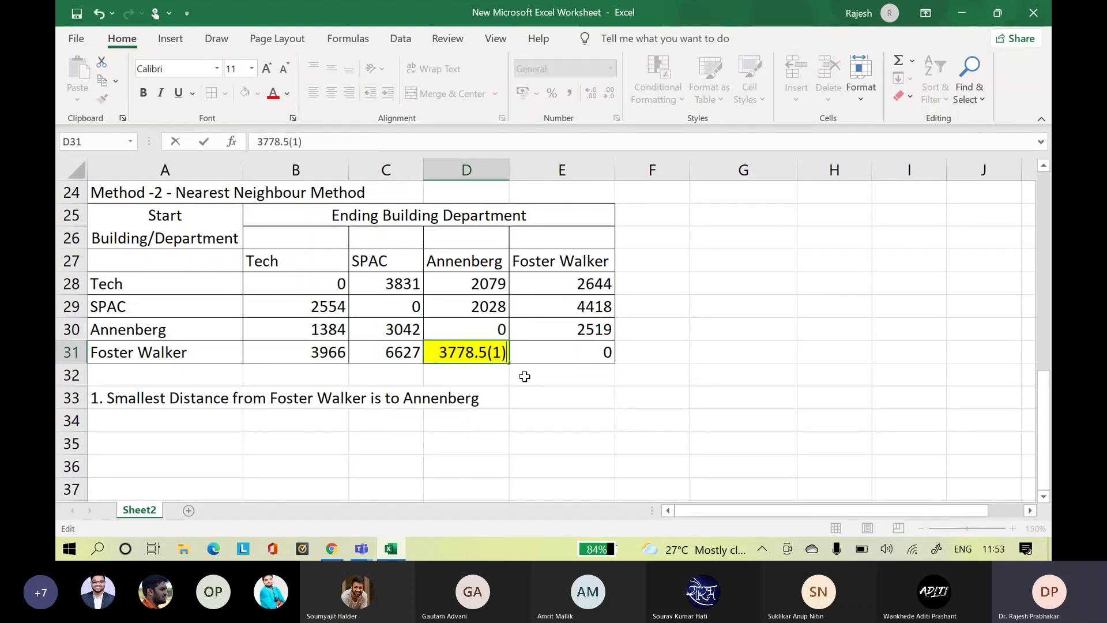
click(490, 439)
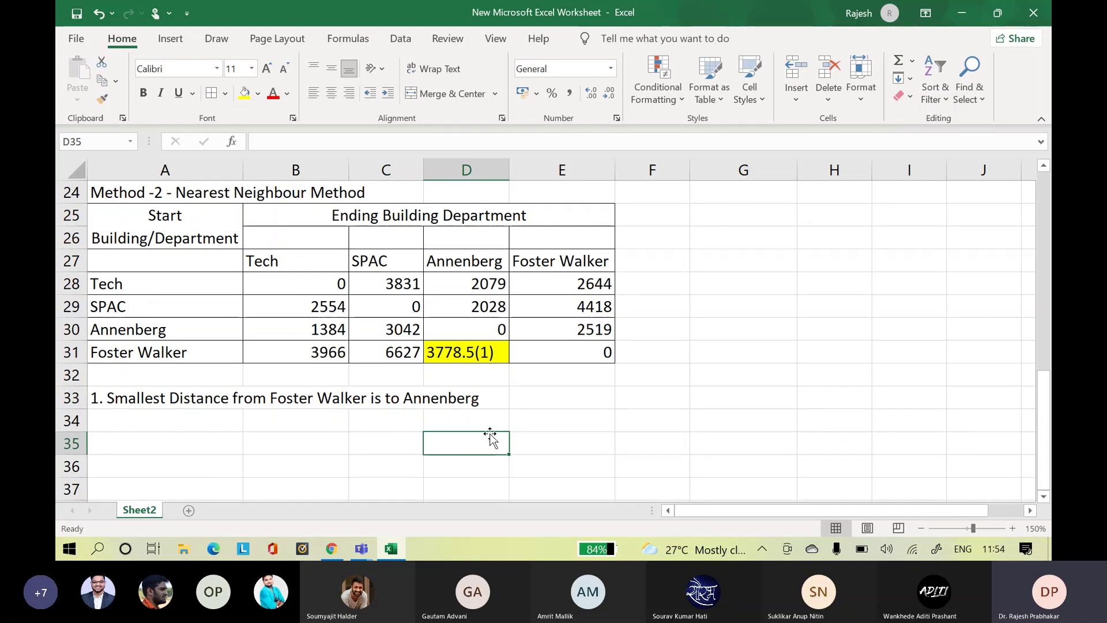
- Enter the note "2. Smallest Distance from Annenberg is" in A34 below the first note
click(162, 417)
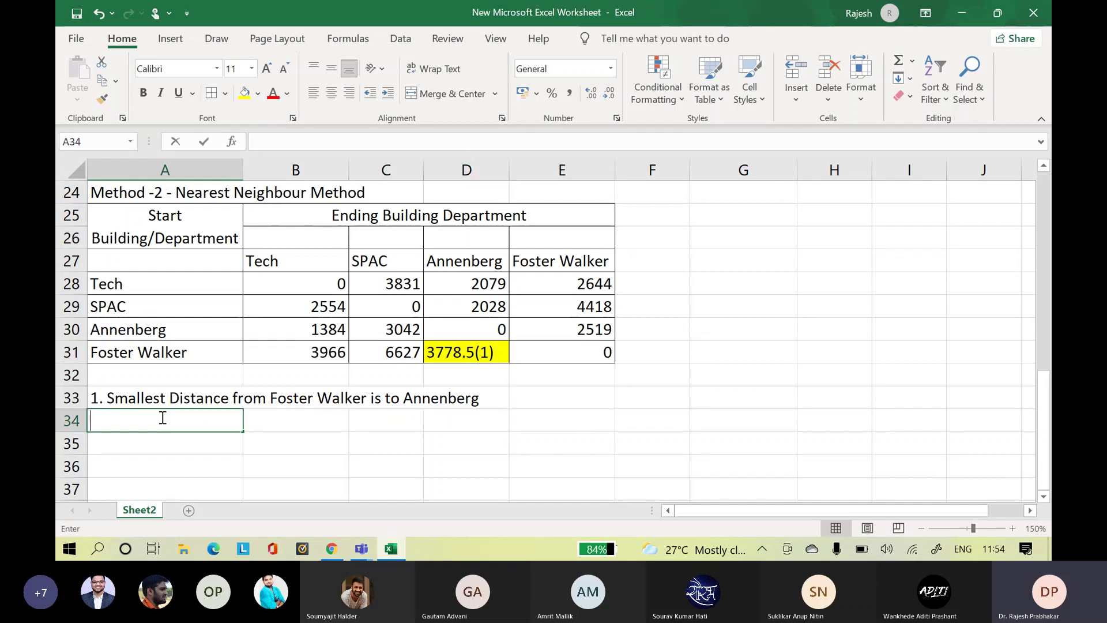
text(2 . S)
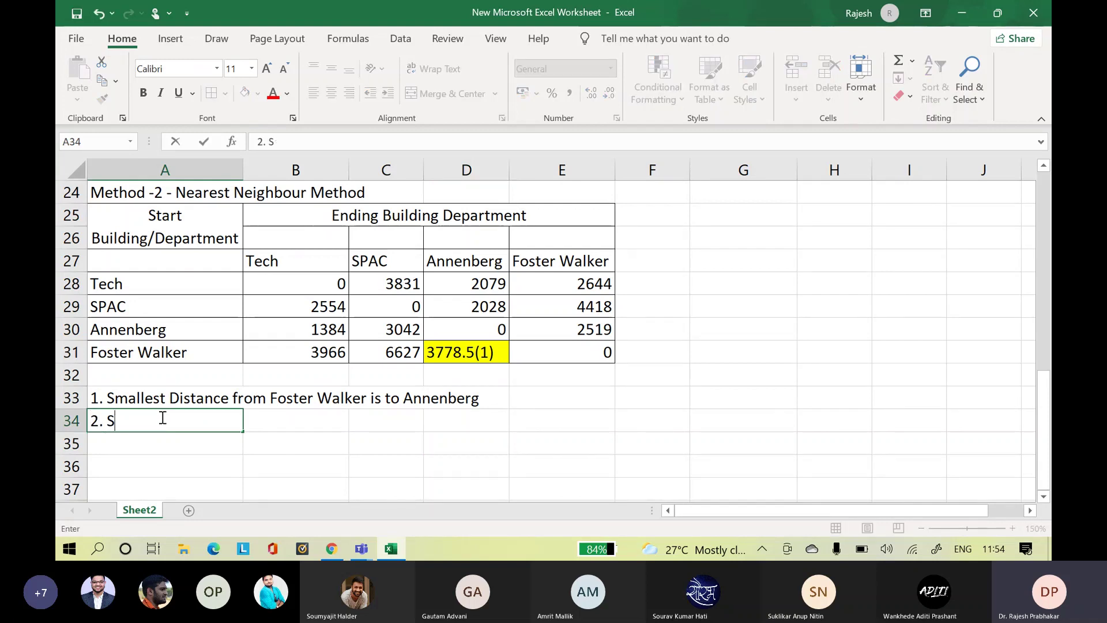
text(mallees)
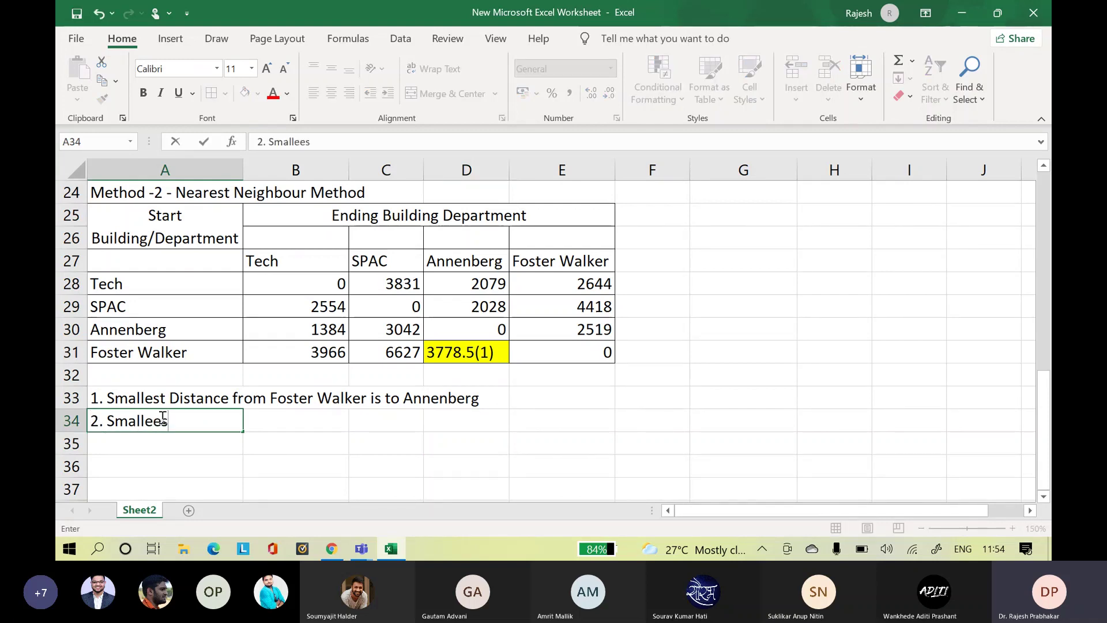
key(BackSpace)
key(BackSpace)
text(st Di)
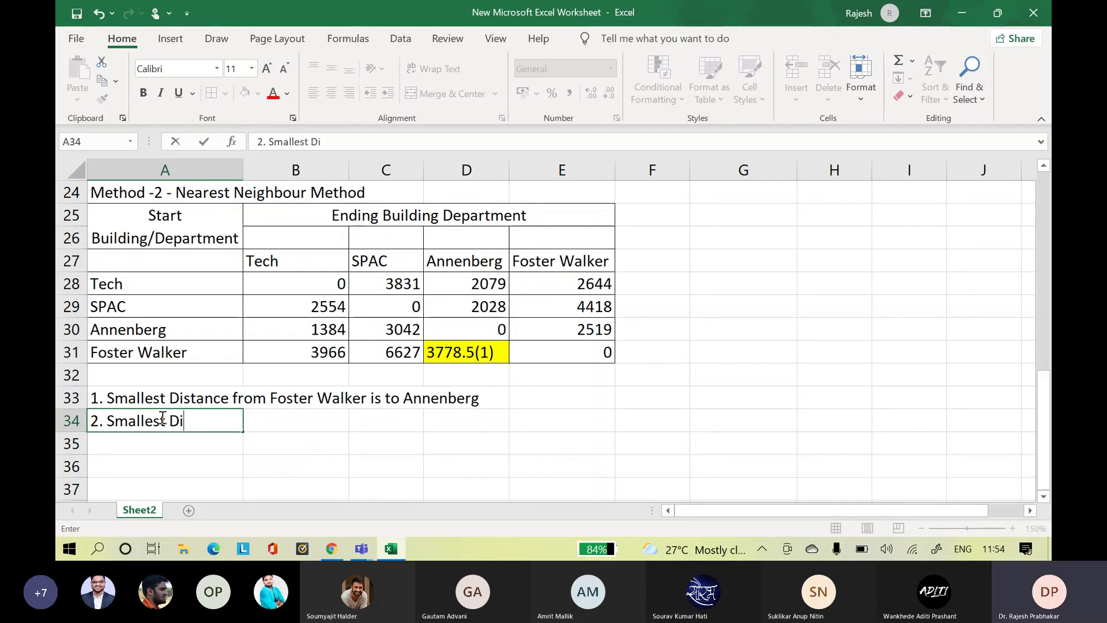
text(stance from)
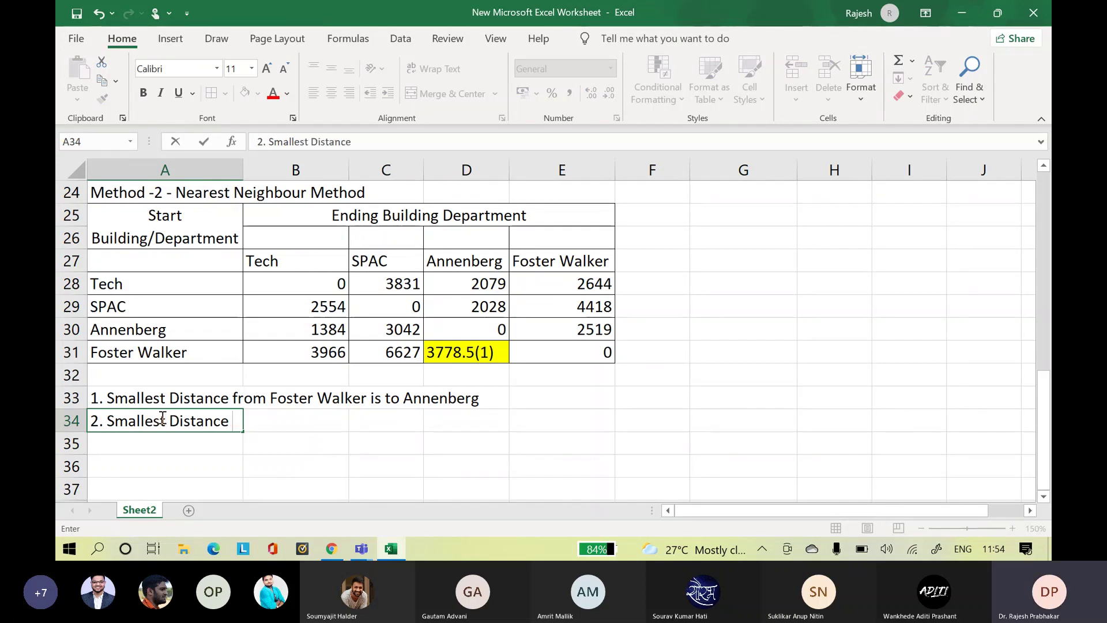
text( A)
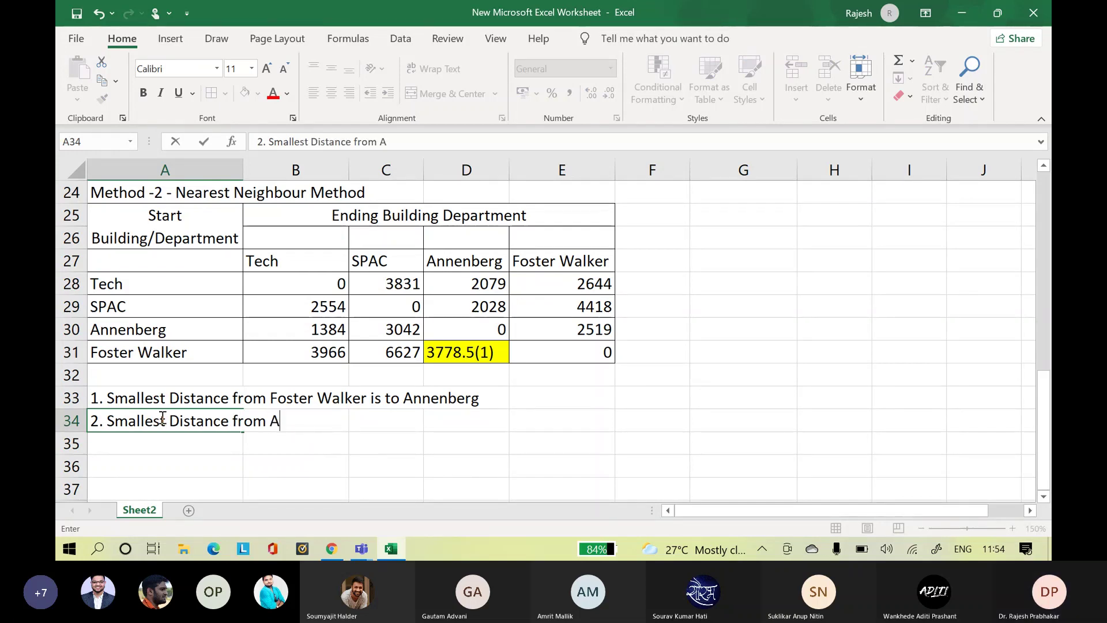
text(nnenberg)
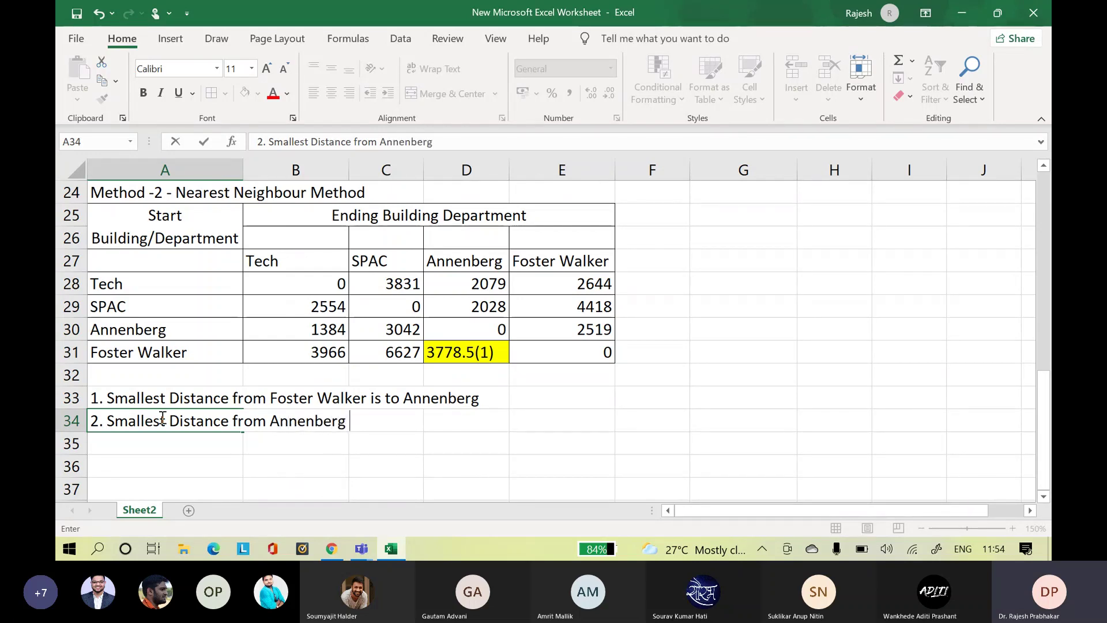
text( is)
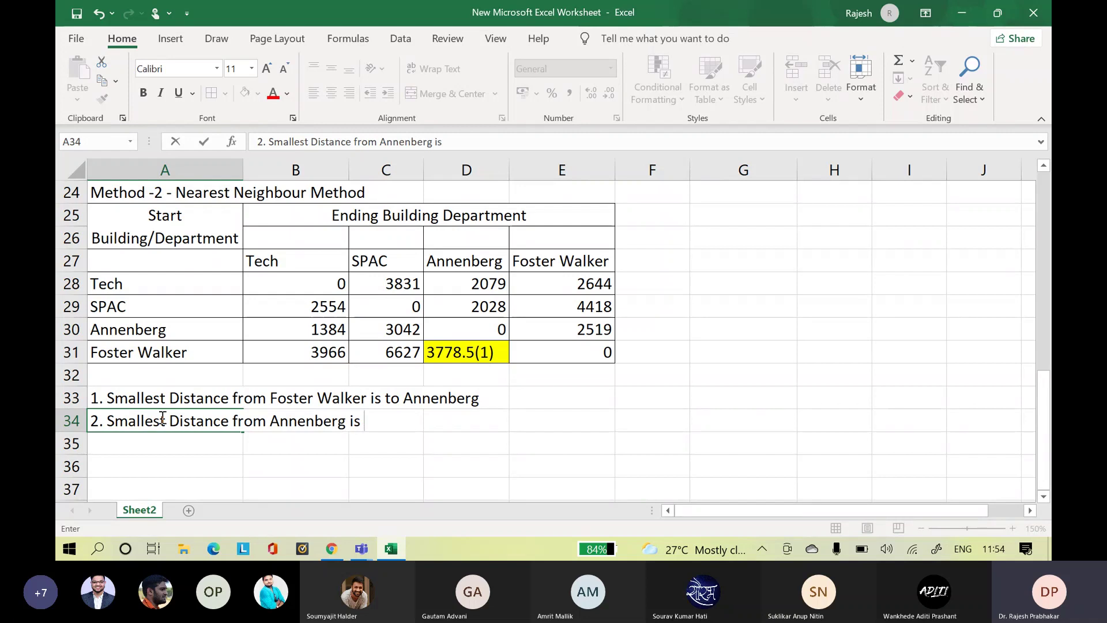
click(386, 444)
- Fill the Annenberg to Tech distance in B30 with light blue and append "(2)" to its value
drag(291, 327, 577, 330)
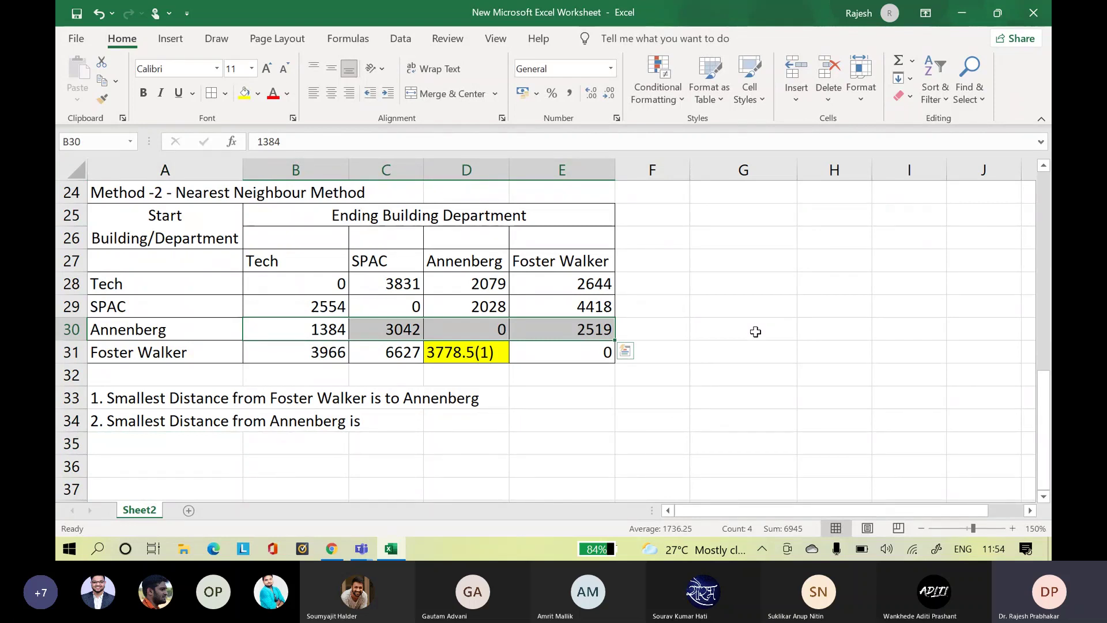
click(334, 331)
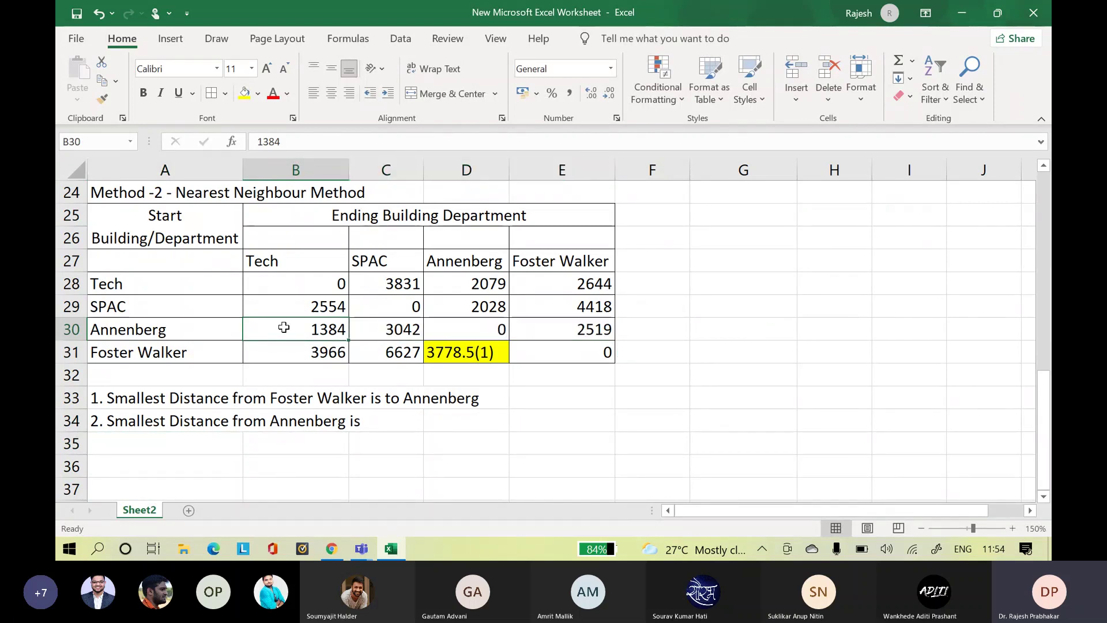
click(258, 94)
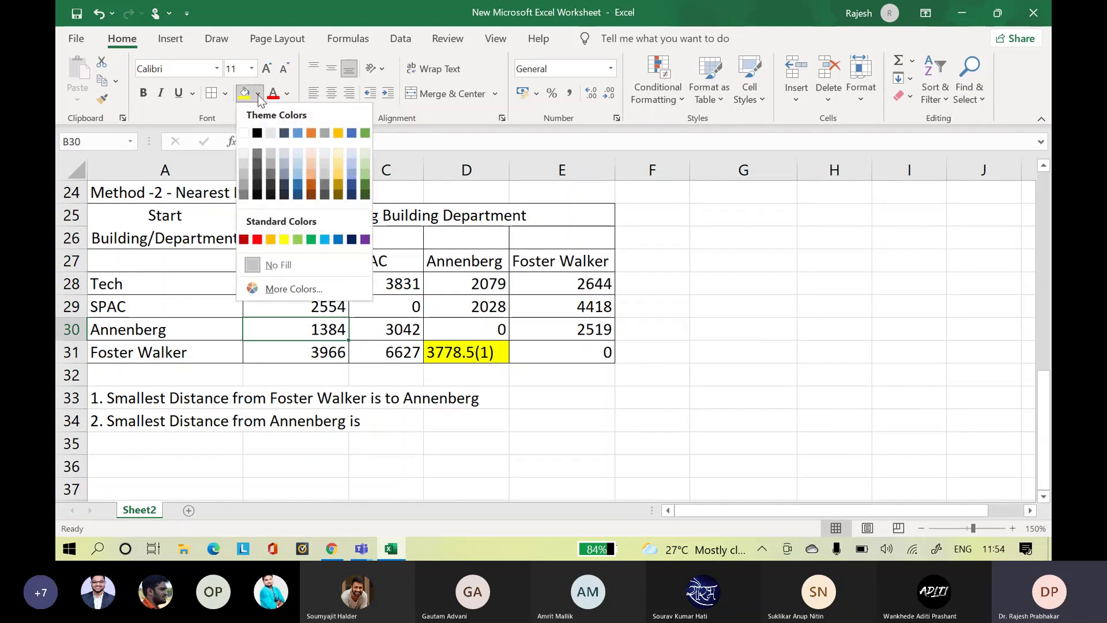
click(299, 174)
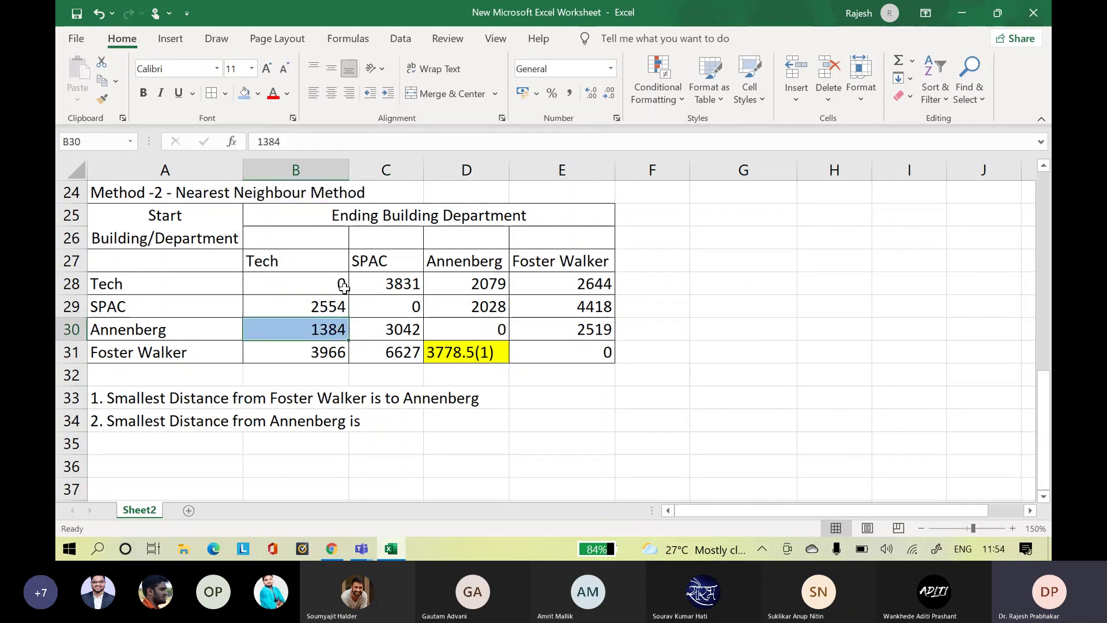
double_click(347, 332)
text(()
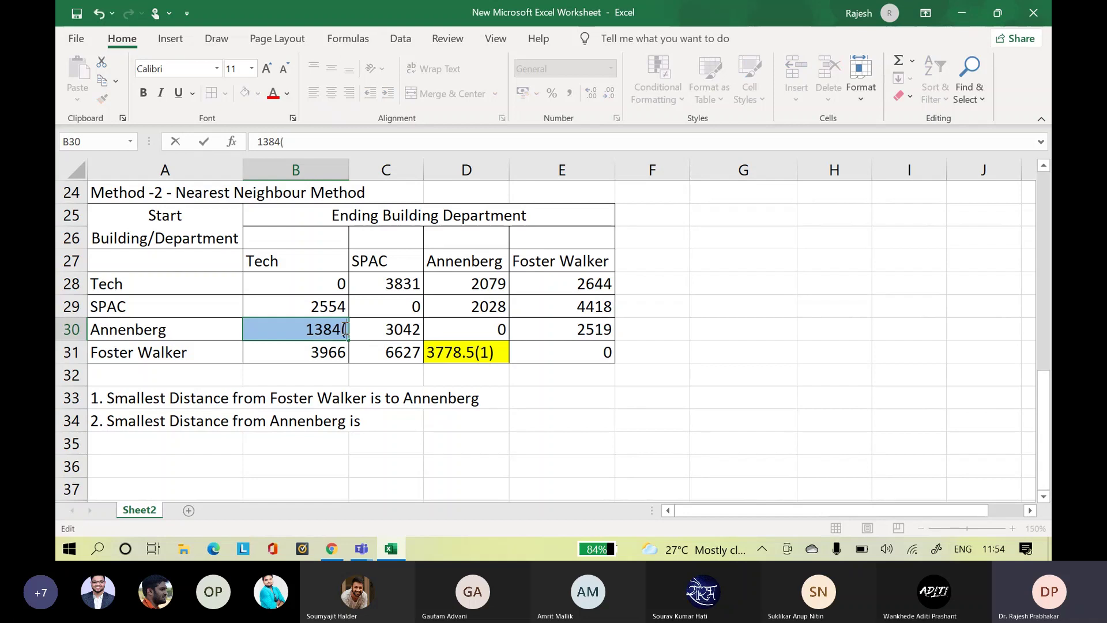
text(2))
click(385, 465)
double_click(388, 421)
click(308, 424)
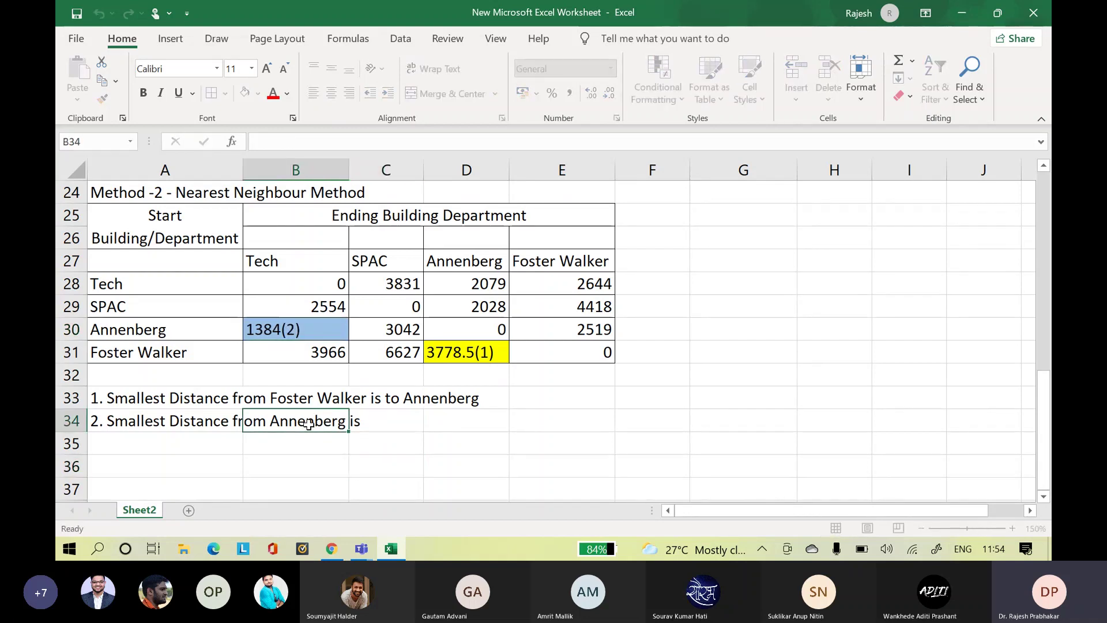
click(195, 425)
click(491, 149)
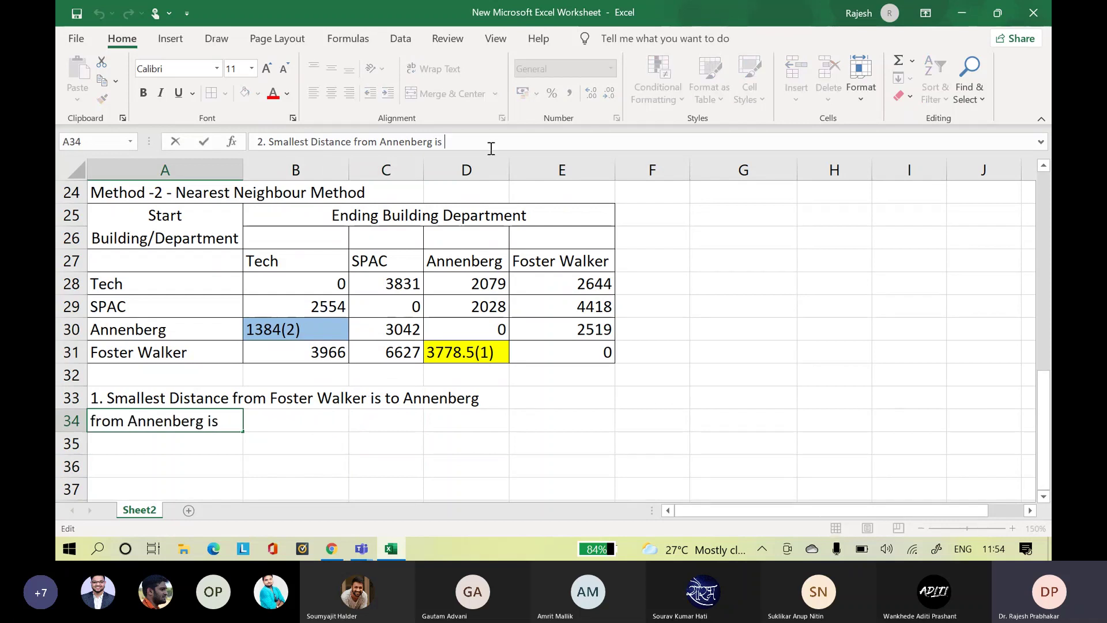
text(to Tex)
key(BackSpace)
text(c)
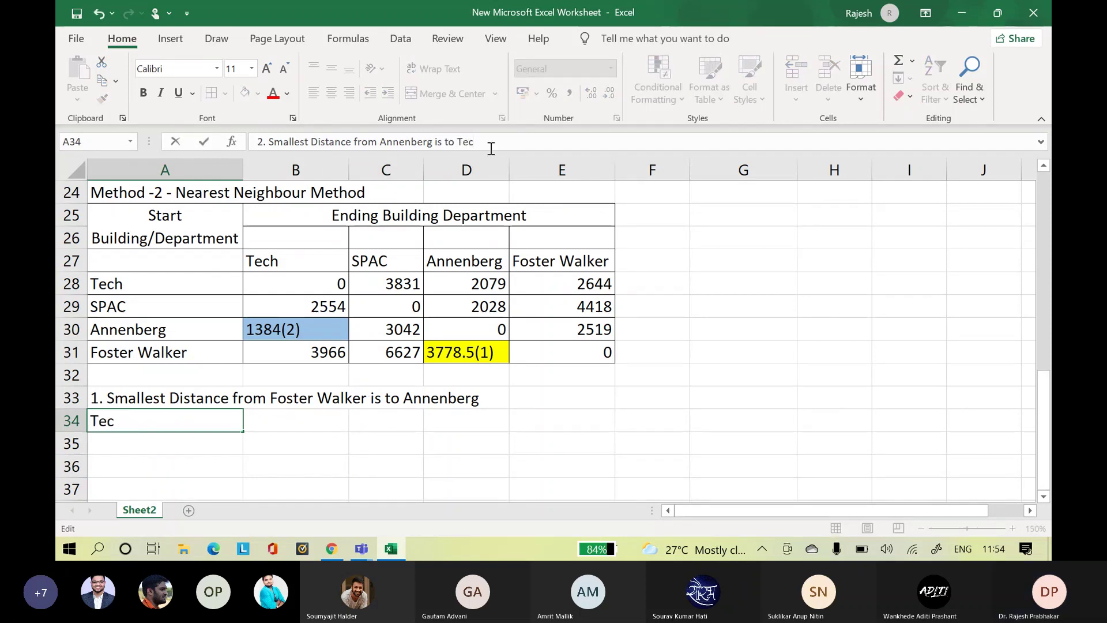
key(BackSpace)
key(BackSpace)
key(BackSpace)
key(BackSpace)
key(BackSpace)
key(BackSpace)
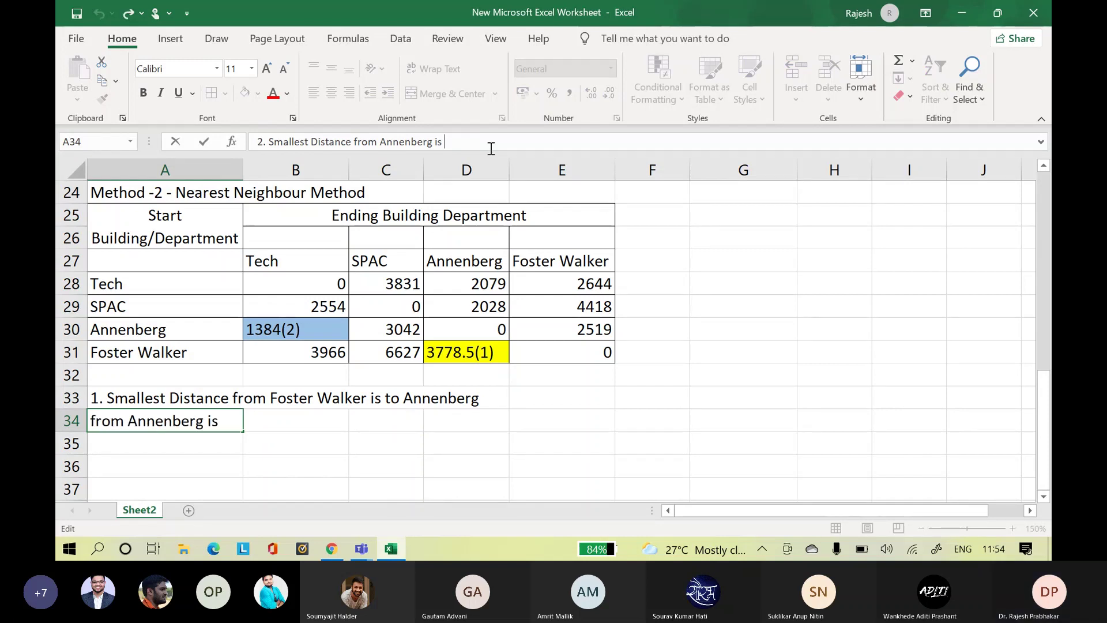
key(ctrl+z)
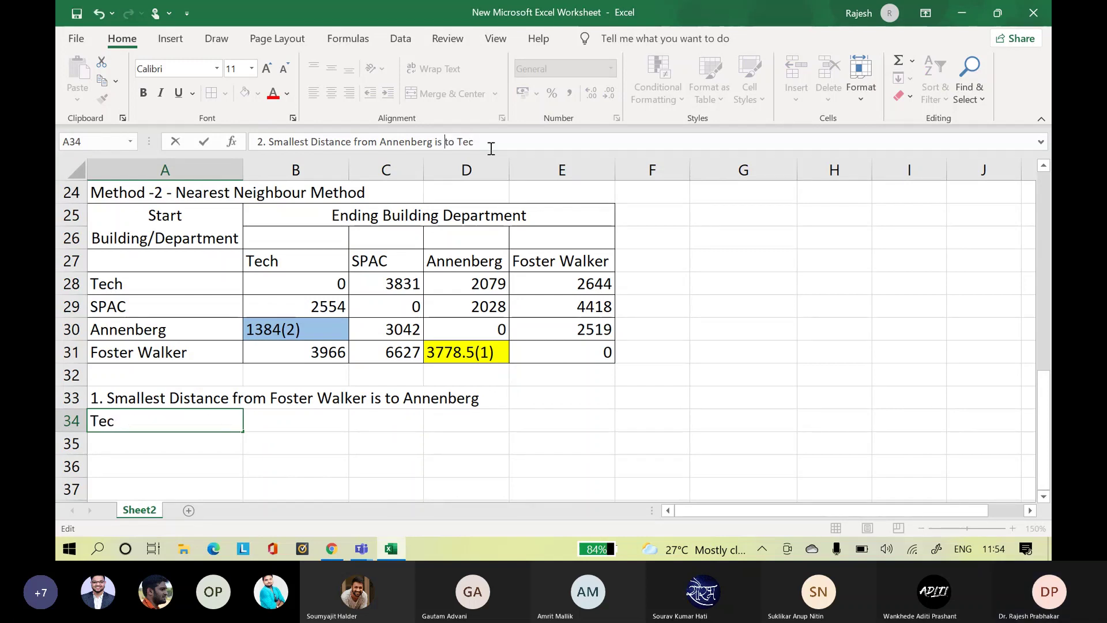
key(Delete)
key(Delete)
key(Delete)
key(Delete)
key(Delete)
key(Delete)
click(703, 435)
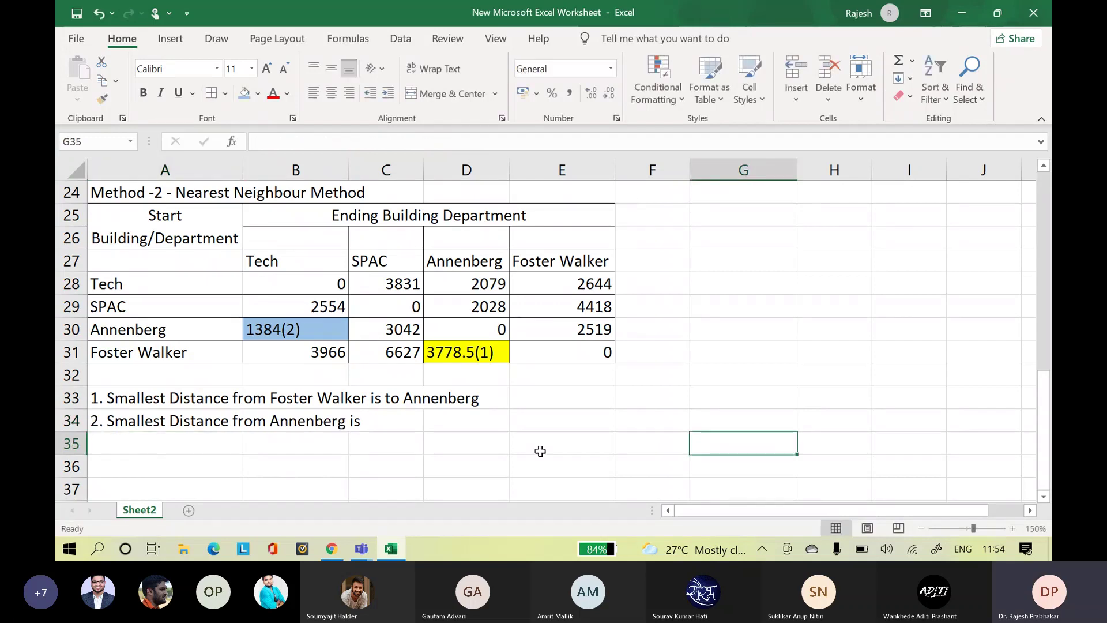
- Complete the second note in A34 by appending "to tech"
click(190, 429)
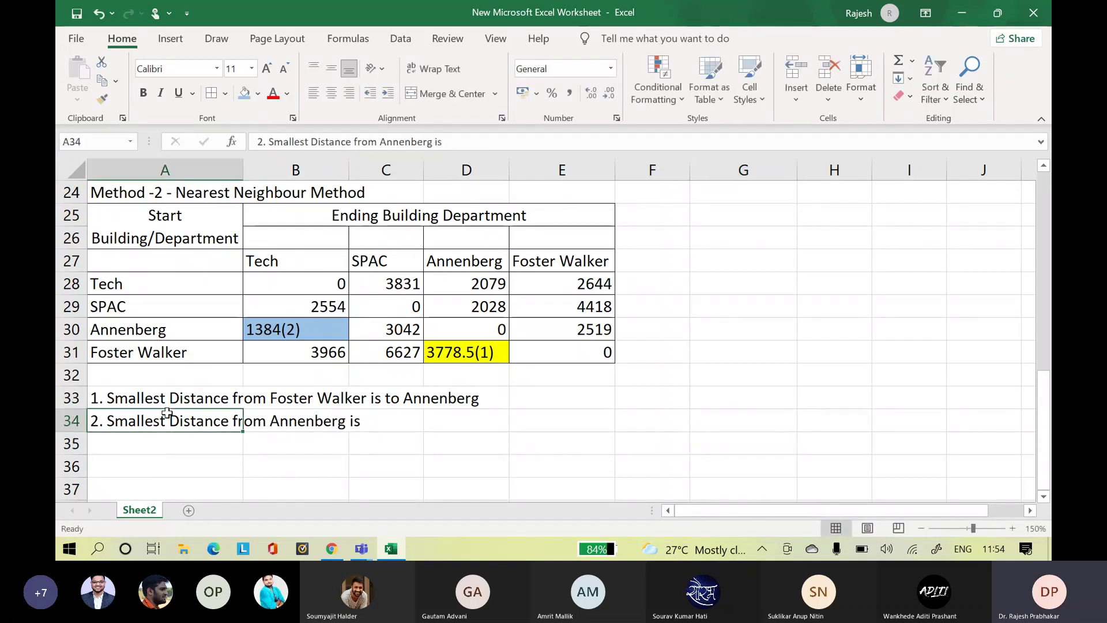
click(474, 141)
text(to tech)
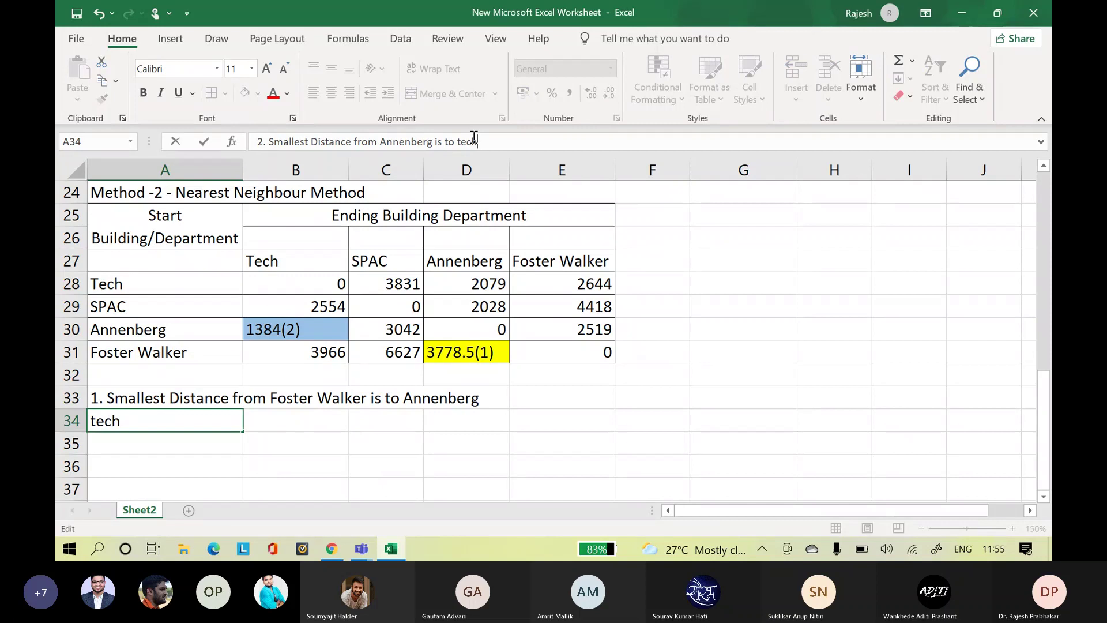
click(386, 443)
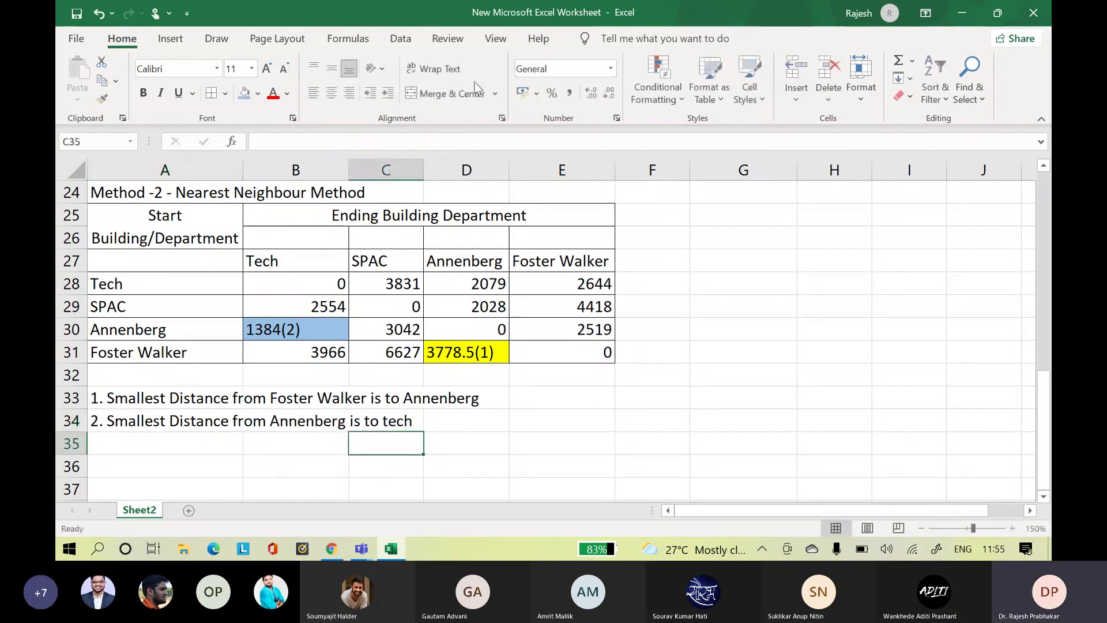
- Capitalize the building name in the A34 note so it reads "Tech"
click(152, 424)
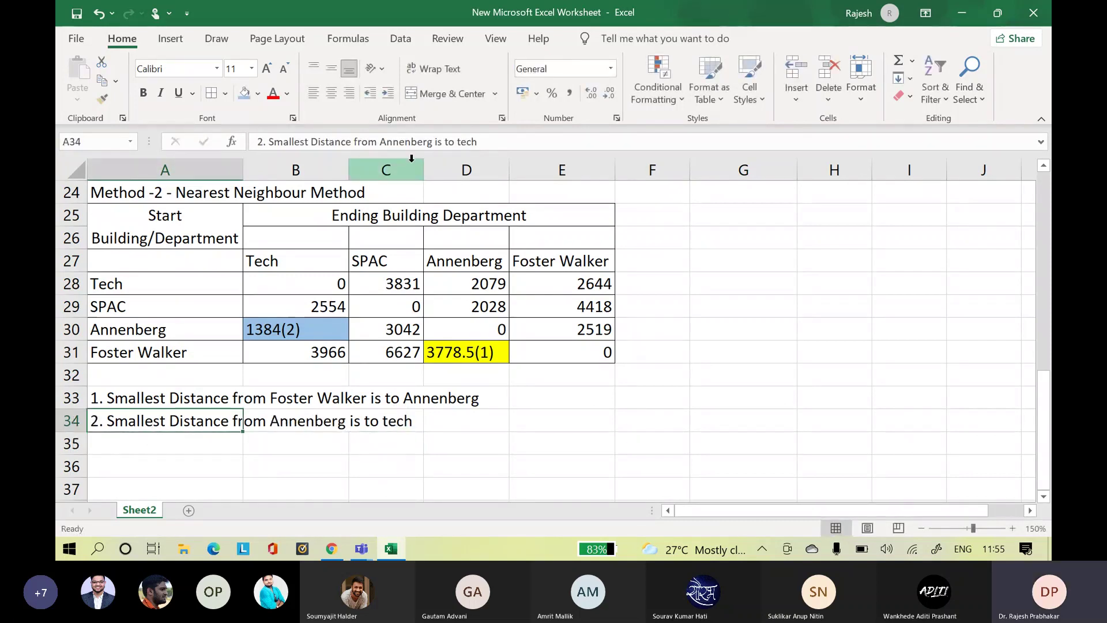
click(462, 141)
key(BackSpace)
text(T)
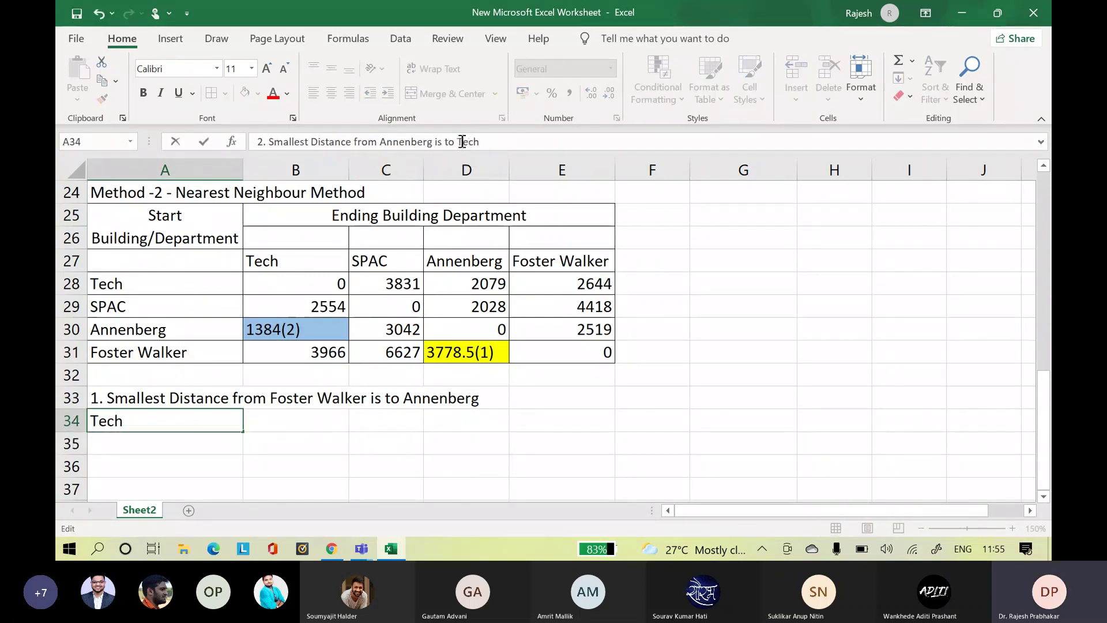
click(447, 422)
click(449, 487)
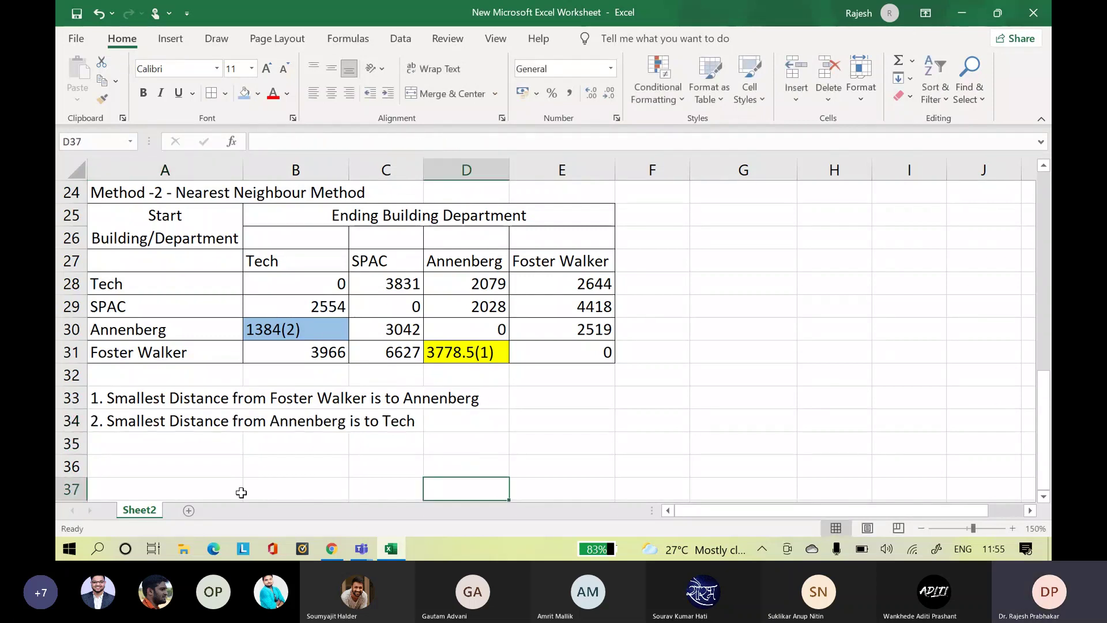
- Enter the note "3. Smallest Distance from Tech is to Annenberg" in A35 below the second note
click(135, 435)
text(3)
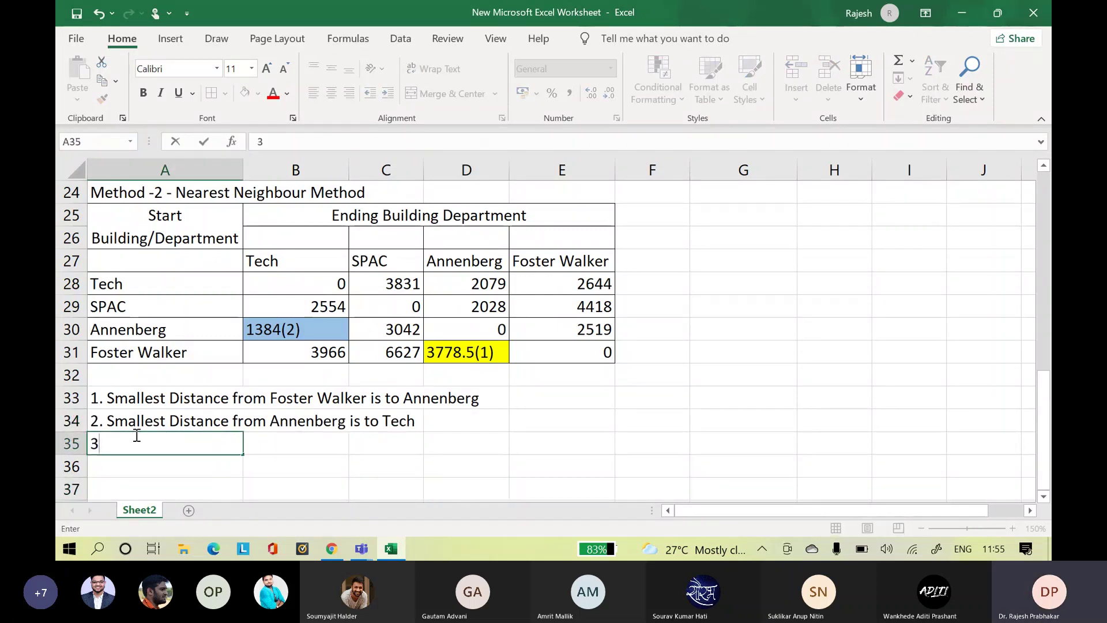
text(. Sa)
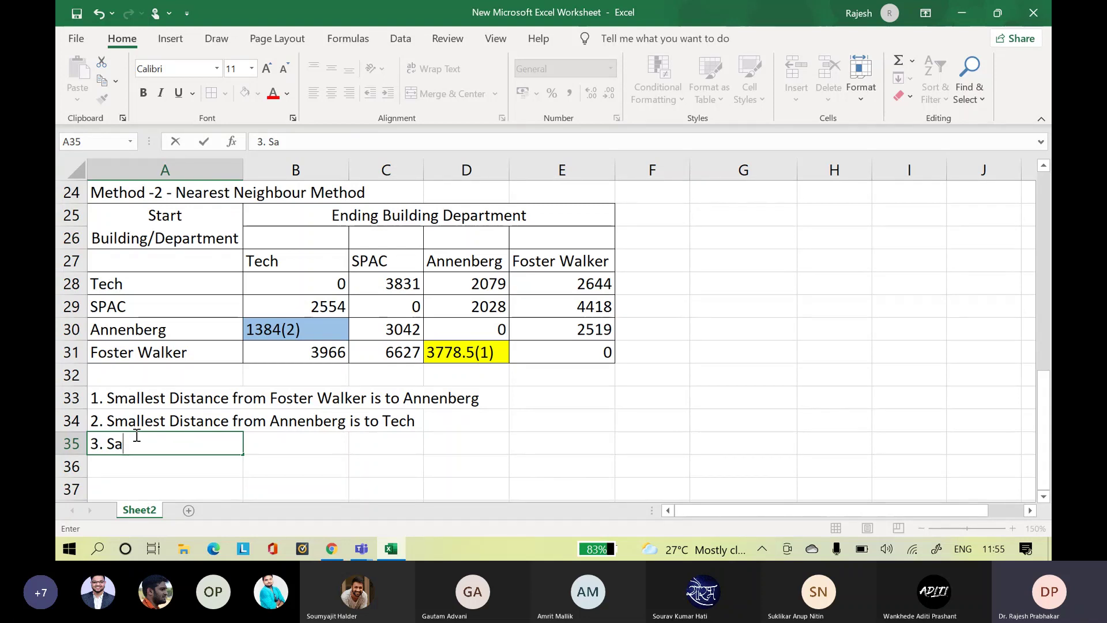
key(BackSpace)
text(mallest Di)
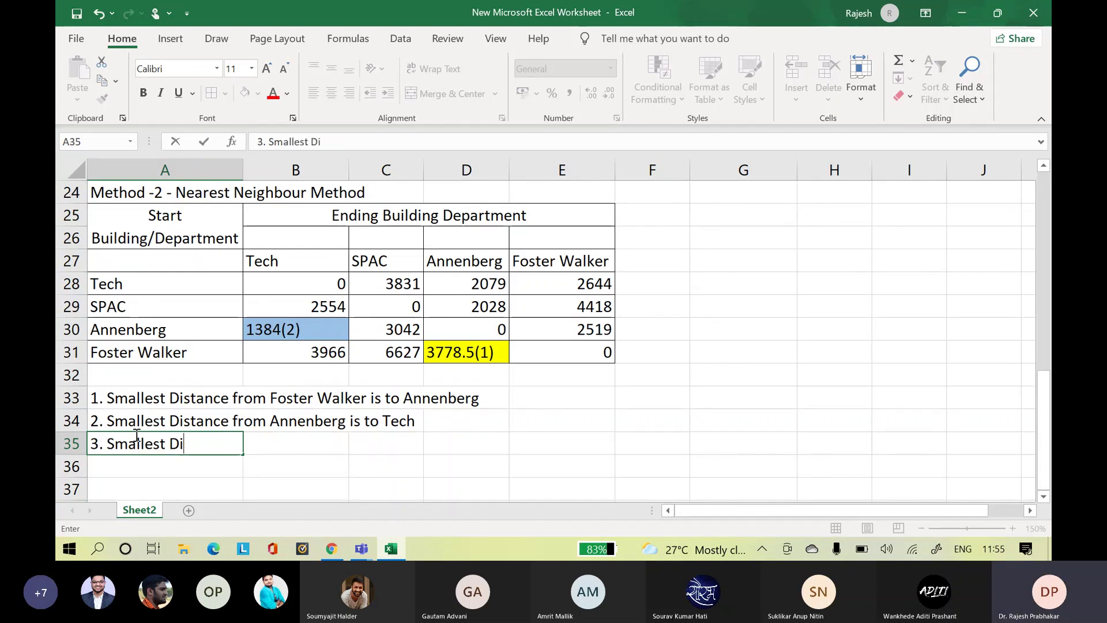
text(stnace)
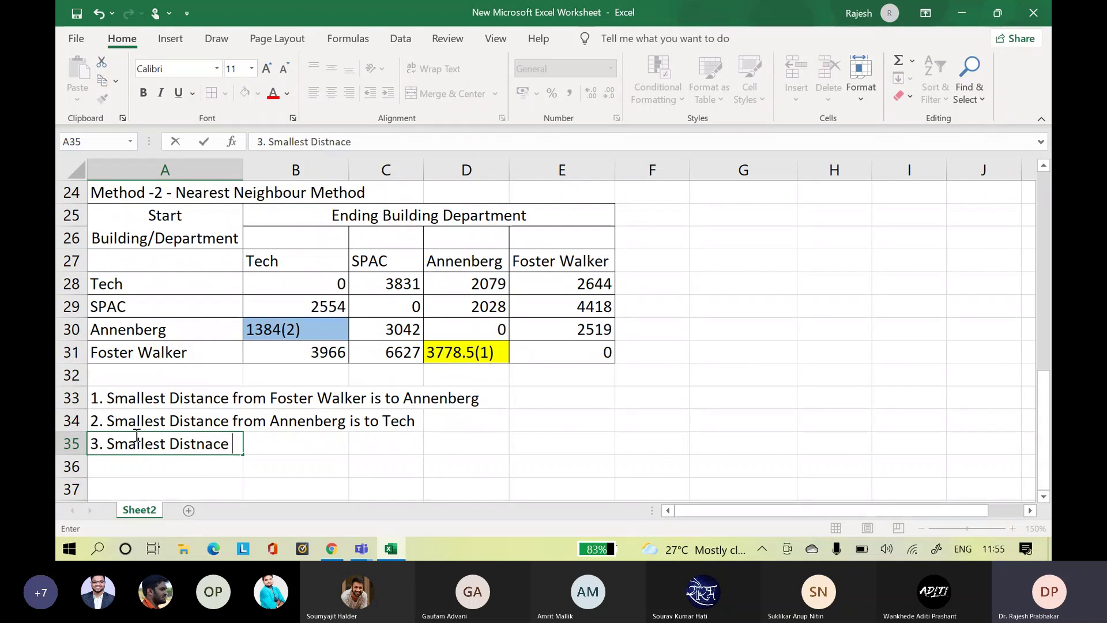
key(BackSpace)
key(BackSpace)
key(BackSpace)
key(BackSpace)
text(a)
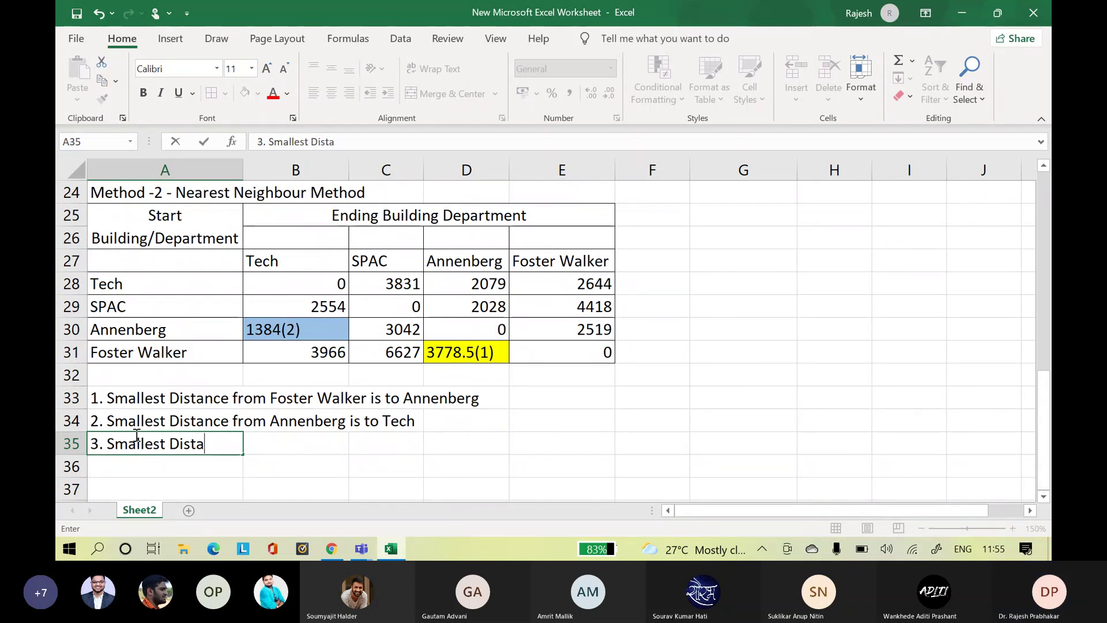
text(nce from )
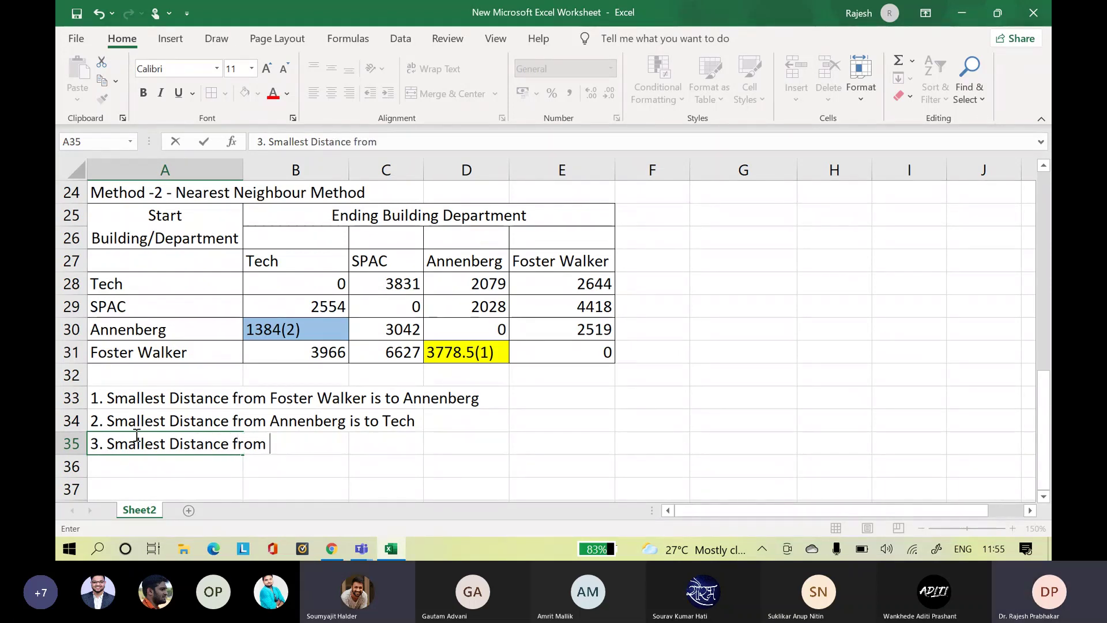
text(Tech )
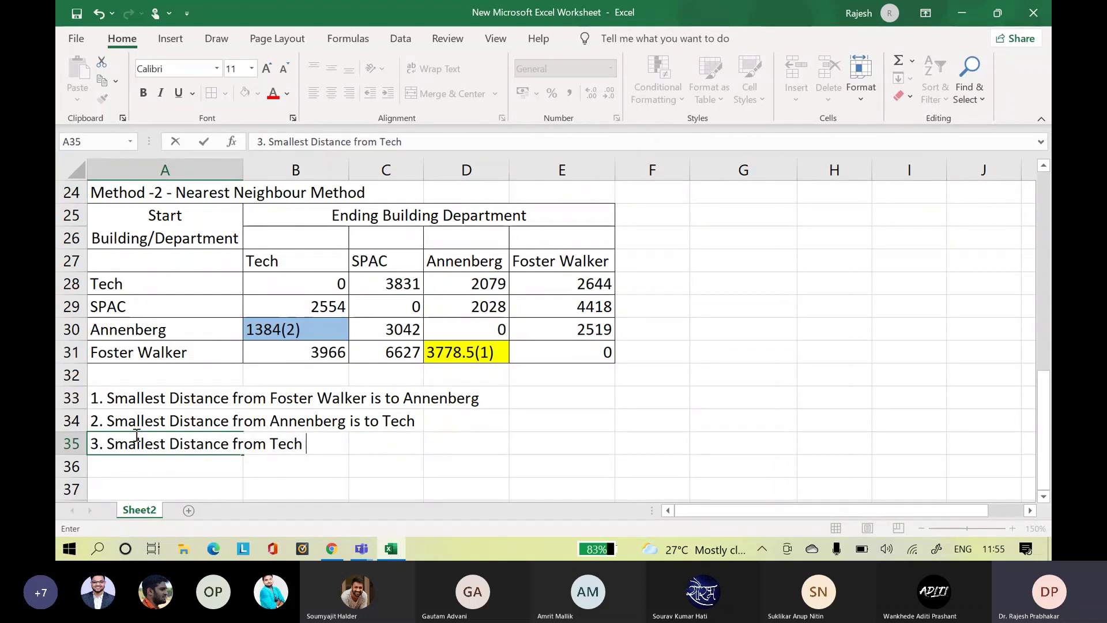
text(is )
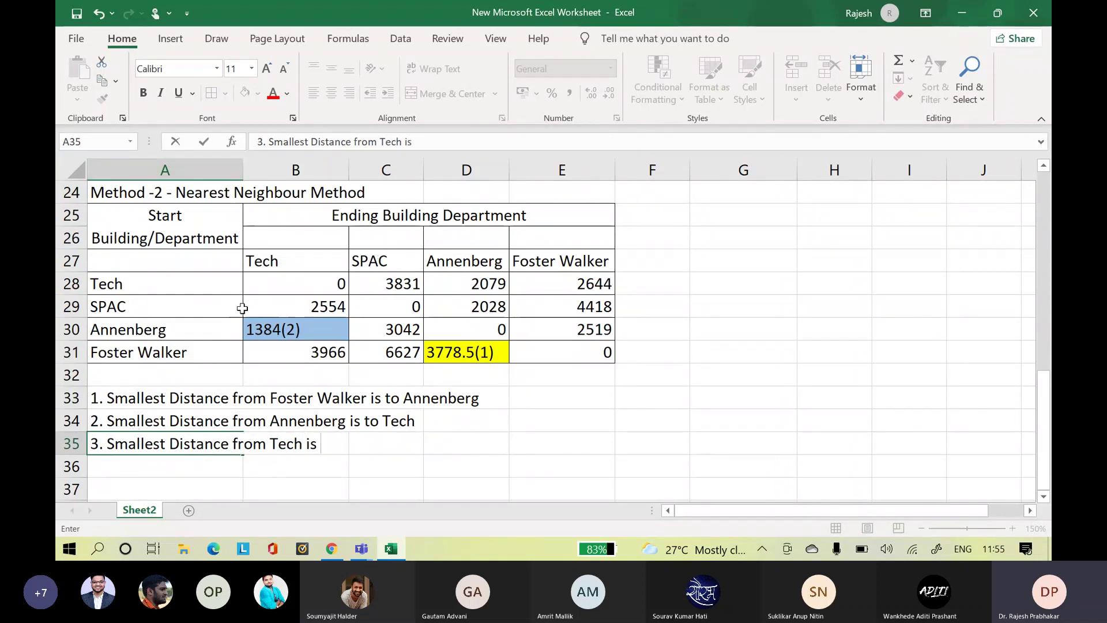
text(to)
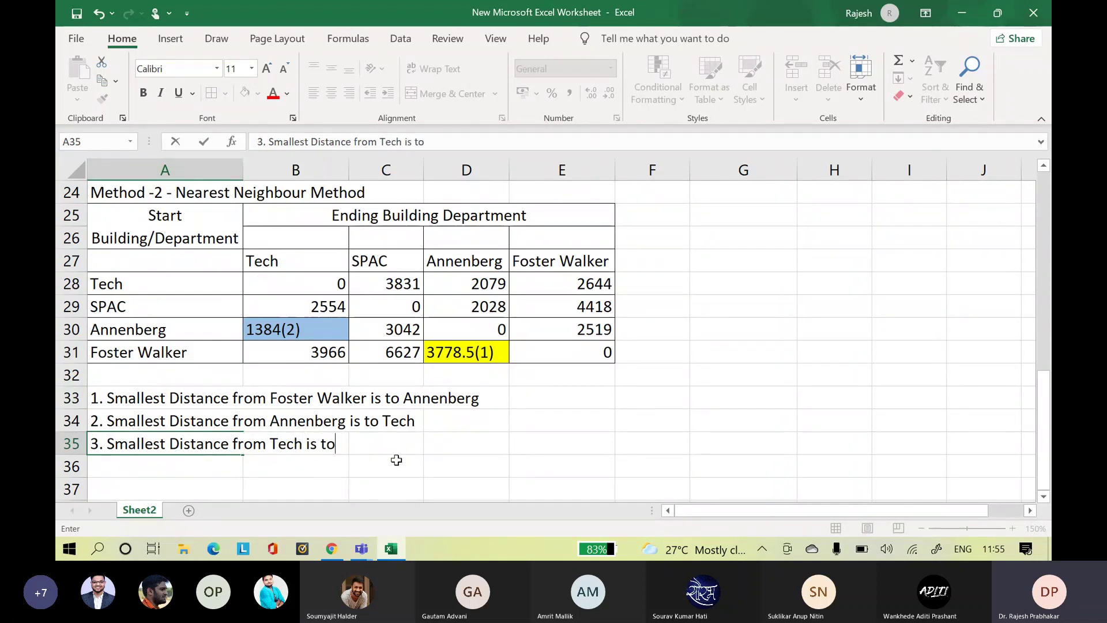
text( Annenber)
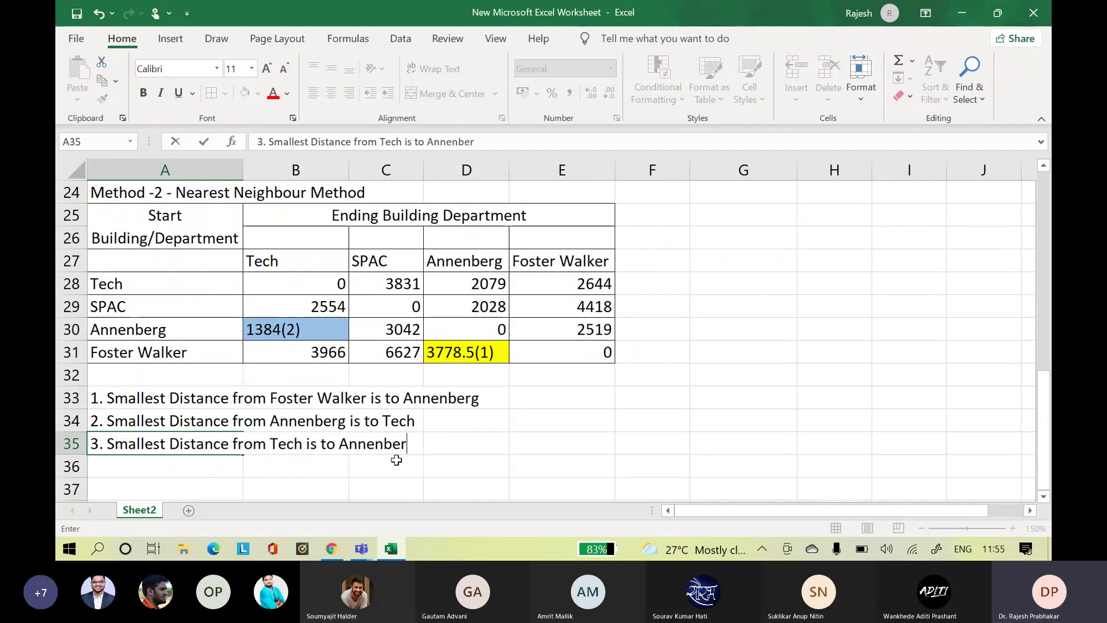
text(g)
click(475, 289)
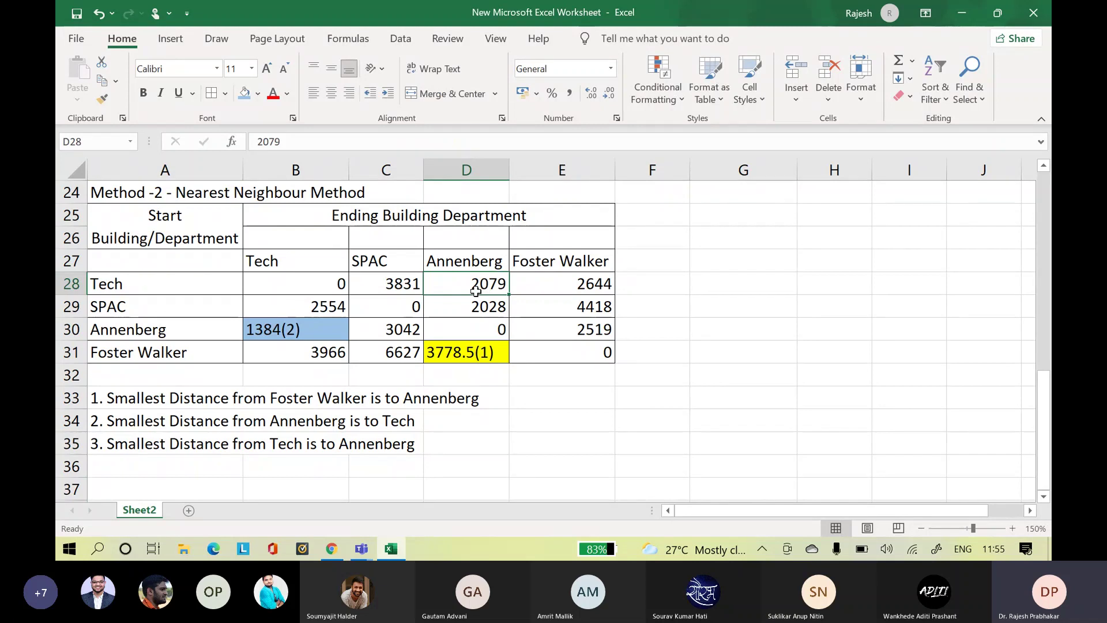
- Append "- Creating a Sub Tour hence Skip" to the third note in A35
click(375, 447)
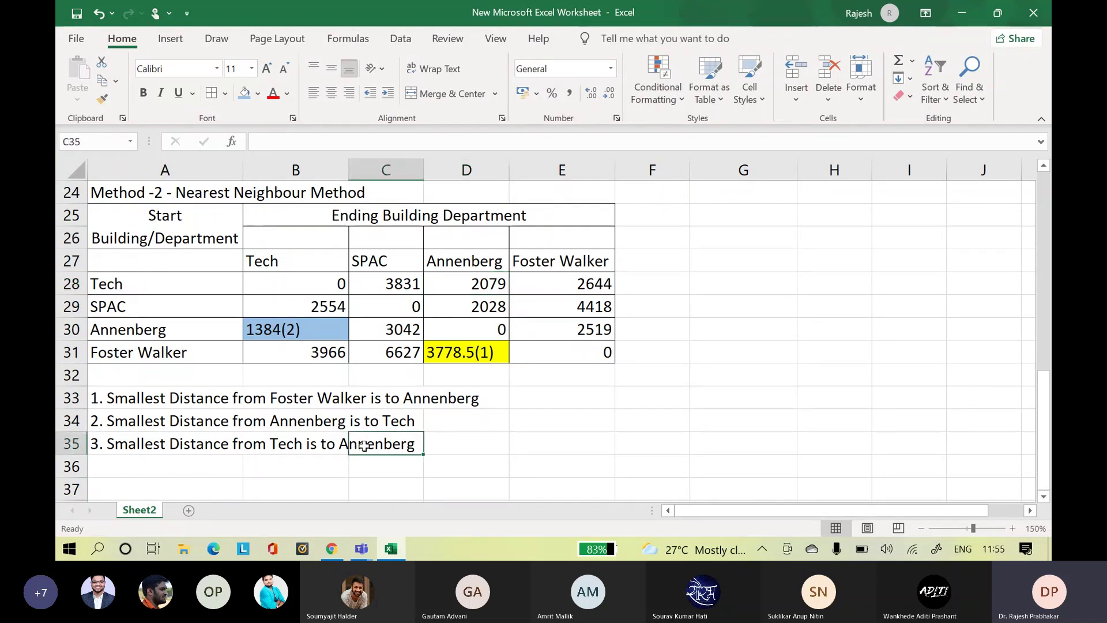
click(469, 447)
click(218, 441)
click(534, 144)
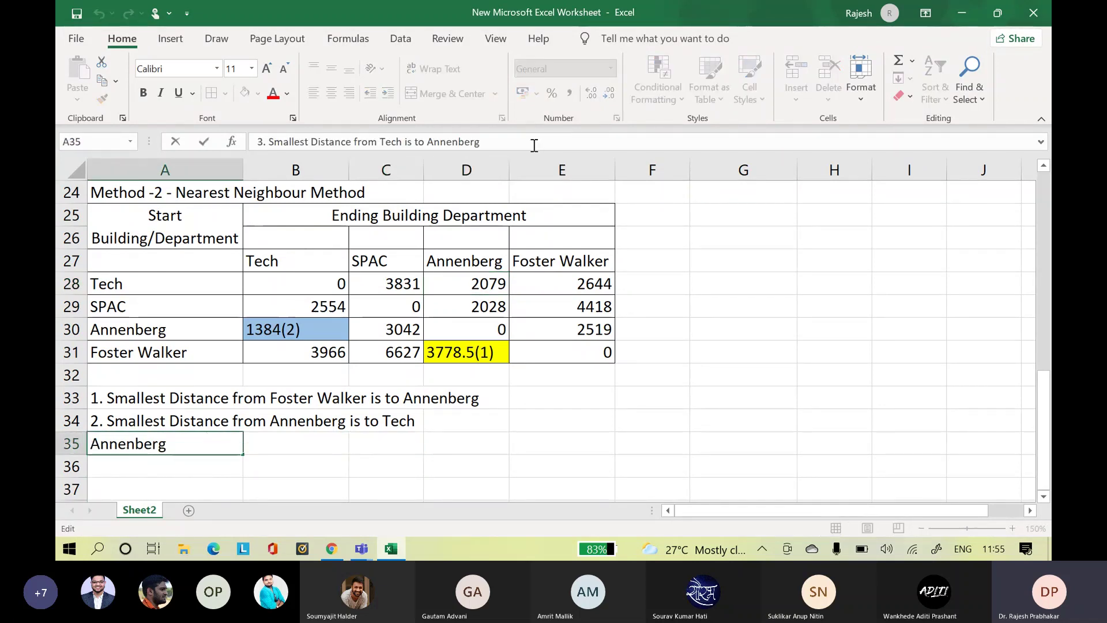
text(- )
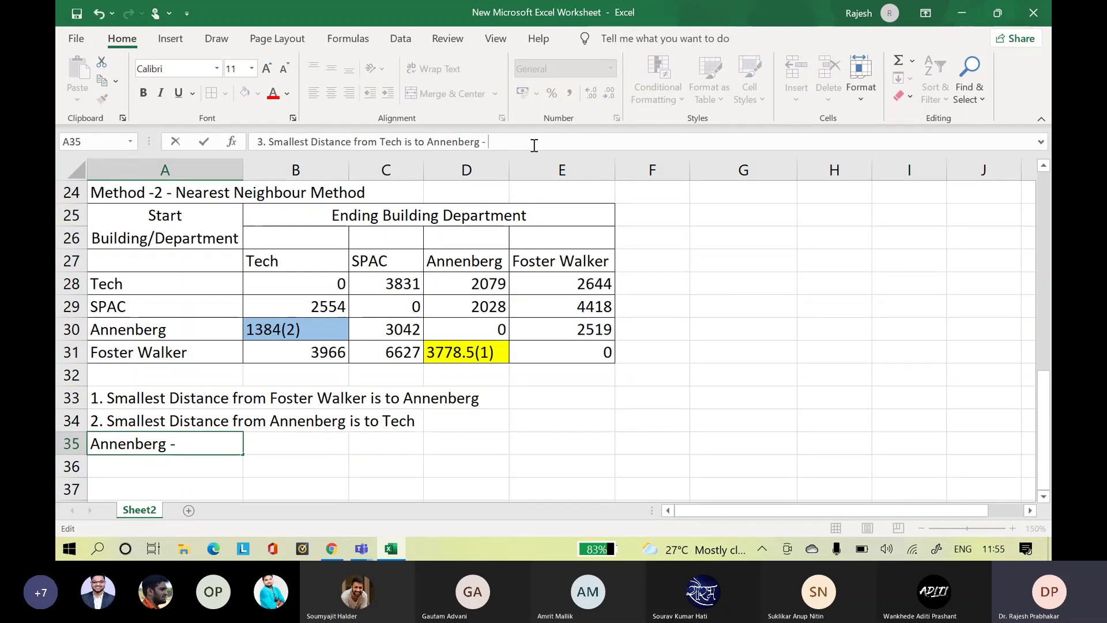
text(Creat)
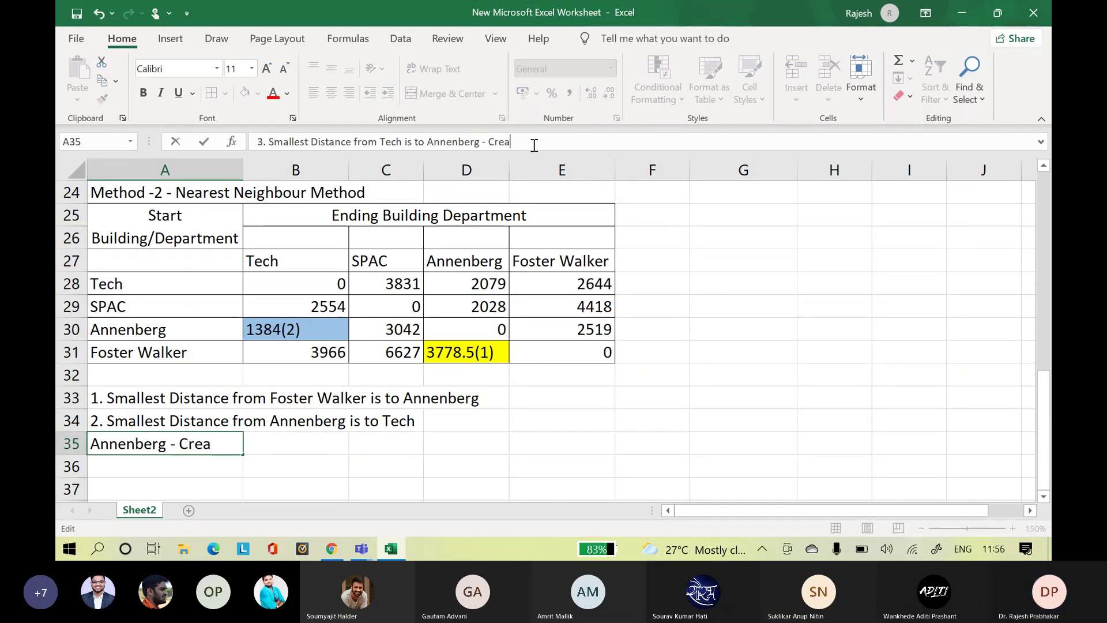
text(Sub)
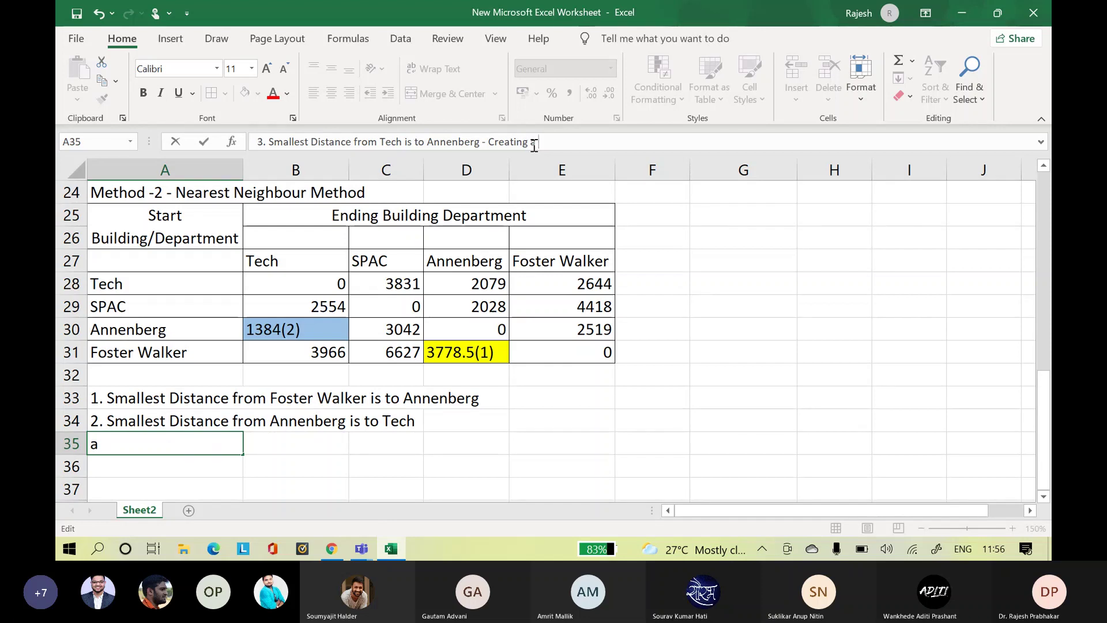
text( Tou)
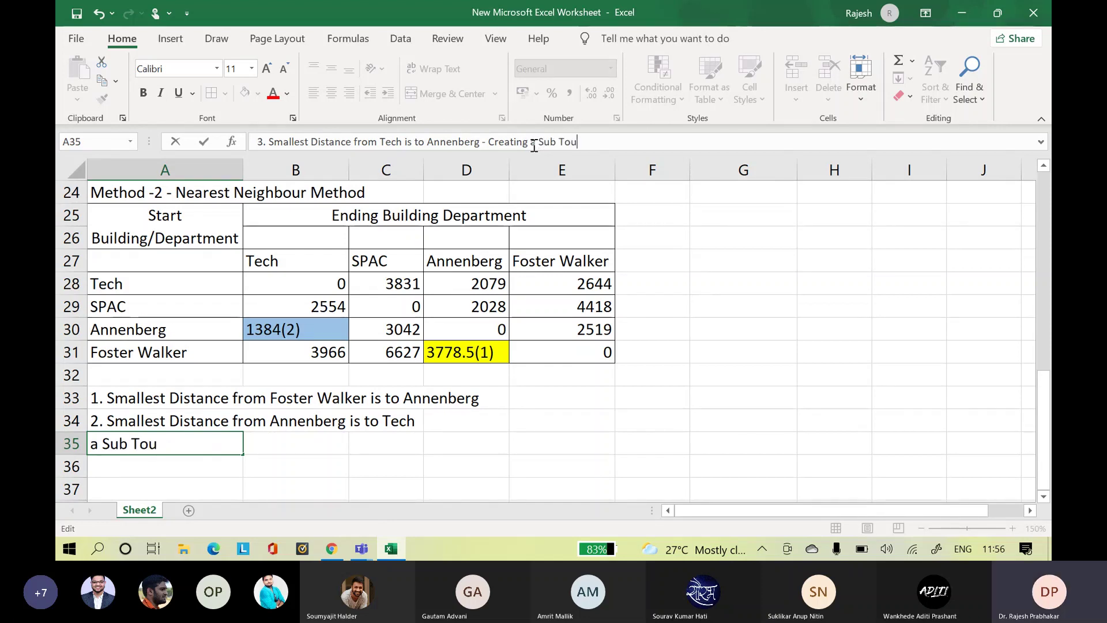
text(r hence)
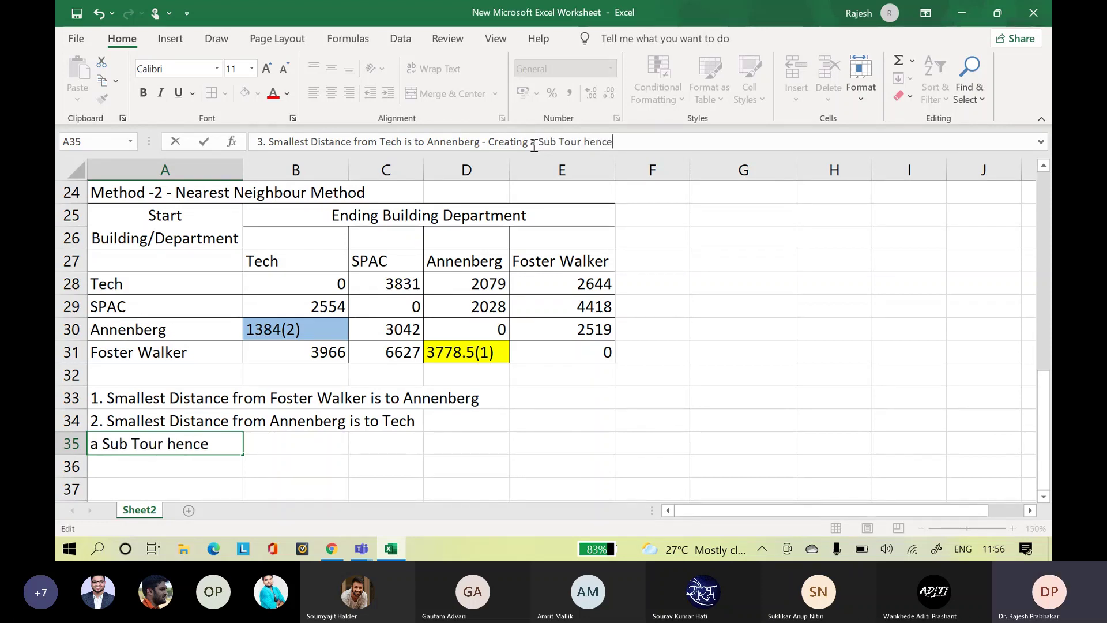
text( Skip)
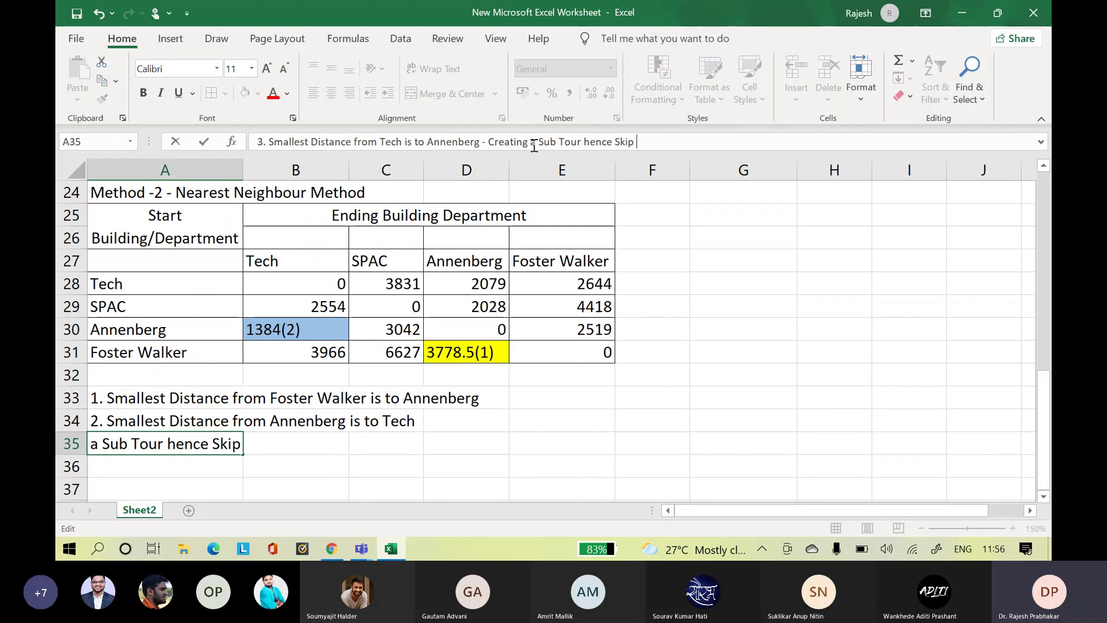
click(542, 468)
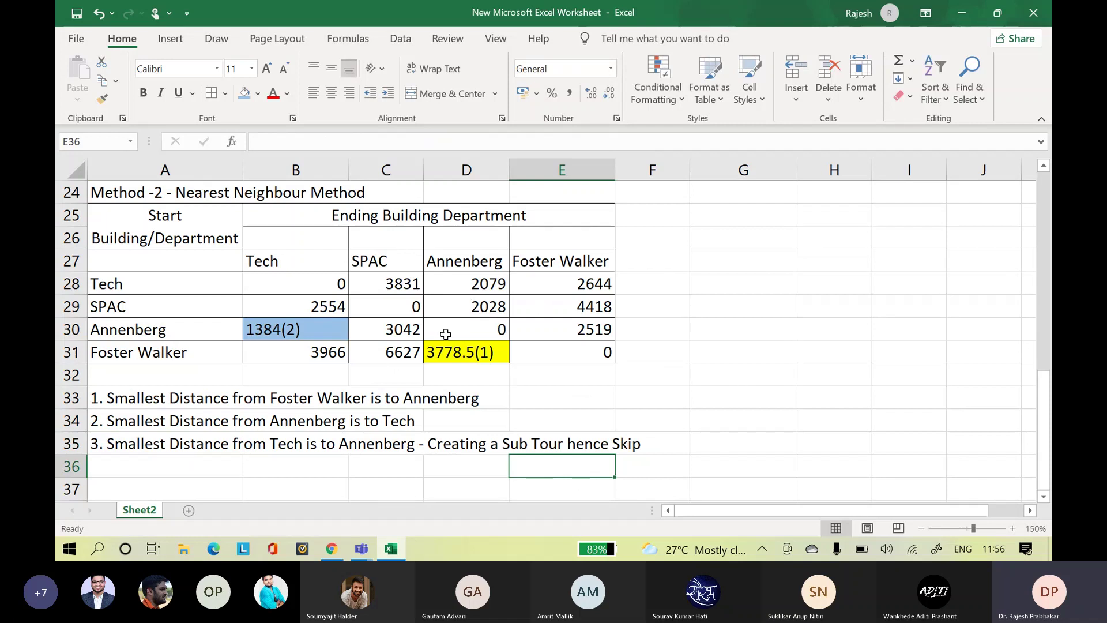
- Change the fill of the Annenberg to Tech distance in B30 to yellow
click(315, 327)
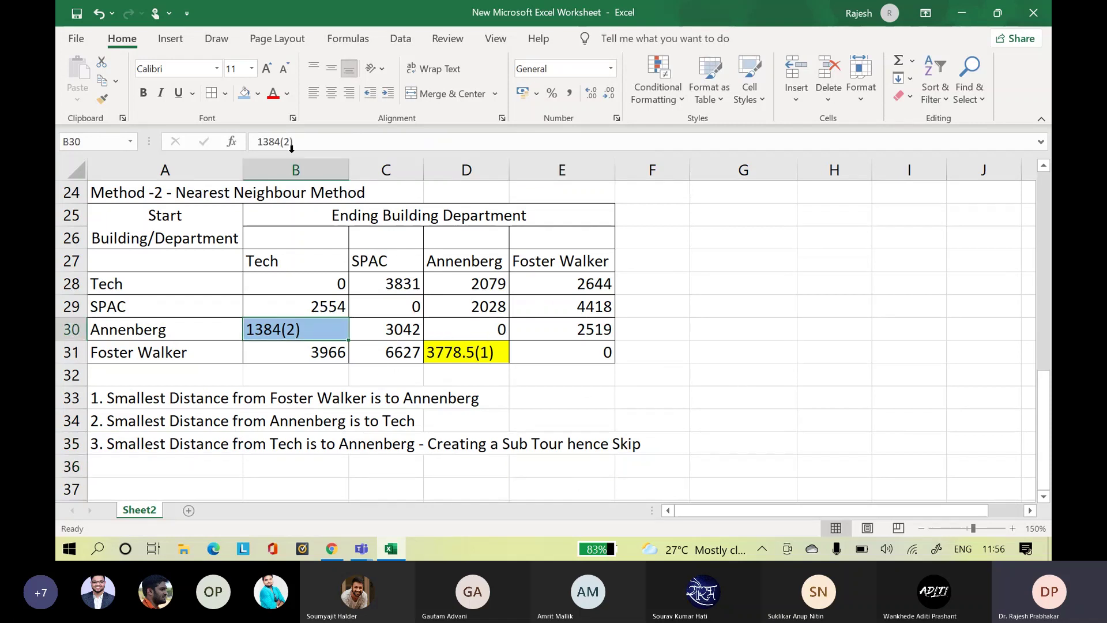
click(258, 94)
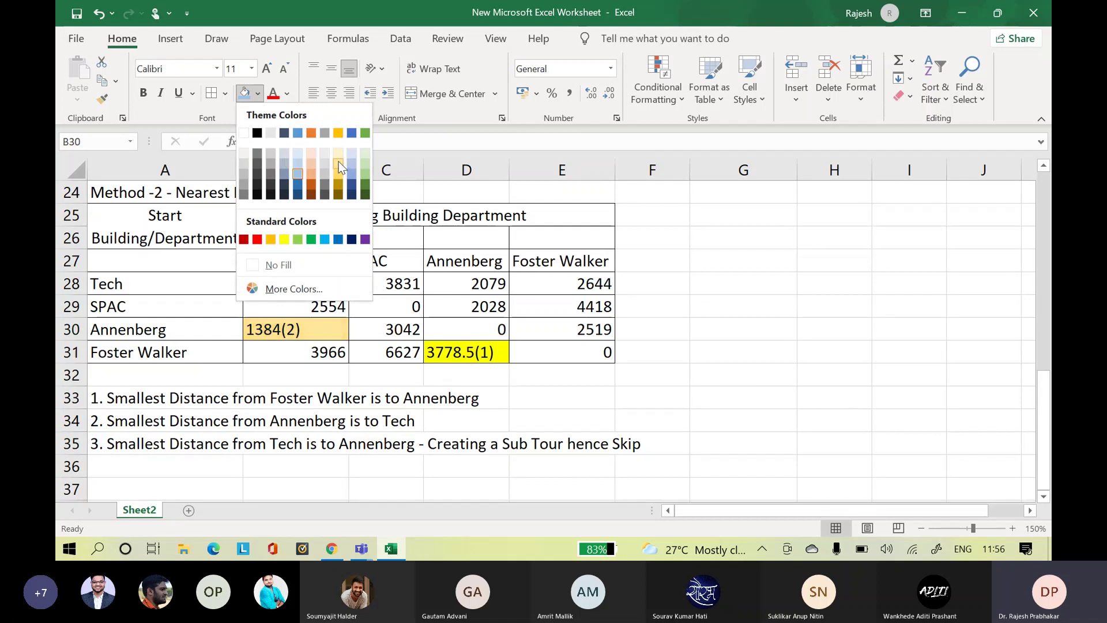
click(283, 239)
- Fill the Tech to Annenberg distance in D28 with dark gold and append "(3)" to its value
click(491, 278)
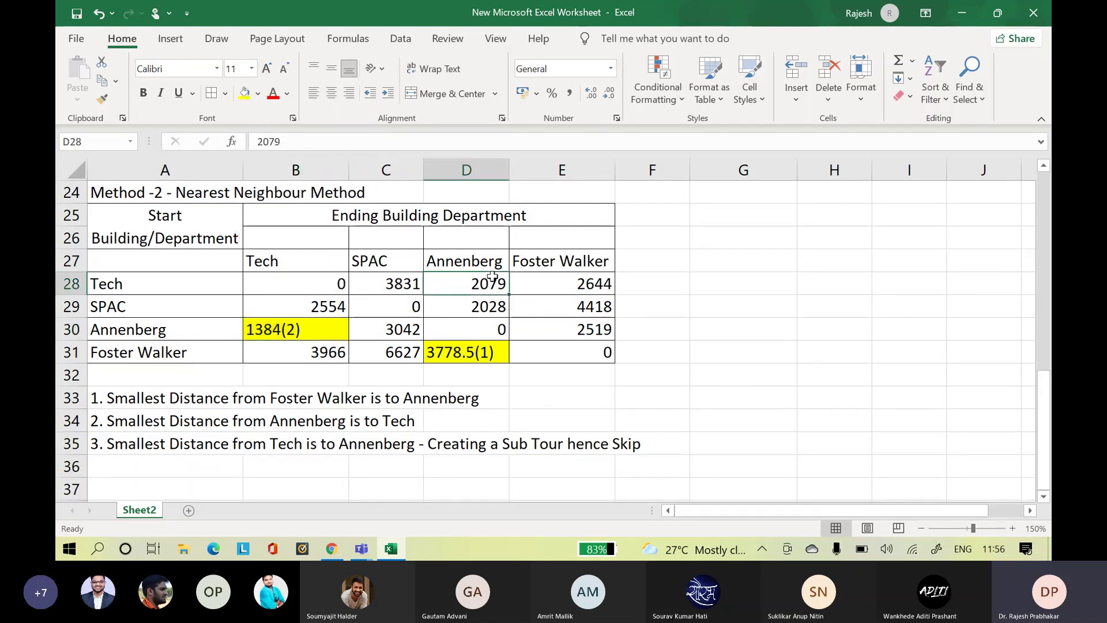
click(258, 94)
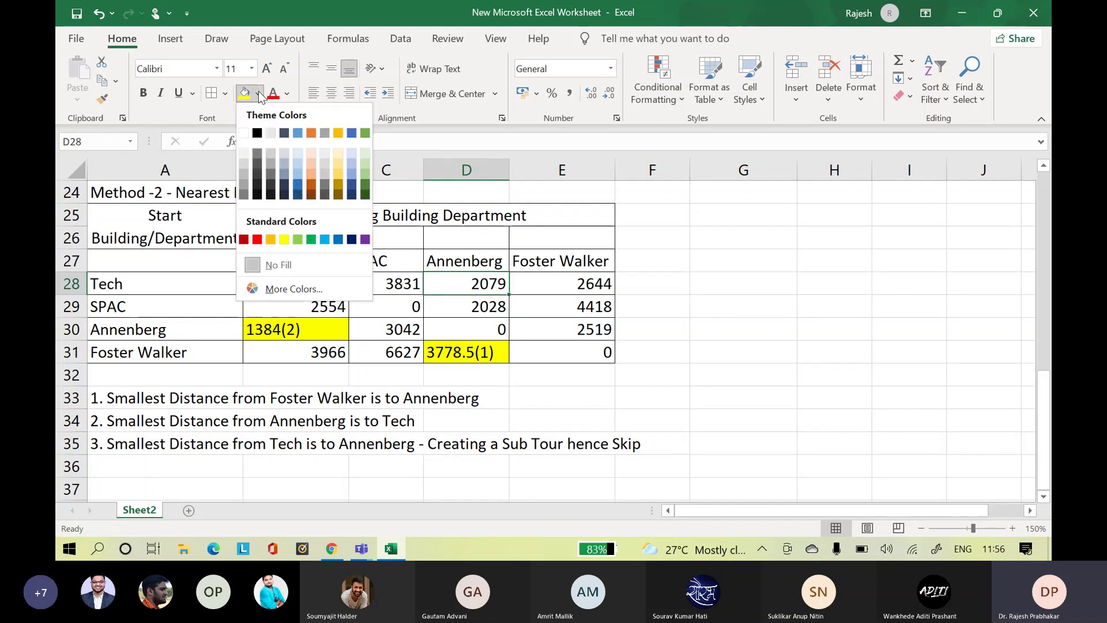
click(339, 191)
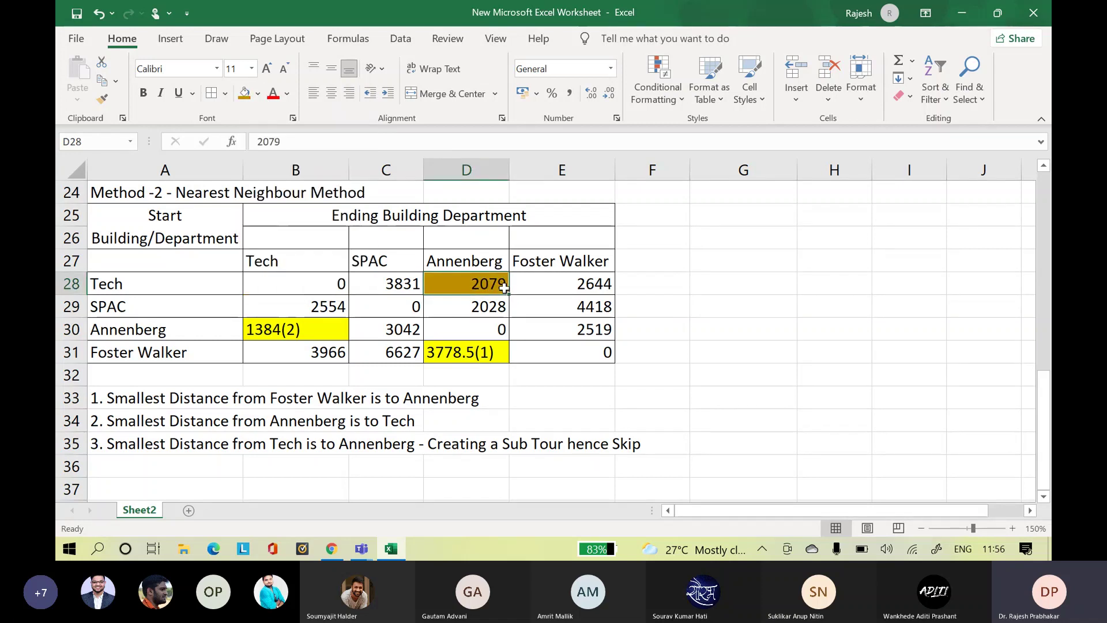
key(F2)
text(()
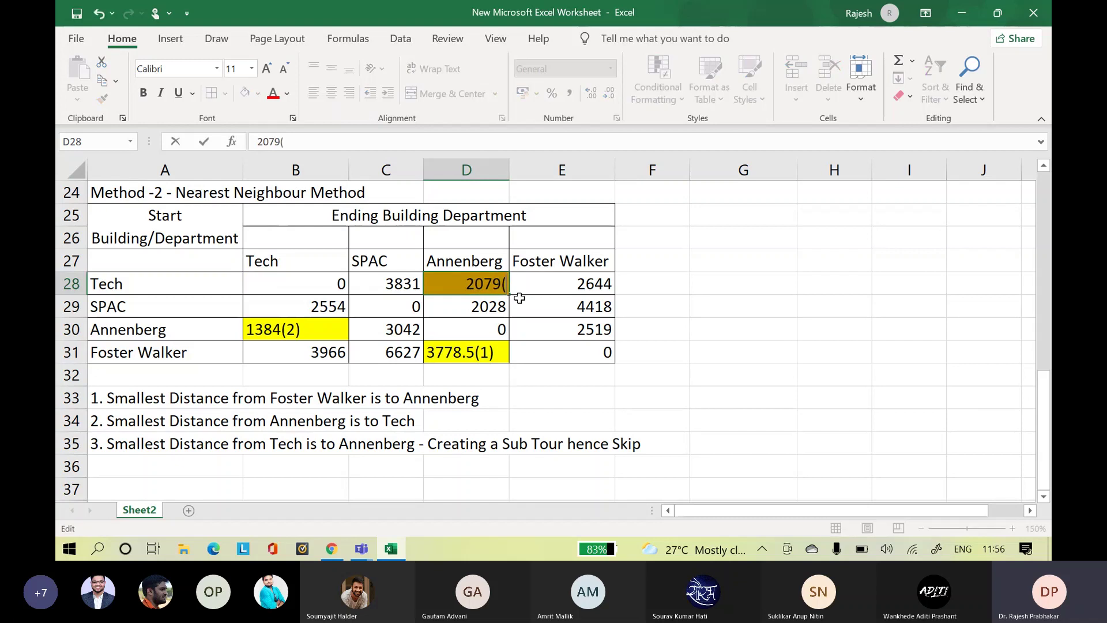
text(3))
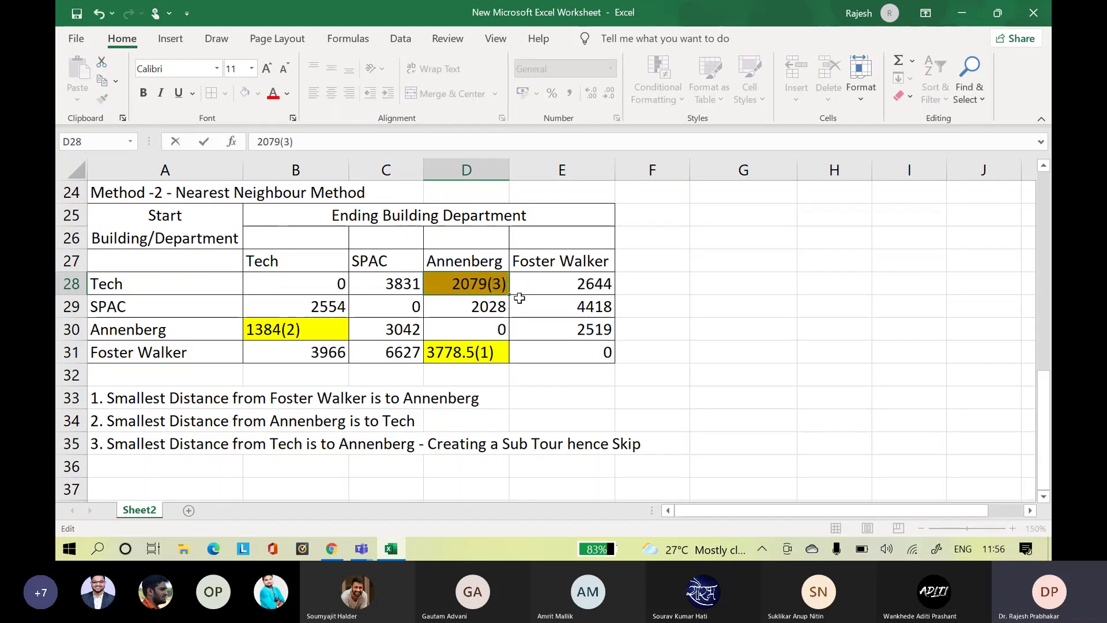
click(433, 464)
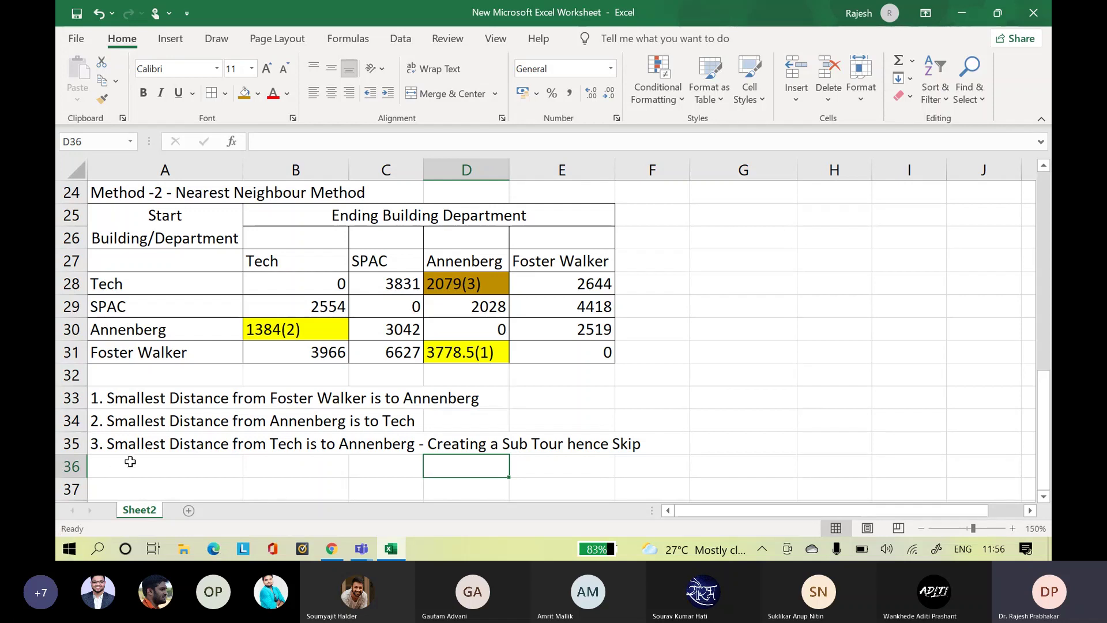
- Enter the note "4. Next Smallest Distance from Tech is to Foster Walker" in A36 below the third note
double_click(128, 463)
text(4)
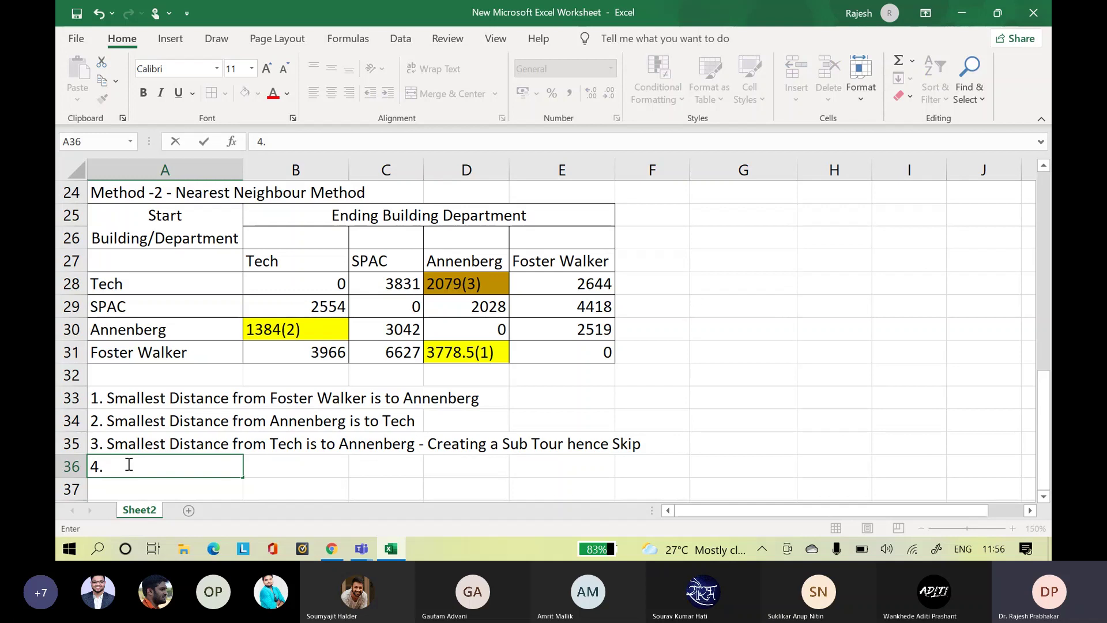
text(. Smallest Distance)
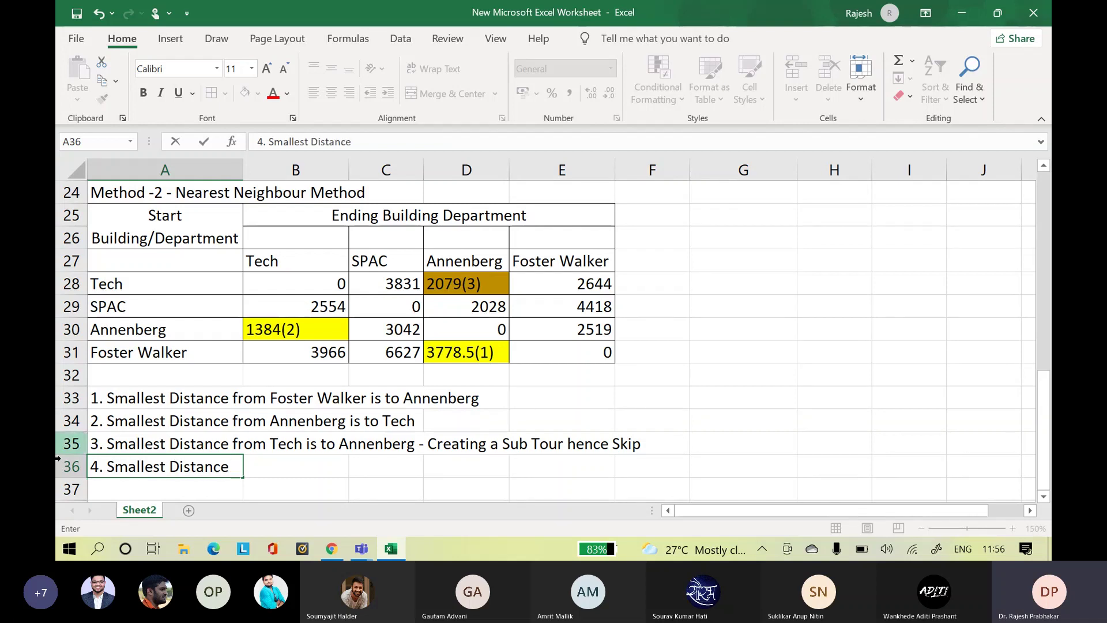
click(108, 468)
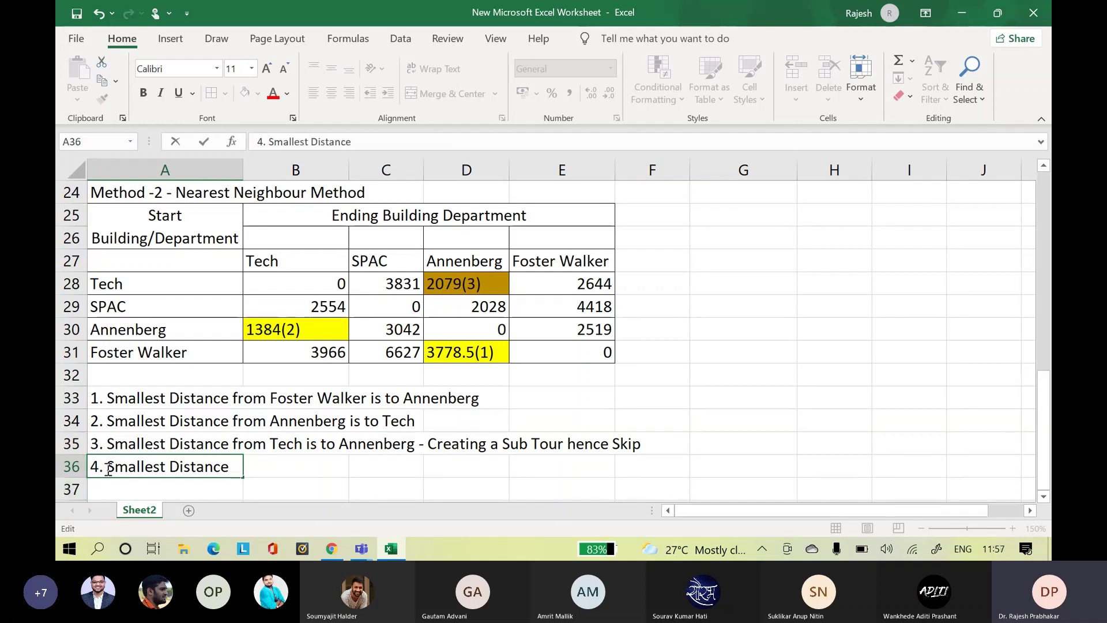
text(Next)
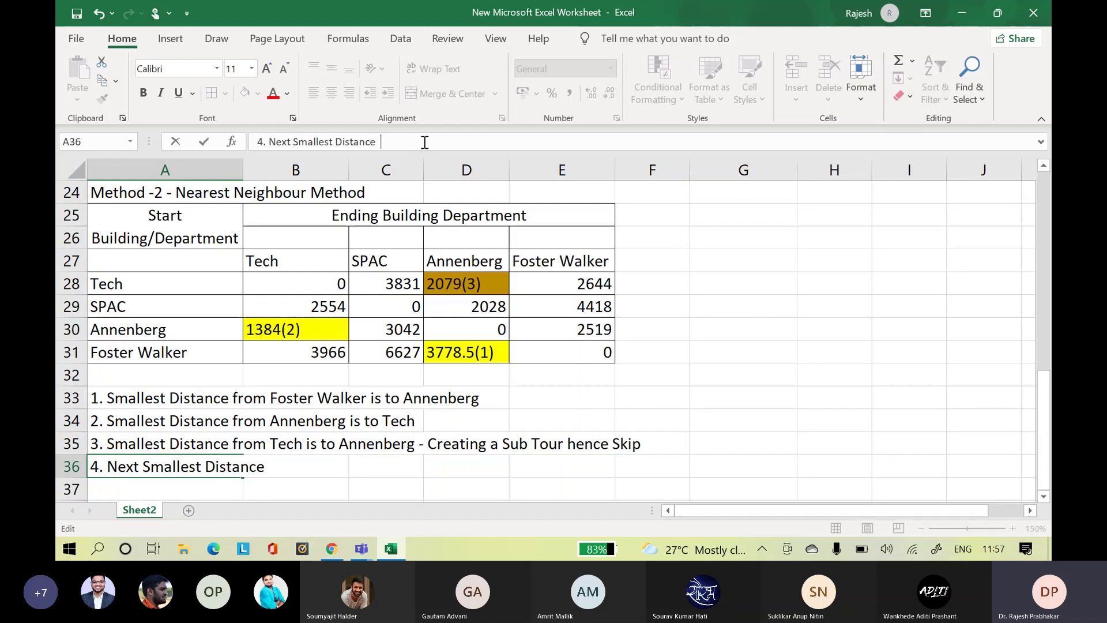
text(from T)
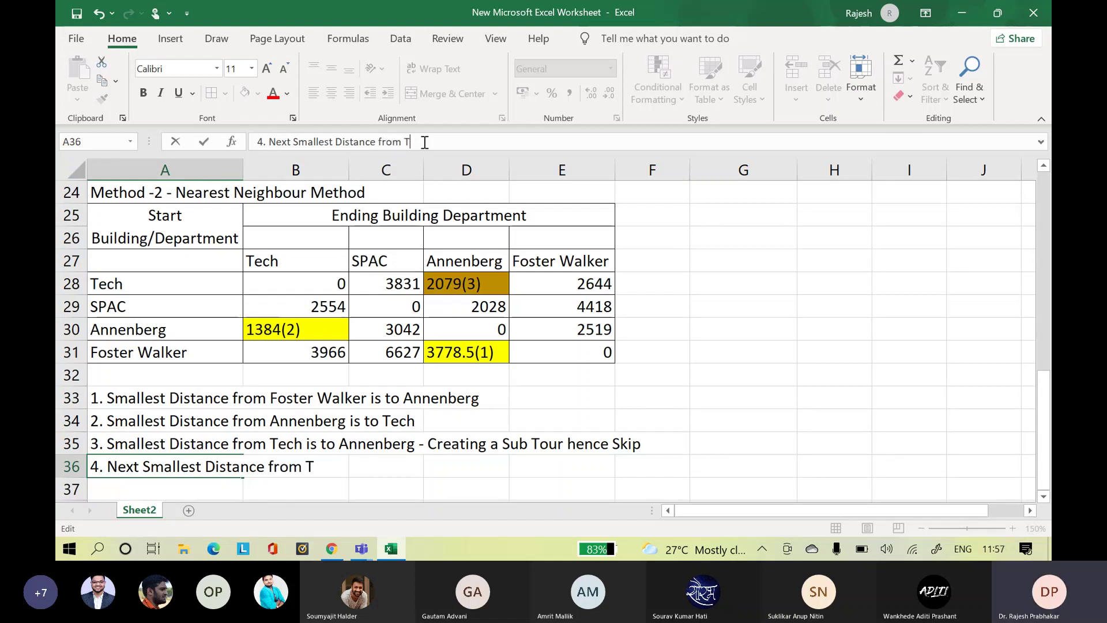
text(ech is to)
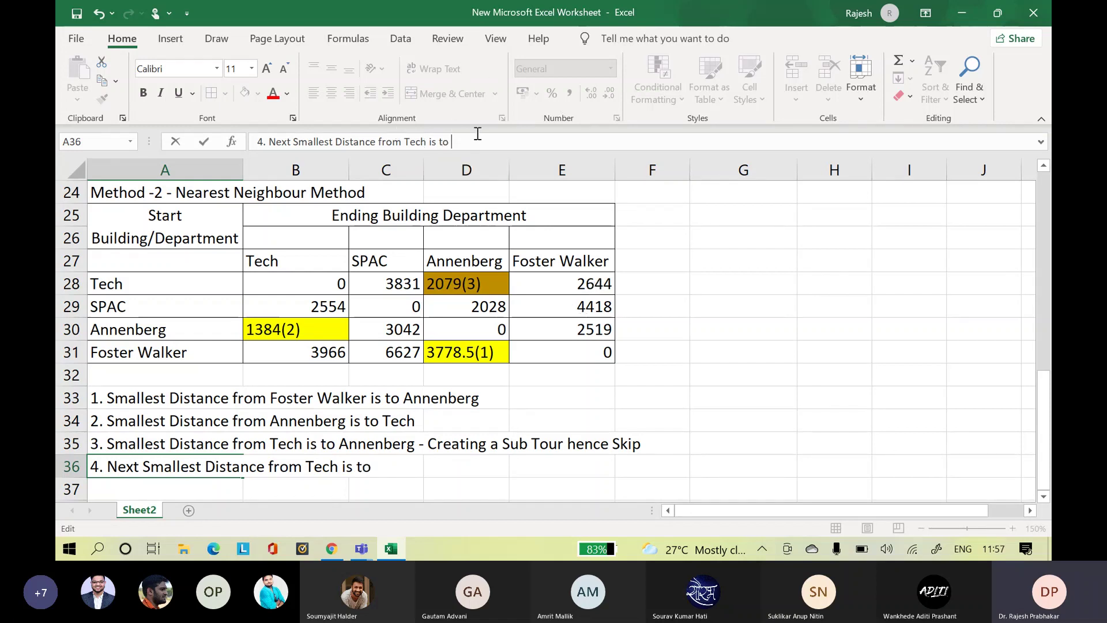
text(Foster Walker)
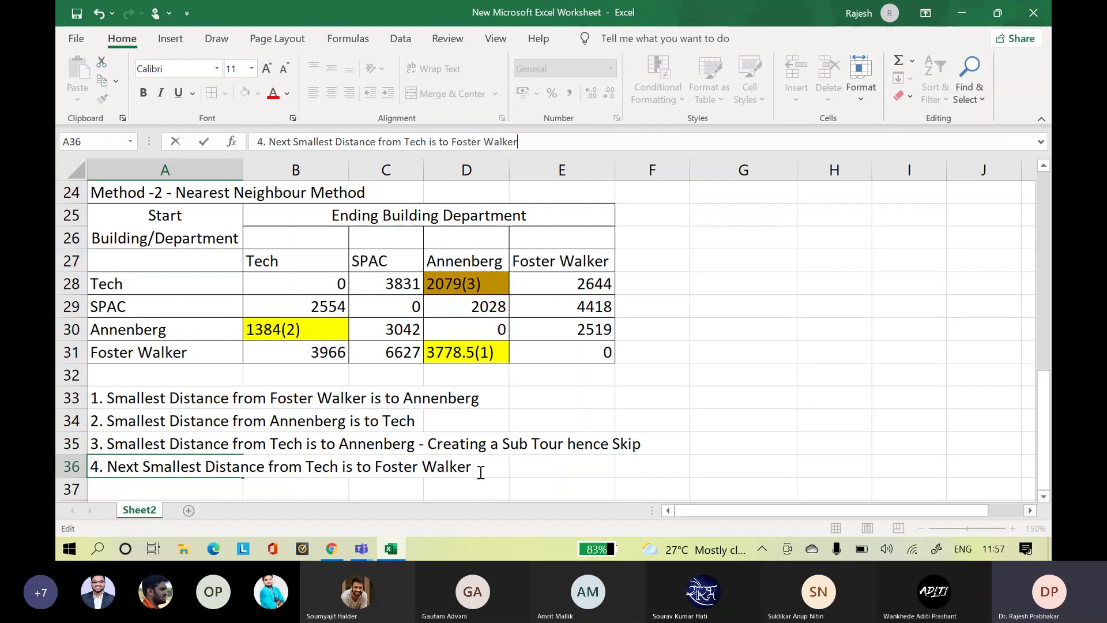
- Append "- Creating a SubTour hence Skip" to the fourth note in A36
text(- Creating)
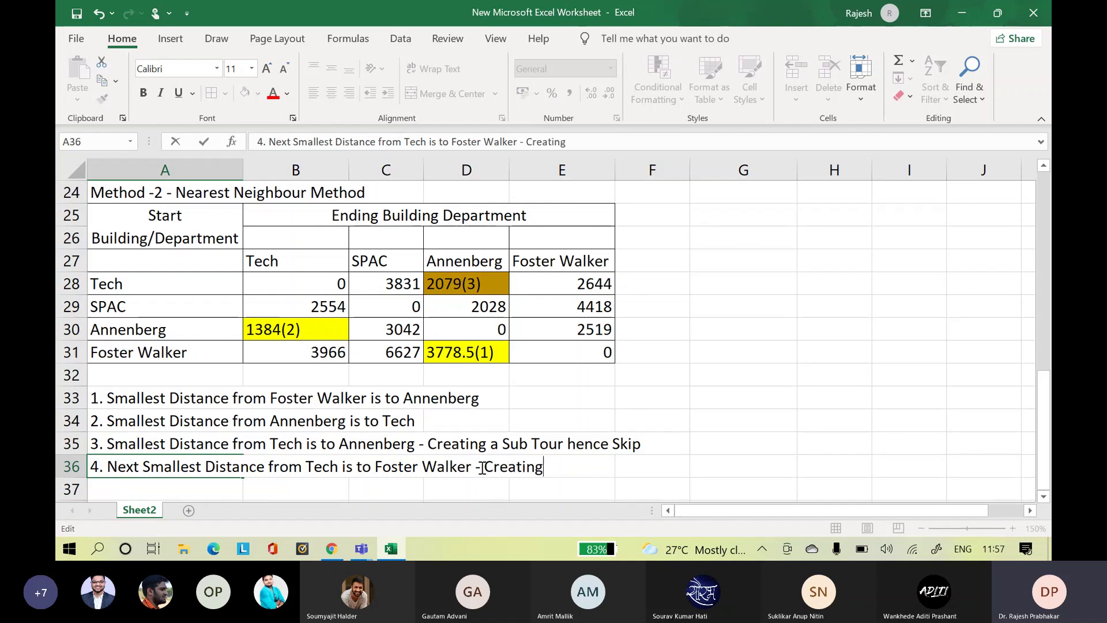
text( a Su)
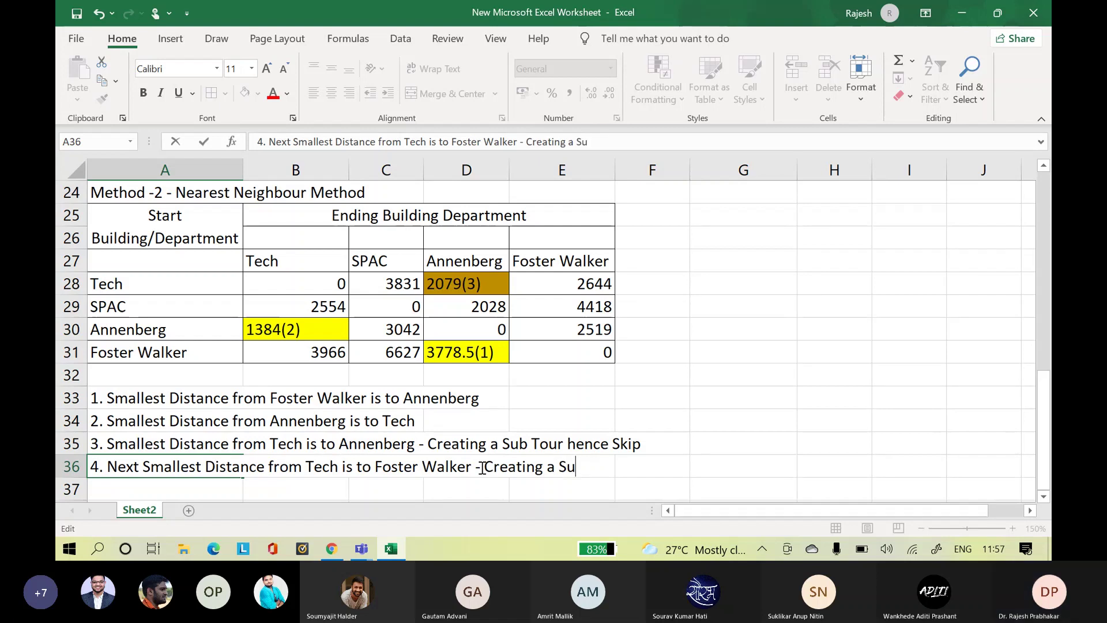
text(bTour)
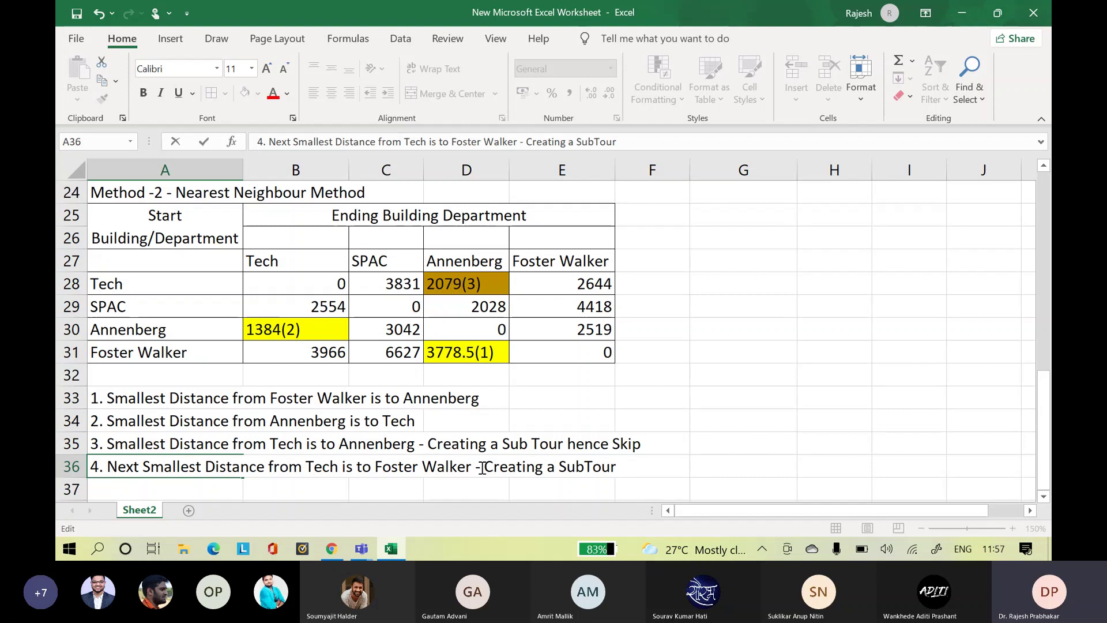
text( hence Skip)
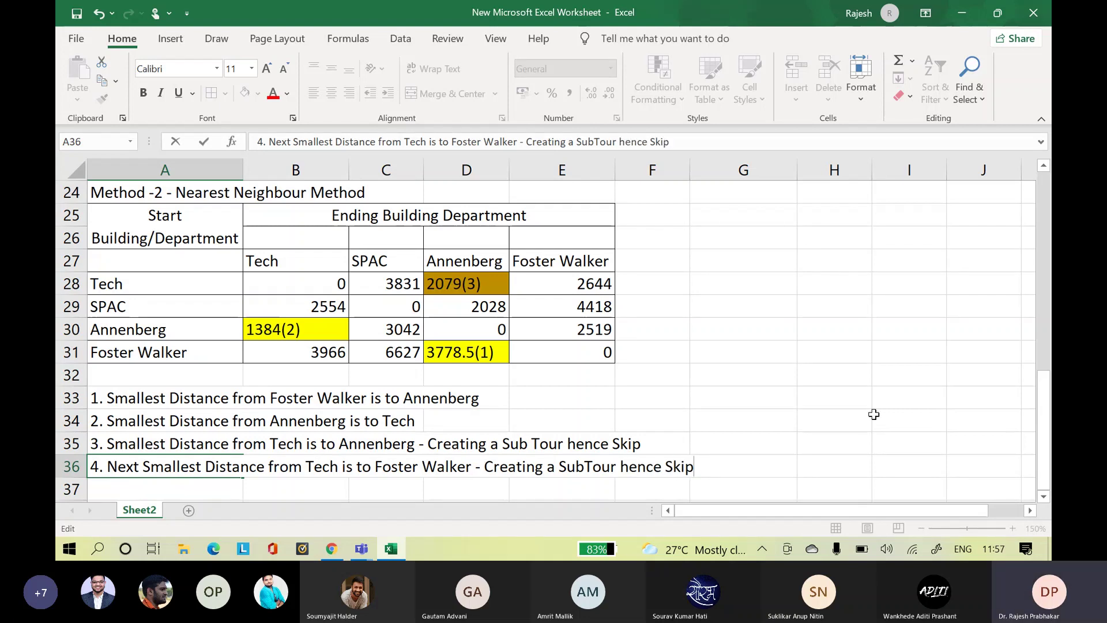
click(834, 443)
- Fill the Tech to Foster Walker distance in E28 with dark gold and append "(4)" to its value
click(572, 283)
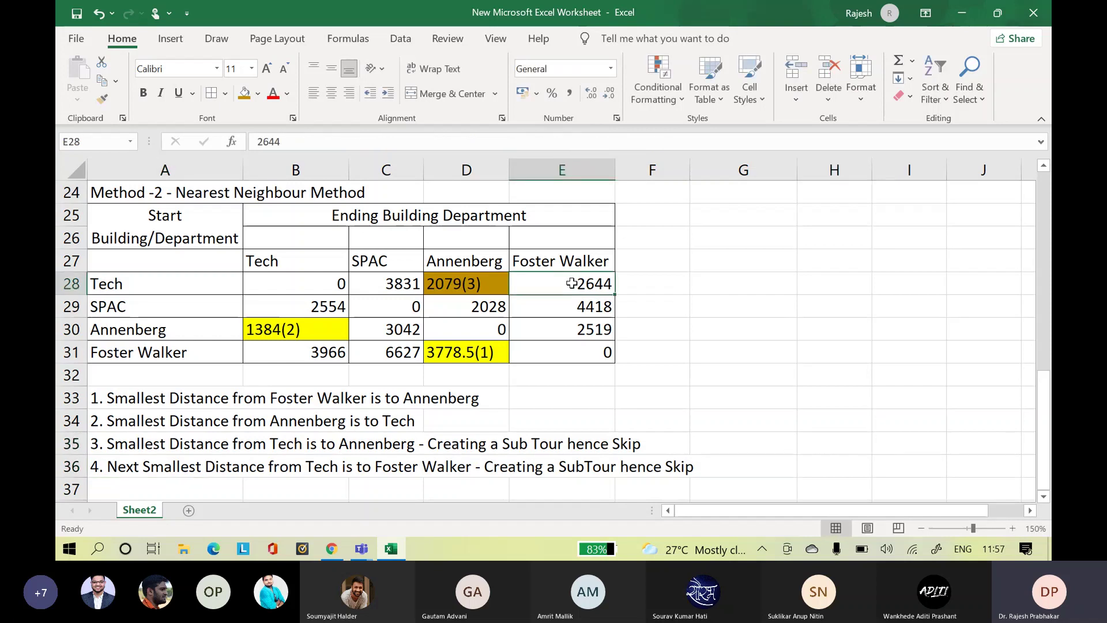
click(245, 94)
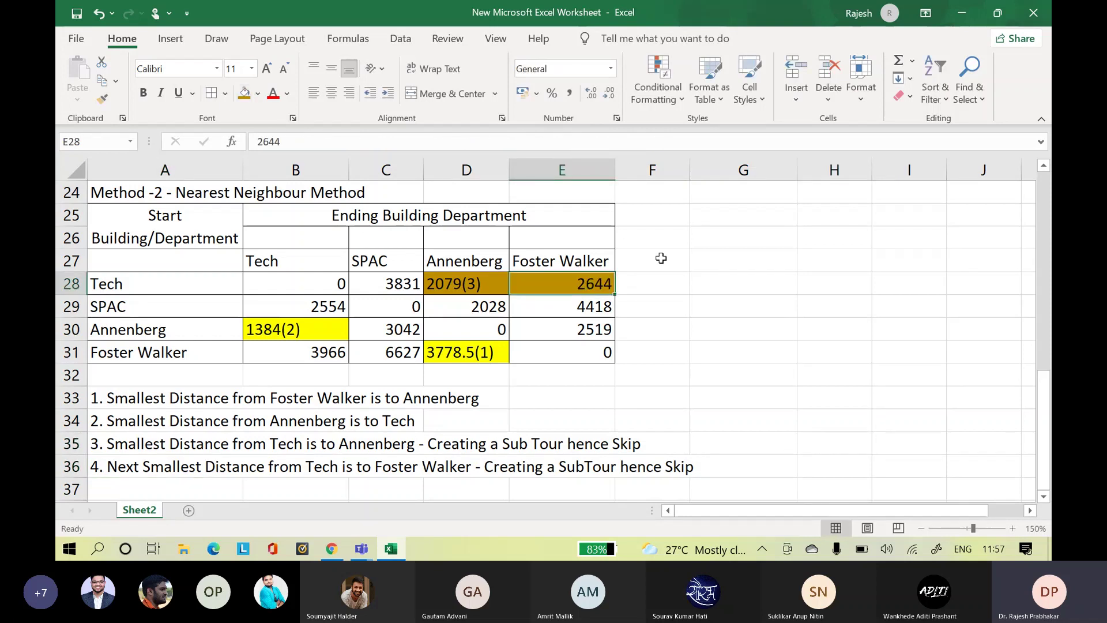
double_click(611, 282)
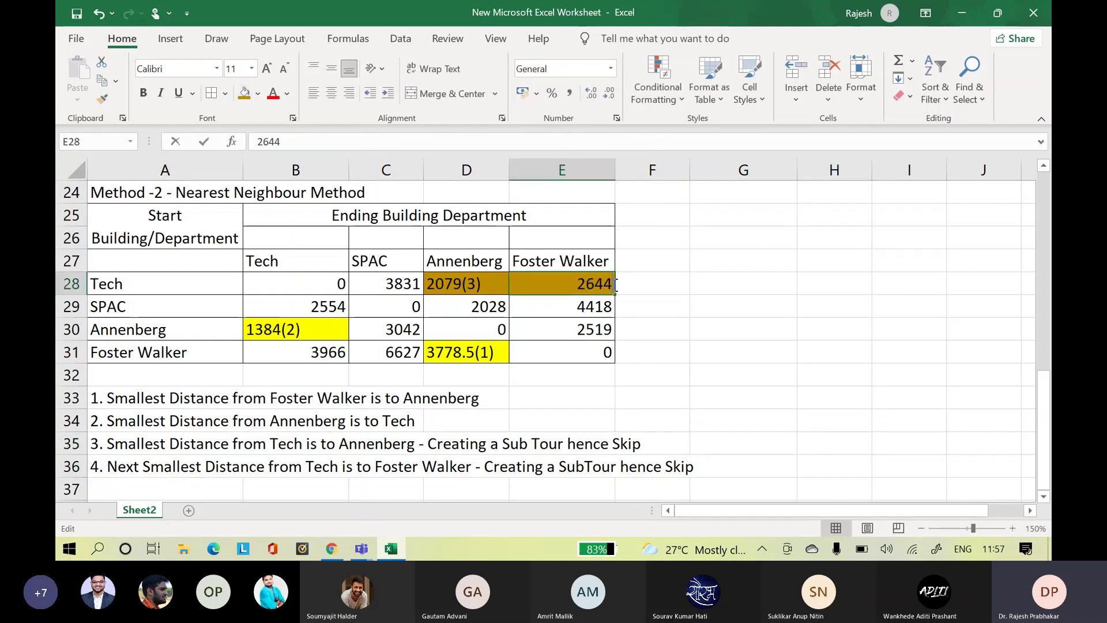
text((4))
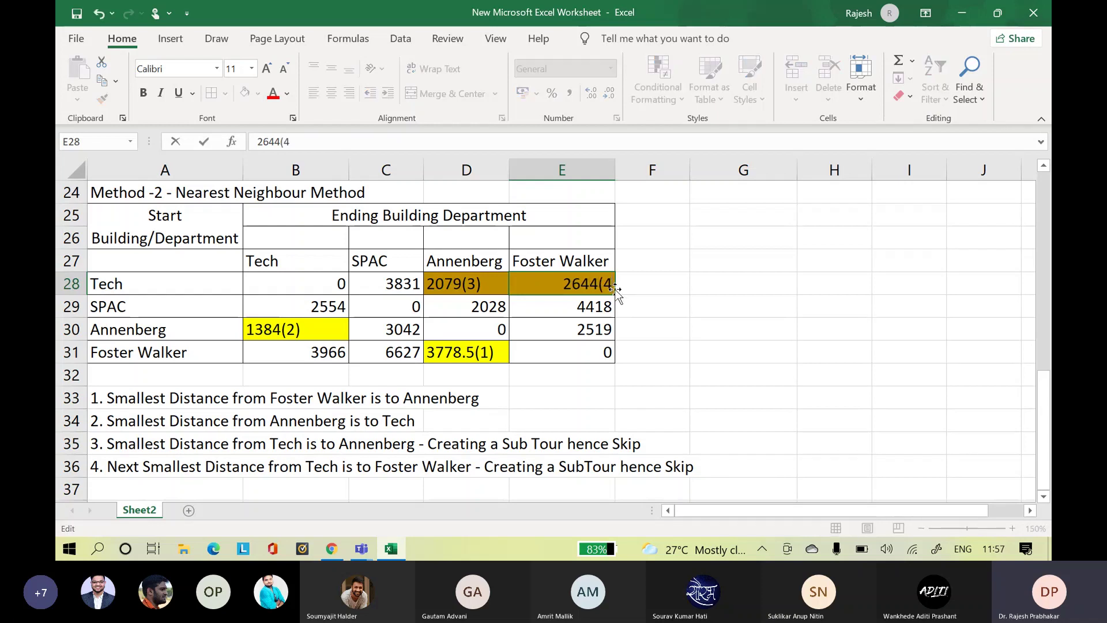
click(763, 325)
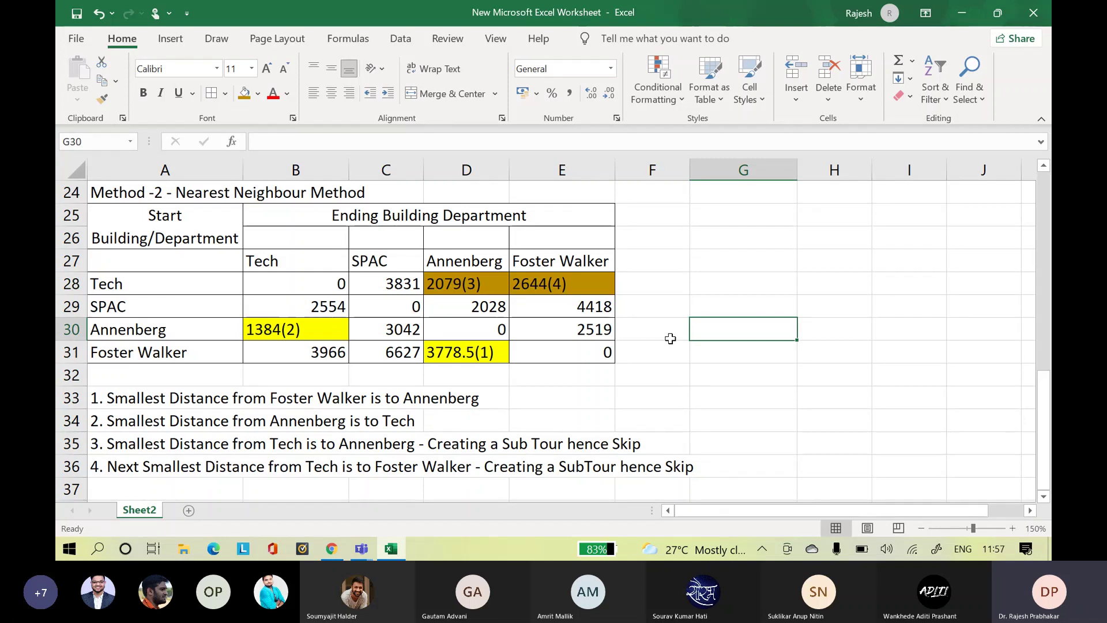
- Fill the Tech to SPAC distance in C28 with yellow and append "(5)" to its value
click(400, 281)
click(257, 94)
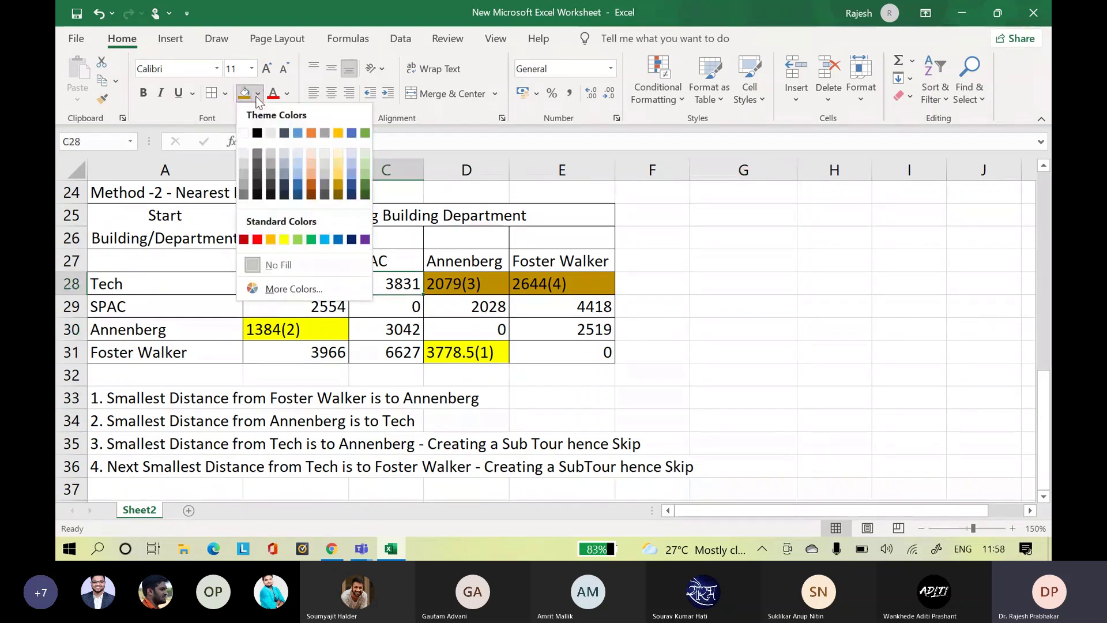
click(283, 237)
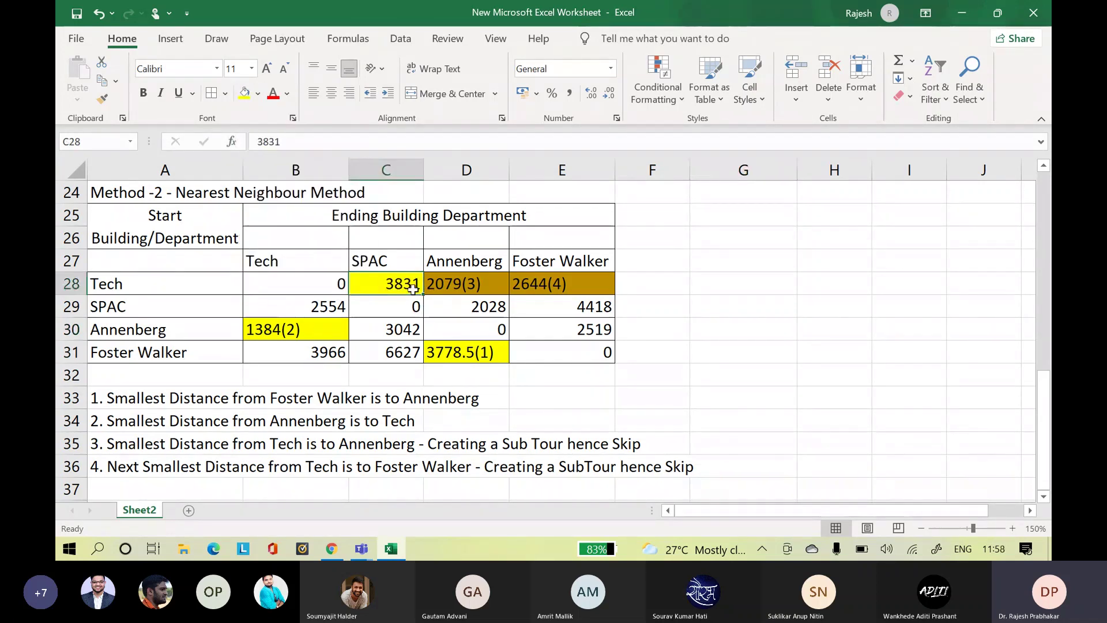
double_click(417, 282)
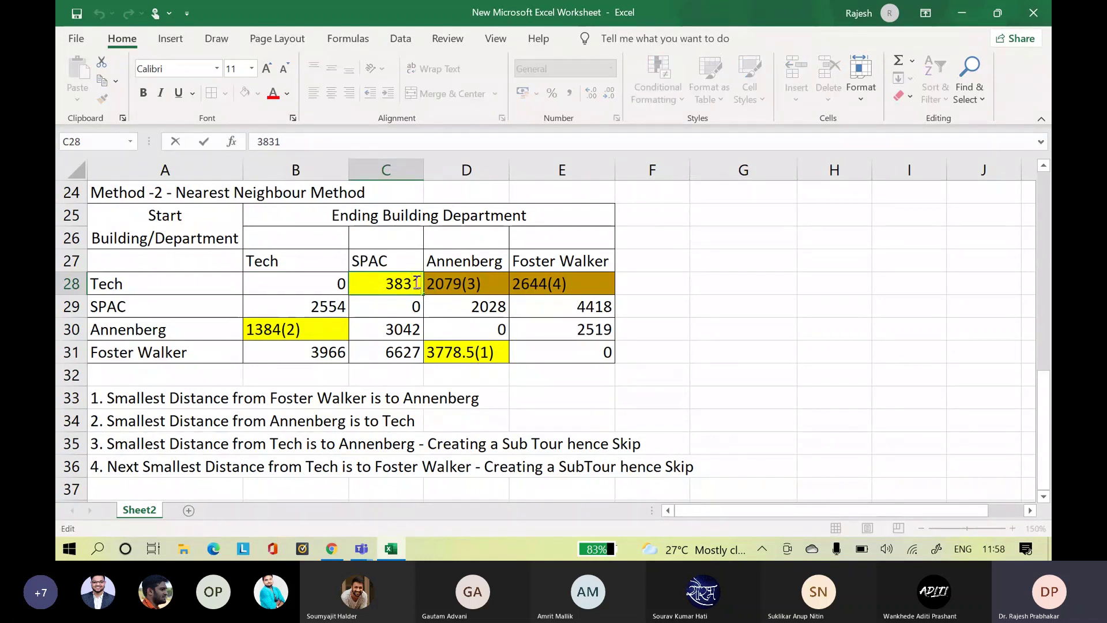
text((5))
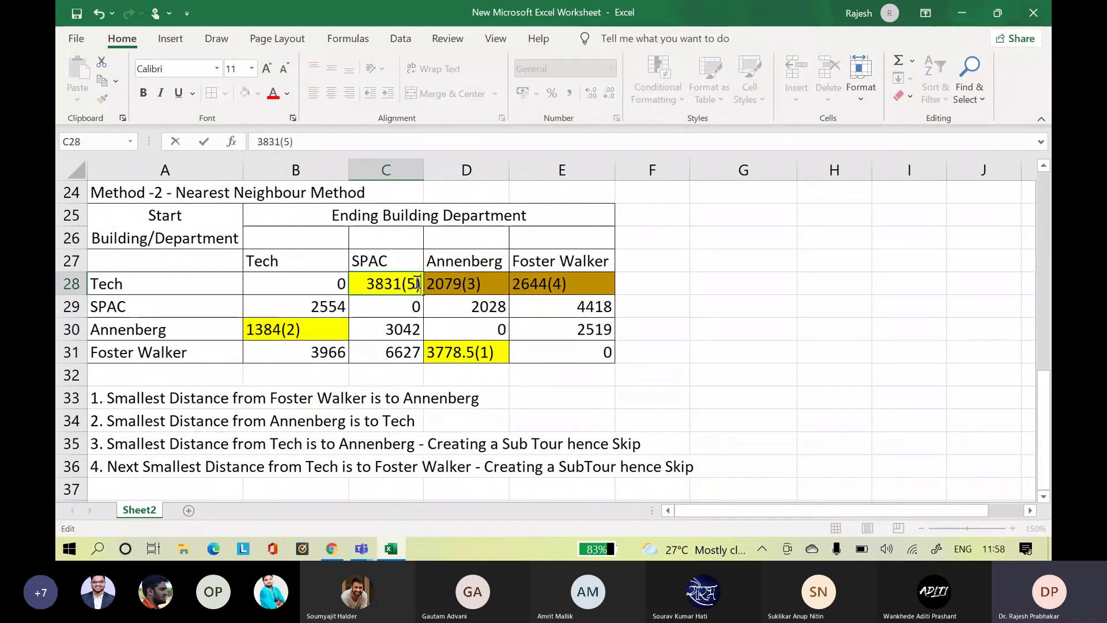
- Enter the note "5. Next Smallest Distance from Tech is to SPAC" in A37 below the fourth note
click(119, 493)
text(5)
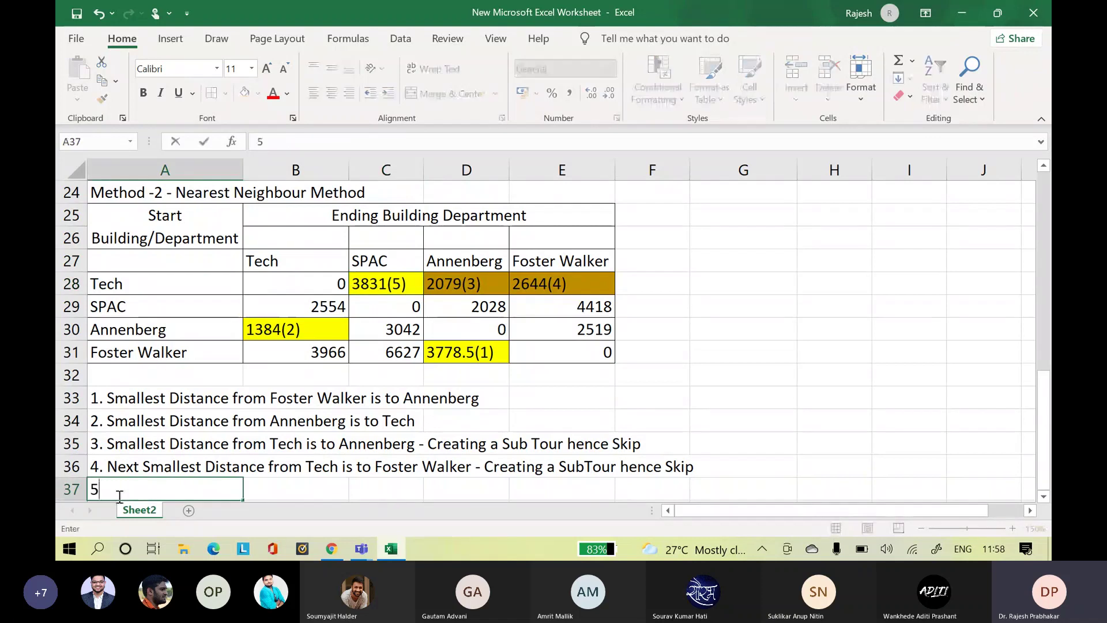
text(. Next S)
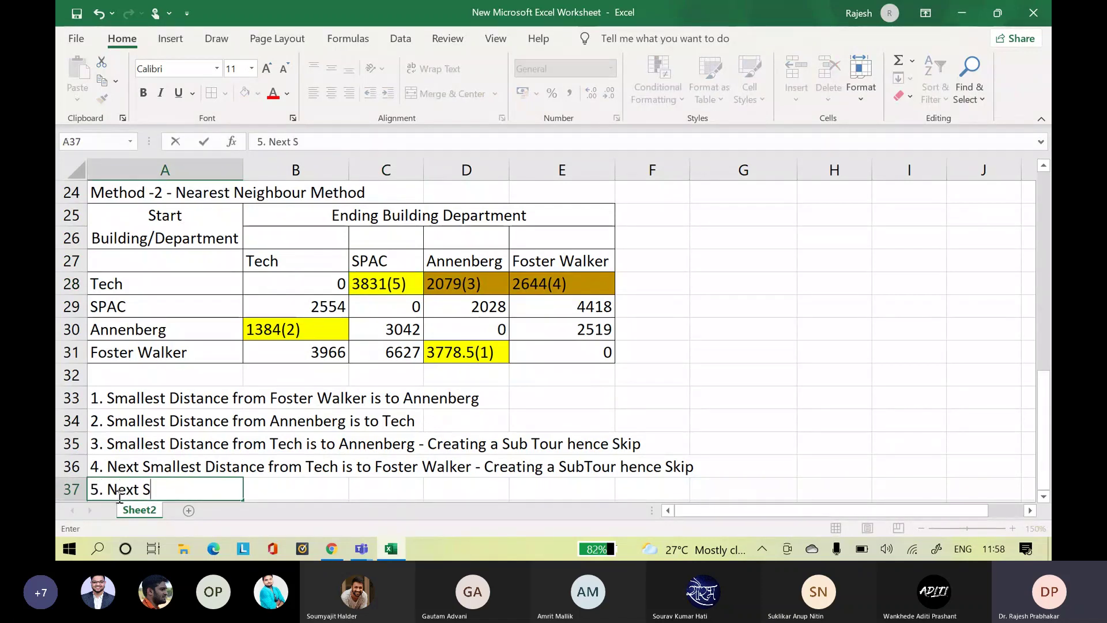
text(mallest D)
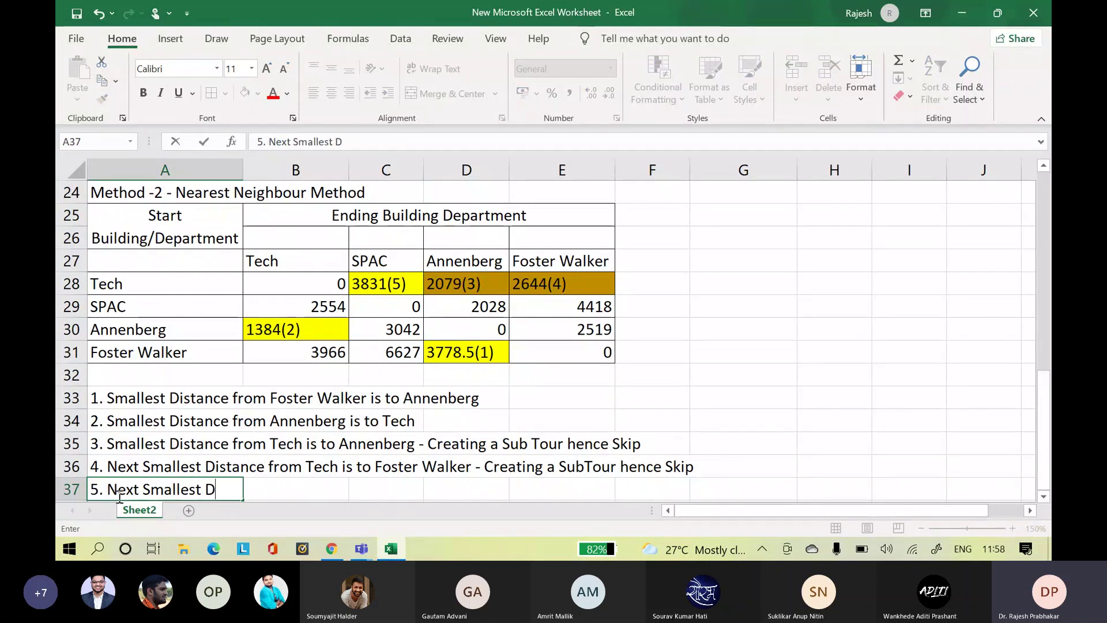
text(i)
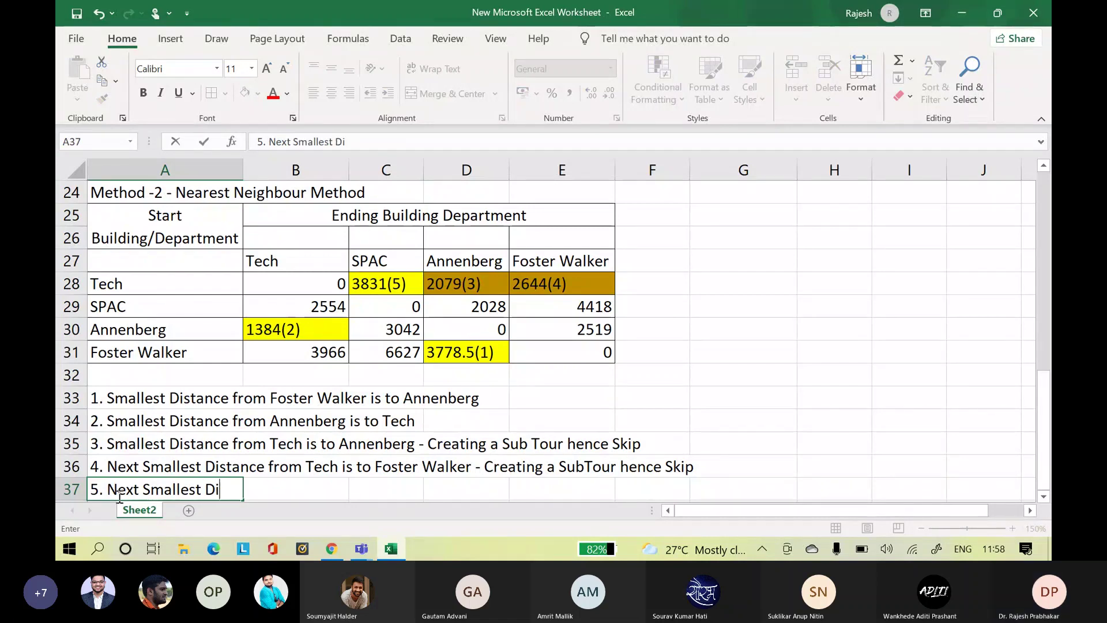
text(stance from T)
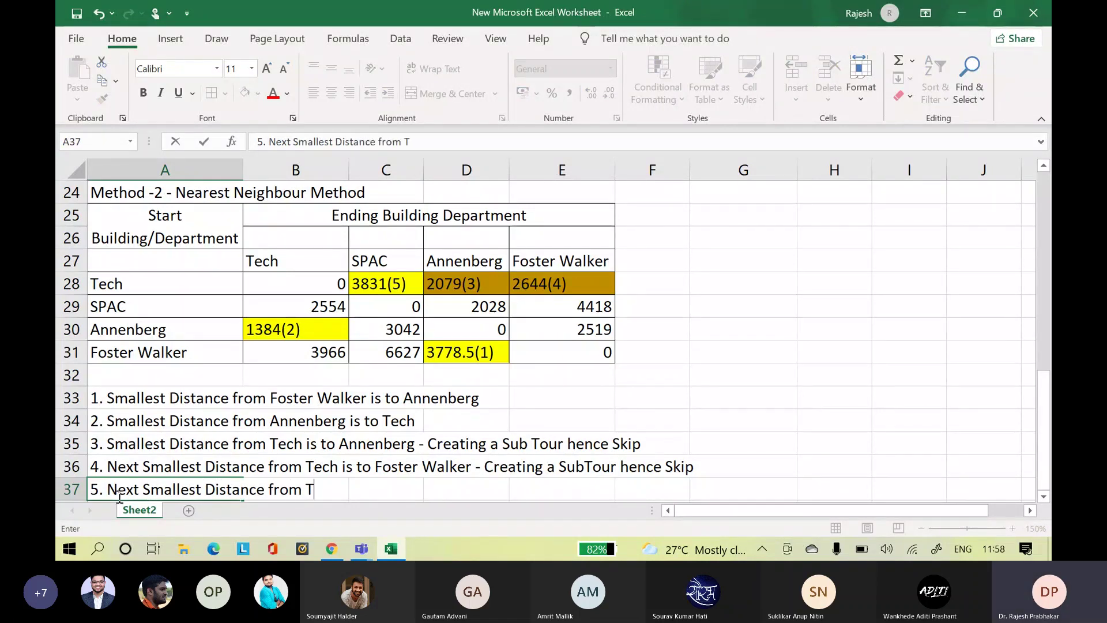
text(est)
key(BackSpace)
key(BackSpace)
text(ch is )
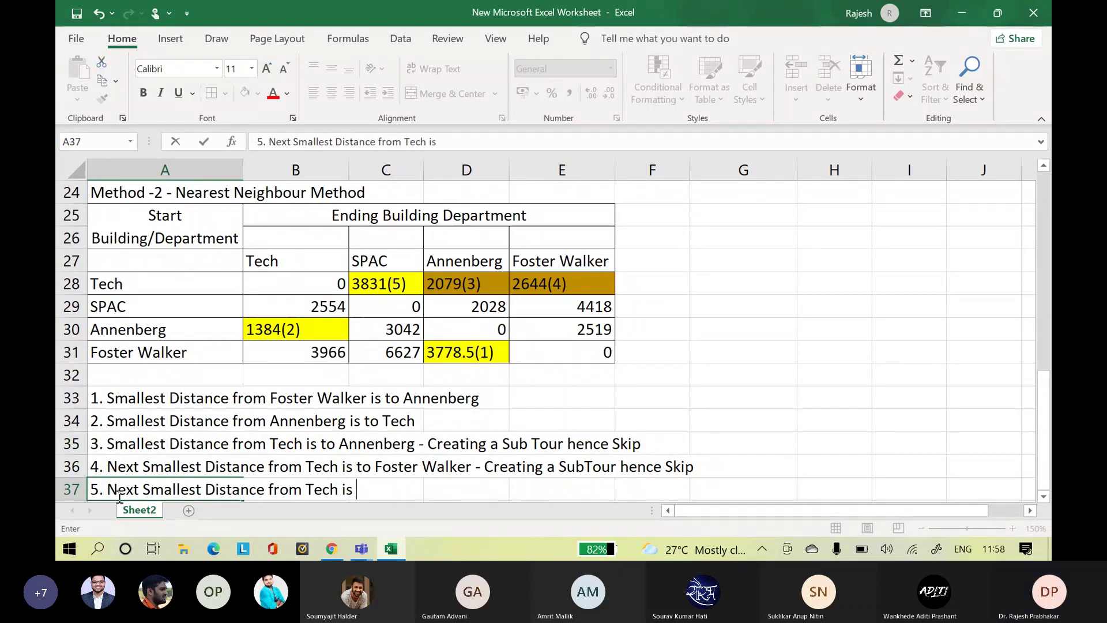
text(to SPA)
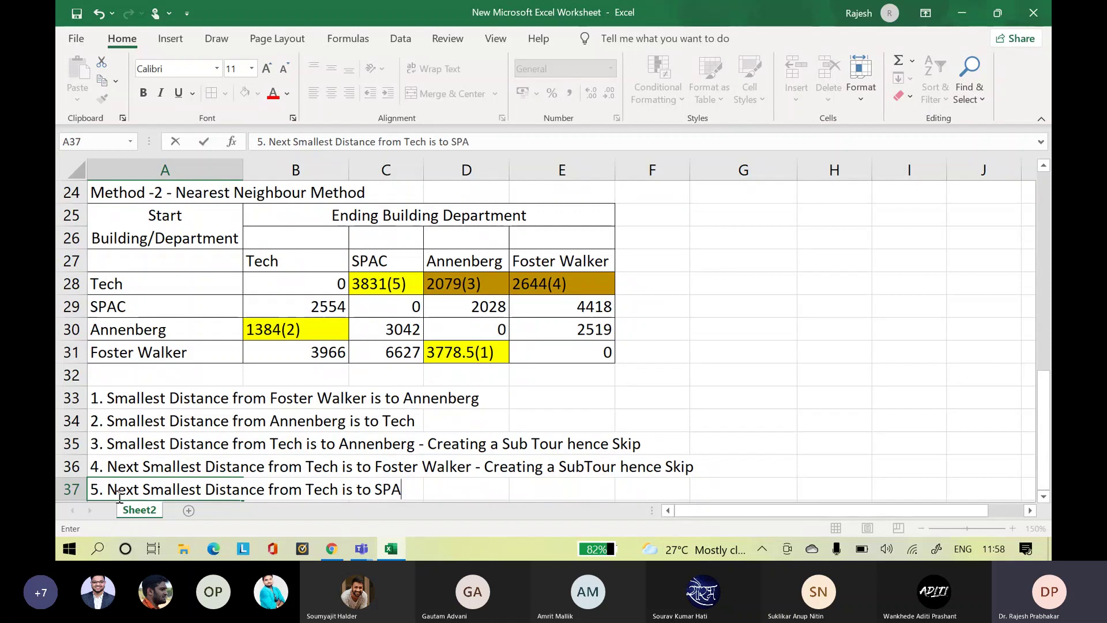
text(C -)
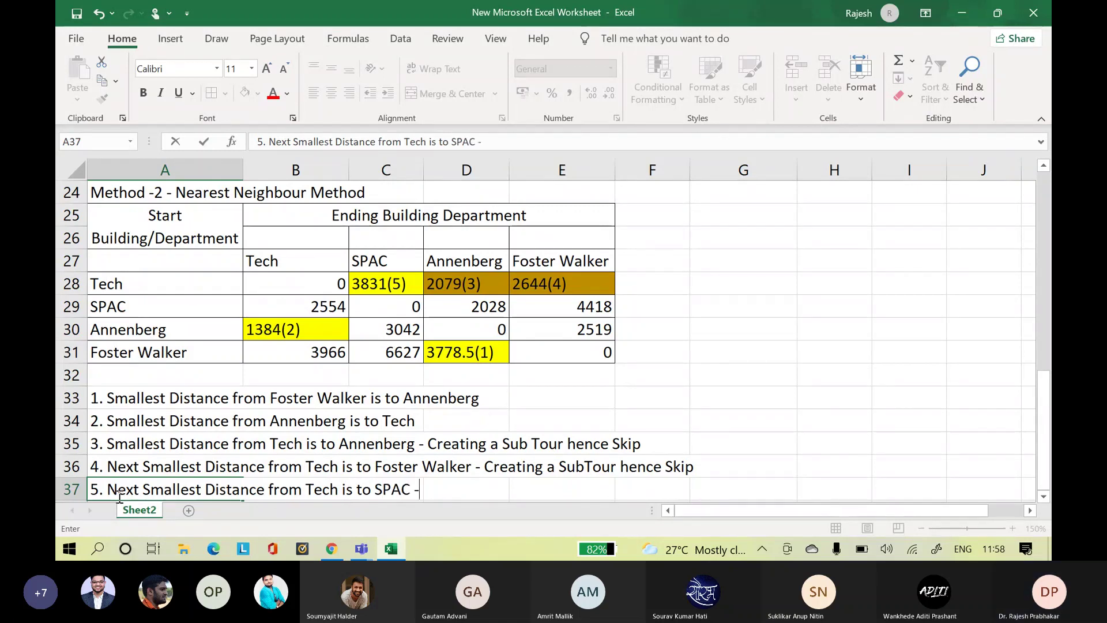
key(BackSpace)
key(BackSpace)
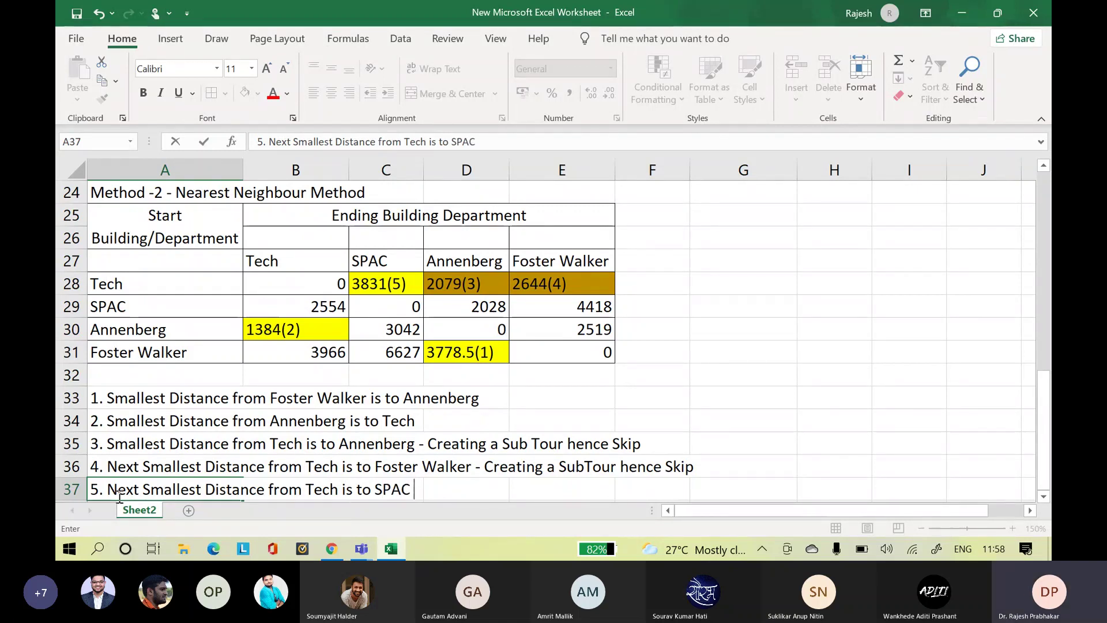
key(Return)
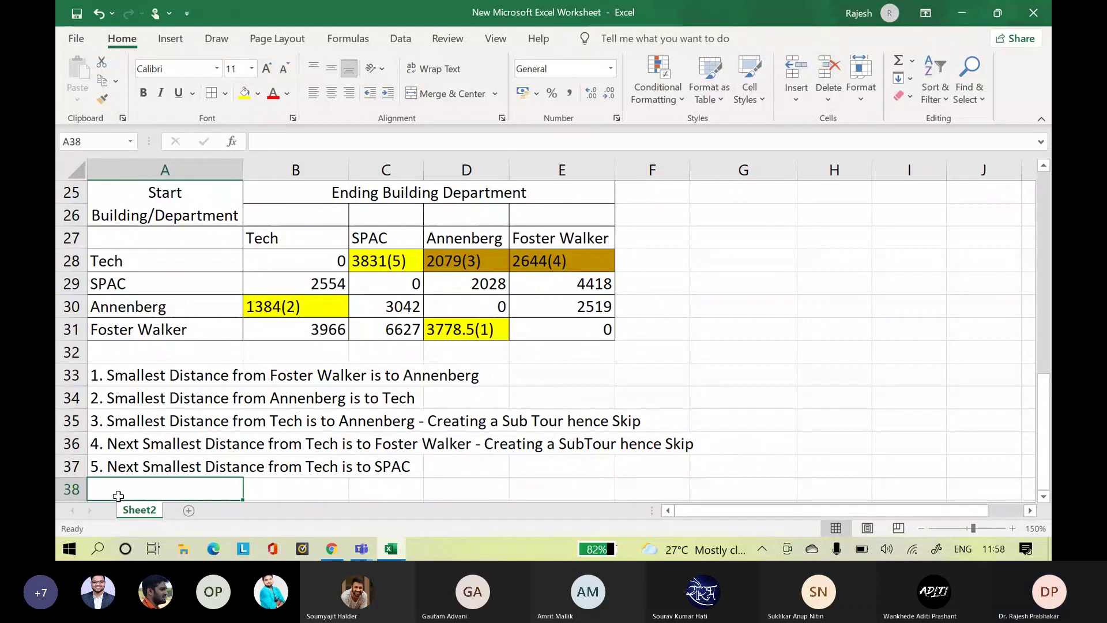
- Enter the note "6. Smallest Distance from SPAC is to Annenberg - Creates a Subtour, hence Skip" in A38
text(6. )
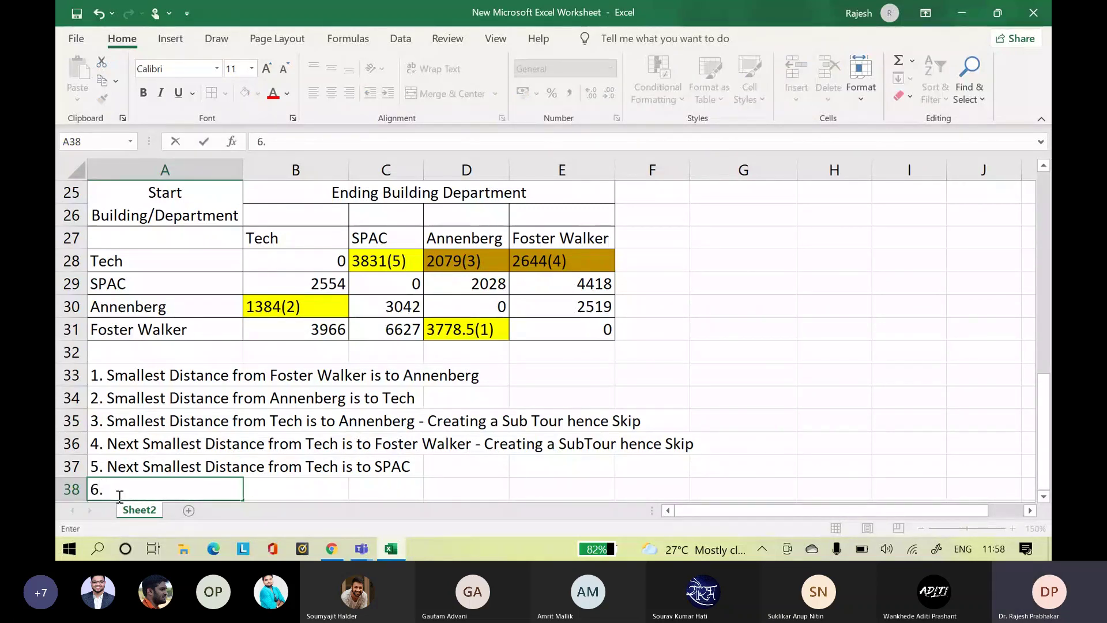
text(Smallest)
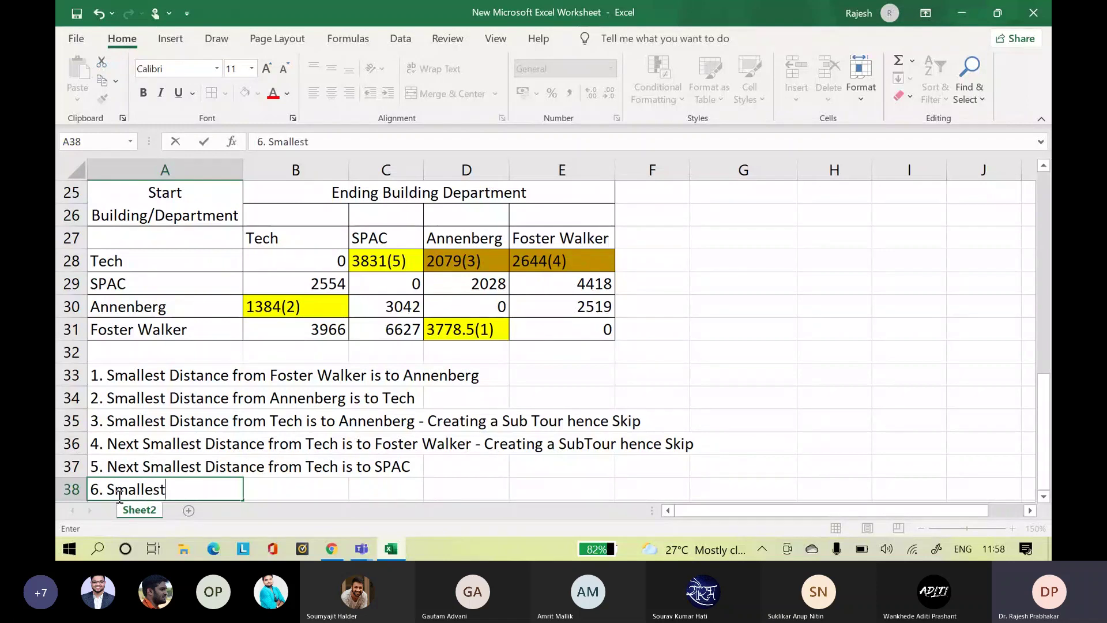
text( Distanc)
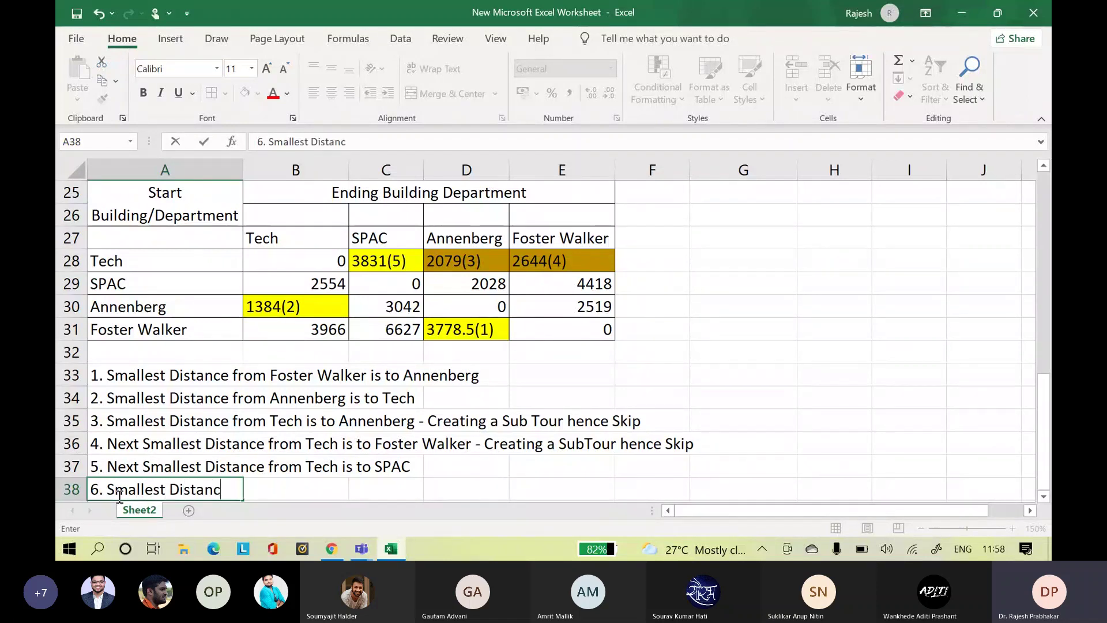
text(e from )
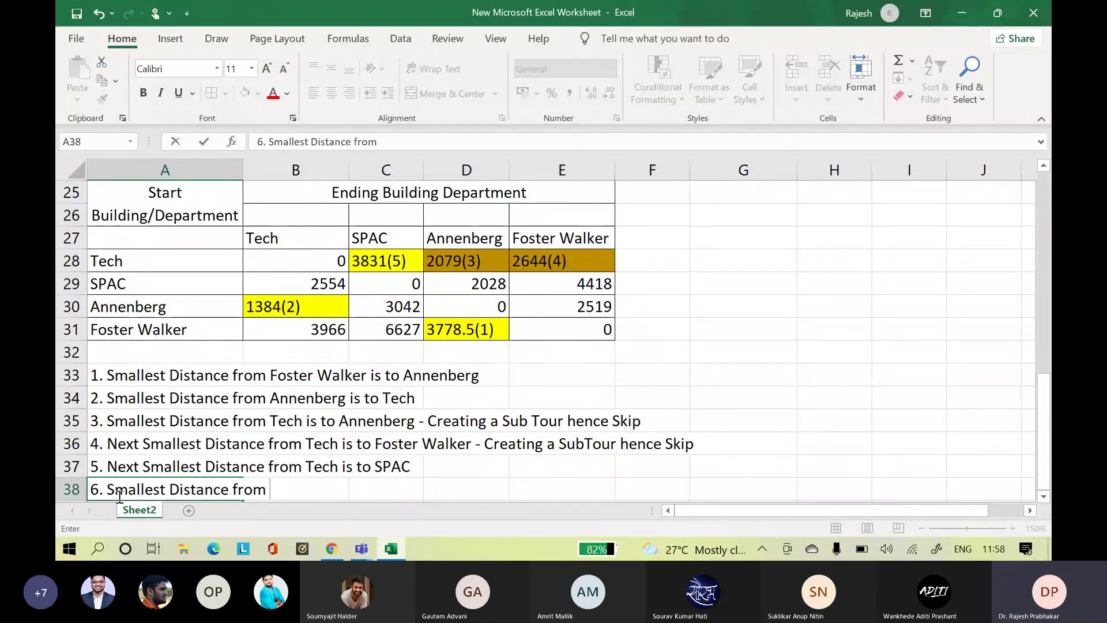
text(SPAC)
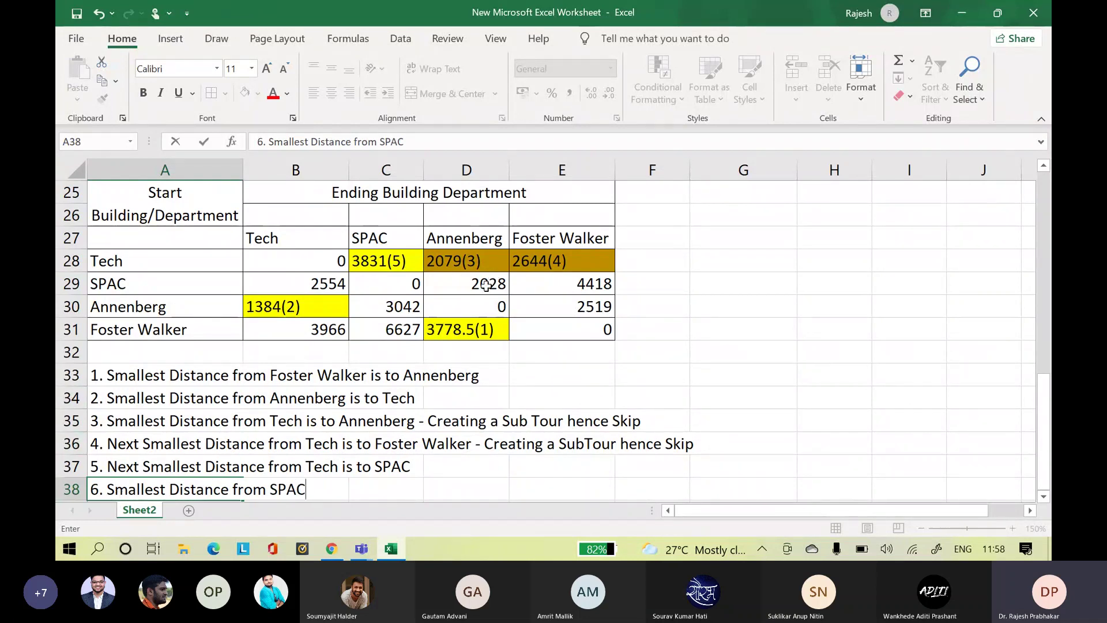
text( is to)
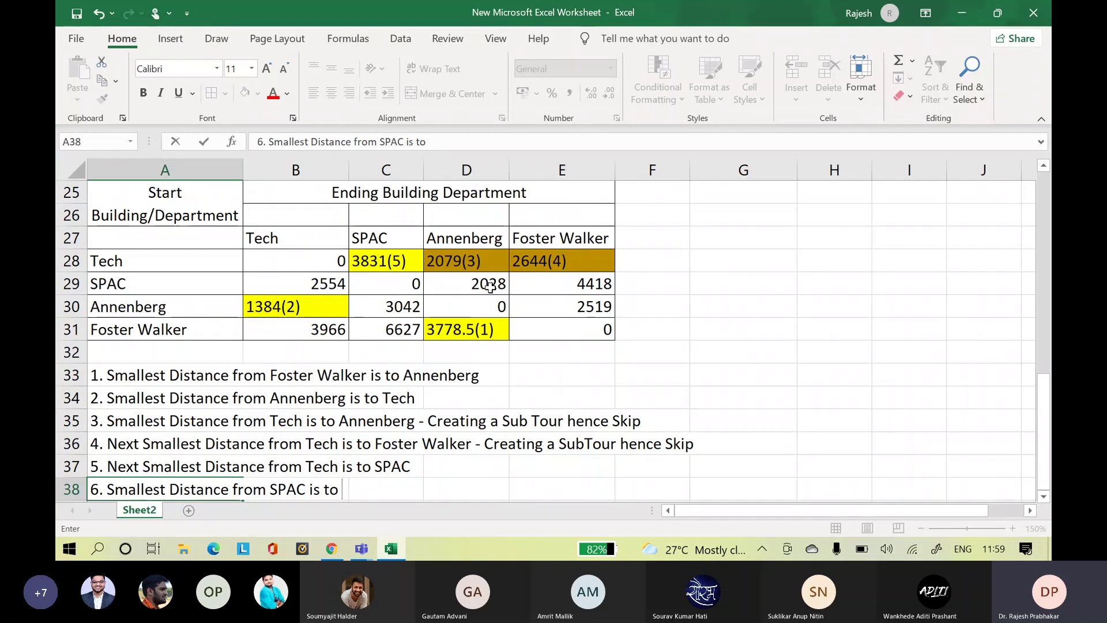
text(An)
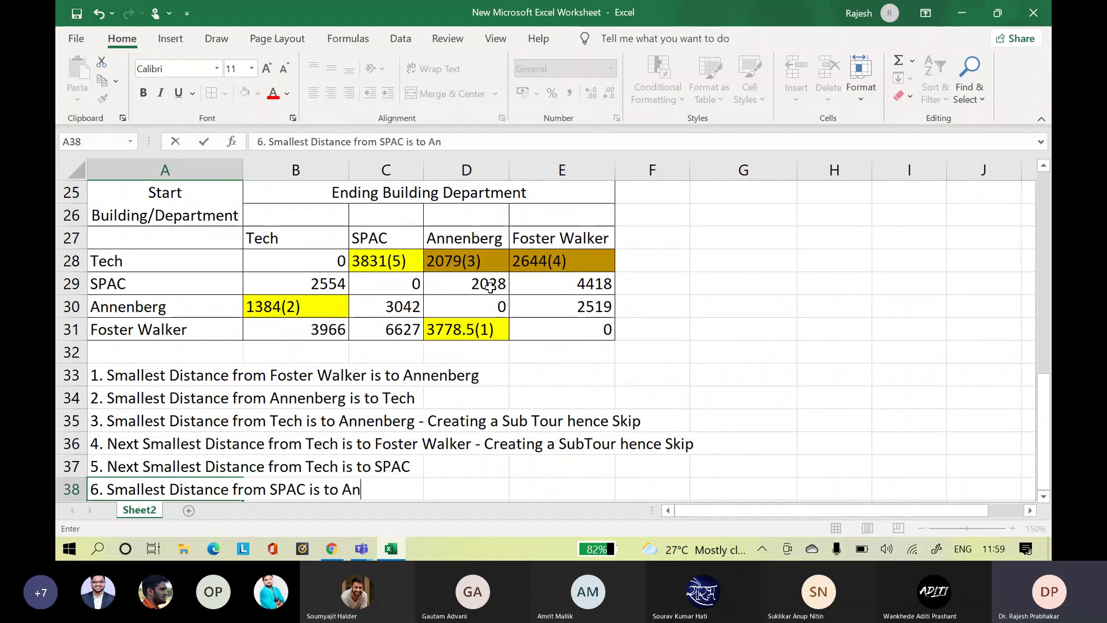
text(nenberg - )
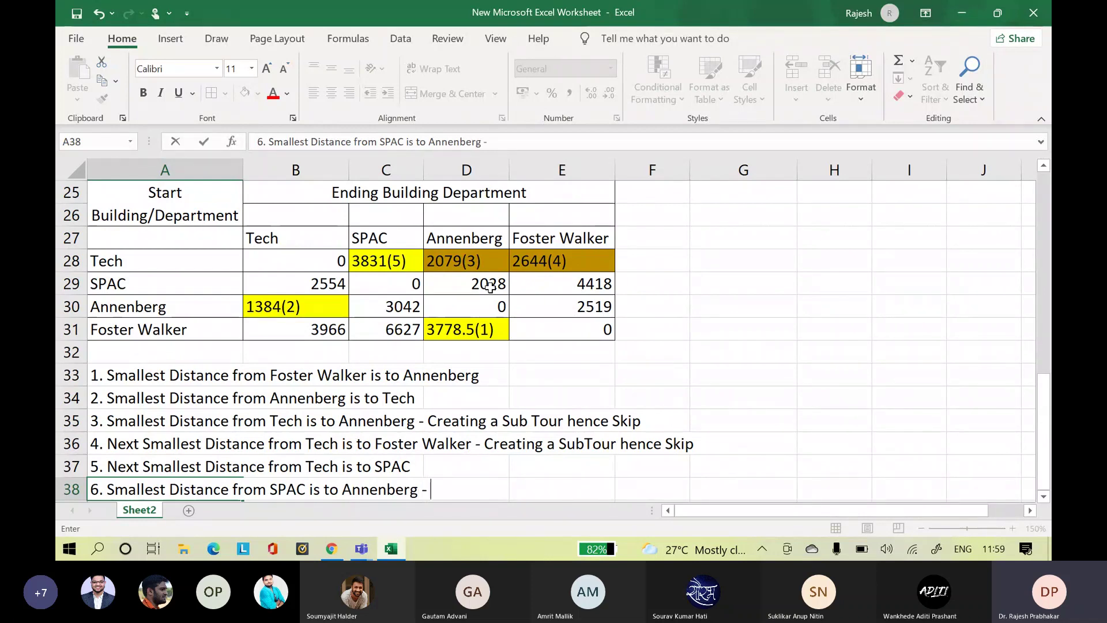
text(Creates a )
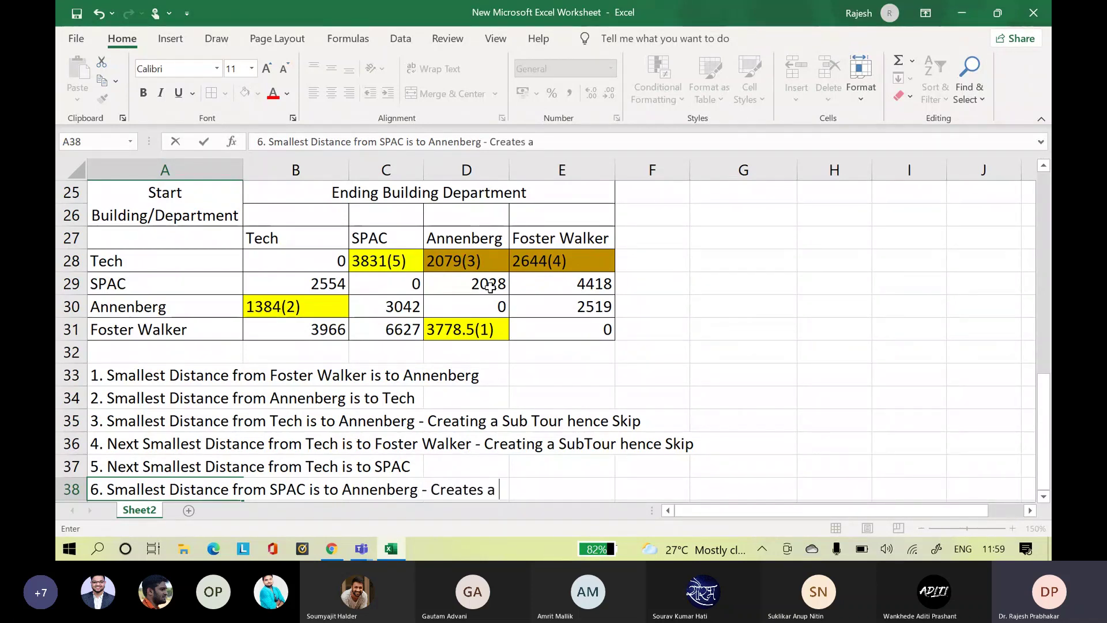
text(Dubtou)
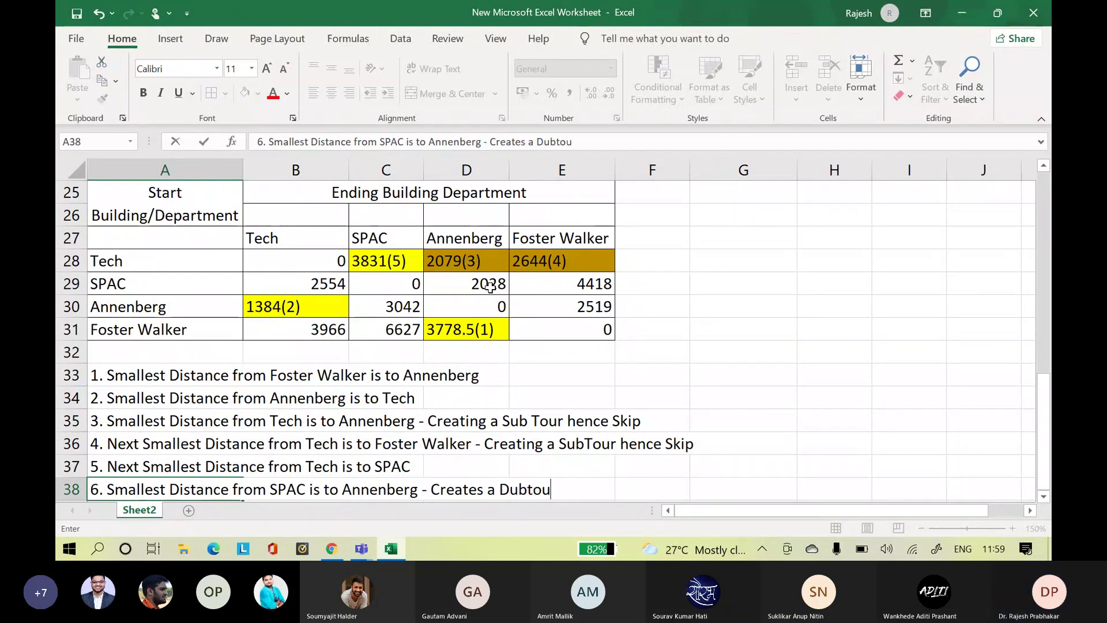
text(r)
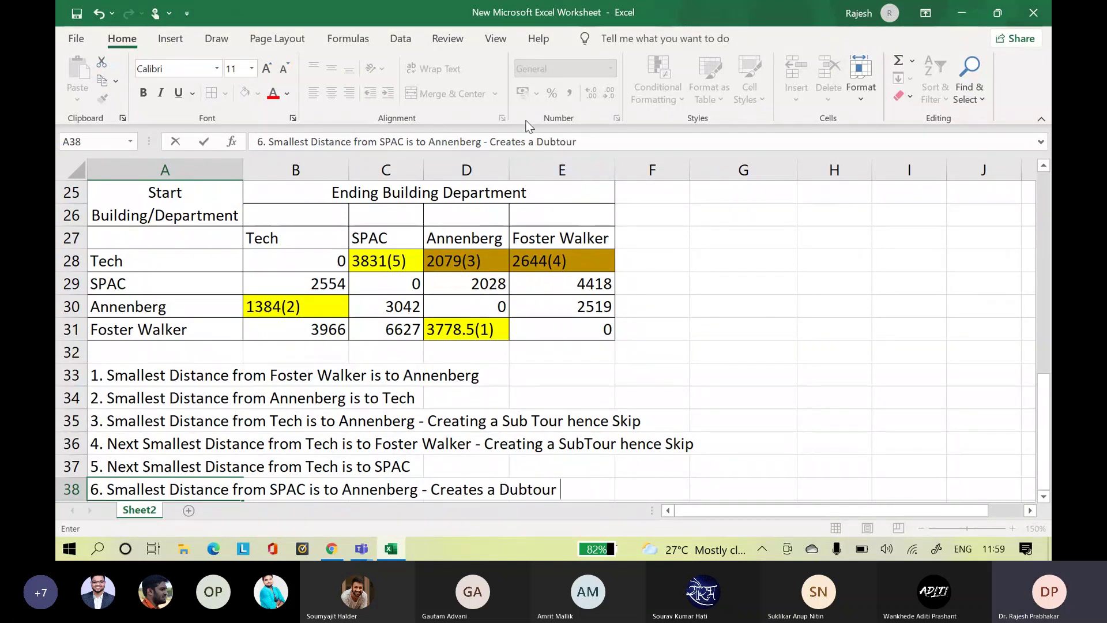
click(547, 144)
key(BackSpace)
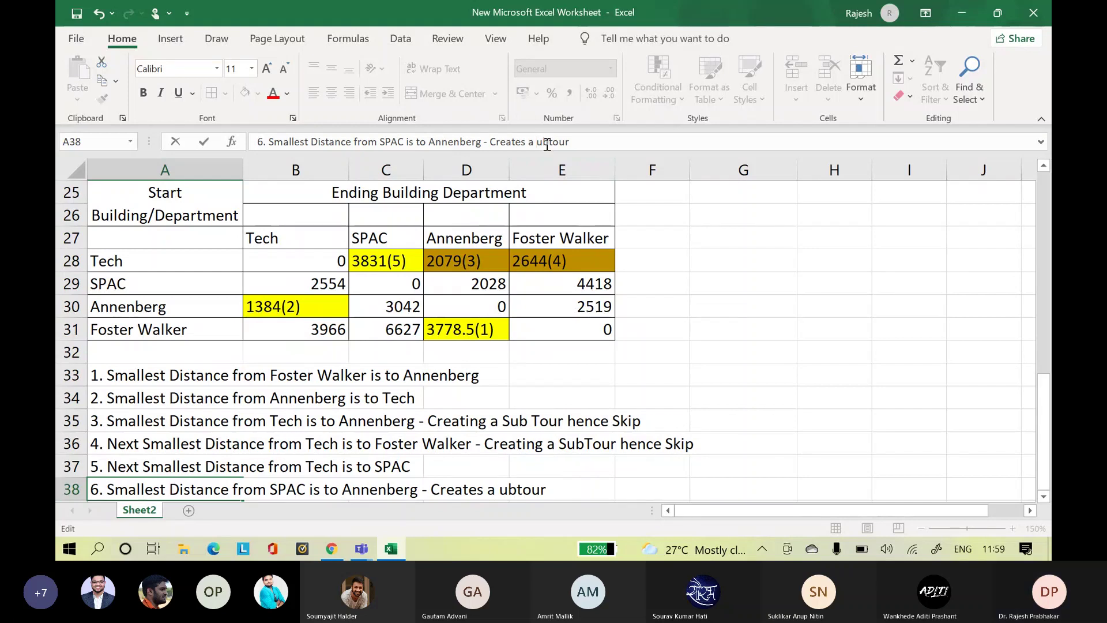
text(S)
click(608, 143)
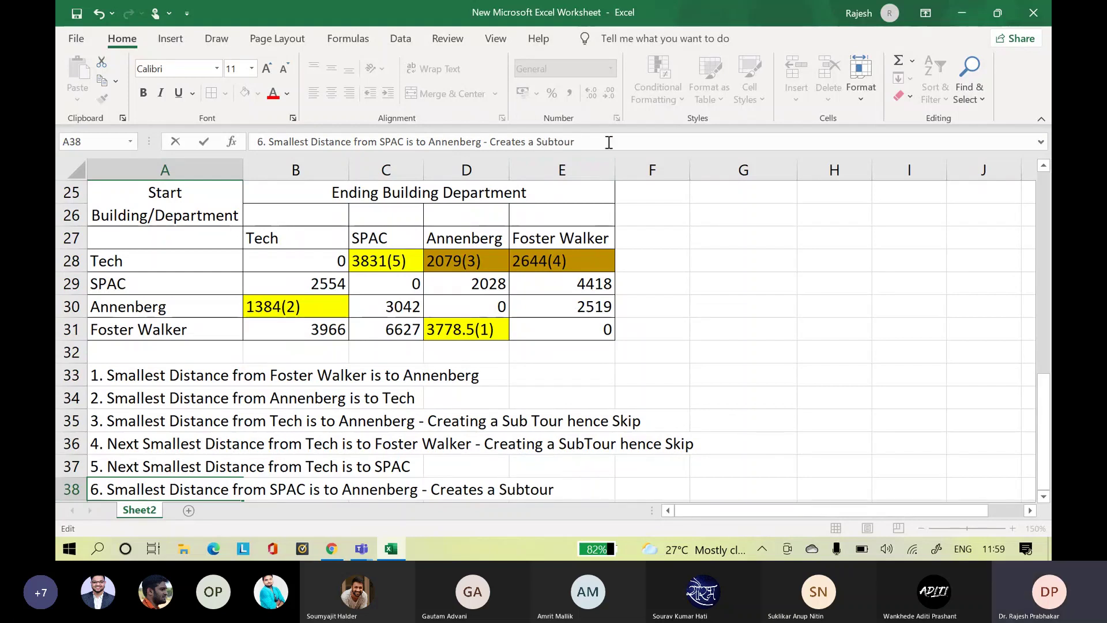
text(hence Skip)
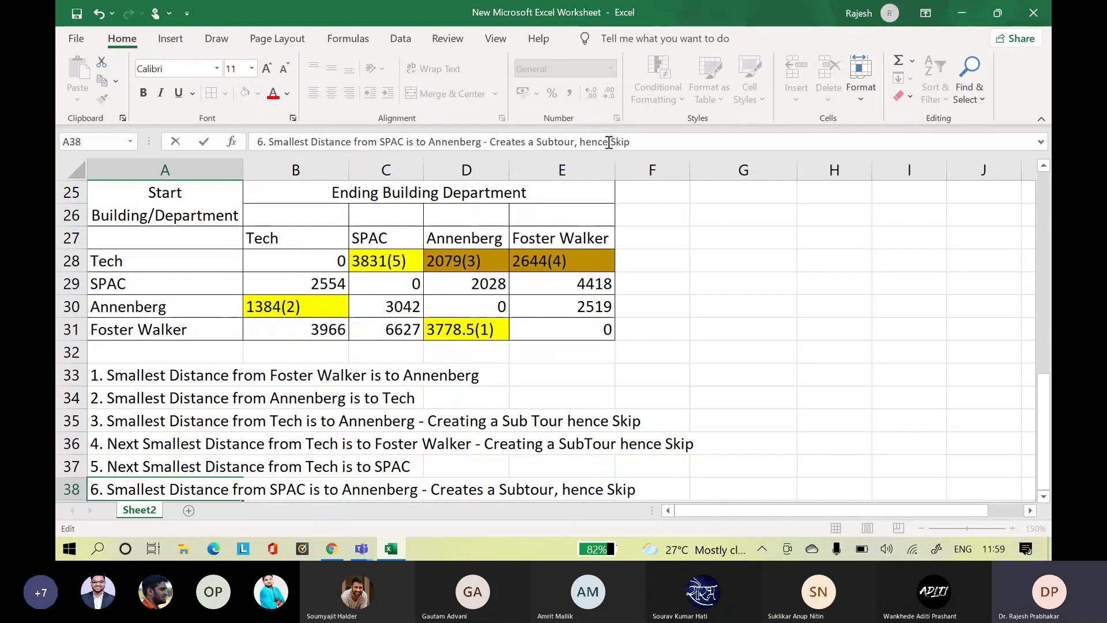
click(807, 403)
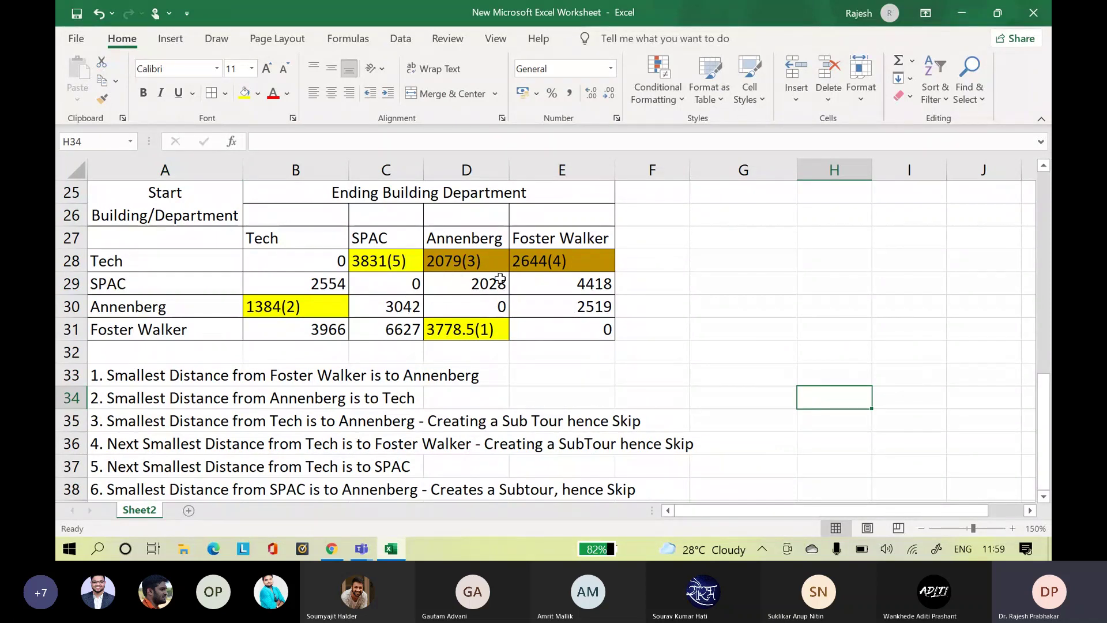
- Fill the SPAC to Annenberg distance in D29 with dark gold and append "(6)" to its value
click(481, 289)
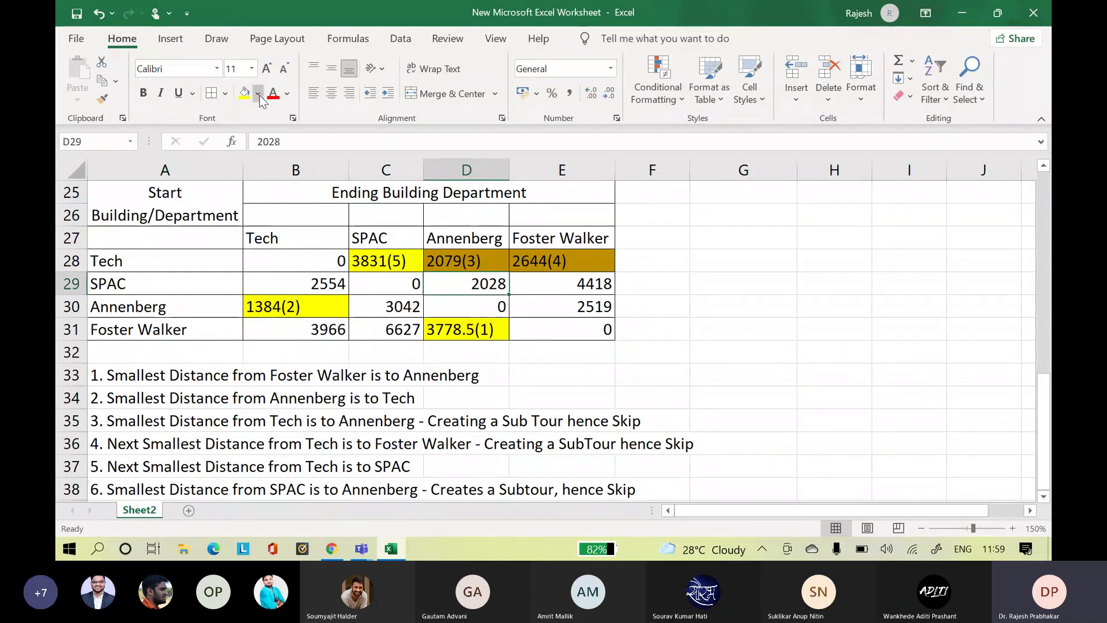
click(258, 94)
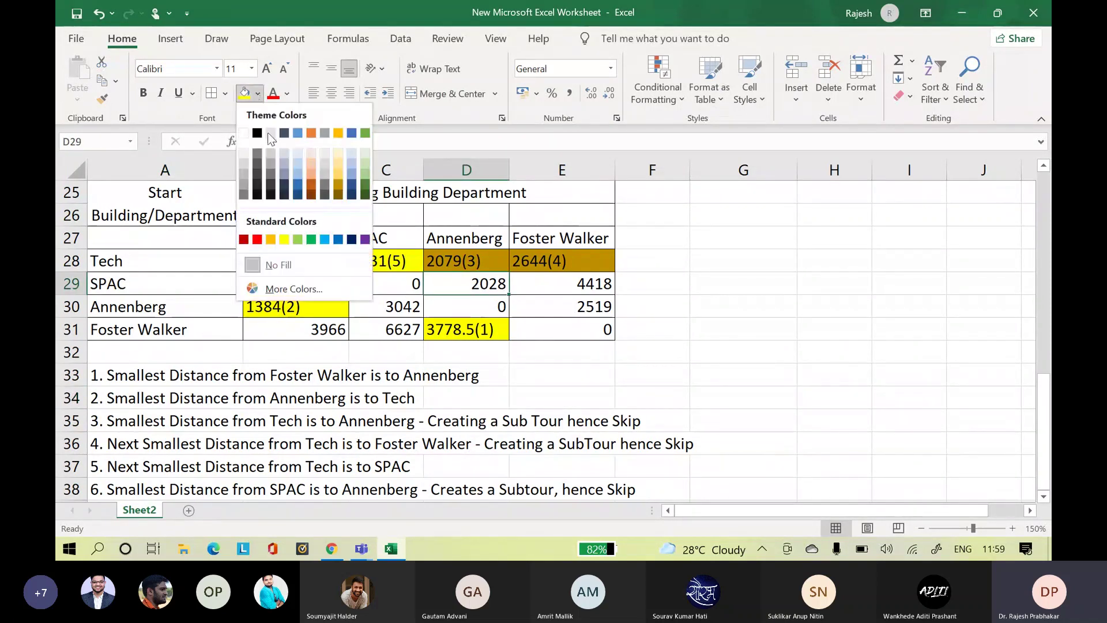
click(341, 190)
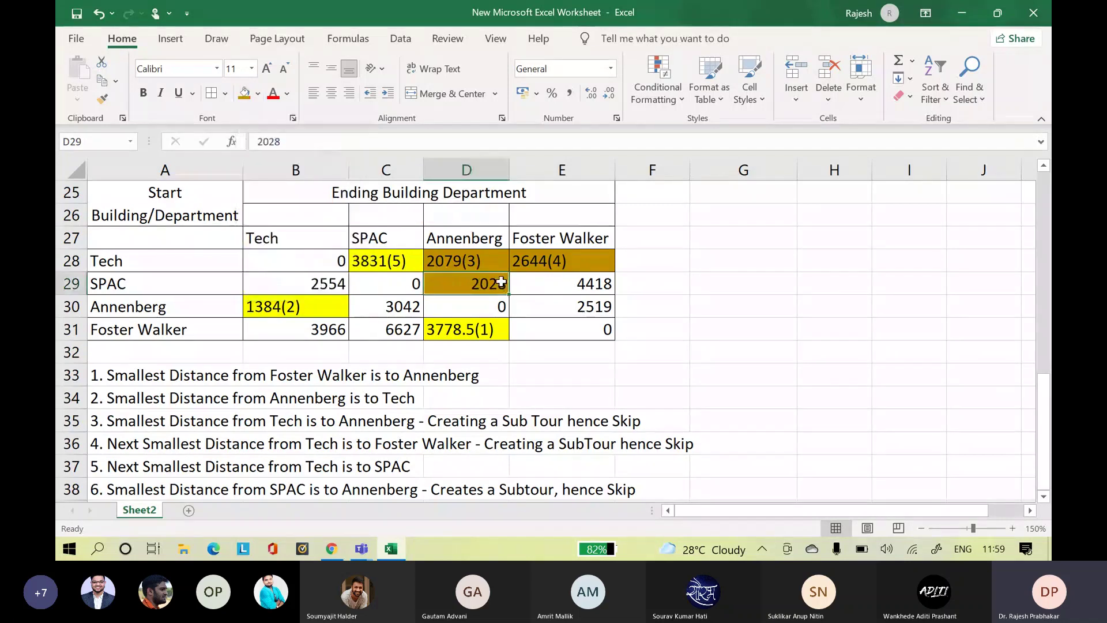
double_click(507, 285)
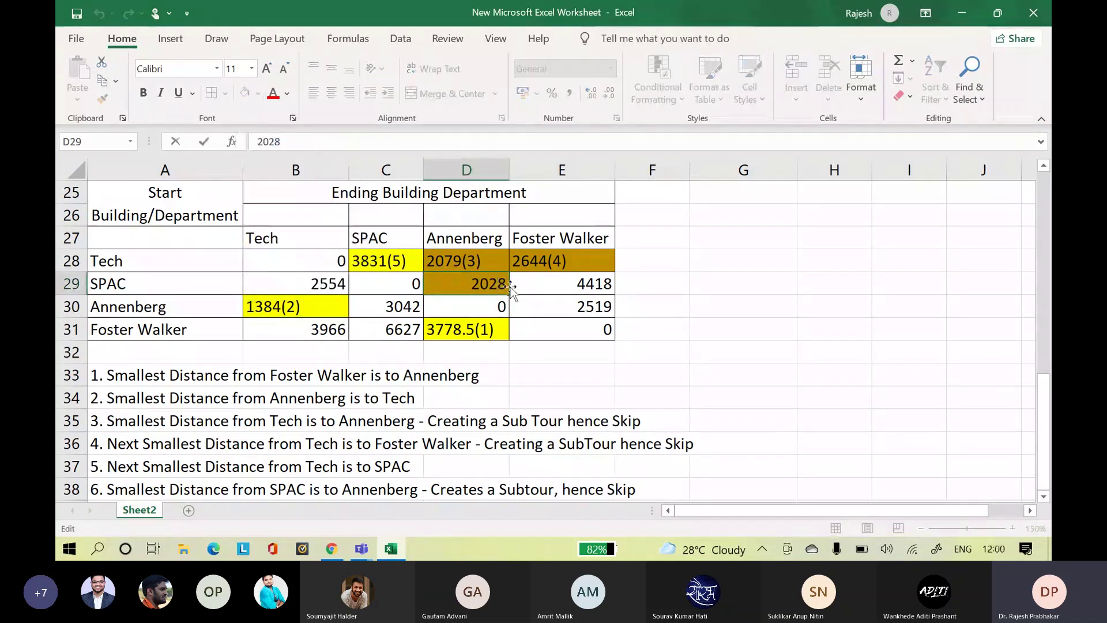
text(()
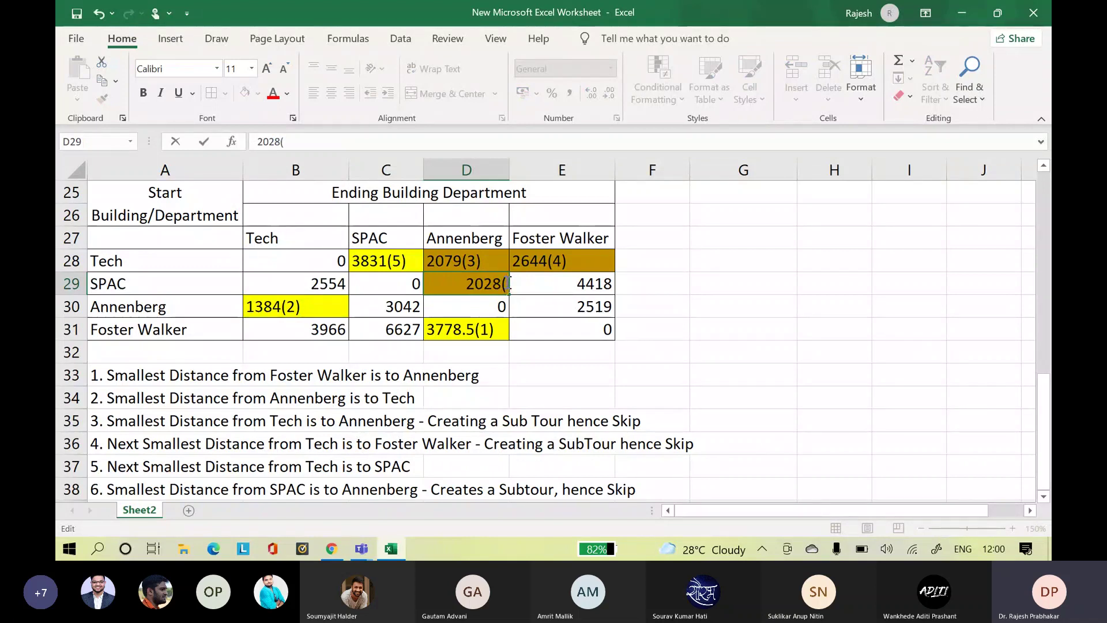
text(6))
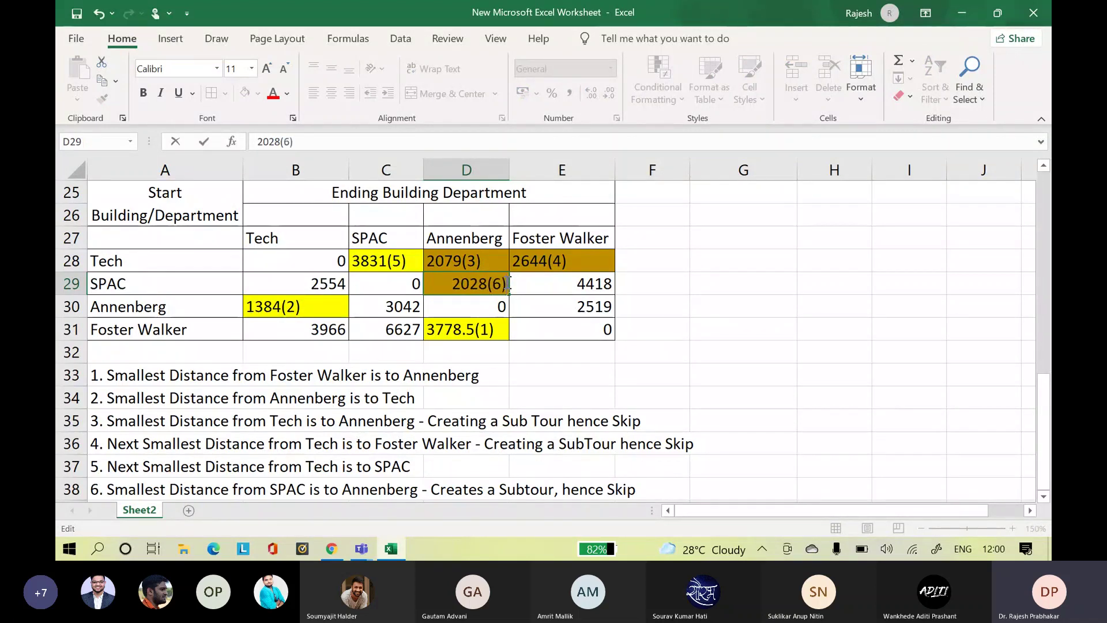
click(720, 468)
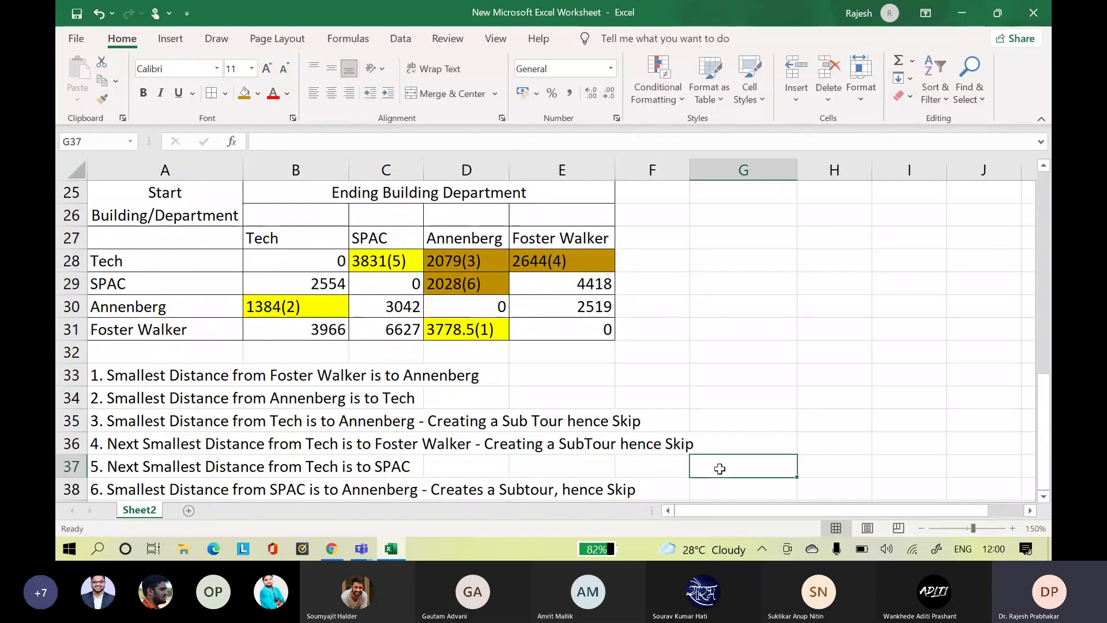
- Enter the note "7. Next Smallest Distance from SPAC is to Tech - Creates a Subtour, hence Skip" in A39
key(Down)
key(Down)
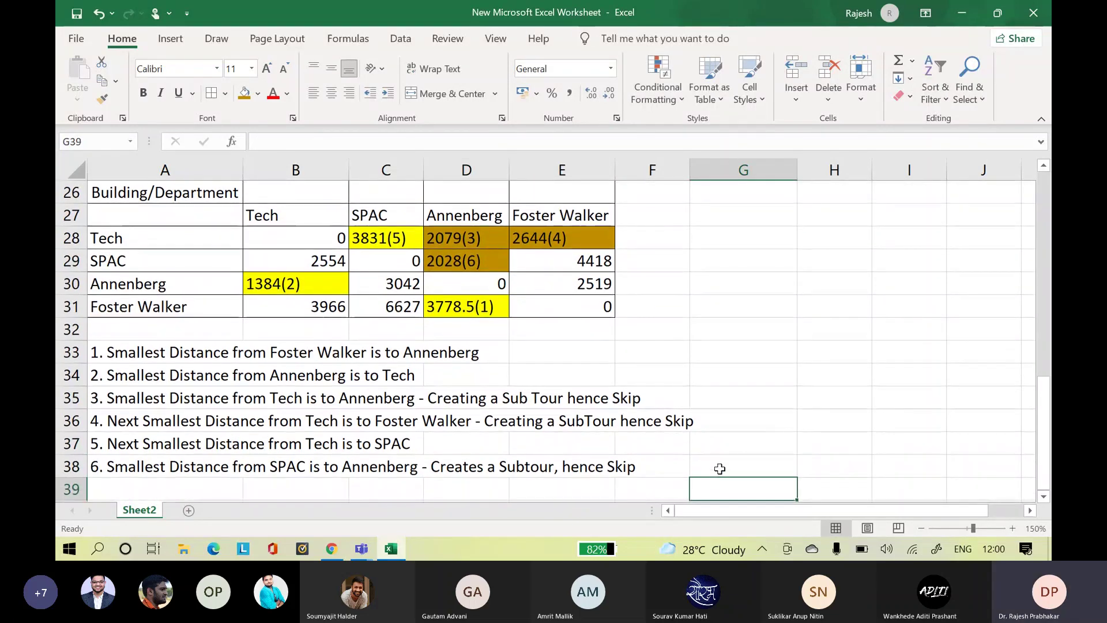
click(125, 484)
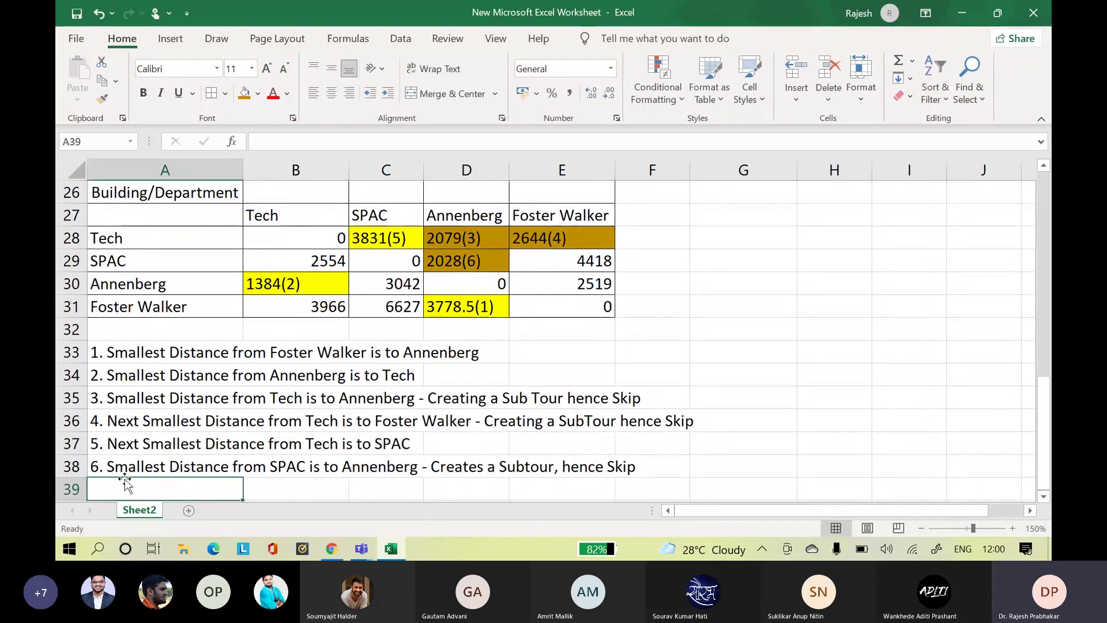
text(7. N)
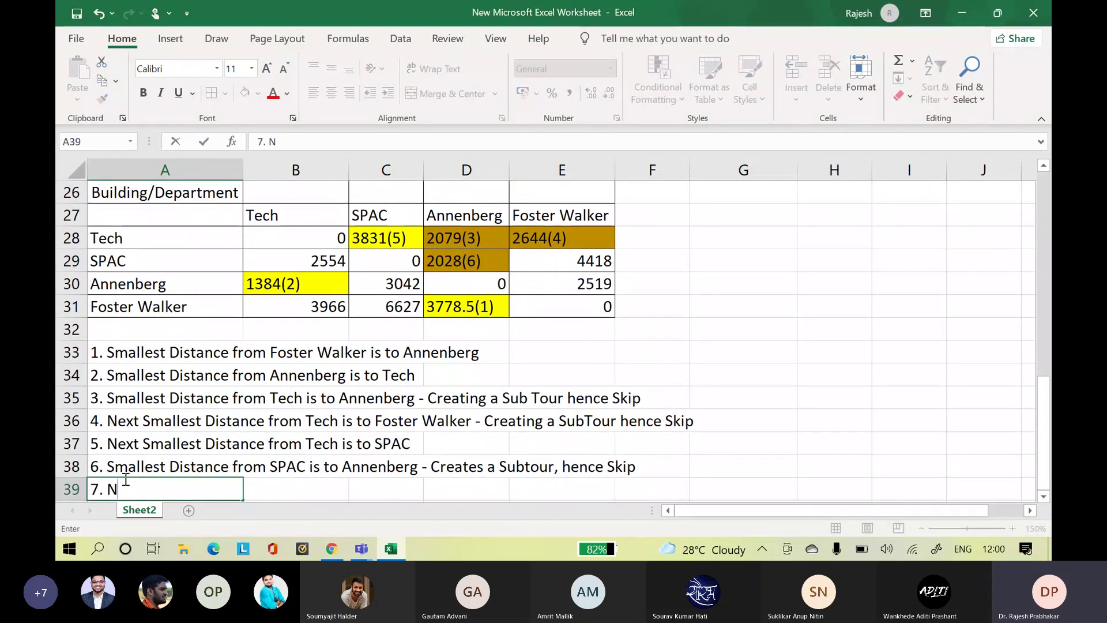
text(ext Smalles)
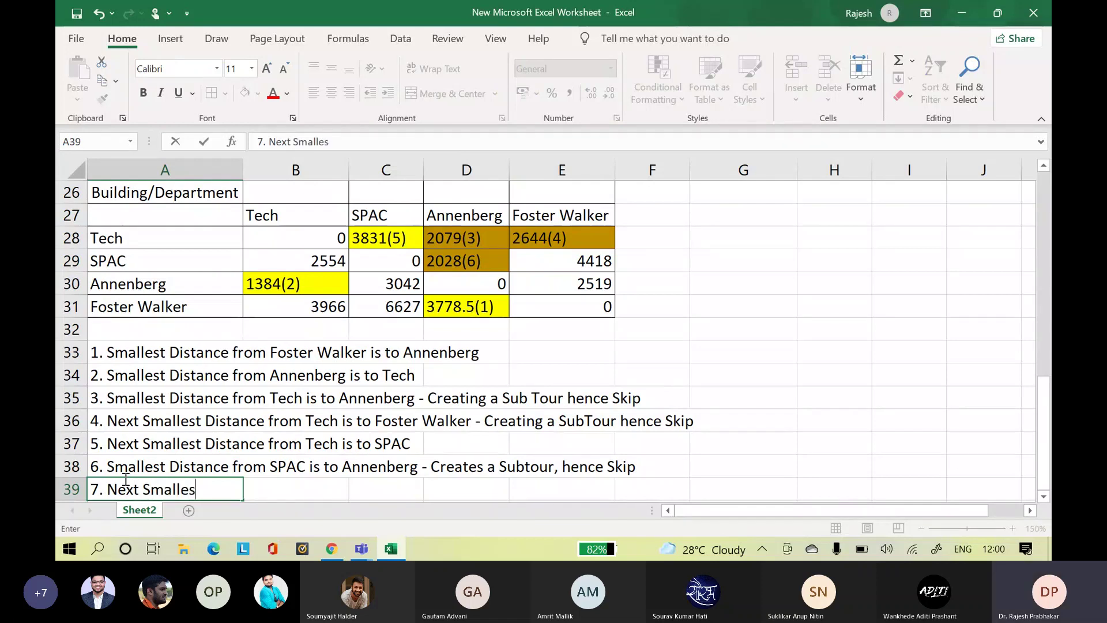
text(t Distance)
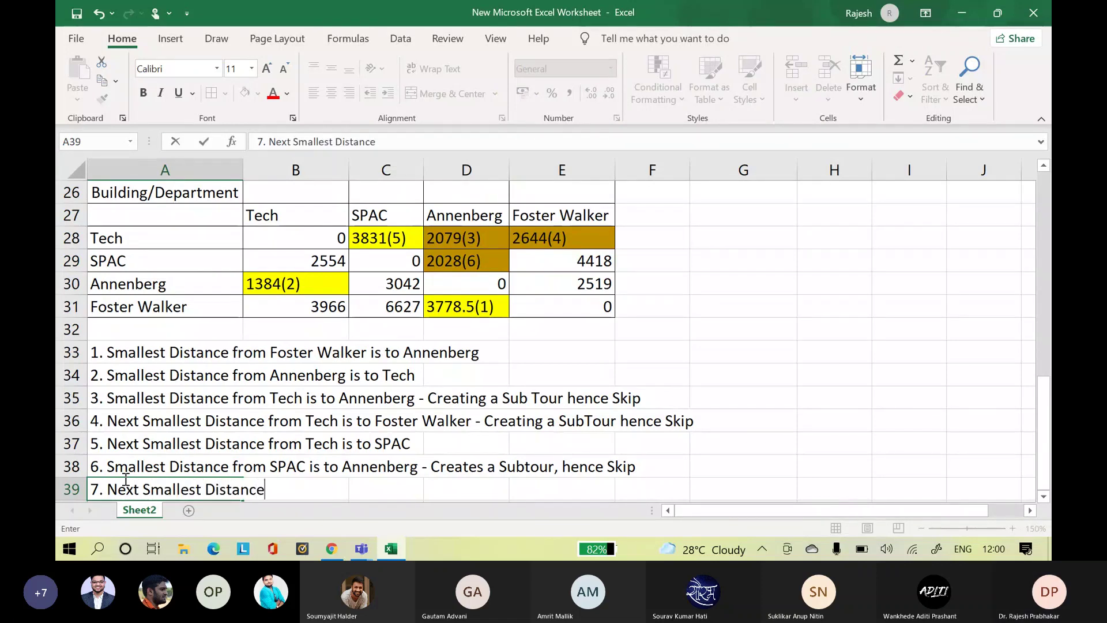
text( from )
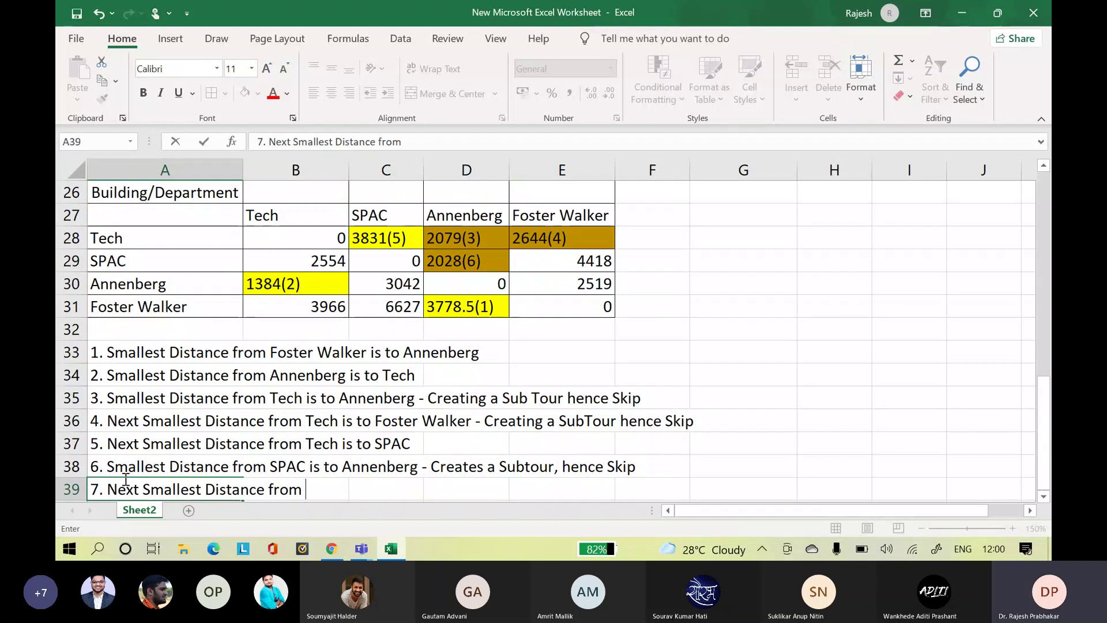
text(SPAC is)
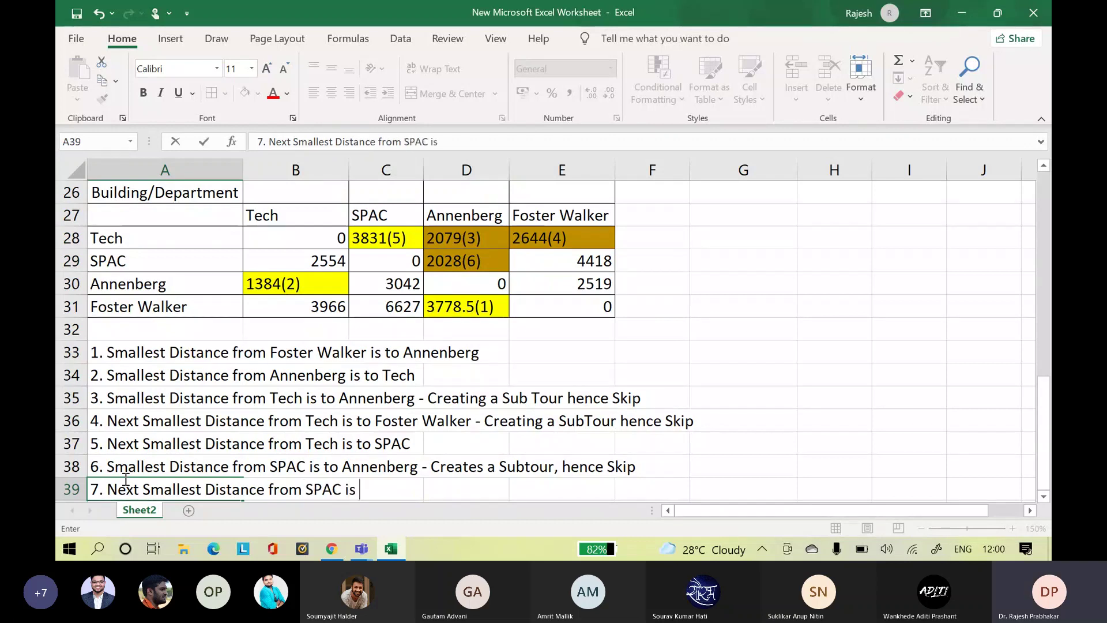
text( to)
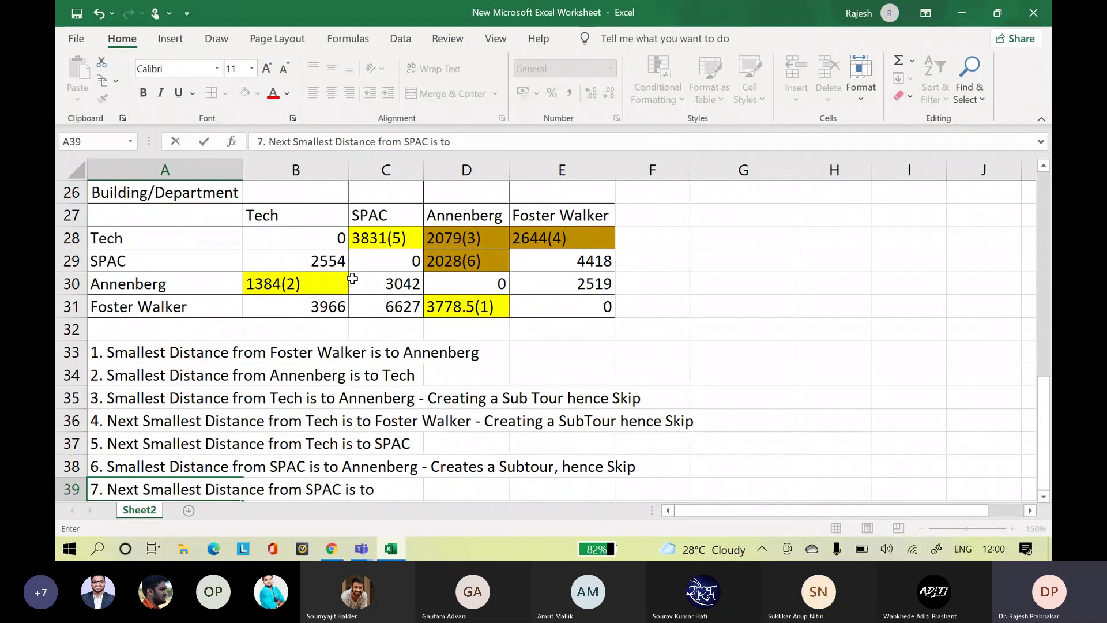
text(Tech )
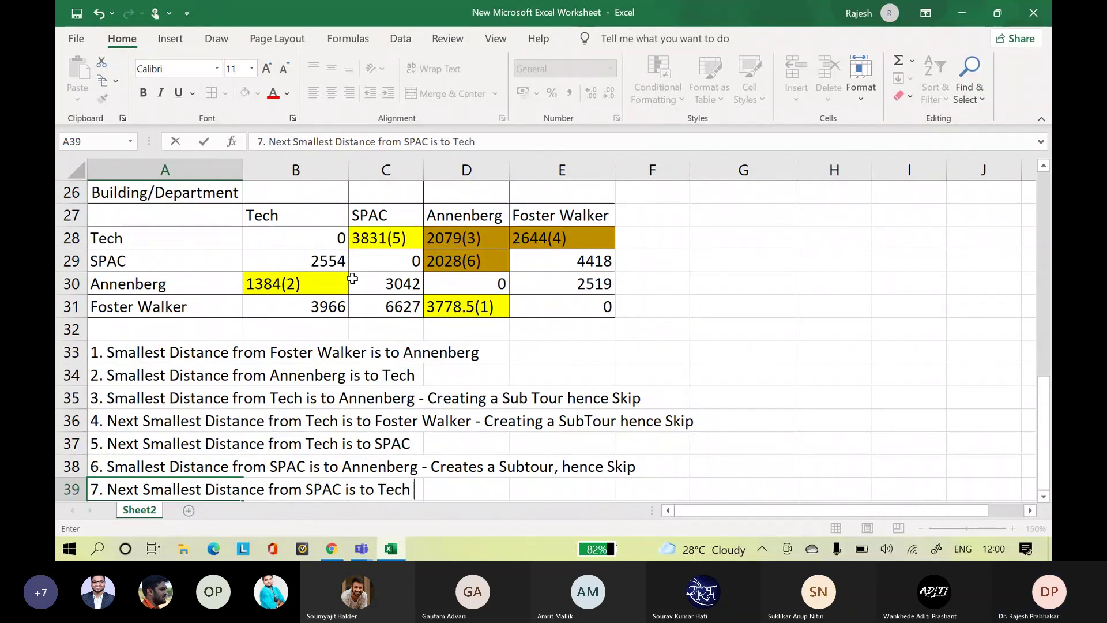
text(- )
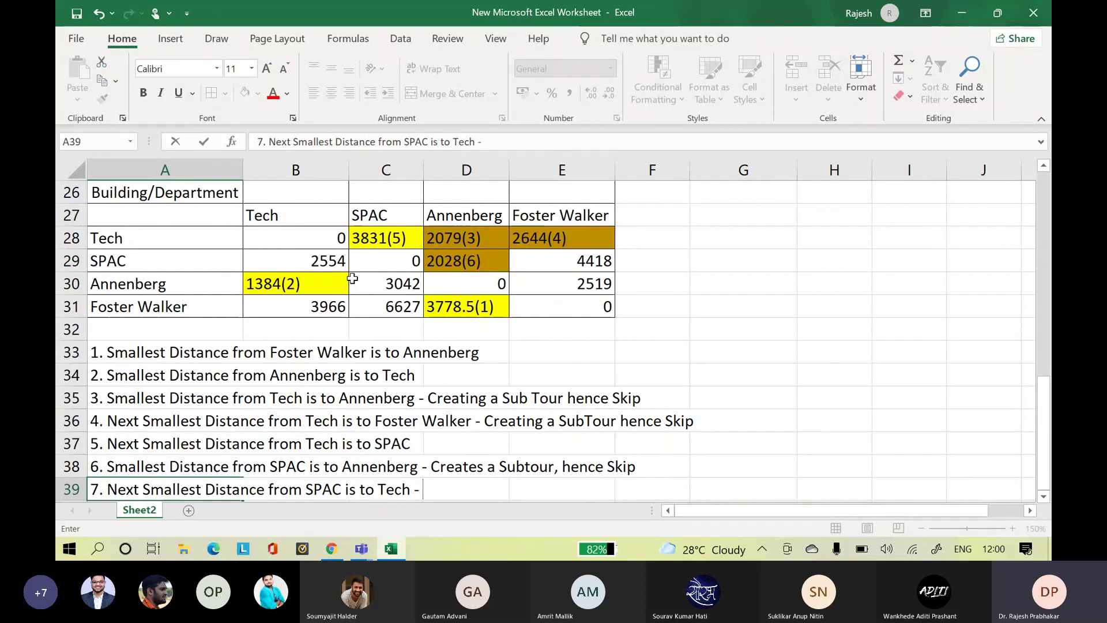
text(Creates a S)
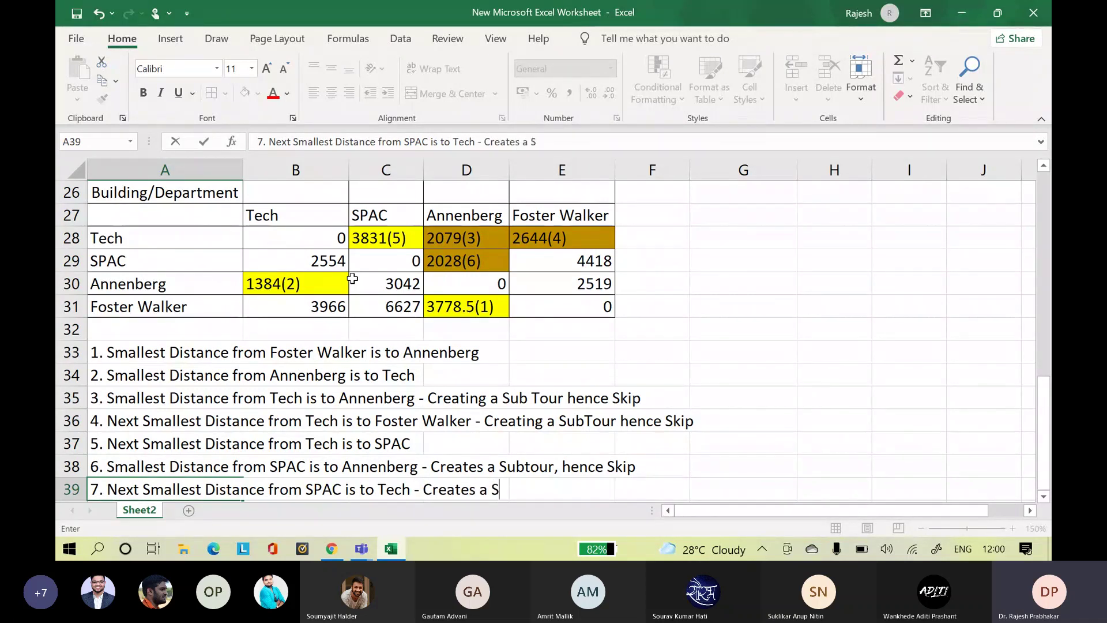
text(ubt)
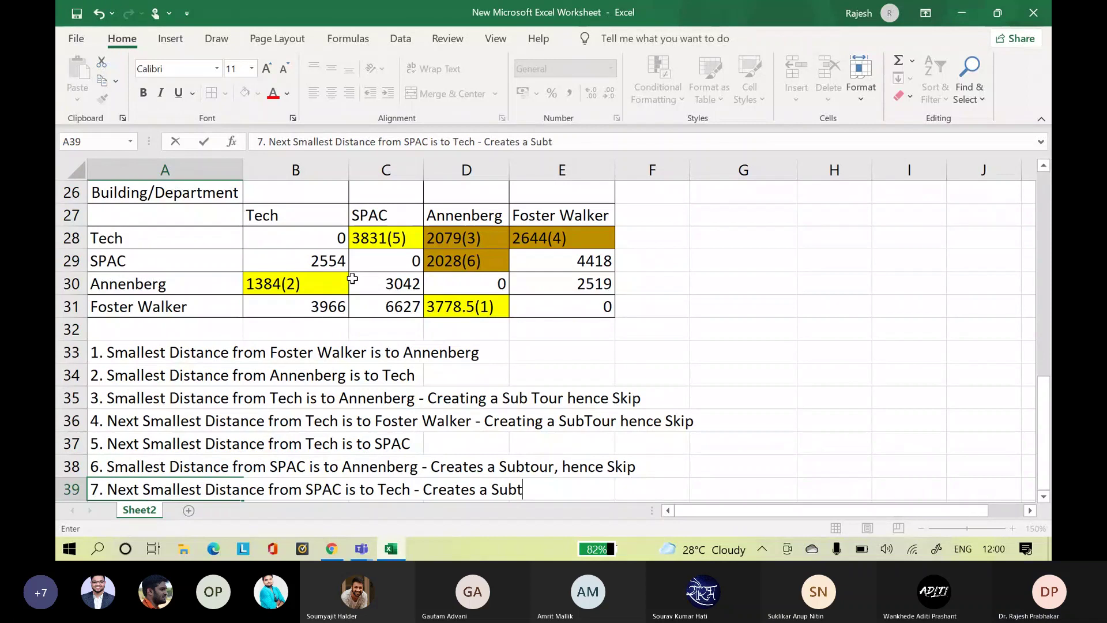
text(our, h )
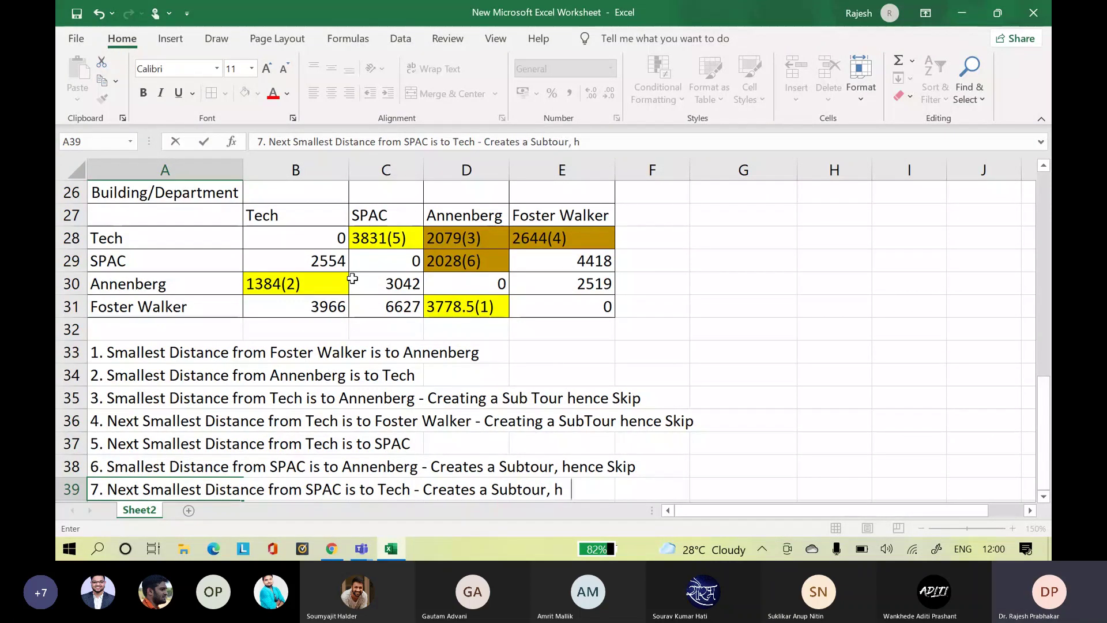
text(ence Skip)
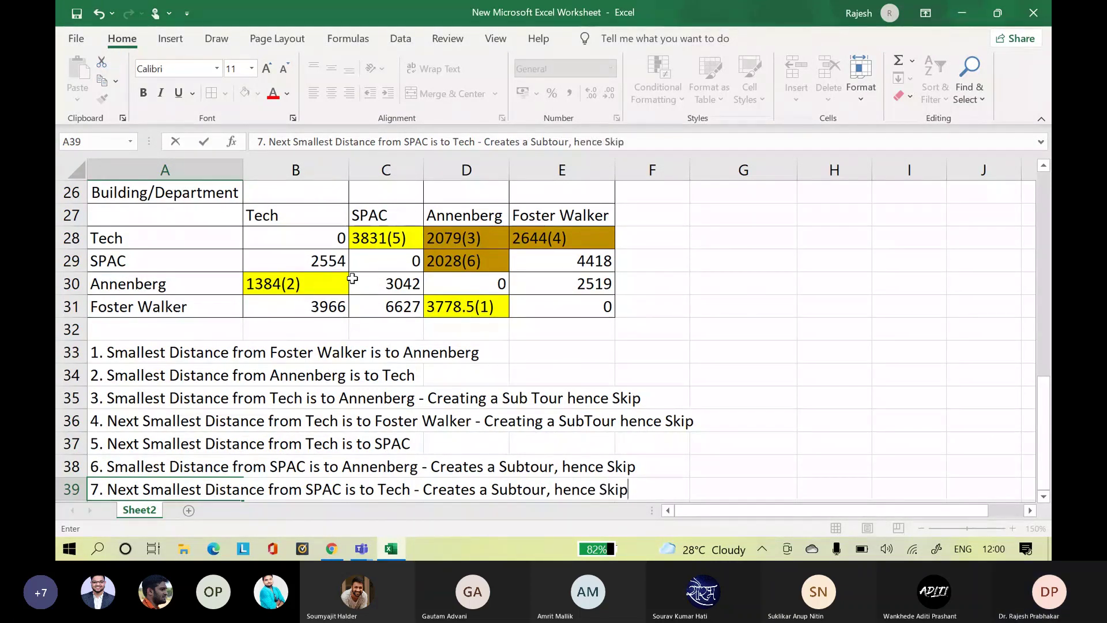
click(573, 420)
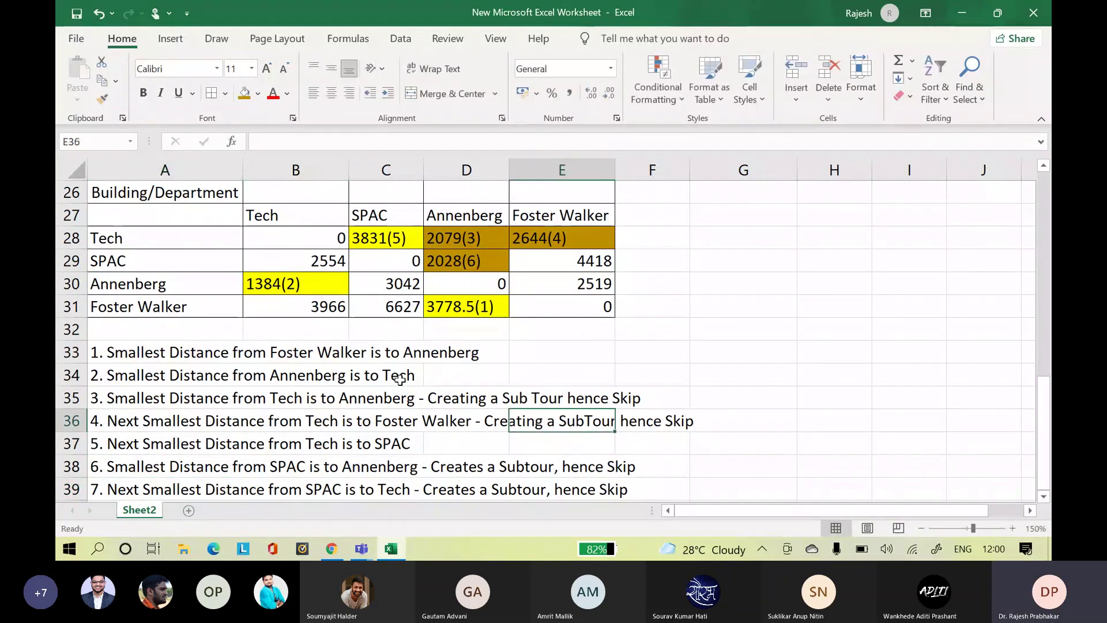
- Fill the SPAC to Tech distance in B29 with dark gold and append "(7)" to its value
click(308, 259)
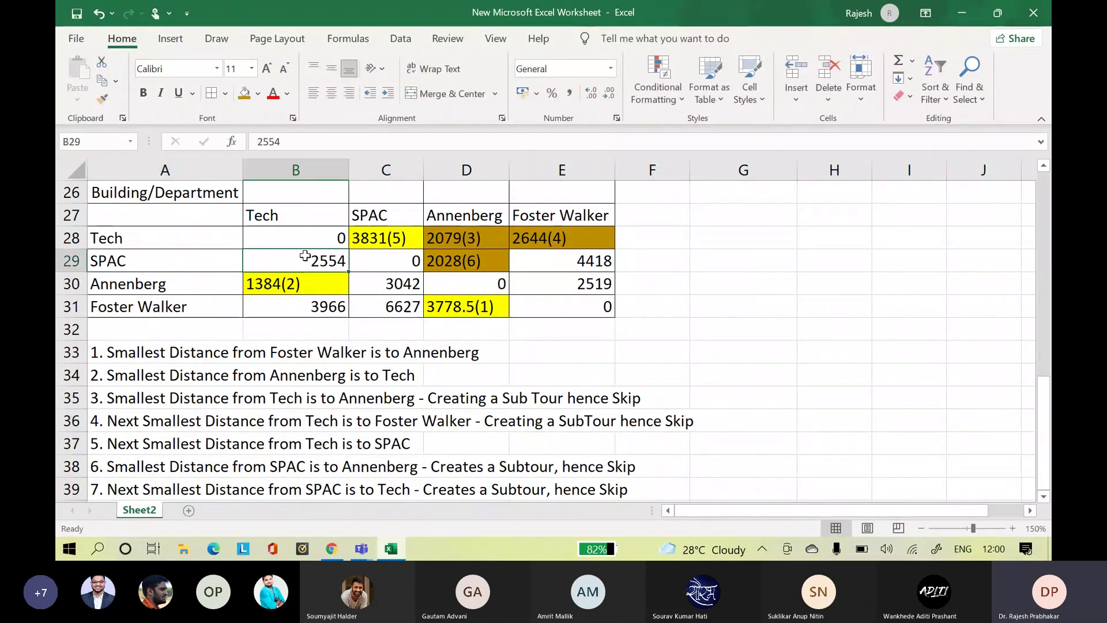
click(244, 93)
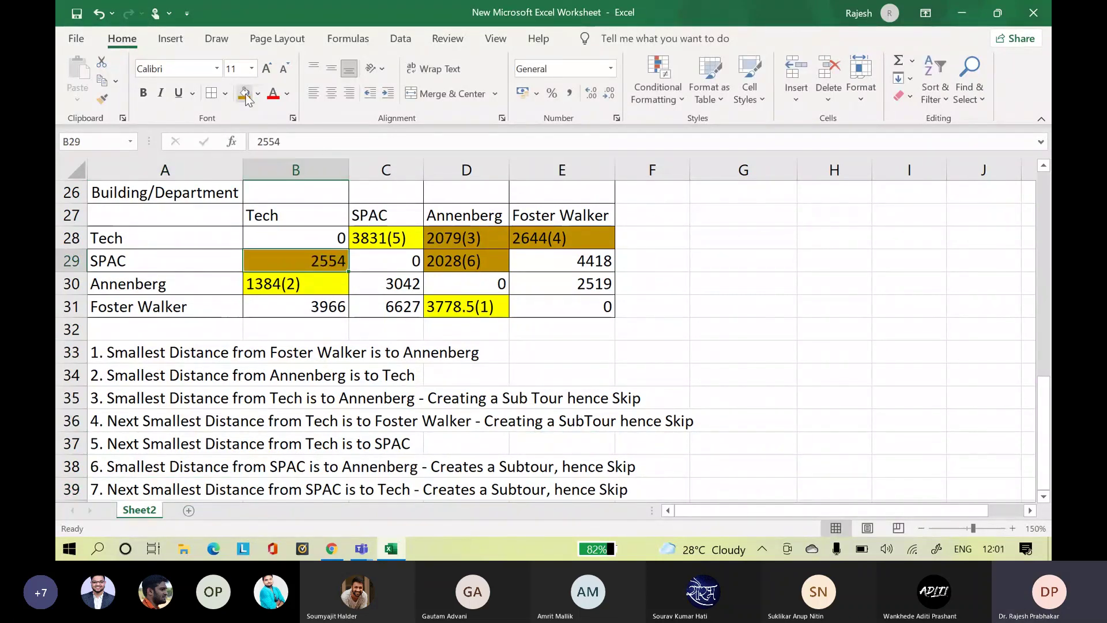
double_click(347, 260)
text(()
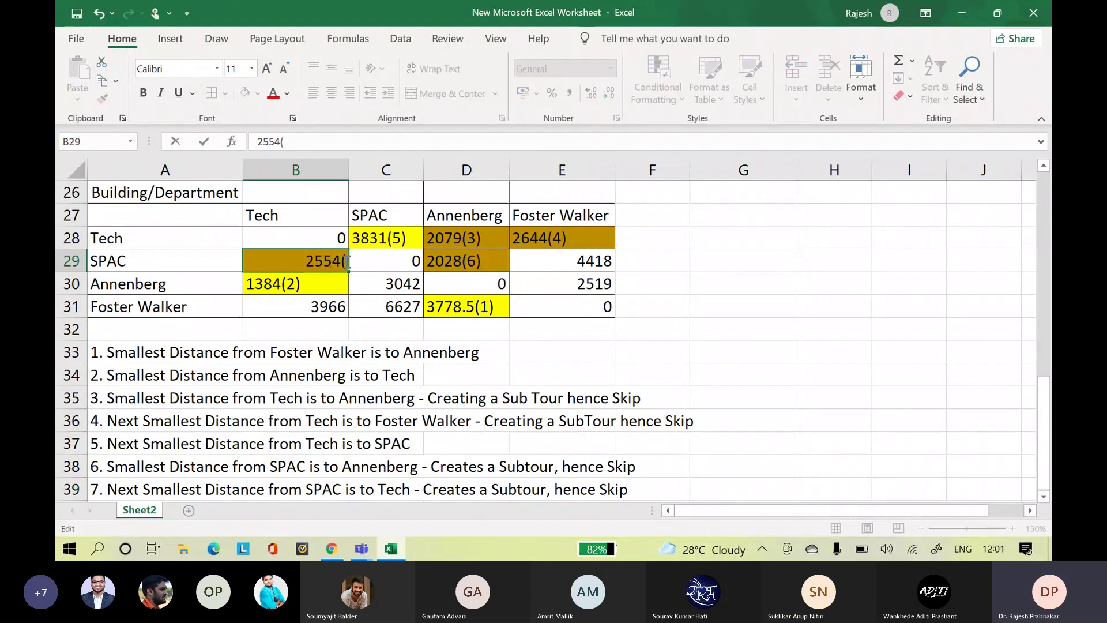
text(7))
click(562, 329)
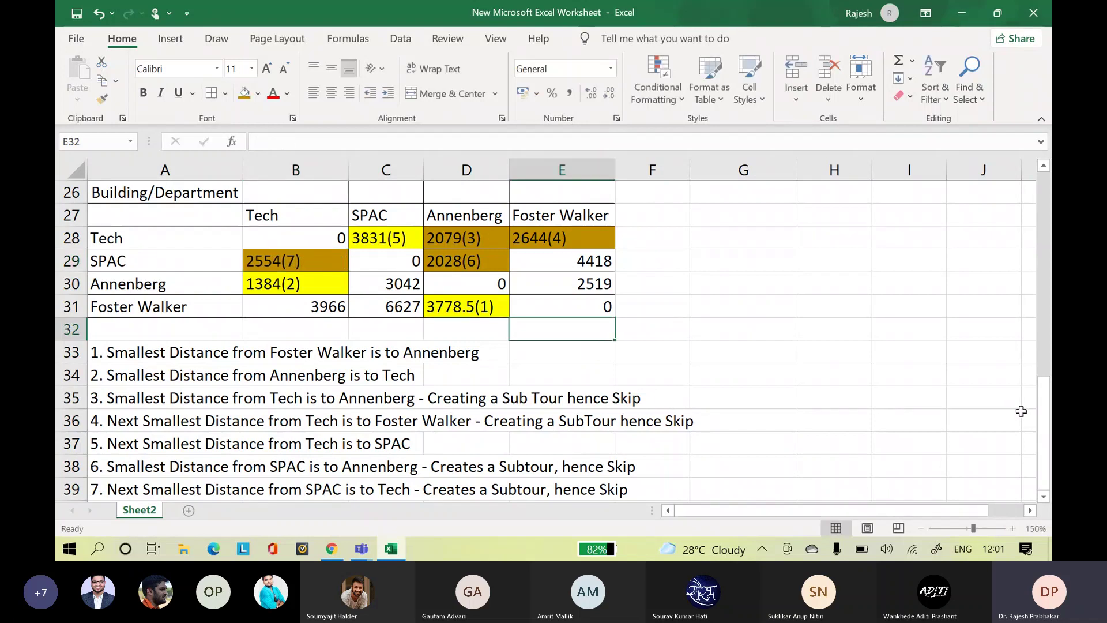
- Enter the note text "8.Next Smallest Distance from SPAc is to" in A40 below the seventh note
drag(1048, 434, 1047, 434)
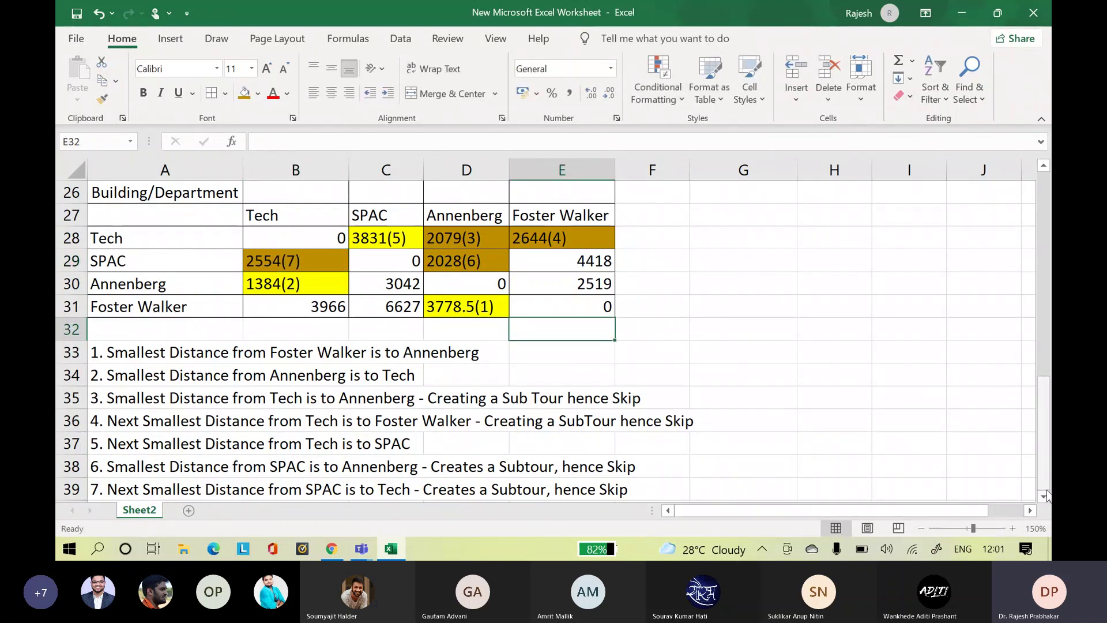
click(1043, 495)
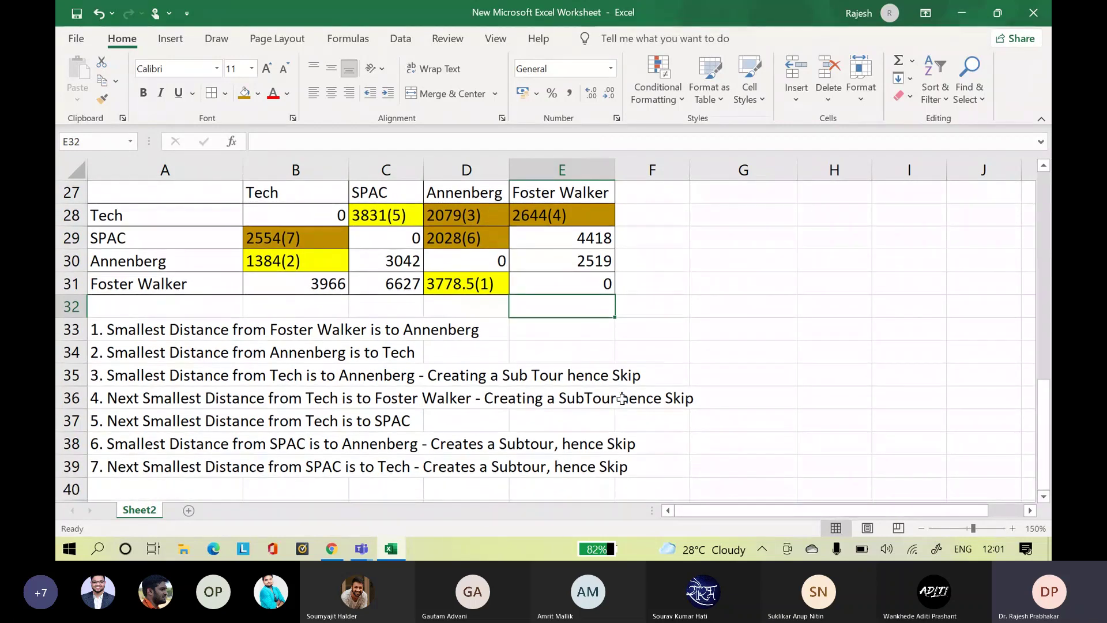
click(141, 481)
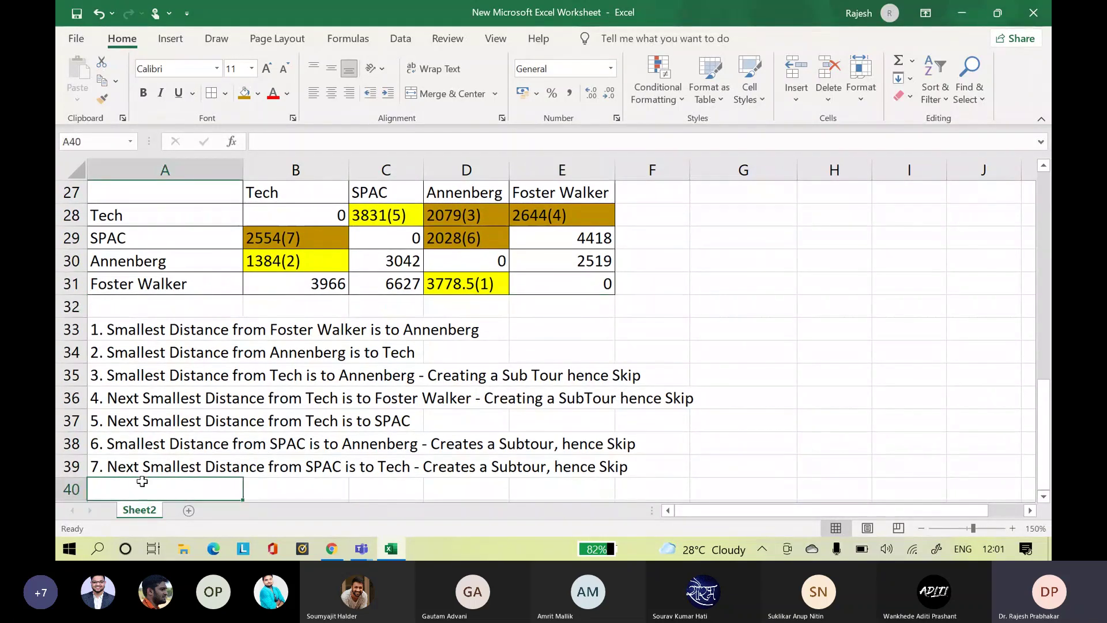
text(8.Nes)
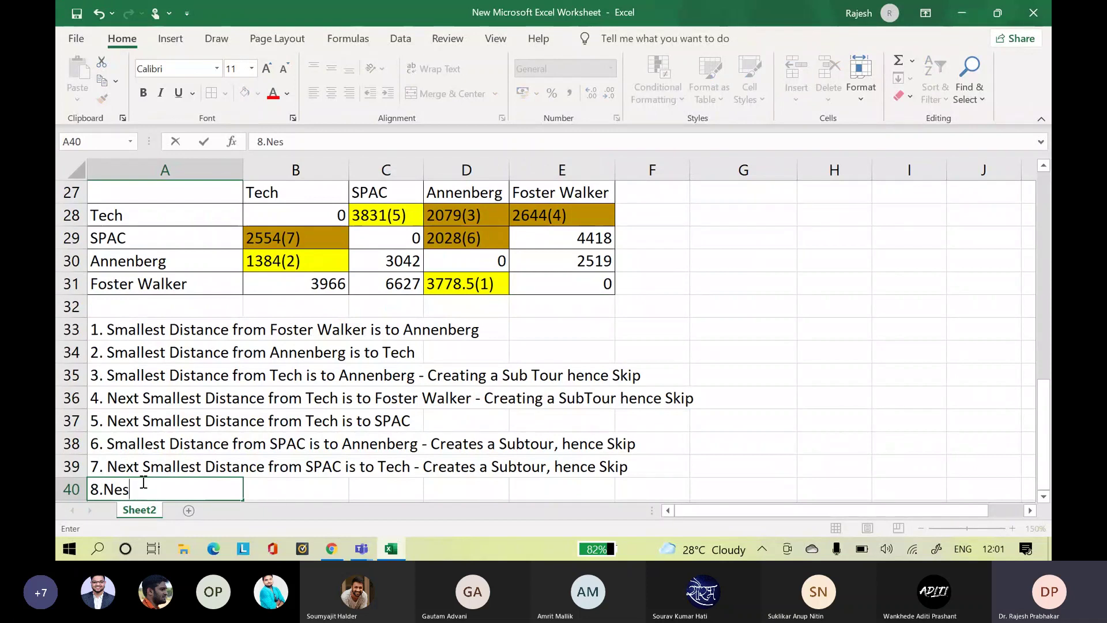
key(BackSpace)
text(xt Smalles)
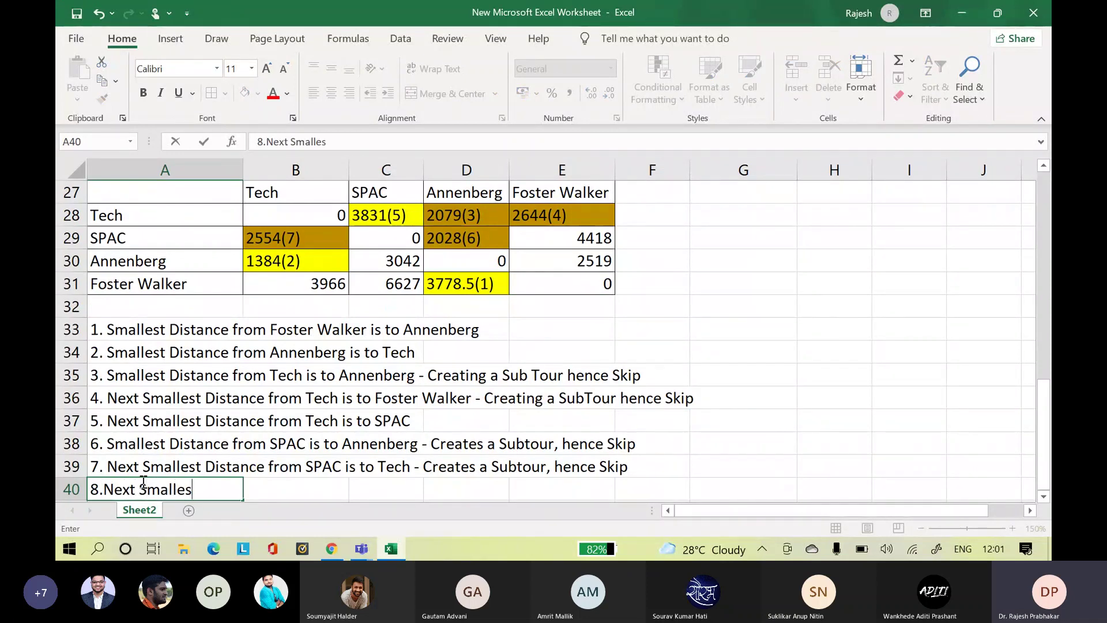
text(t Distance )
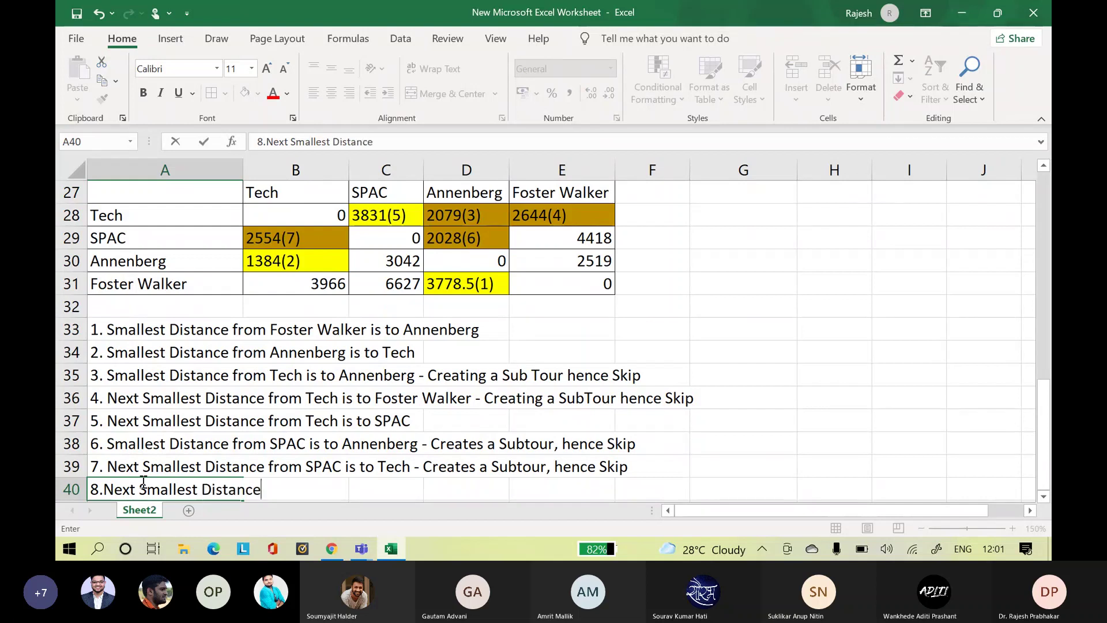
text(from )
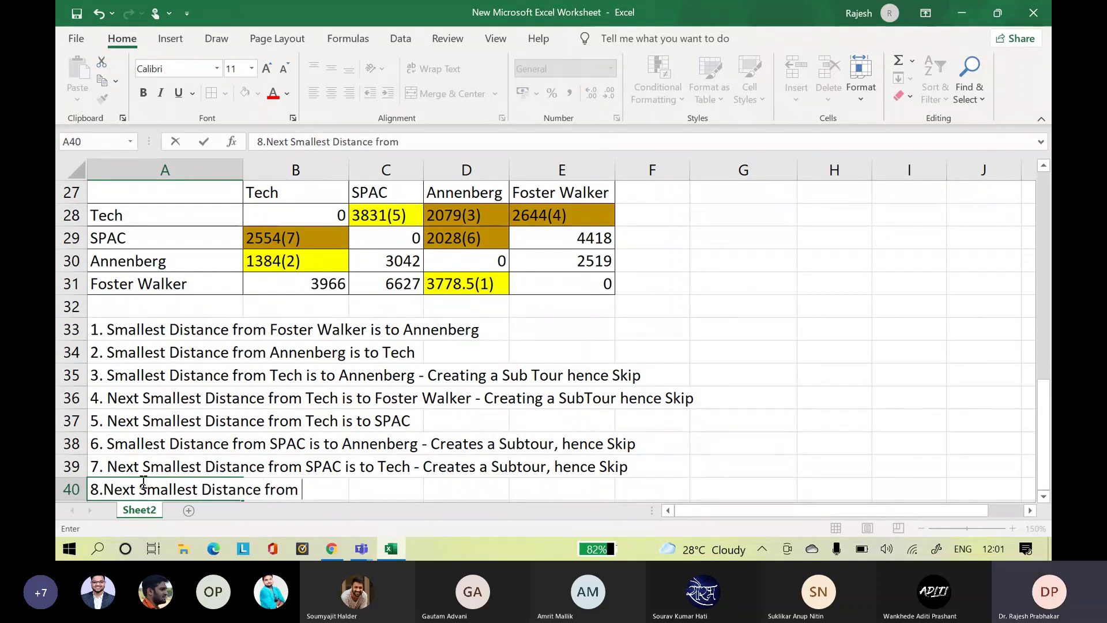
text(SPAc i)
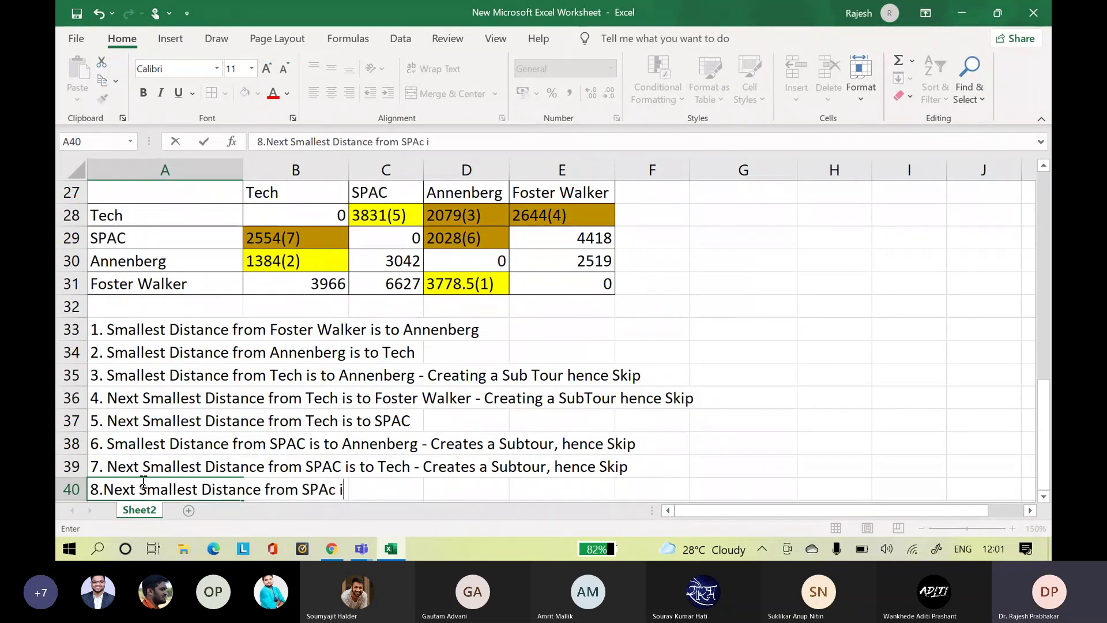
text(s to)
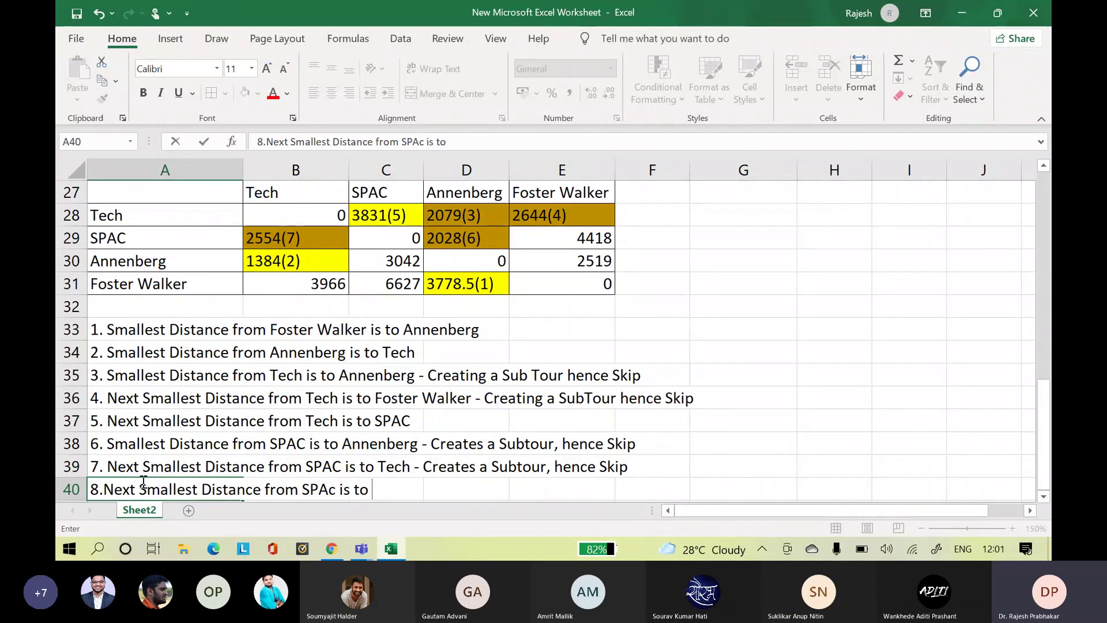
click(604, 239)
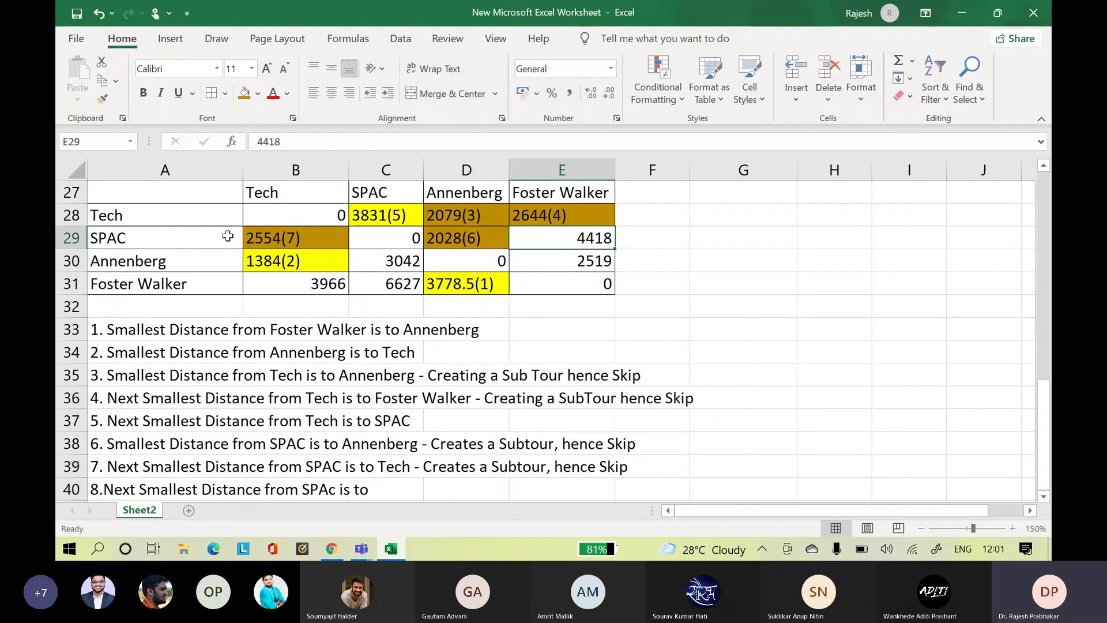
- Append the destination Foster Walker to the end of the eighth note in A40
click(171, 469)
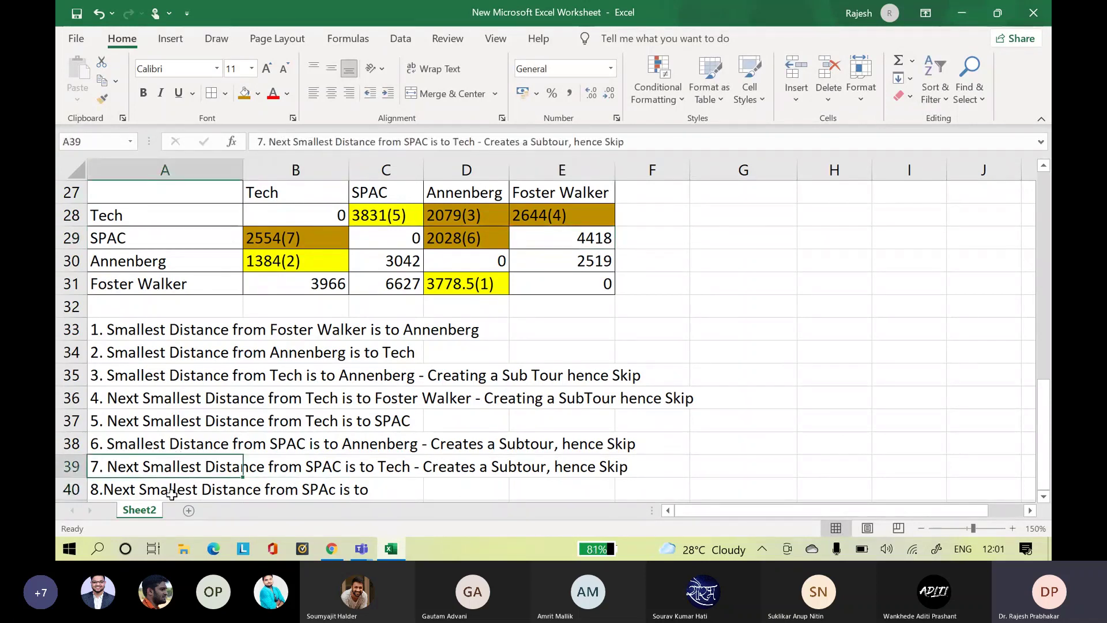
click(172, 494)
click(494, 145)
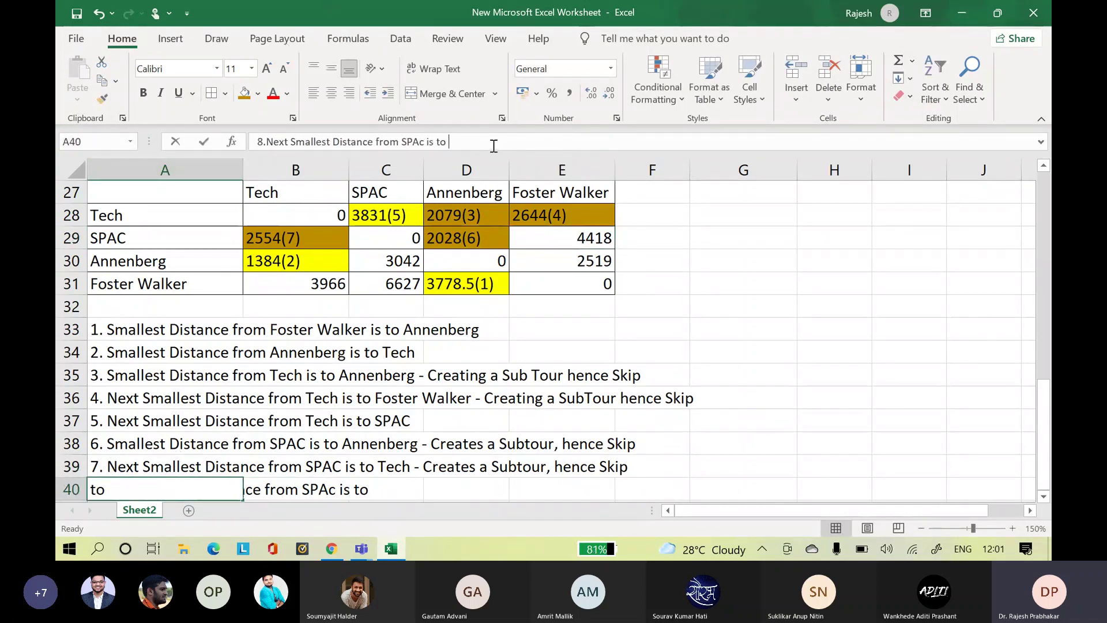
text(Foste)
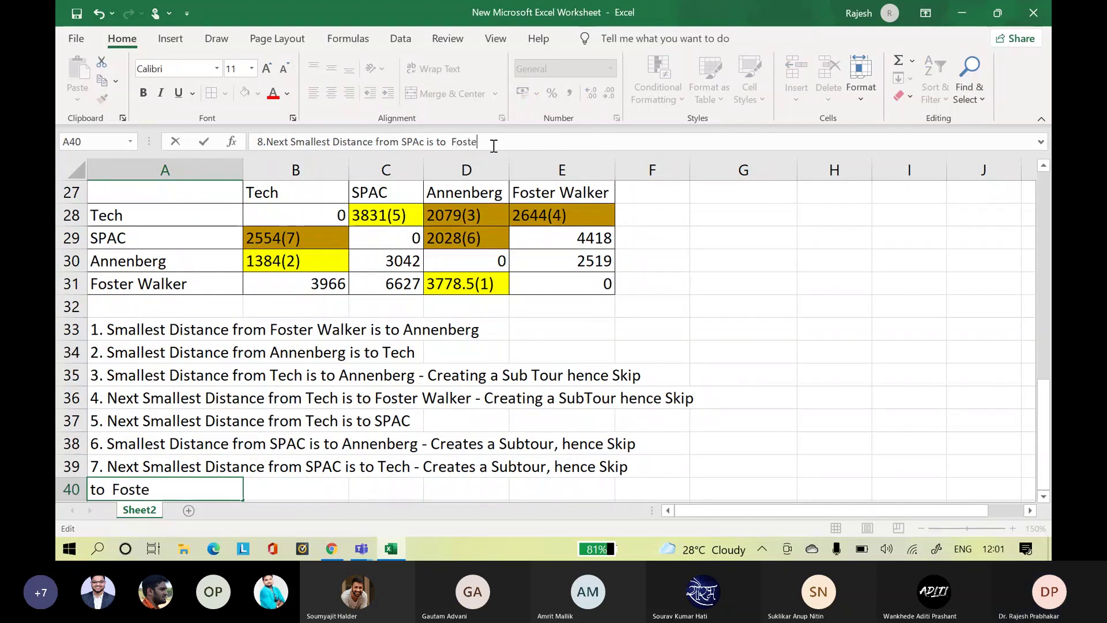
- Complete the note in A40 as "8.Next Smallest Distance from SPAc is to Foster Walker"
text(r Wal)
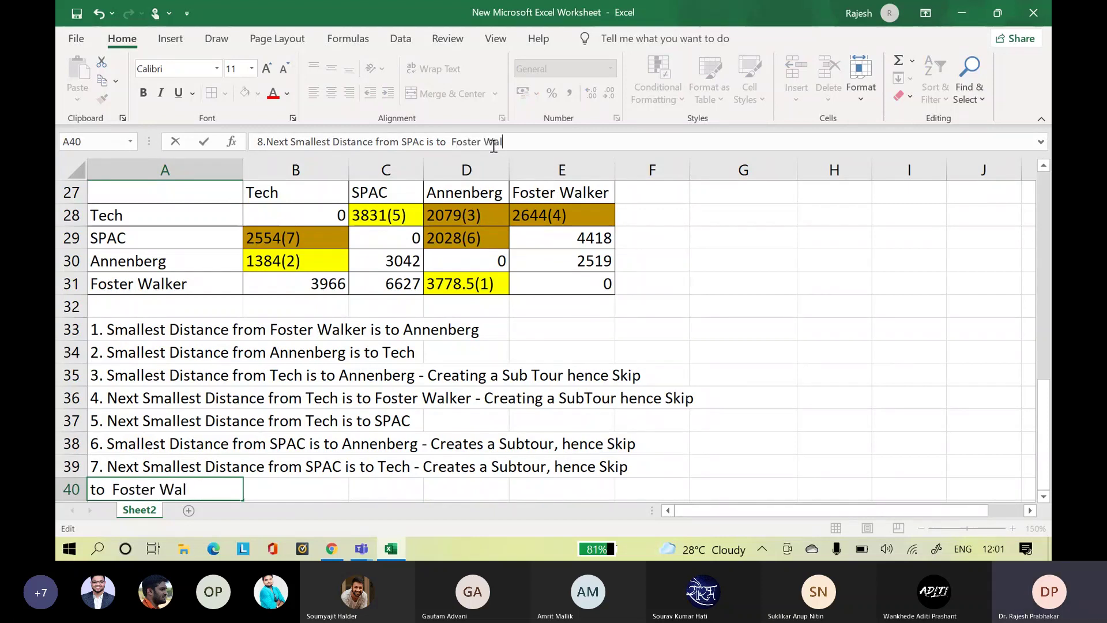
text(ker)
click(652, 283)
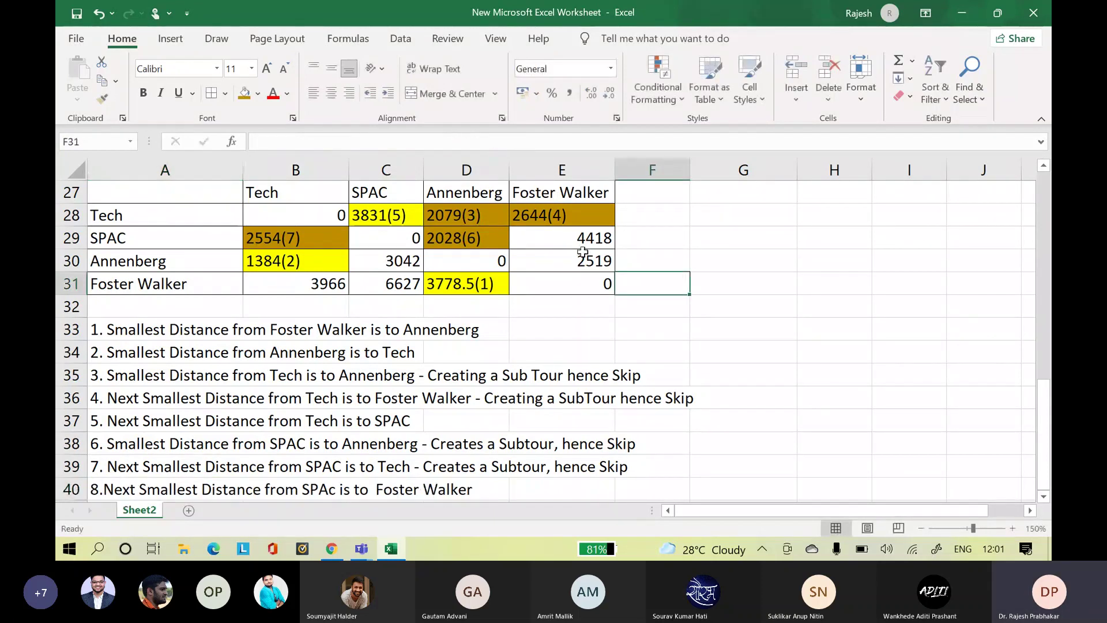
- Fill the SPAC-to-Foster Walker cell E29 with yellow and change its entry to 4418(8)
click(587, 241)
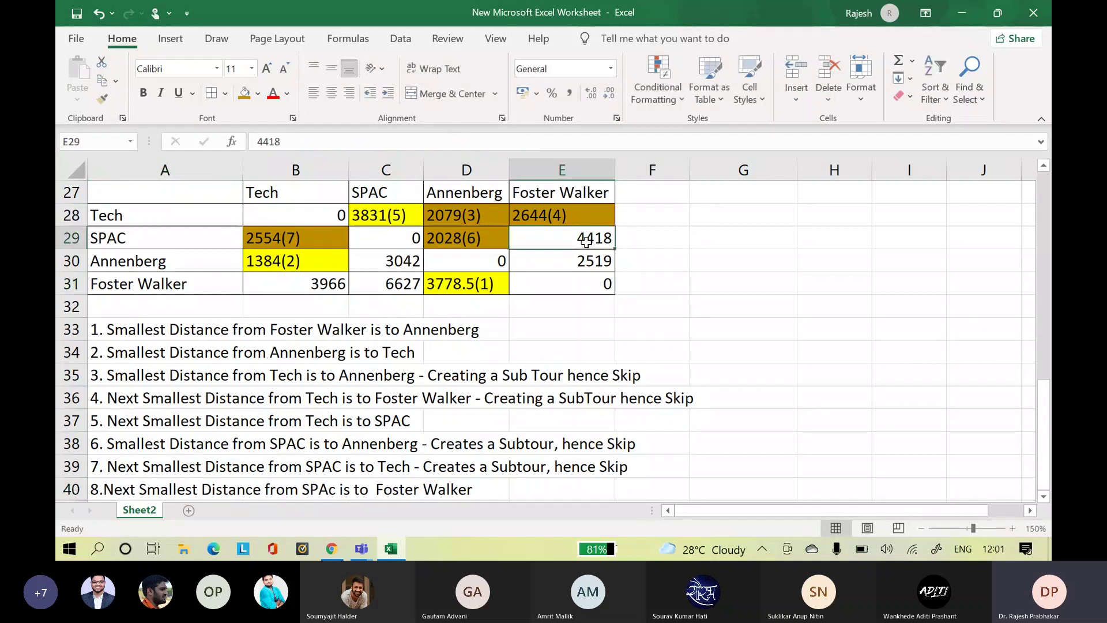
click(257, 95)
click(285, 239)
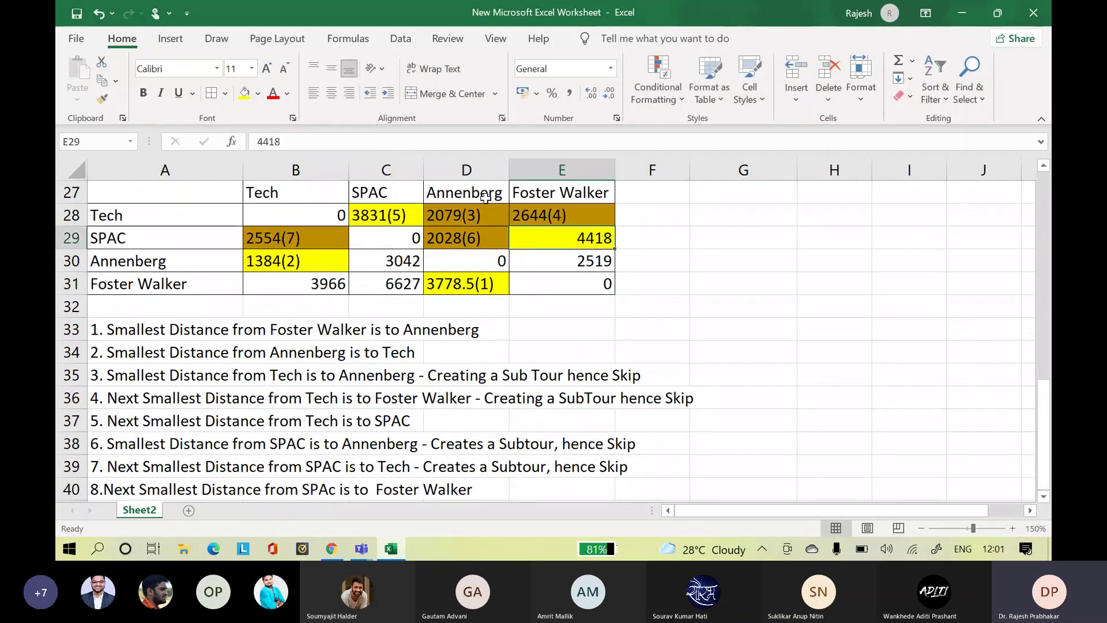
double_click(610, 238)
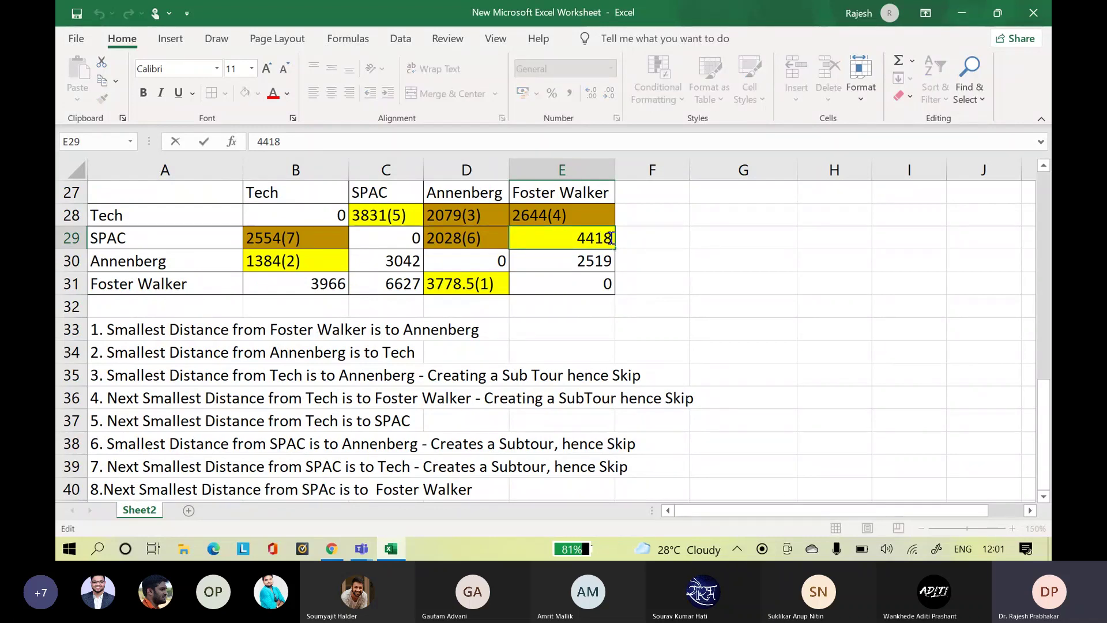
text((8))
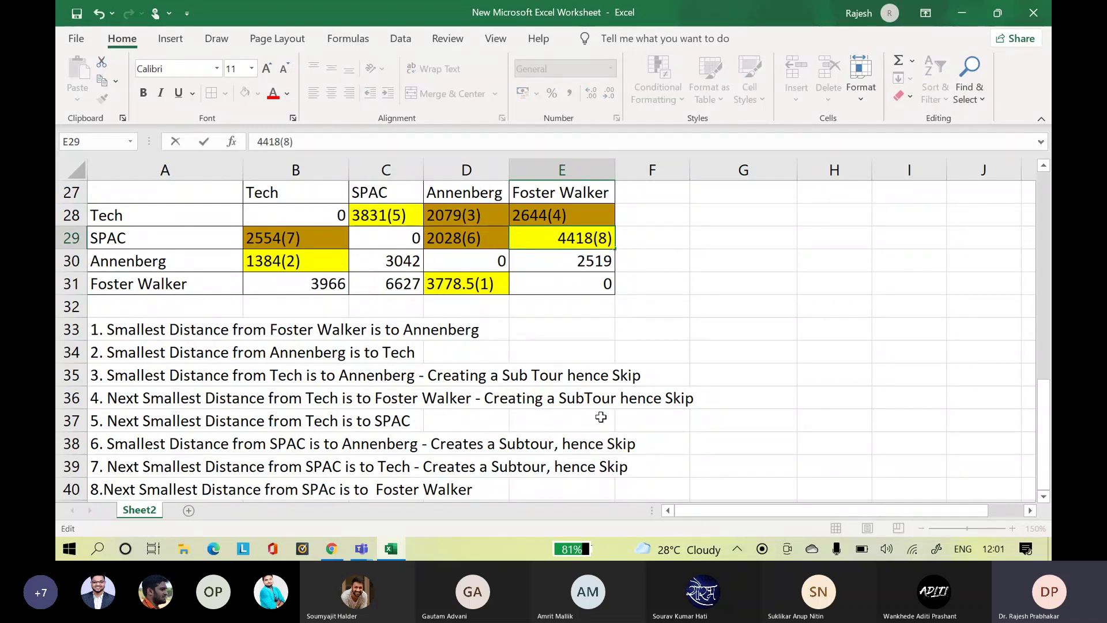
click(701, 393)
key(Return)
key(Down)
key(Down)
key(Down)
key(Down)
key(Down)
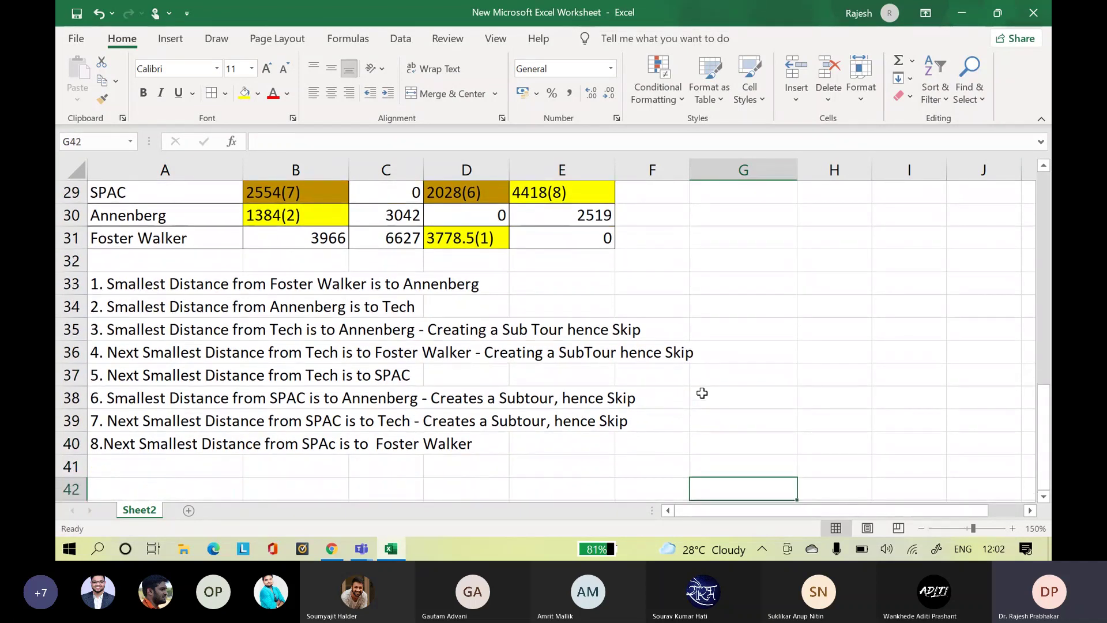
key(Up)
key(Up)
key(Up)
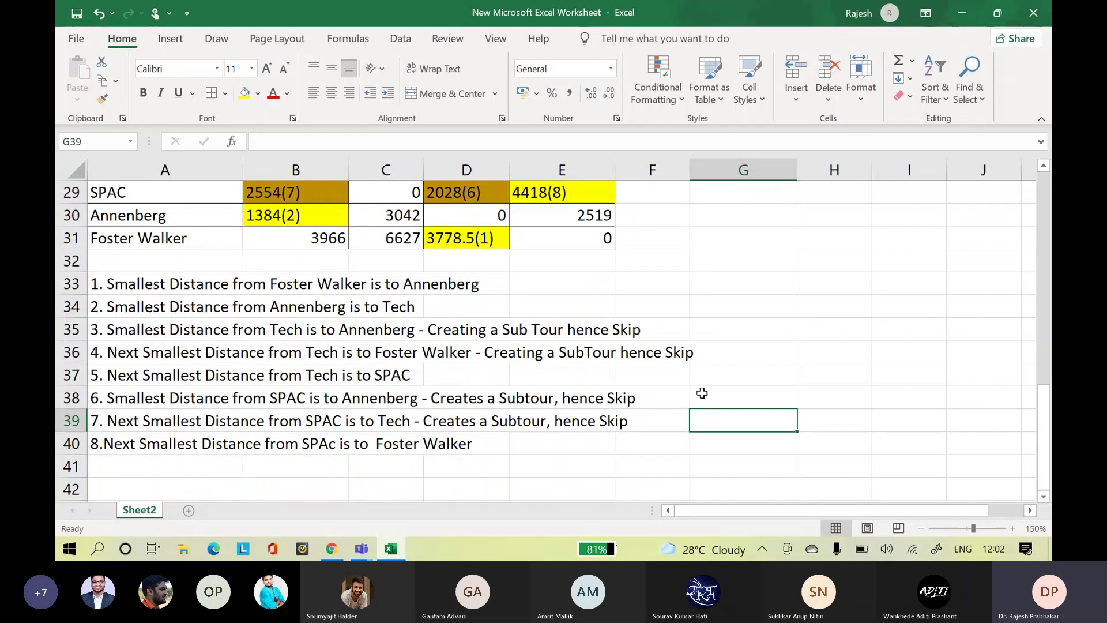
key(Up)
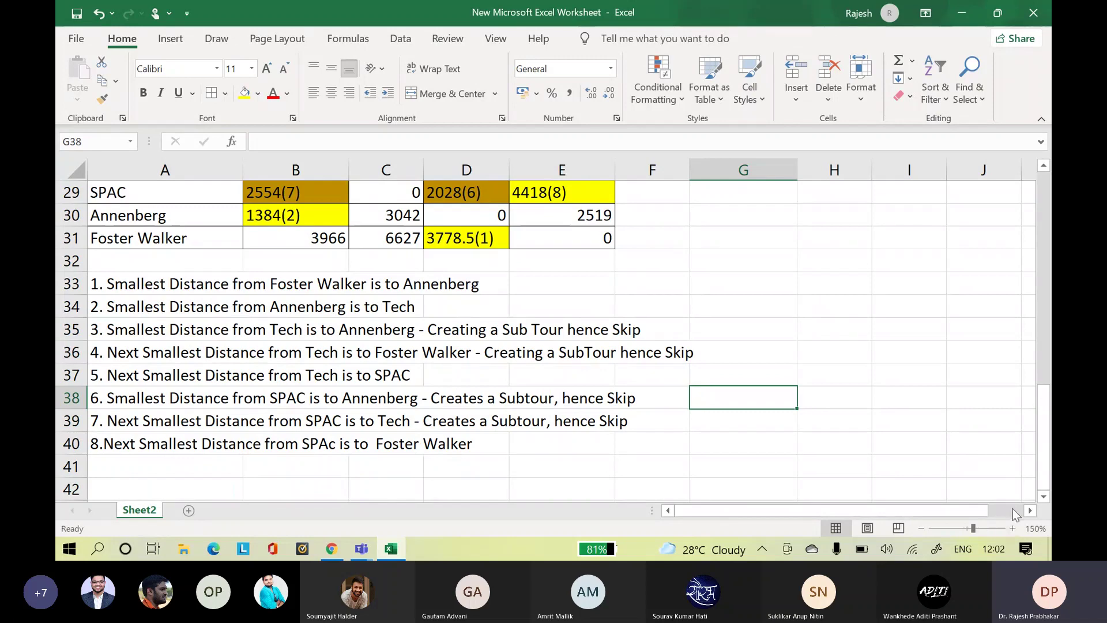
drag(1048, 467, 1047, 398)
- Enter the label "Path is" in A41, directly below the eighth note
click(222, 473)
text(pat)
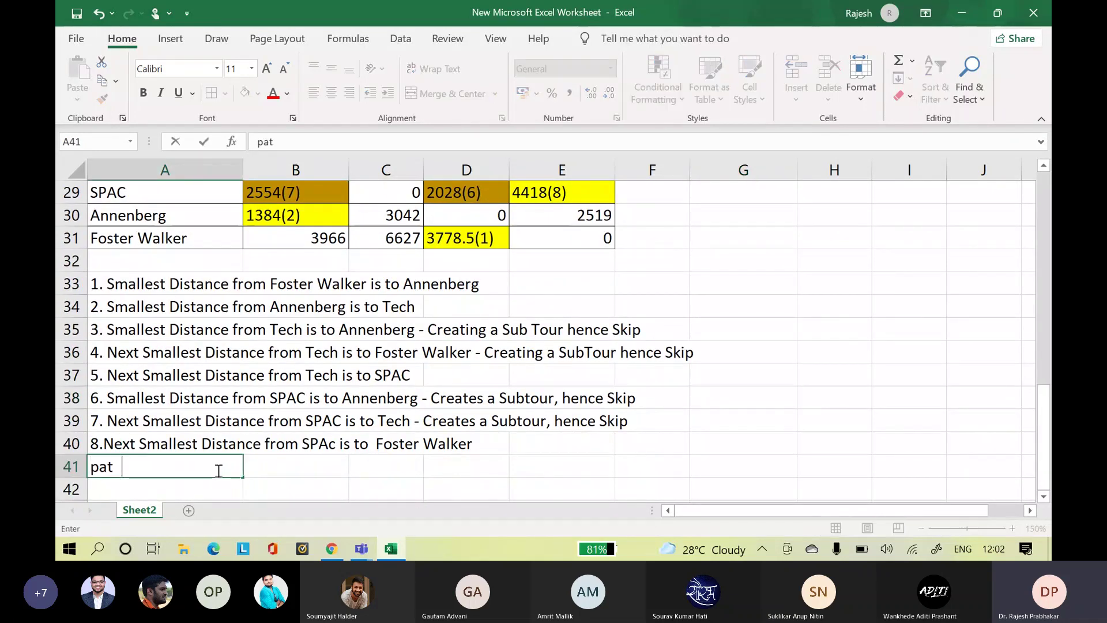
key(BackSpace)
text(h)
key(BackSpace)
key(BackSpace)
key(BackSpace)
key(BackSpace)
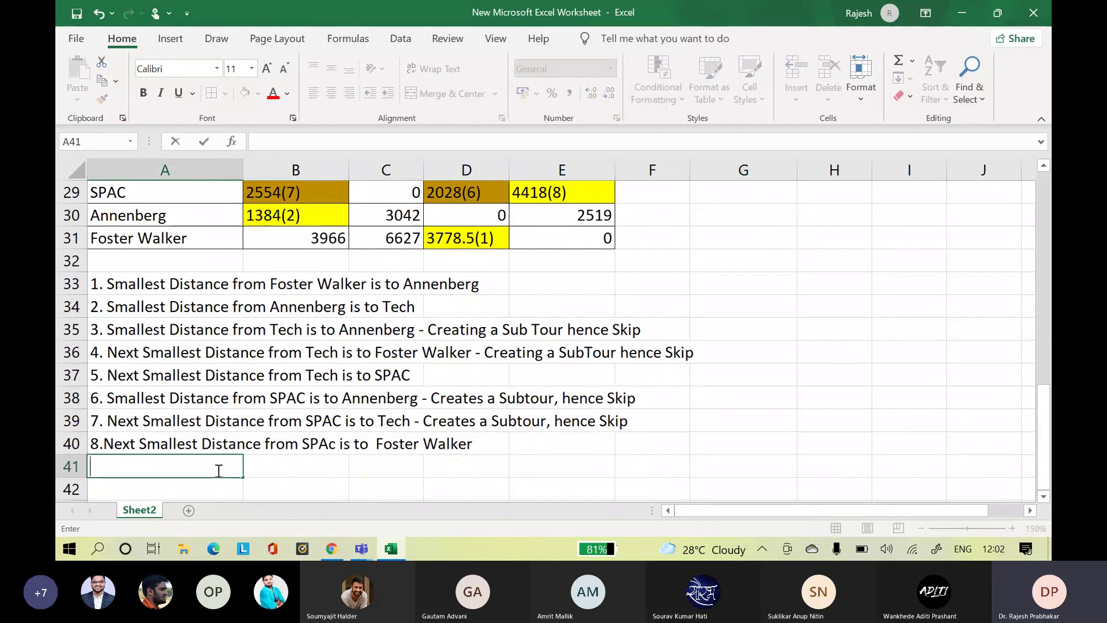
text(Path )
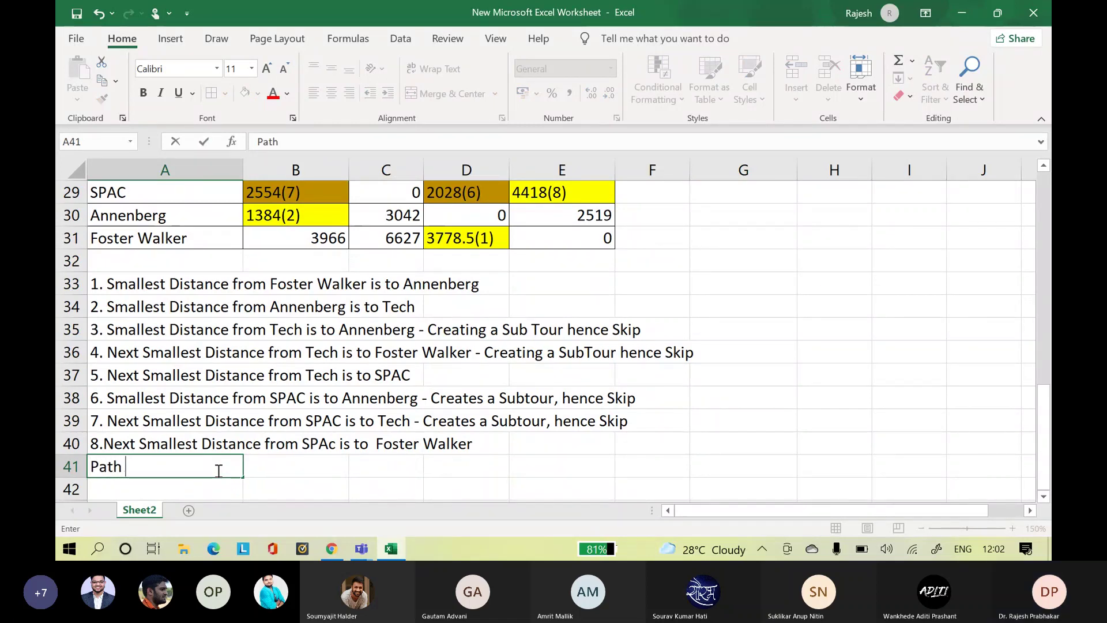
text(is)
- Enter the first two stops of the path, FosterWalker in B41 and Annenberg in C41
key(Tab)
text(F)
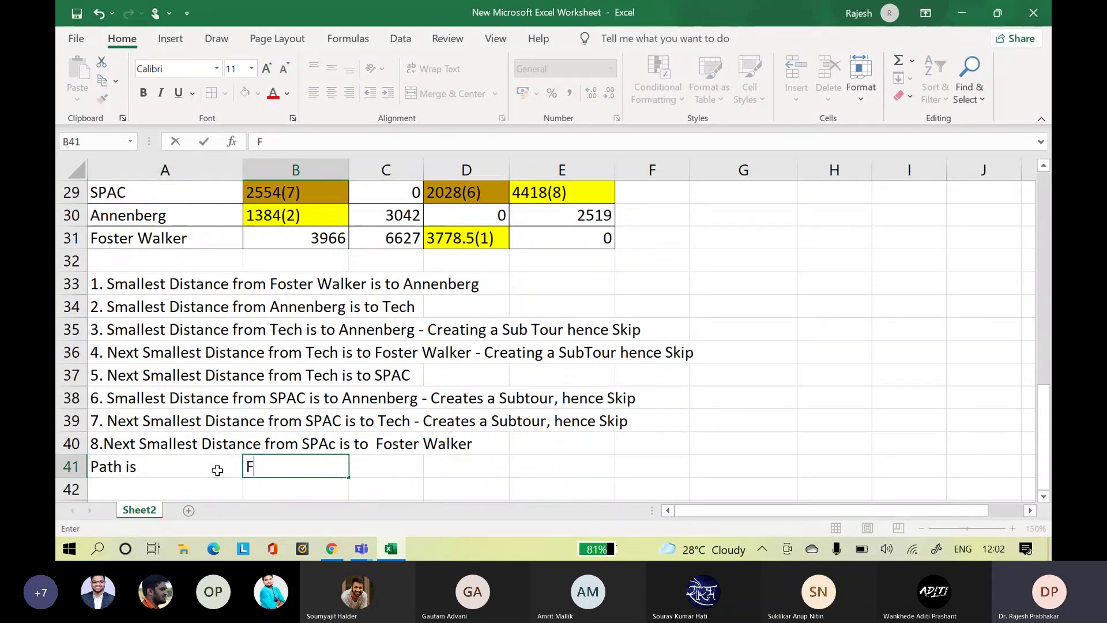
text(osterW)
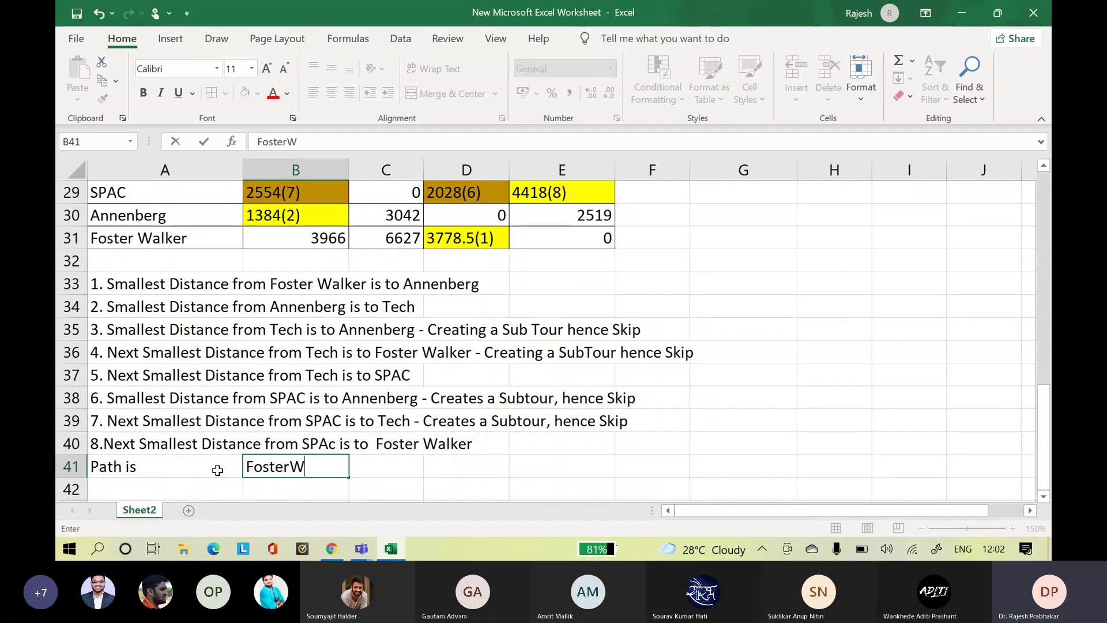
text(alker)
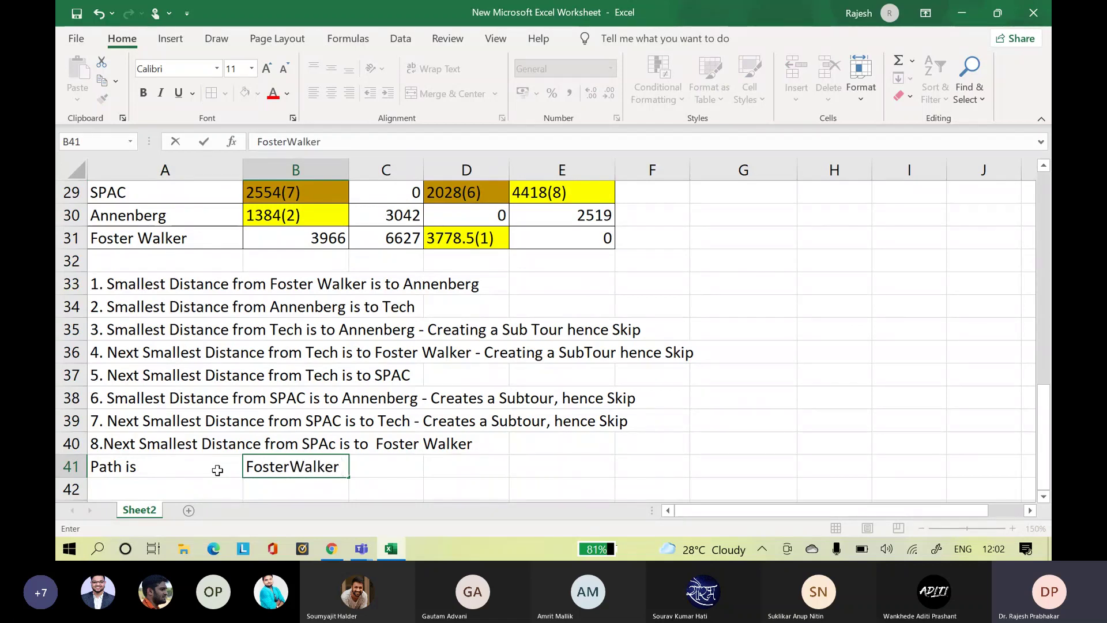
key(Tab)
text(Annenber)
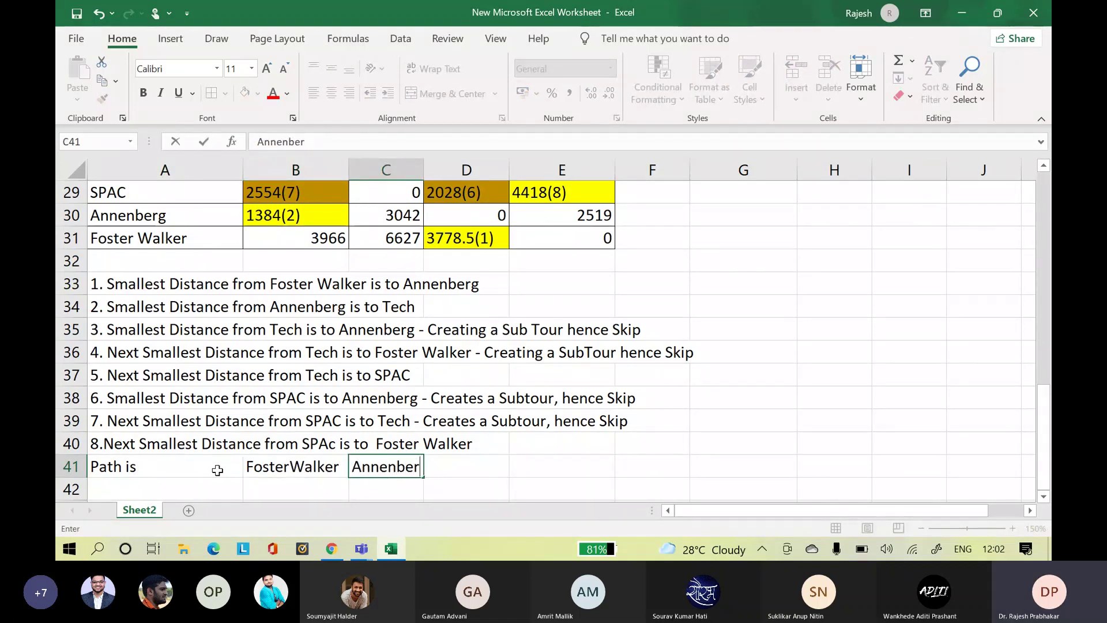
text(g)
- Continue the path in row 41 with Tech in D41, SPAC in E41 and FosterWalker in F41
key(Tab)
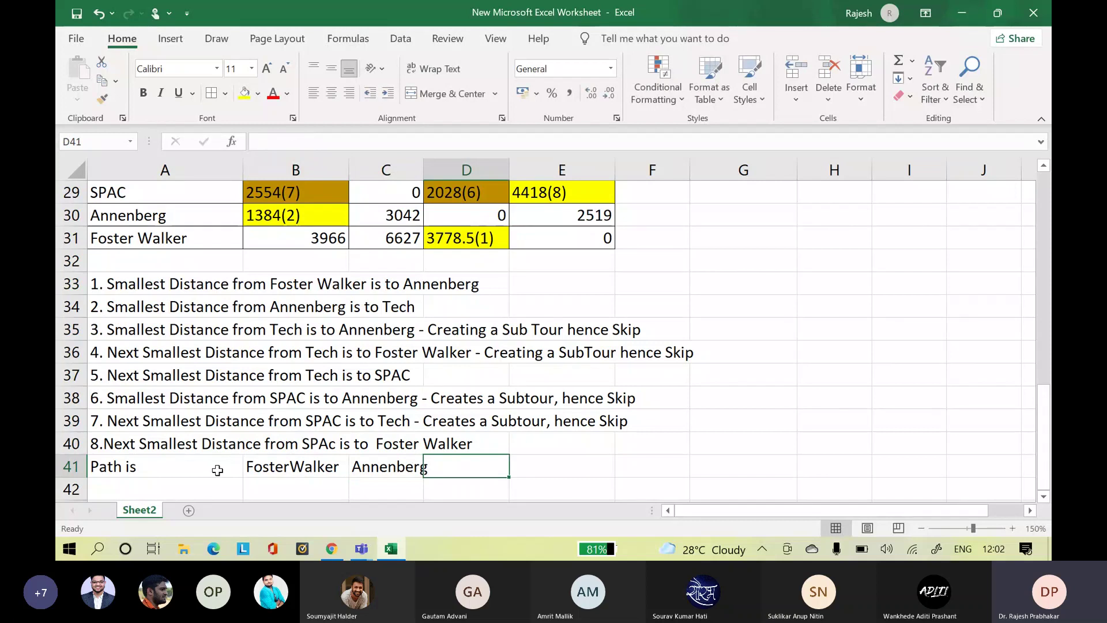
text(Tec)
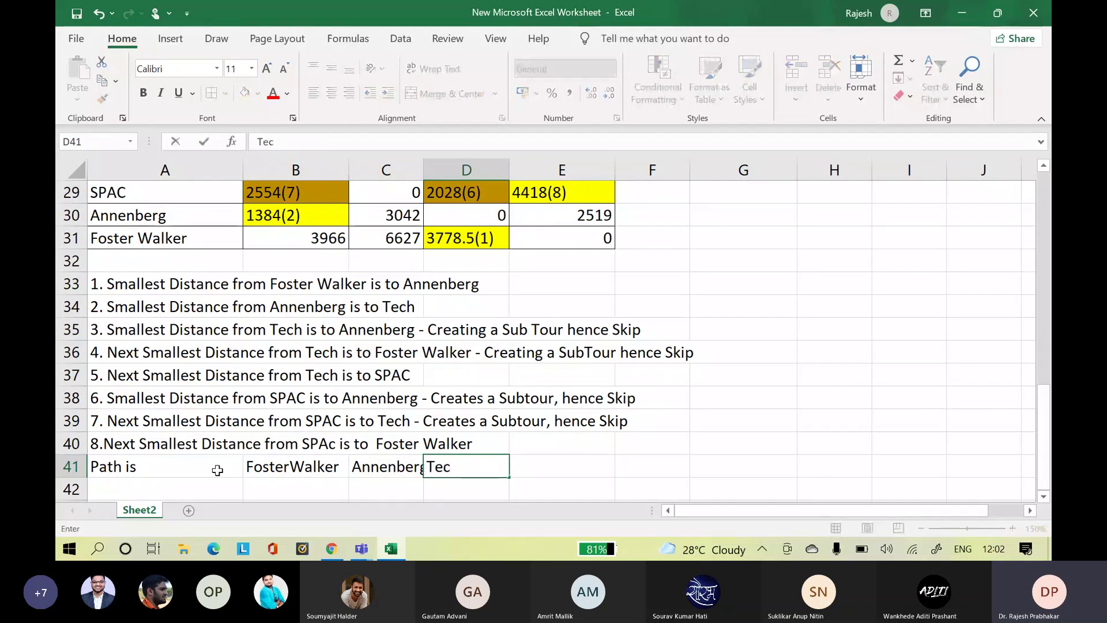
text(h)
key(Tab)
text(S)
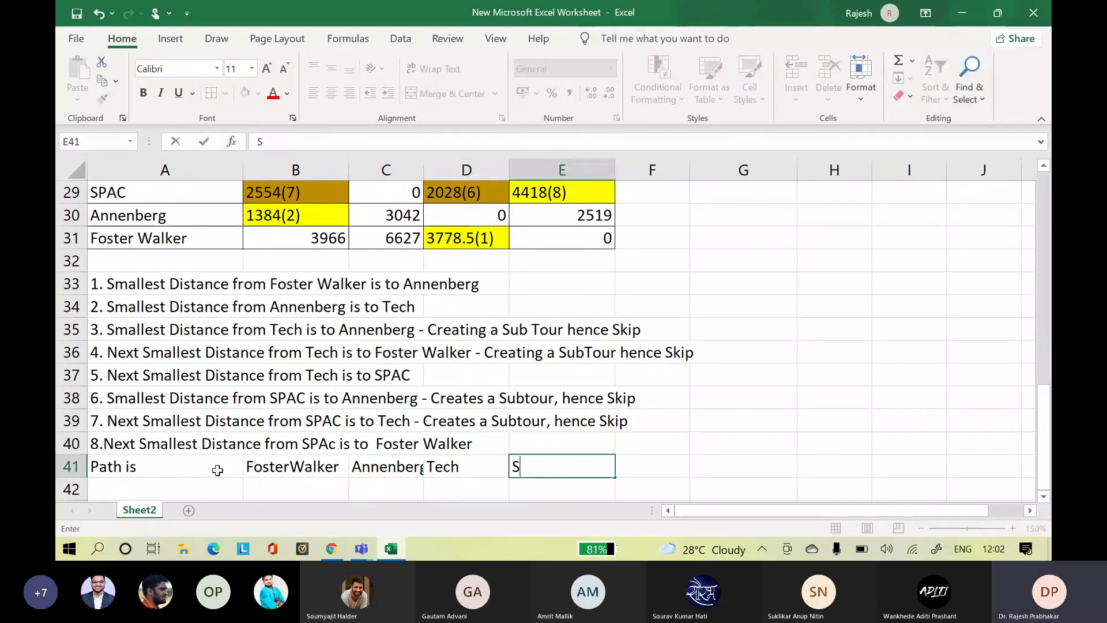
text(PAC)
key(Tab)
text(F)
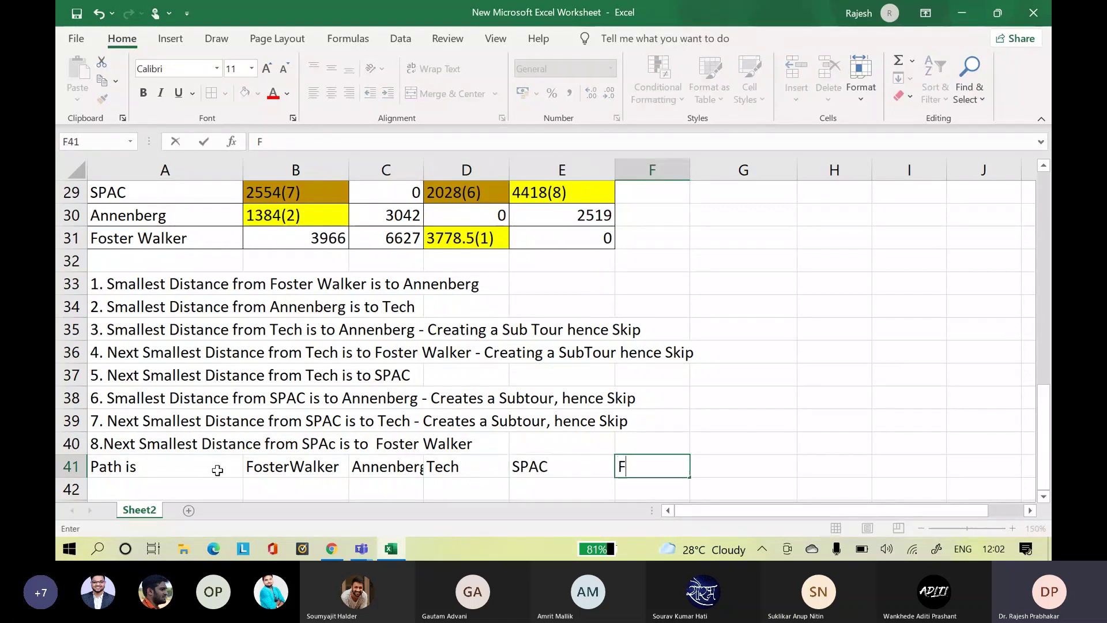
text(osterWalker)
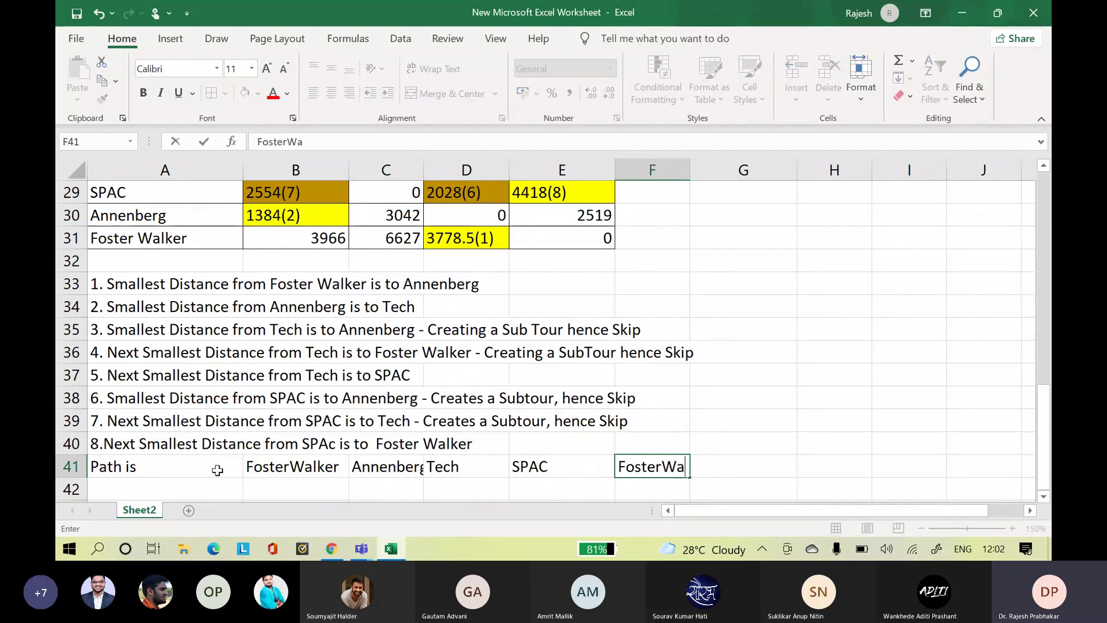
- Enter the first two leg distances below the path, 3778.5 in C42 under Annenberg and 1384 in D42 under Tech
key(Left)
key(Left)
key(Left)
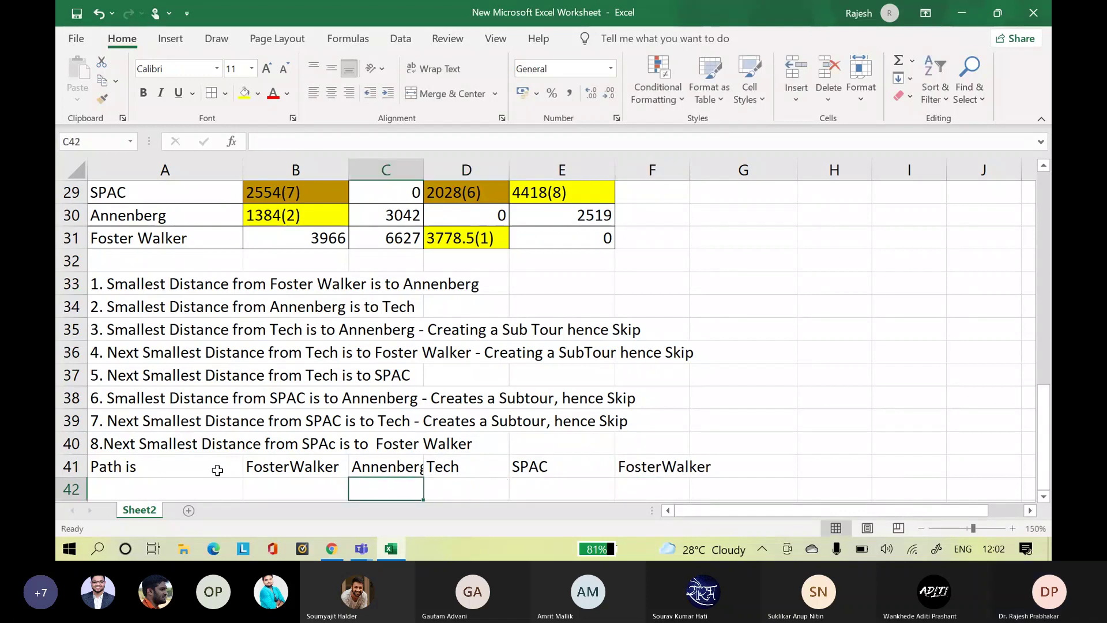
key(Left)
key(Right)
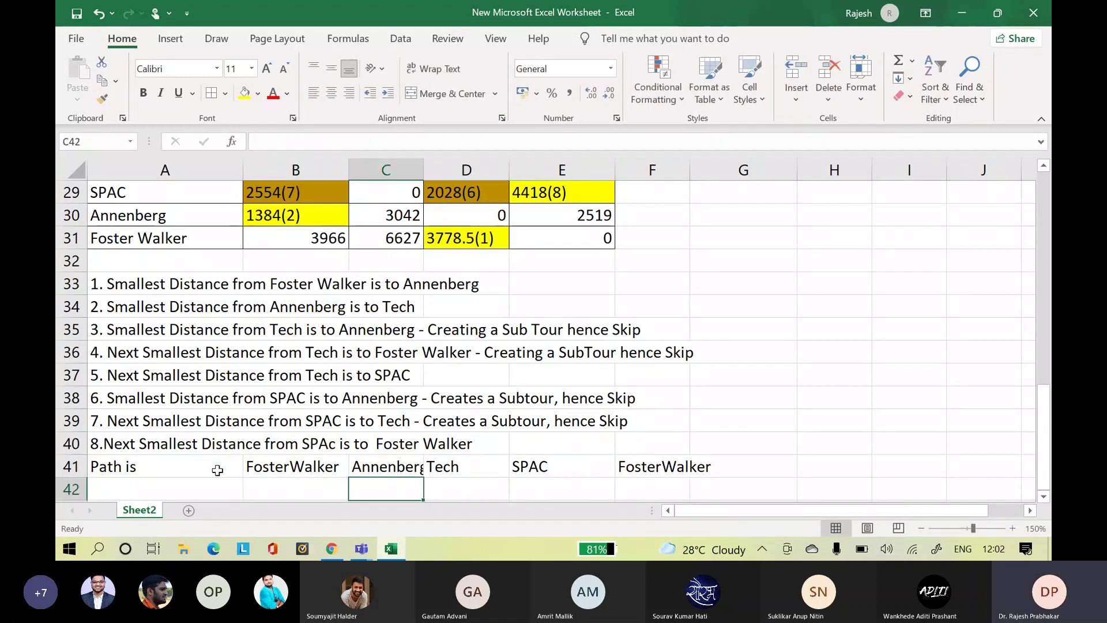
text(377)
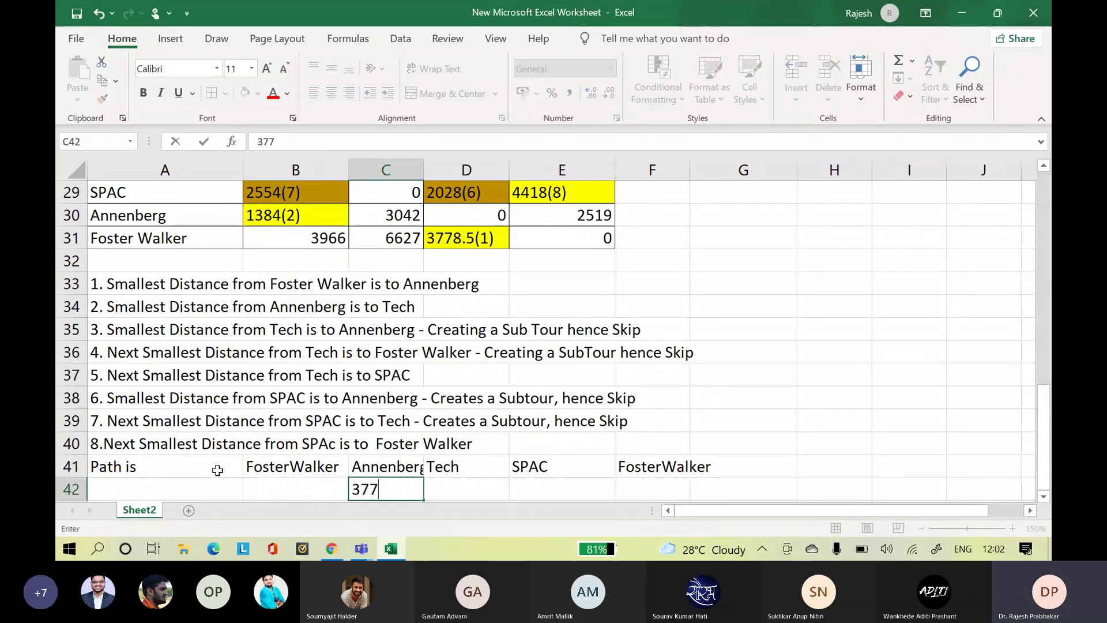
text(8.5)
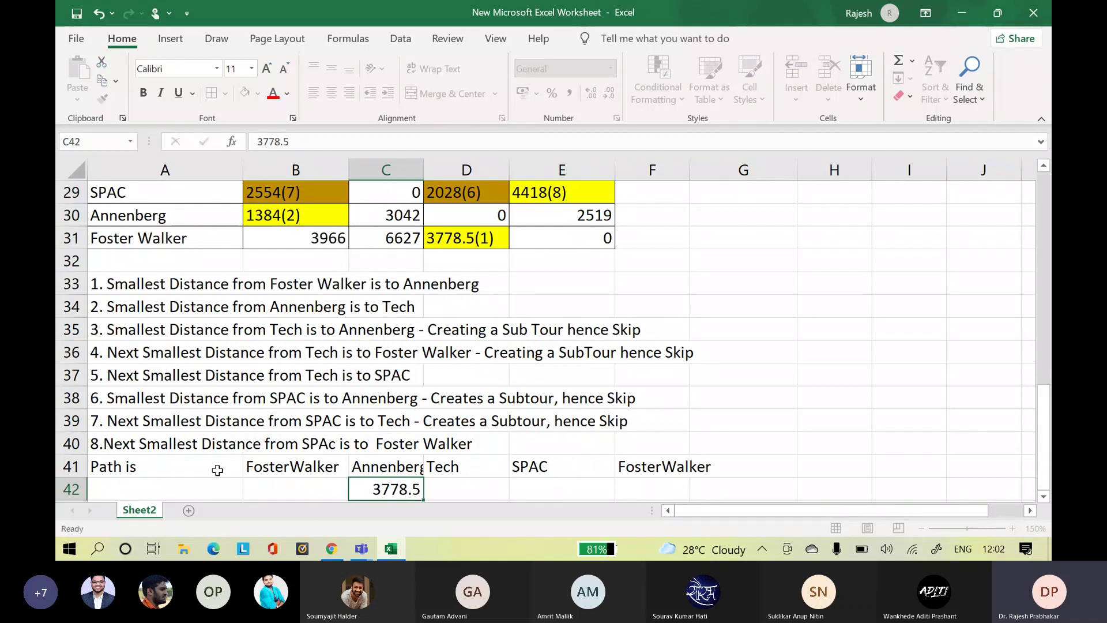
key(Tab)
text(1)
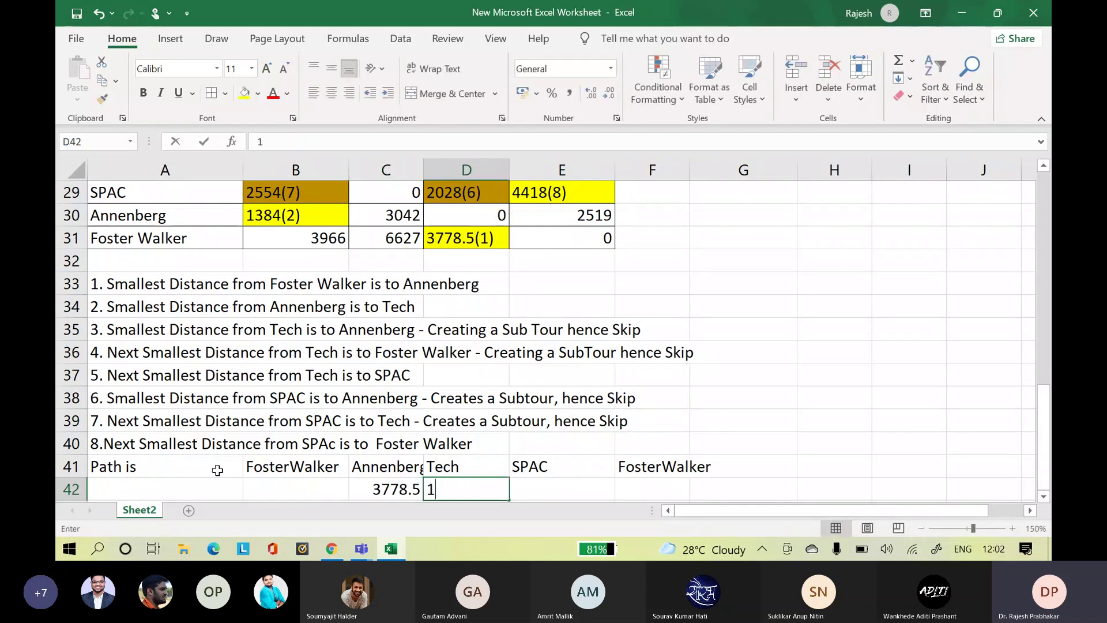
text(238)
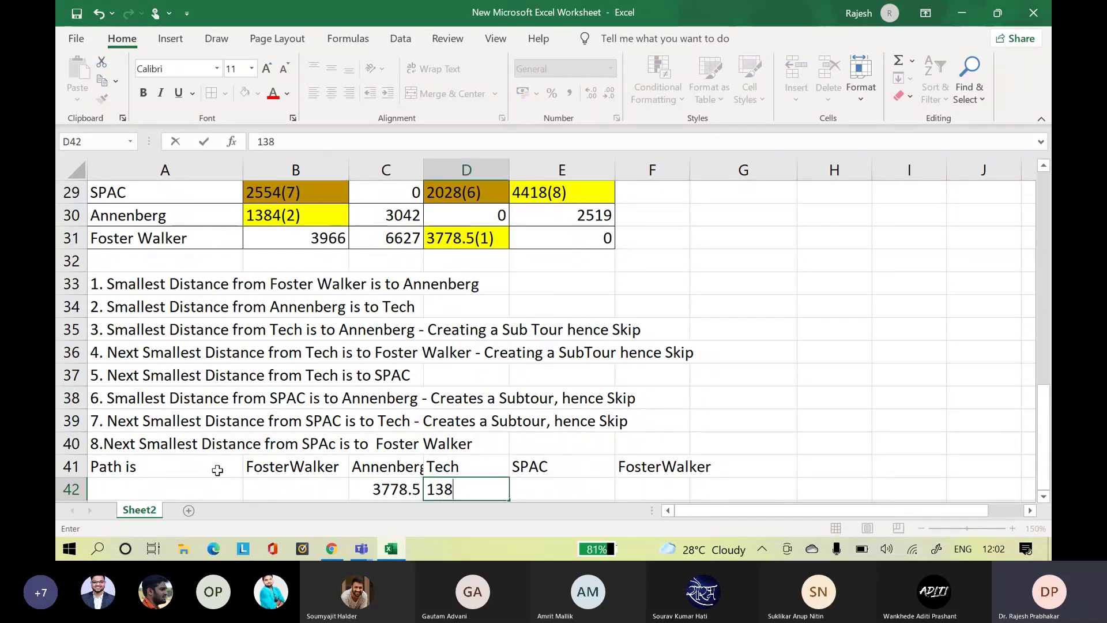
text(4)
- Enter the remaining leg distances, 3831 in E42 under SPAC and 4418 in F42 under the final FosterWalker
key(Tab)
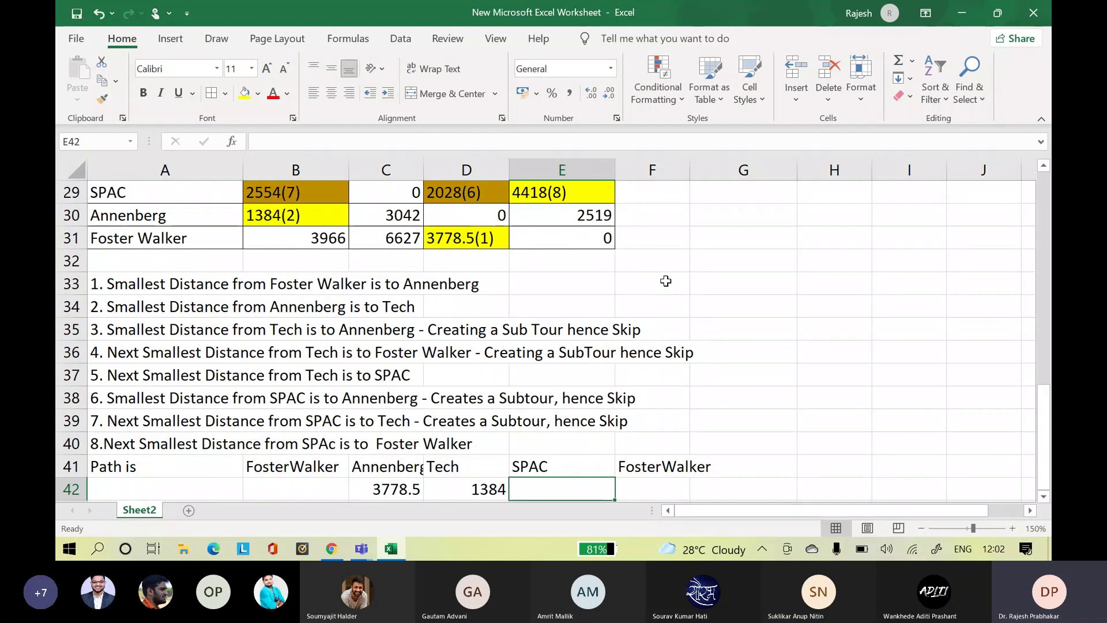
mouse_move(1045, 446)
mouse_down()
mouse_move(1041, 415)
mouse_move(1035, 458)
mouse_up()
text(38)
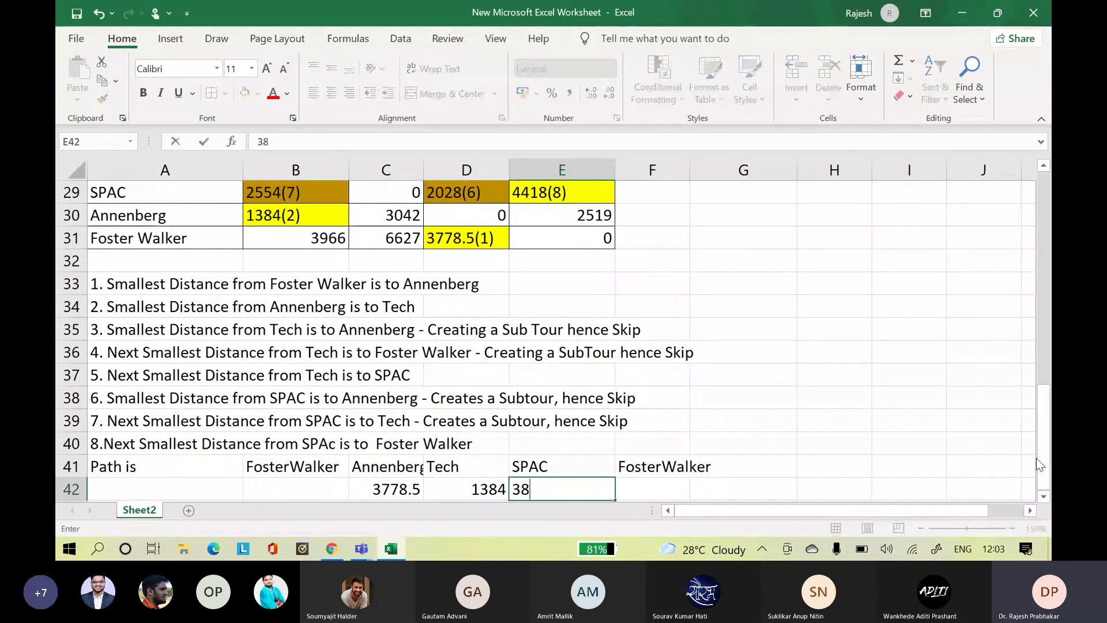
text(31)
key(Tab)
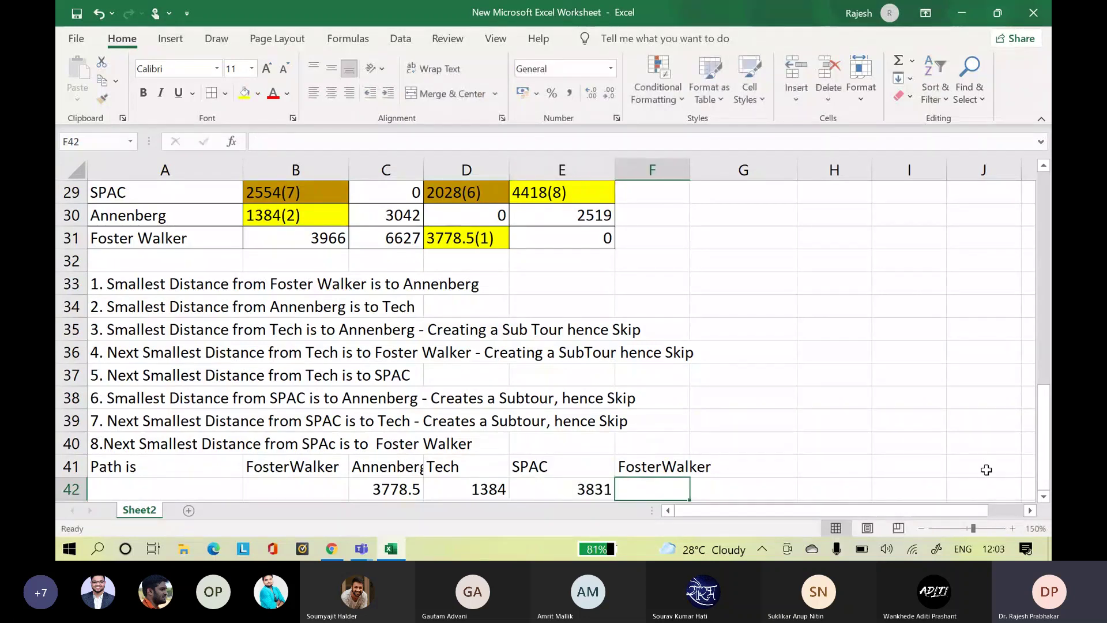
text(441)
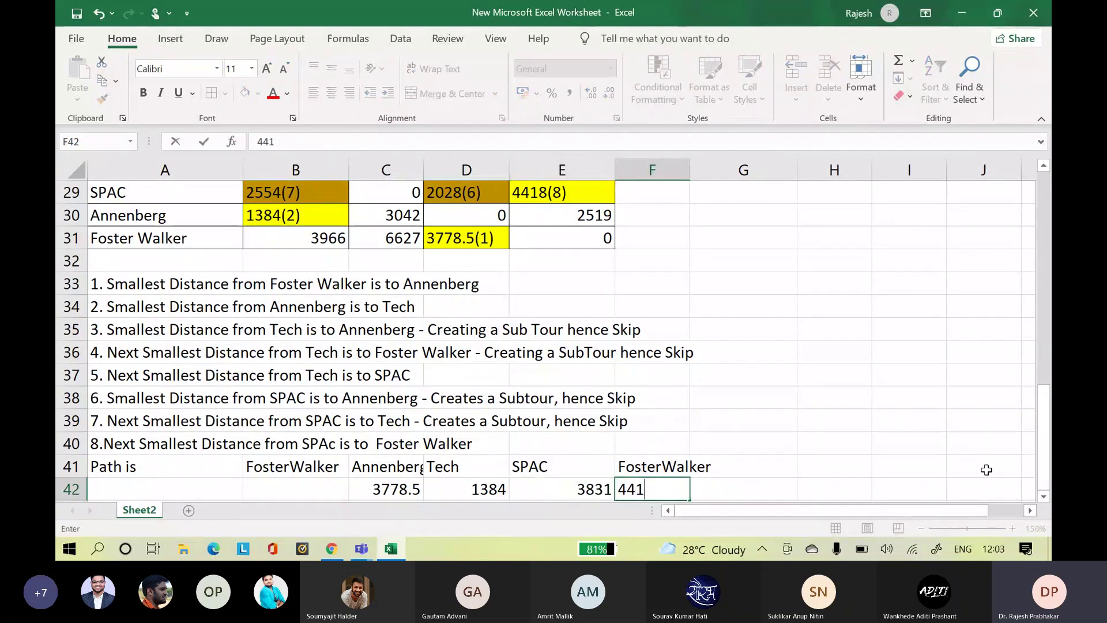
text(8)
click(853, 445)
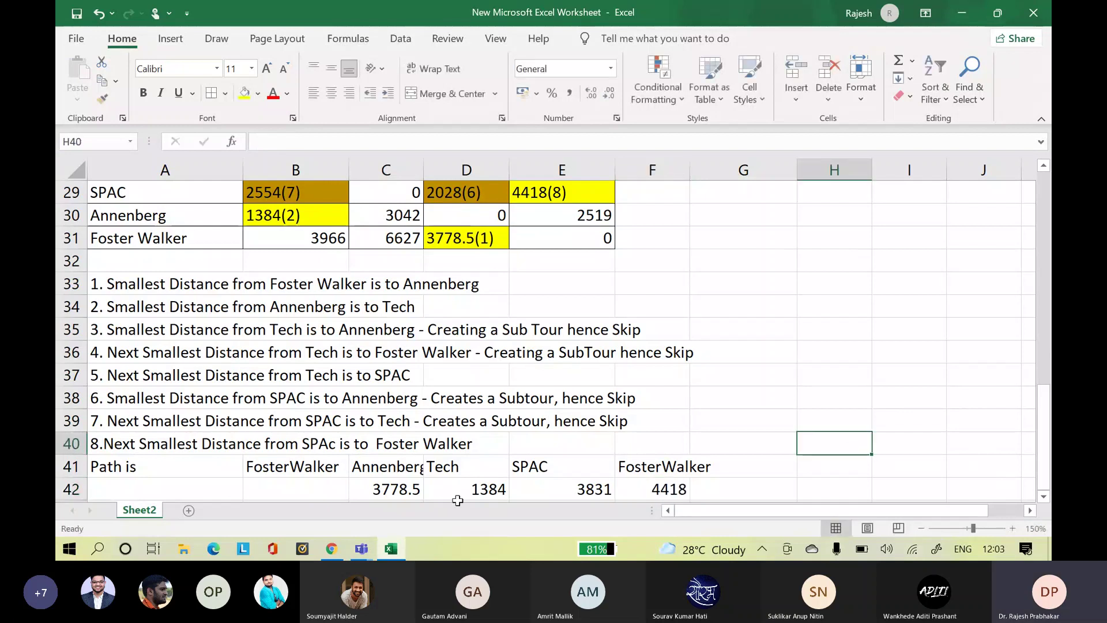
- Add the heading "Total Distance" in G41, beside the final stop of the path
click(765, 472)
text(Total)
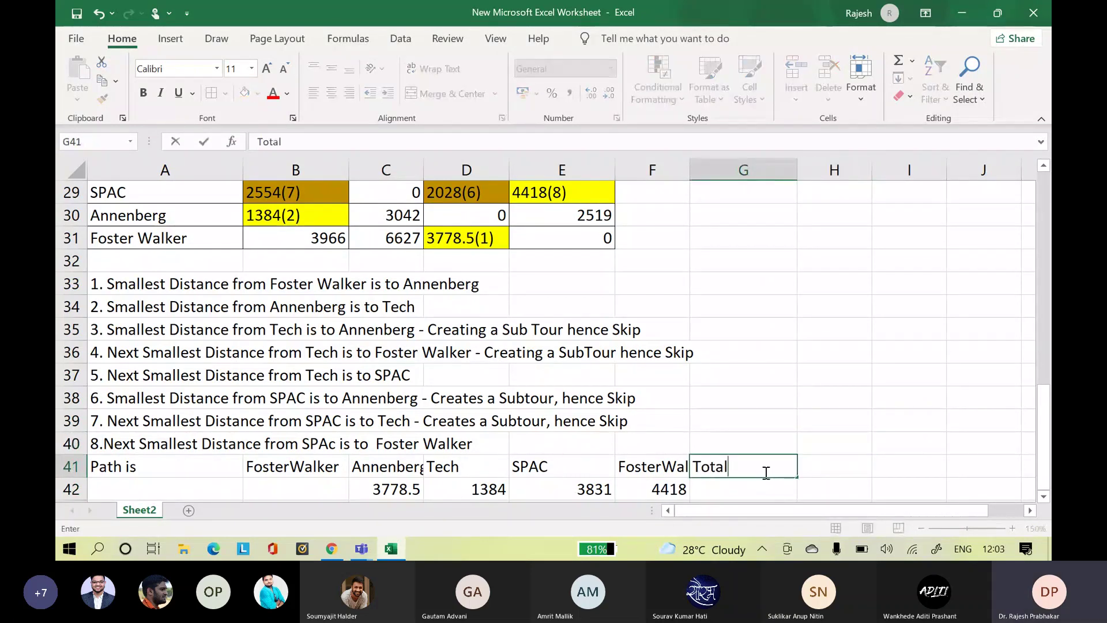
text( Ditance)
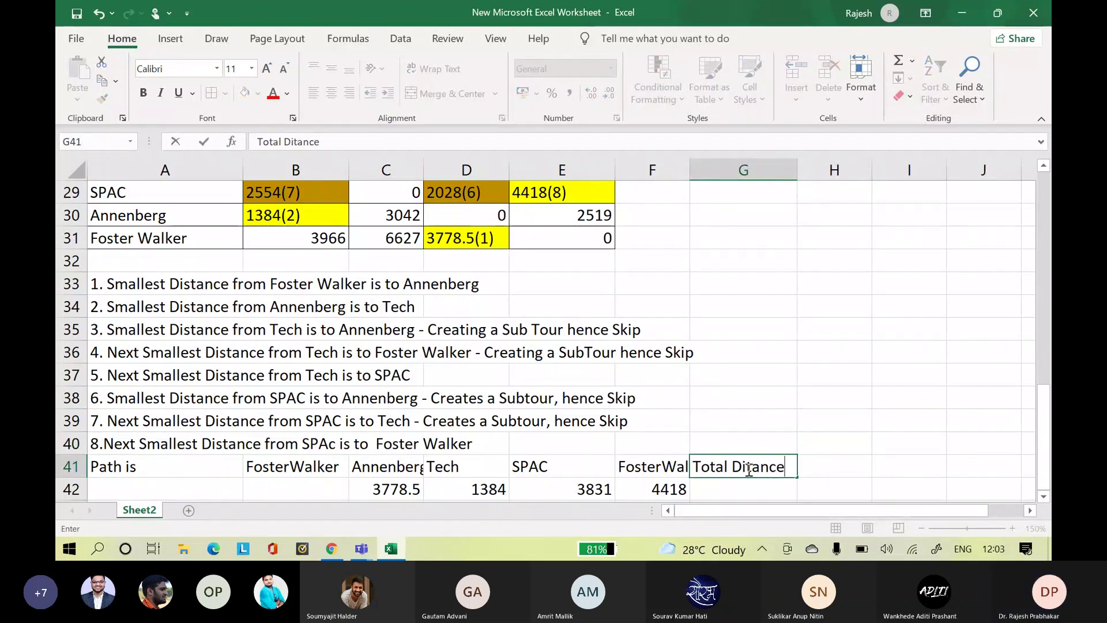
click(739, 468)
text(s)
click(743, 496)
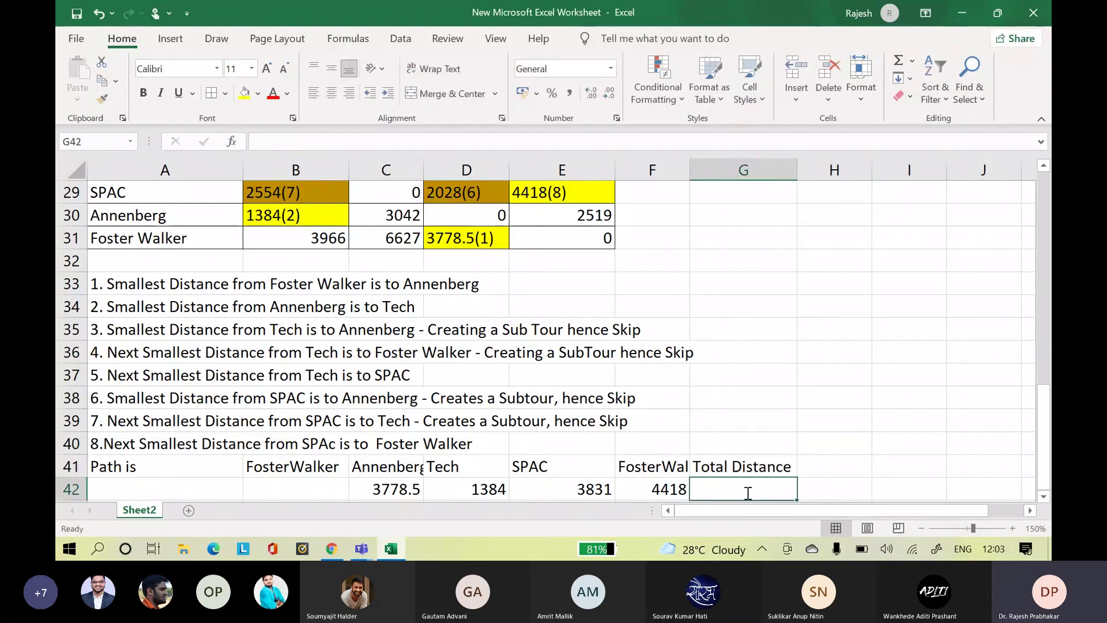
- Calculate the path's total distance in G42 by summing the leg distances in C42:F42
text(=sum()
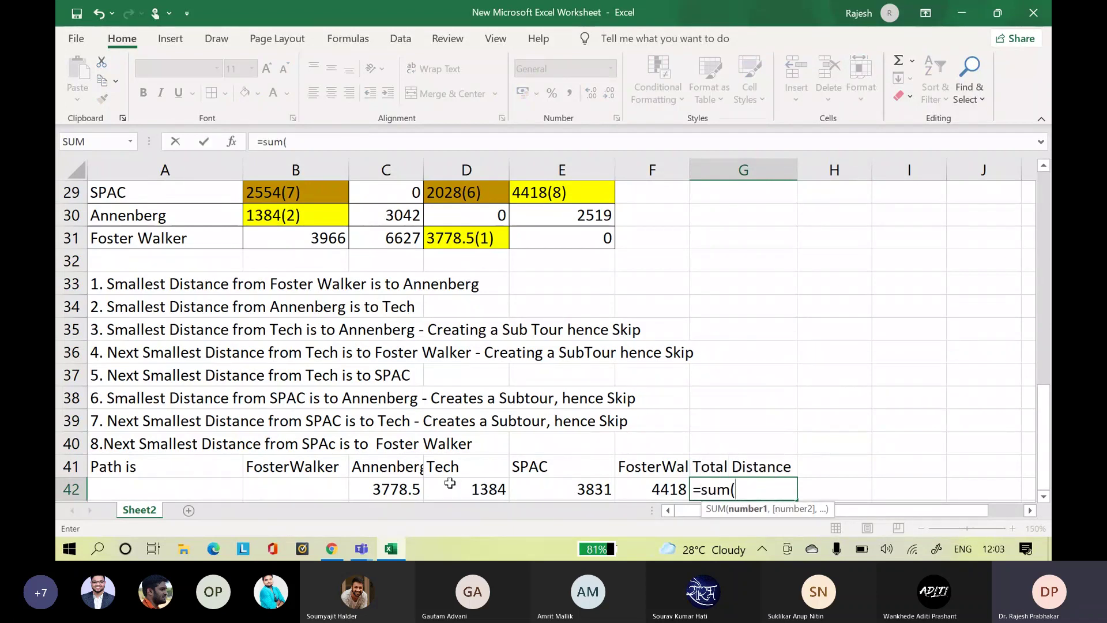
click(402, 491)
key(shift+Right)
key(shift+Right)
key(shift+Right)
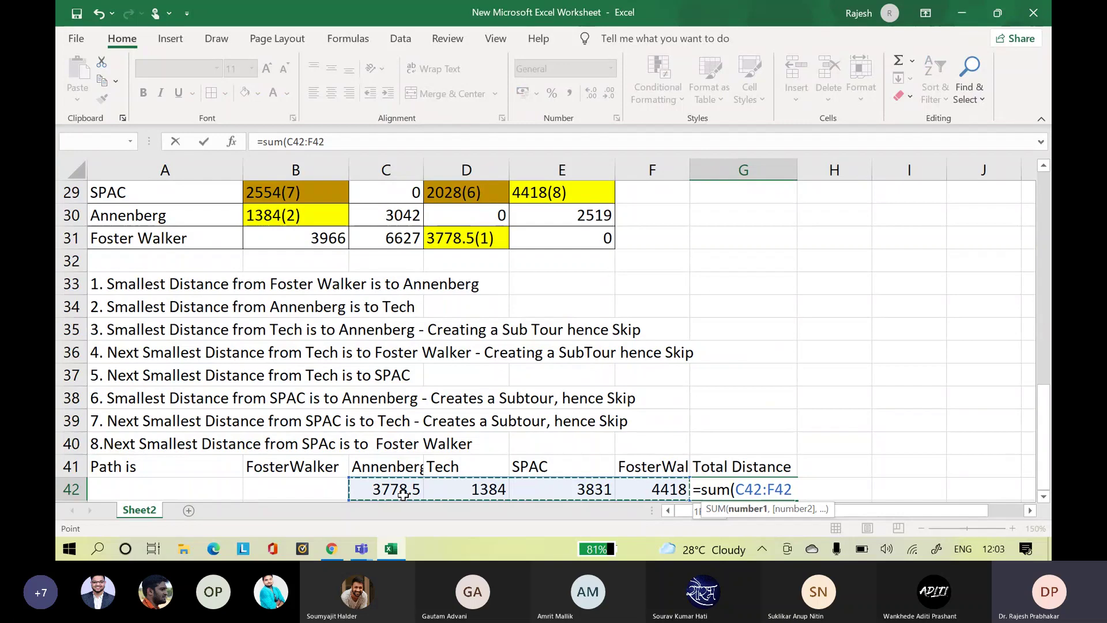
key(Return)
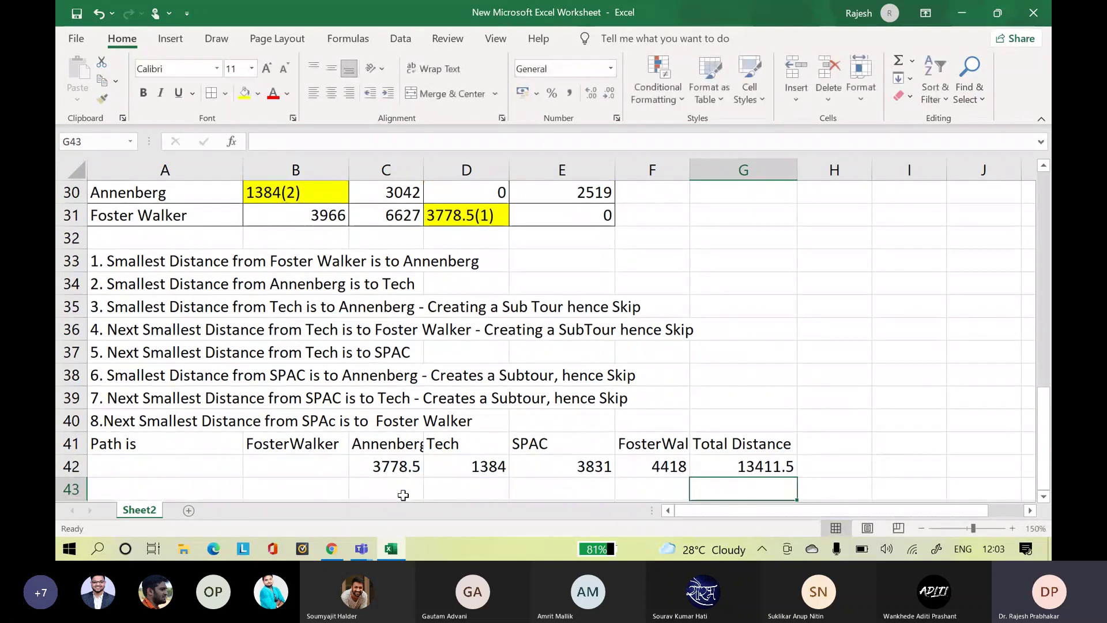
- Add the heading "Miles" in H41, beside the Total Distance heading
click(833, 465)
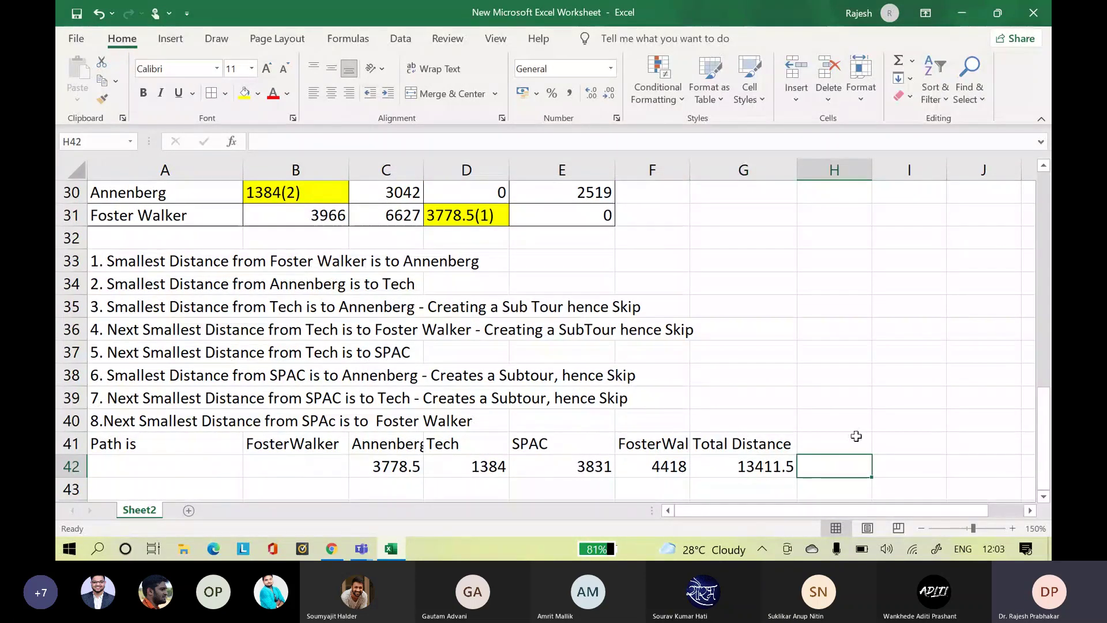
click(853, 438)
text(Mile)
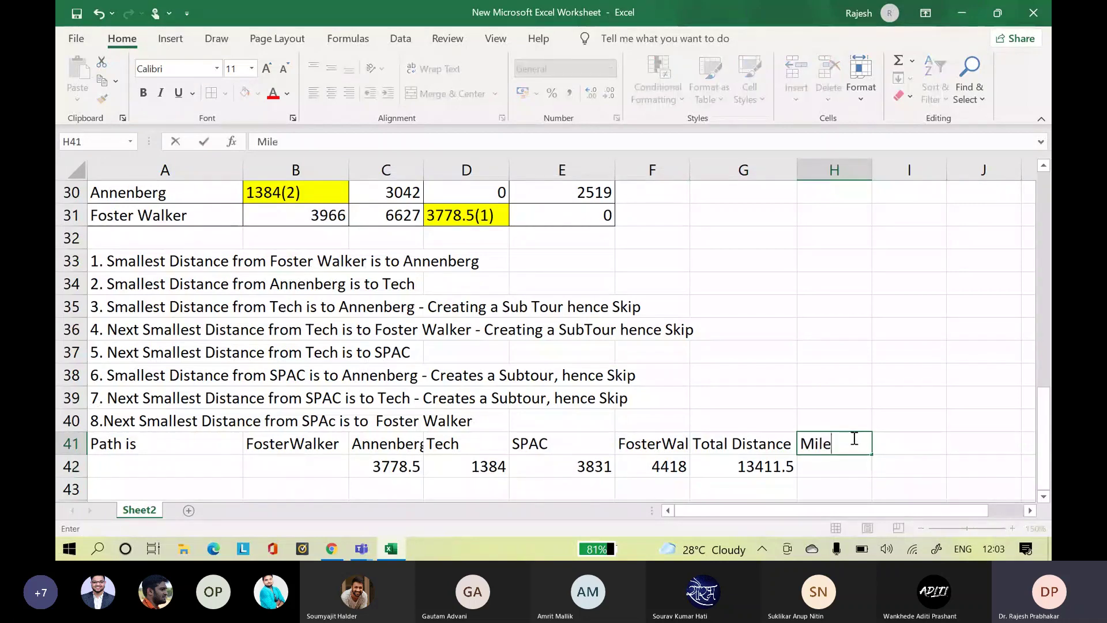
text(s)
key(Return)
- Convert the total distance in G42 from feet to miles in H42 with =CONVERT(G42,"ft","mi")
text(=conv)
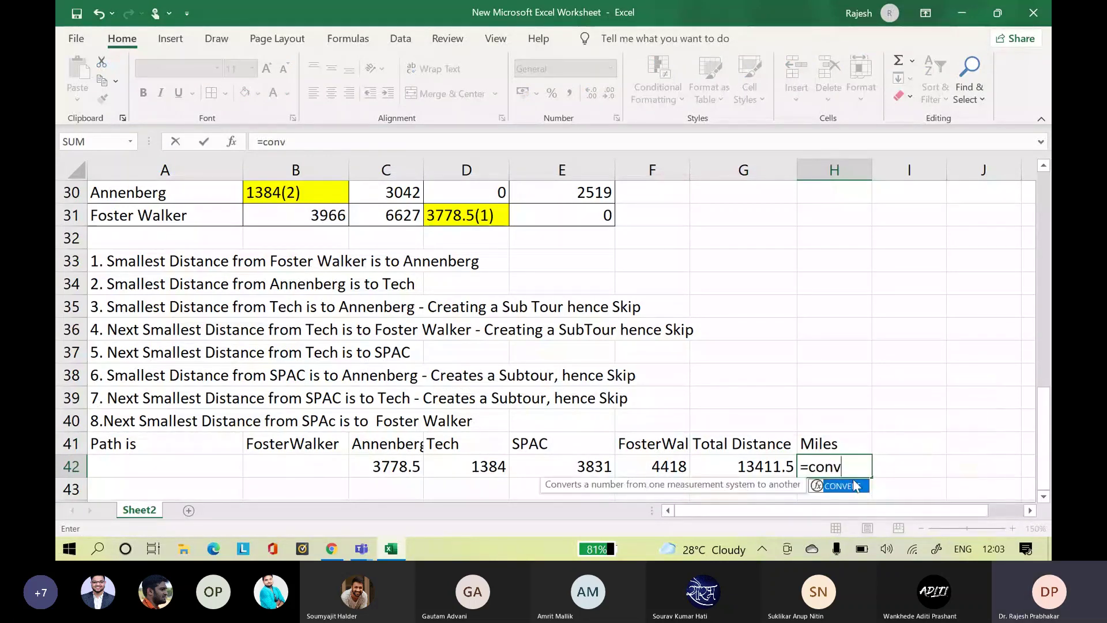
key(Tab)
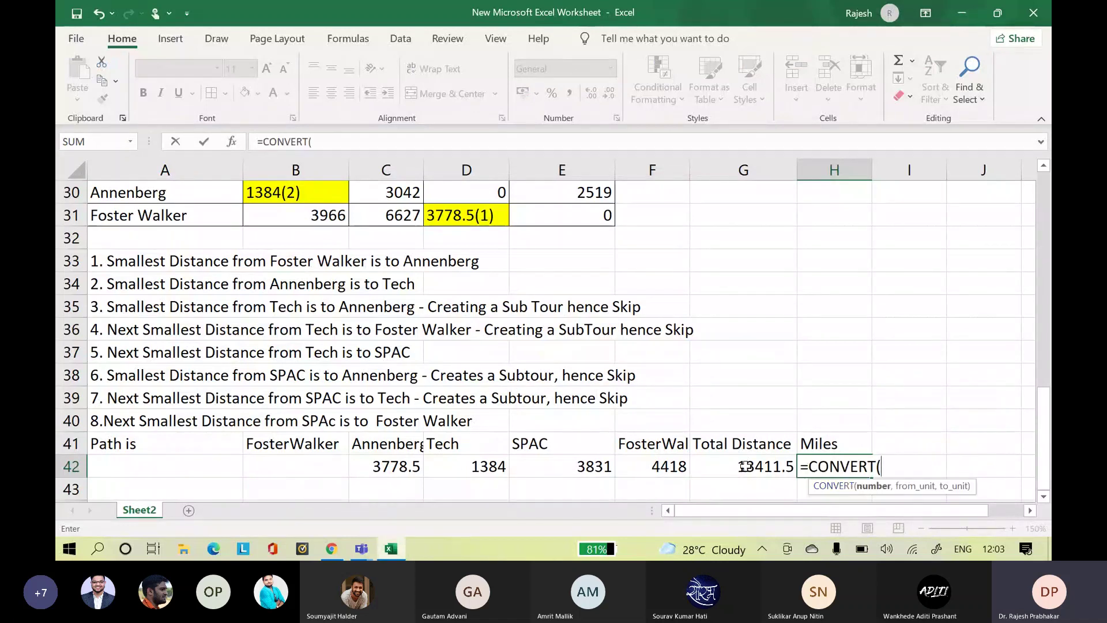
click(743, 464)
text(,")
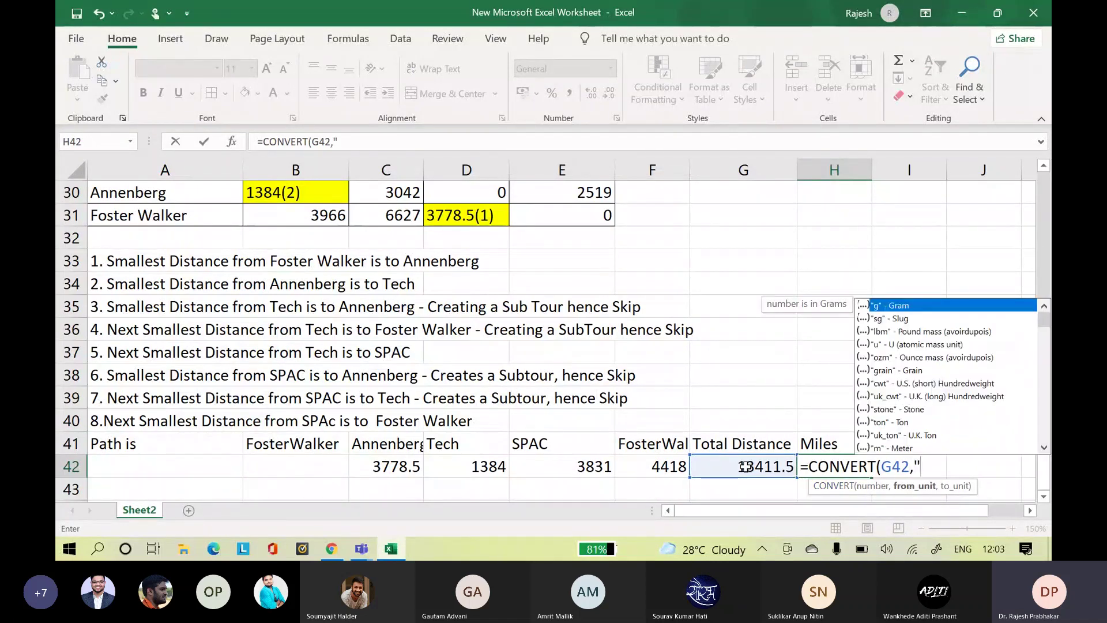
text(ft",")
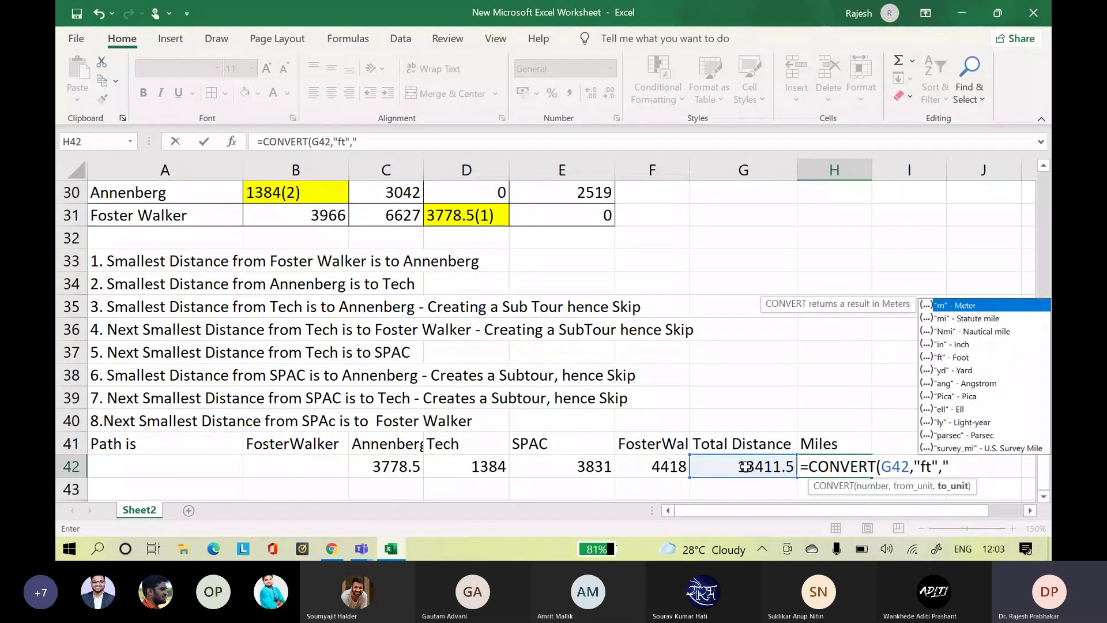
text(mi")
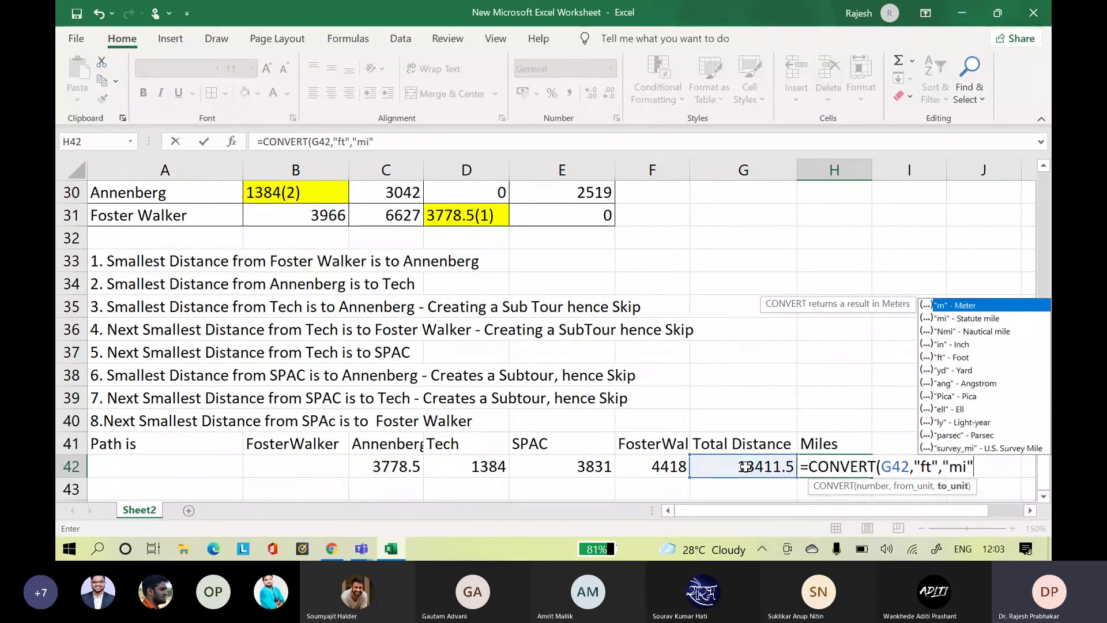
key(Return)
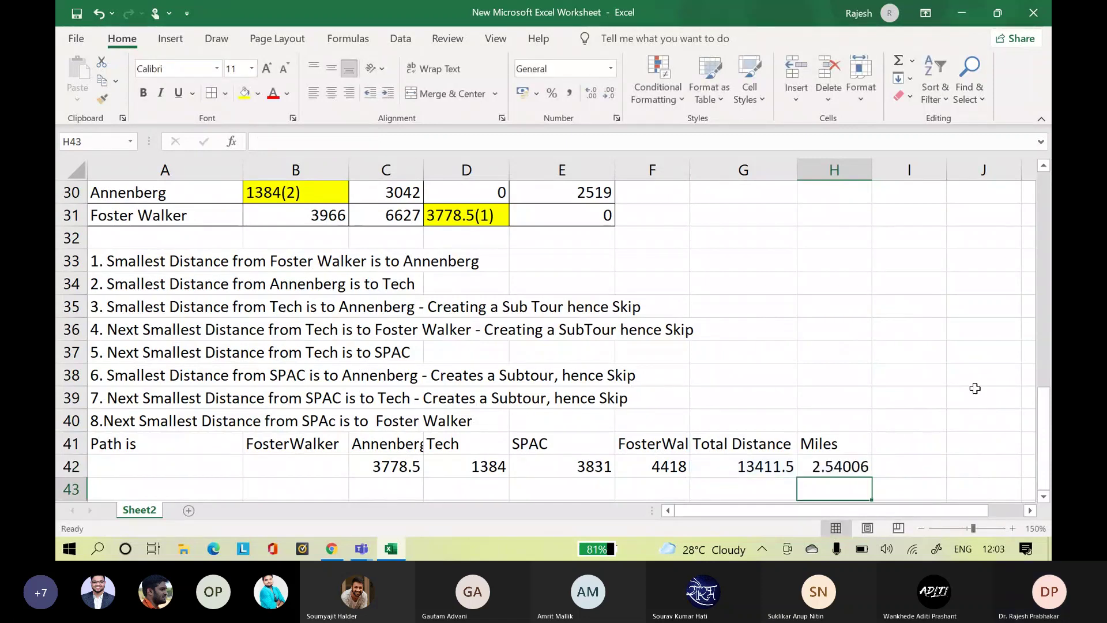
- Review the miles formula in H42, the original distance table and enumerated paths, and the nearest-neighbour steps and resulting path
click(836, 460)
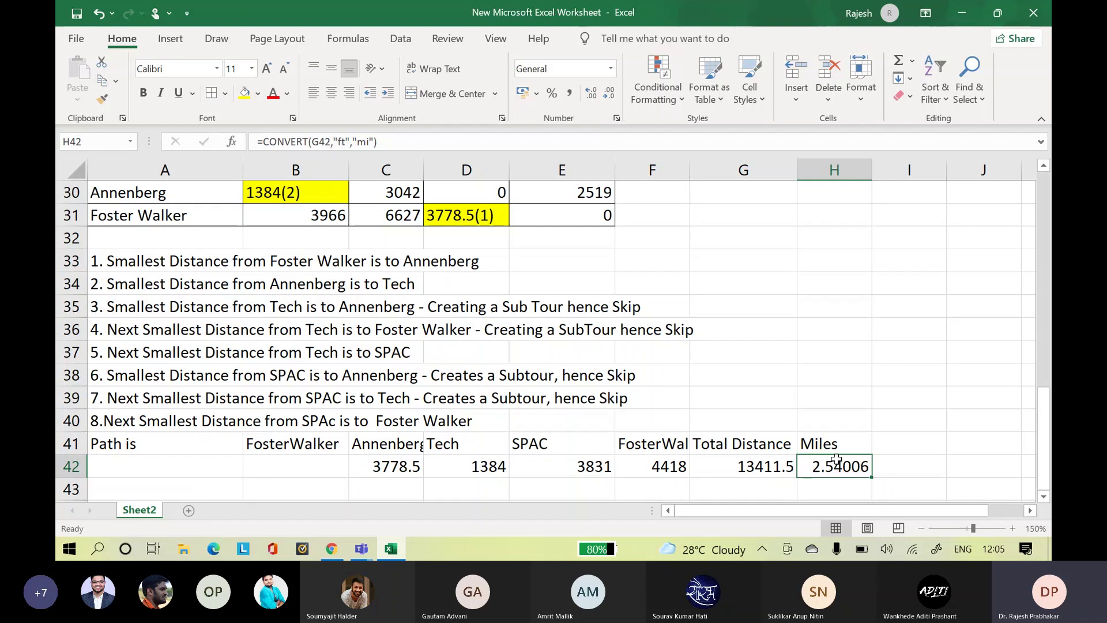
key(Up)
key(Up)
key(Up)
key(Up)
key(Up)
key(Up)
key(Up)
key(Up)
key(Up)
key(Up)
key(Up)
key(Up)
key(Up)
key(Up)
key(Up)
key(Up)
key(Up)
key(Up)
key(Up)
key(Up)
key(ctrl+Up)
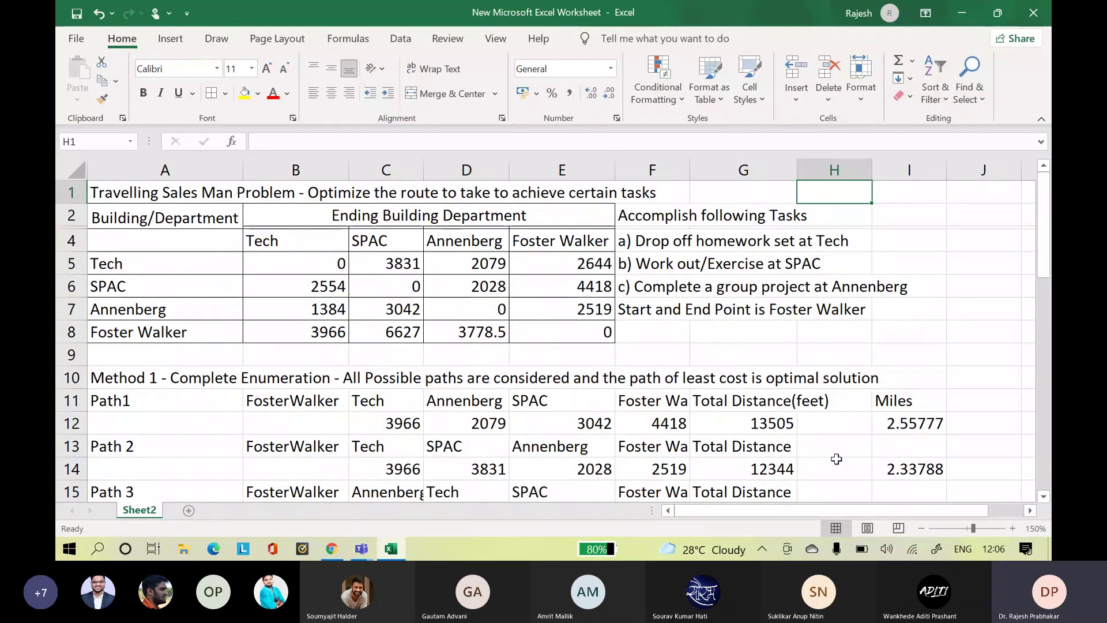
key(Down)
key(Down)
key(Down)
key(Down)
key(Down)
key(Down)
key(Down)
key(Down)
key(Down)
key(Down)
key(Down)
key(Down)
key(Down)
key(Down)
key(Down)
key(Down)
key(Down)
key(Down)
key(Down)
key(Down)
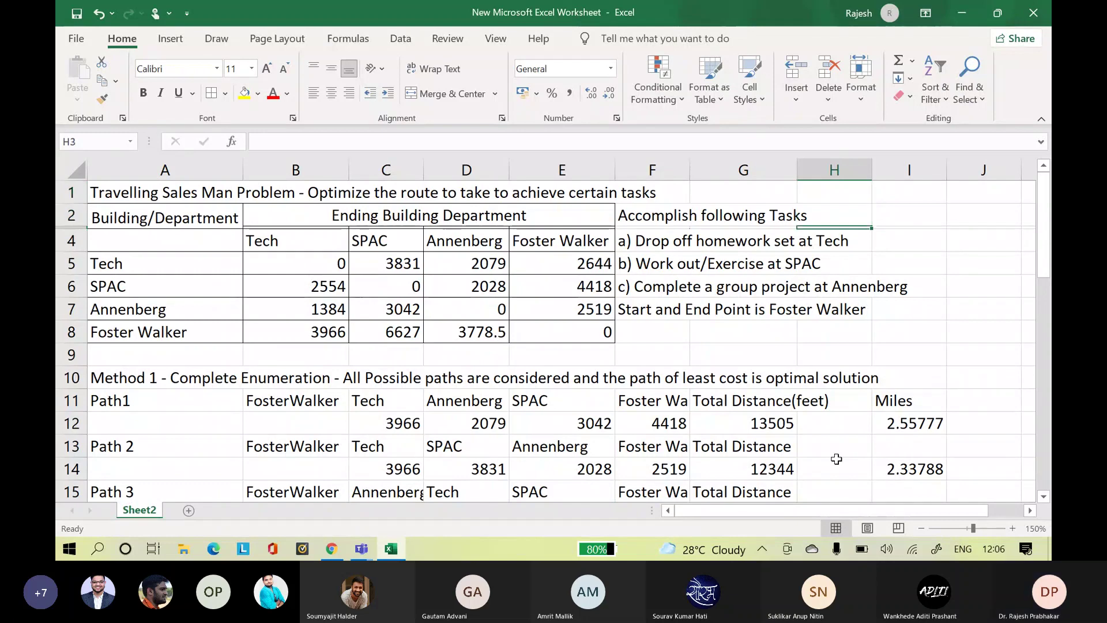
key(Down)
key(Down)
key(Down)
key(Down)
key(Down)
key(Down)
key(Down)
key(Down)
key(Down)
key(Down)
key(Down)
key(Down)
key(Down)
key(Down)
key(Down)
key(Down)
key(Down)
key(Down)
key(Down)
key(Down)
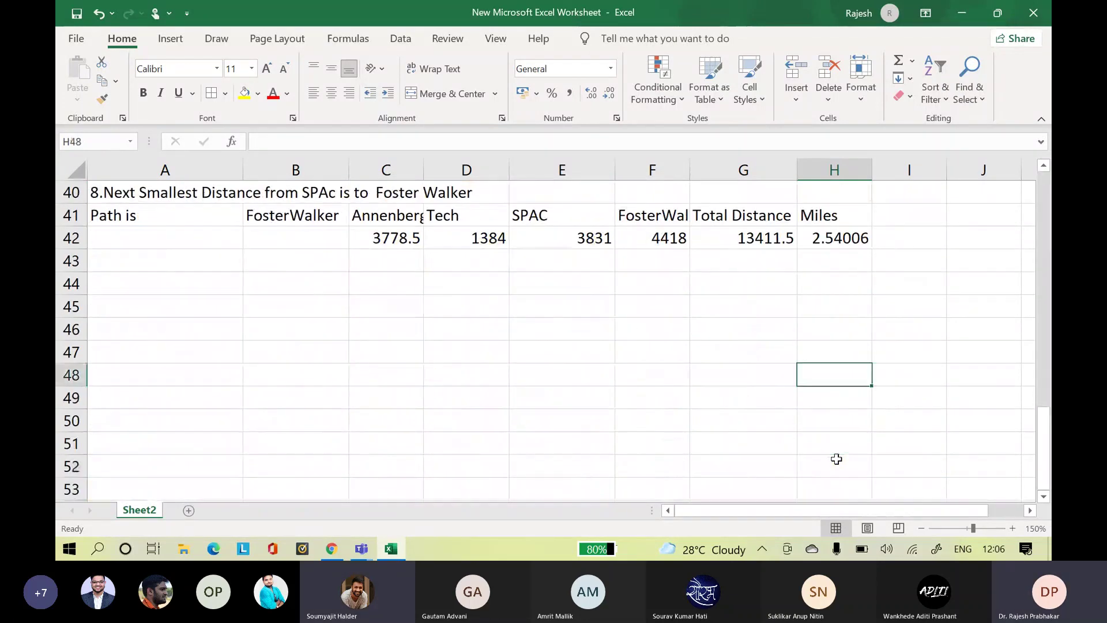
key(Up)
key(Up)
key(Up)
key(Up)
key(Up)
key(Up)
key(Up)
key(Up)
key(Up)
key(Up)
key(Up)
key(Up)
key(Up)
key(Up)
key(Up)
key(Up)
key(Up)
key(Up)
key(Down)
key(Down)
key(Down)
key(Down)
key(Down)
key(Down)
key(Down)
key(Down)
key(Down)
key(Down)
key(Down)
key(Down)
key(Down)
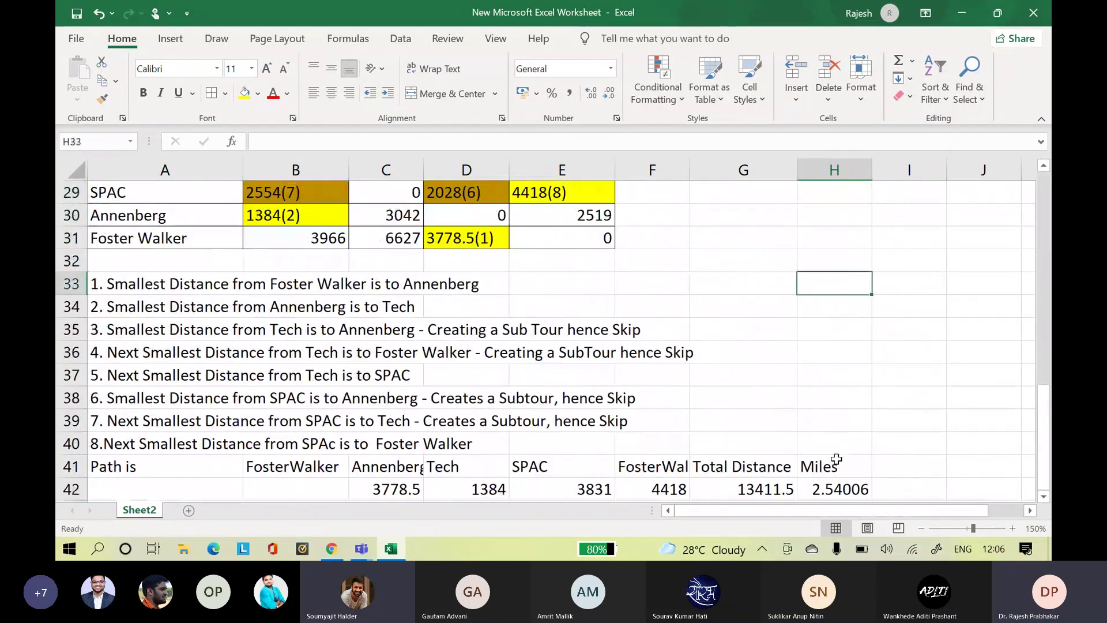
key(Down)
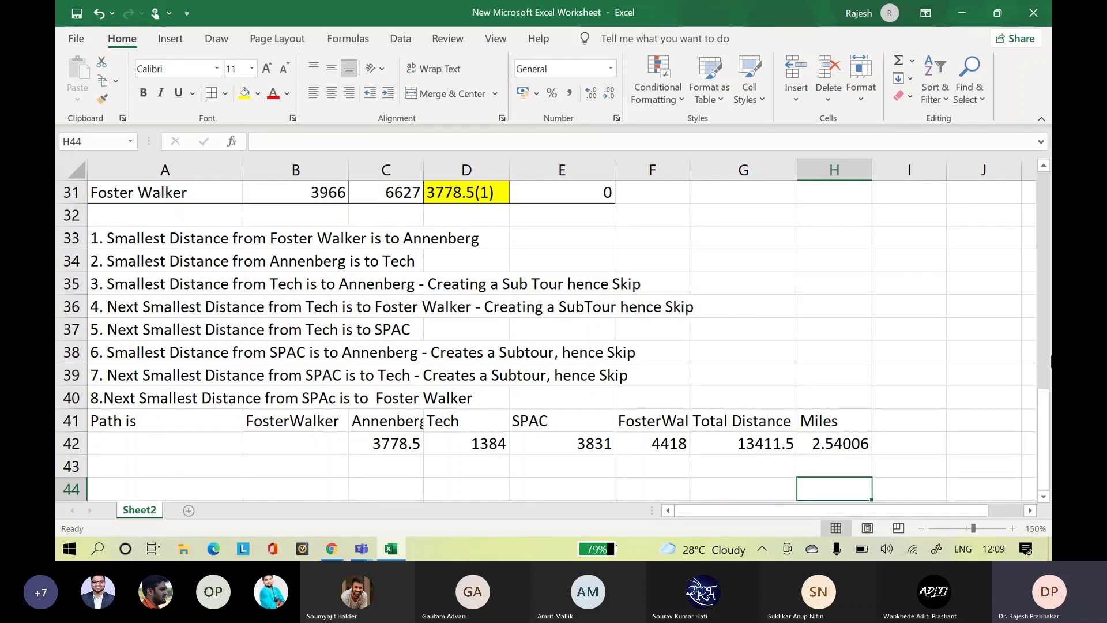
- Copy the original distance table from A2:E8 and paste it below the nearest-neighbour result, starting at A44
drag(1046, 398, 1047, 219)
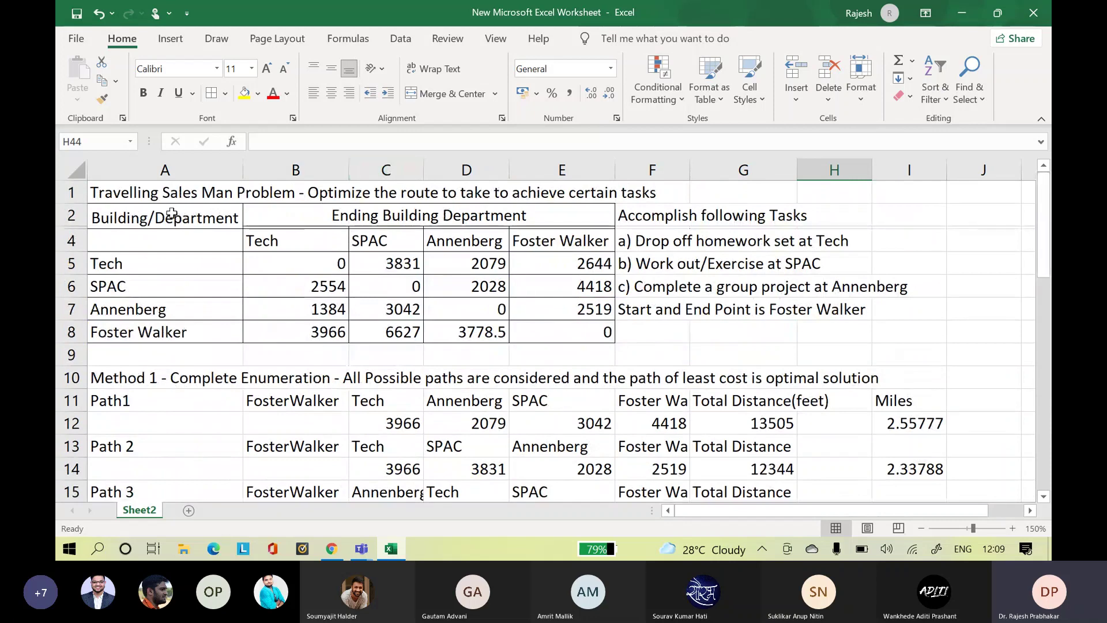
drag(167, 216, 544, 332)
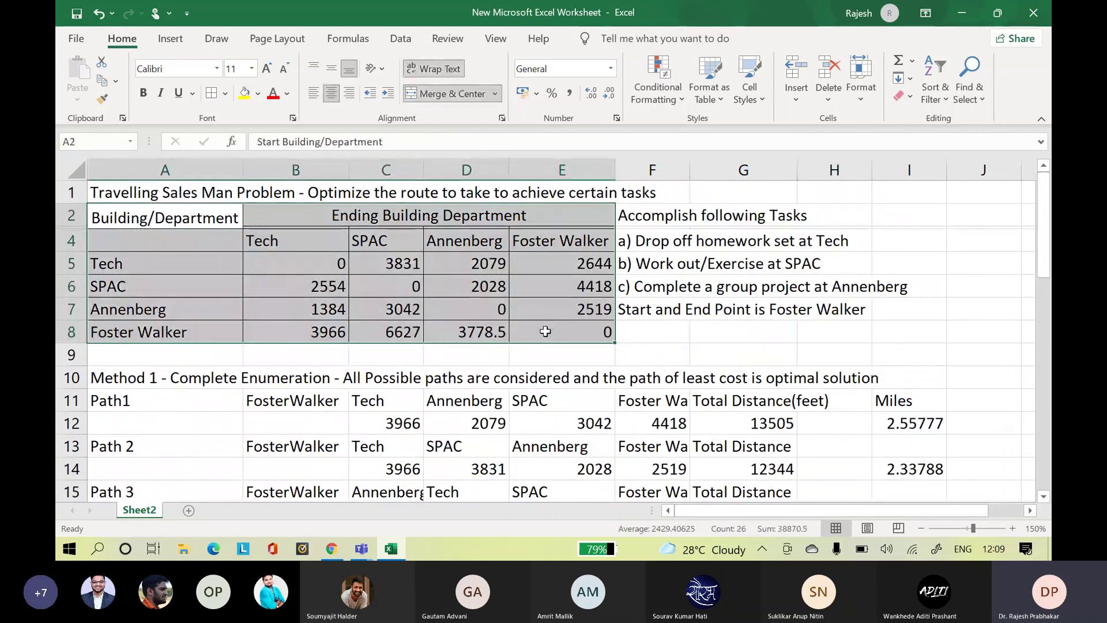
key(ctrl+c)
drag(1050, 285, 1050, 380)
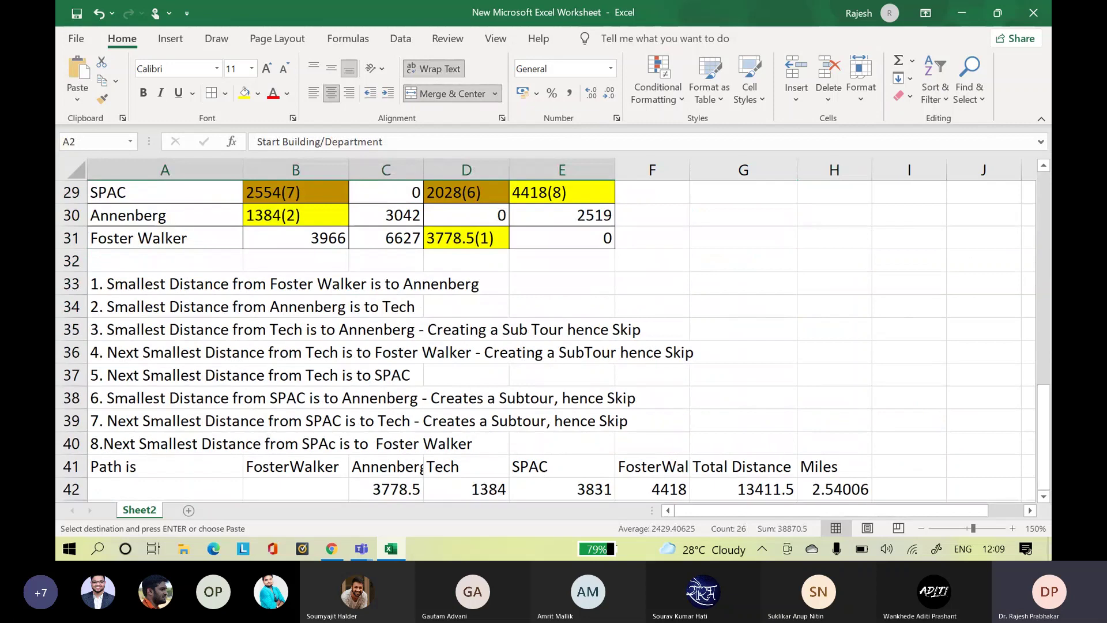
click(1043, 497)
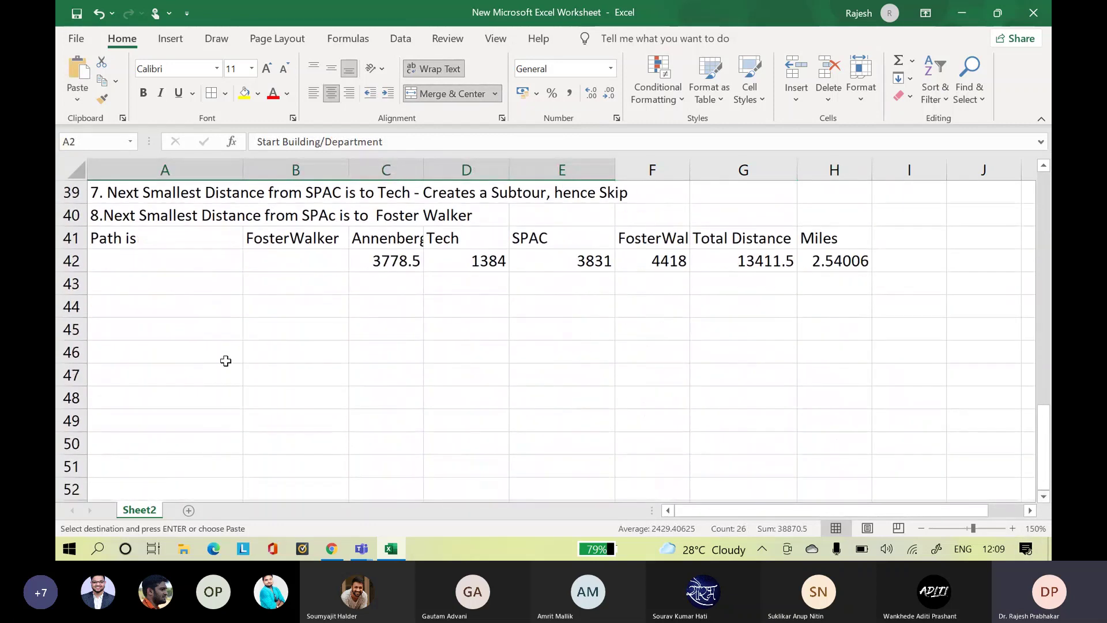
click(167, 299)
key(ctrl+v)
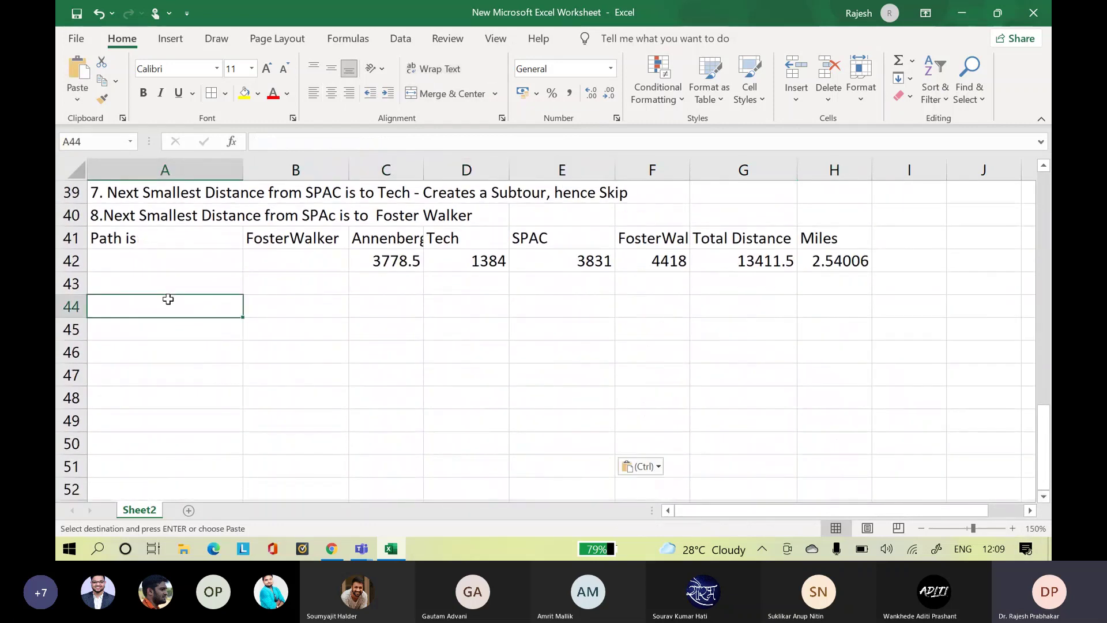
- Enter the heading "Method 3 - Greedy Method" in A51, directly below the copied distance table
click(154, 465)
text(Metho)
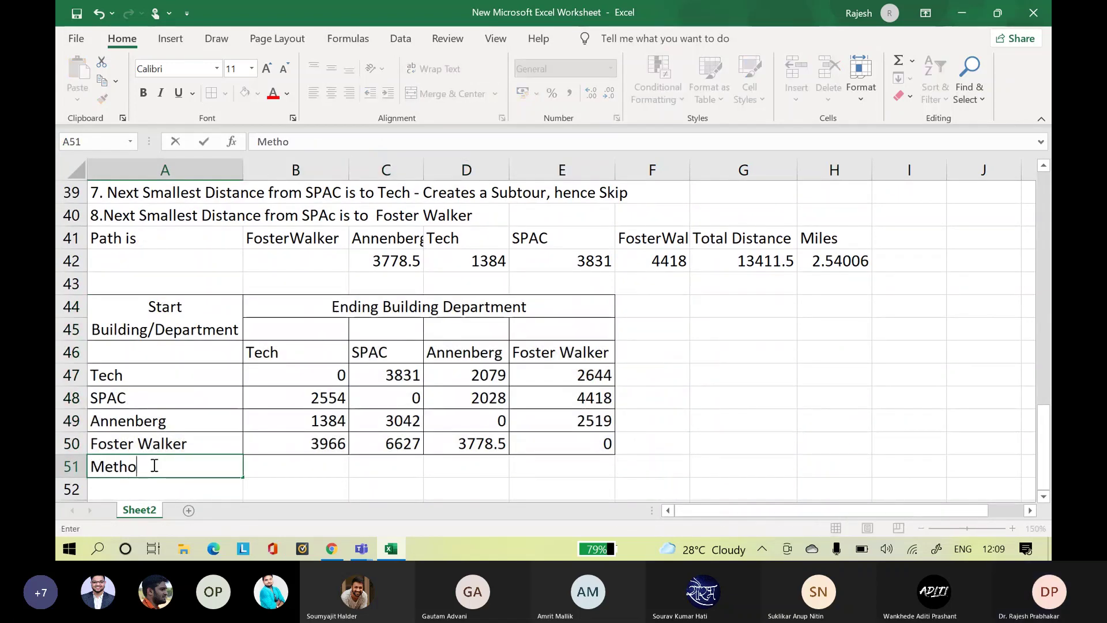
text(d 3 -)
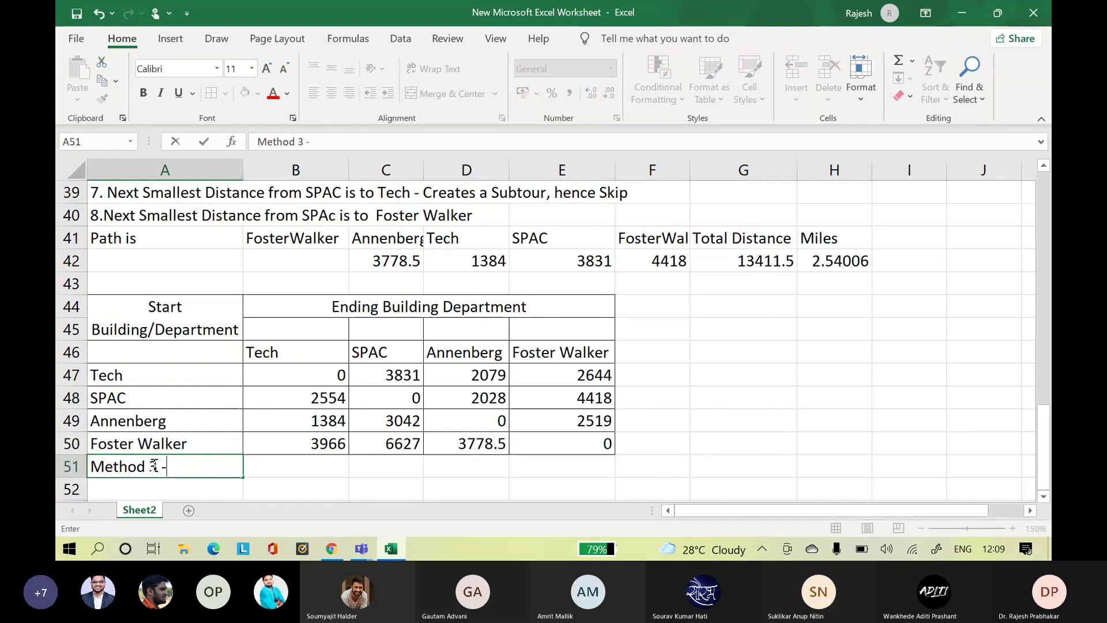
text( Greedy Method)
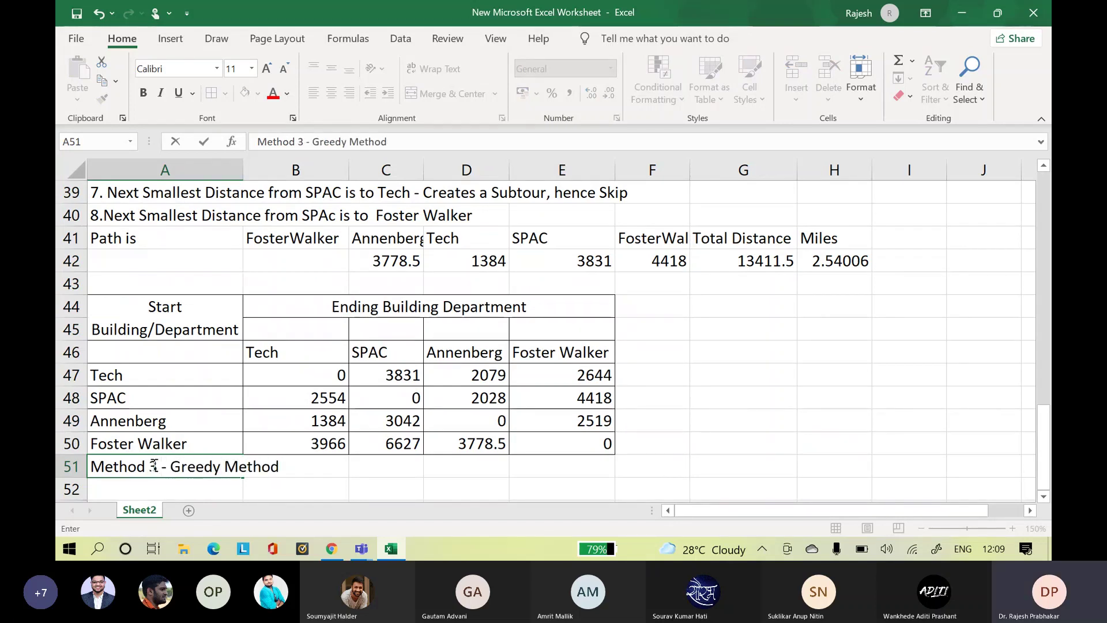
key(Return)
key(Return)
key(Return)
key(Return)
key(Return)
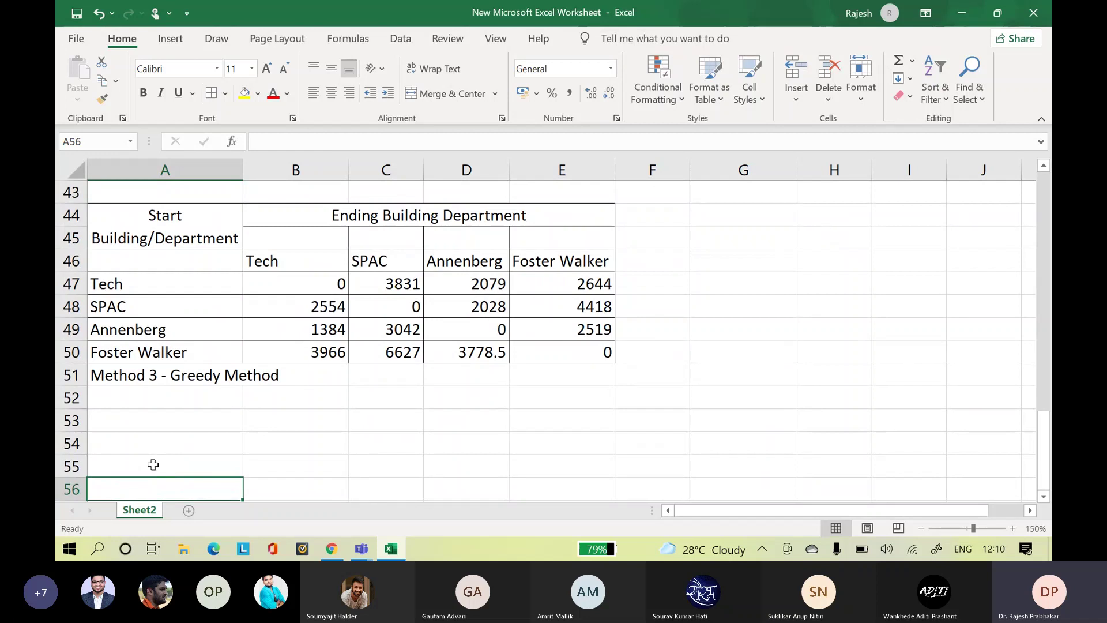
- Extend the heading in A51 with "- With this method the shortest paths that donot create subtour are selected untill tour is completed"
click(174, 368)
click(393, 137)
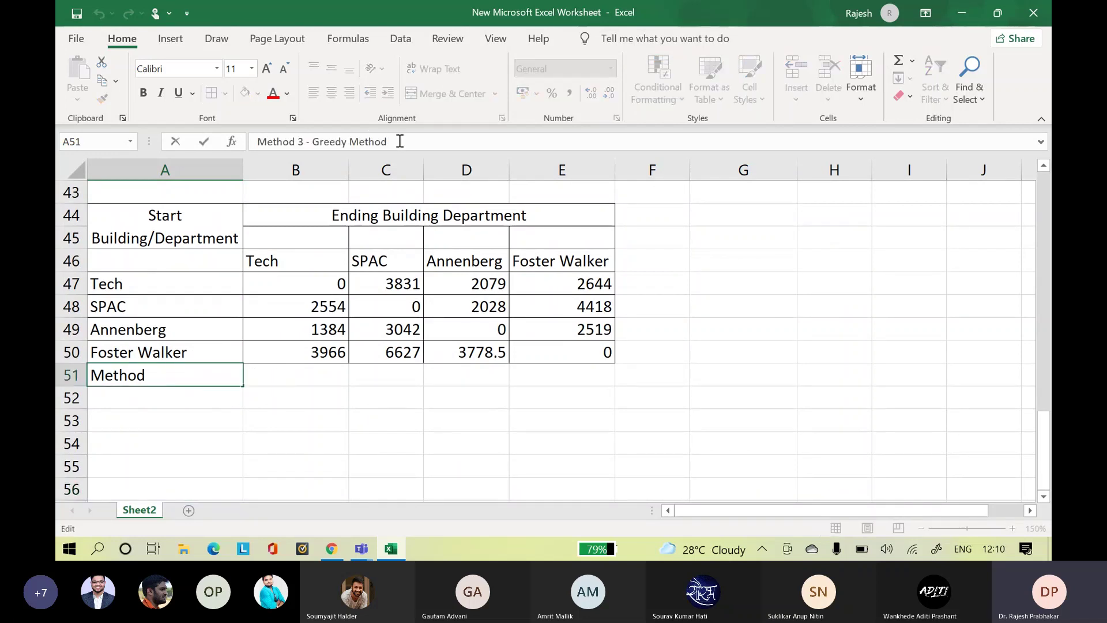
text(- With t)
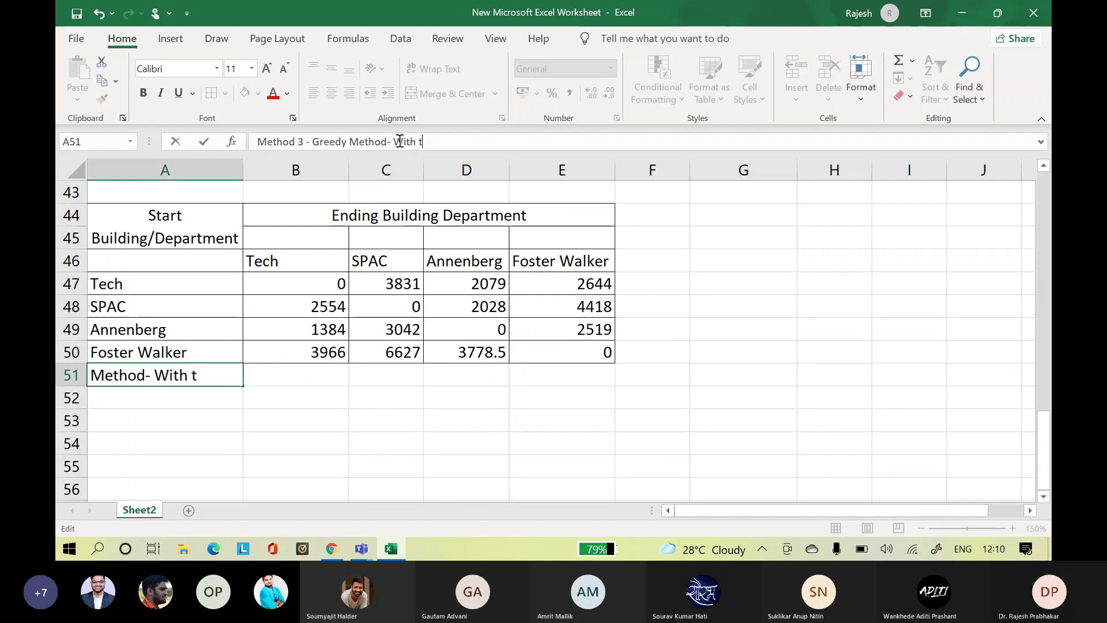
text(his method )
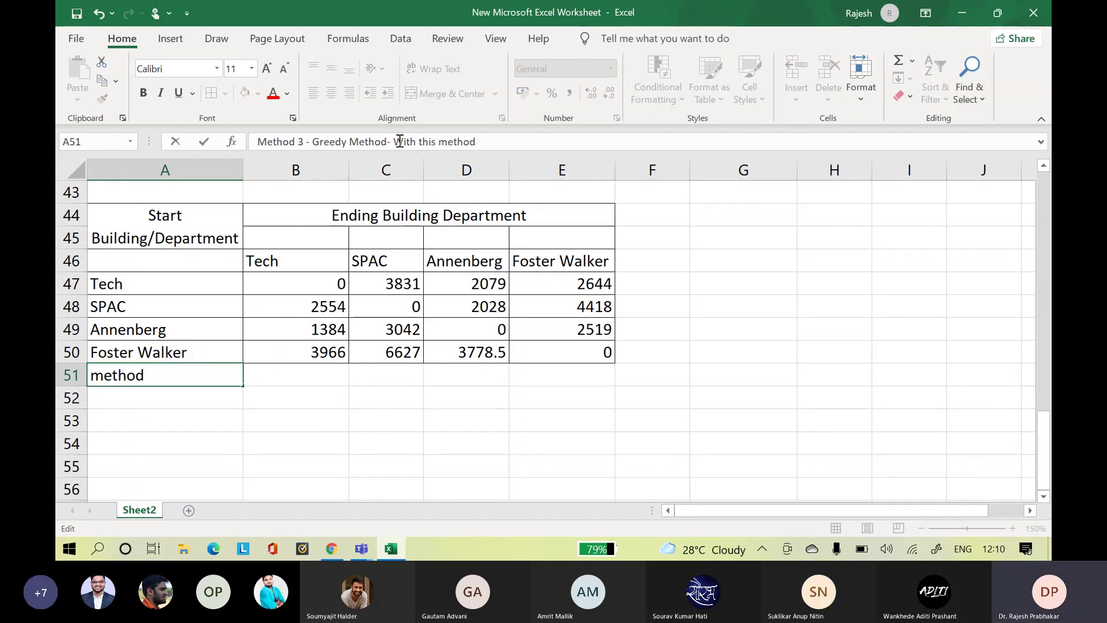
text(the sh)
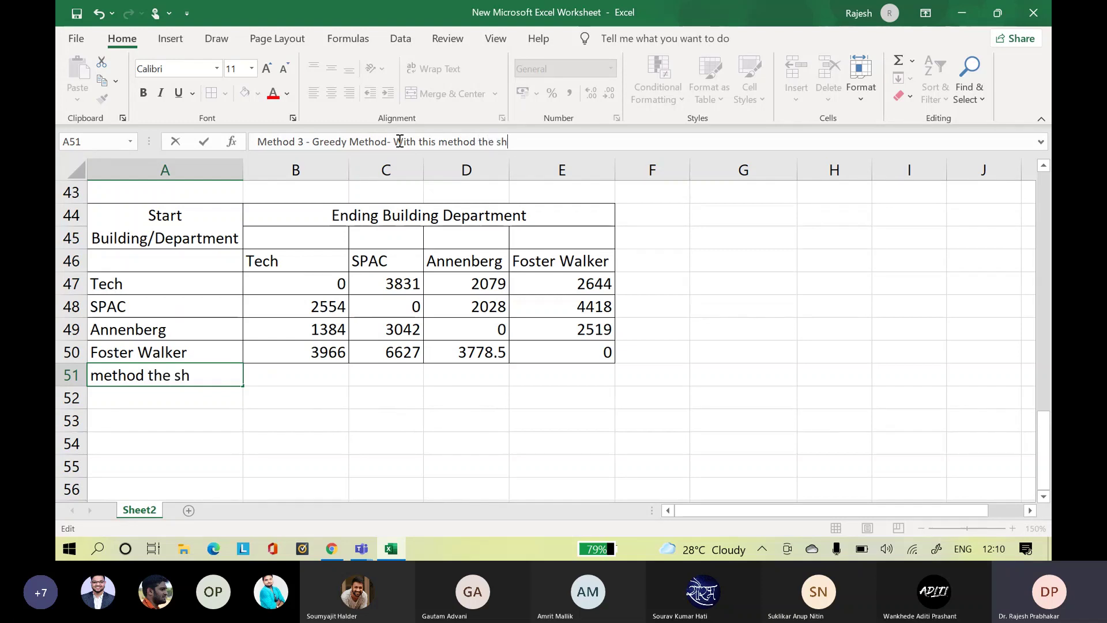
text(ortest pa)
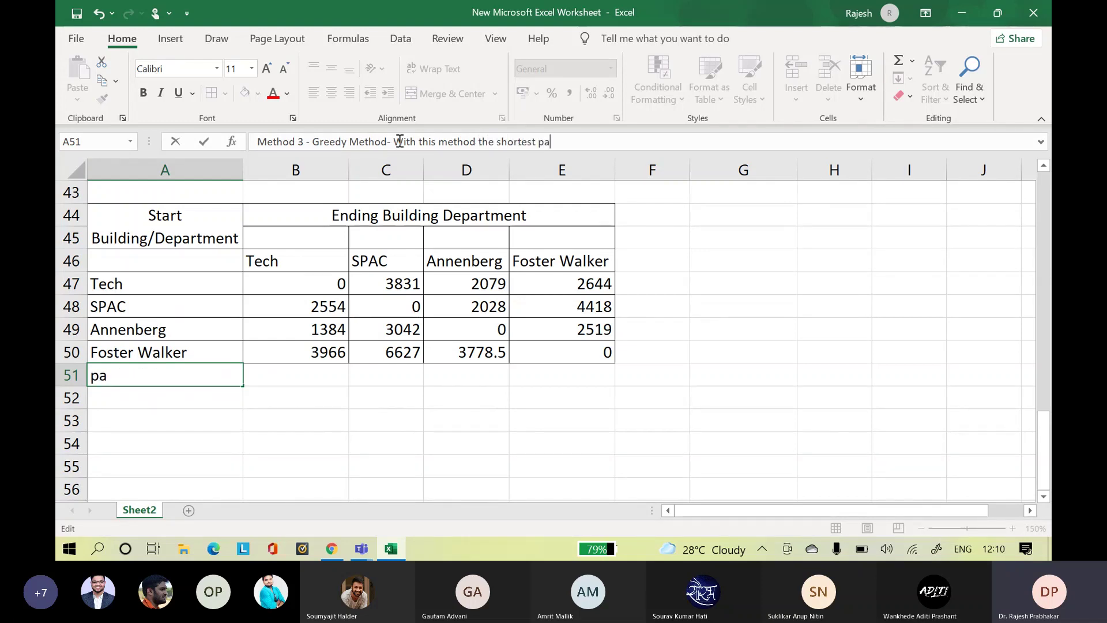
text(ths that )
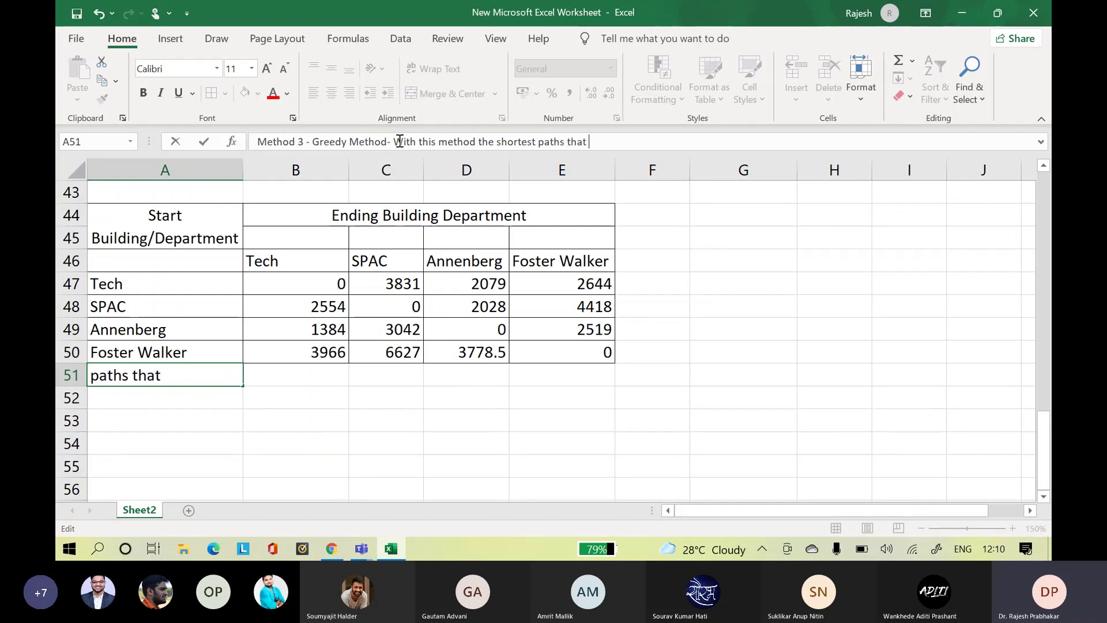
text(don ot)
key(BackSpace)
key(BackSpace)
key(BackSpace)
key(BackSpace)
text(ot create)
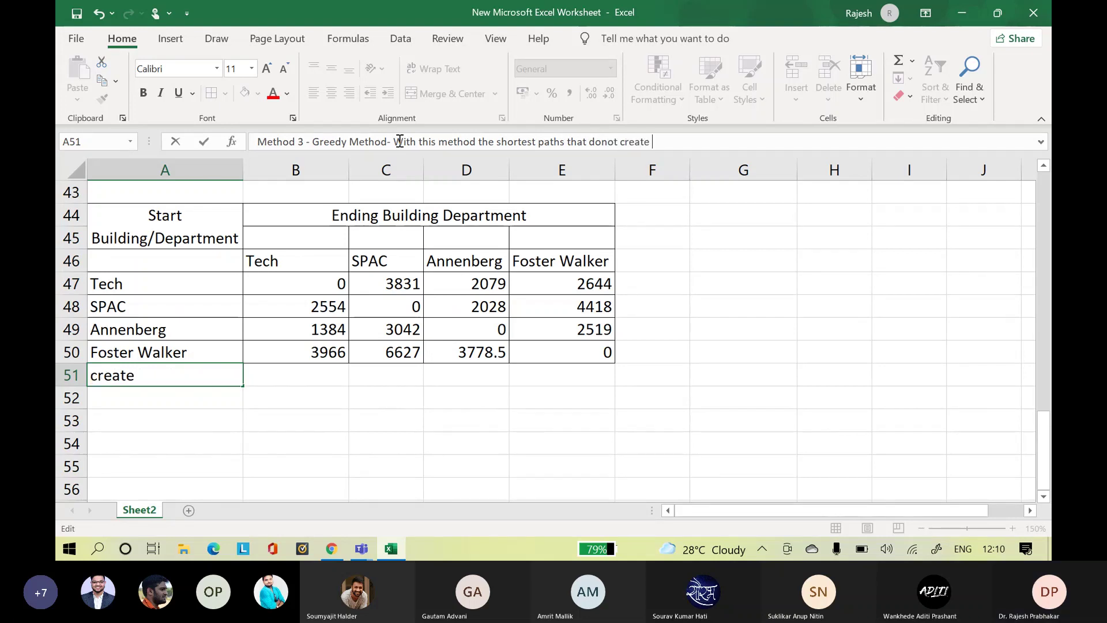
text( subtour)
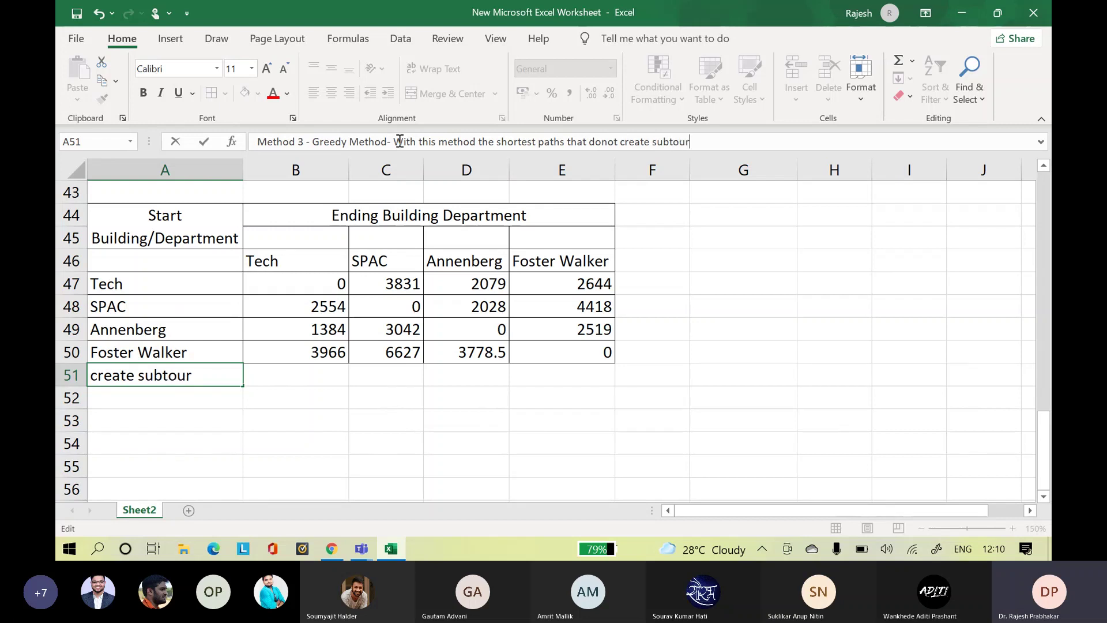
text( are le)
key(BackSpace)
text(sele)
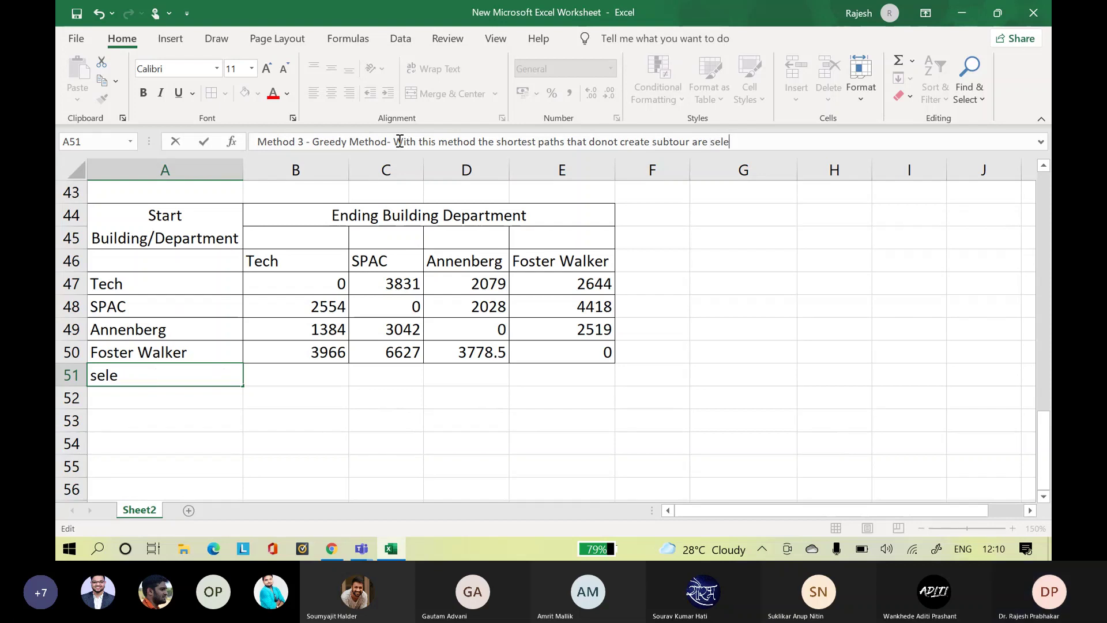
text(cted un)
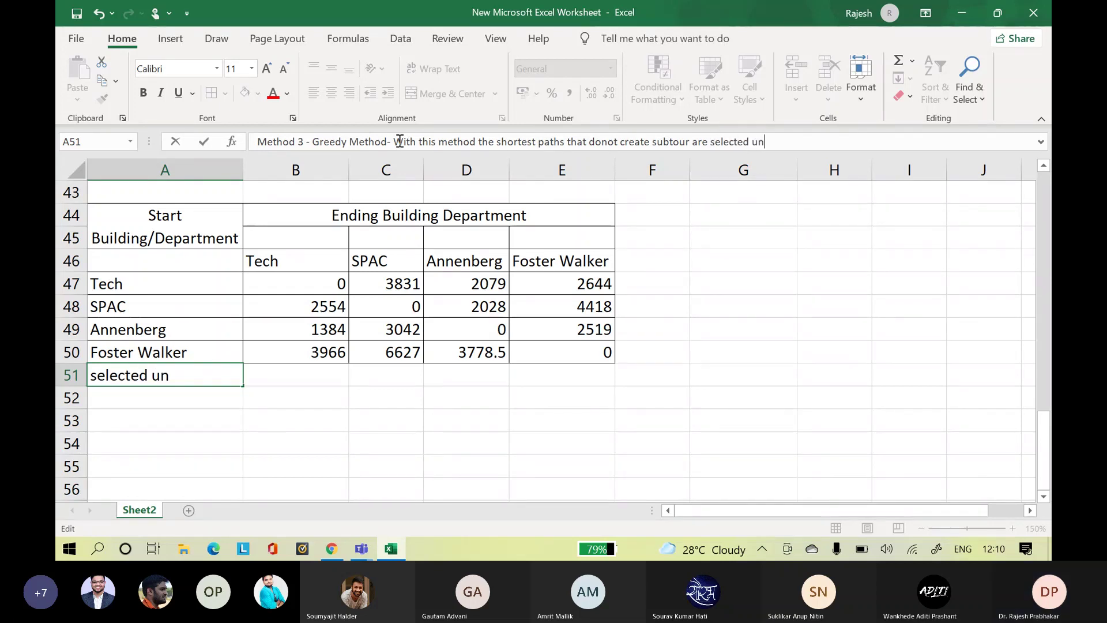
text(till )
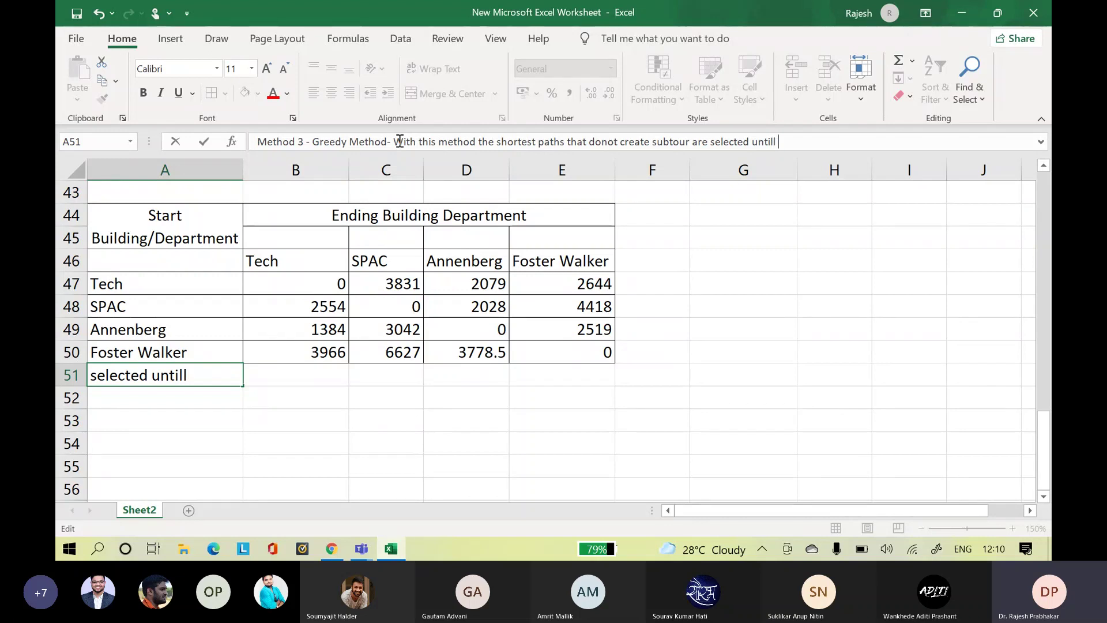
text(toutr)
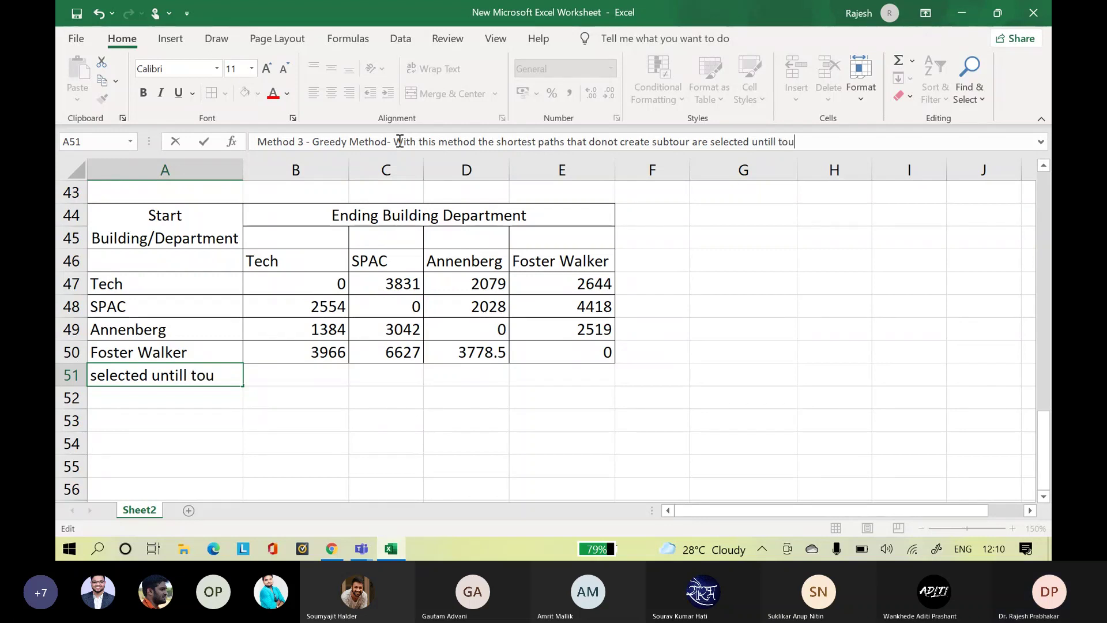
key(BackSpace)
key(BackSpace)
text(r i)
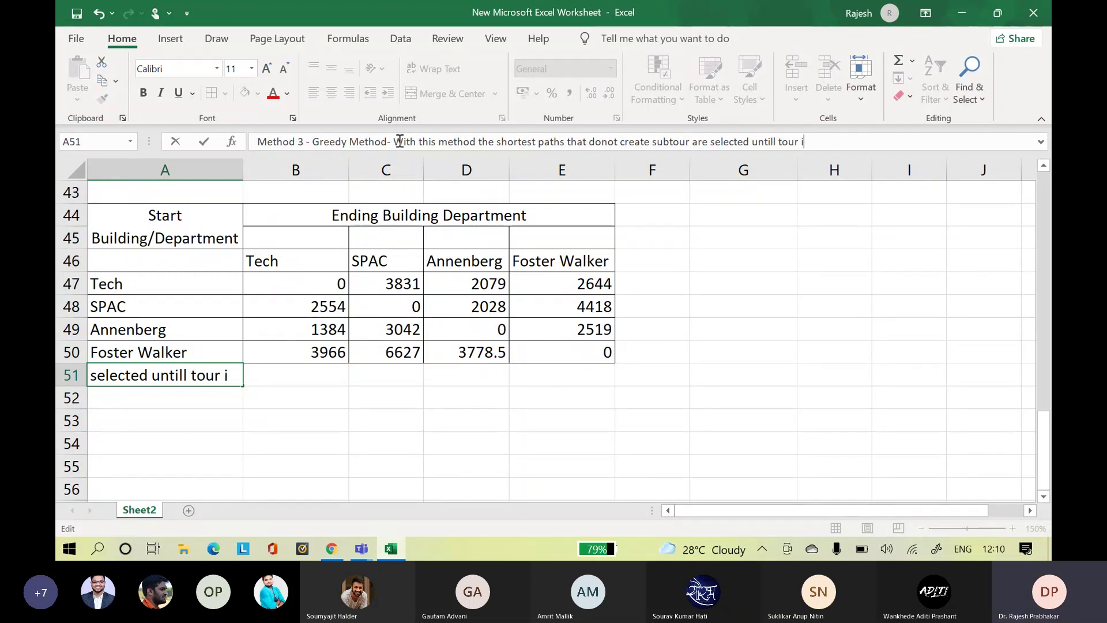
text(s co)
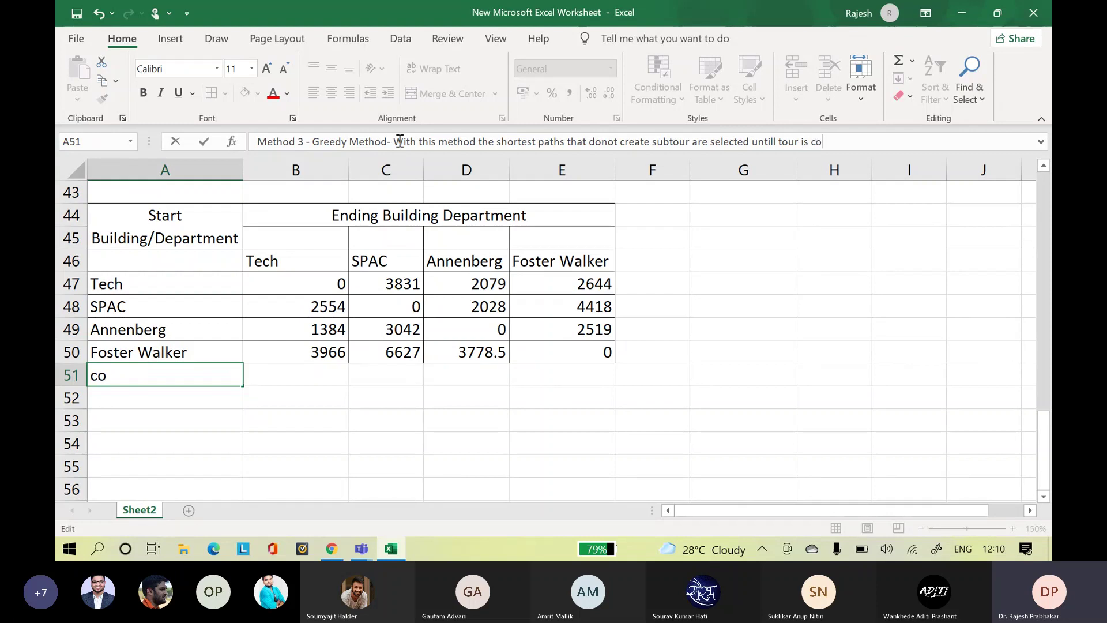
text(mpleted)
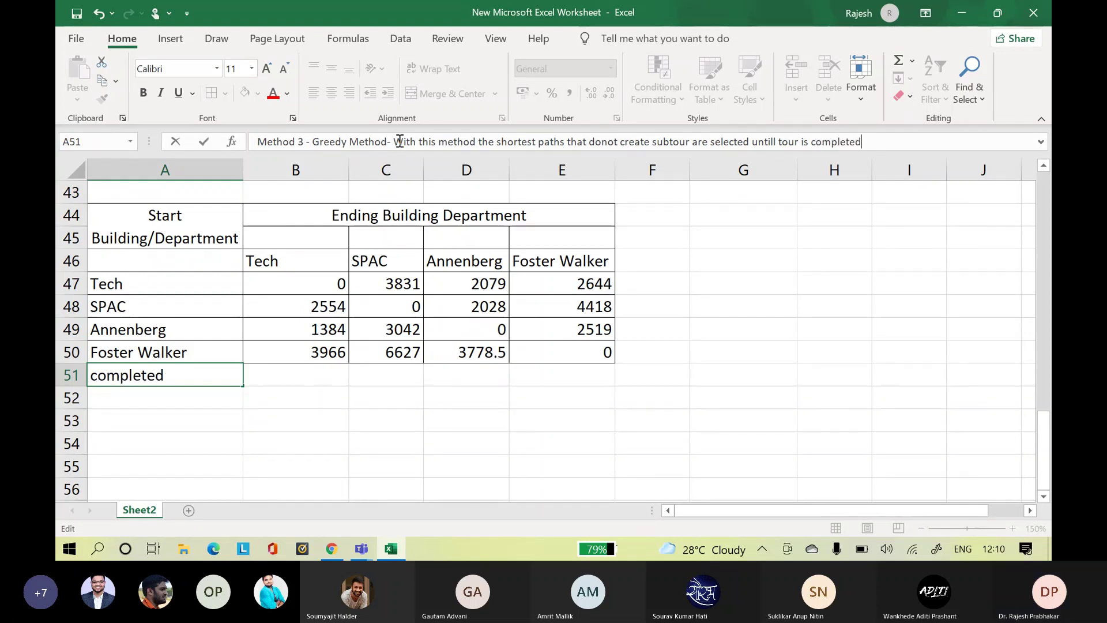
- Enter the first greedy step in A52 as "1. Shortest Distance is Annenberg to Tech"
click(186, 404)
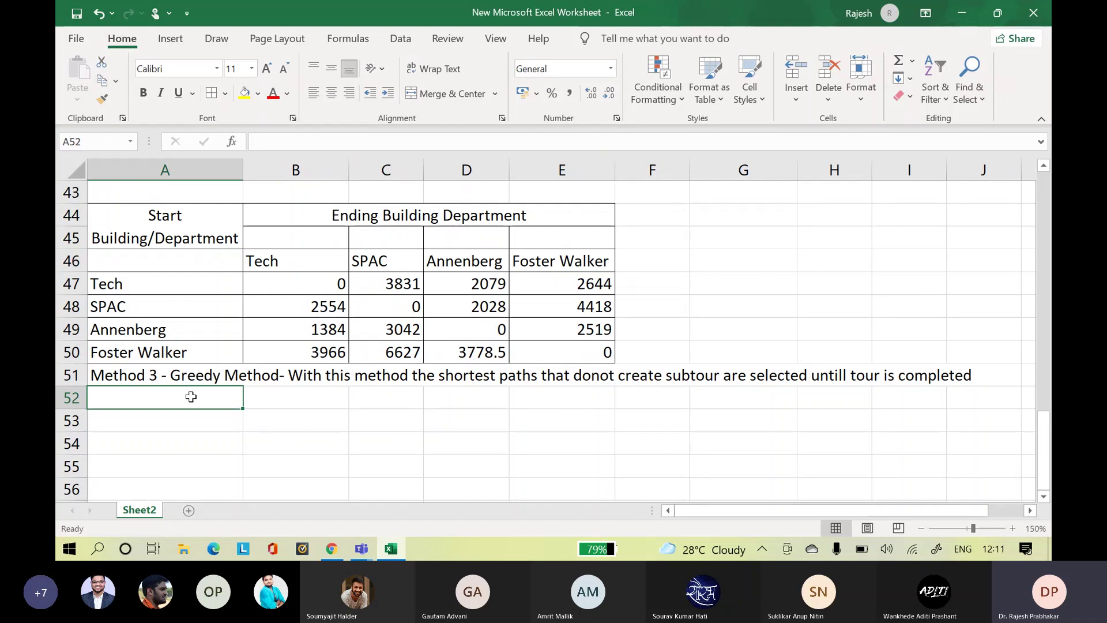
text(1. Sho)
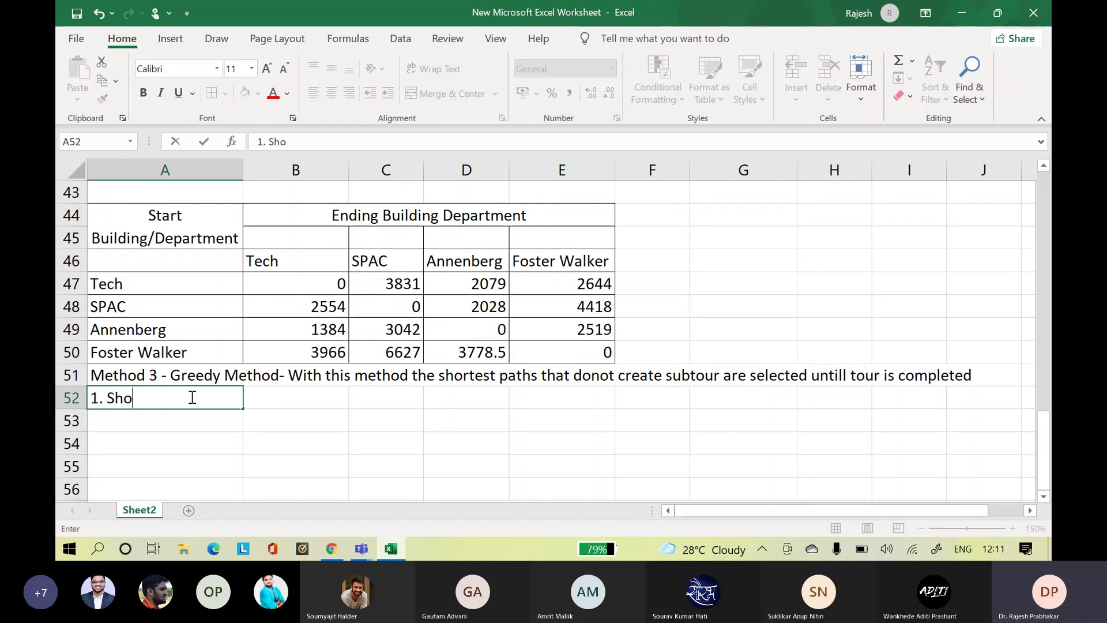
text(rtest Distance )
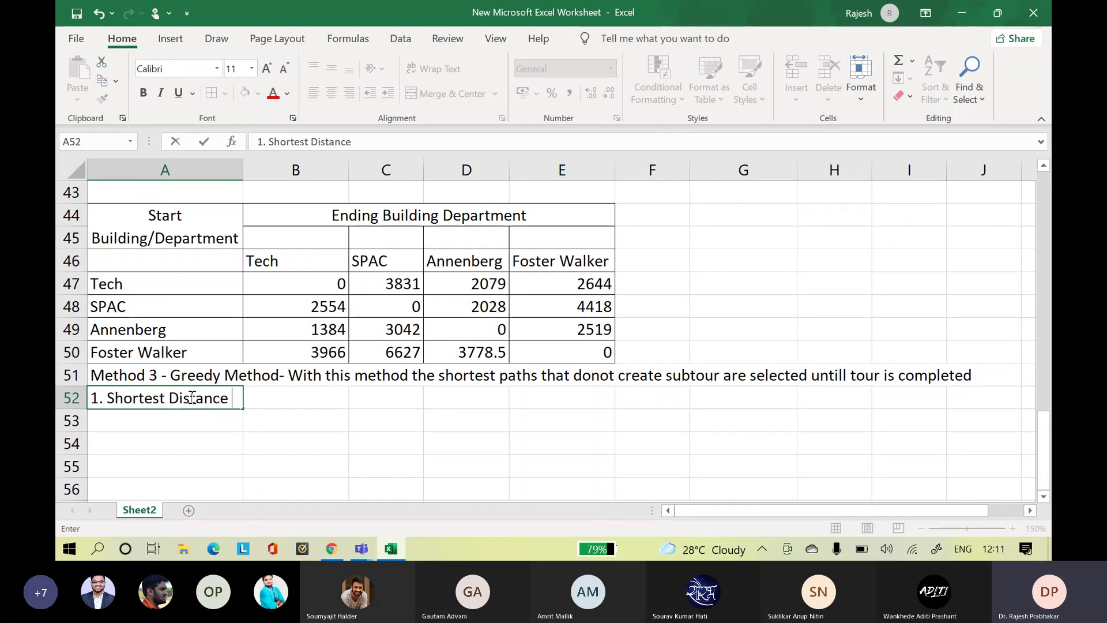
text(is Anne)
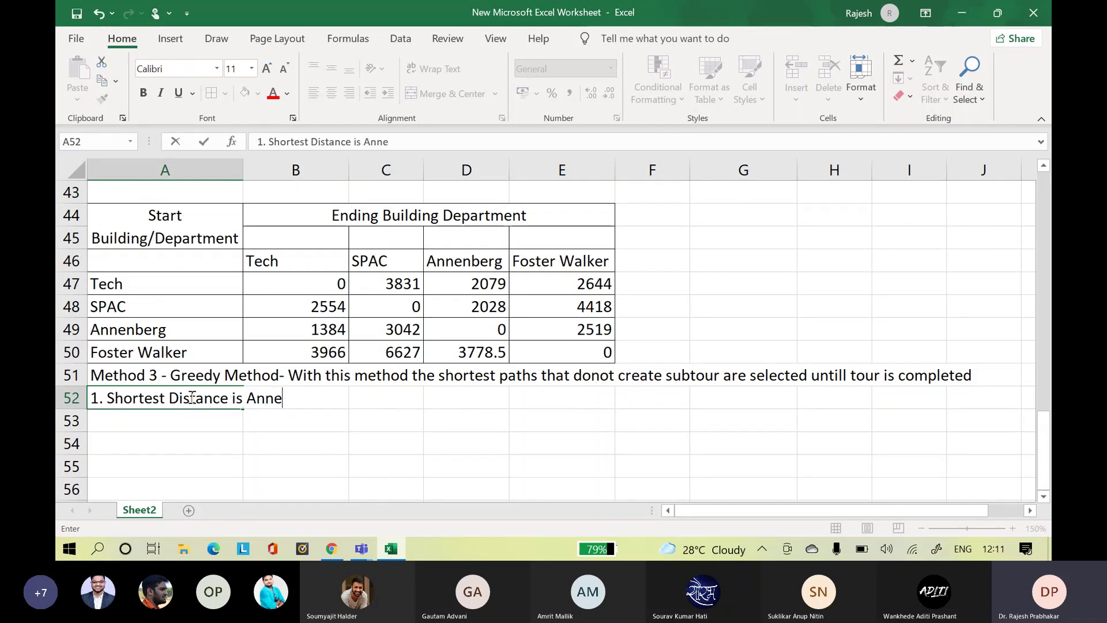
text(nberg )
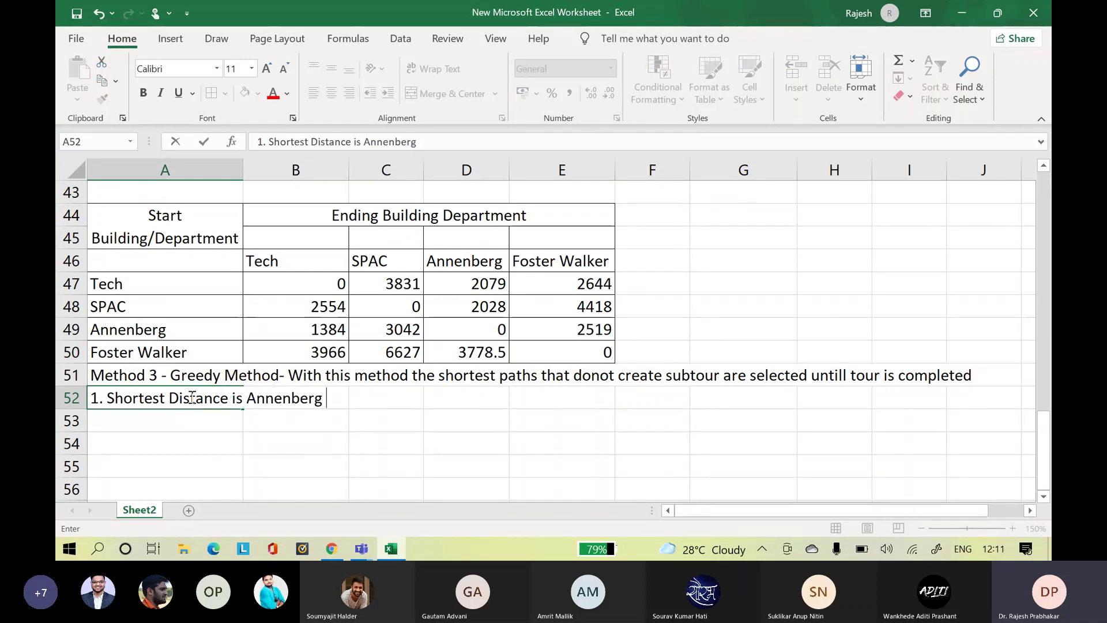
text(to tech)
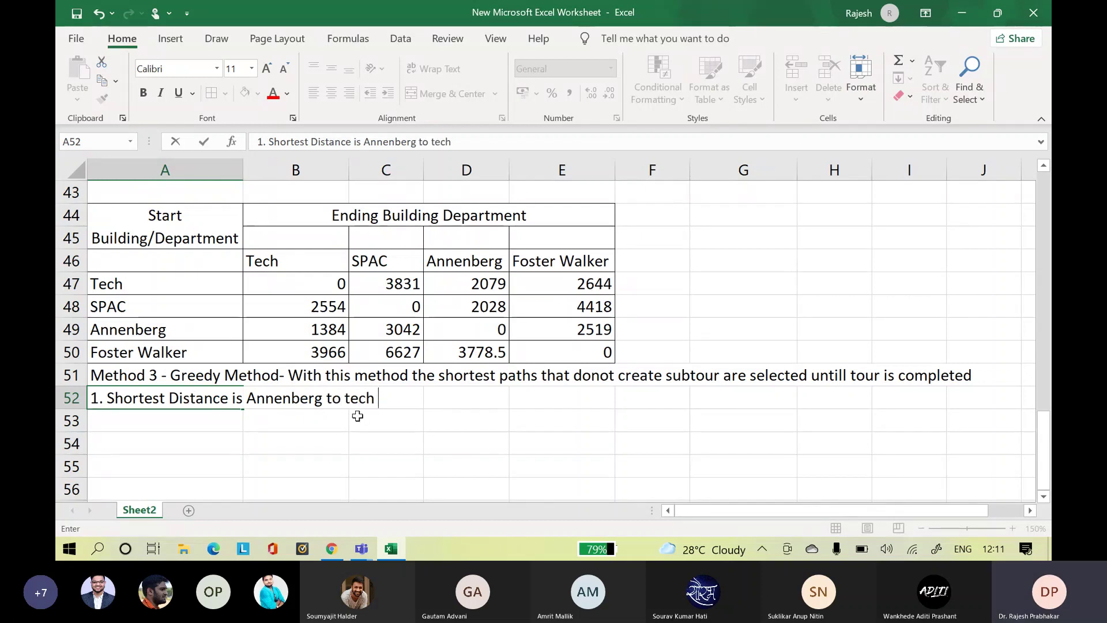
click(351, 398)
key(BackSpace)
text(T)
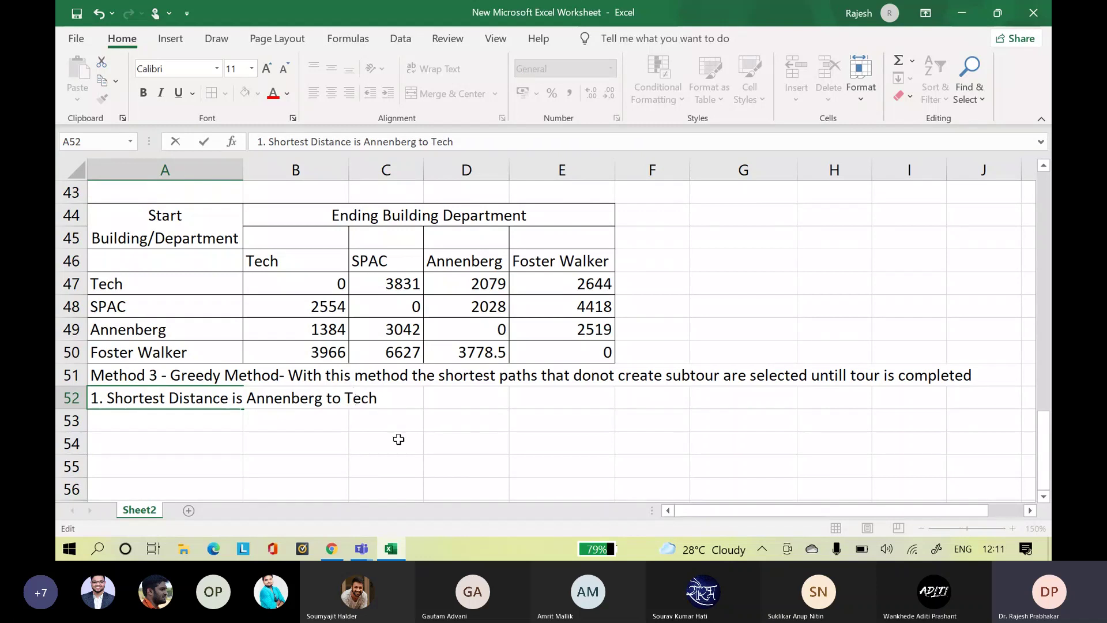
click(441, 463)
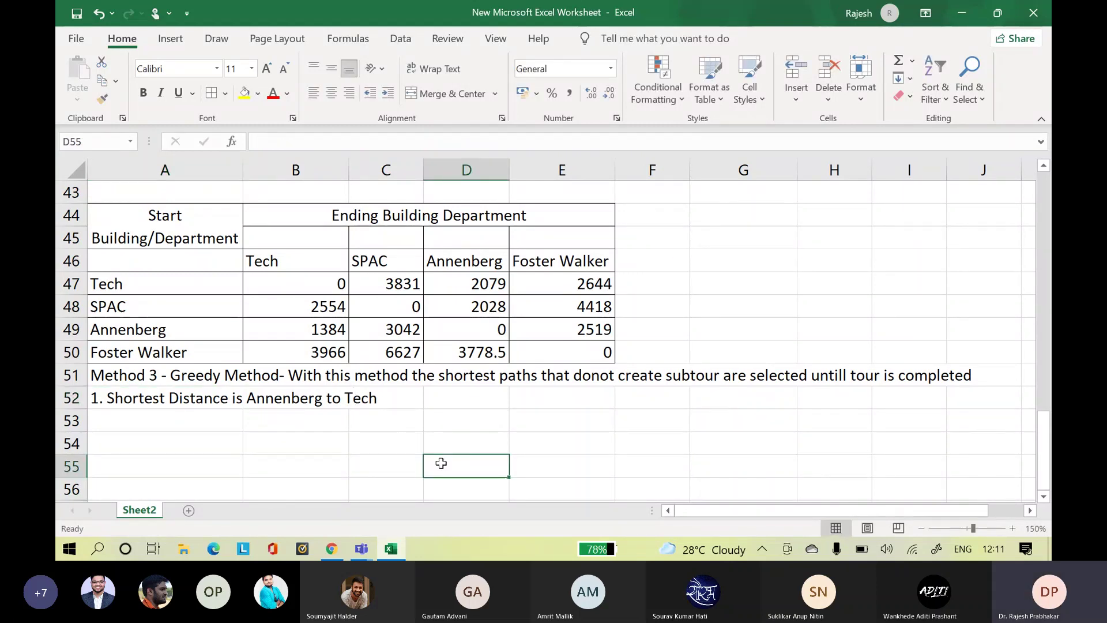
- Fill the Annenberg-to-Tech distance cell B49 with yellow and append "(1)" to its value, making it "1384(1)"
click(324, 326)
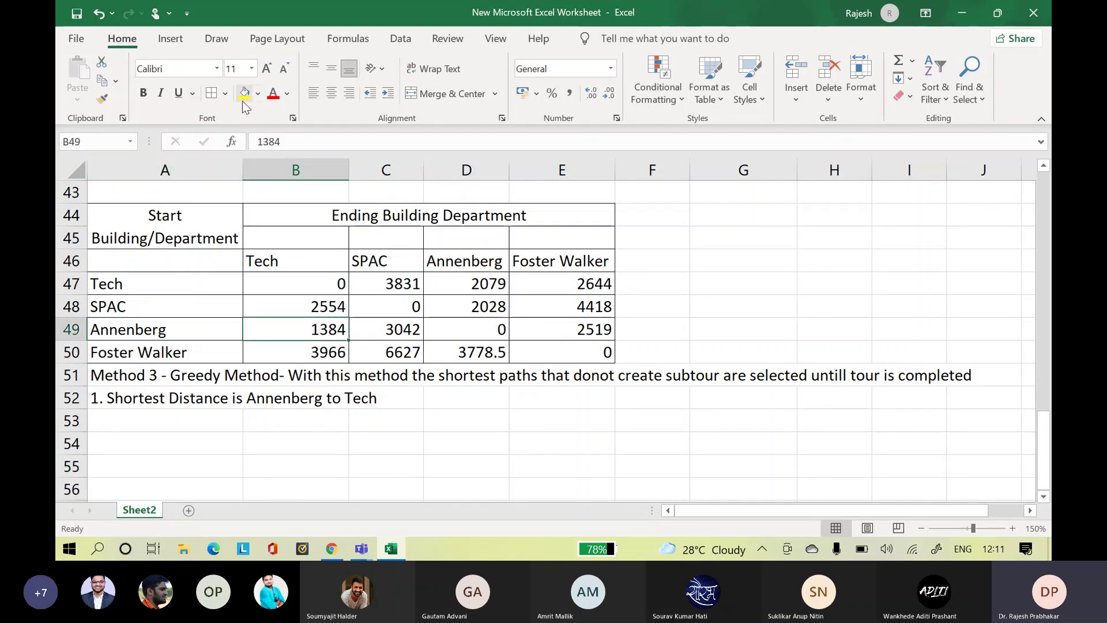
click(244, 94)
double_click(345, 330)
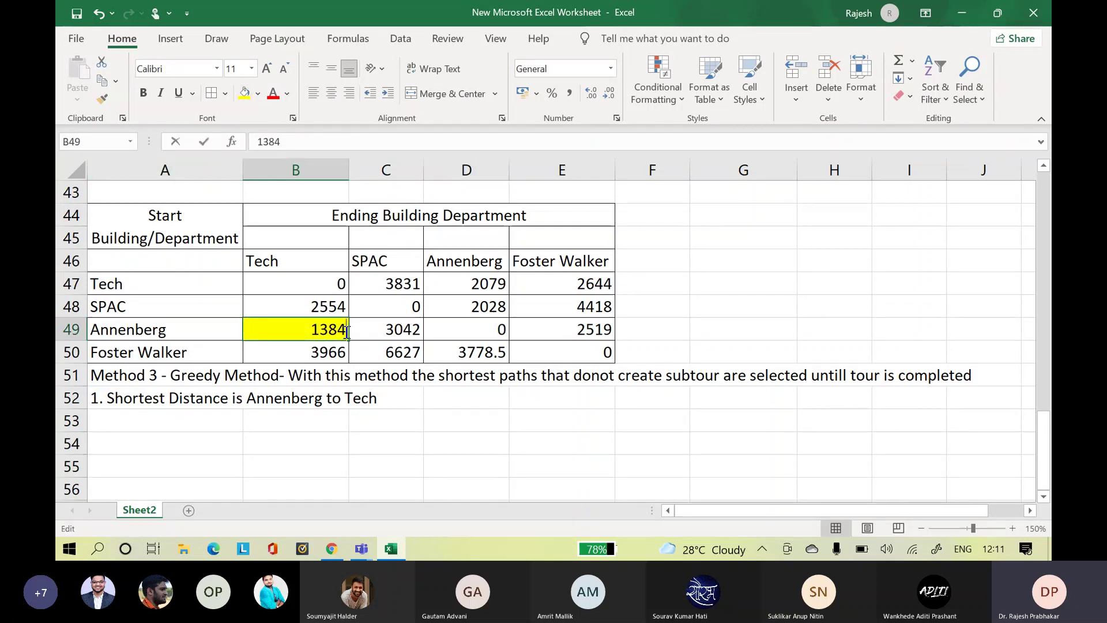
text((1))
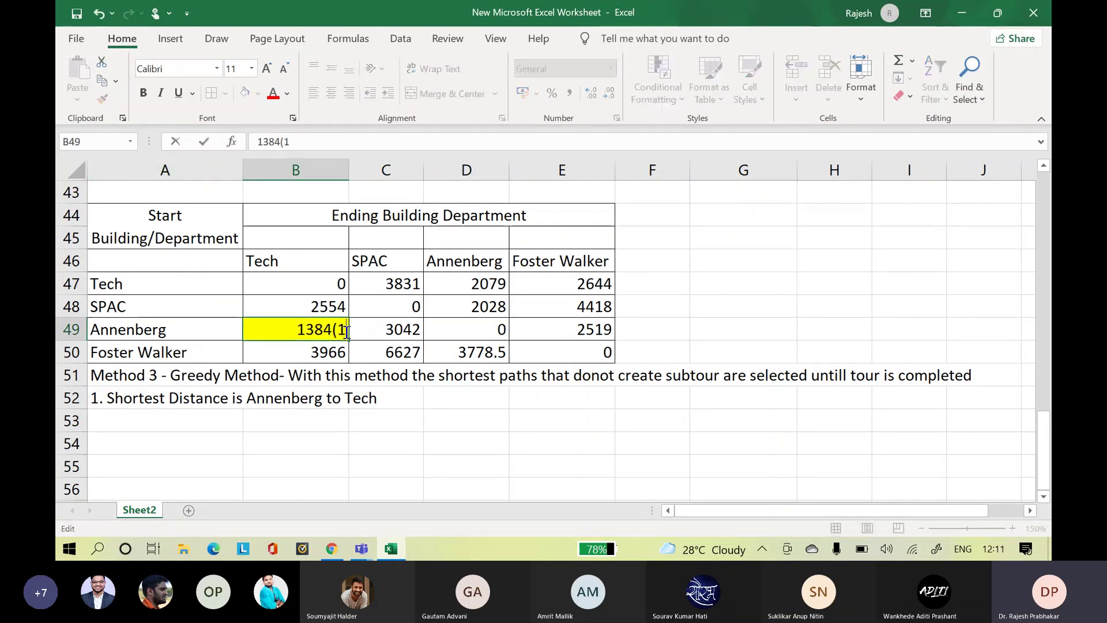
click(290, 445)
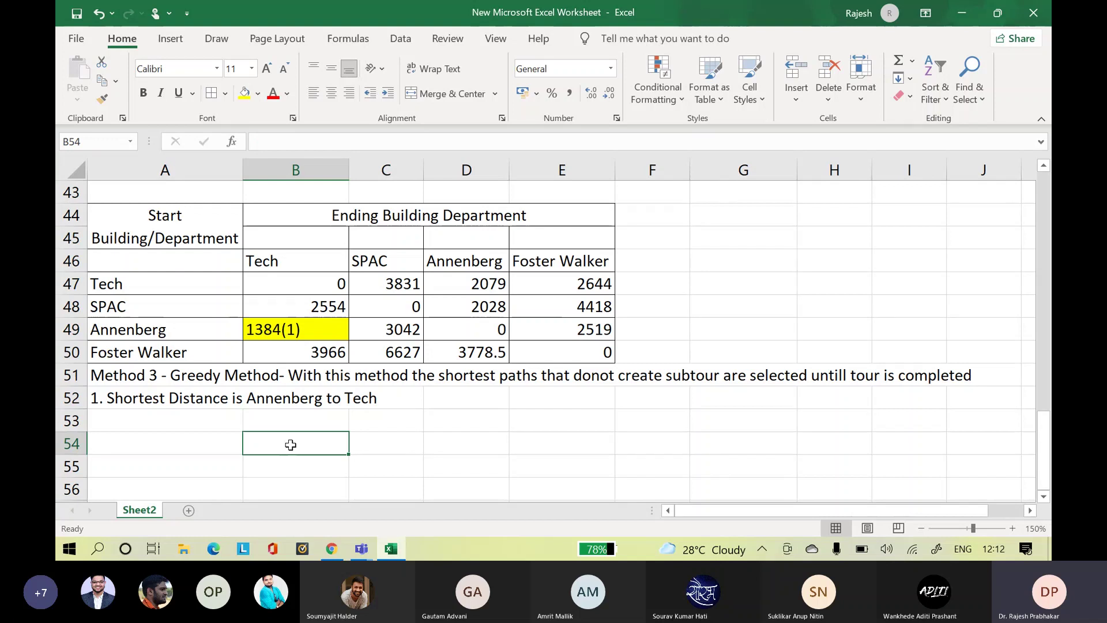
- Enter the second greedy step in A53 as "2. Next Shortest Distance is SPAC to Annenberg"
click(188, 418)
text(2)
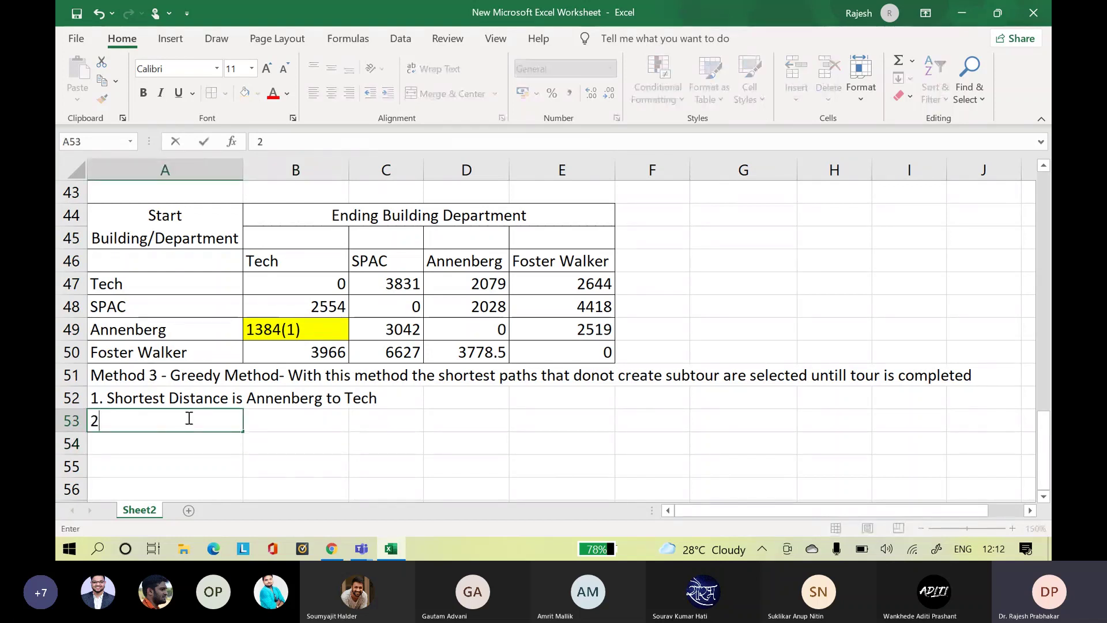
text(. Nex)
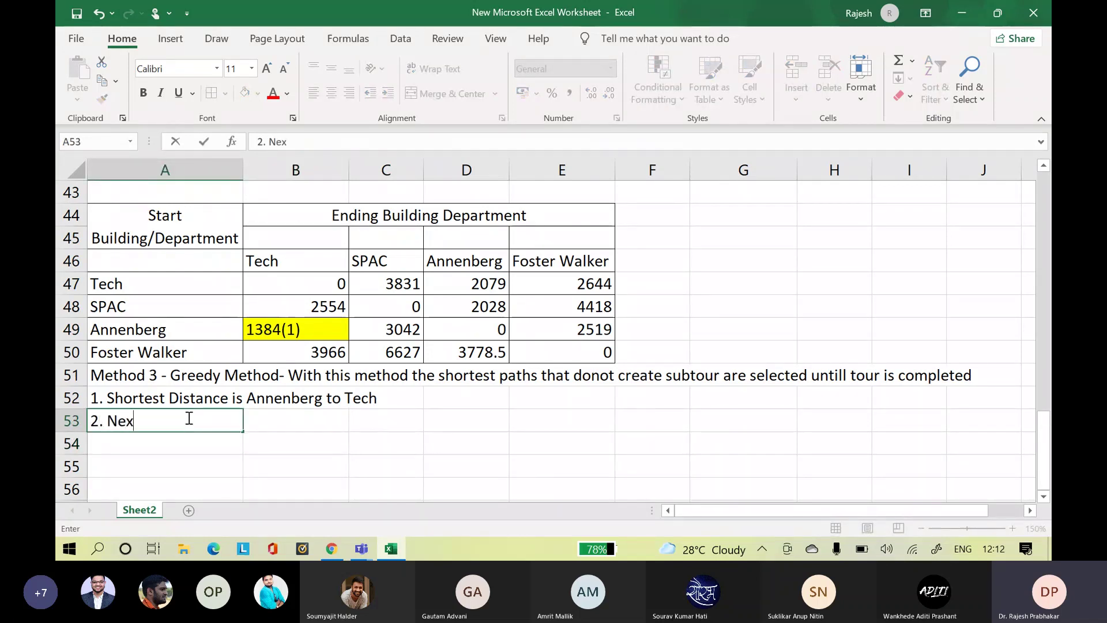
text(t Shortest D)
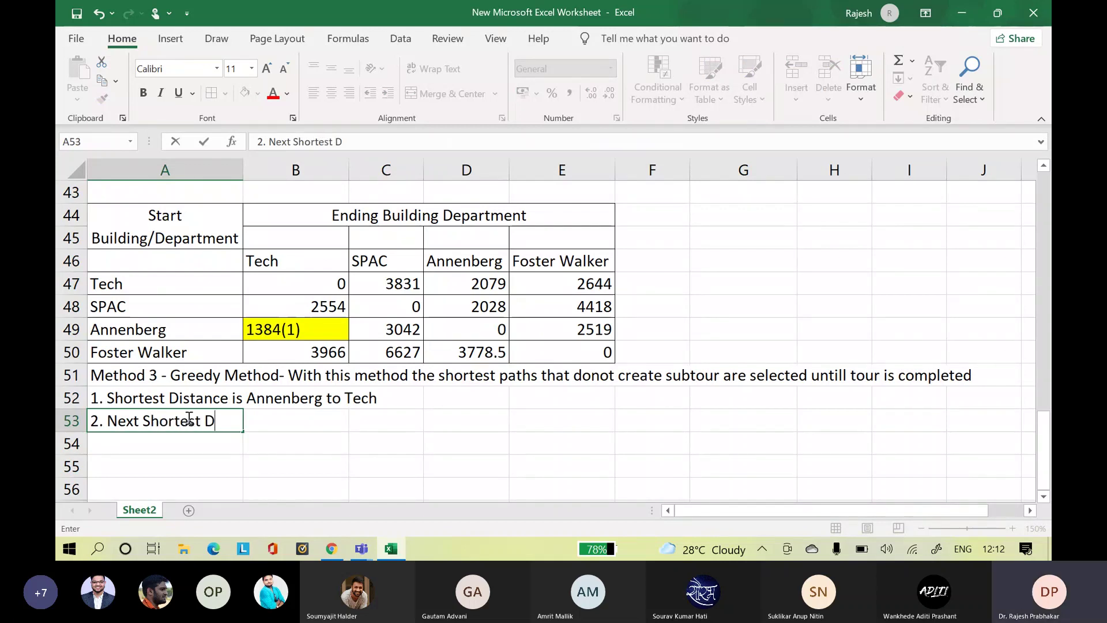
text(istance )
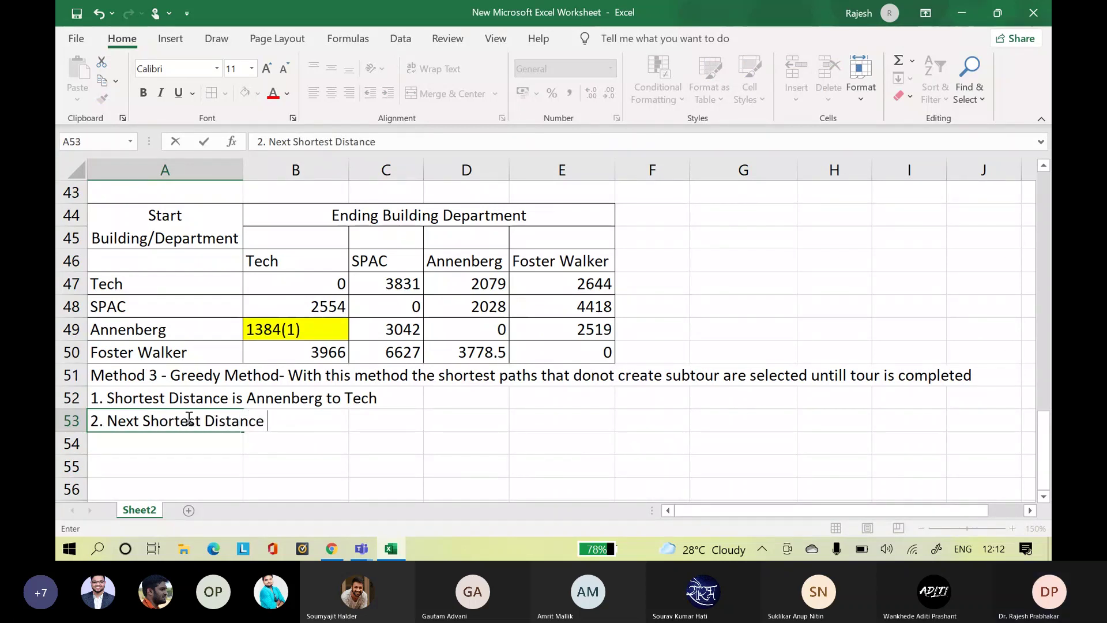
text(is)
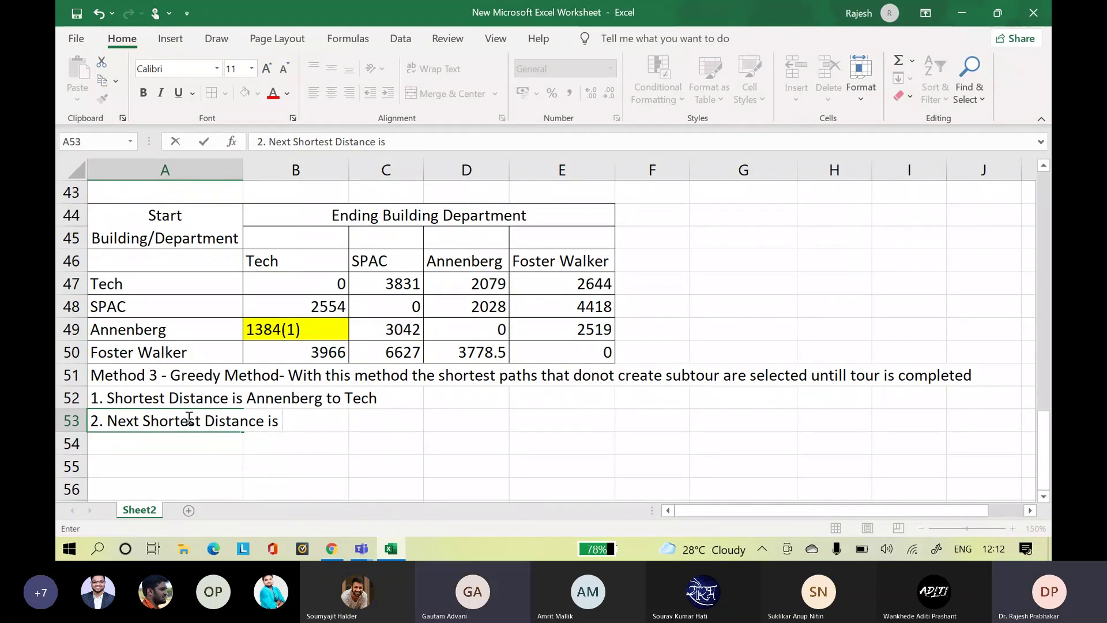
text(SPAC )
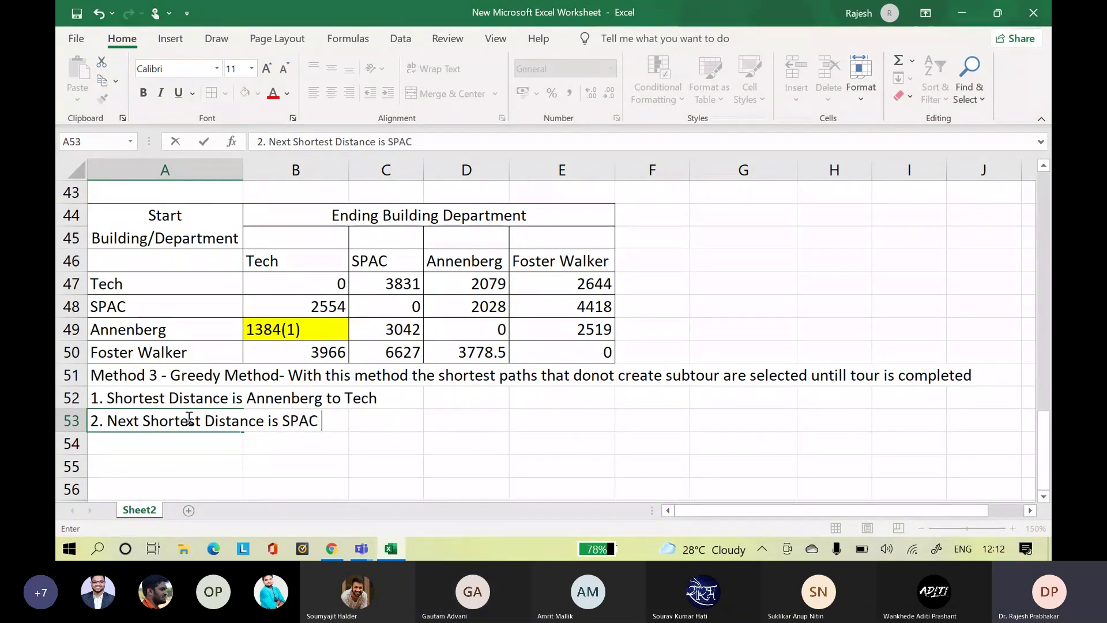
text(to ANN)
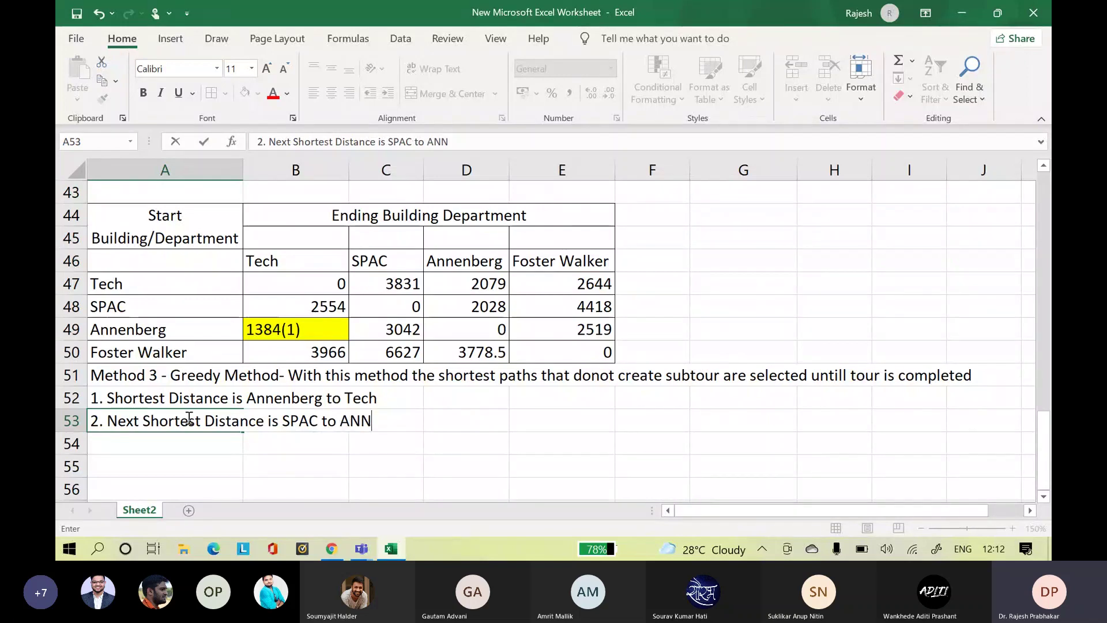
key(BackSpace)
key(BackSpace)
text(nnenn)
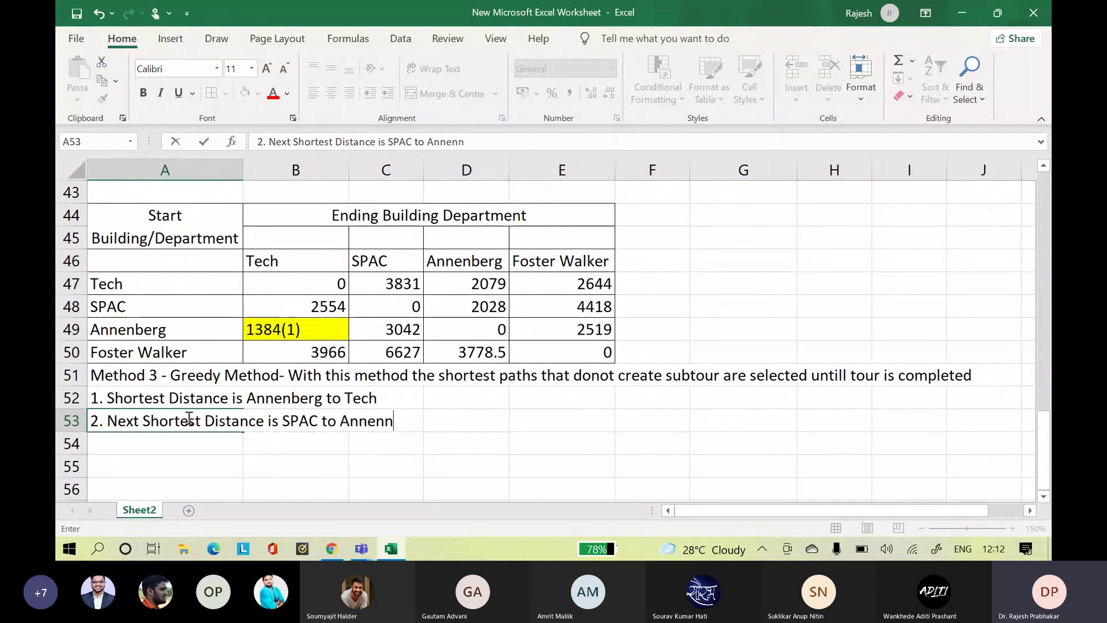
key(BackSpace)
text(berg)
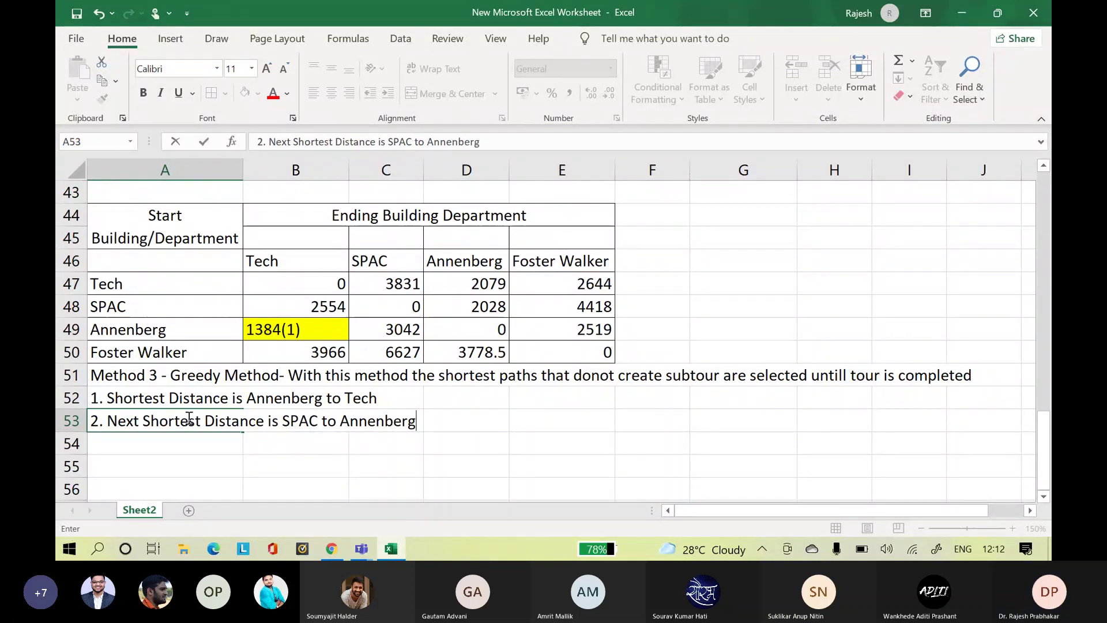
click(568, 402)
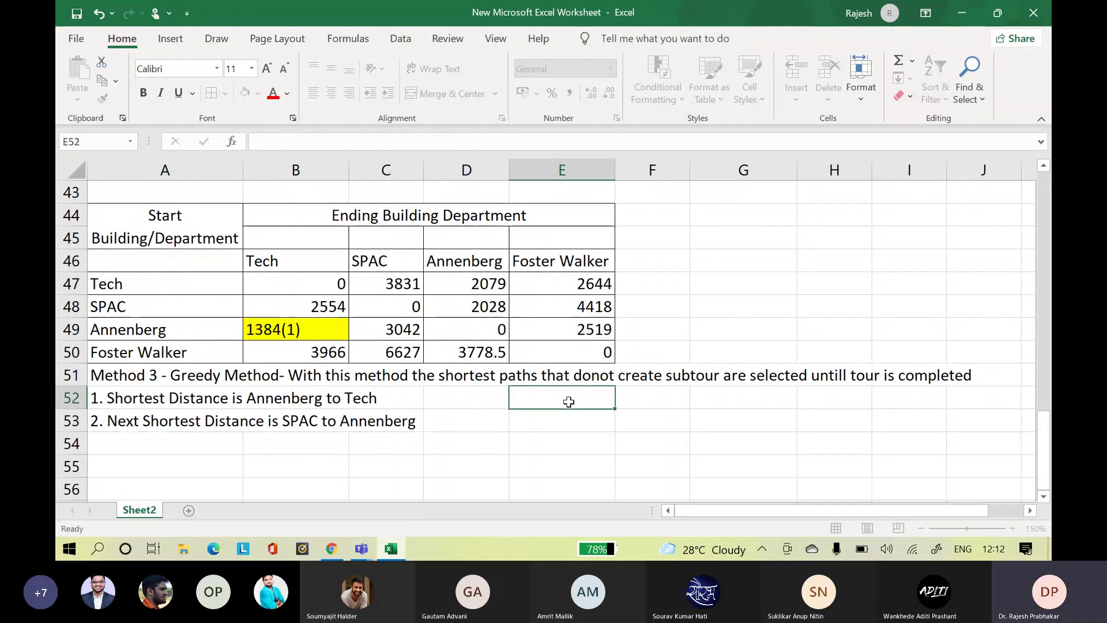
- Fill the SPAC-to-Annenberg distance cell D48 with yellow and append "(2)" to its value, making it "2028(2)"
click(481, 304)
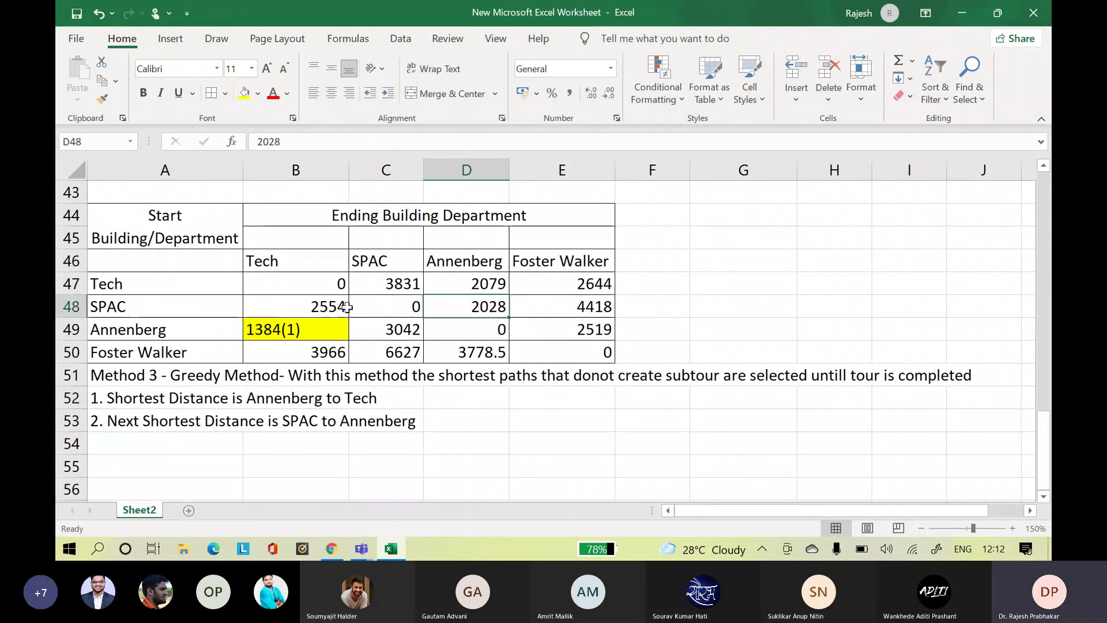
click(244, 93)
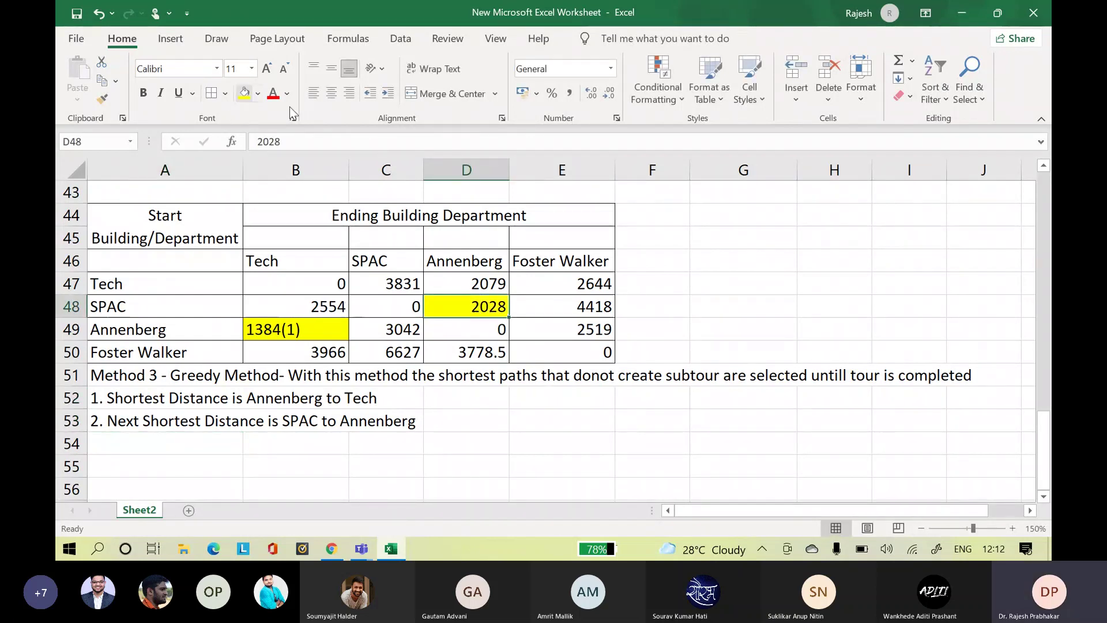
double_click(491, 297)
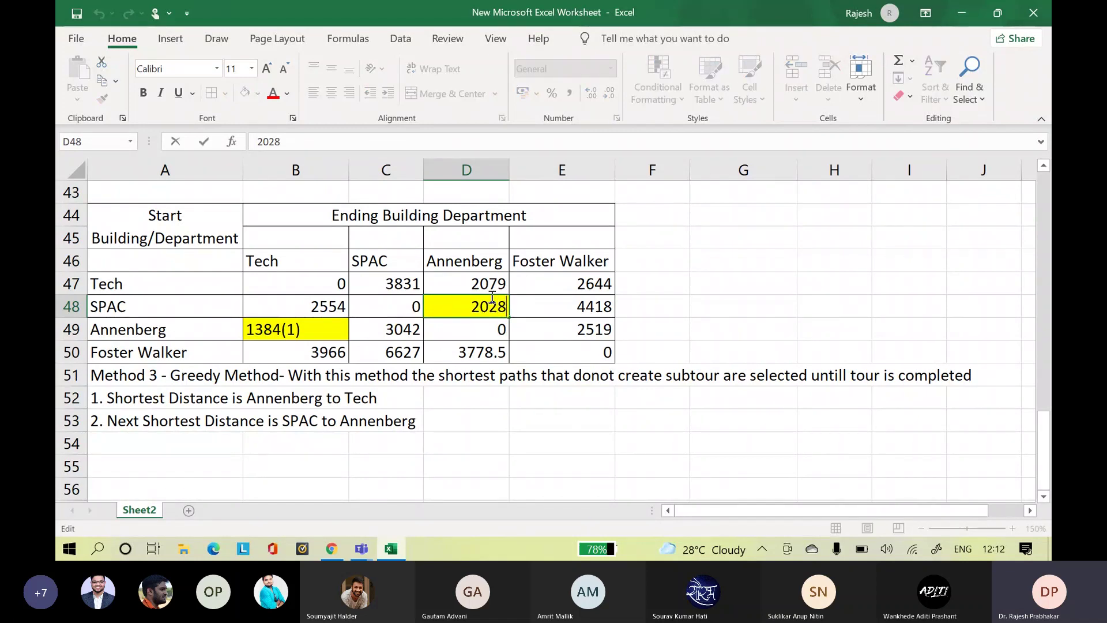
text((2))
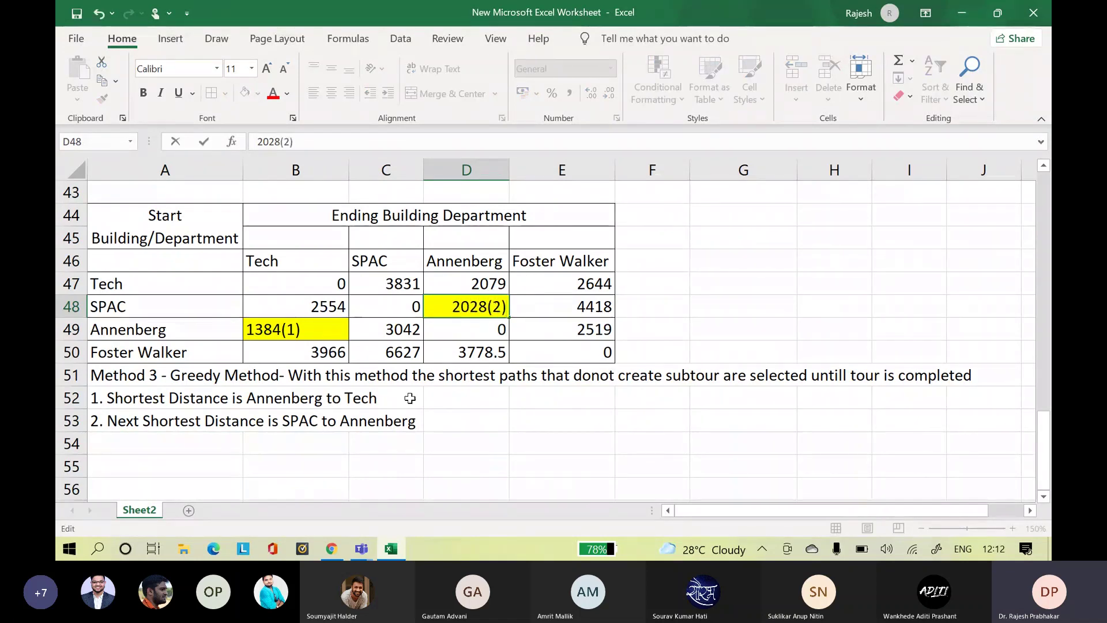
- Enter the third greedy step in A54 as "3. Next Shortest Distance is Tech to Annenberg"
click(153, 451)
text(3.)
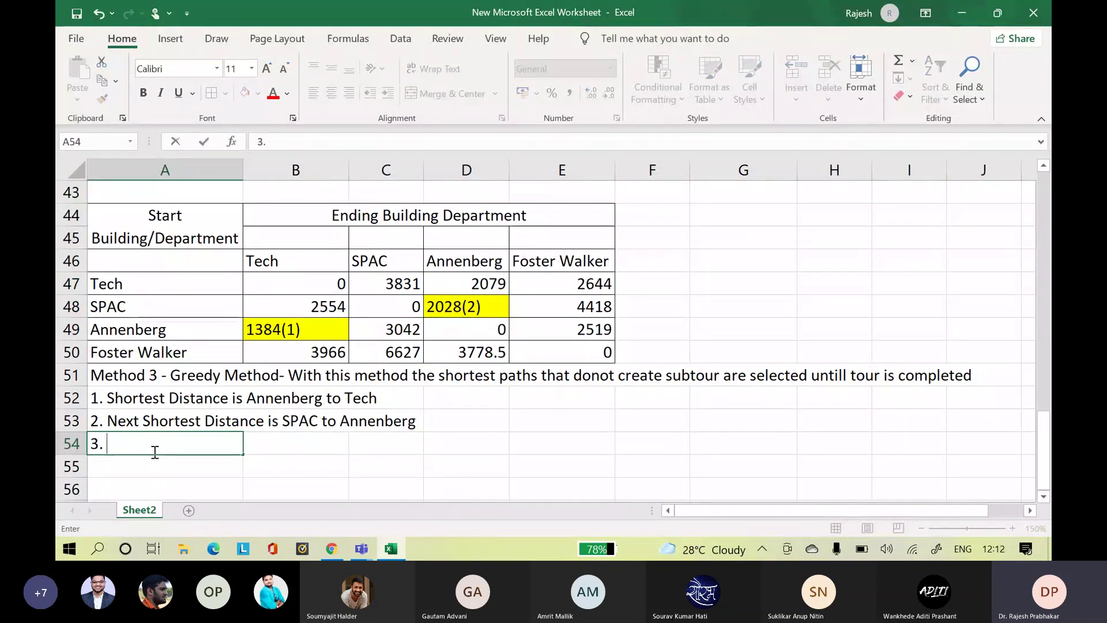
text(Next )
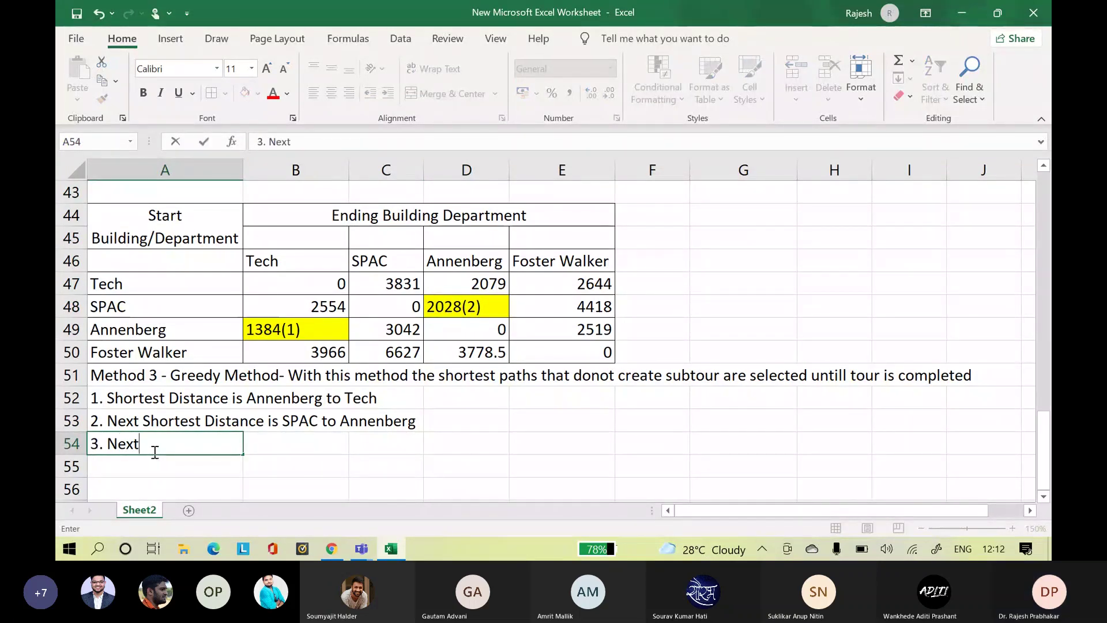
text(Sho)
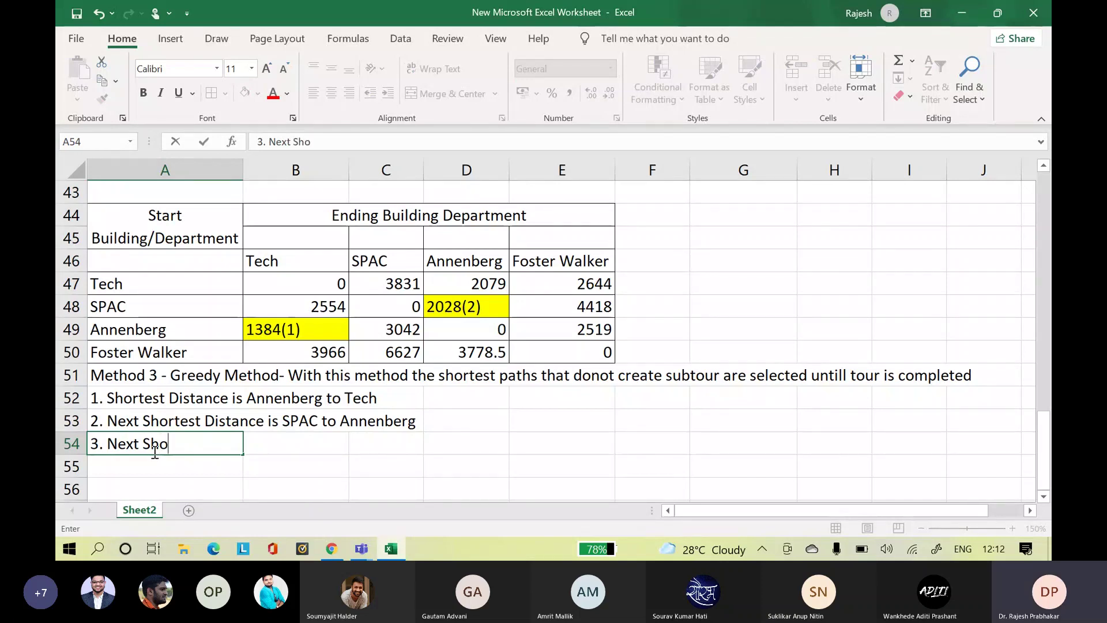
text(rtest Distance is)
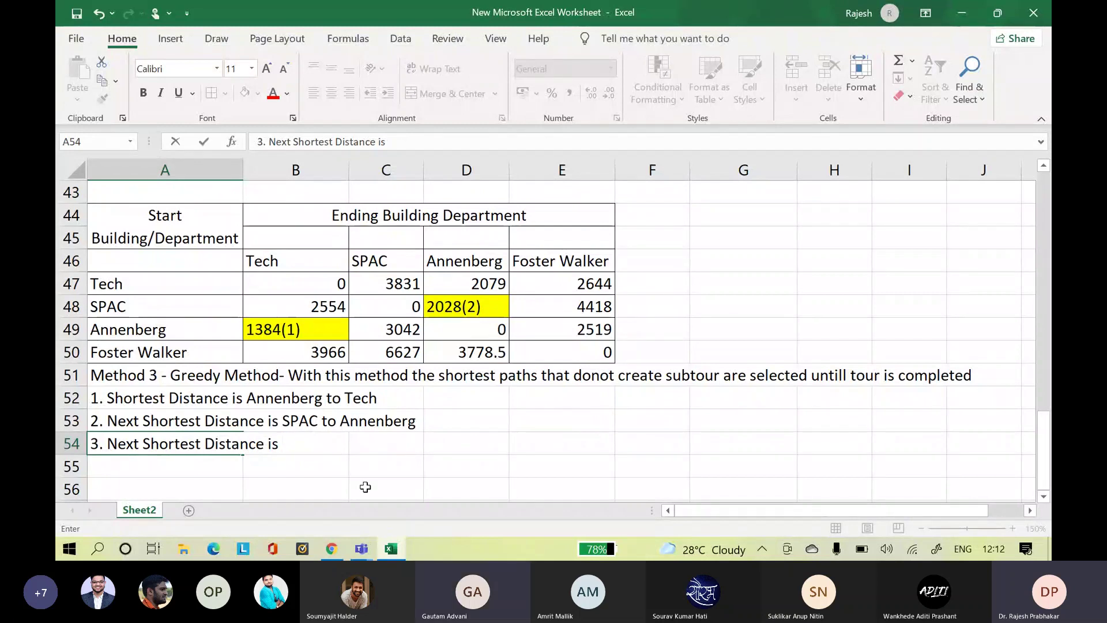
text(Tech to)
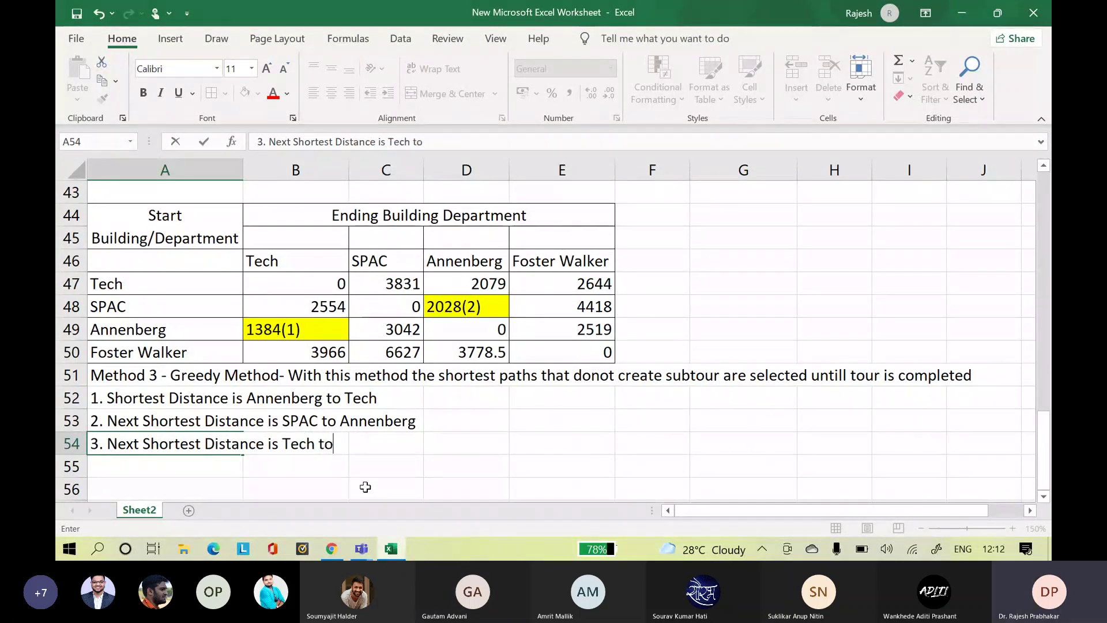
text( Annen)
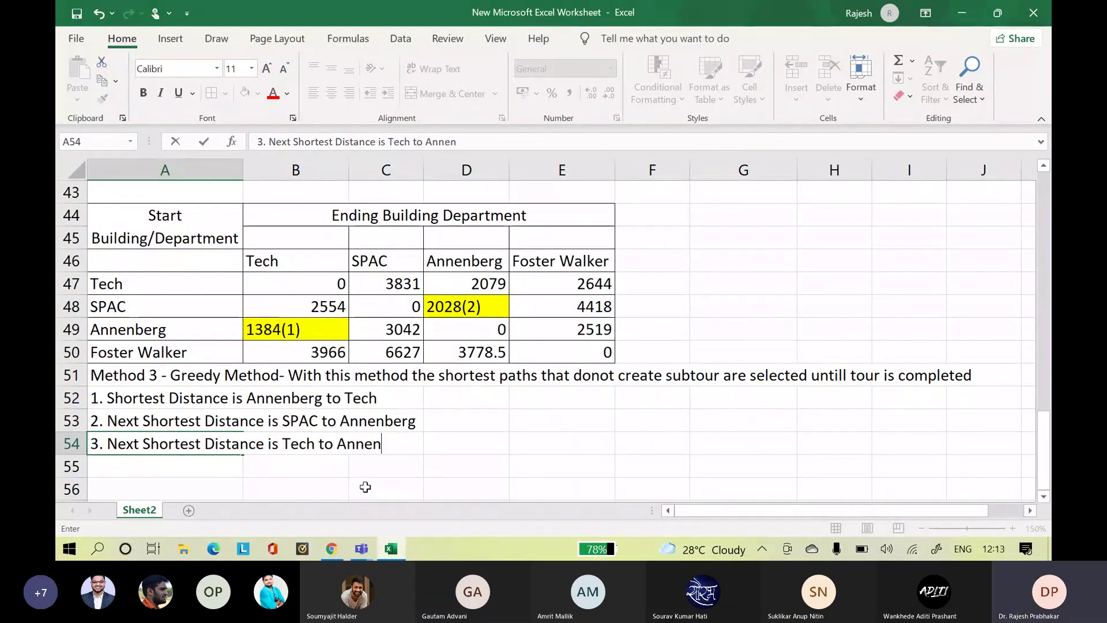
text(berg)
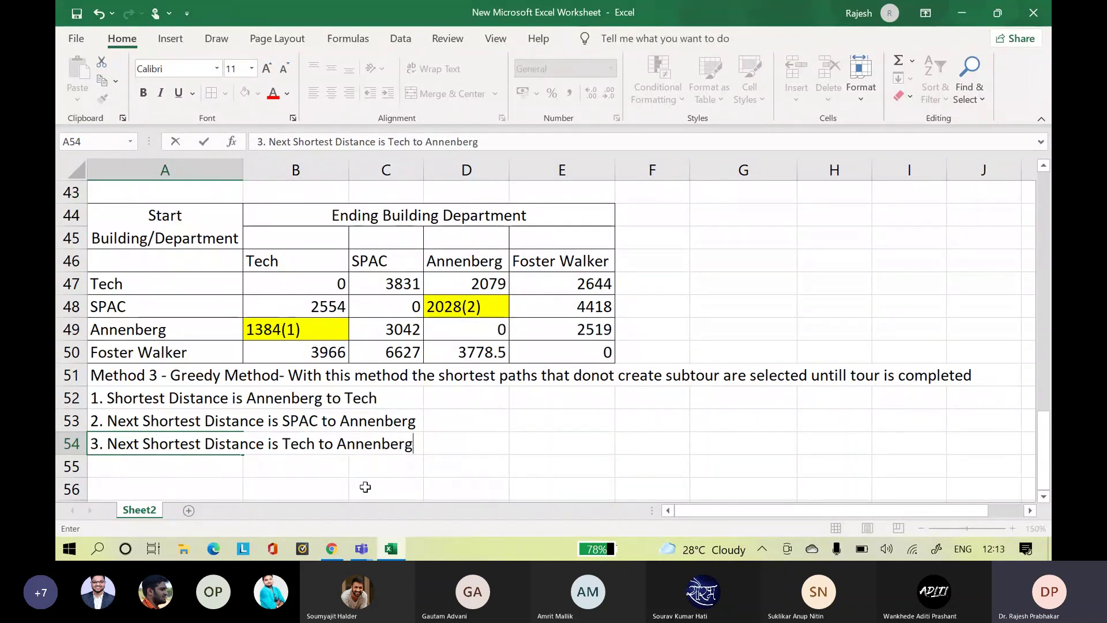
click(544, 466)
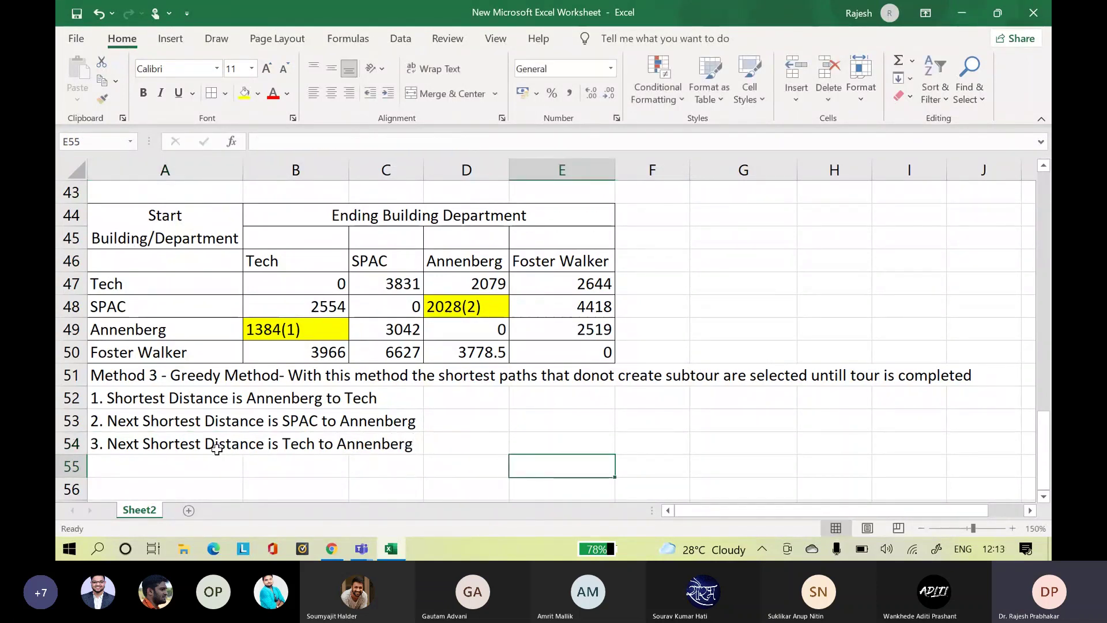
- Extend the third greedy step in A54 with "- creates a subtour hence skip"
click(218, 449)
click(498, 141)
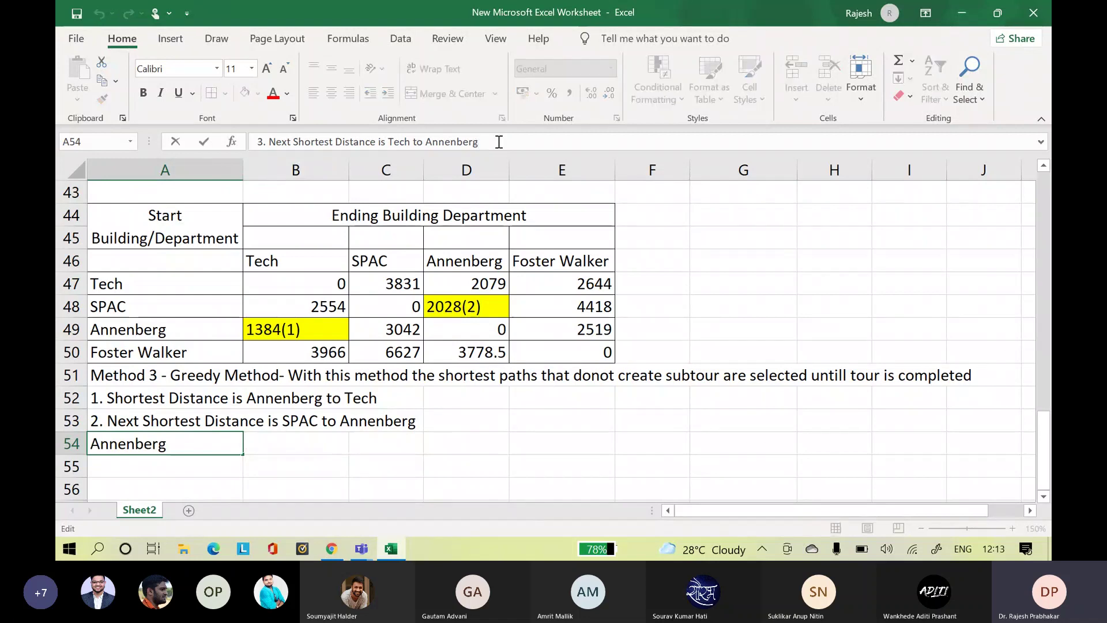
text(- create)
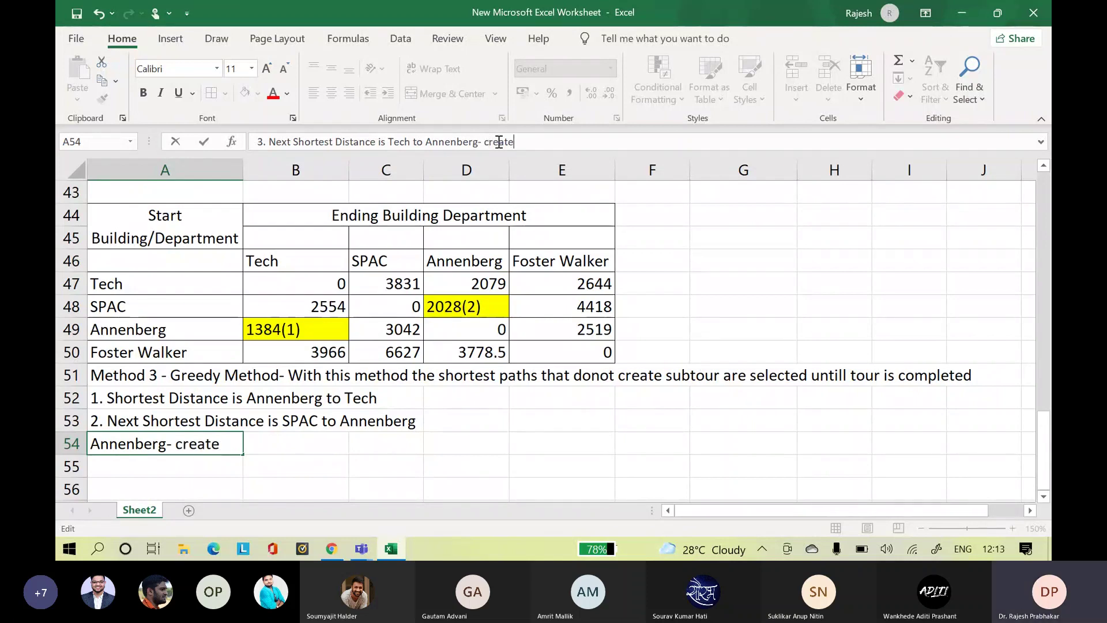
text(s as)
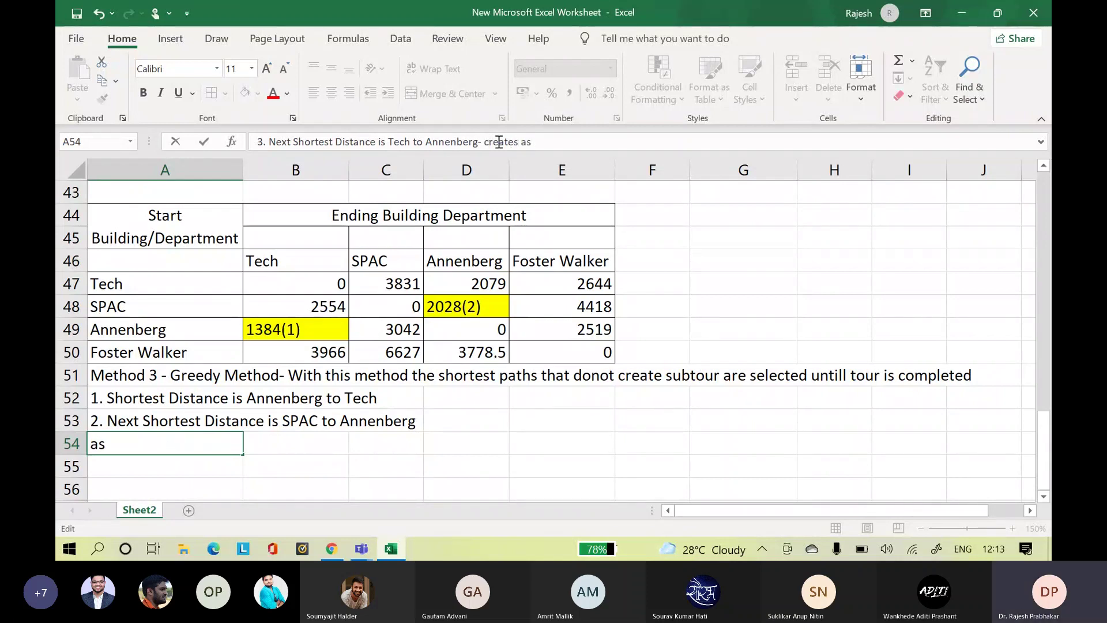
key(BackSpace)
key(BackSpace)
text(subtour)
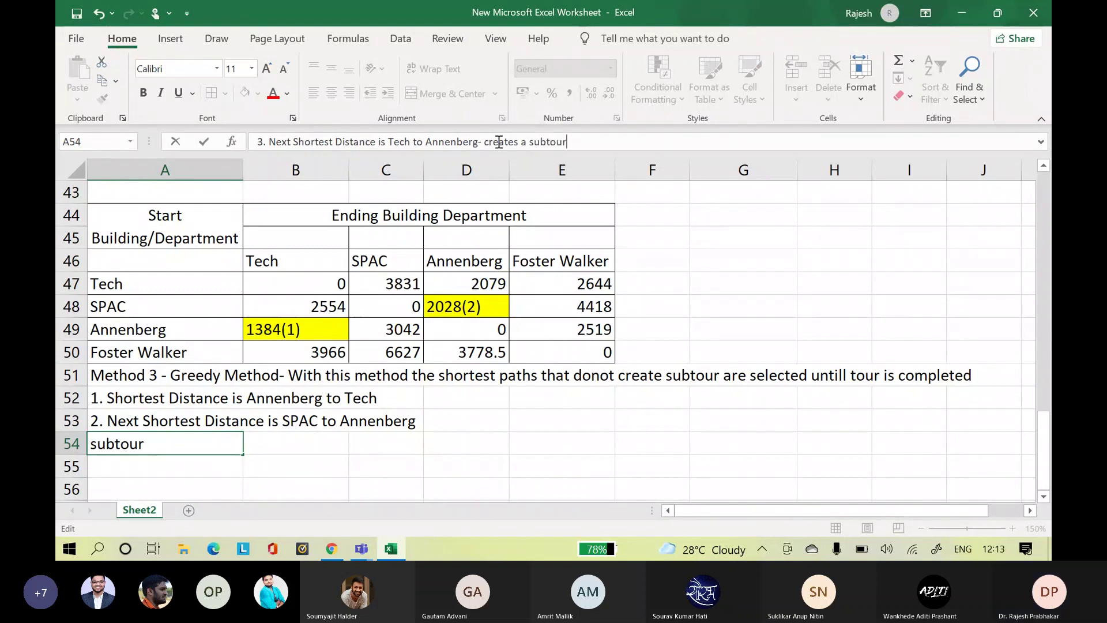
text( hence s)
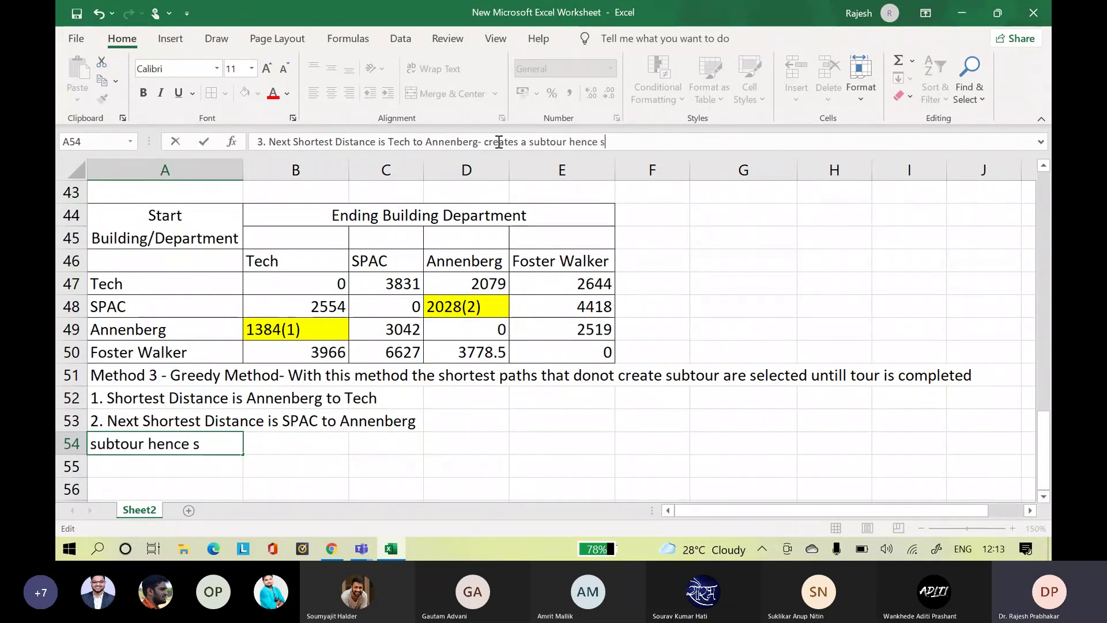
text(kip)
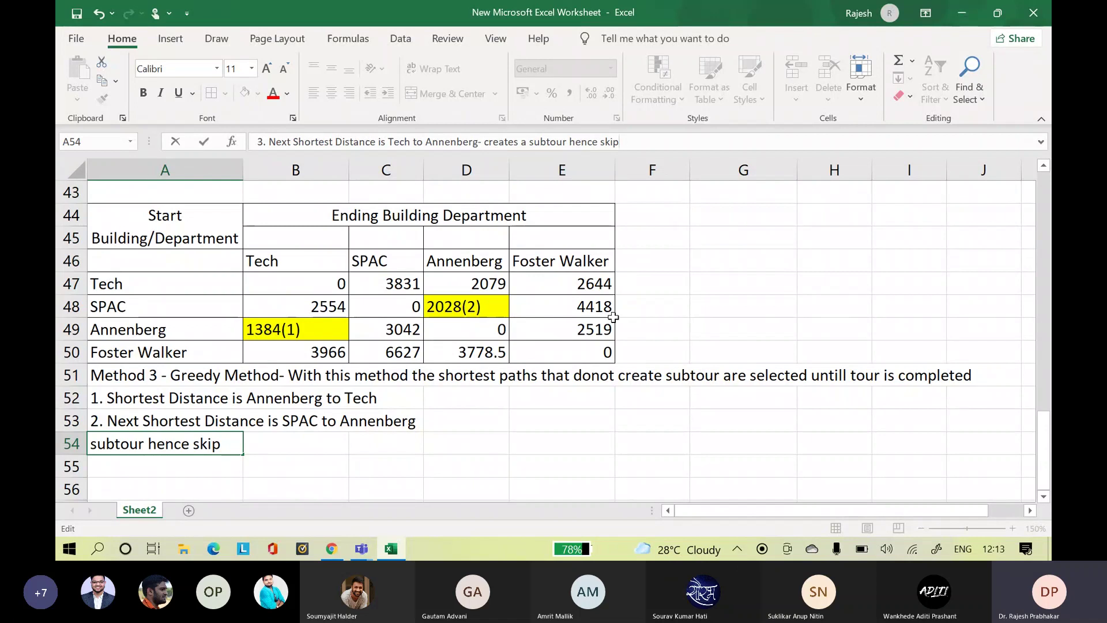
click(580, 442)
- Fill the Tech-to-Annenberg distance cell D47 with orange and append "(3)" to its value, making it "2079(3)"
click(478, 281)
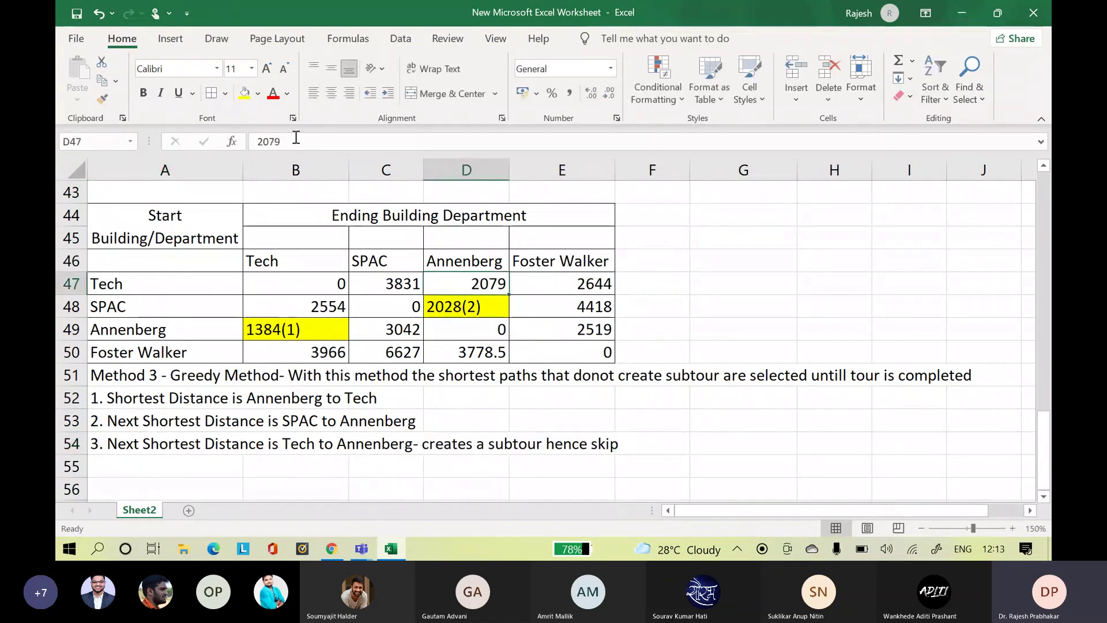
click(258, 94)
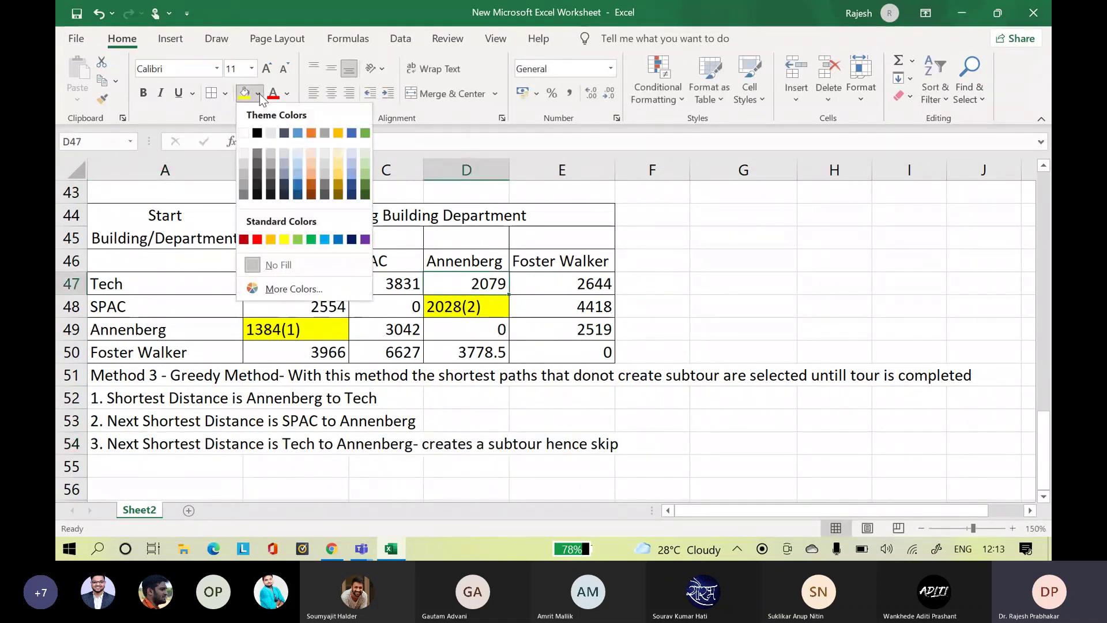
click(270, 238)
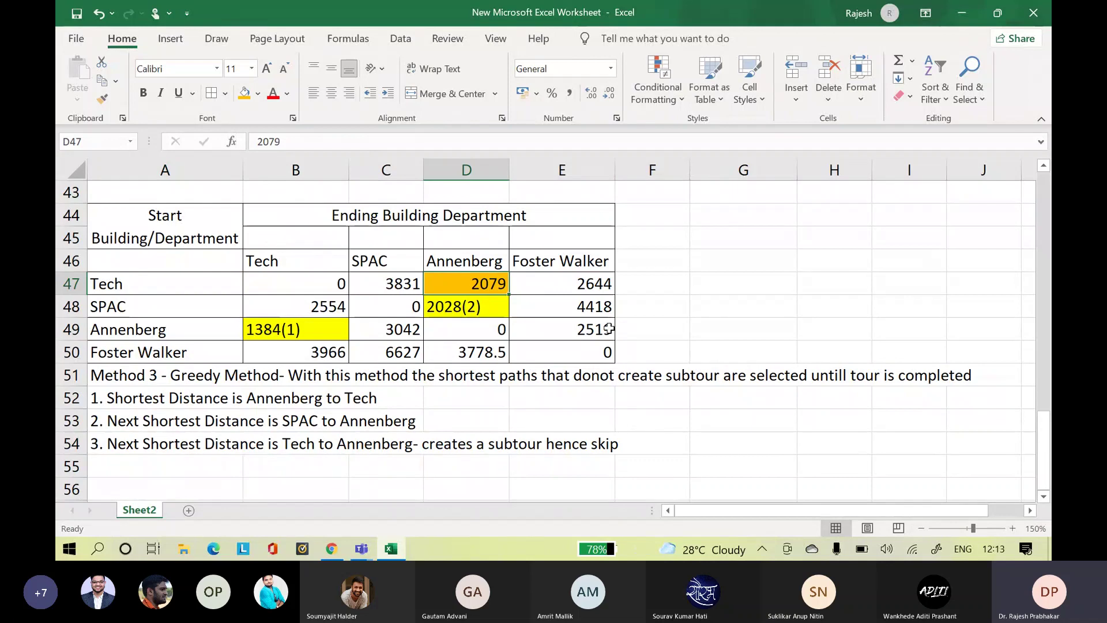
double_click(505, 285)
text((3))
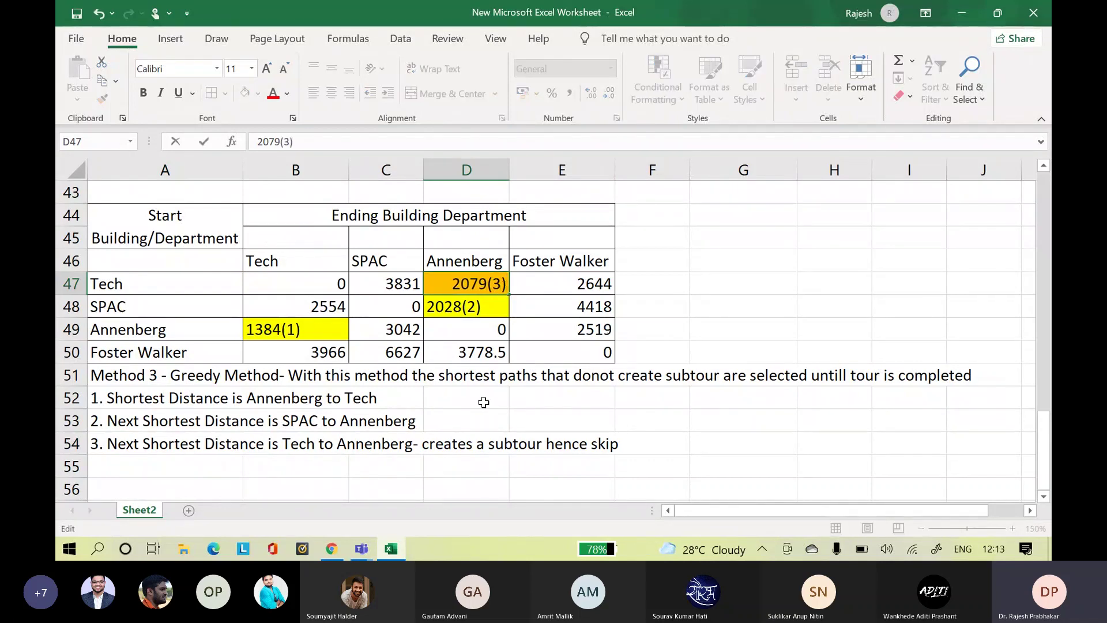
- Enter the fourth greedy step in A55 as "4. Next Shortest Distance is Annenberg to FosterWalker-"
click(167, 462)
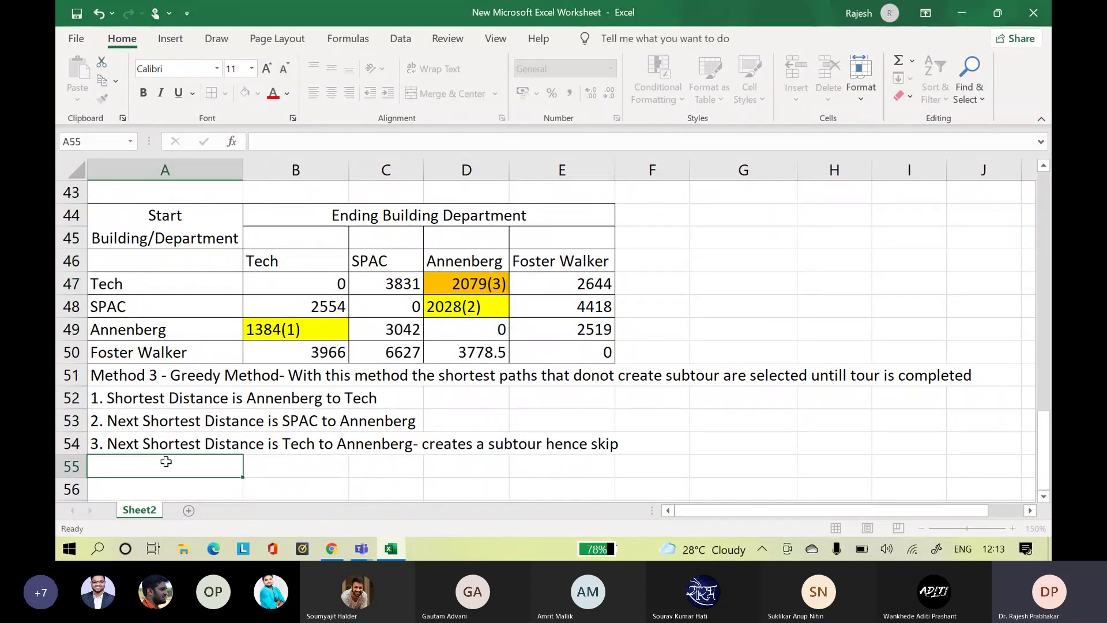
text(4. N)
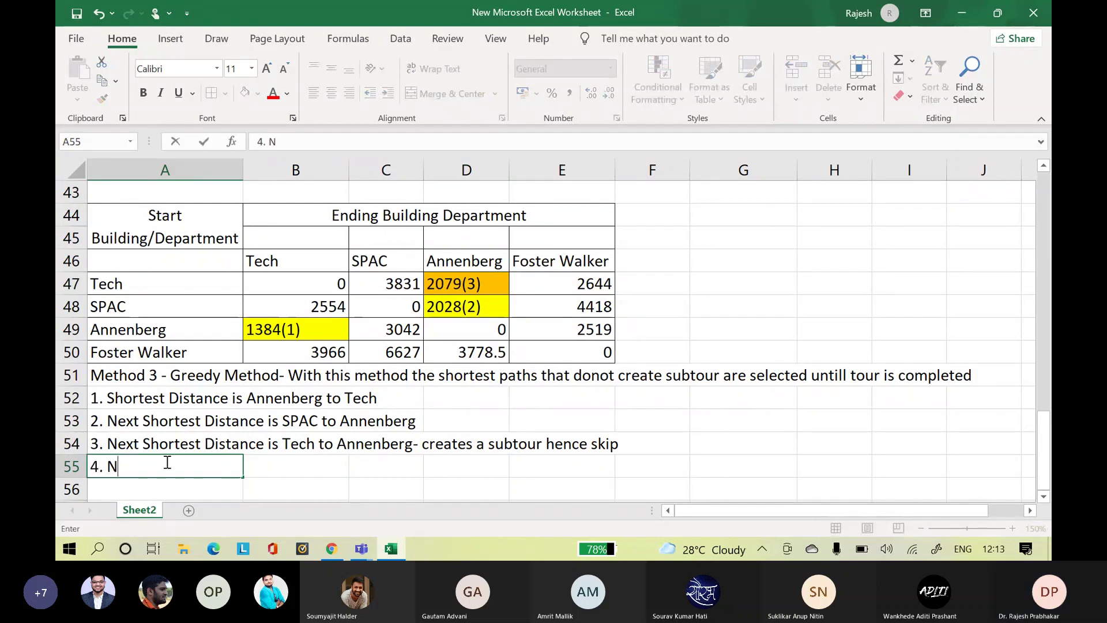
text(ext Sh)
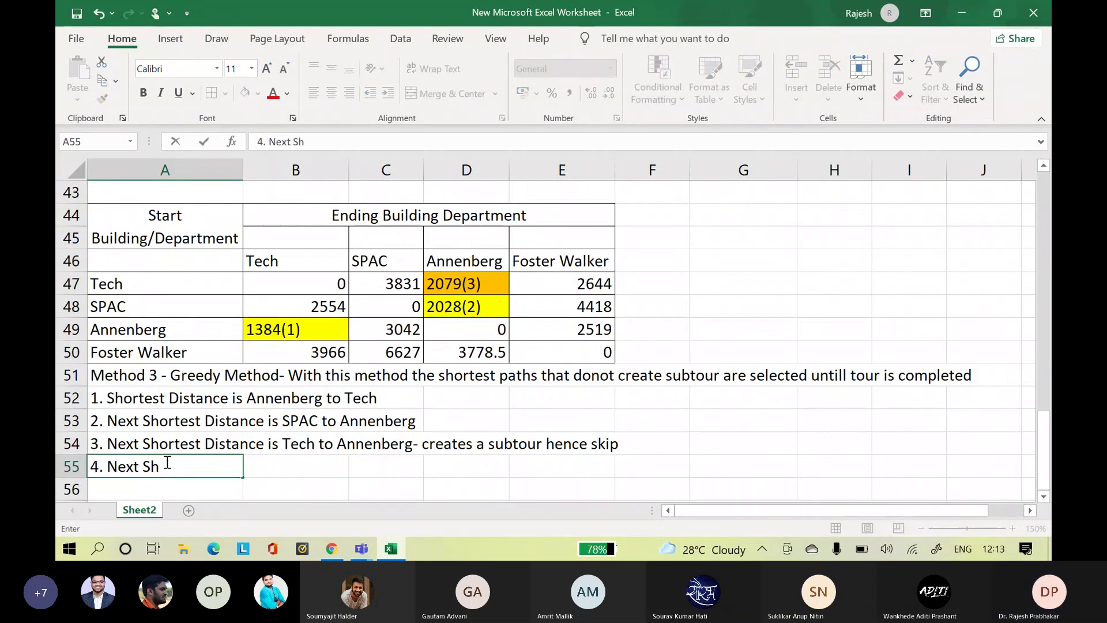
text(ortest )
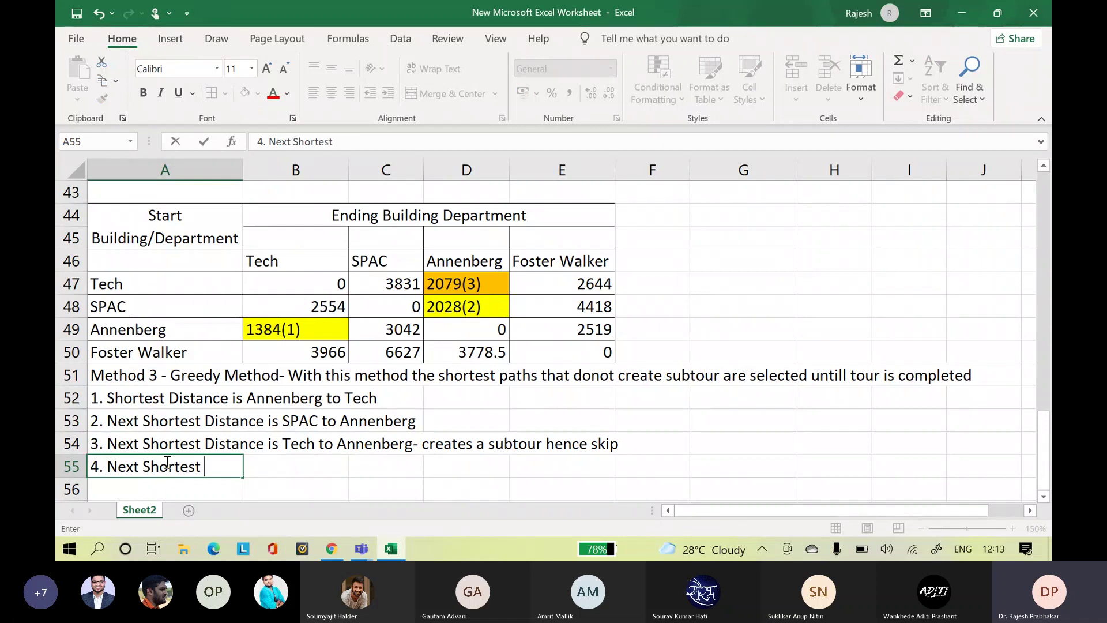
text(Distance is)
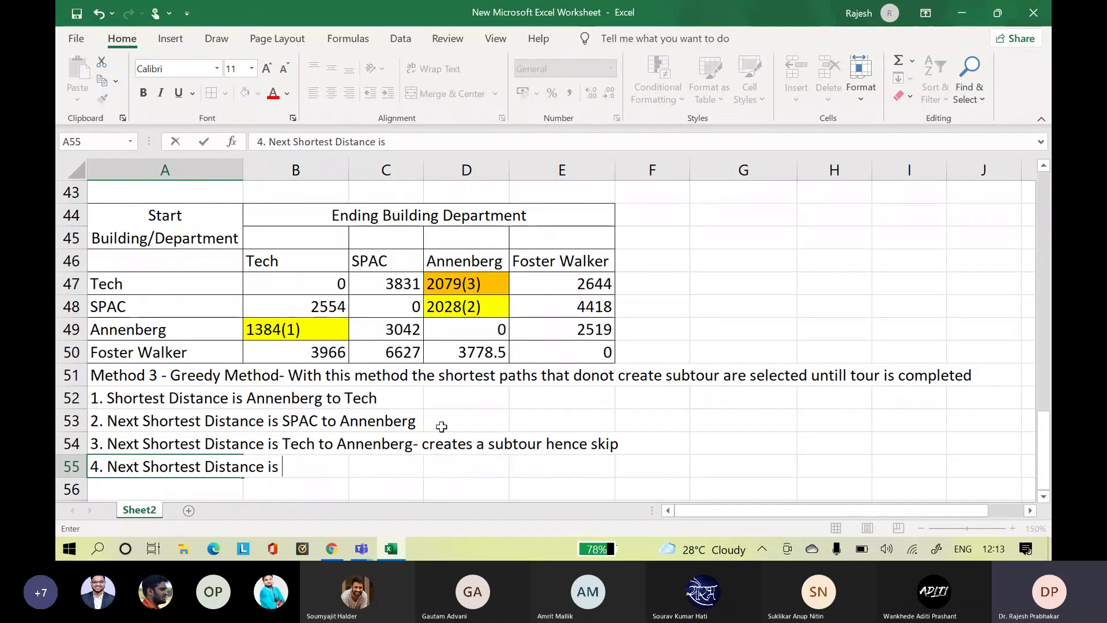
text(Annen)
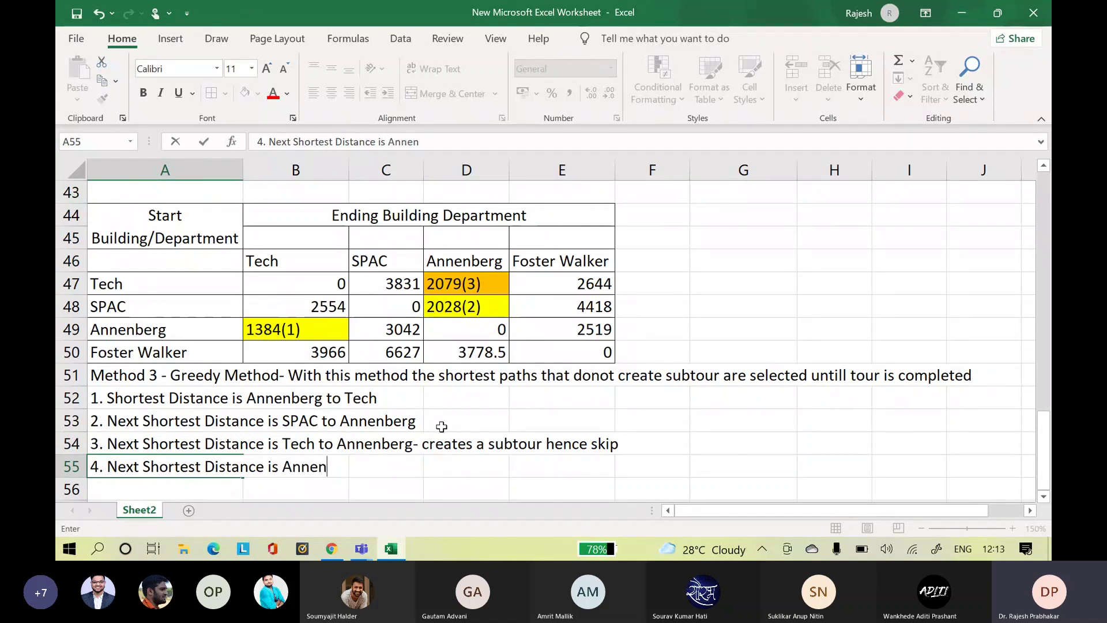
text(berg to )
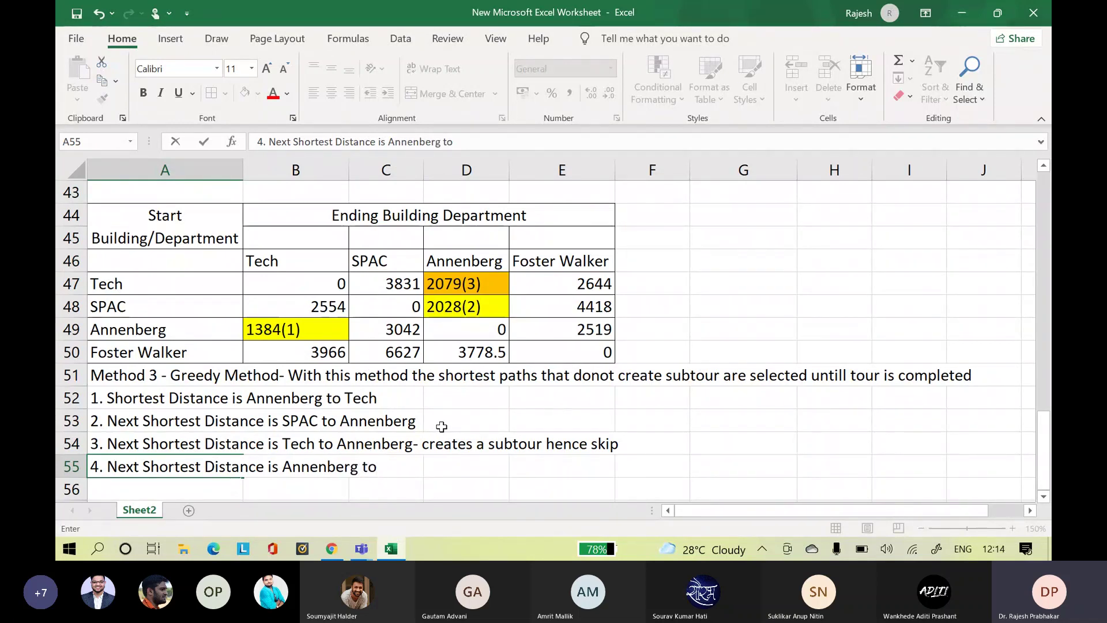
text(FosterWalker)
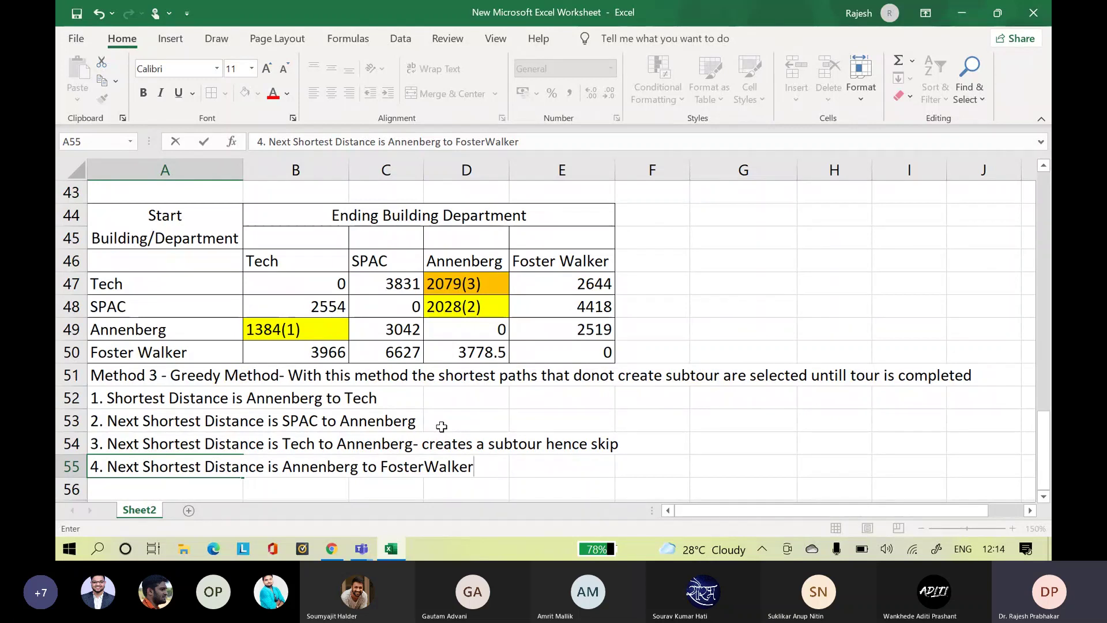
text(-)
- Extend the fourth greedy step in A55 with "creates a subtour hence skip"
click(422, 444)
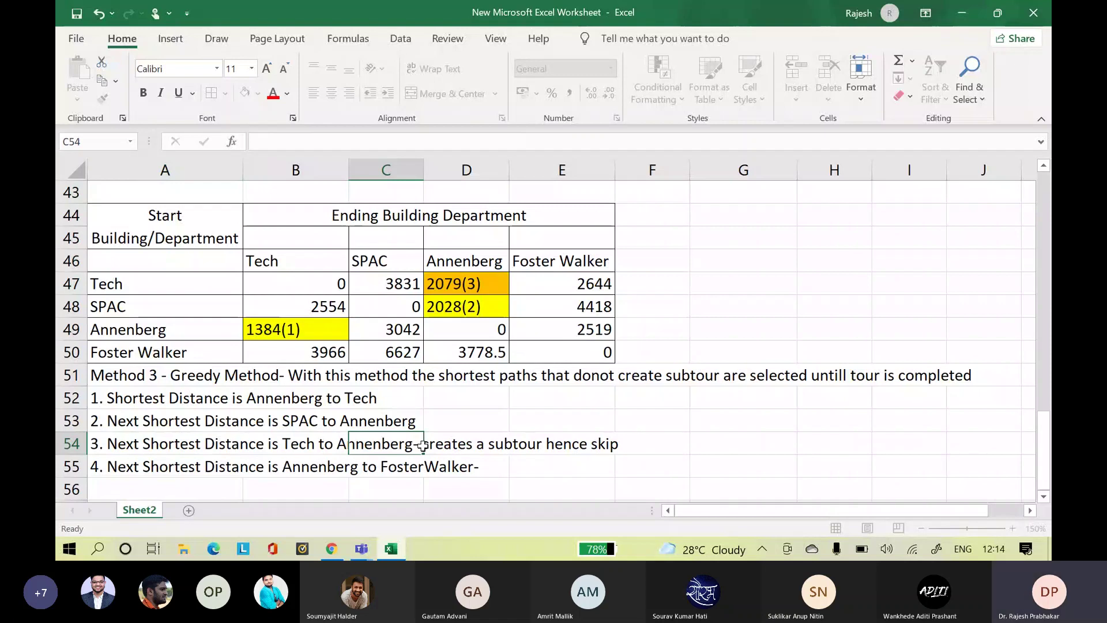
click(167, 466)
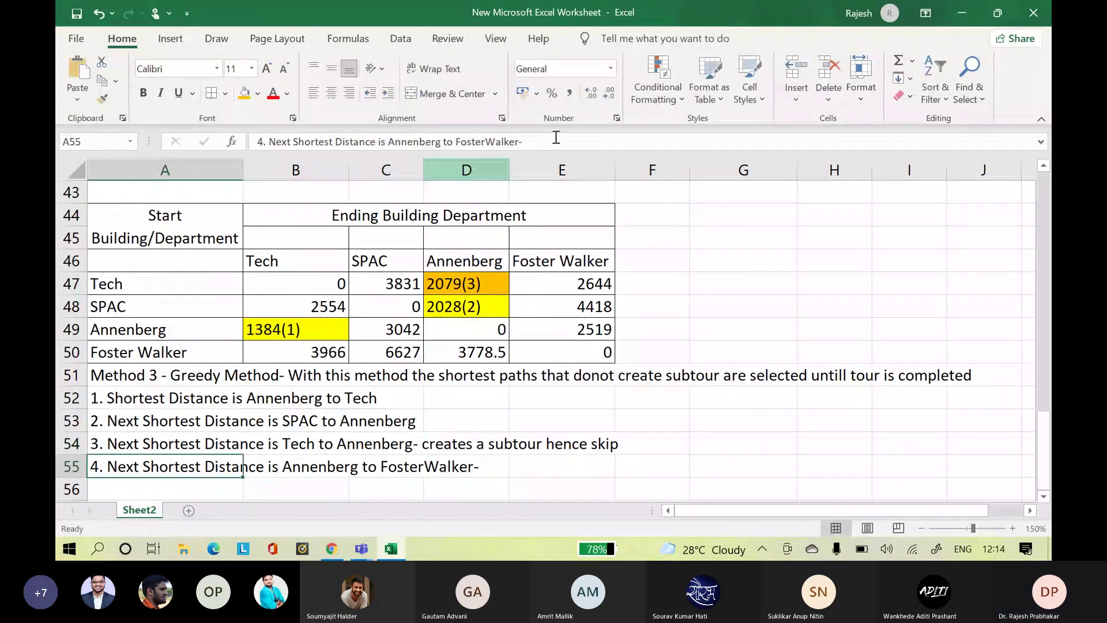
click(551, 141)
text(creates a subtour hence skip)
click(595, 302)
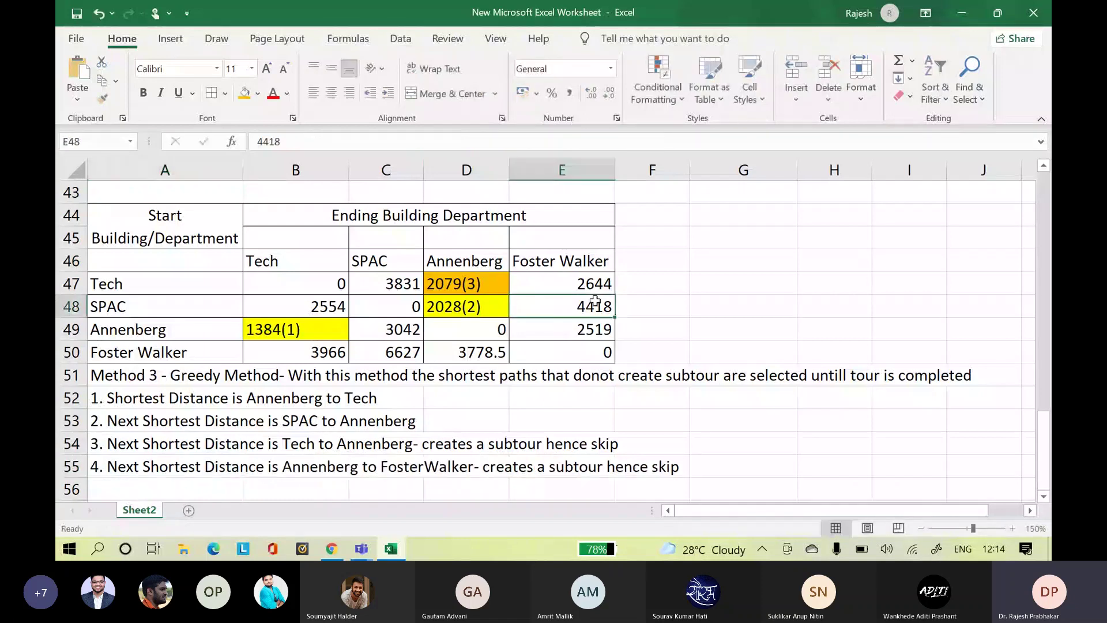
- Fill the Annenberg-to-Foster Walker distance cell E49 with orange and append "(4)" to its value, making it "2519(4)"
click(587, 331)
click(244, 94)
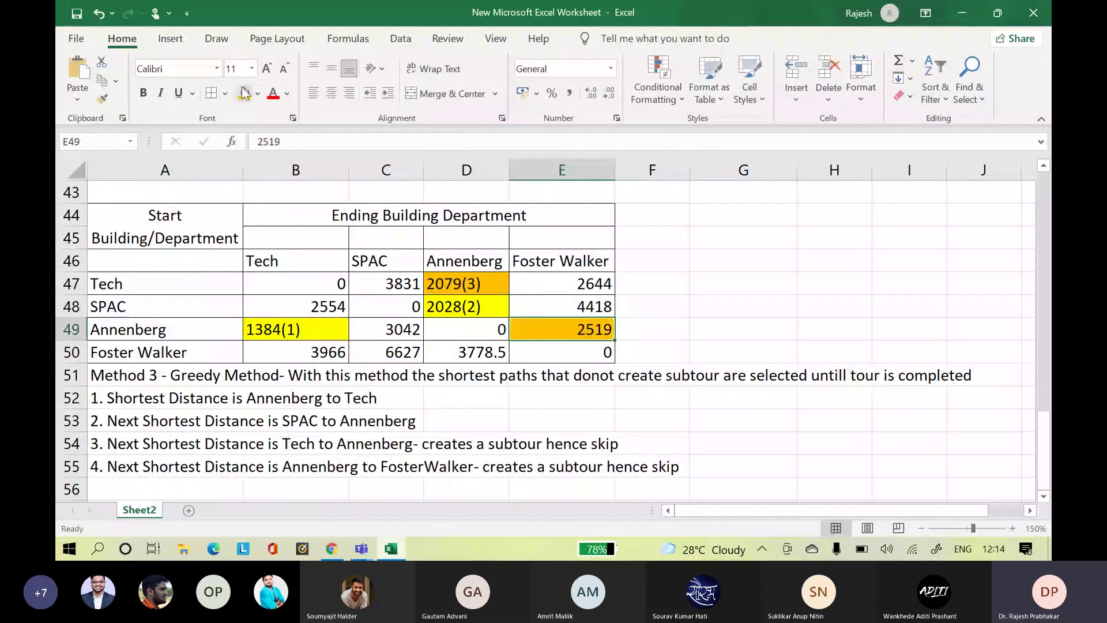
double_click(611, 329)
text((4))
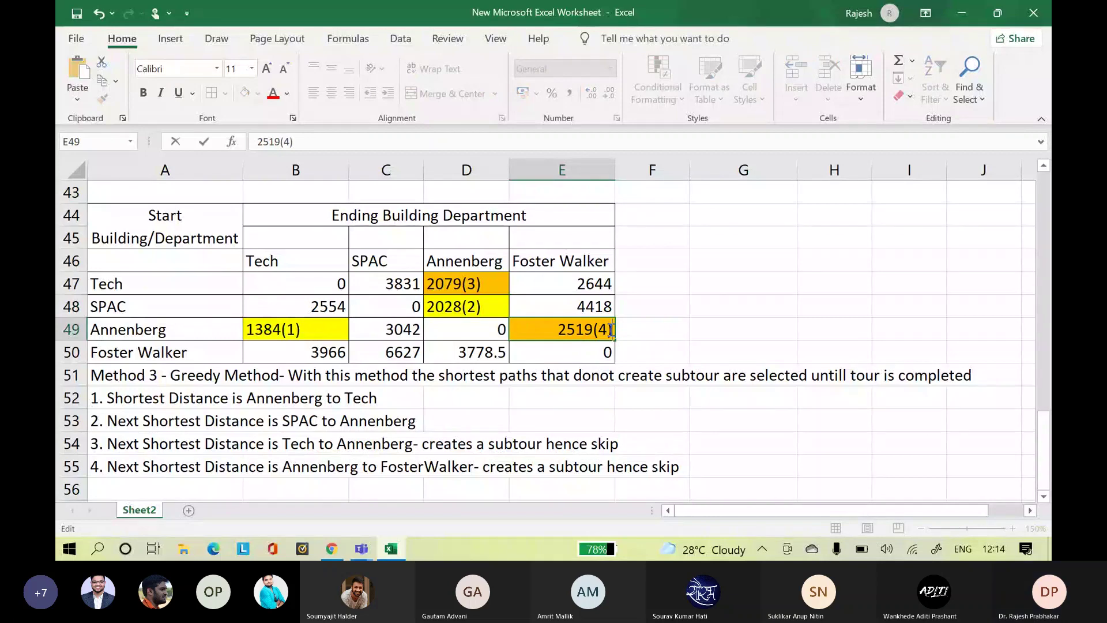
click(744, 420)
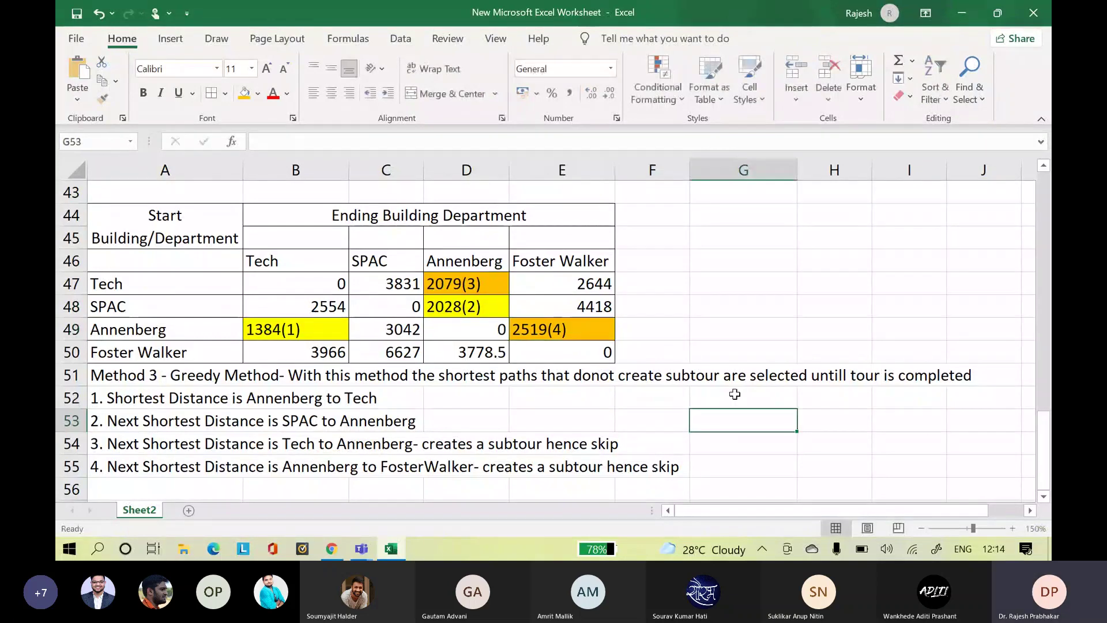
- Start the fifth greedy step in A56 with "5. Next Shortest Distance is"
key(Down)
key(Down)
key(Down)
key(Down)
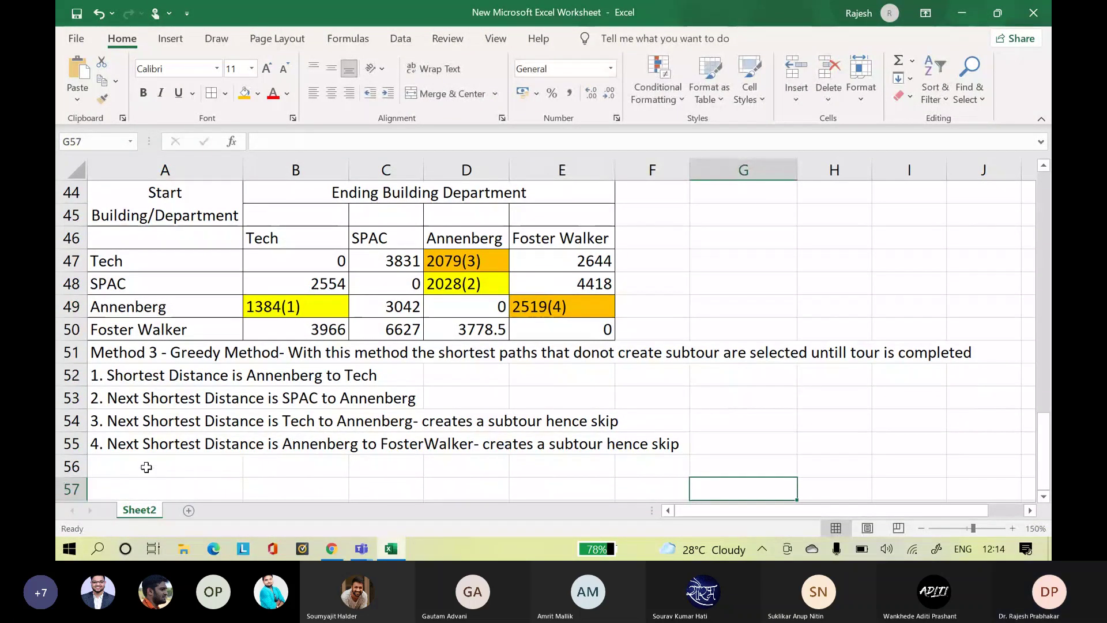
click(148, 467)
text(5)
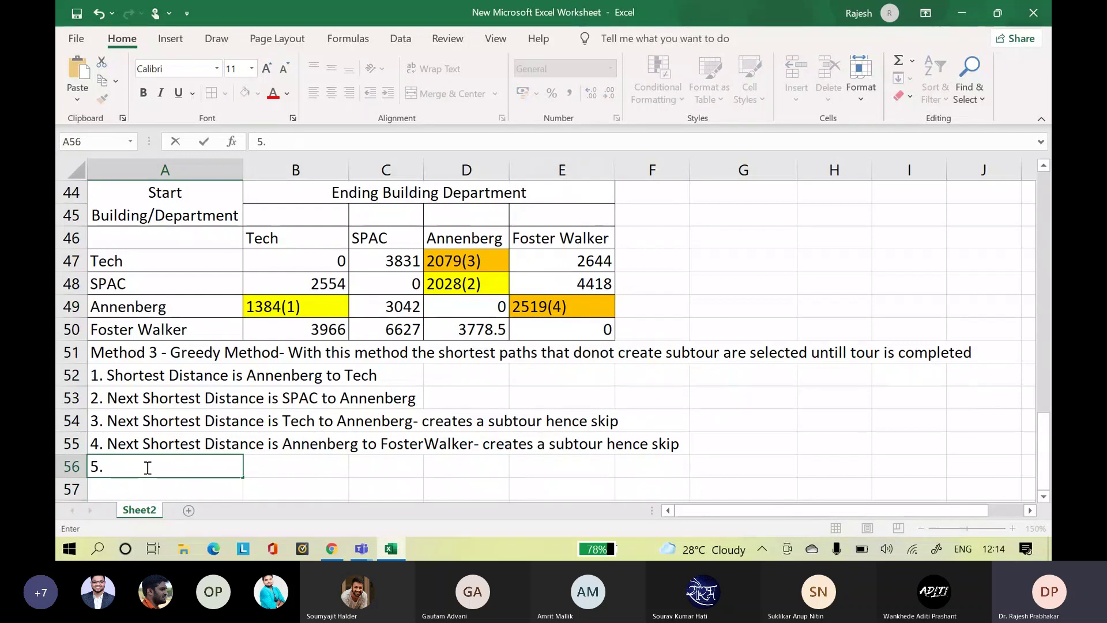
text(. Ne)
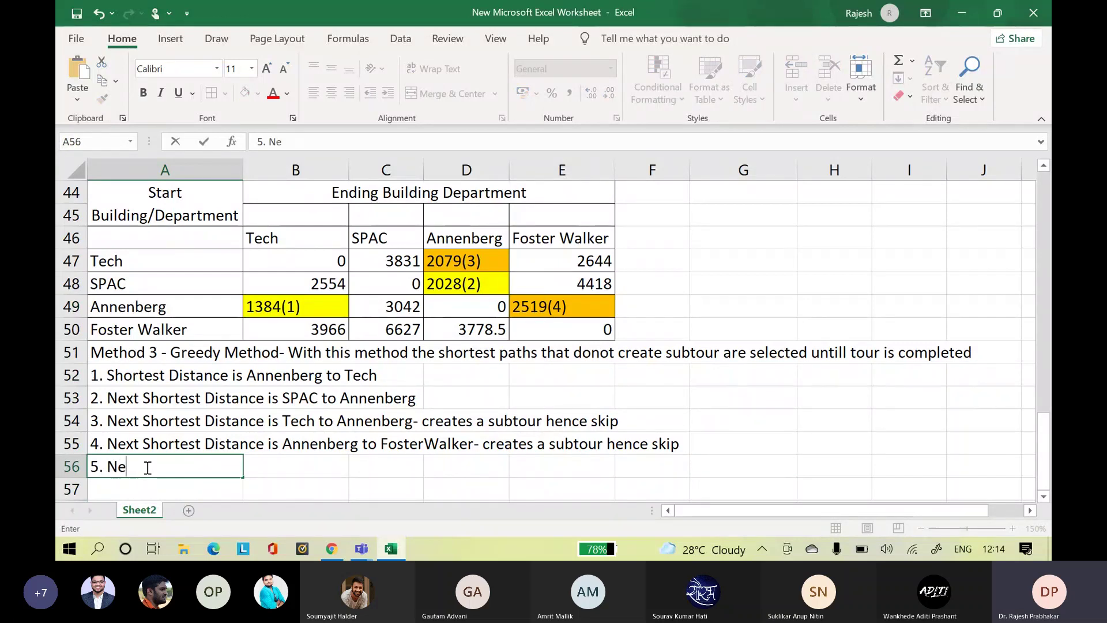
text(xt Shortes)
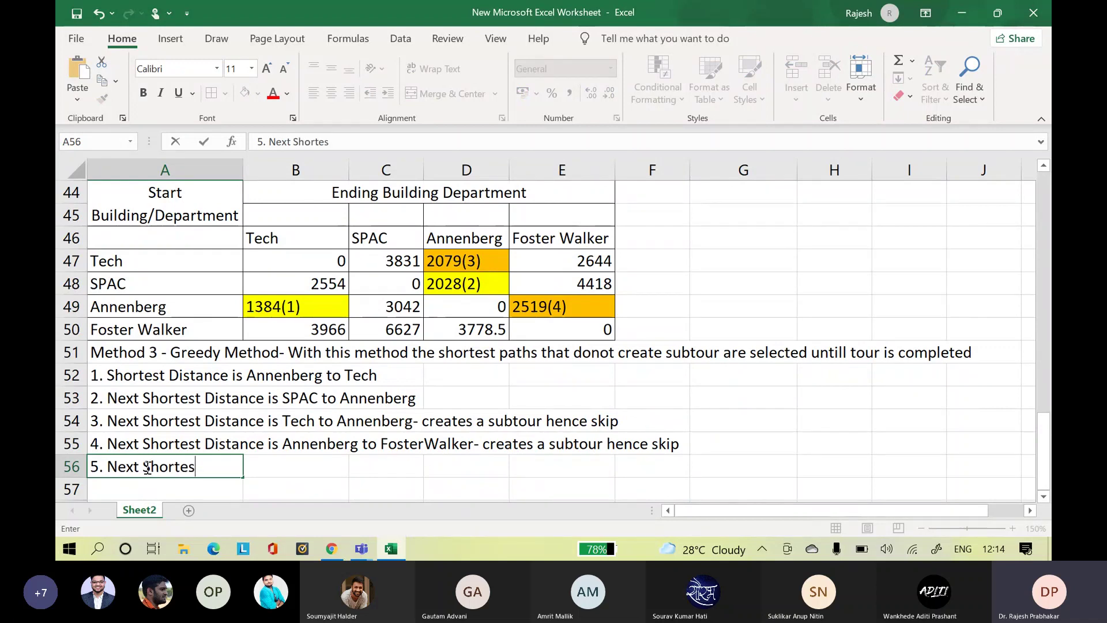
text(t Distance)
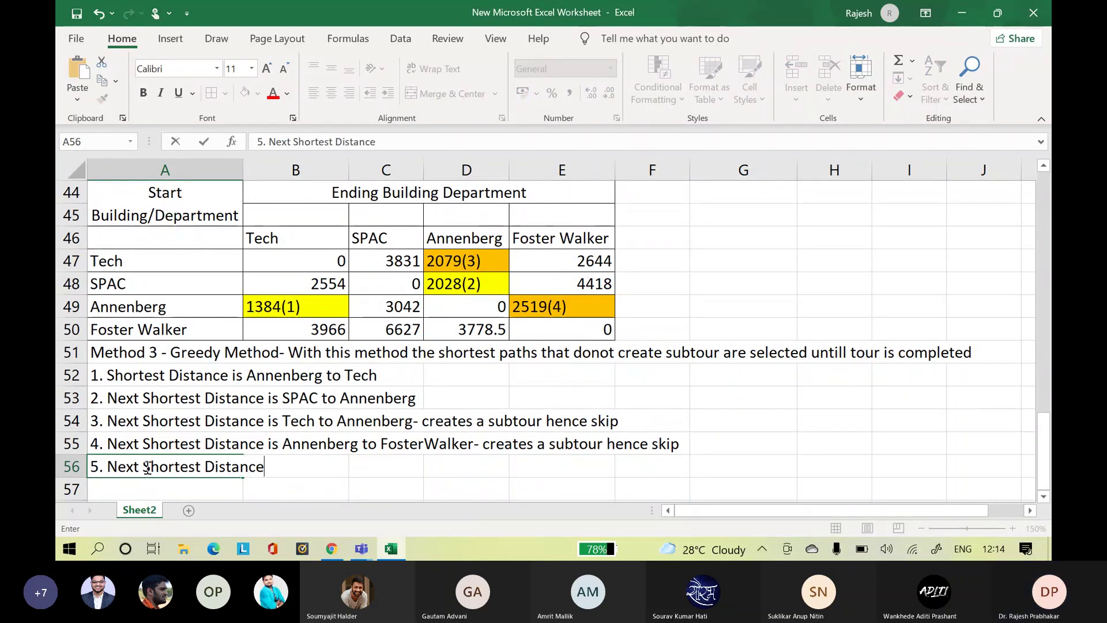
text( is)
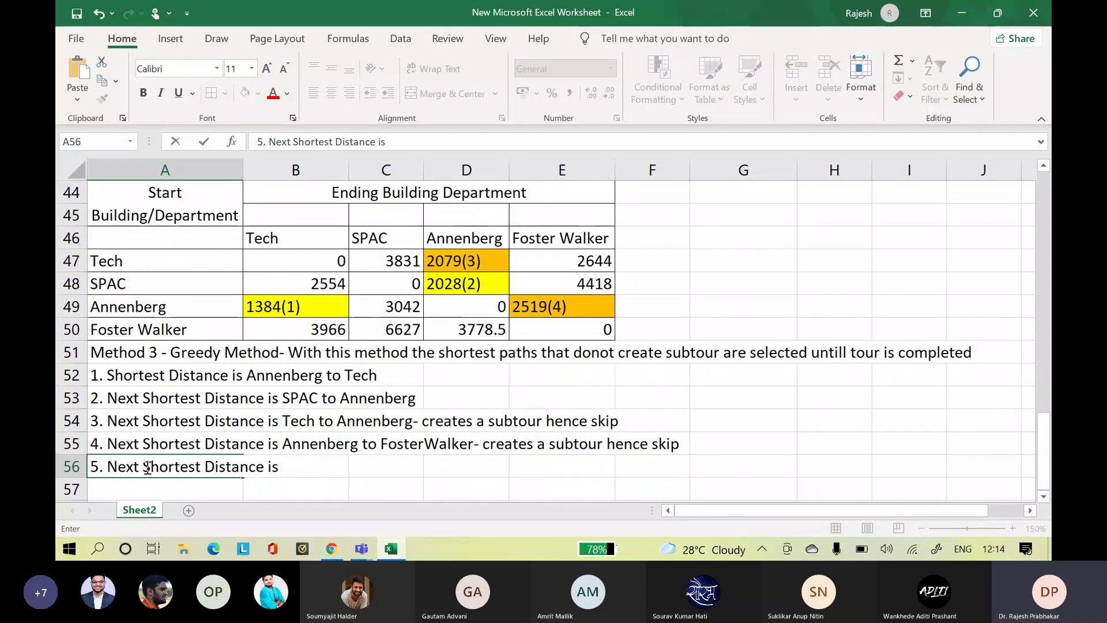
- Fill the SPAC-to-Tech distance cell B48 with orange and append "(5)" to its value, making it "2554(5)"
click(319, 286)
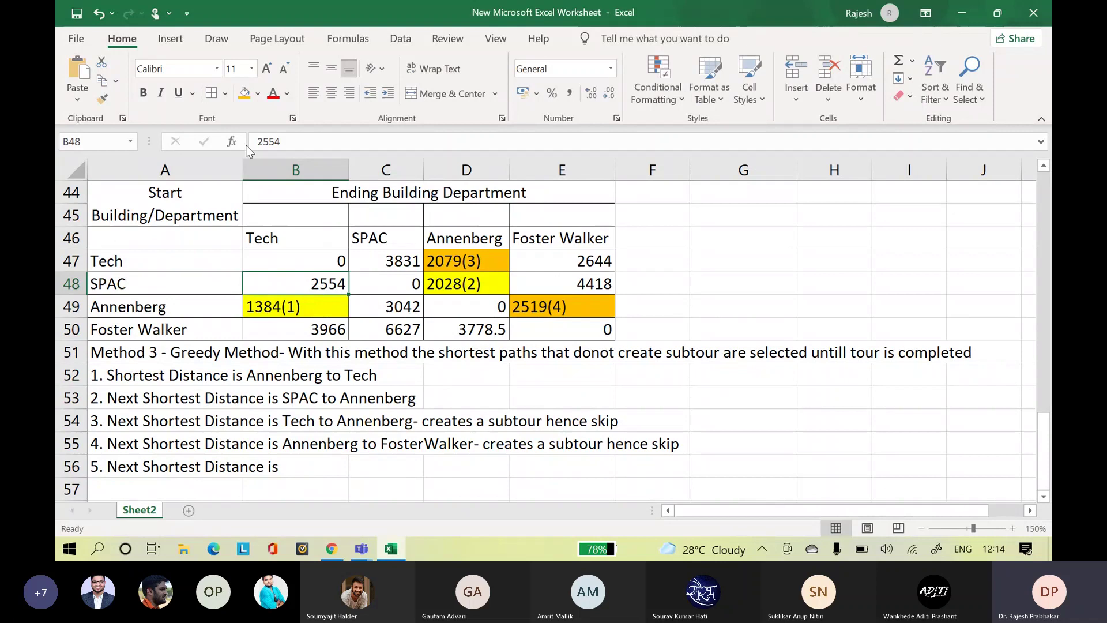
click(244, 92)
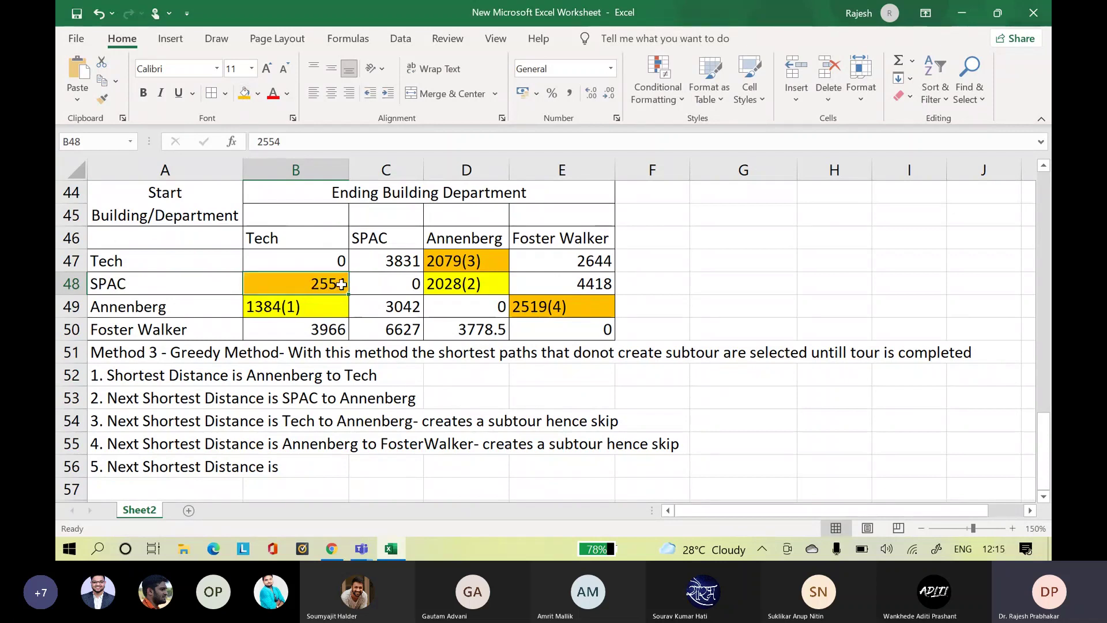
double_click(343, 284)
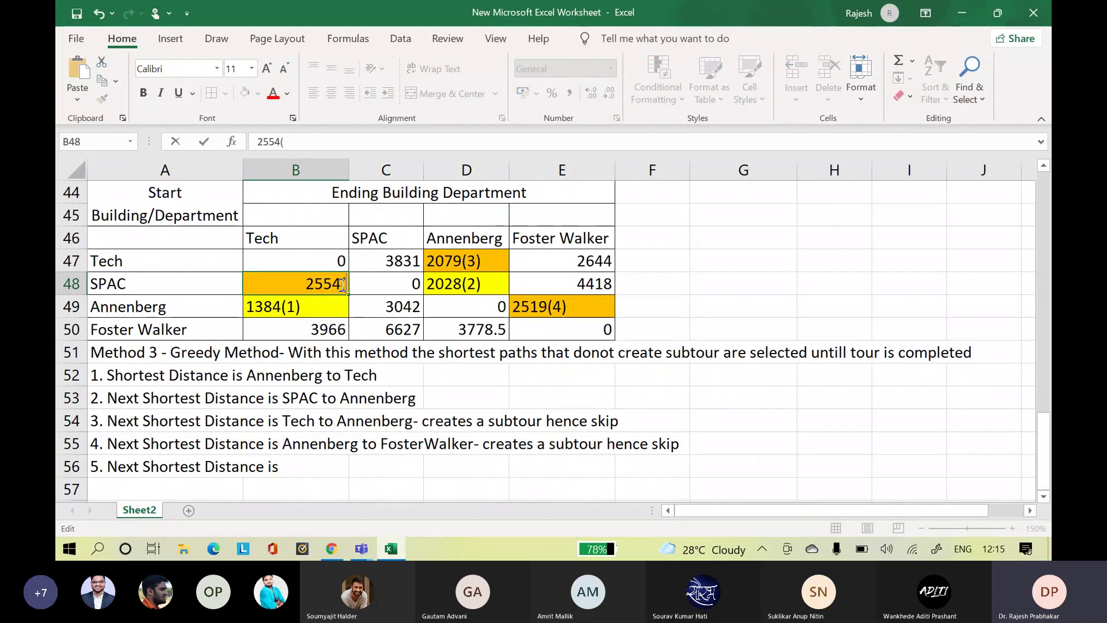
text((5))
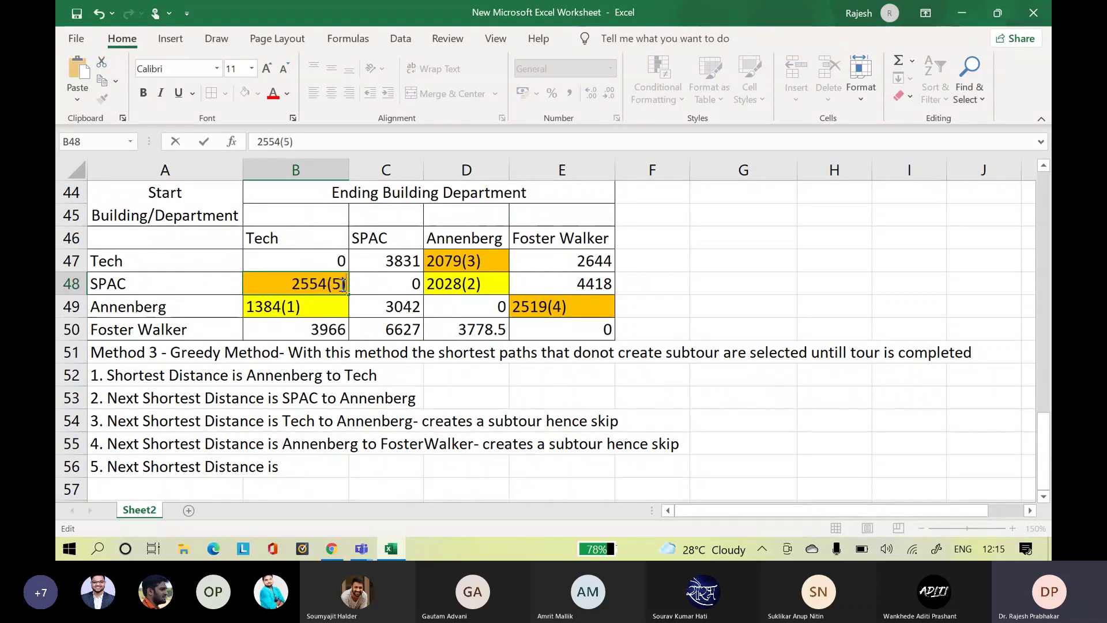
- Complete the fifth greedy step in A56 with "SPAC to Tech creates a subtour hence skip"
click(149, 471)
click(397, 144)
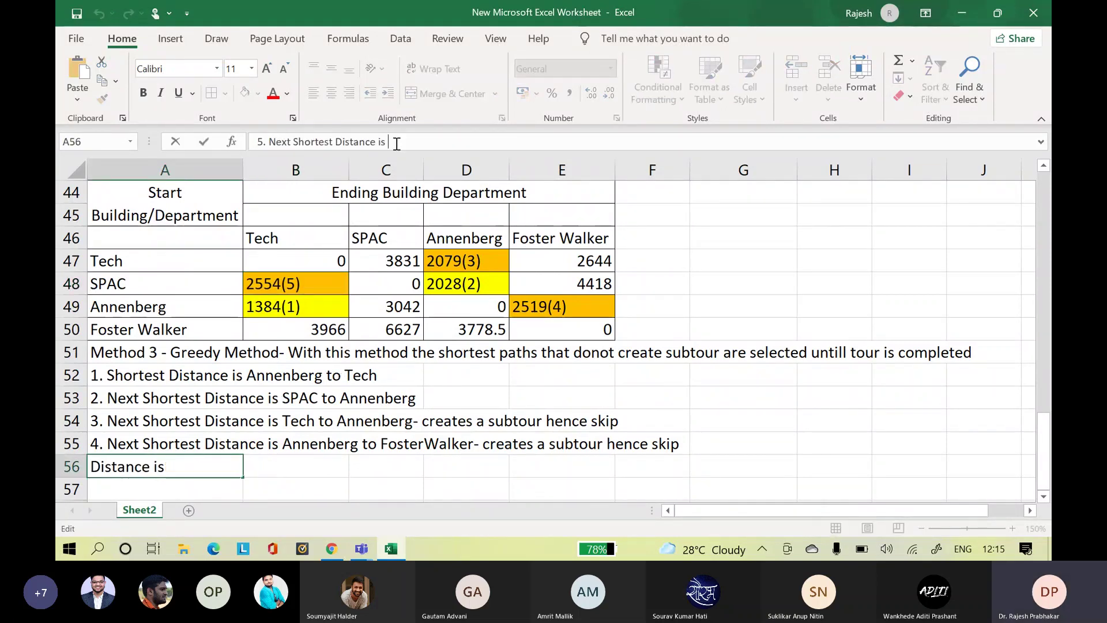
text(SPAC)
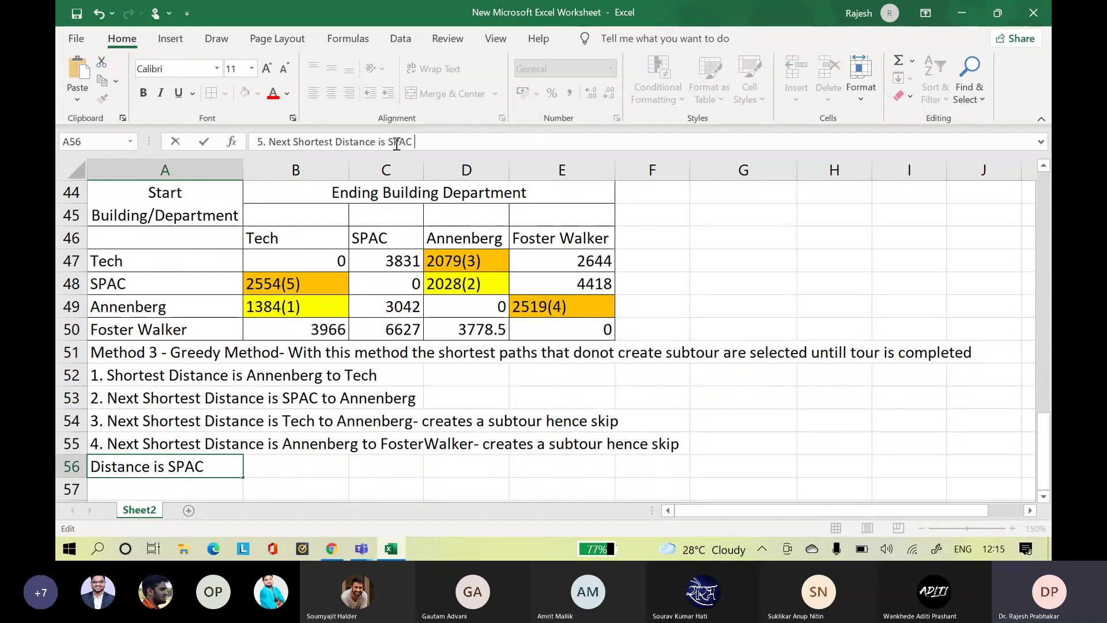
text( to Tex)
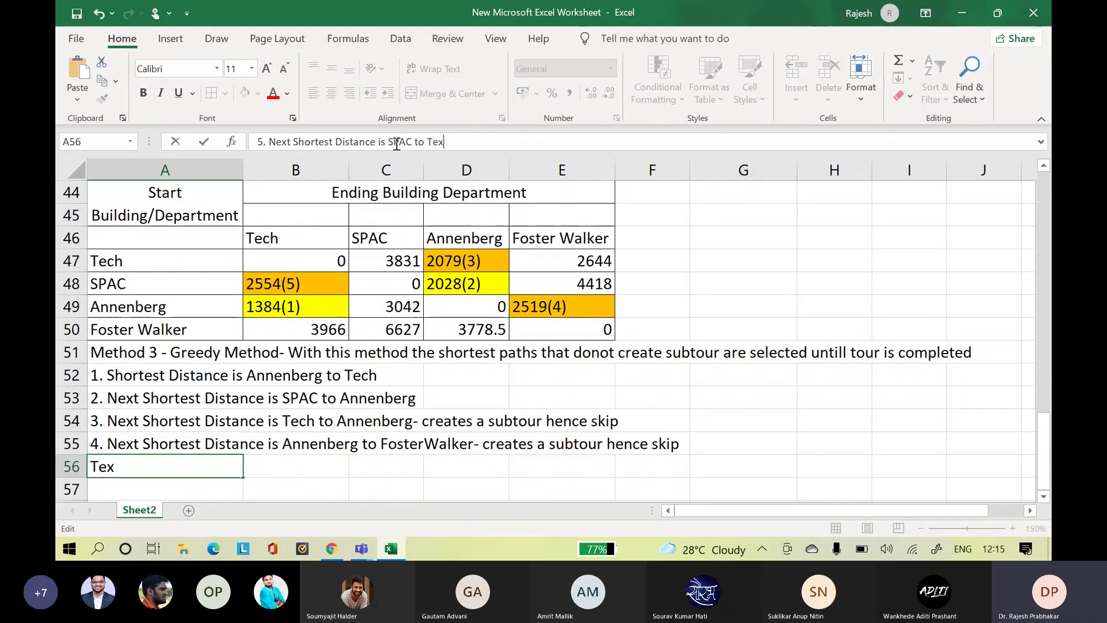
key(BackSpace)
text(ch)
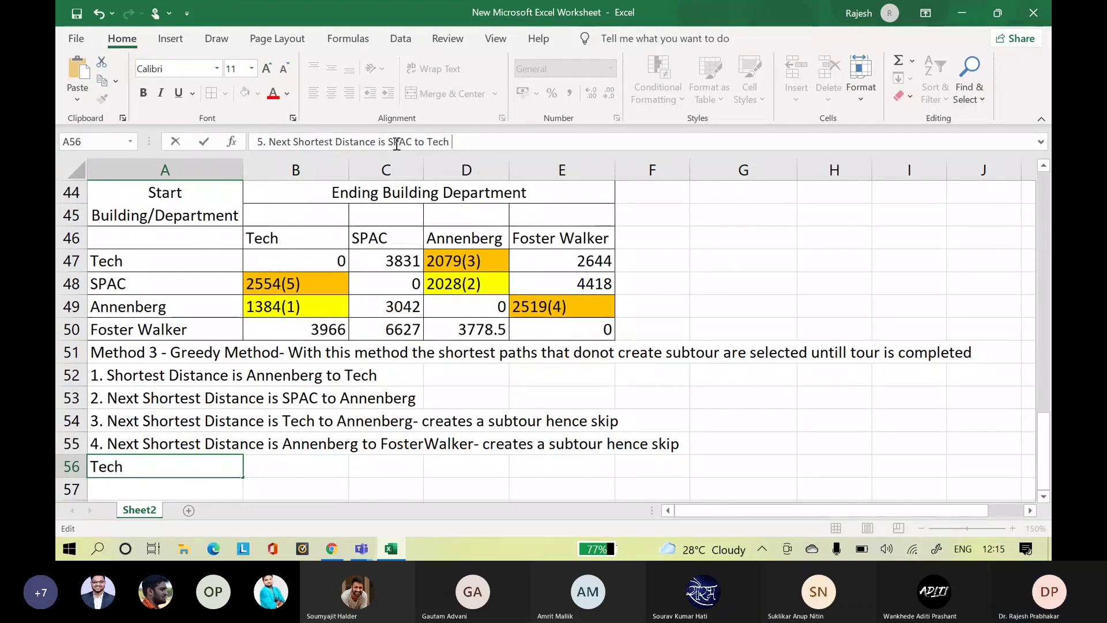
text(creates a subtour hence skip)
key(Return)
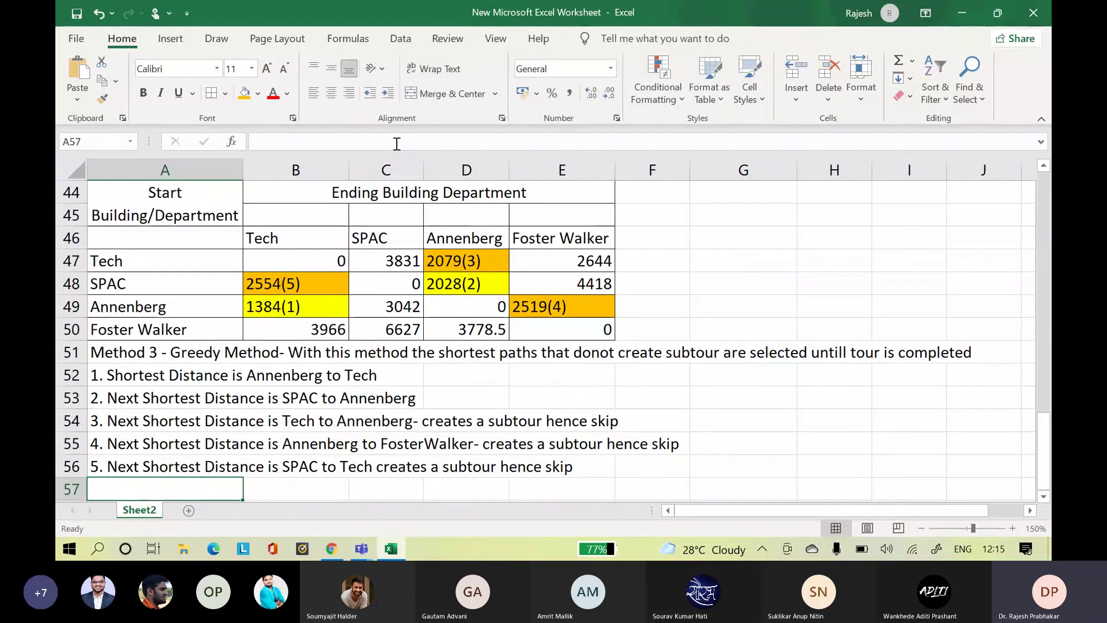
- Enter the sixth greedy step in A57 as "6. Next Shortest Distance is Tech to Foster Walker"
text(6.)
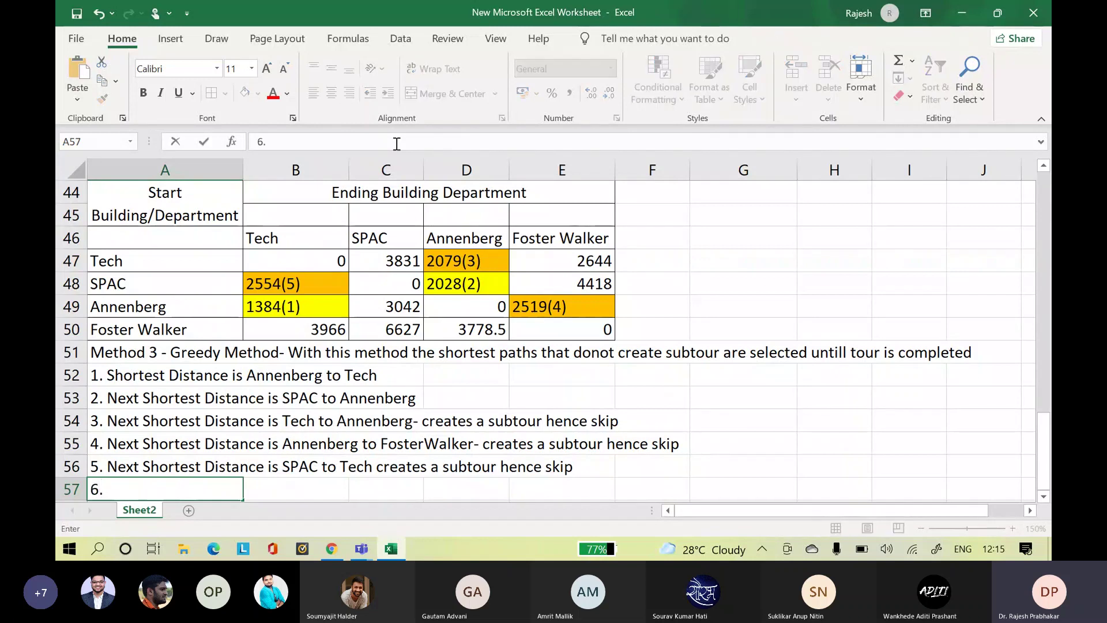
text( Next S)
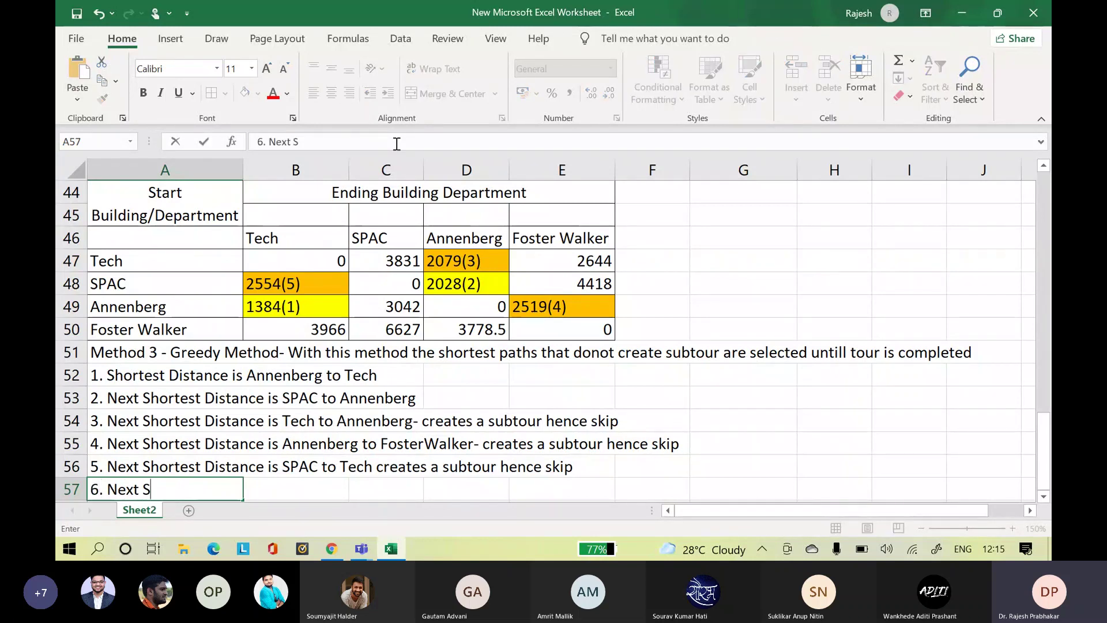
text(hortest )
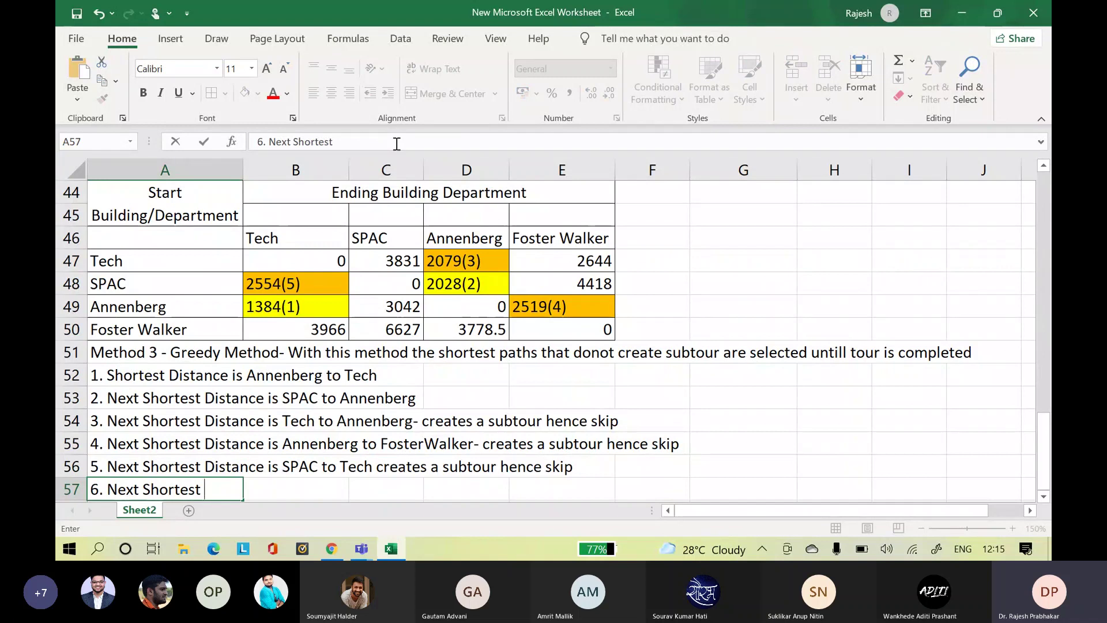
text(Distance )
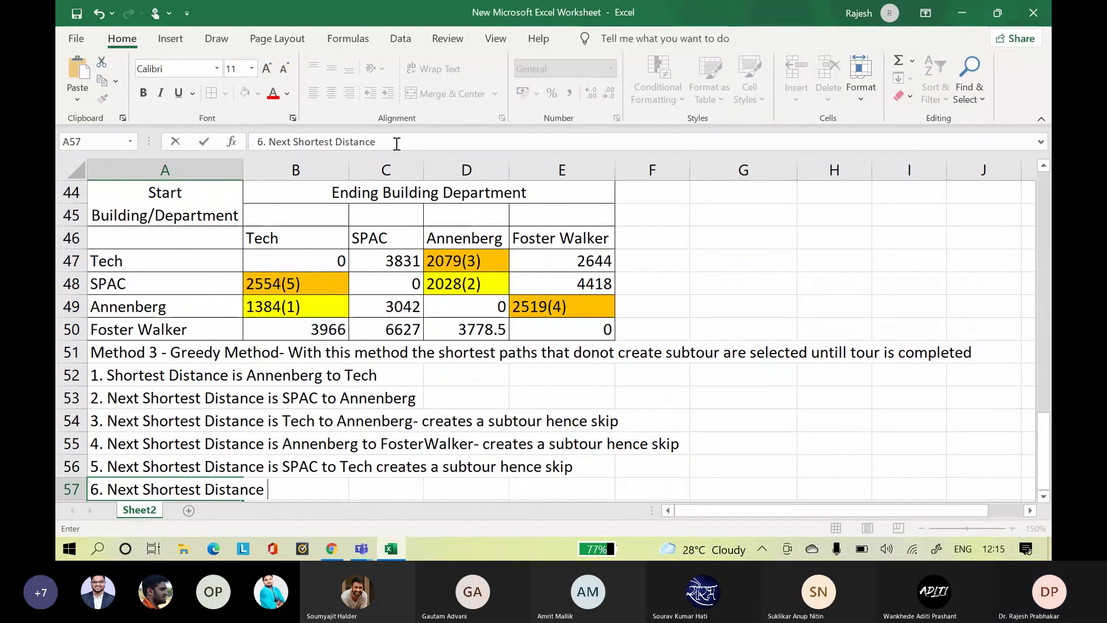
text(is)
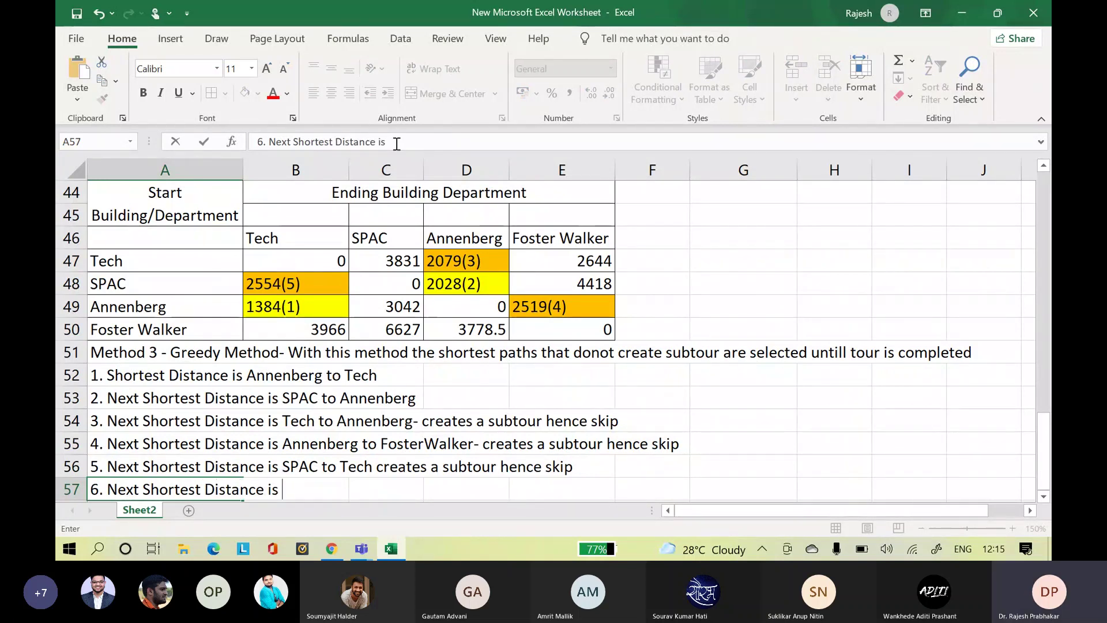
text( Tec)
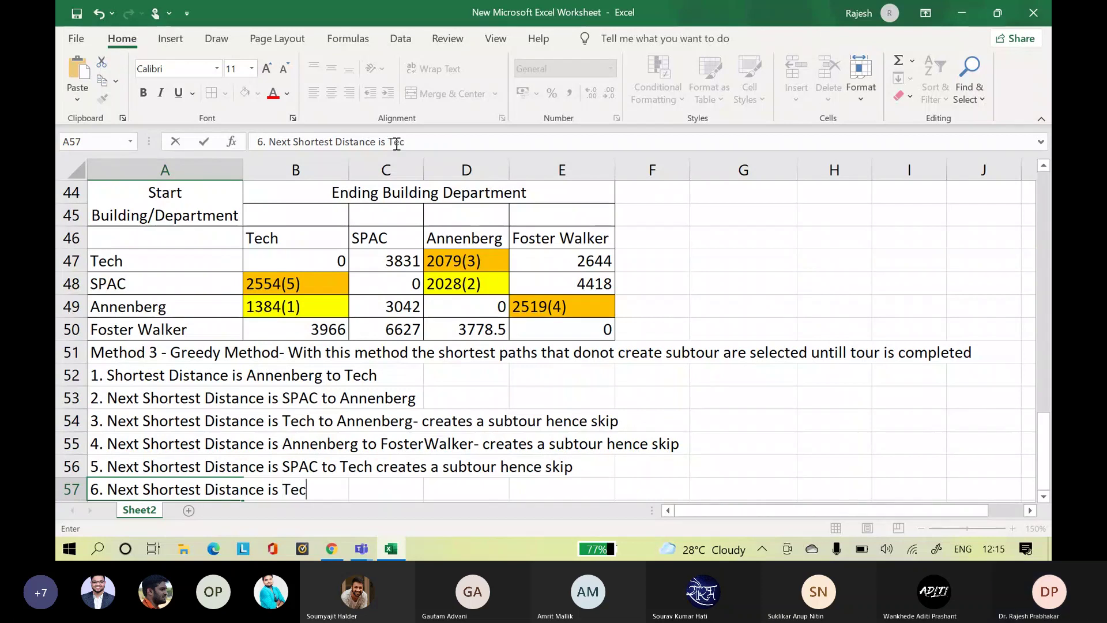
text(h to F)
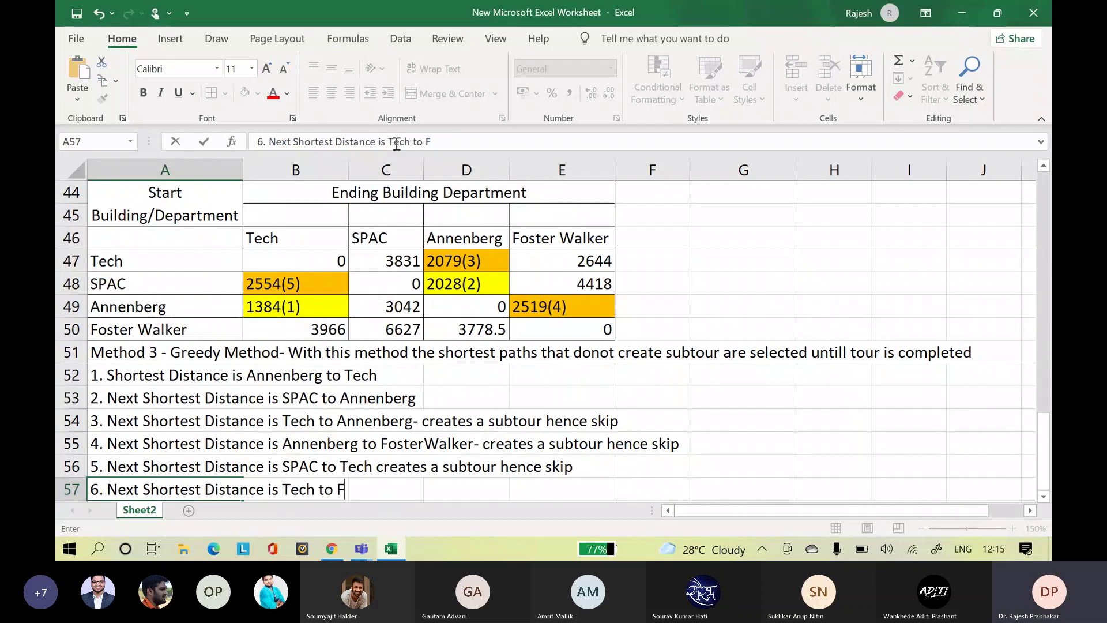
text(oster Wa)
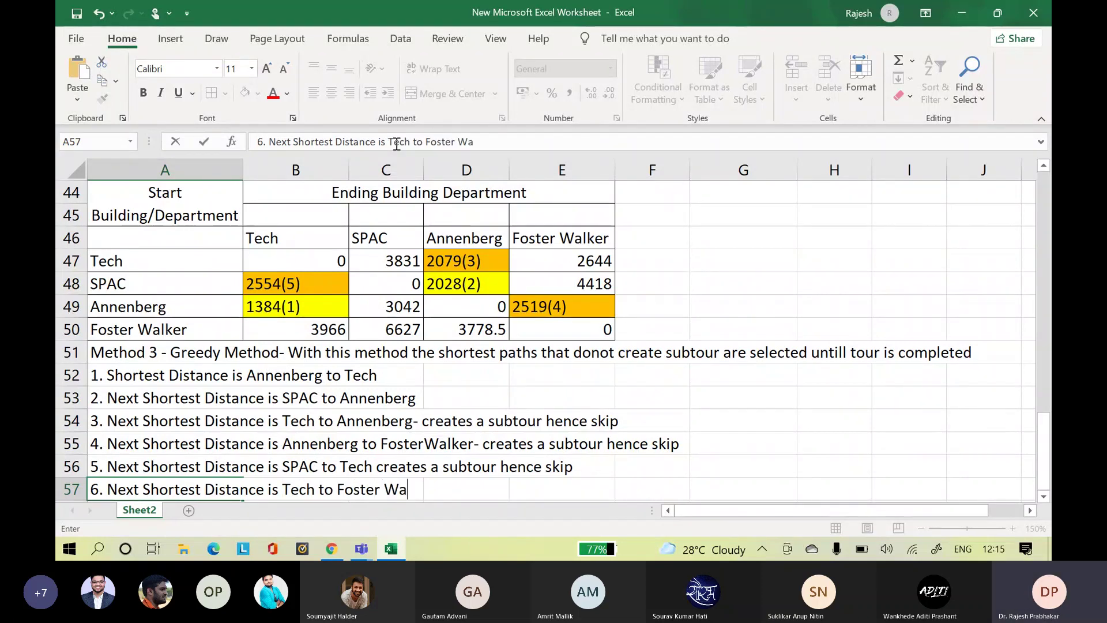
text(lker)
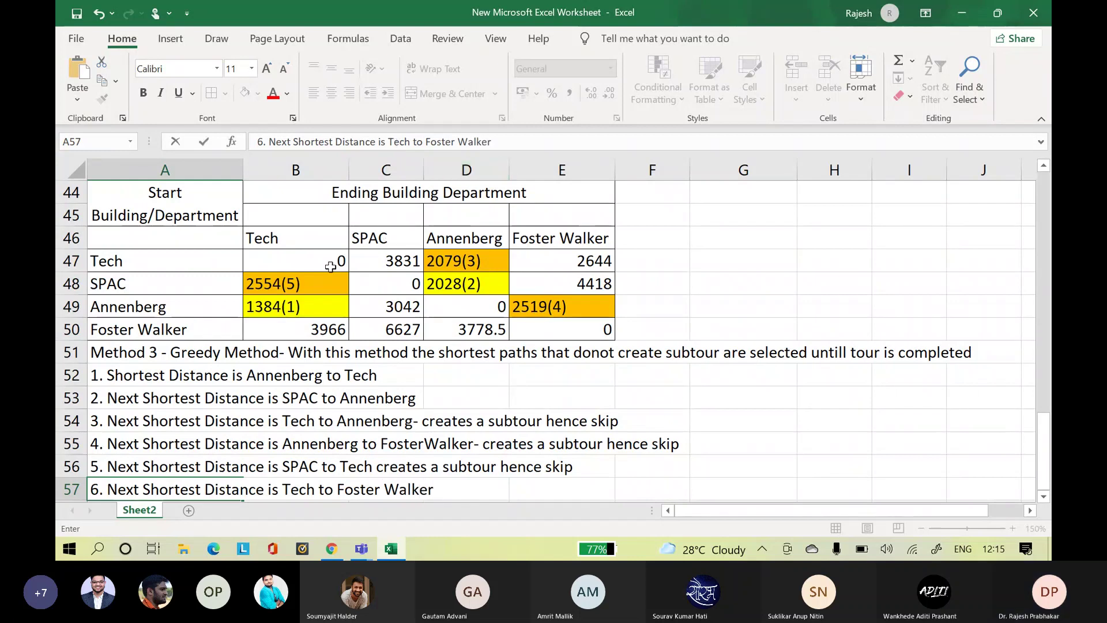
click(574, 441)
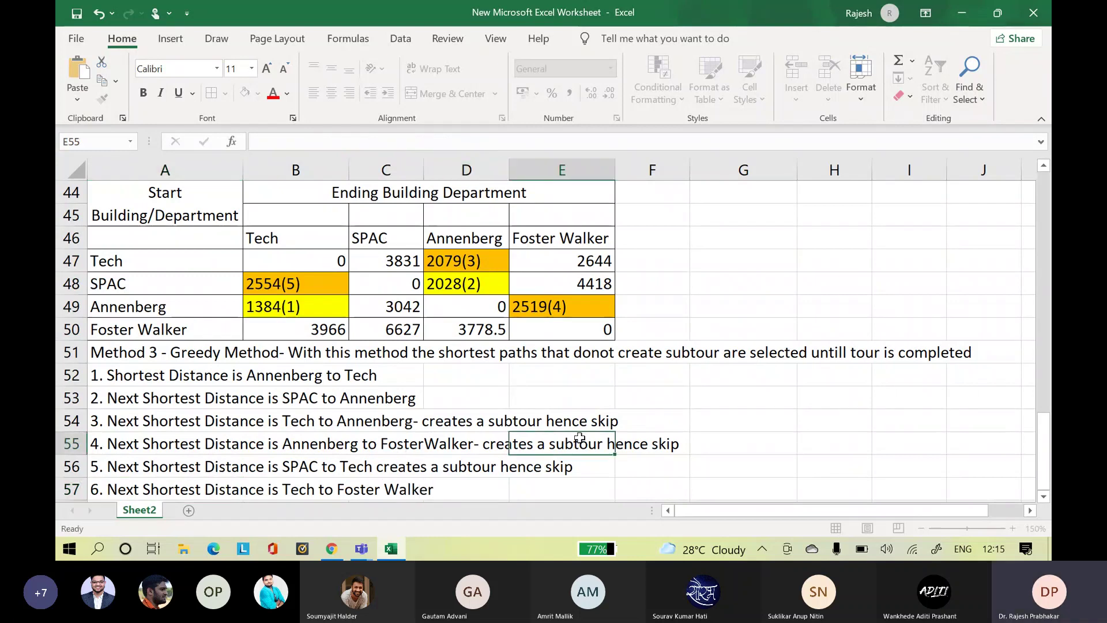
- Fill the Tech-to-Foster Walker distance cell E47 with yellow and append "(6)" to its value, making it "2644(6)"
click(584, 261)
click(258, 94)
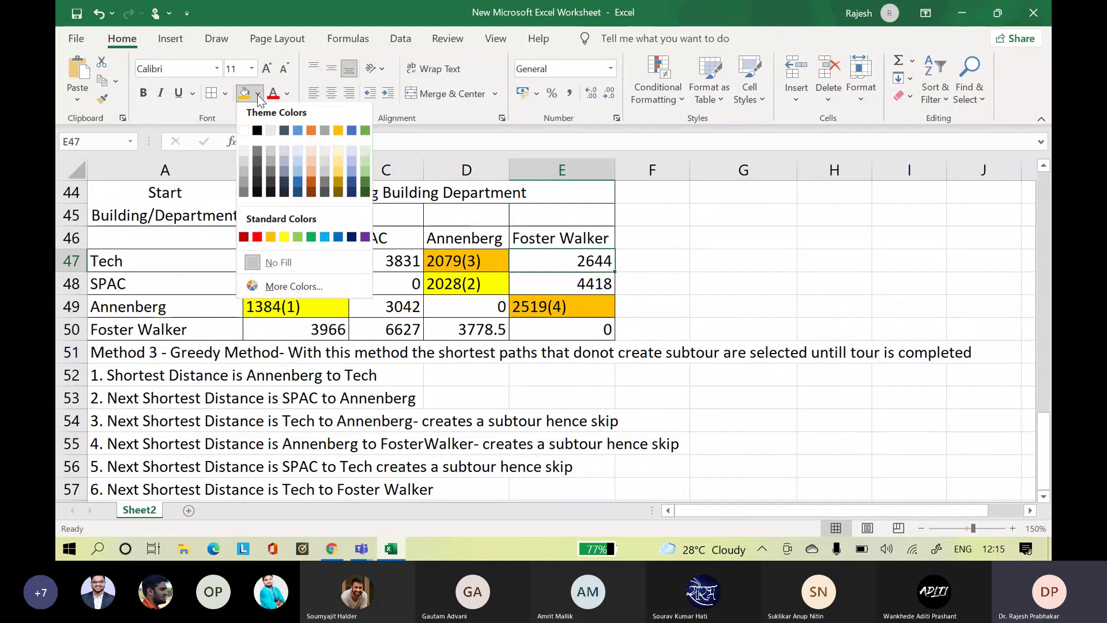
click(284, 241)
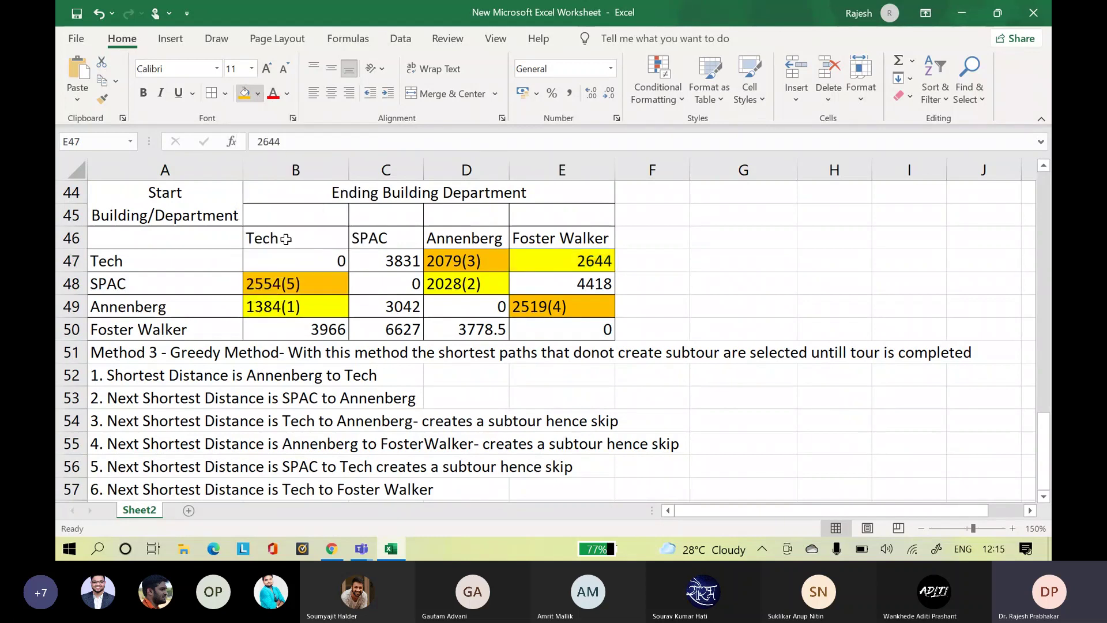
double_click(608, 260)
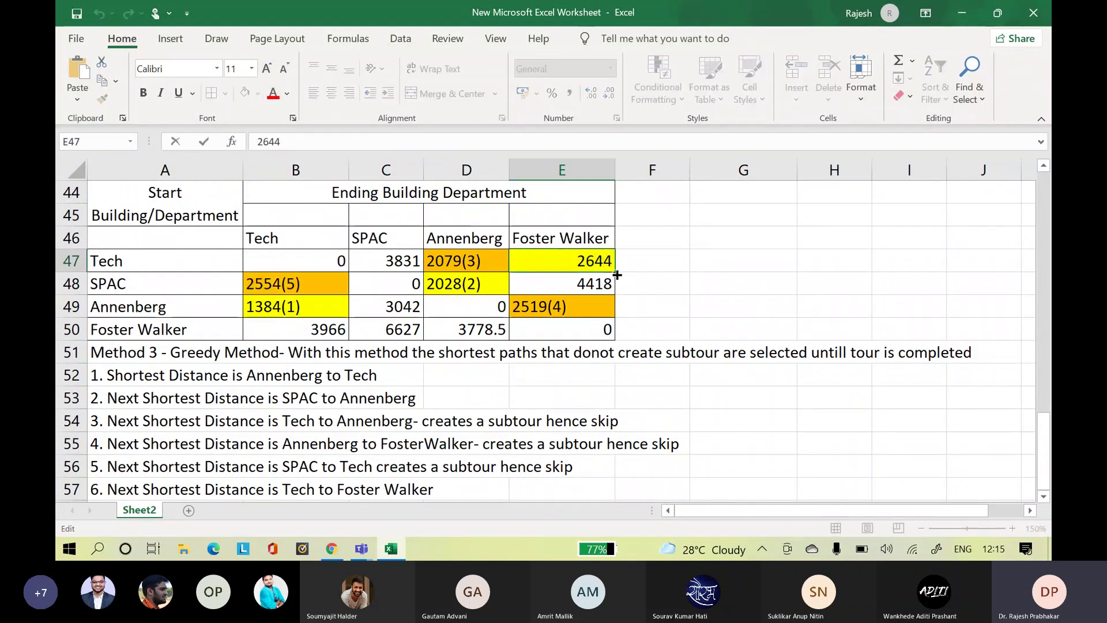
text(()
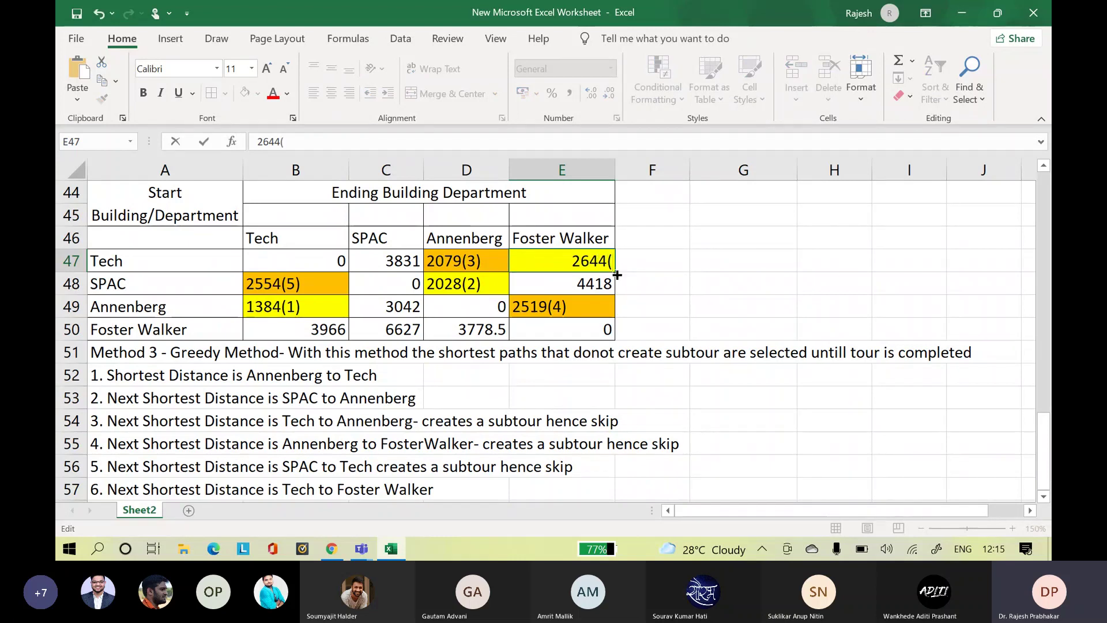
text(6))
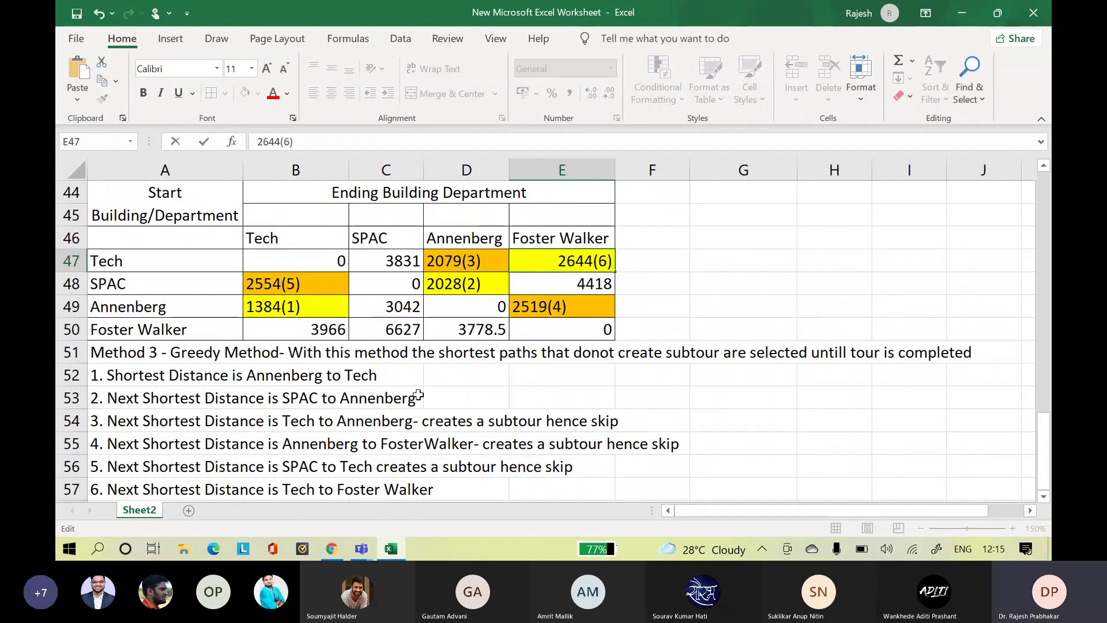
click(589, 466)
- Enter the seventh greedy step in A58 as "7. Next Shortest Distance is Annenberg to SPAC creates a subtour hence skip"
key(Down)
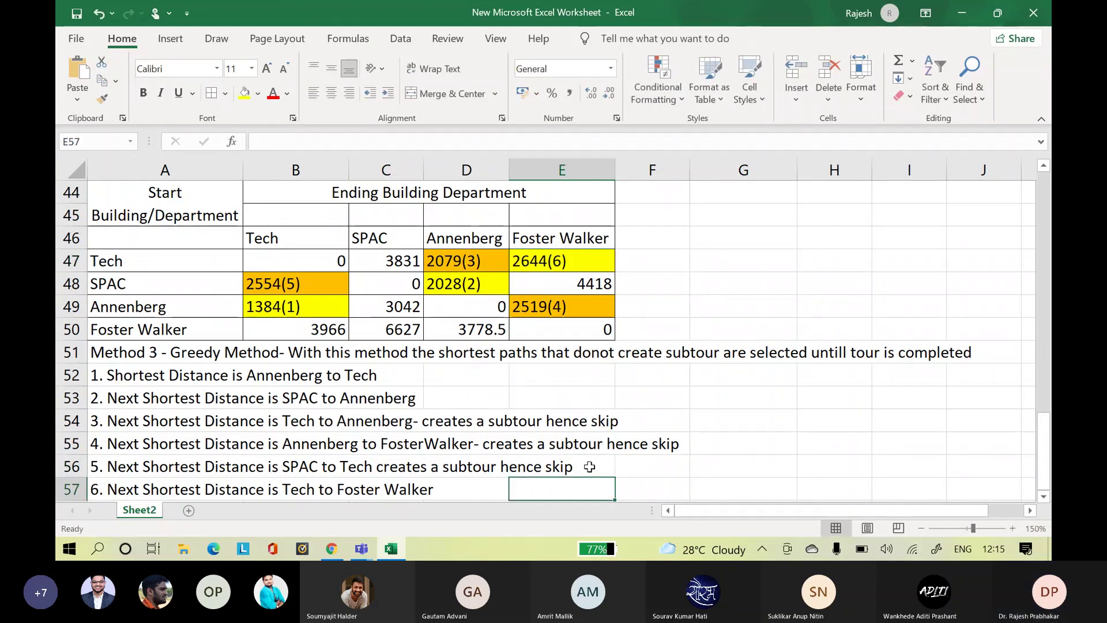
key(Down)
click(129, 497)
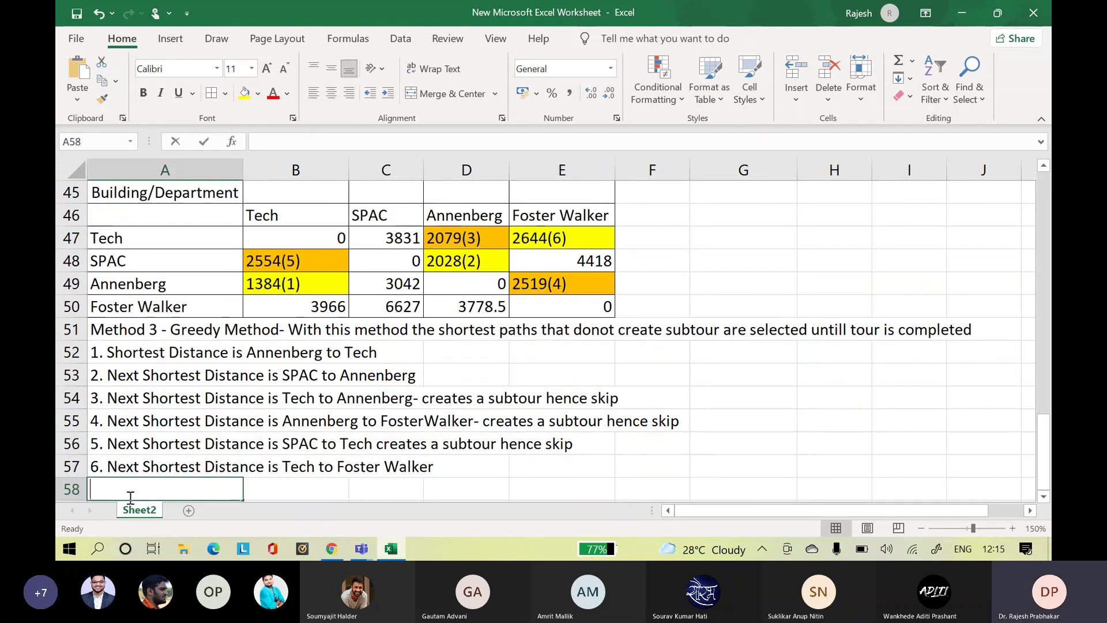
text(7. Next S)
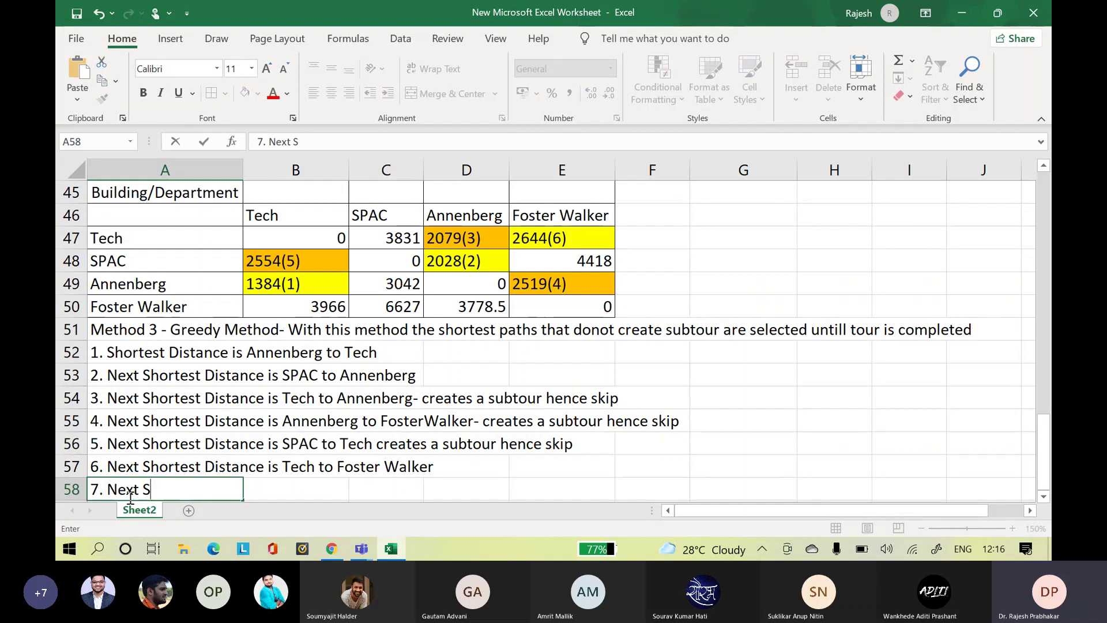
text(hort)
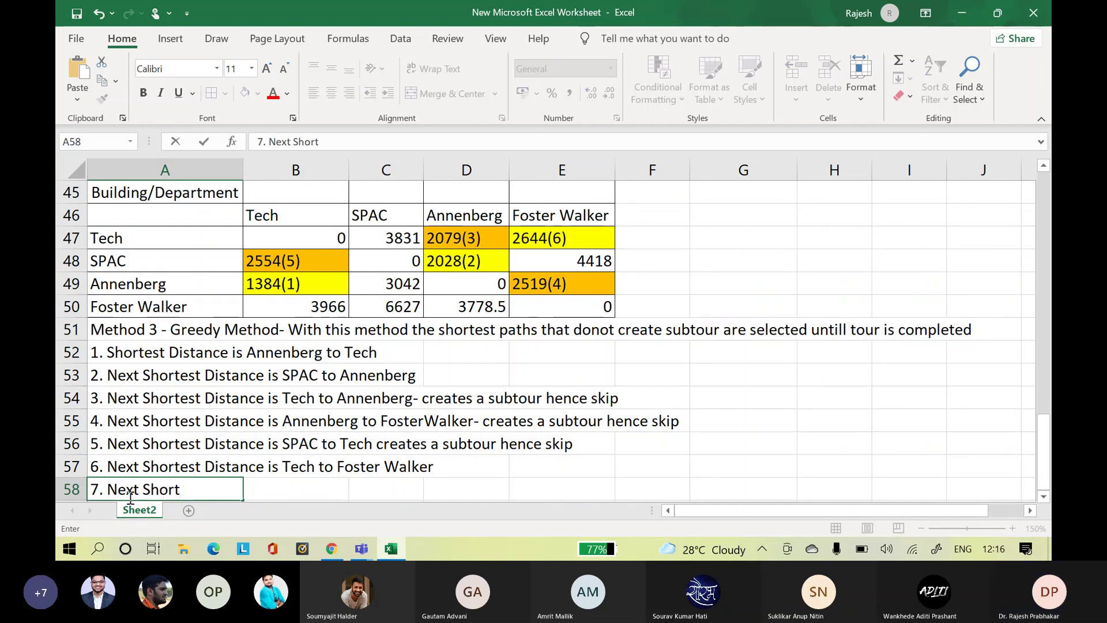
text(est Dista)
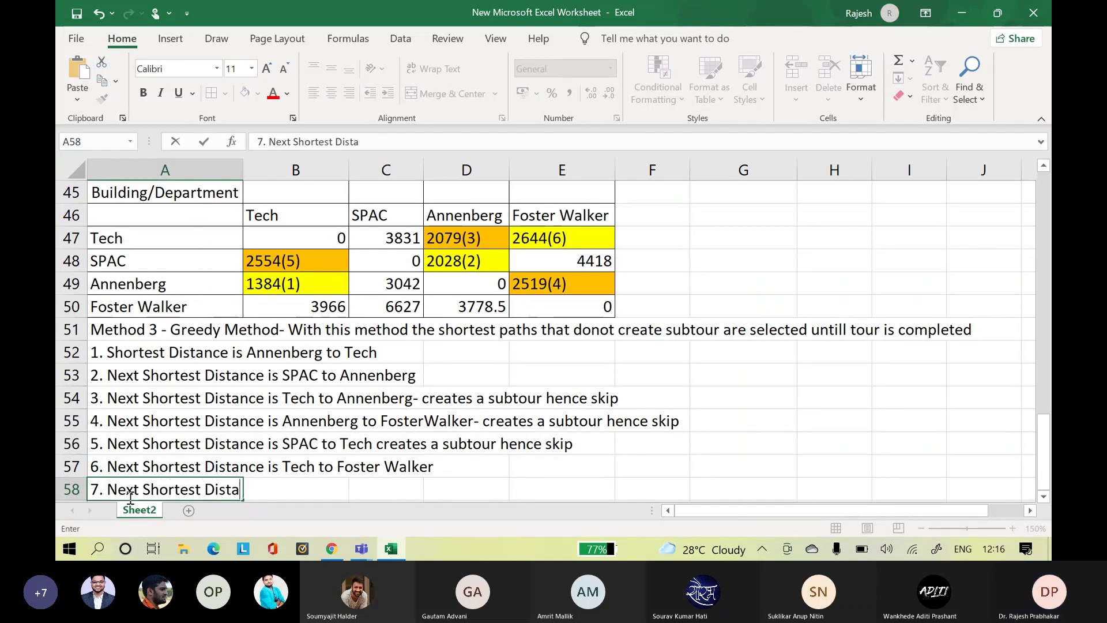
text(nce is)
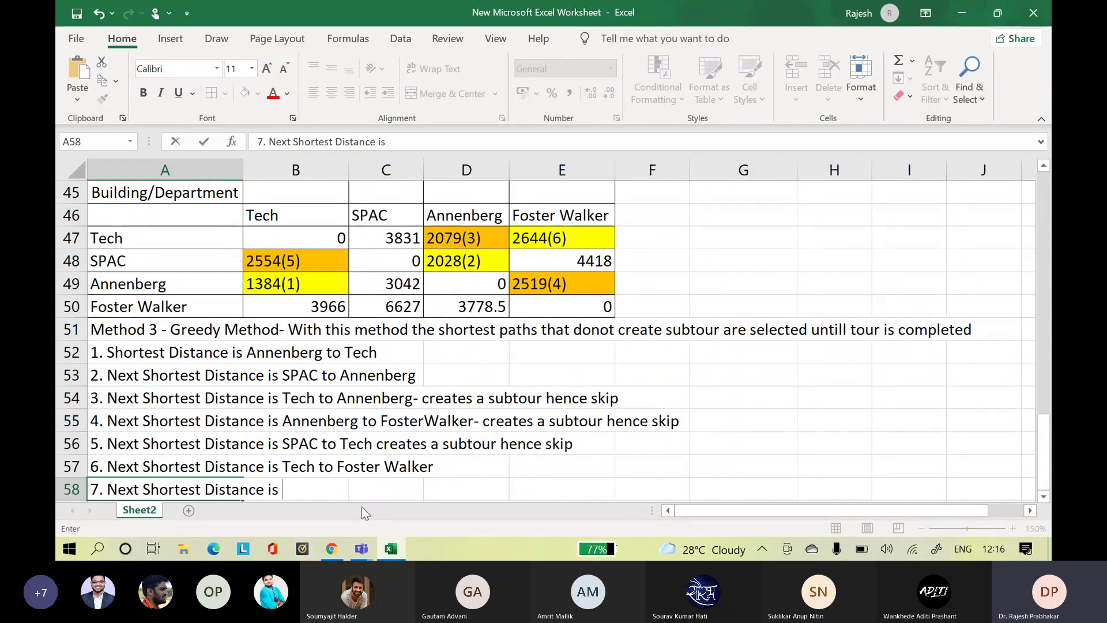
text(Annenber)
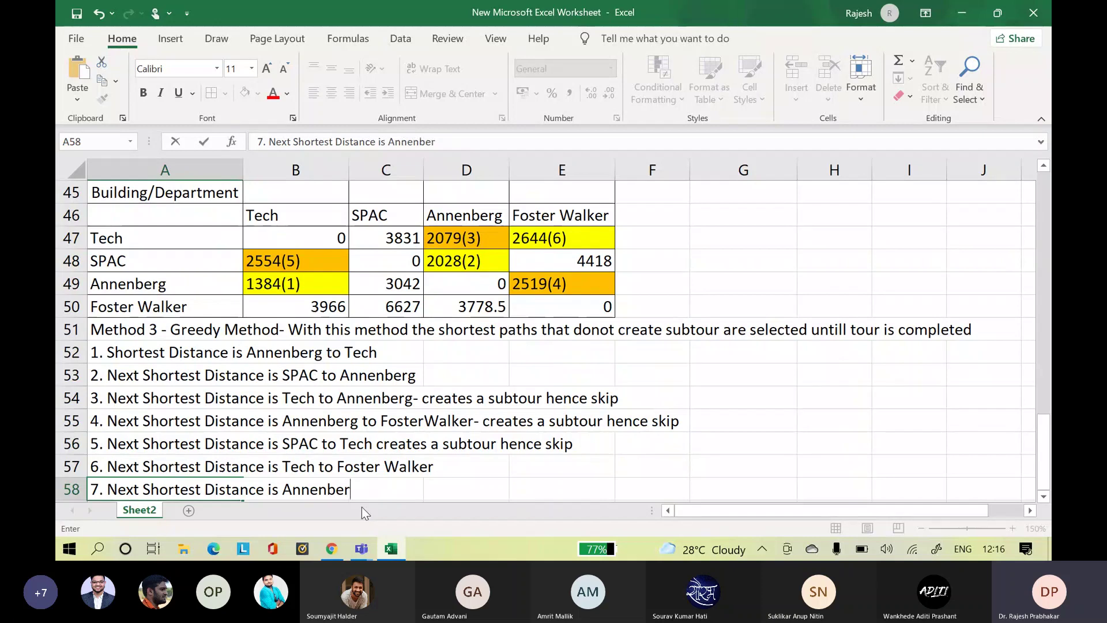
text(g to SPA)
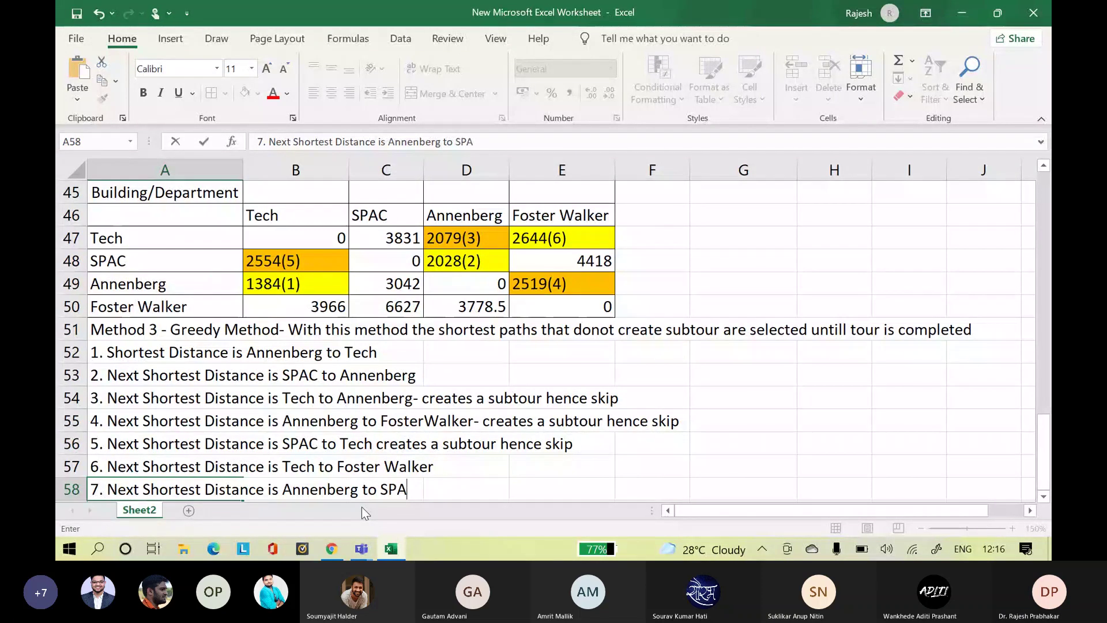
text(C creates a subtour hence skip)
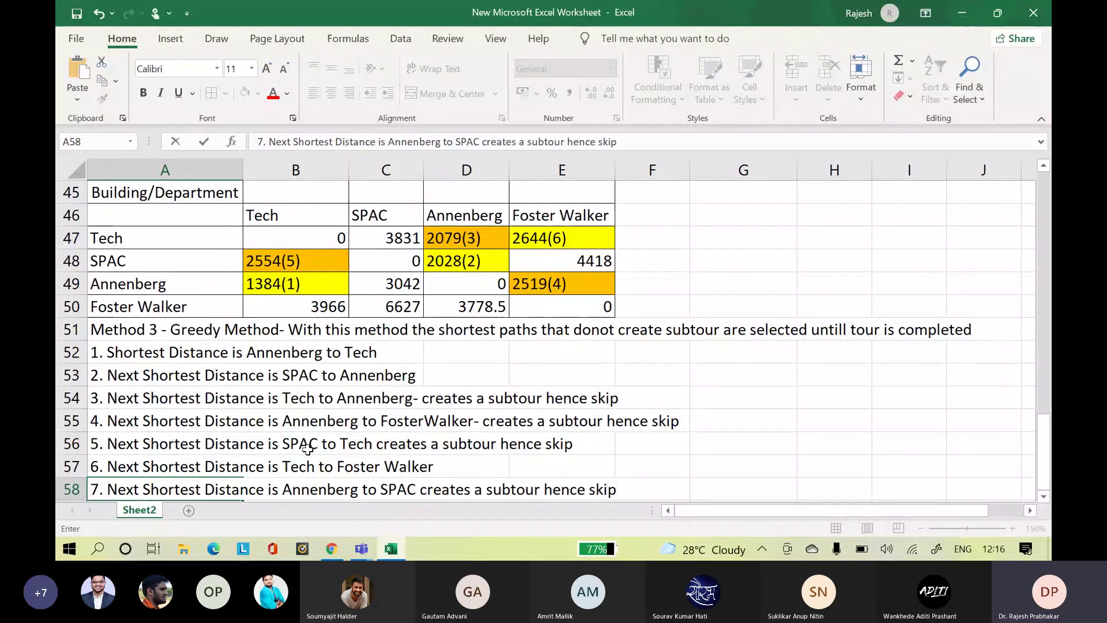
- Fill the Annenberg-to-SPAC distance cell C49 with orange and append "(7)" to its value, making it "3042(7)"
click(411, 289)
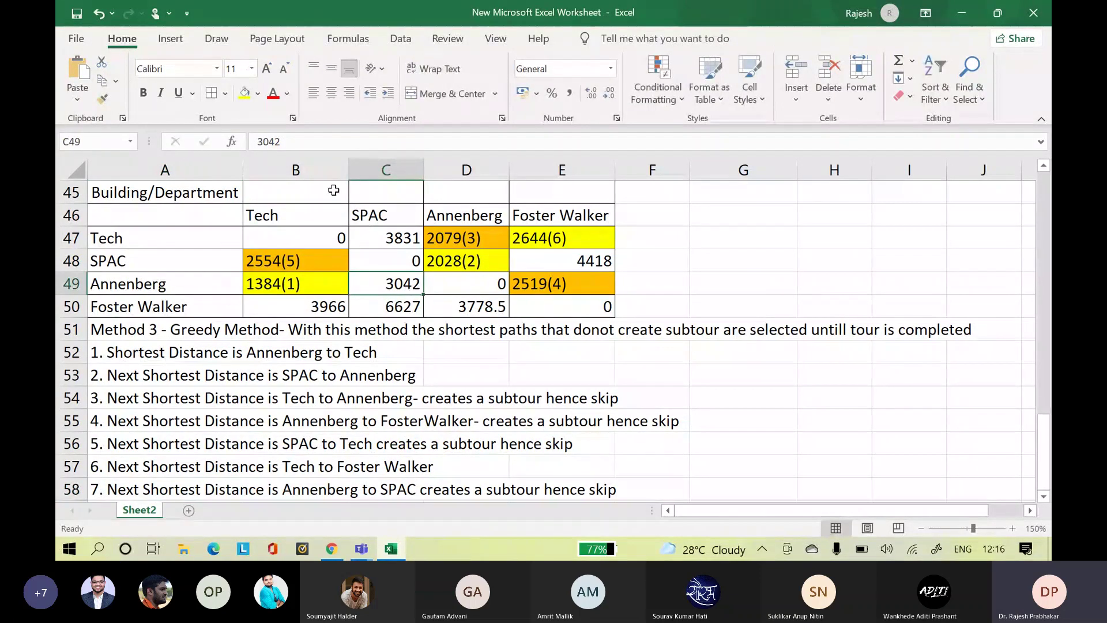
click(258, 94)
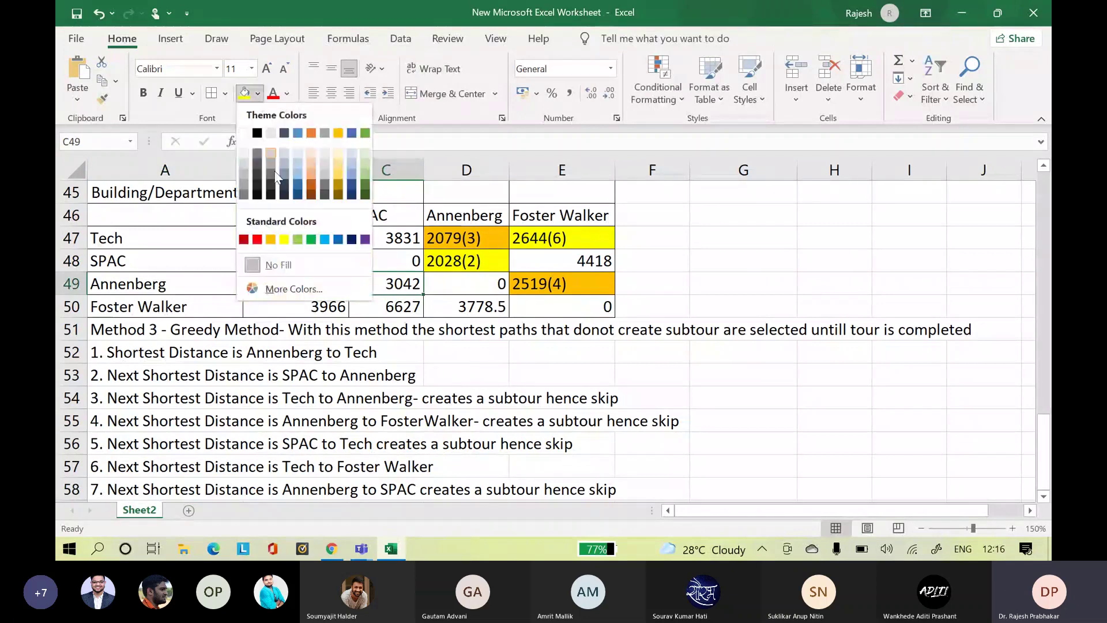
click(270, 239)
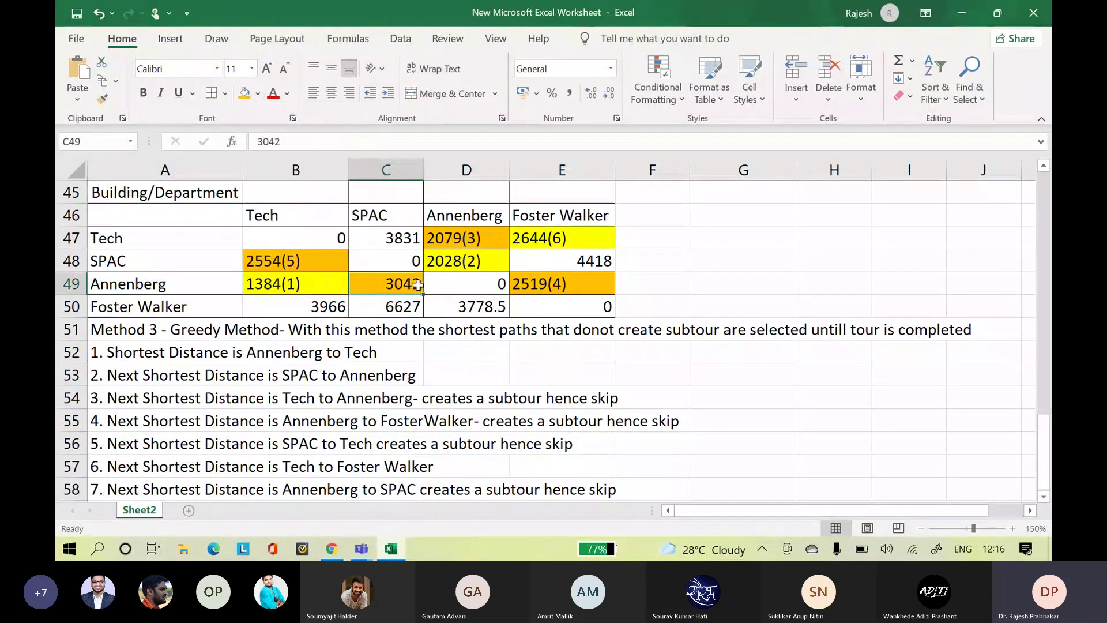
double_click(415, 286)
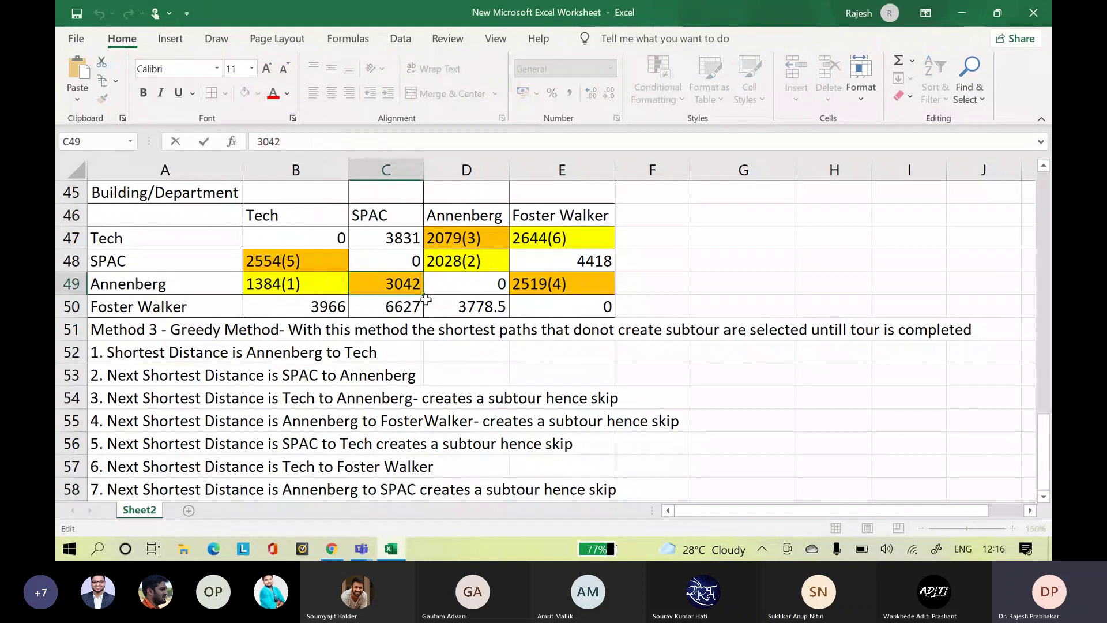
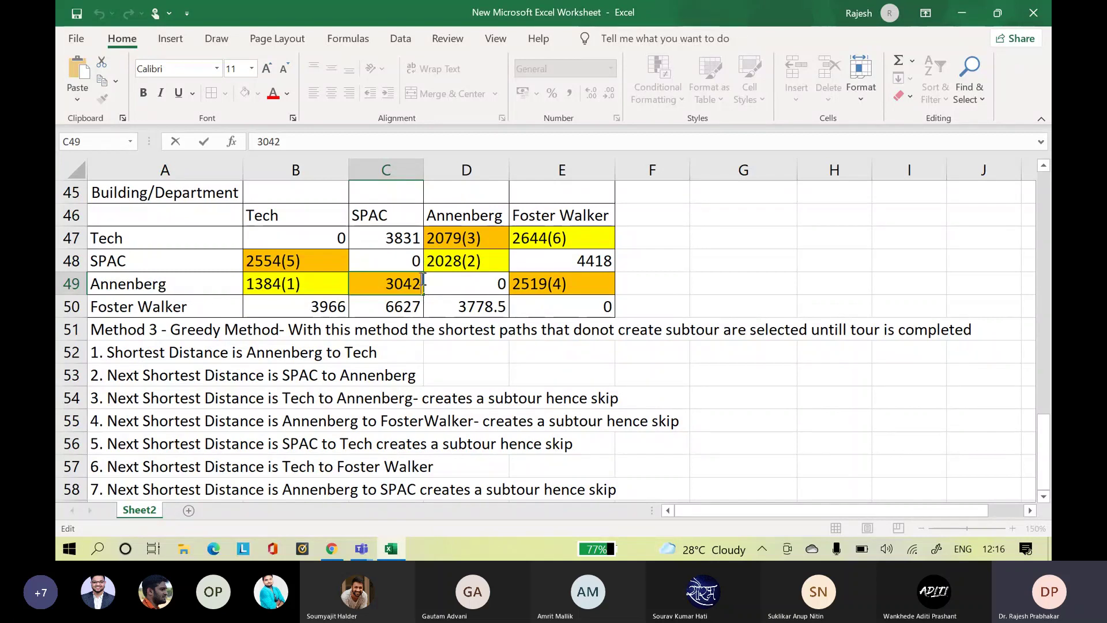
text((7)
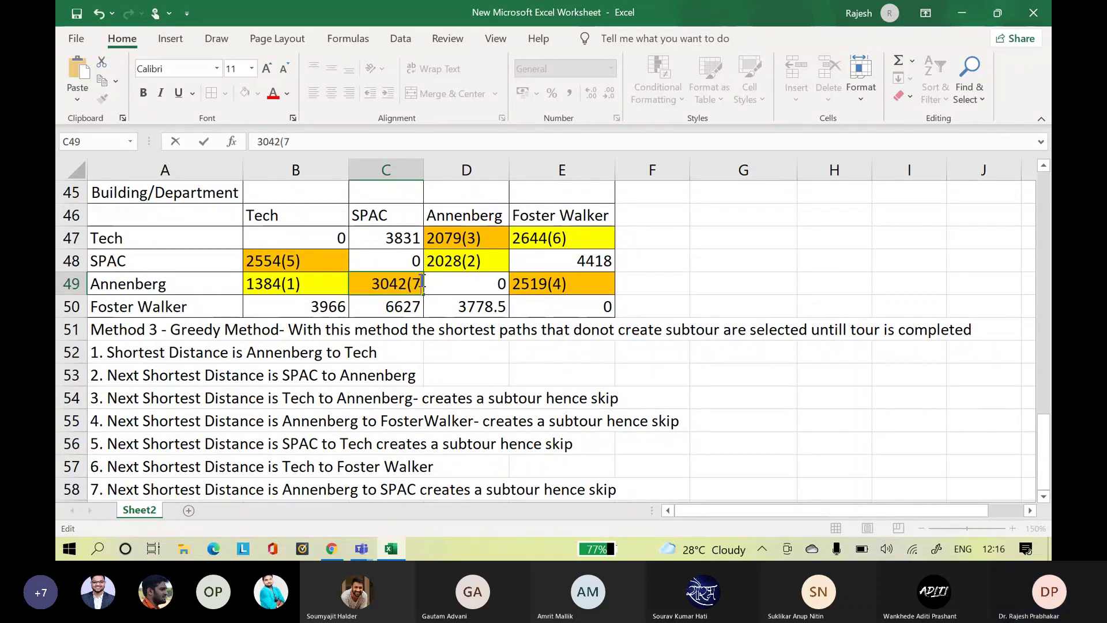
text())
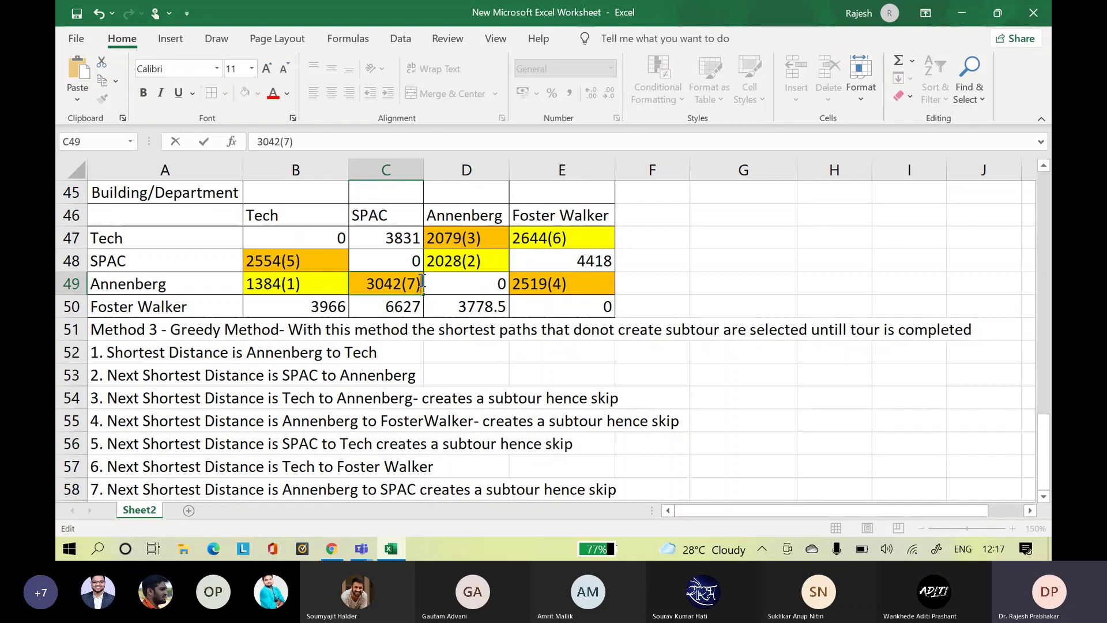
click(625, 483)
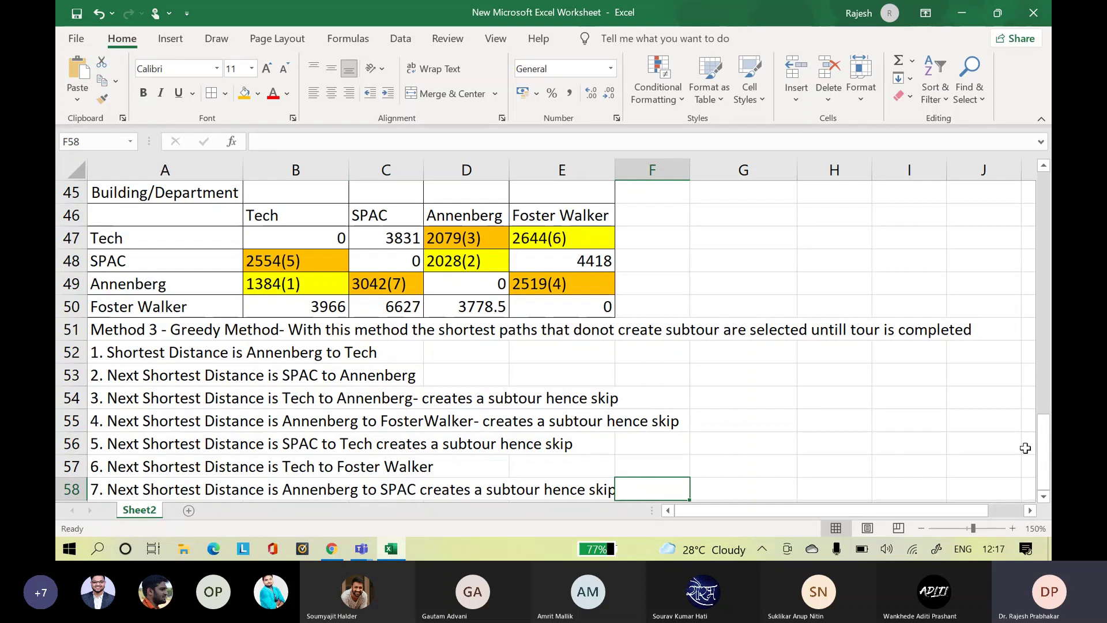
- Fill the Foster Walker-to-Annenberg distance cell D50 with orange and append "(8)" to its value, making it "3778.5(8)"
drag(1049, 446, 1049, 446)
click(478, 307)
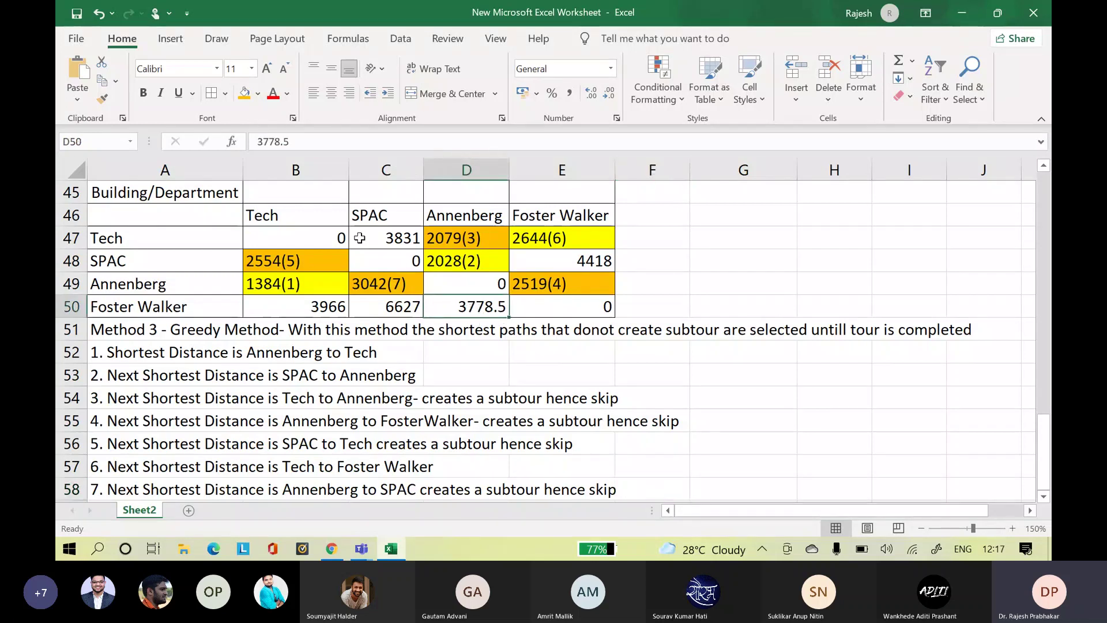
click(244, 92)
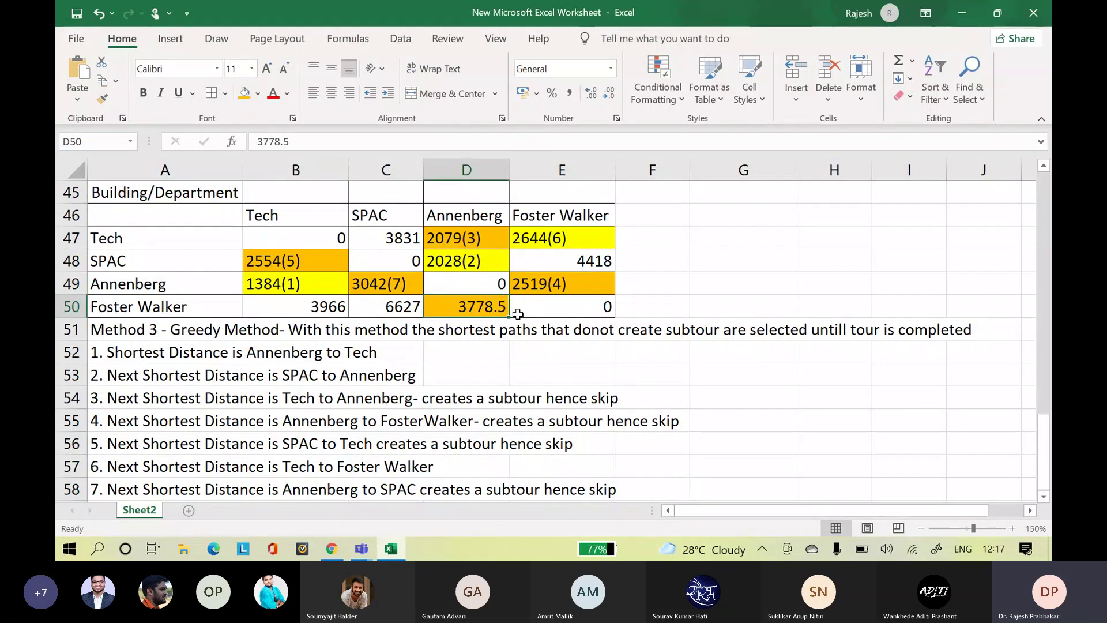
double_click(506, 307)
text(()
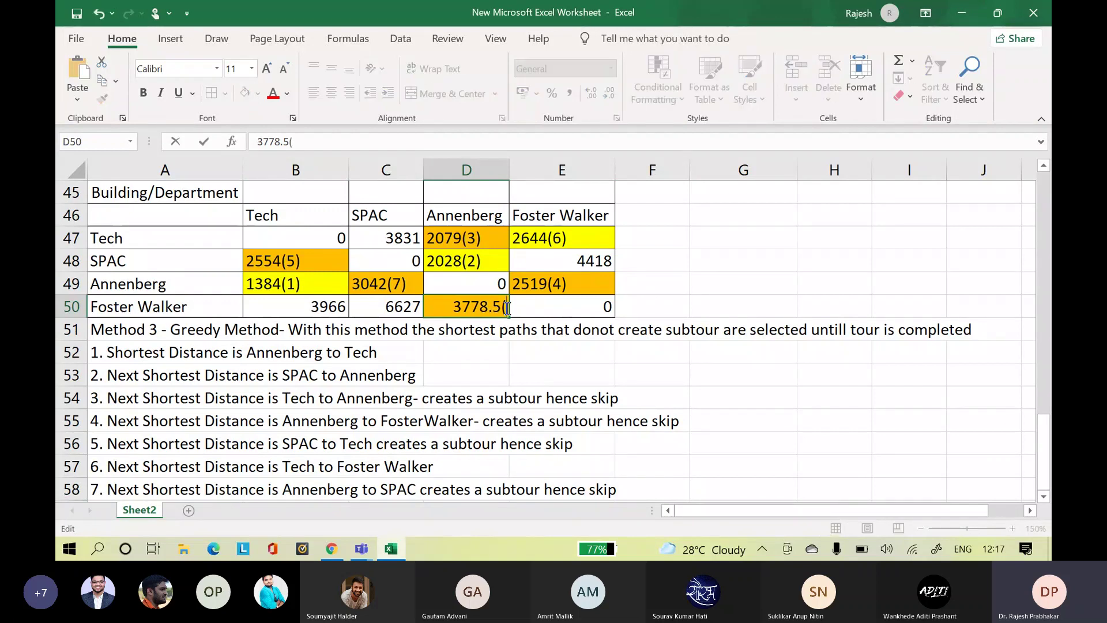
text(8))
click(715, 419)
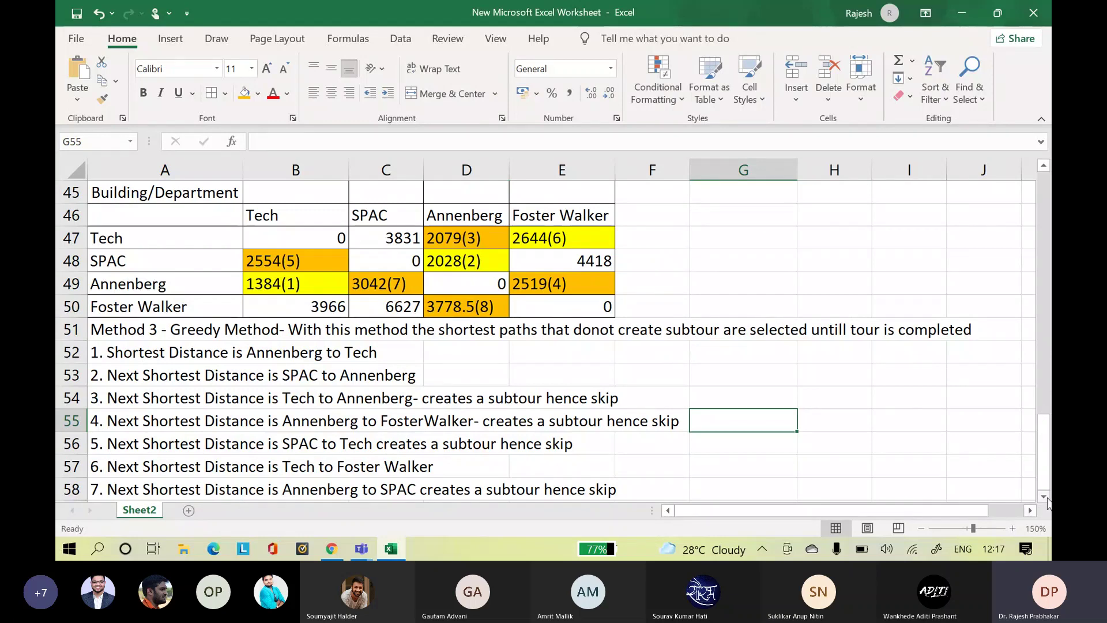
- Enter the eighth greedy step in A59 as "8. Next Shortest Distance is Foster Walker to Annenberg creates a subtour hence skip"
click(1044, 498)
click(1044, 497)
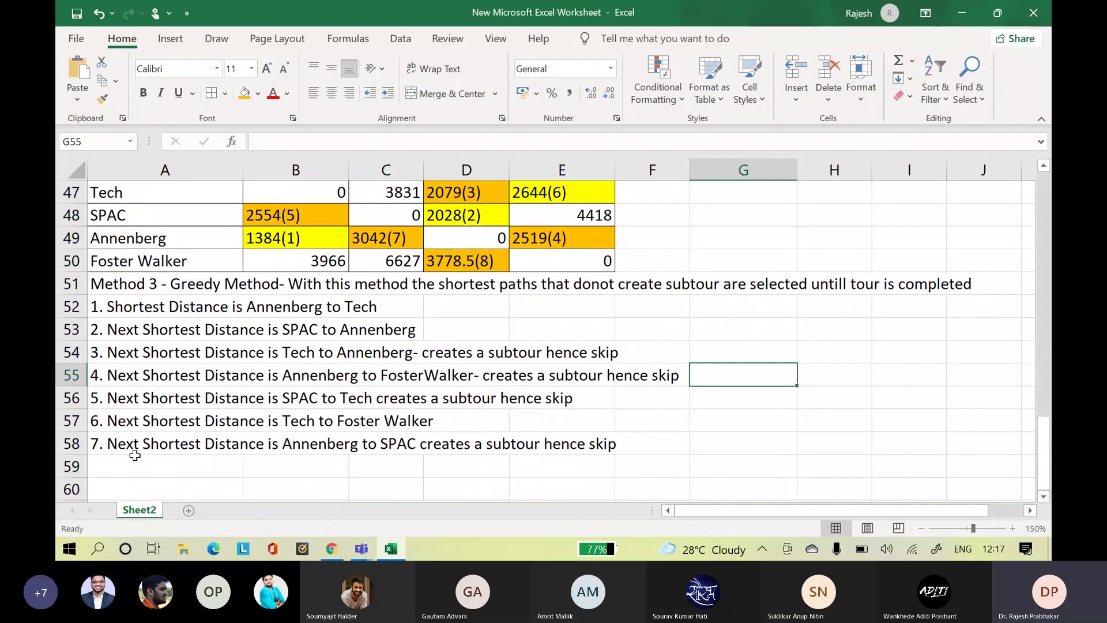
click(135, 458)
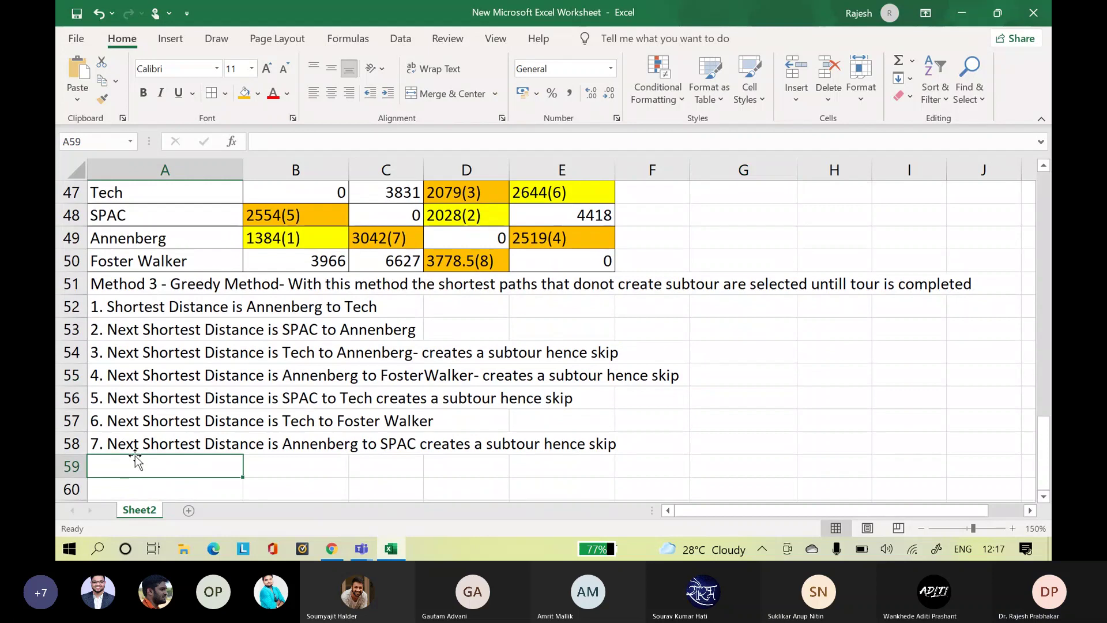
text(8. Ne)
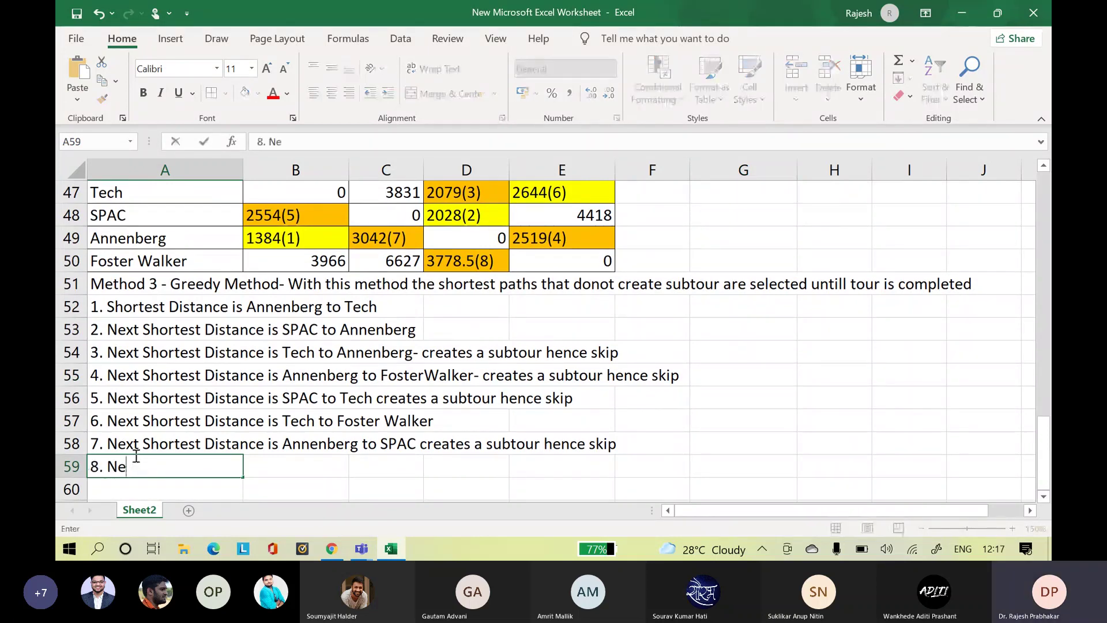
text(xt Shortest Distanc)
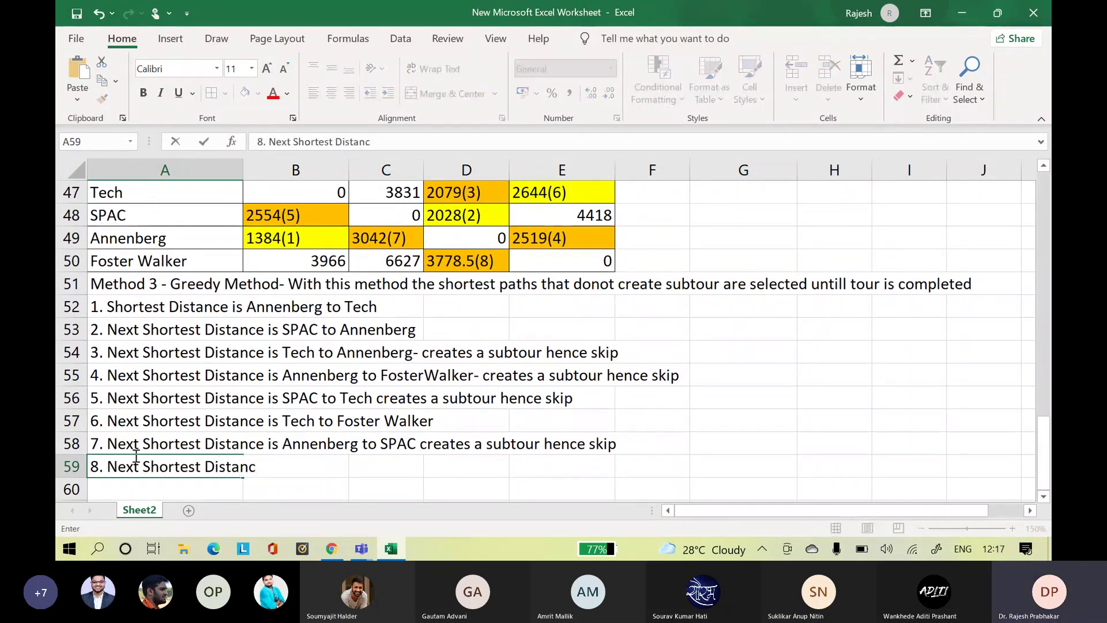
text(e is Foster Walk)
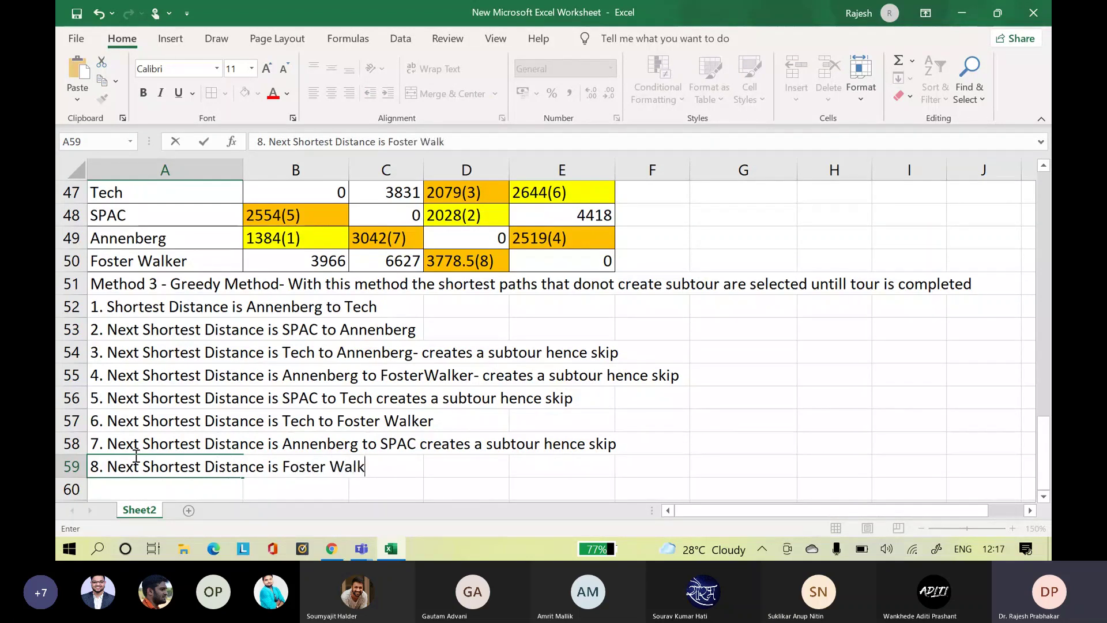
text(er to Annenb)
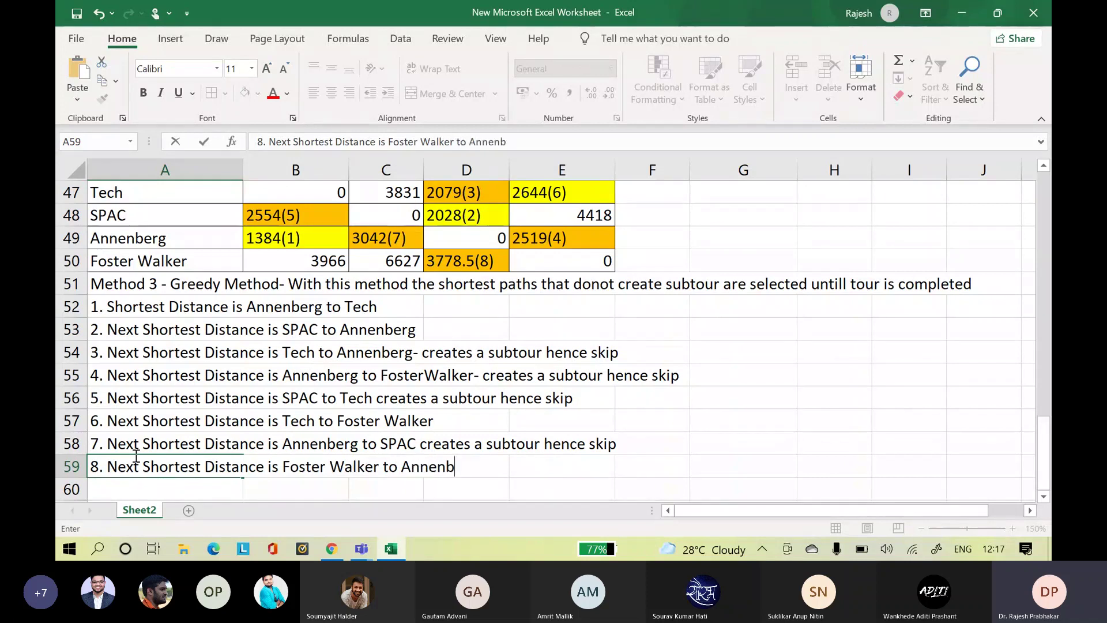
text(erg)
text(creates a subtour hence skip)
key(Return)
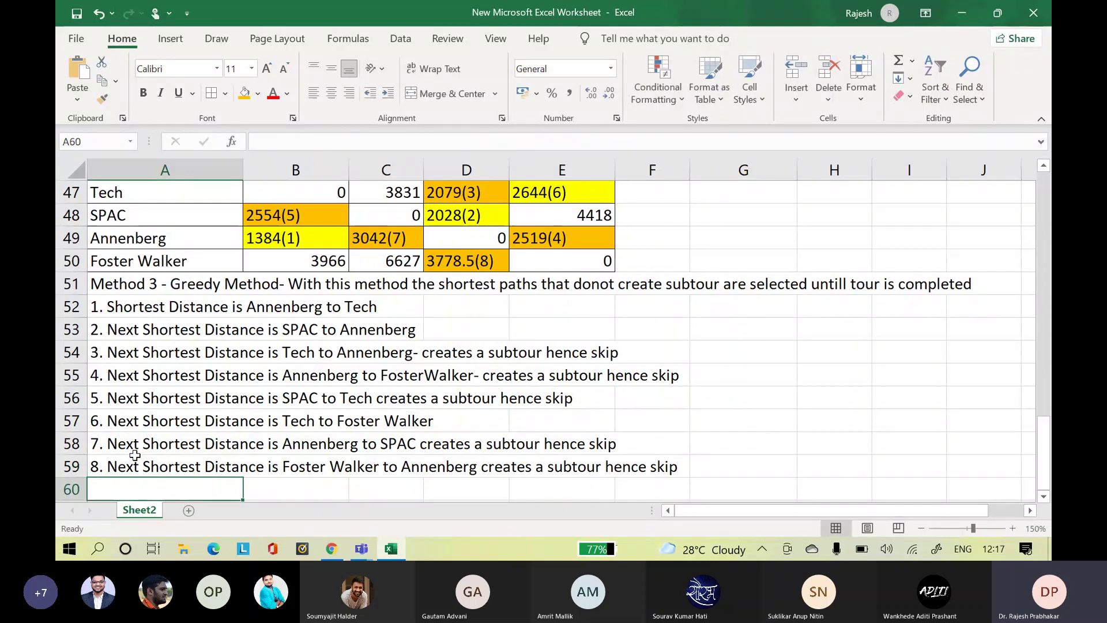
- Begin the ninth greedy step in A60 with the text "9. Next Shortest Distance isn"
text(9.)
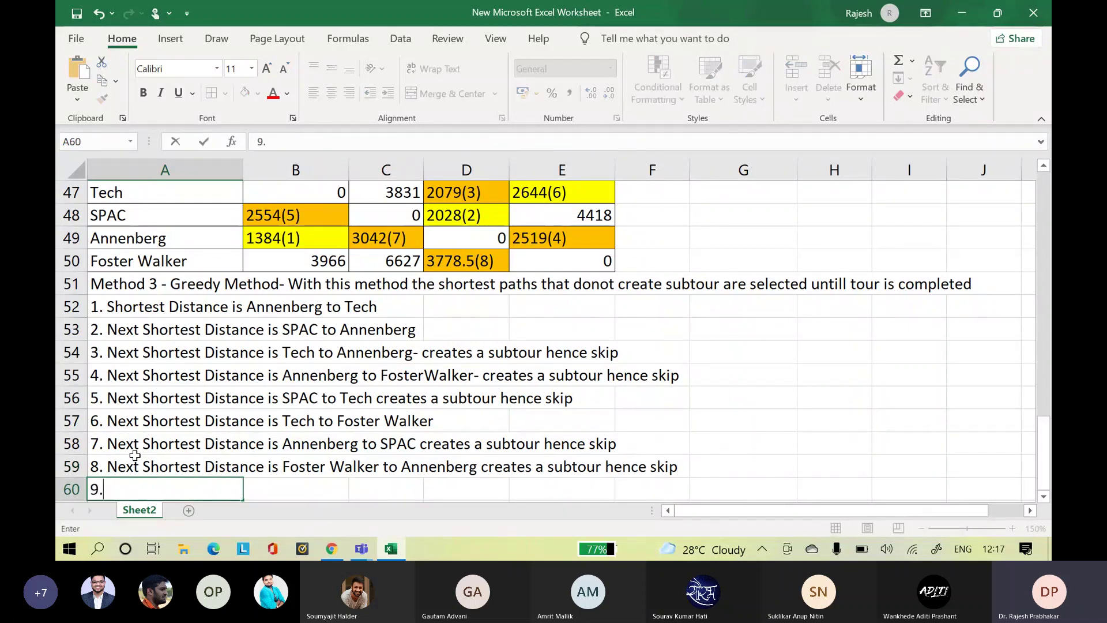
key(ctrl+Return)
click(292, 144)
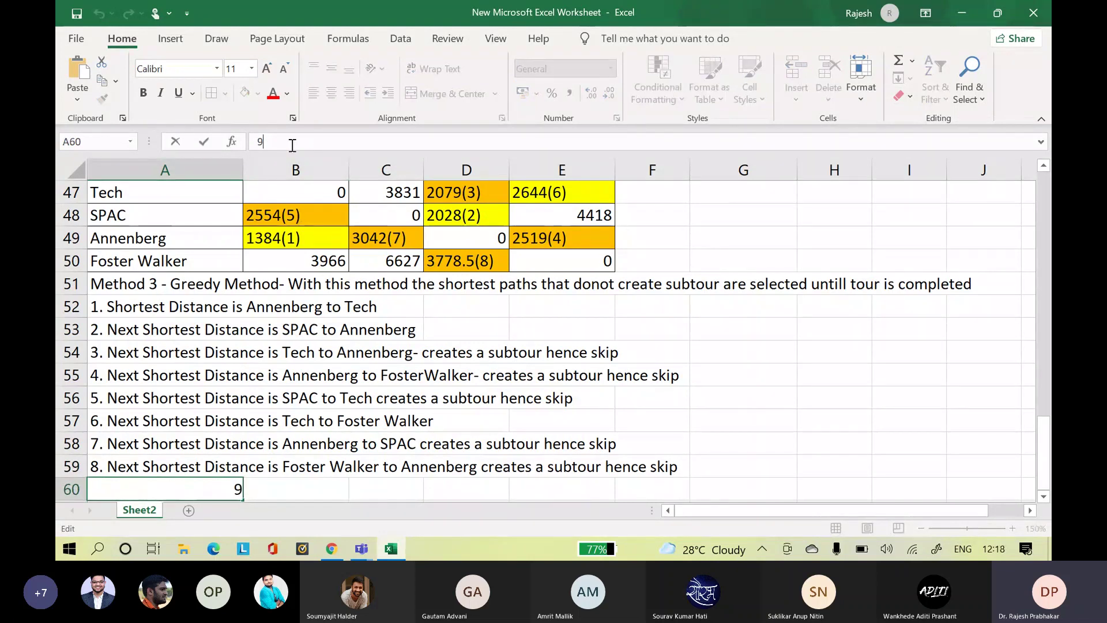
text(. )
text(Next)
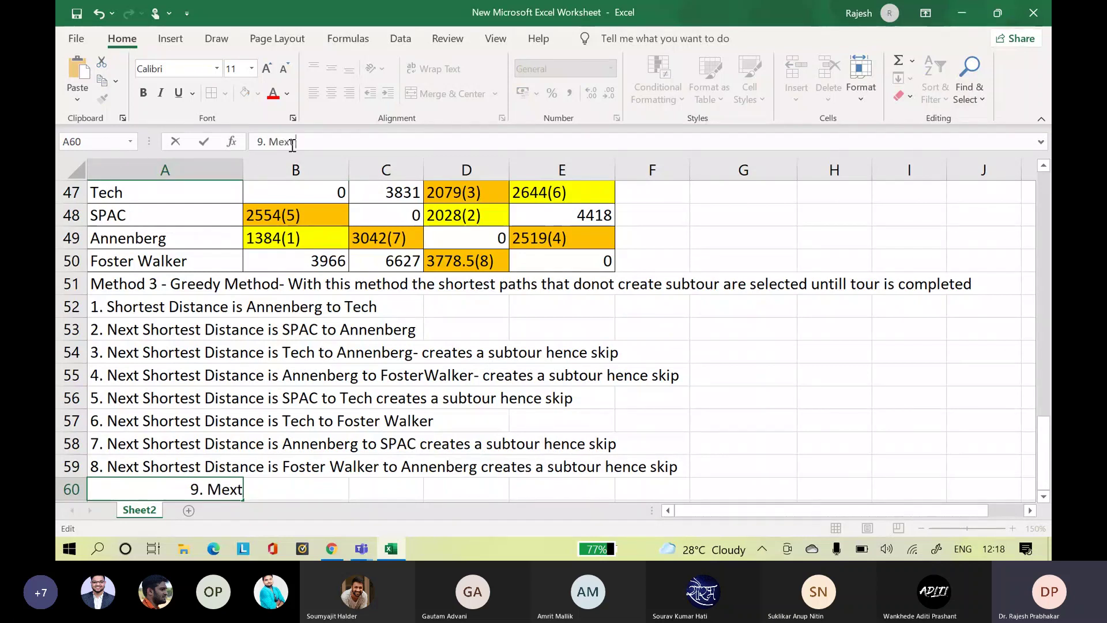
key(BackSpace)
key(BackSpace)
key(BackSpace)
key(BackSpace)
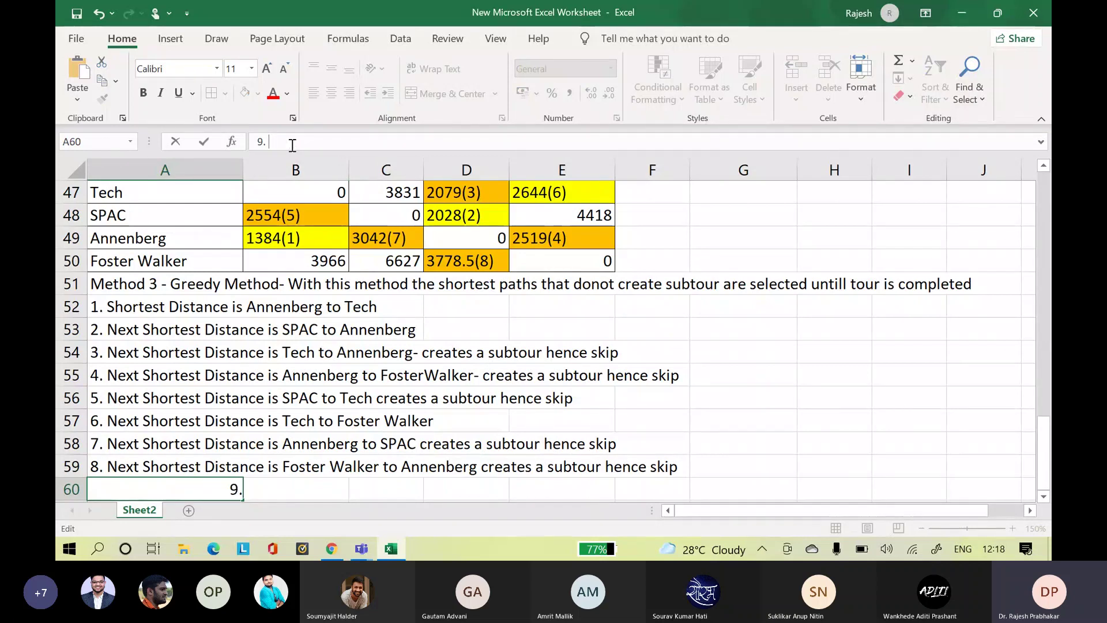
text(Next Sg)
key(BackSpace)
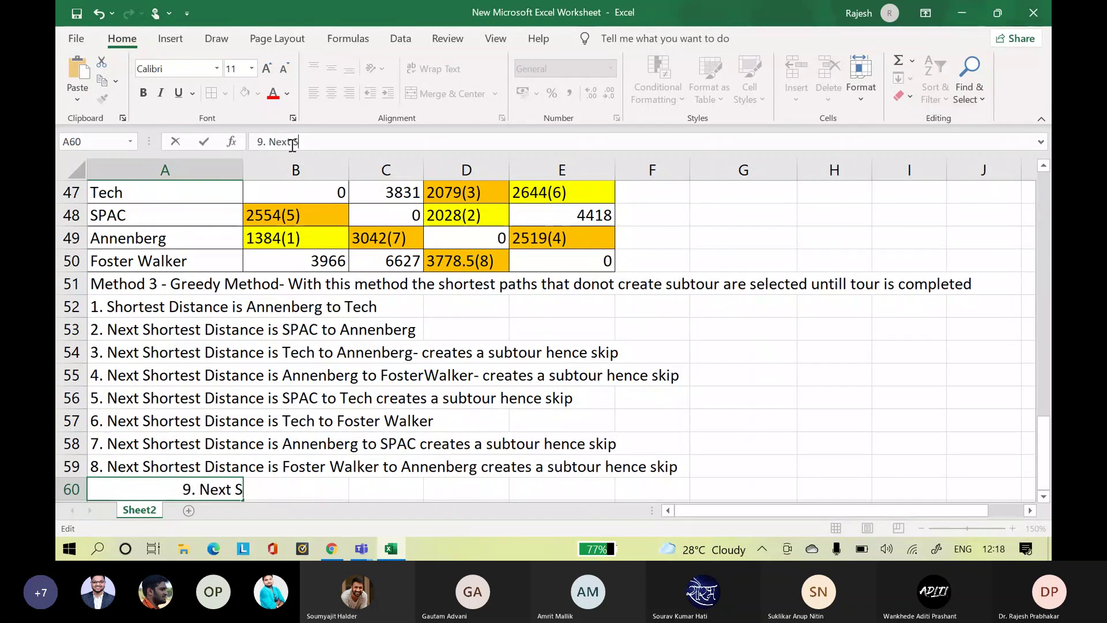
text(hortest)
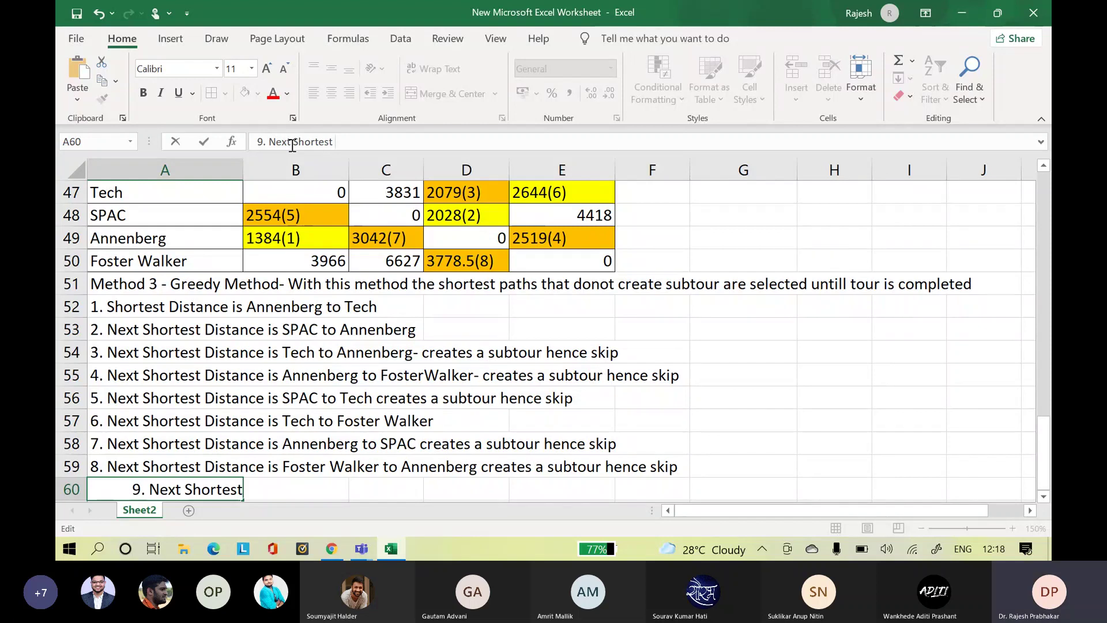
text( Distance isn)
click(562, 443)
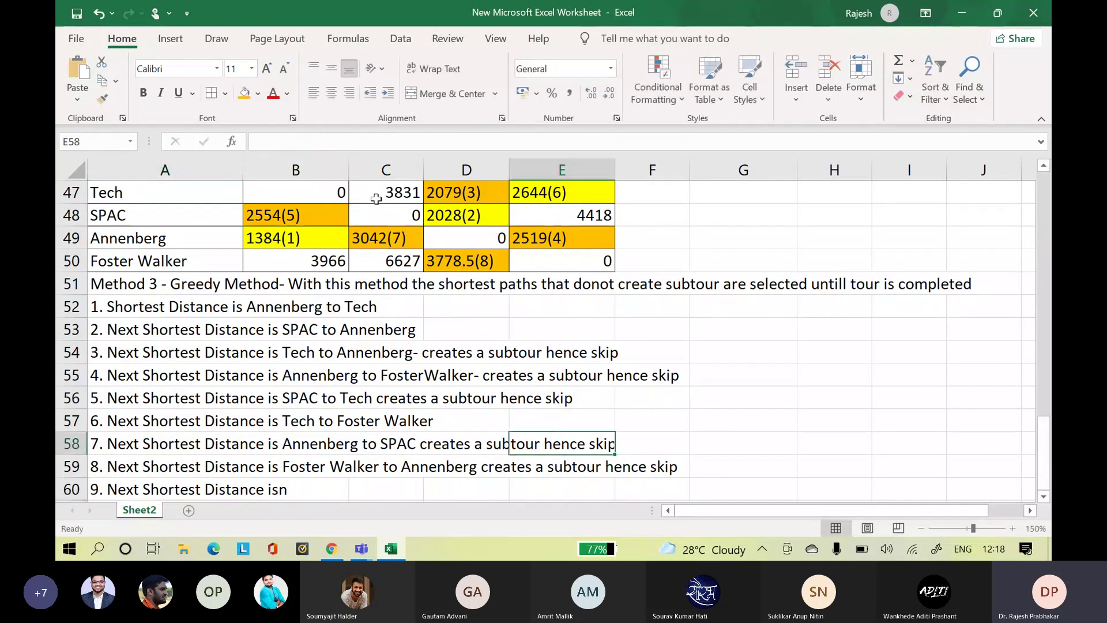
click(148, 496)
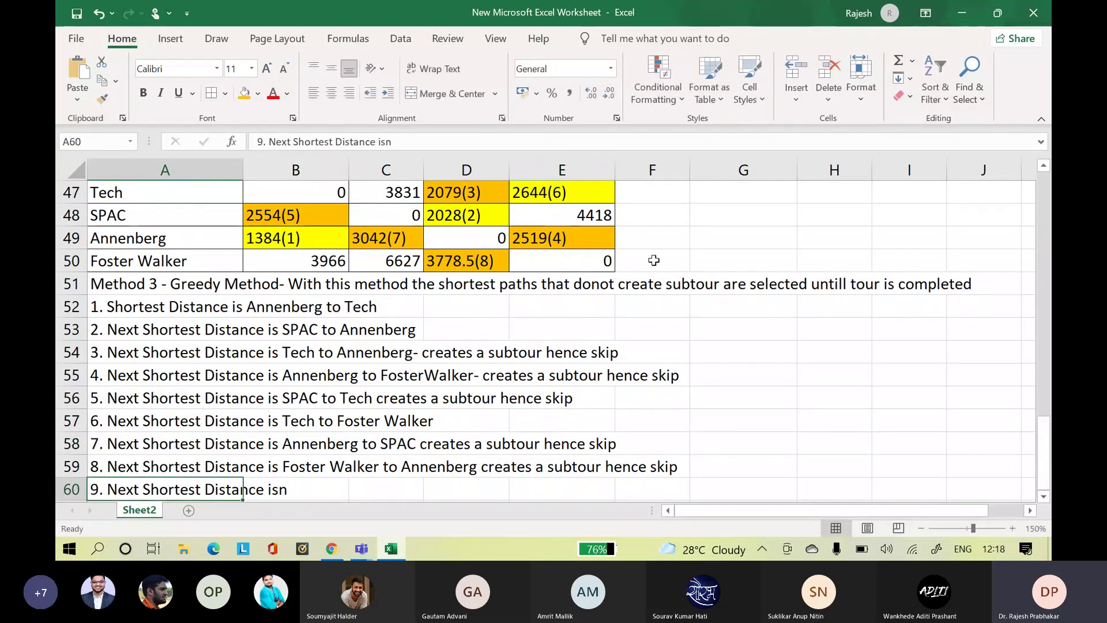
- Fill the Tech-to-SPAC distance cell C47 with orange and append "(9)" to its value, making it "3831(9)"
scroll(1049, 438, up, 1)
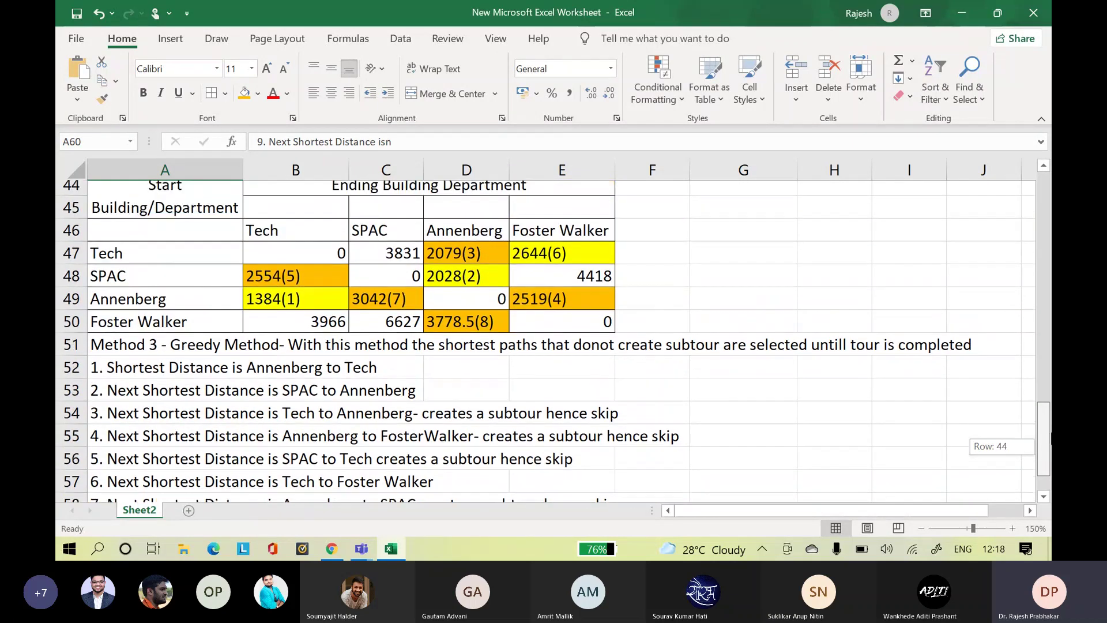
click(386, 260)
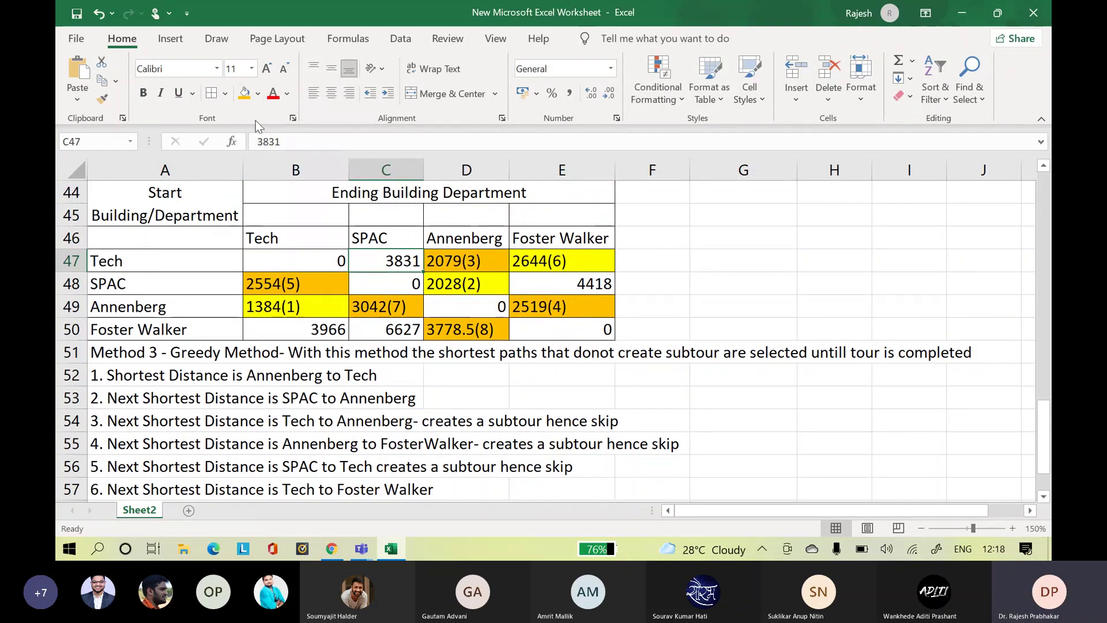
click(245, 93)
double_click(420, 261)
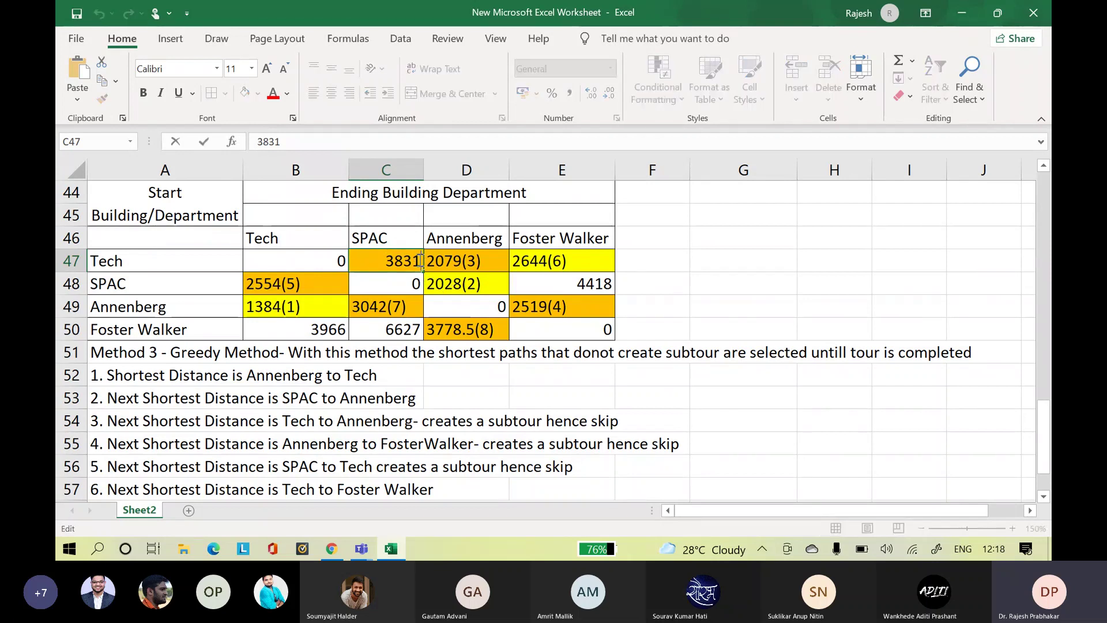
text((9)
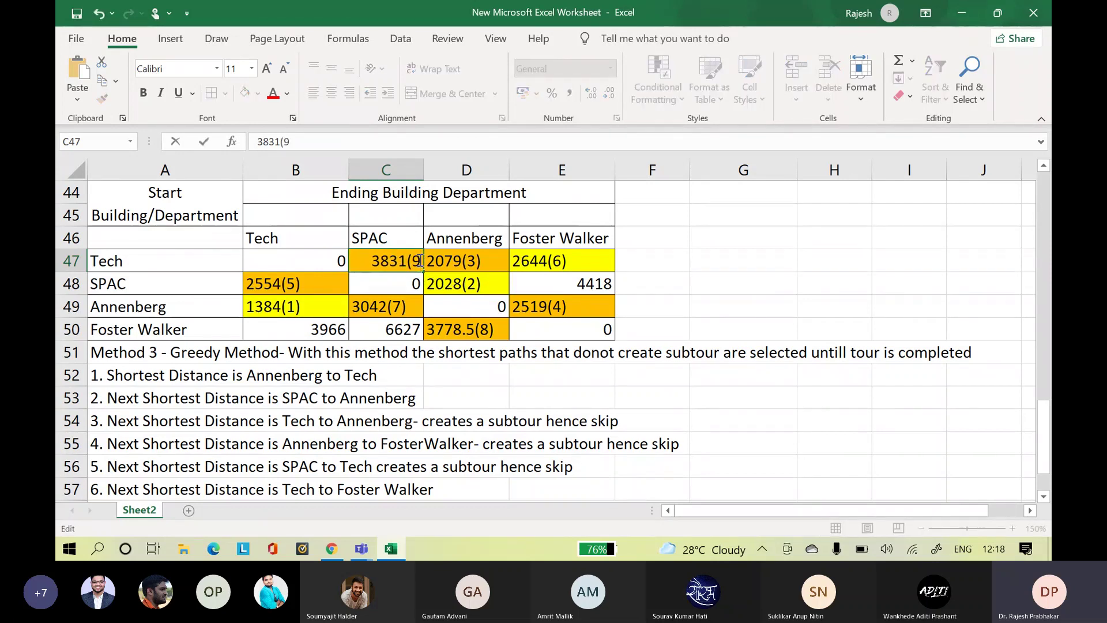
text())
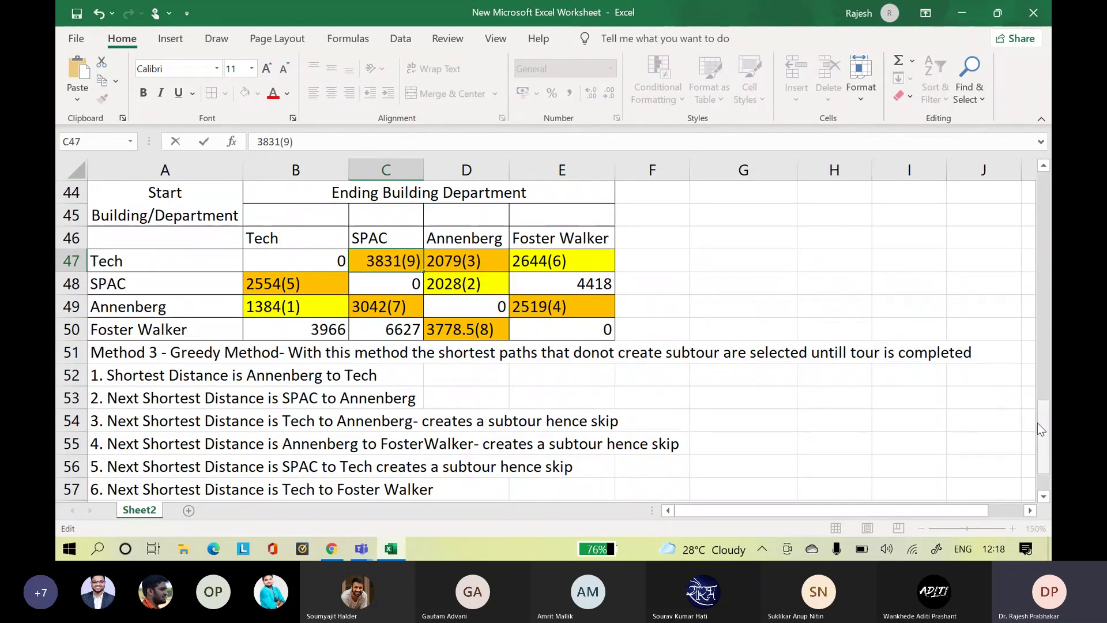
- Complete A60 as "9. Next Shortest Distance is Tech to SPAC creates a subtour hence skip" and start A61 with "10."
drag(1037, 423, 1045, 483)
click(190, 484)
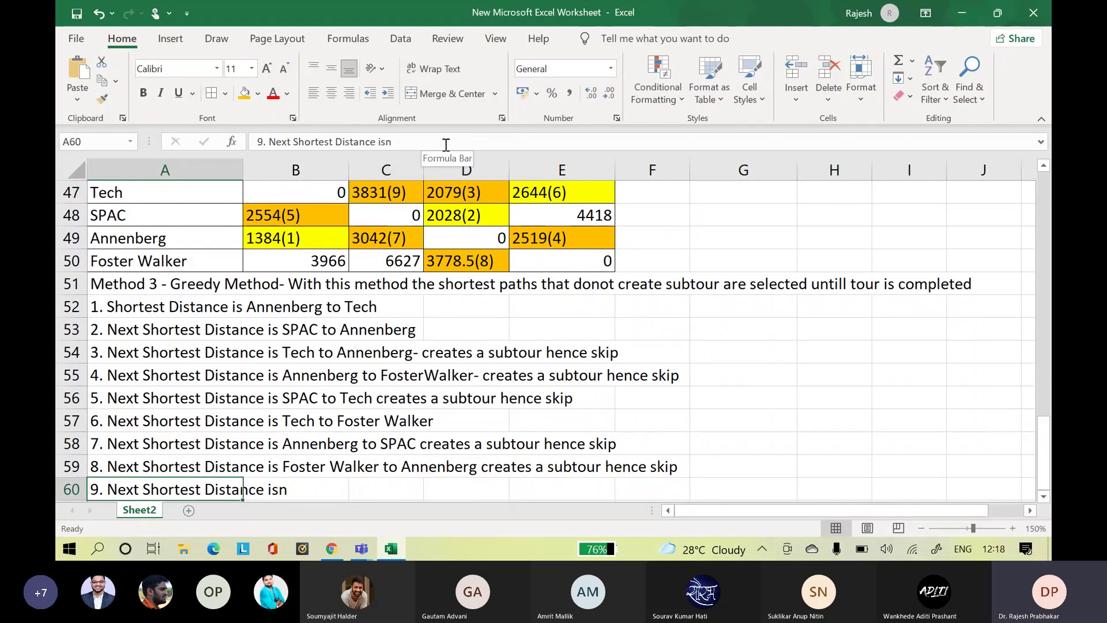
click(446, 144)
key(BackSpace)
text(Tech )
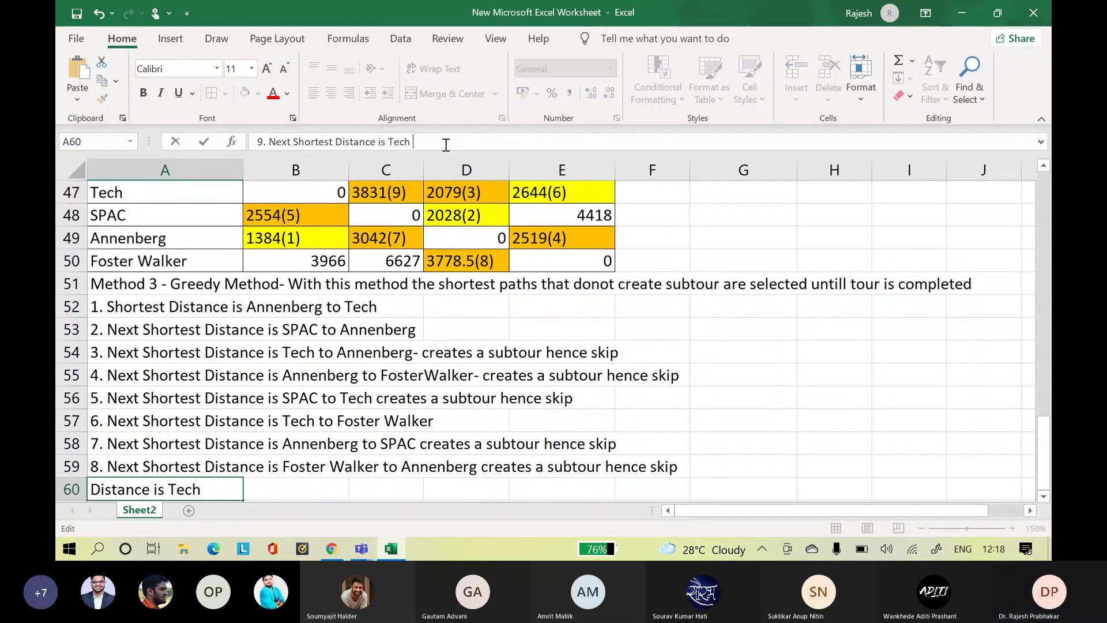
text(to SPA)
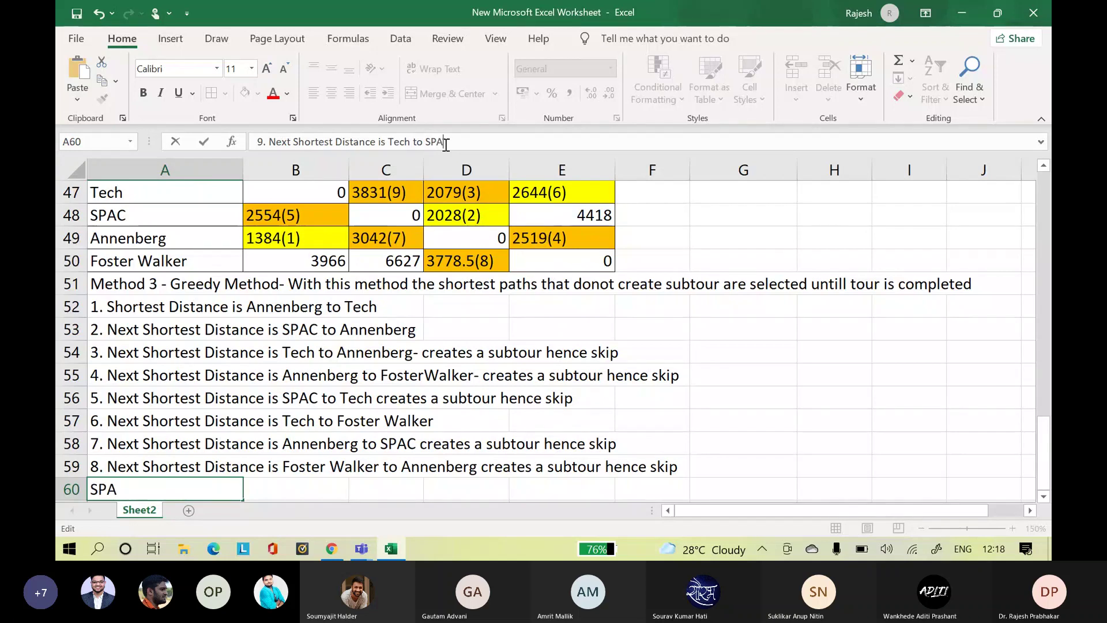
text(C creates a subtour hence skip)
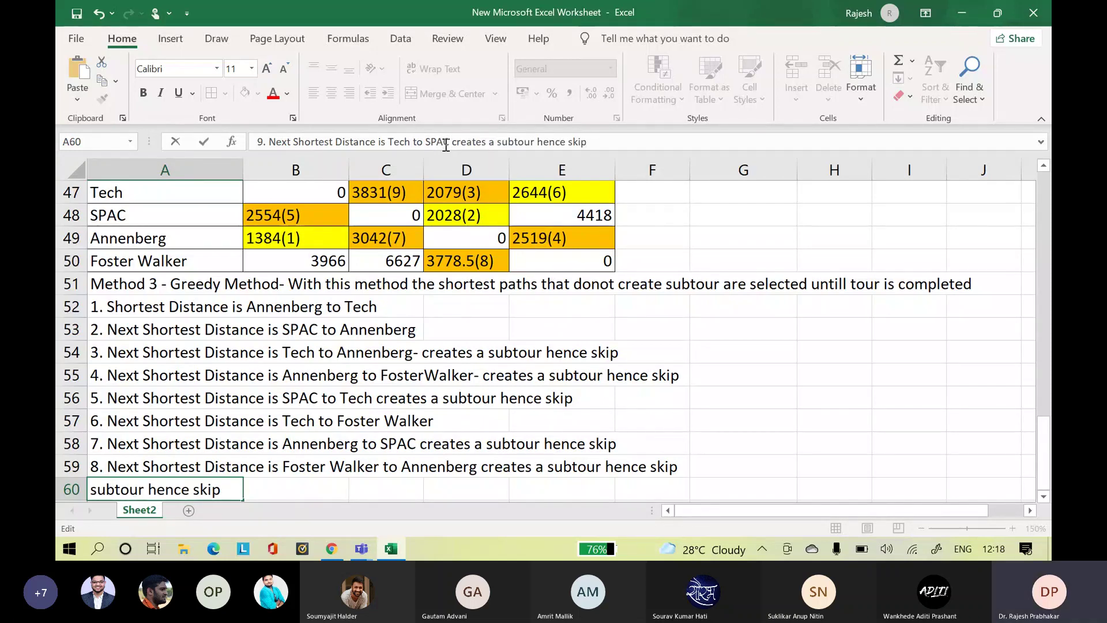
key(Return)
text(10)
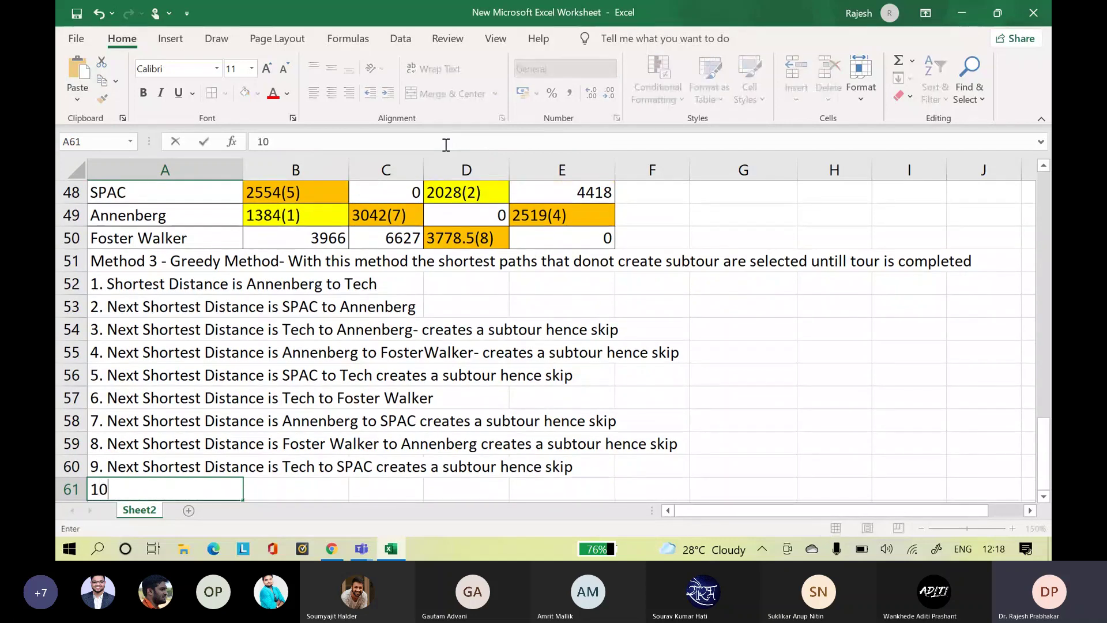
text(.)
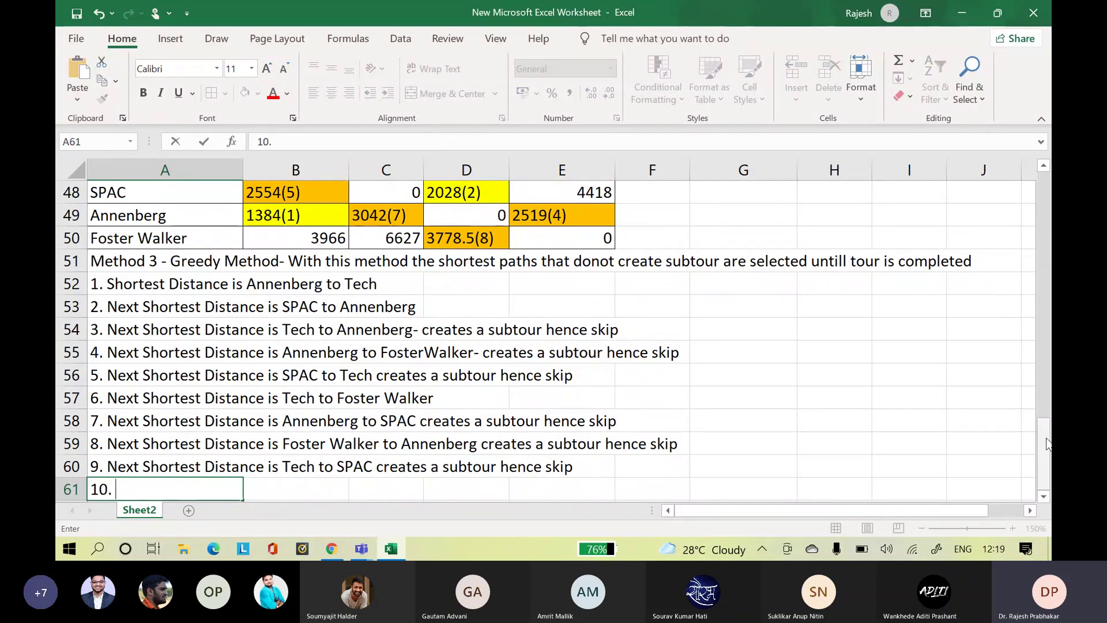
- Fill the Foster Walker-to-Tech distance cell B50 with orange and append "(10)" to its value, making it "3966(10)"
drag(1043, 455, 1043, 411)
click(304, 422)
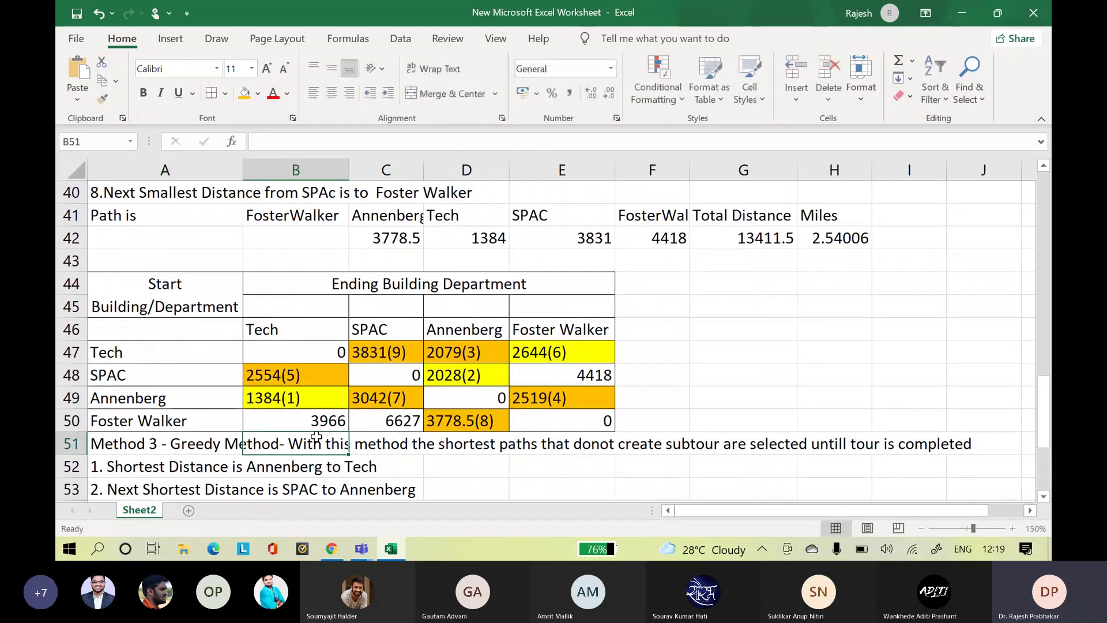
click(245, 92)
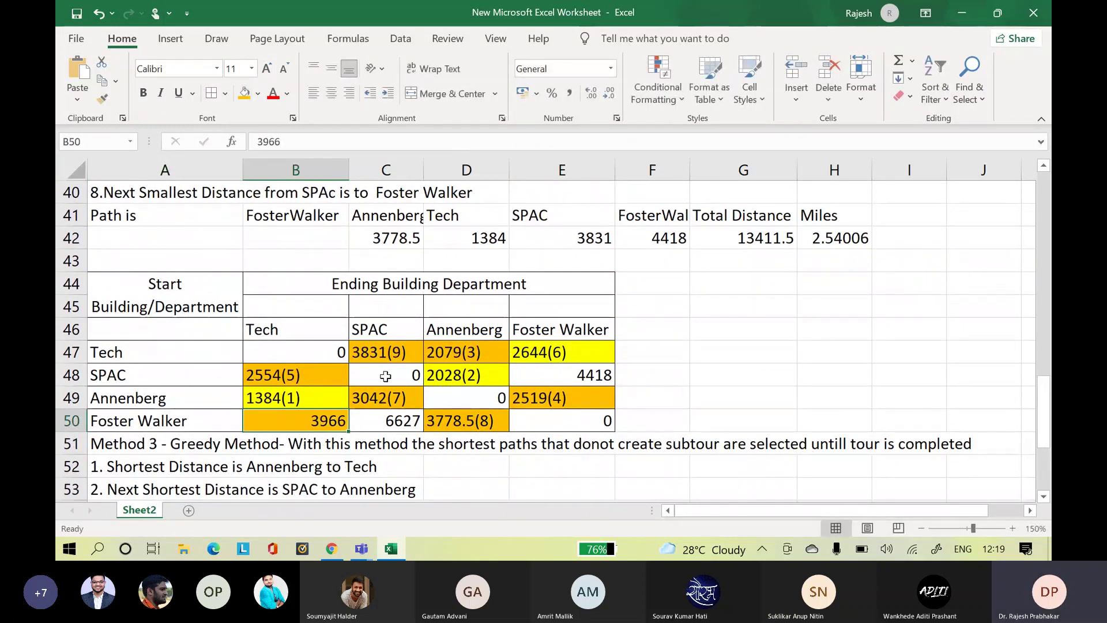
double_click(344, 421)
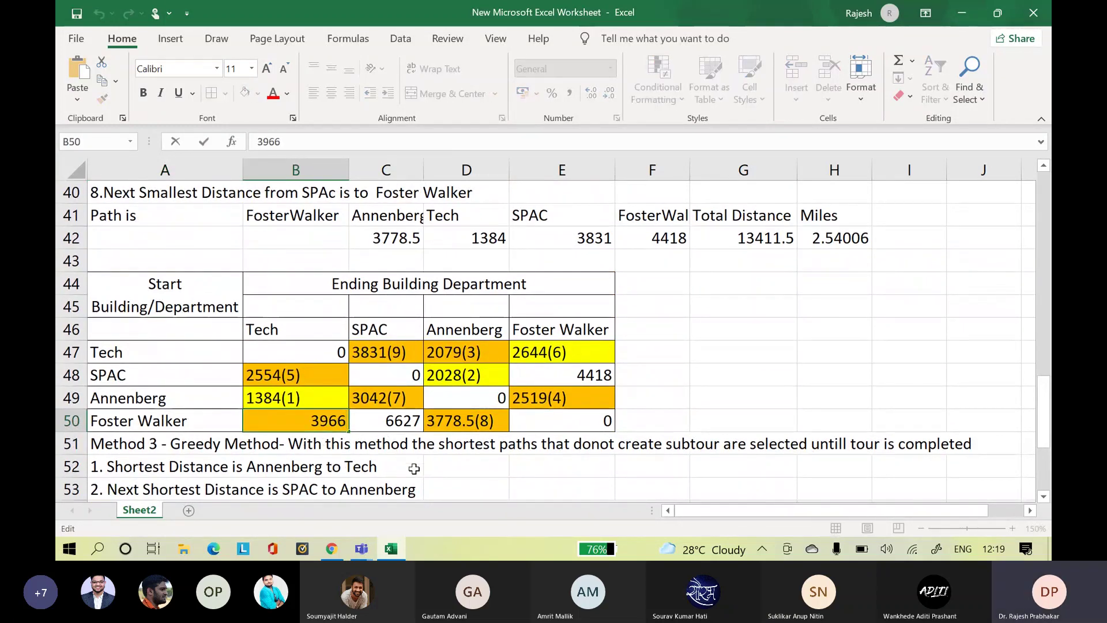
text((10))
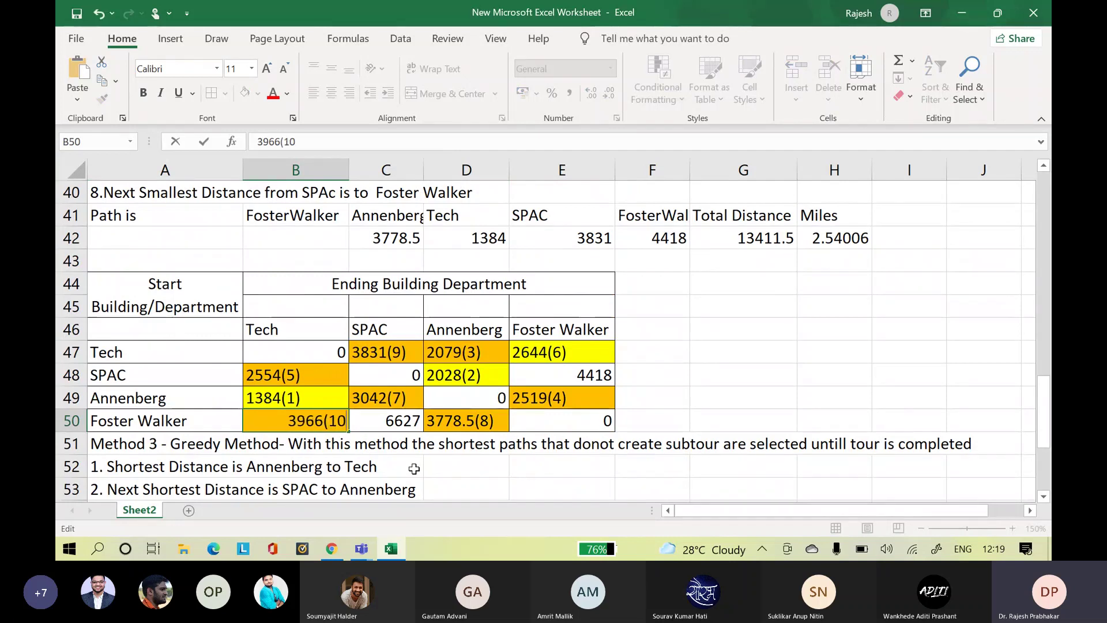
click(721, 483)
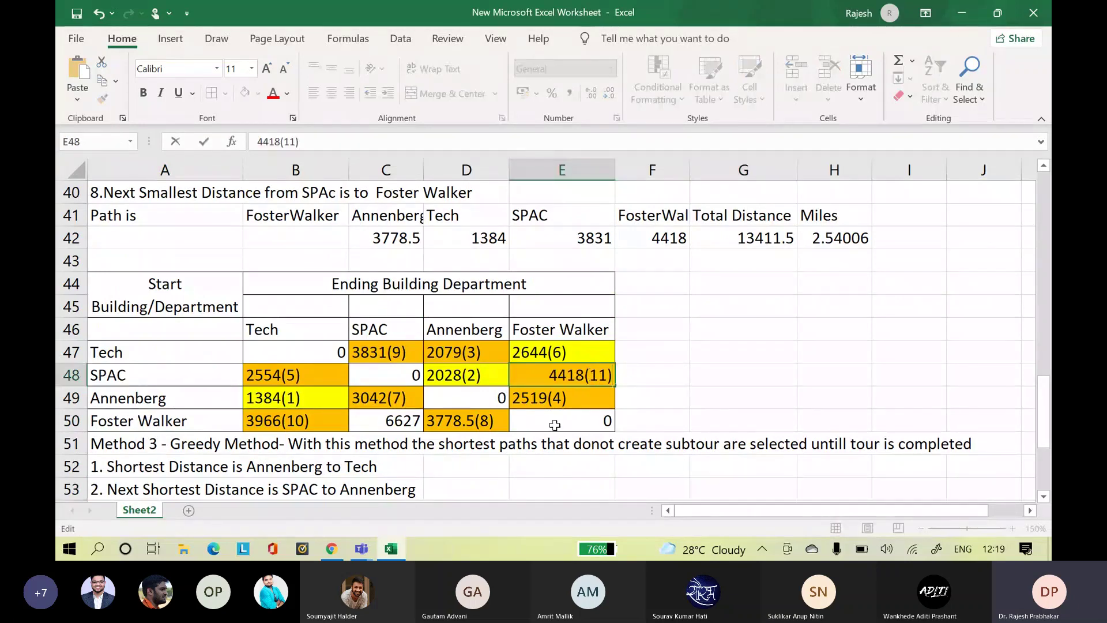
- Fill the Foster Walker-to-SPAC distance cell C50 with yellow and append "(12)" to its value, making it "6627(12)"
click(554, 424)
click(401, 421)
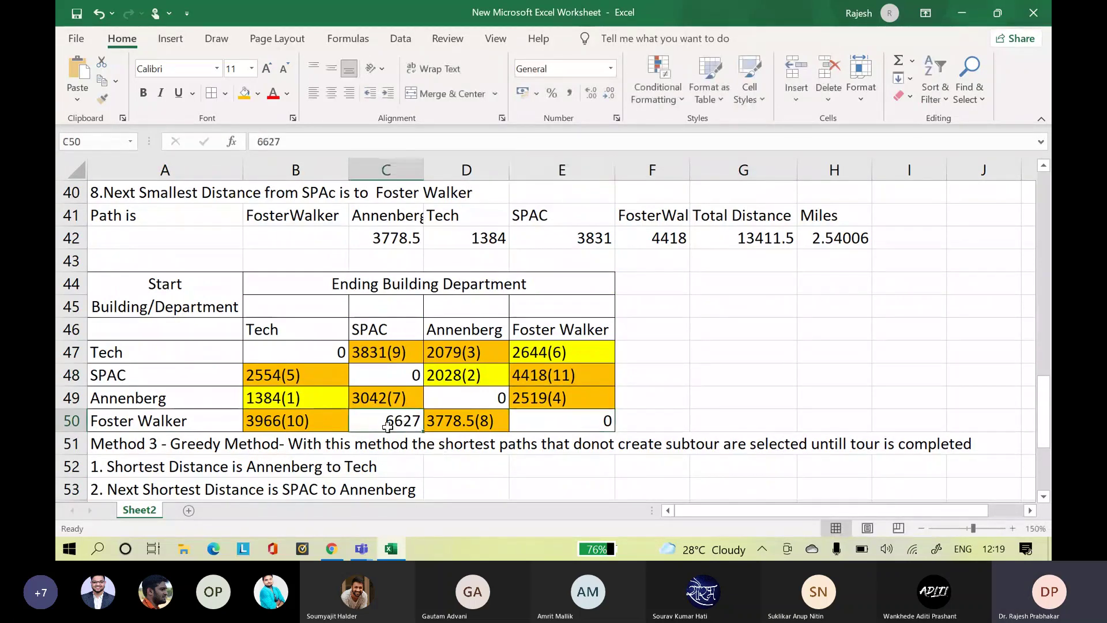
click(258, 94)
click(286, 241)
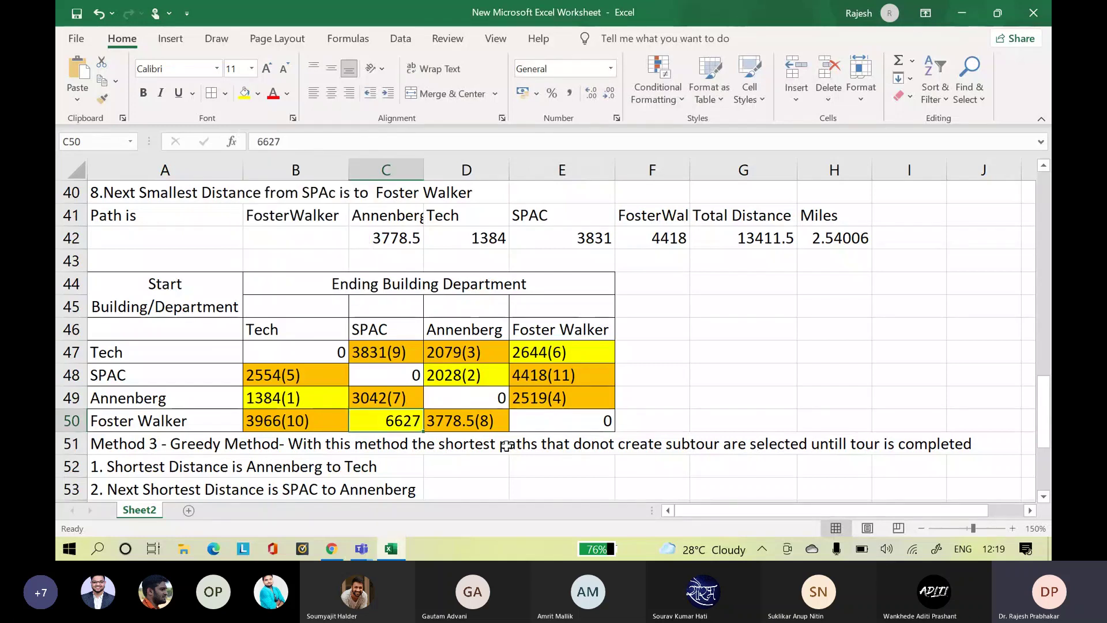
double_click(422, 420)
text(912)
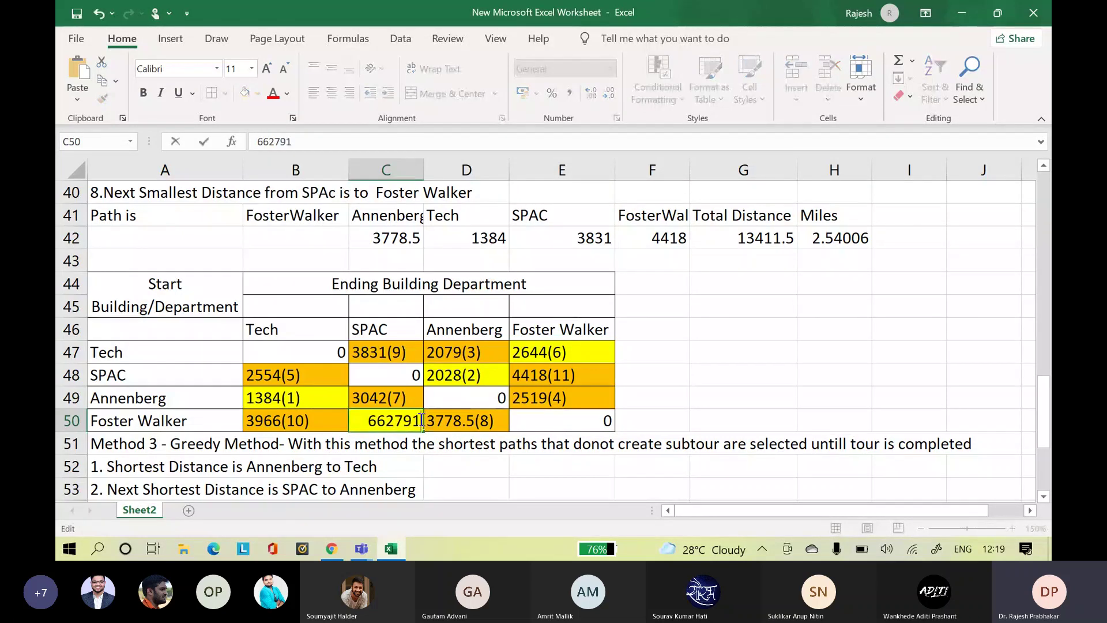
key(BackSpace)
key(BackSpace)
key(BackSpace)
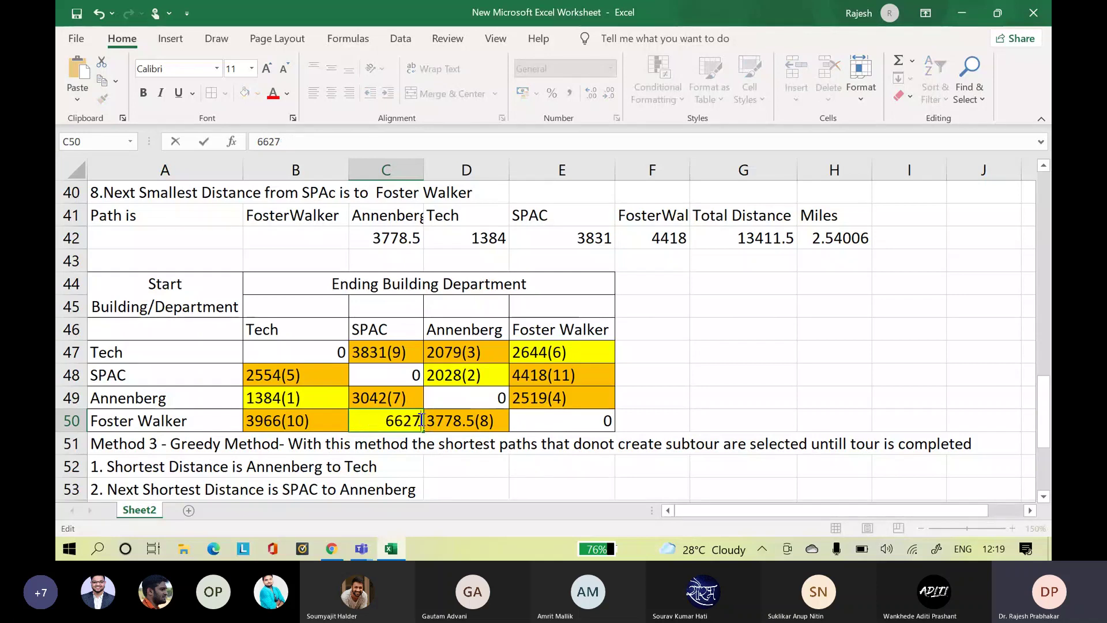
text((12))
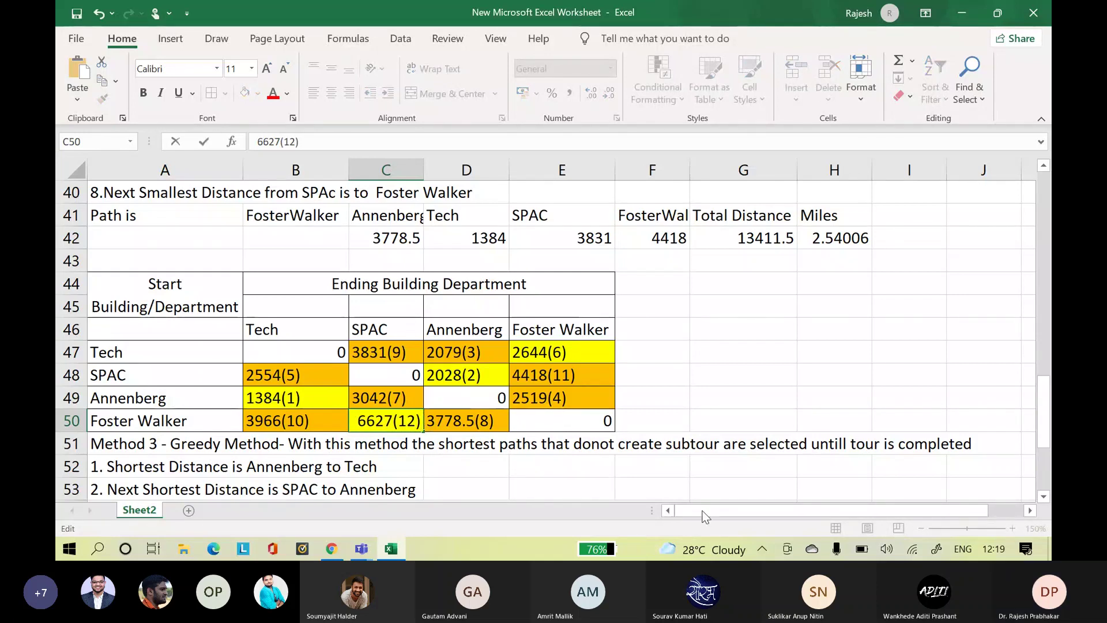
click(749, 444)
- Enter the tenth greedy step in A61 as "10.Next Shortest Distance is Foster Walker to tech creates a subtour hence skip"
drag(1049, 377, 1049, 468)
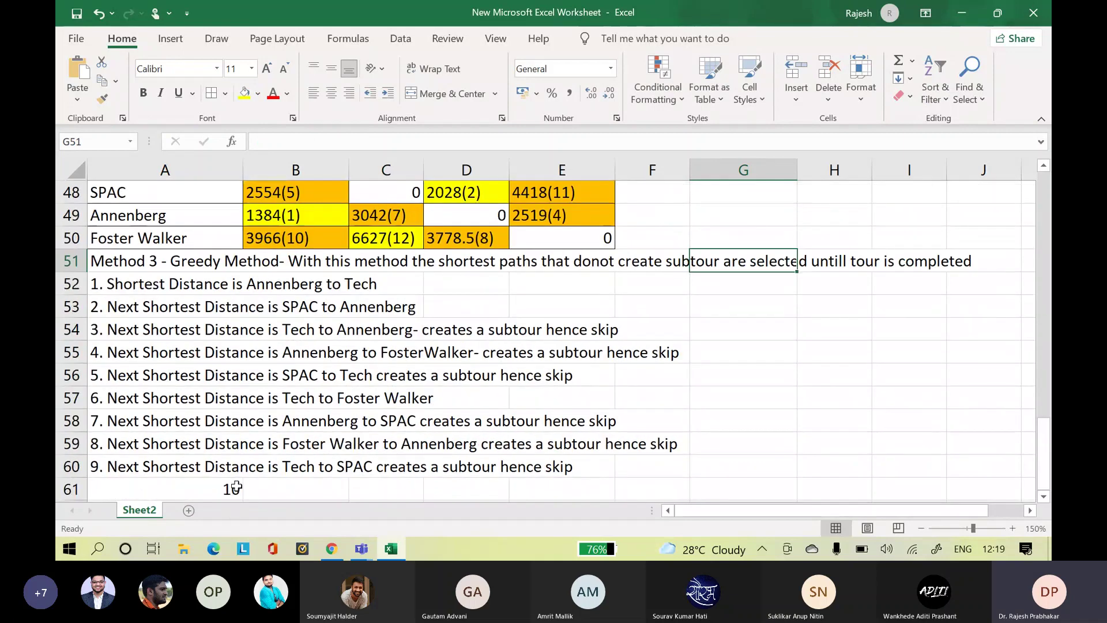
click(236, 489)
double_click(235, 489)
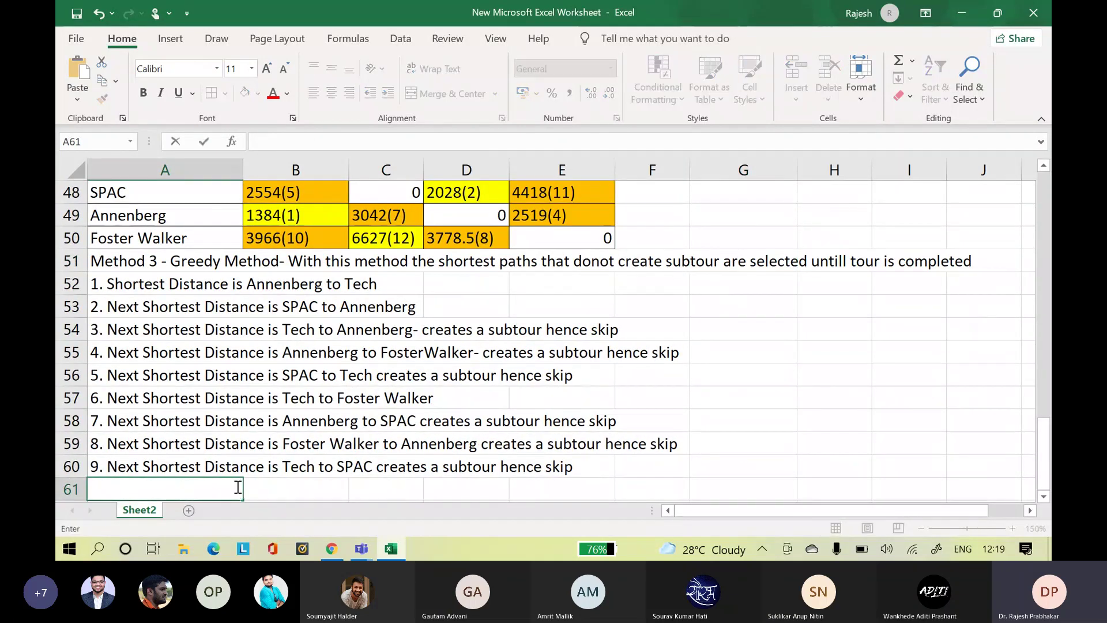
text(.Nex)
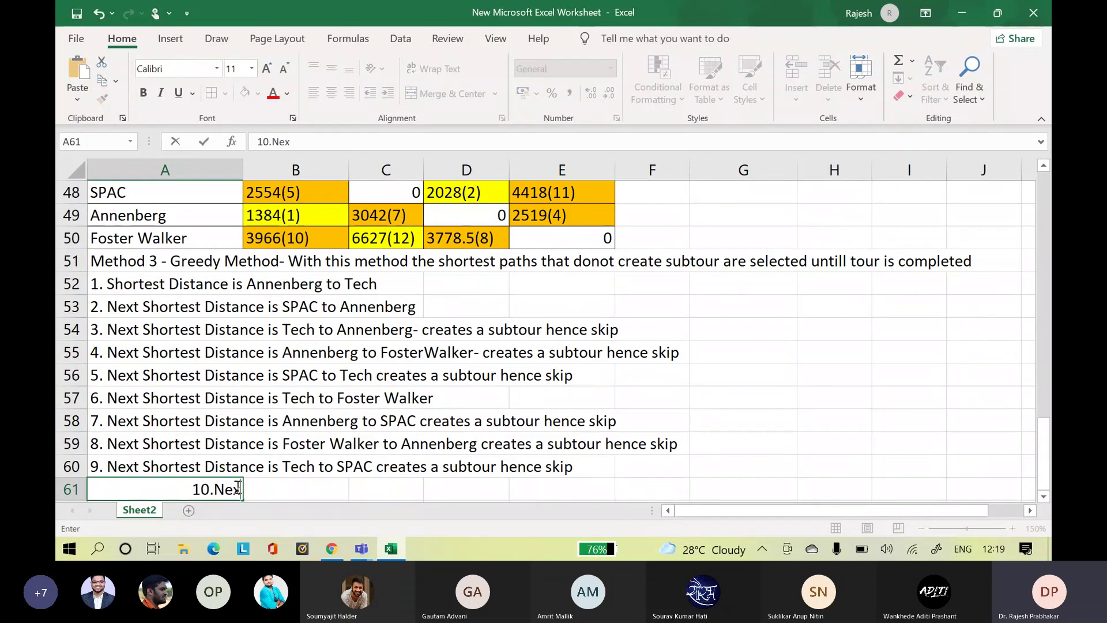
text(t Shor)
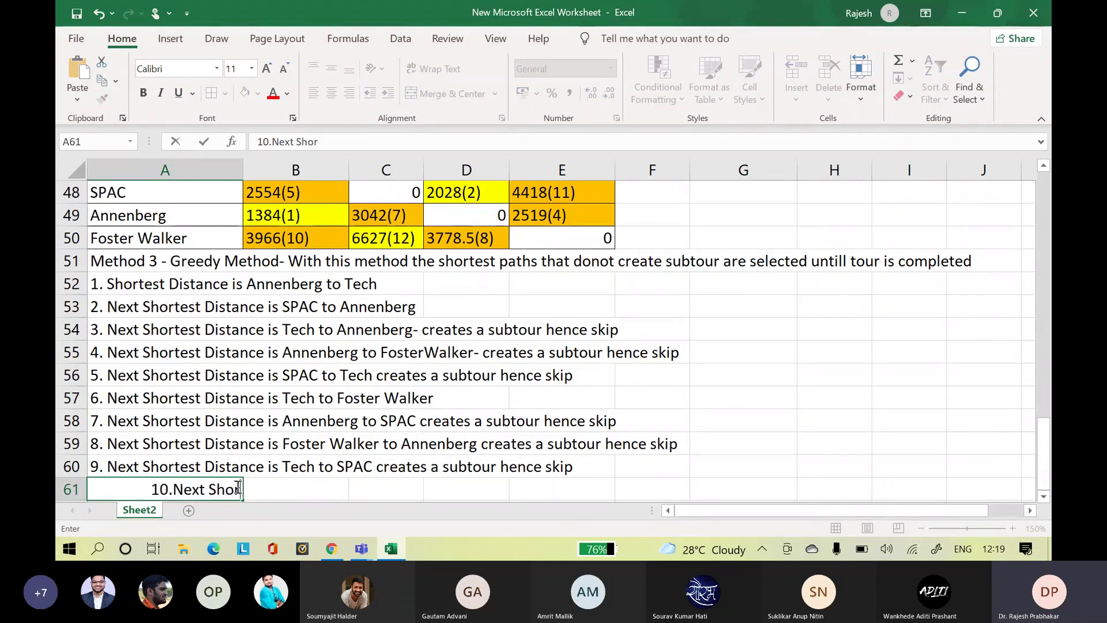
text(test Distance is)
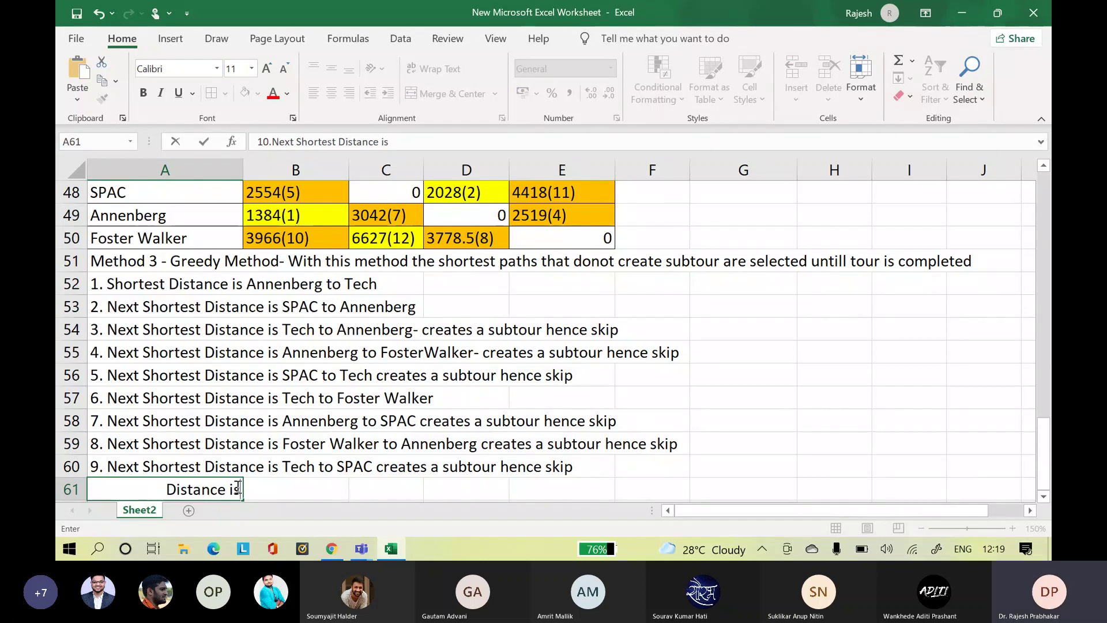
text( F)
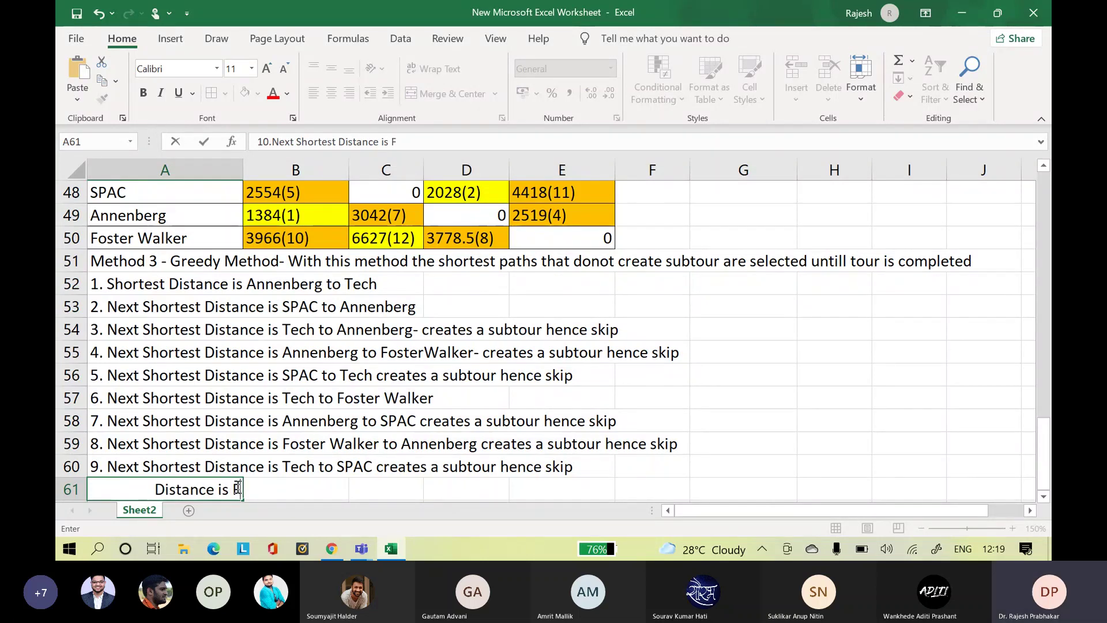
text(oster Wal)
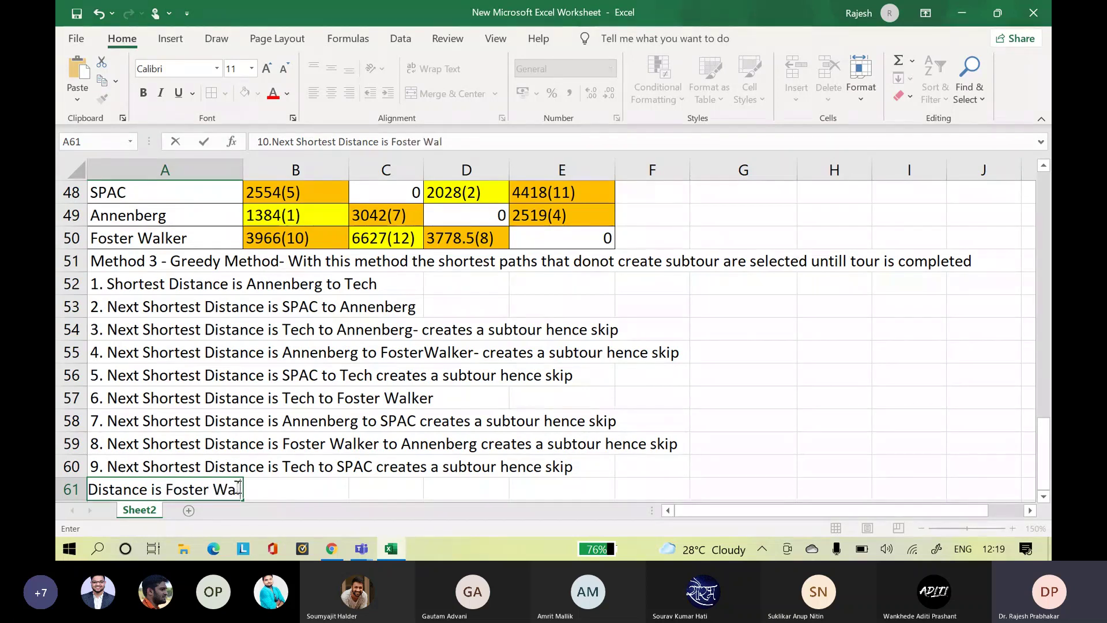
text(ker to)
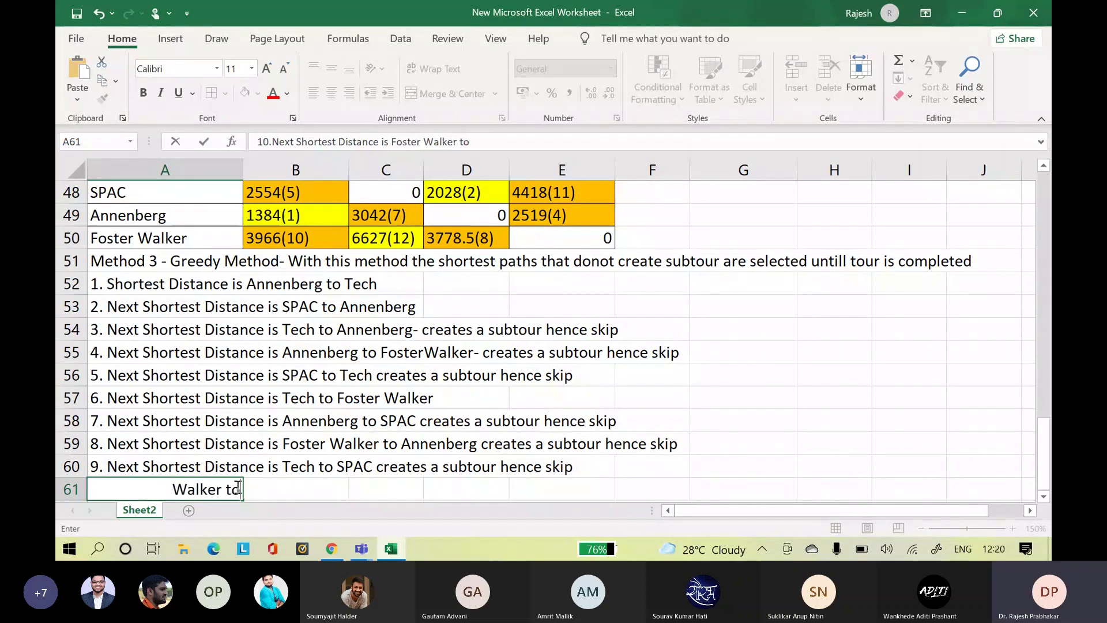
text( tech creates a subtour hence skip)
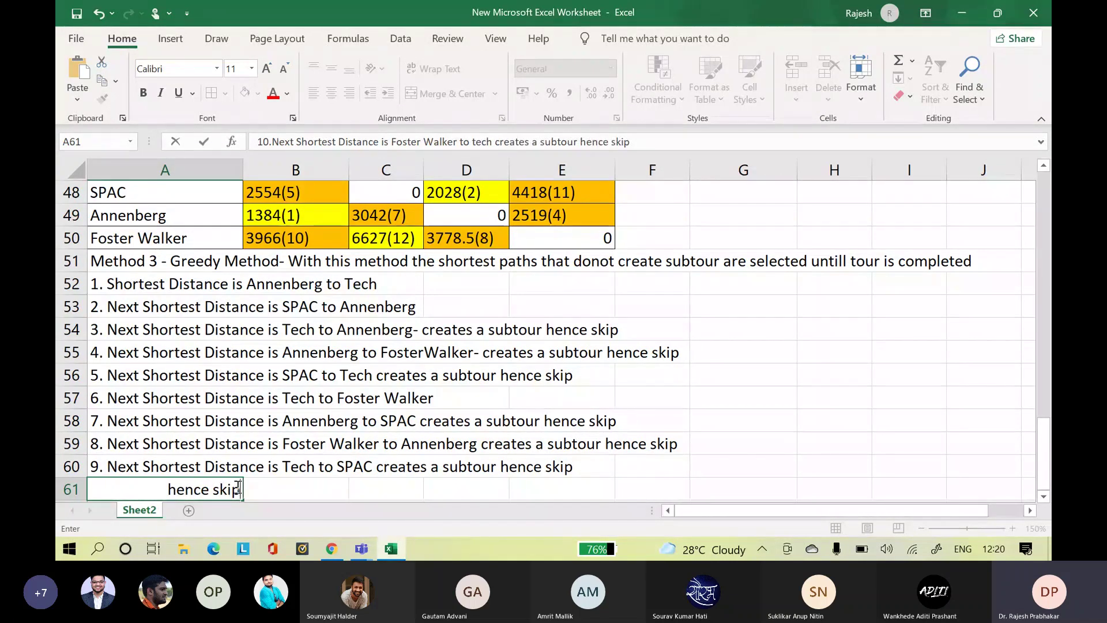
key(Return)
- Enter the eleventh greedy step in A62 as "11. Next Shortest Distance is SPAC to Foster Walker creates a subtour hence skip"
text(11. N)
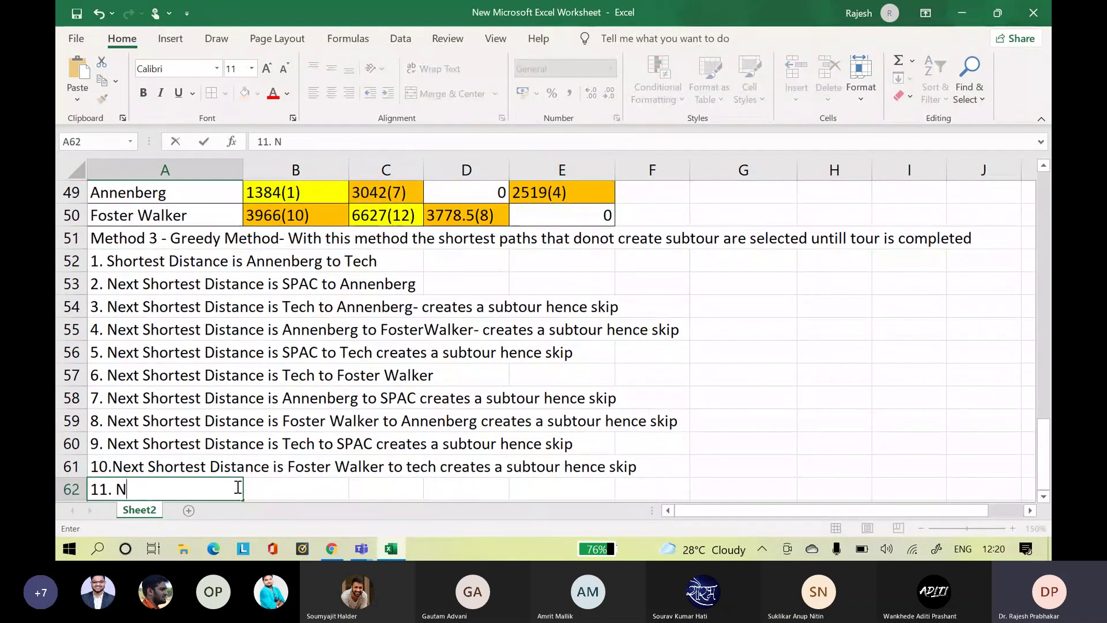
text(ext Sh)
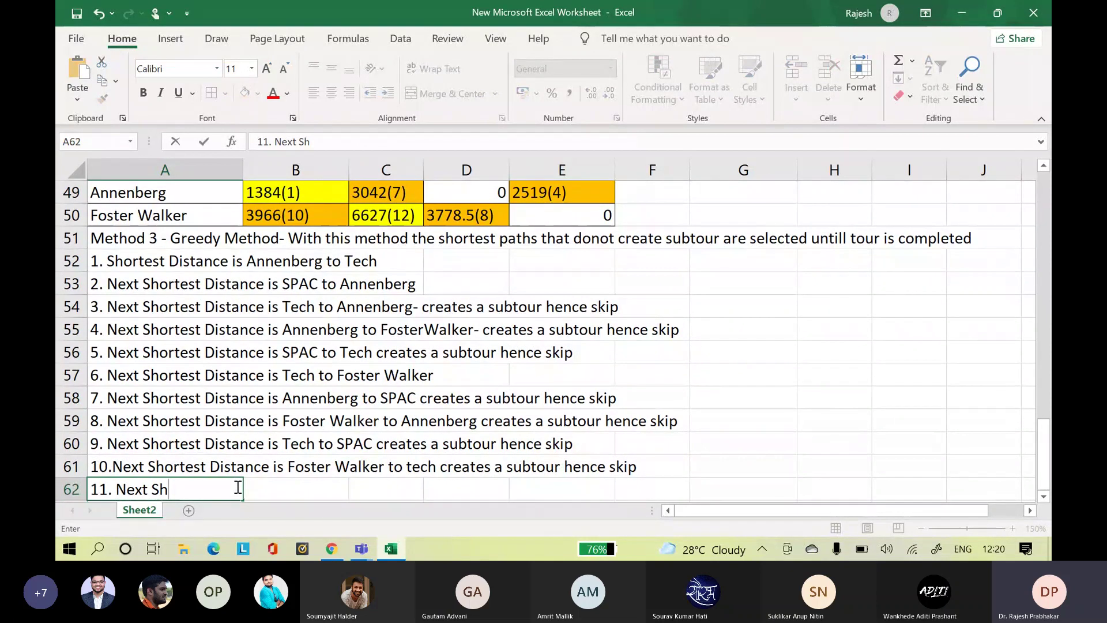
text(ortest )
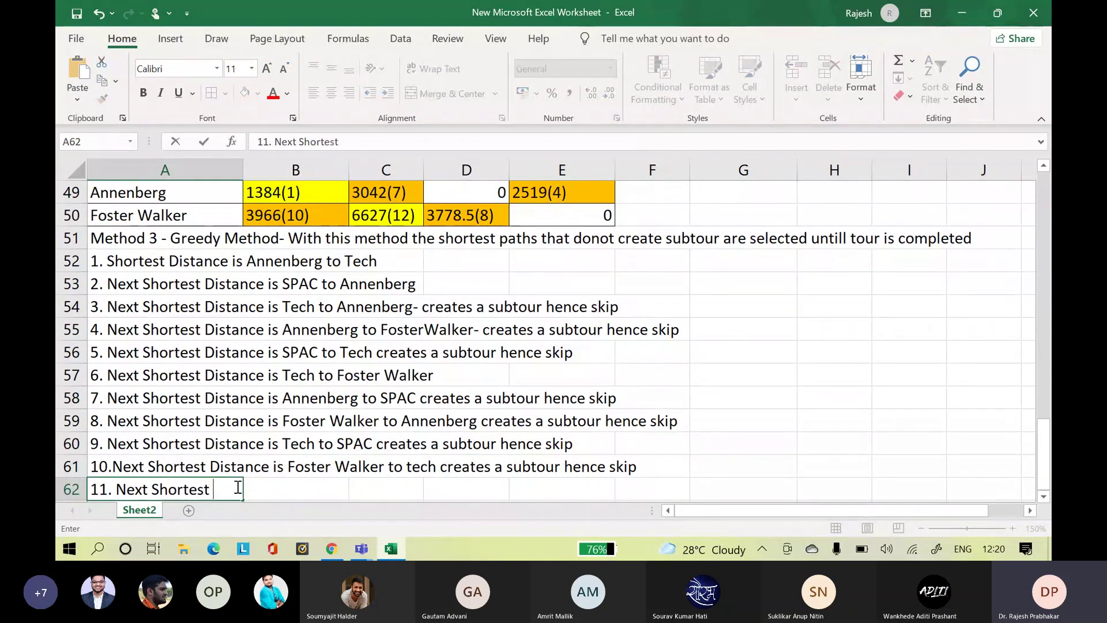
text(Distance is )
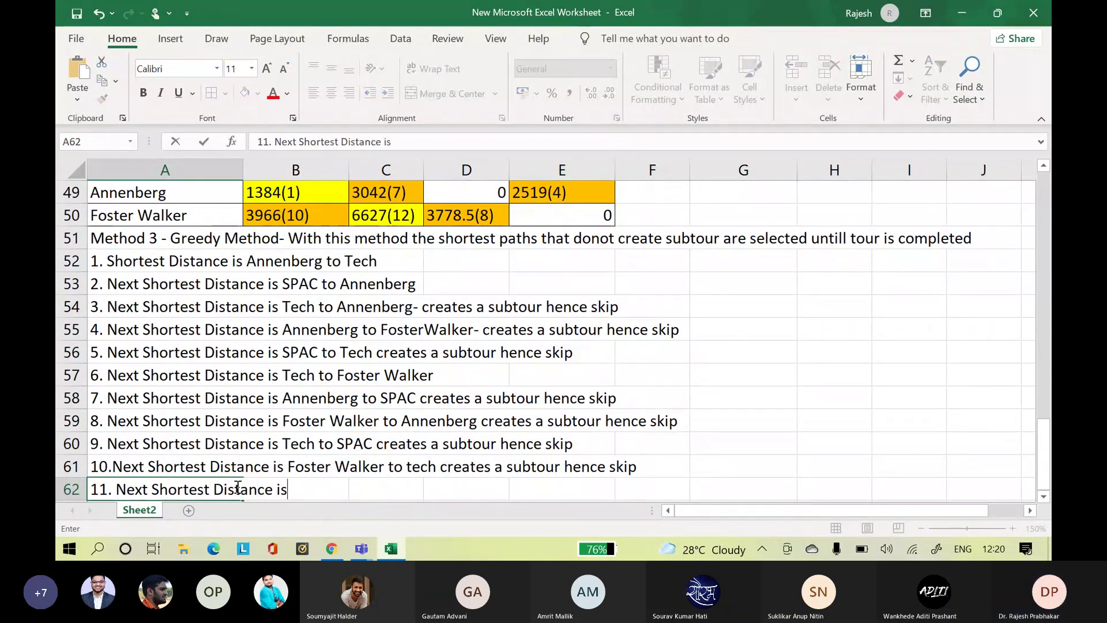
text(S)
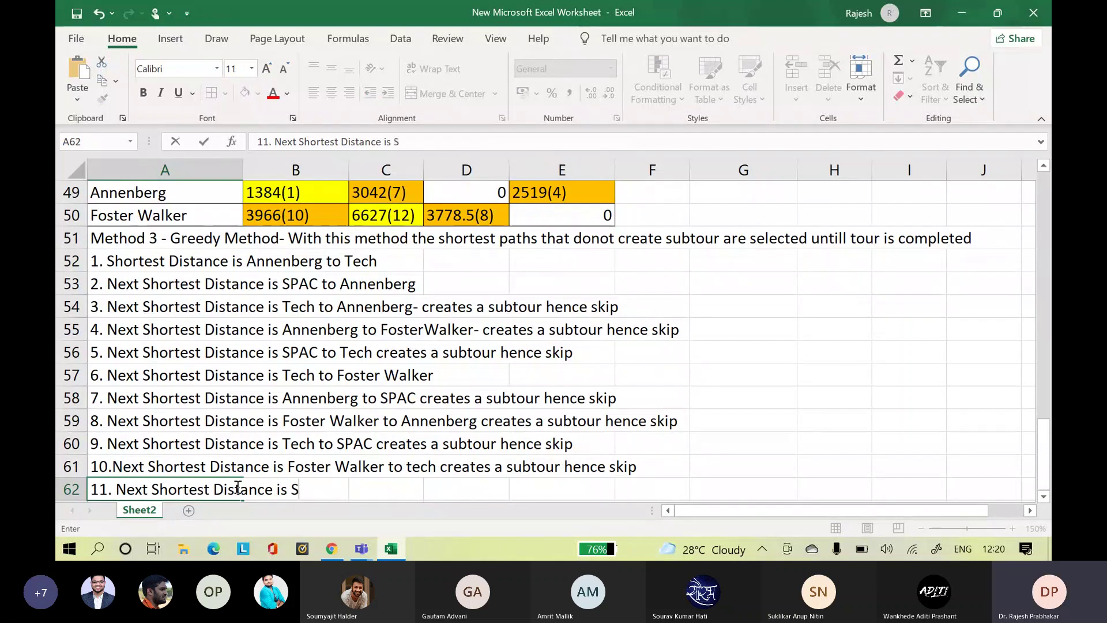
text(PAC to Fos)
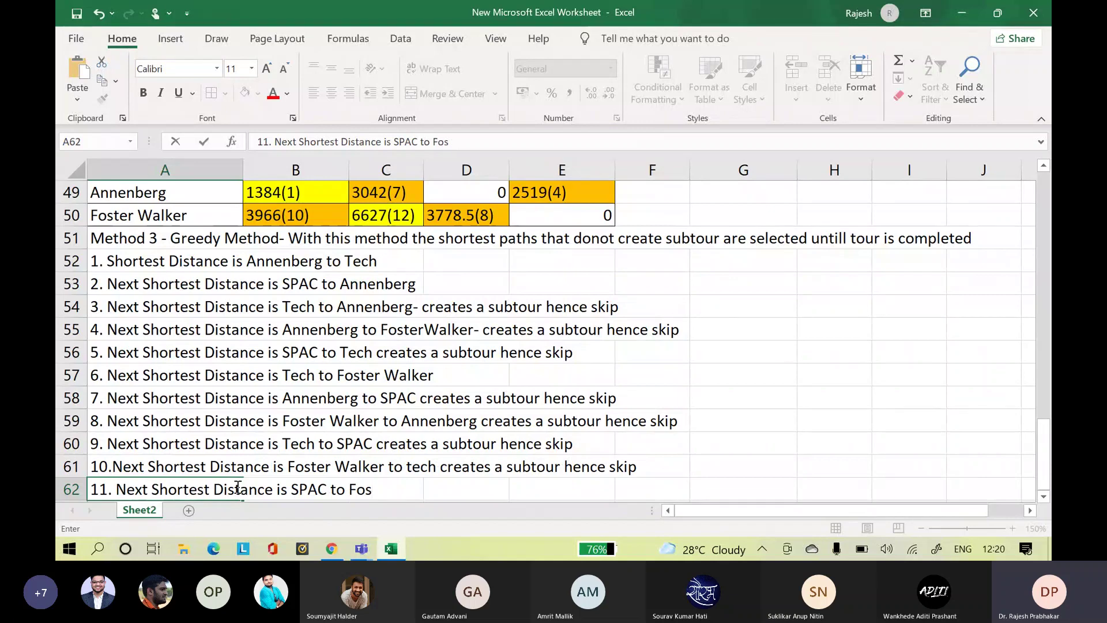
text(ter Wal)
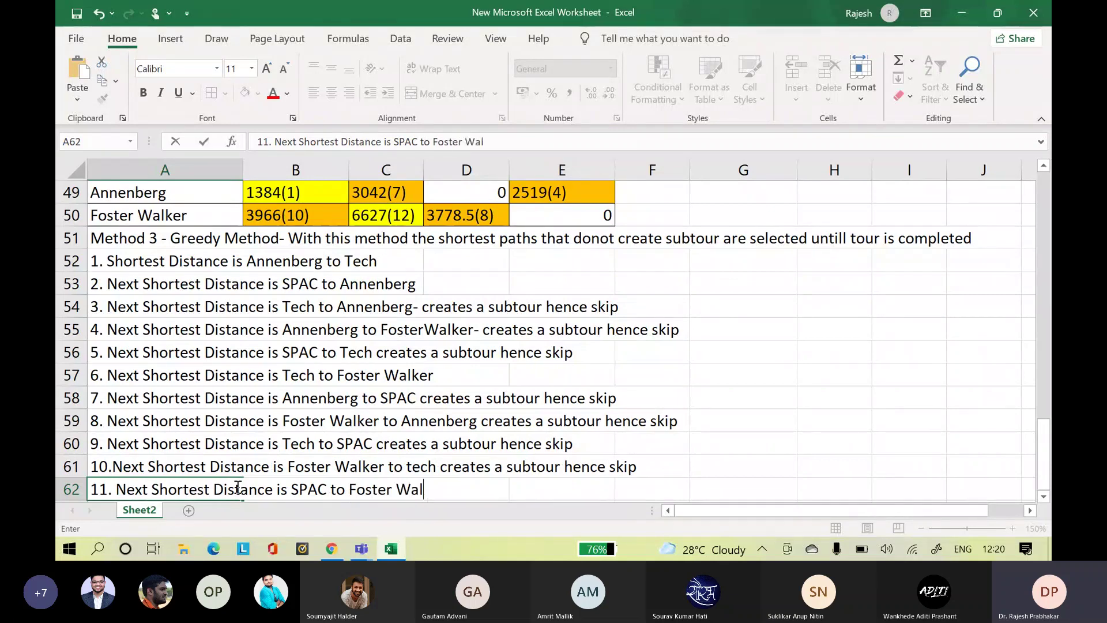
text(ker)
text(creates a subtour hence skip)
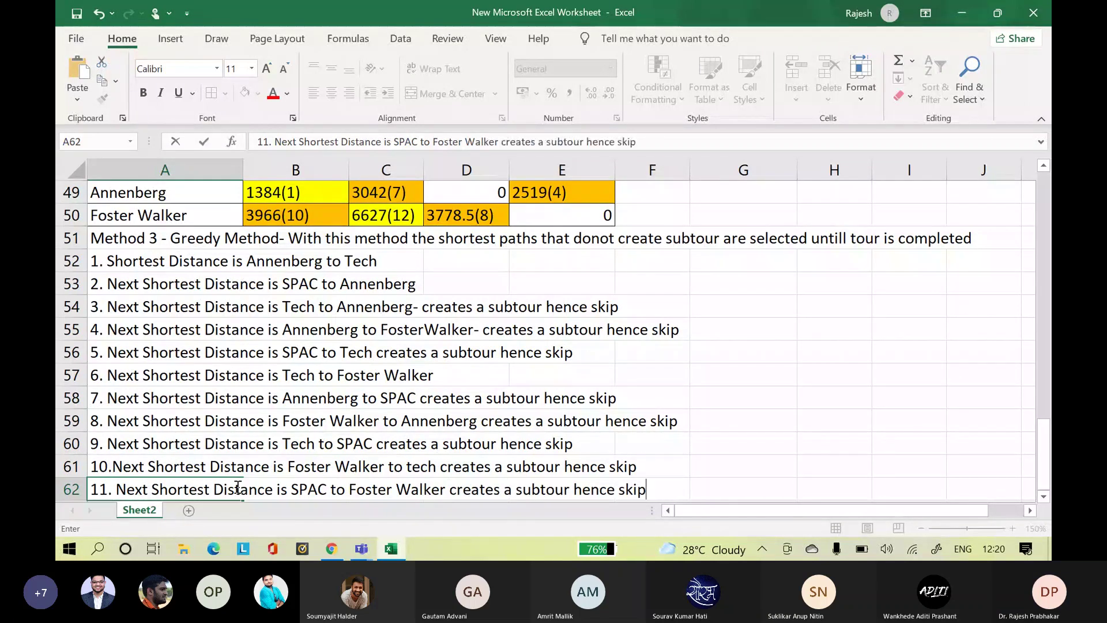
key(Return)
- Enter the twelfth greedy step in A63 as "12. Next Shortest Distance is Foster Walker to SPAC"
text(12)
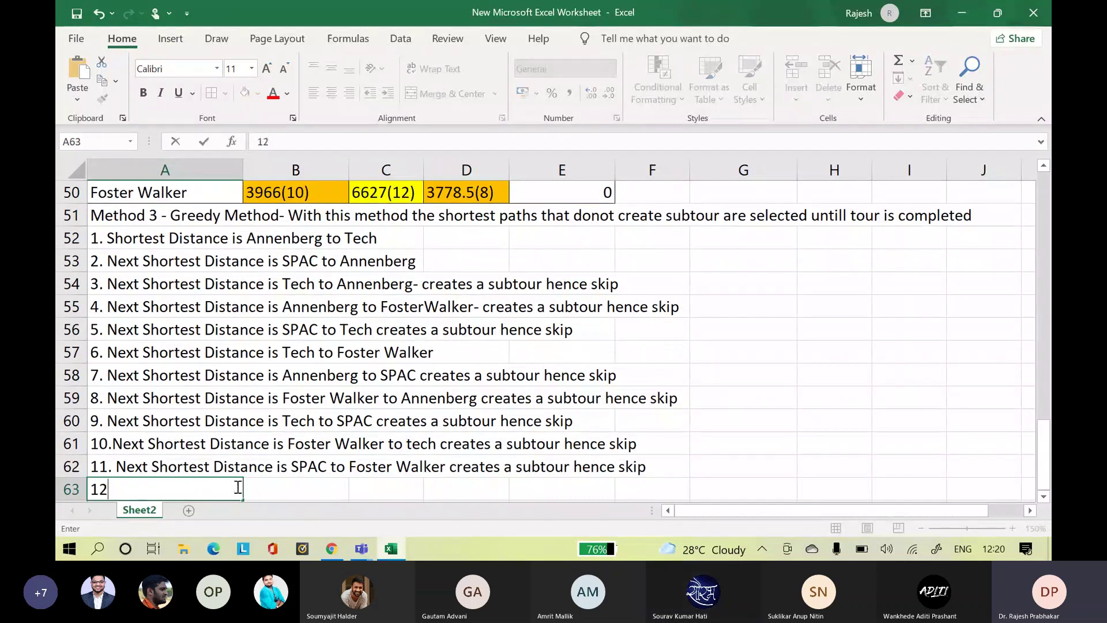
text(. N)
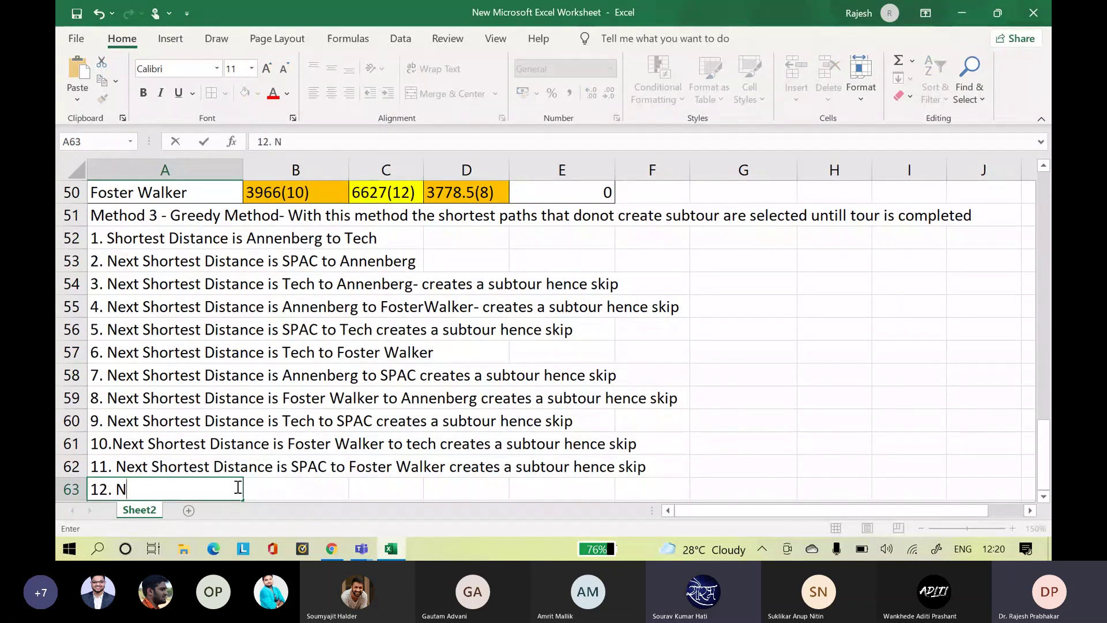
text(ext S)
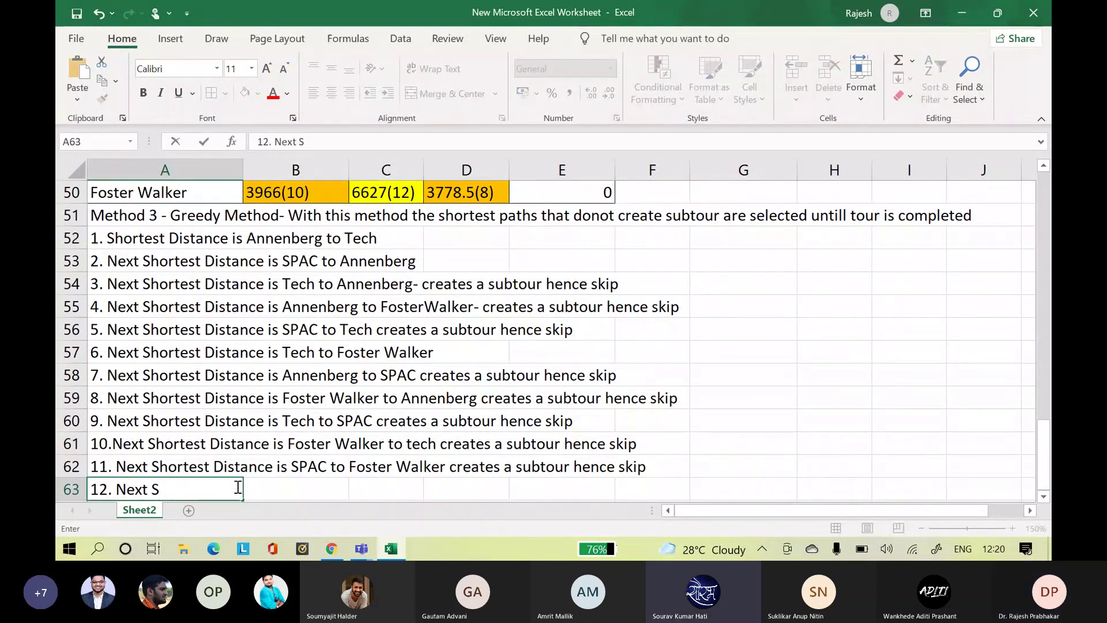
text(hortest Distance)
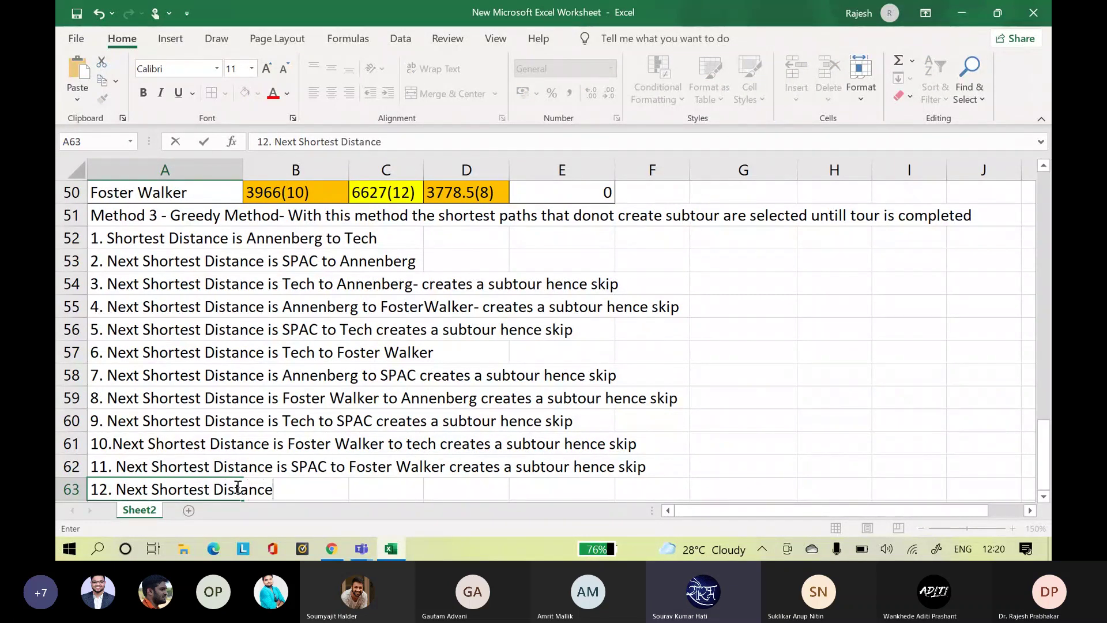
text( is F)
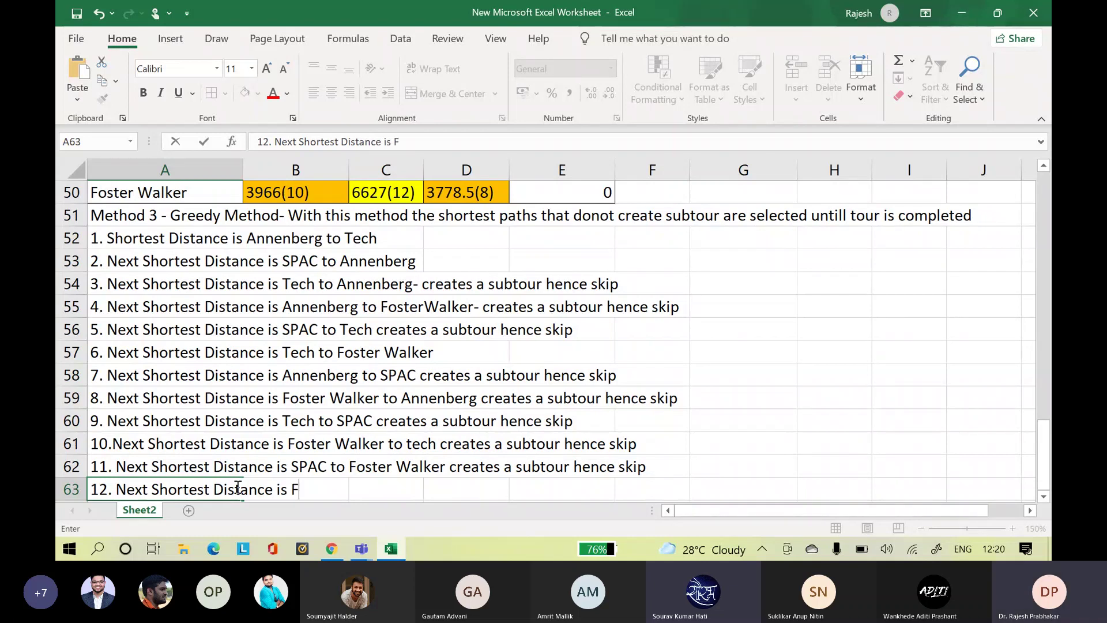
text(oster)
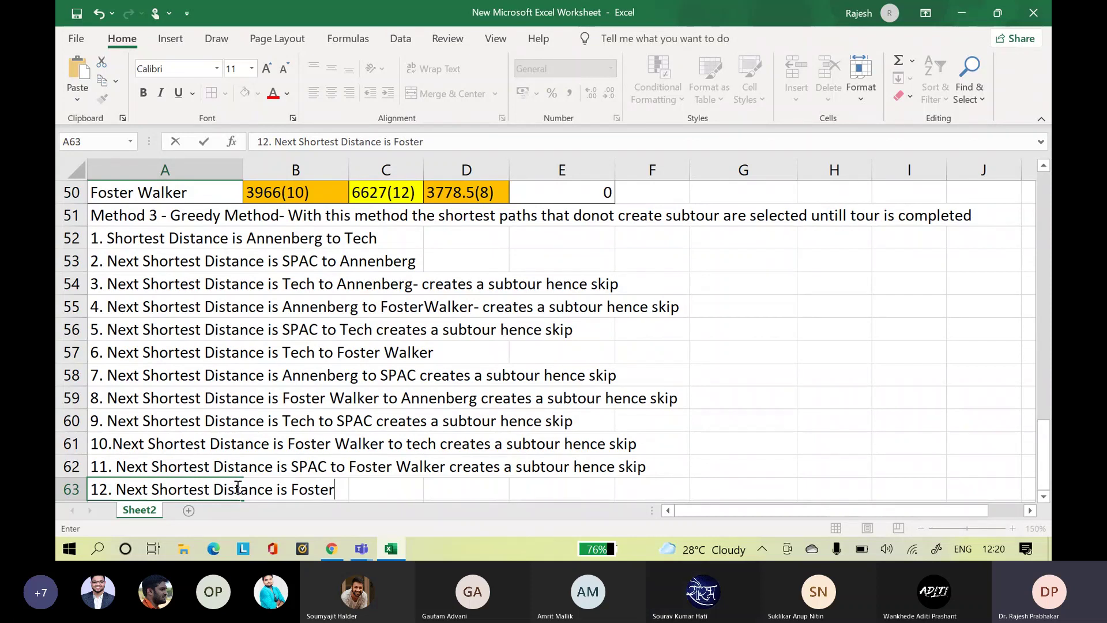
text( Walker )
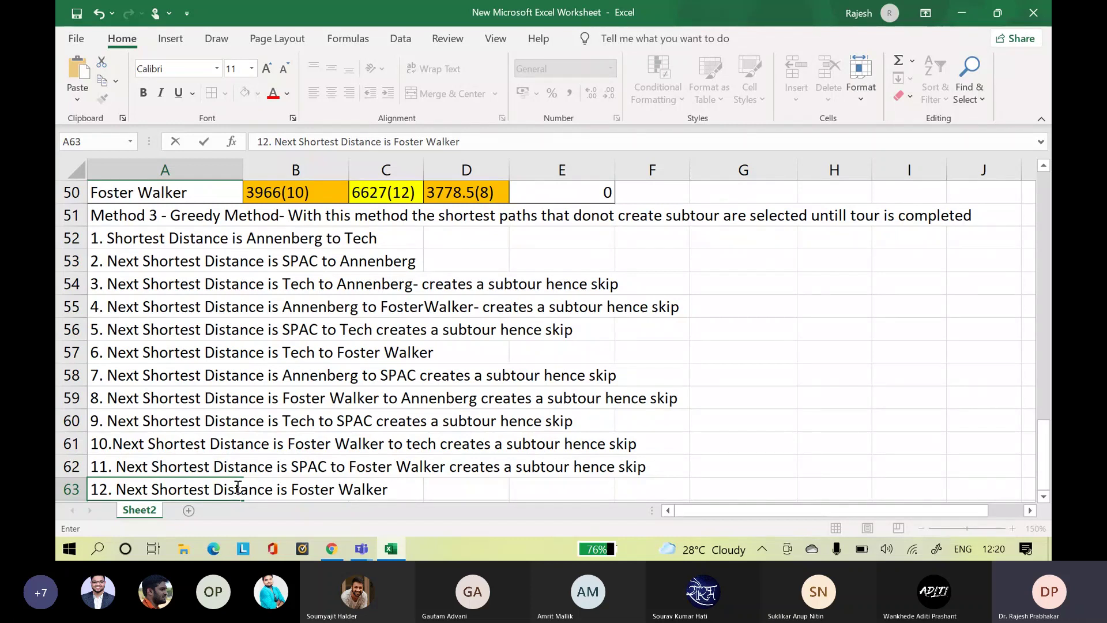
text(to)
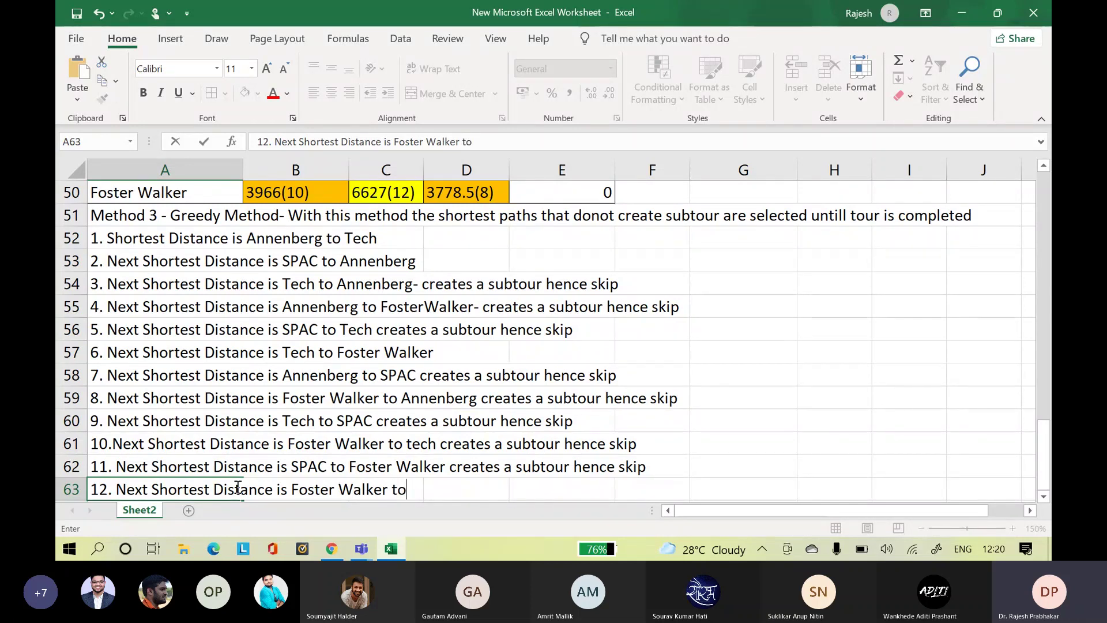
text( SPAC)
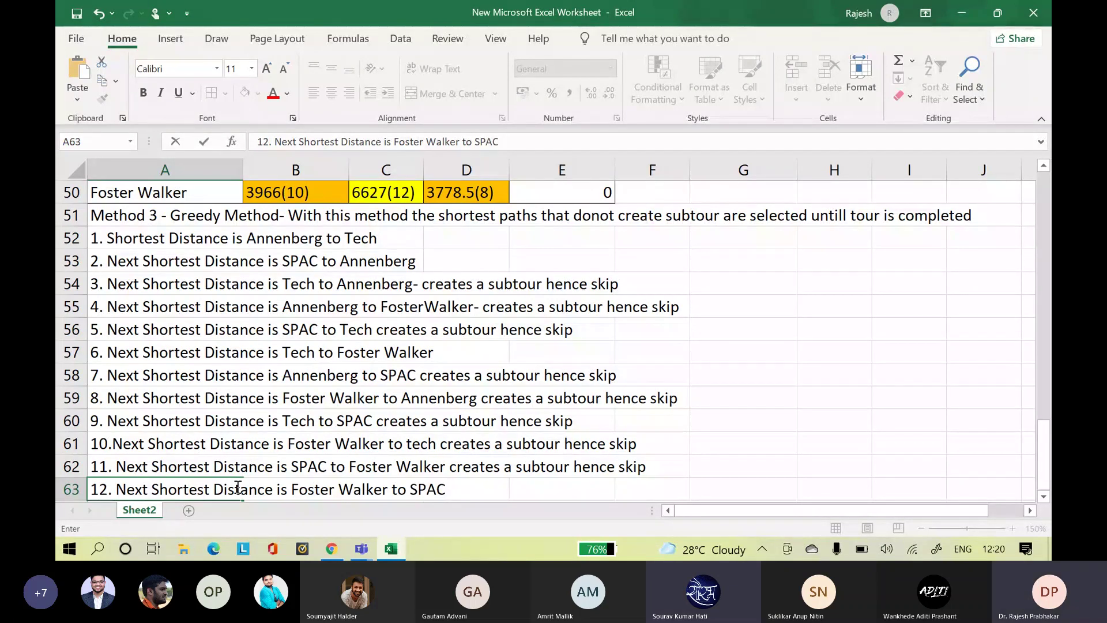
key(Return)
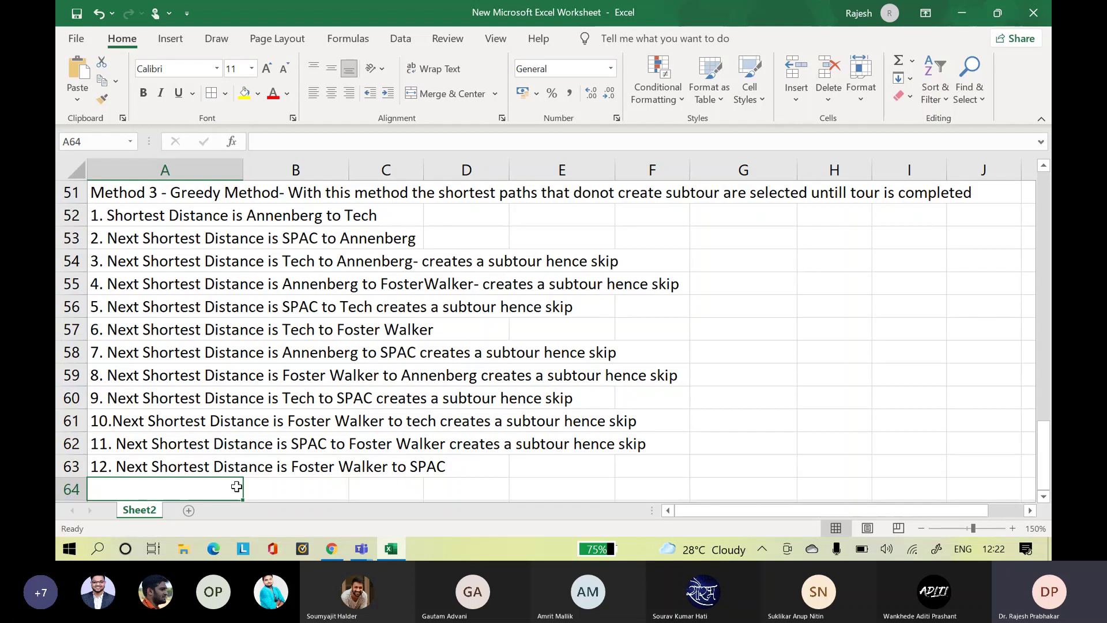
- Enter "Path is" in A64 and start the greedy tour with Foster Walker in B64 and SPAC in C64
text(Path )
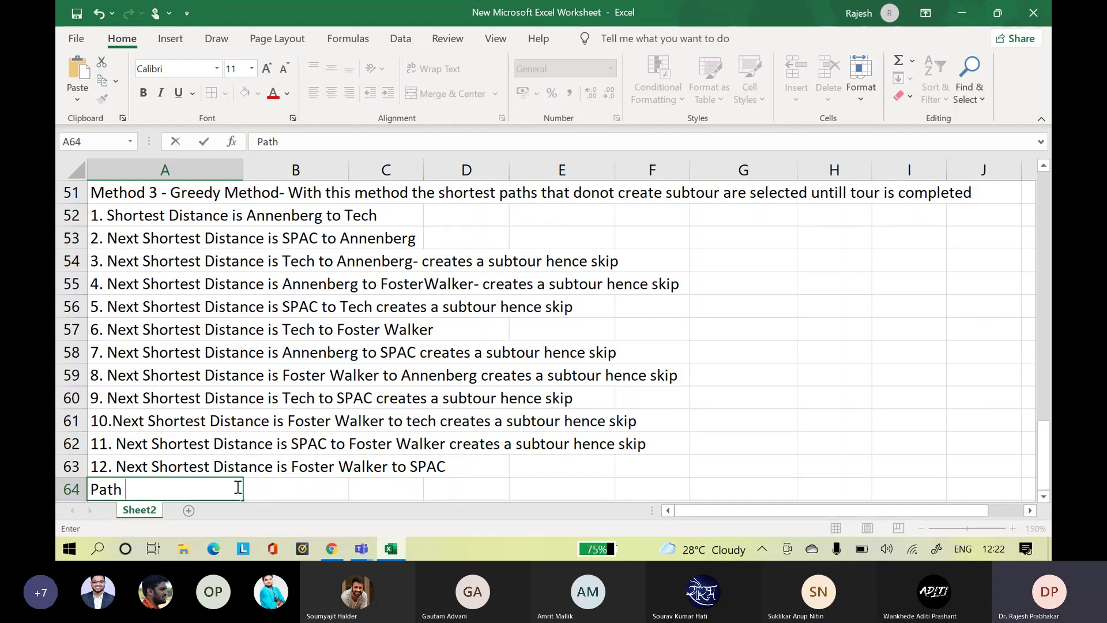
text(is)
key(Tab)
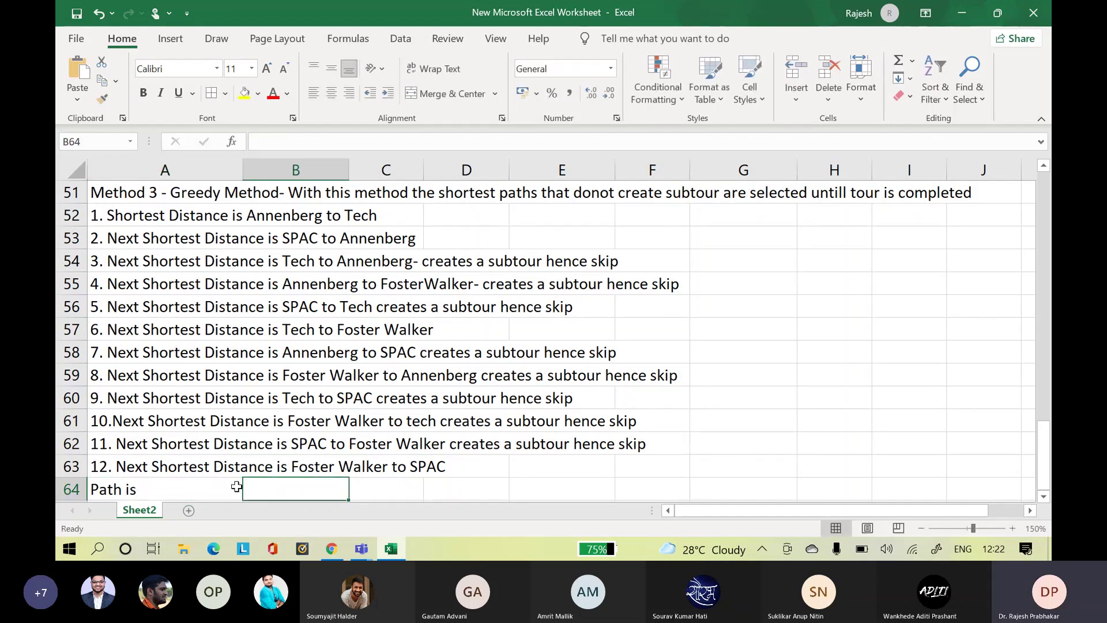
text(Foster)
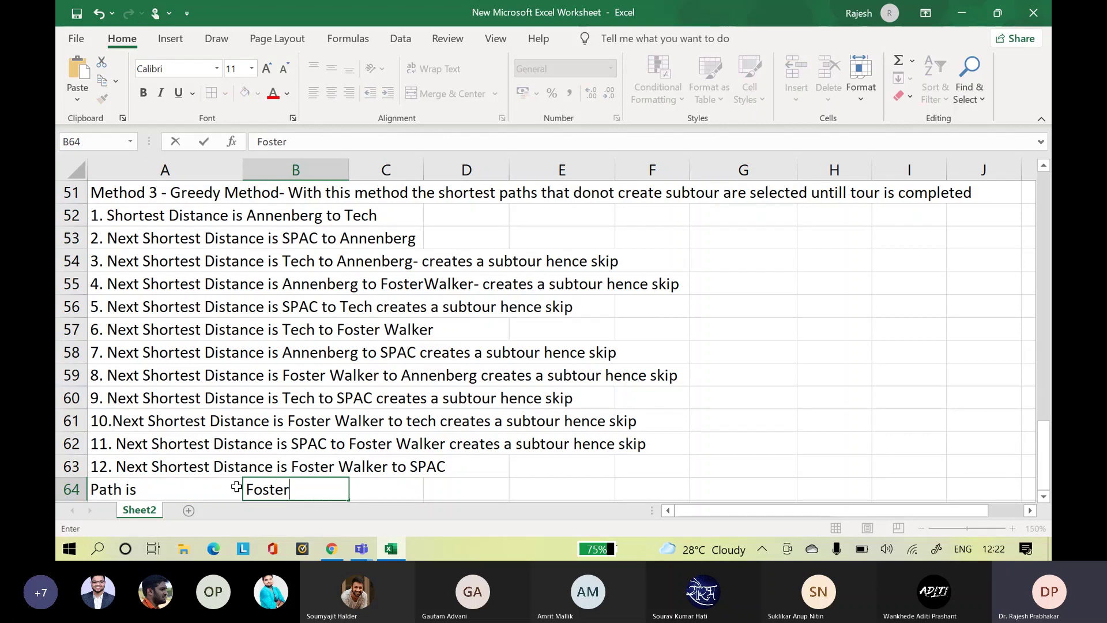
text( Walker)
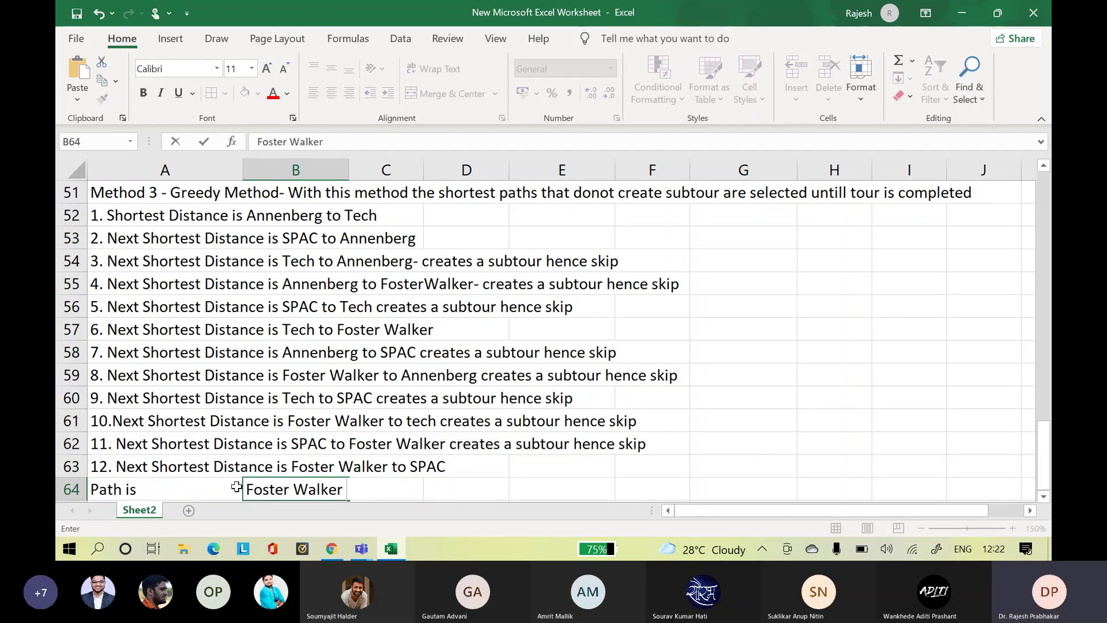
key(Tab)
text(SPAC)
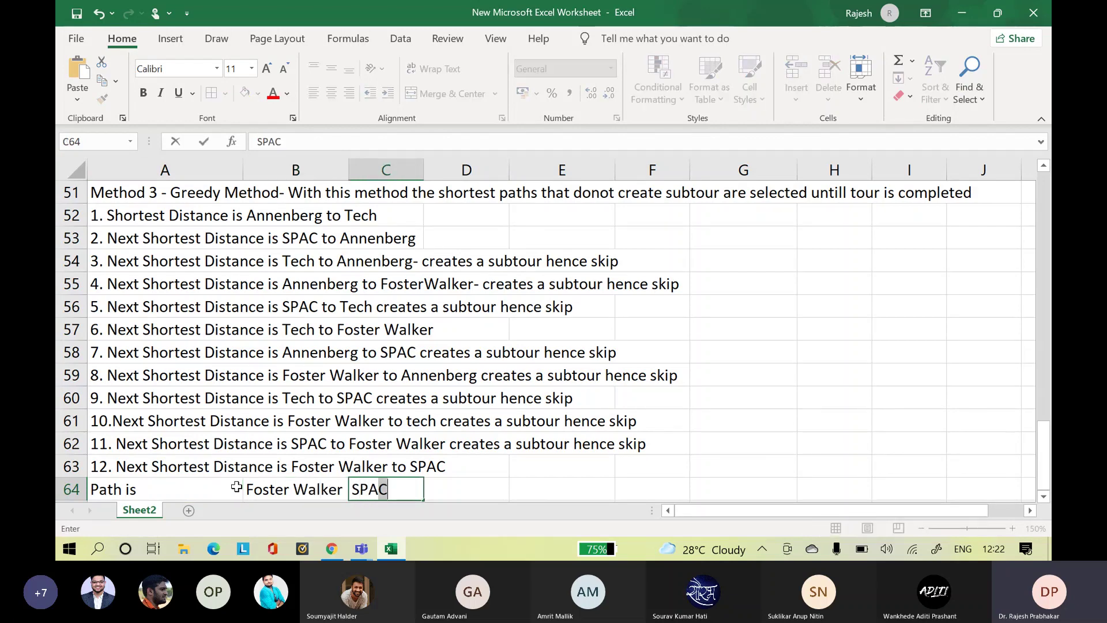
- Complete the tour row with Annenberg in D64, Tech in E64 and FosterWalker in F64
key(Tab)
text(Annenberg)
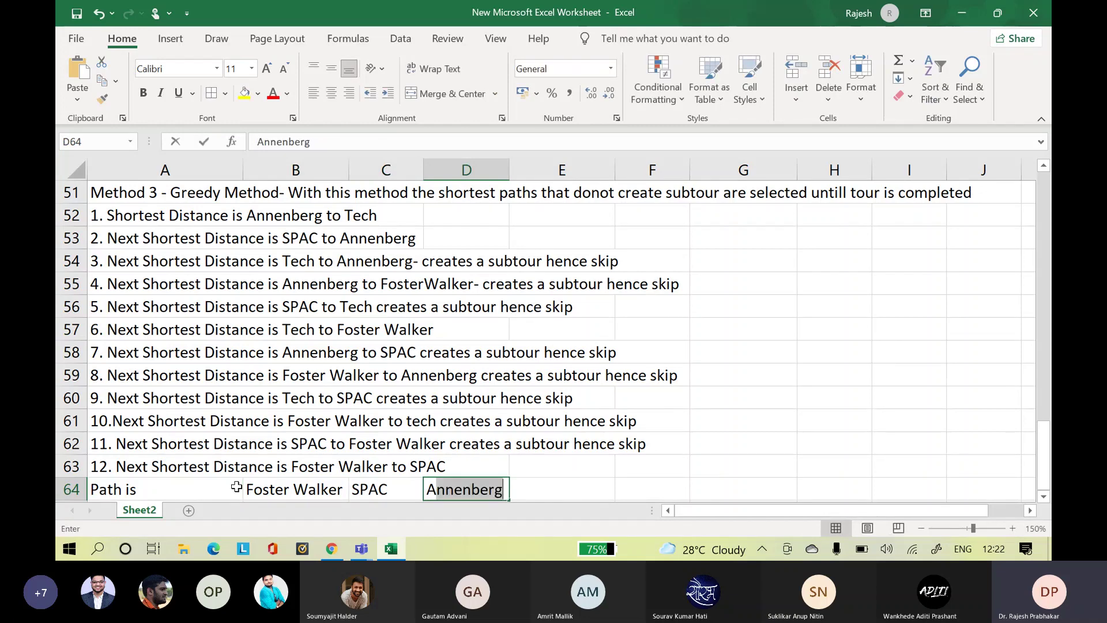
key(Tab)
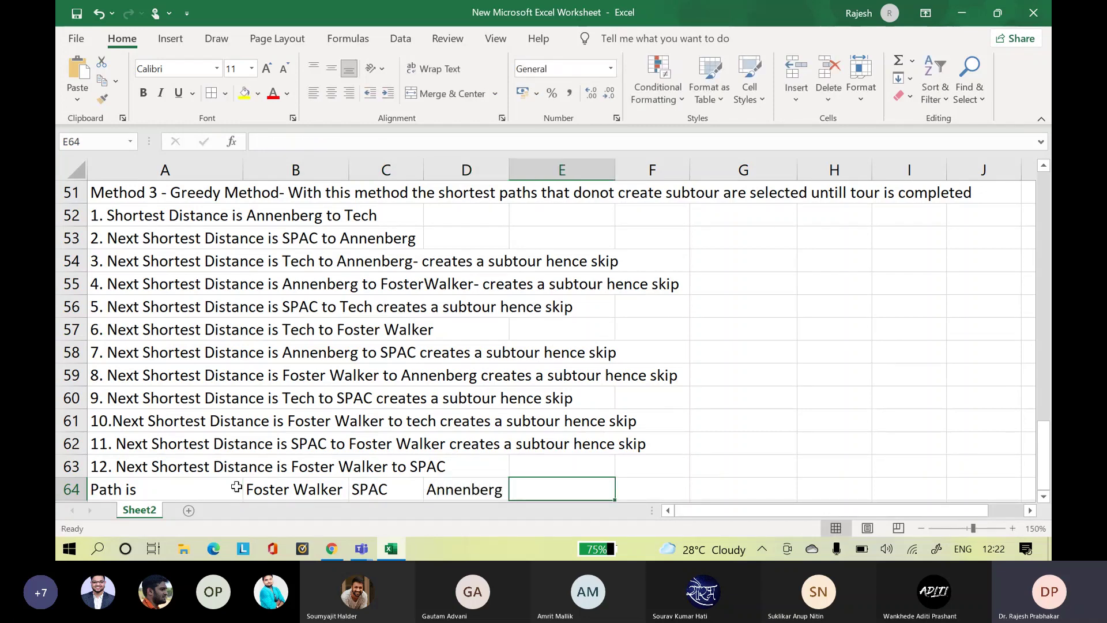
text(Tech)
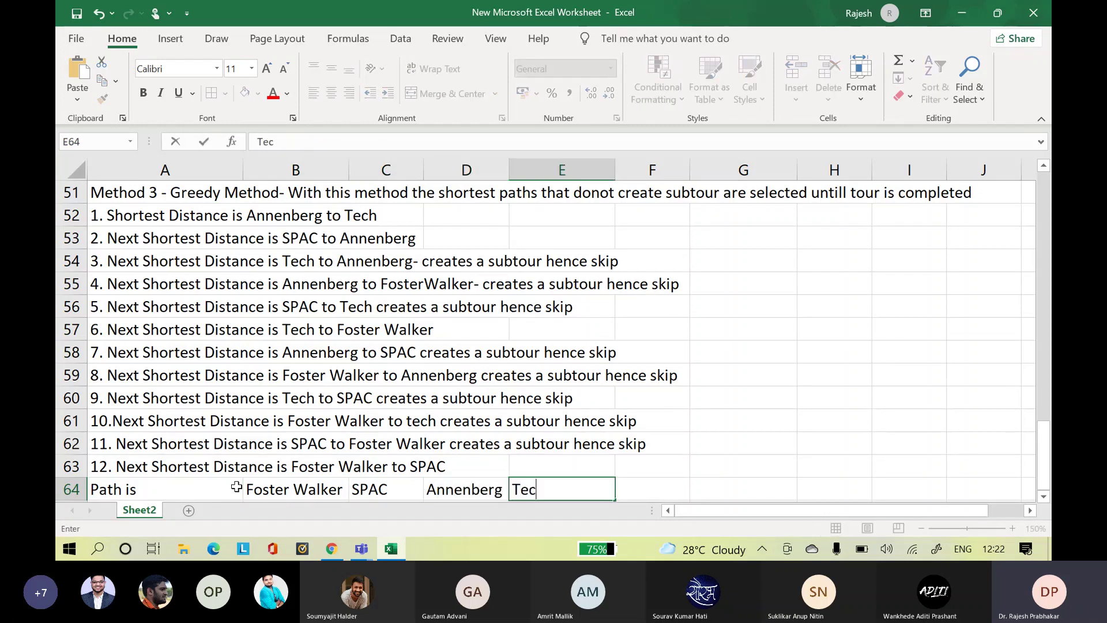
key(Tab)
text(Fost)
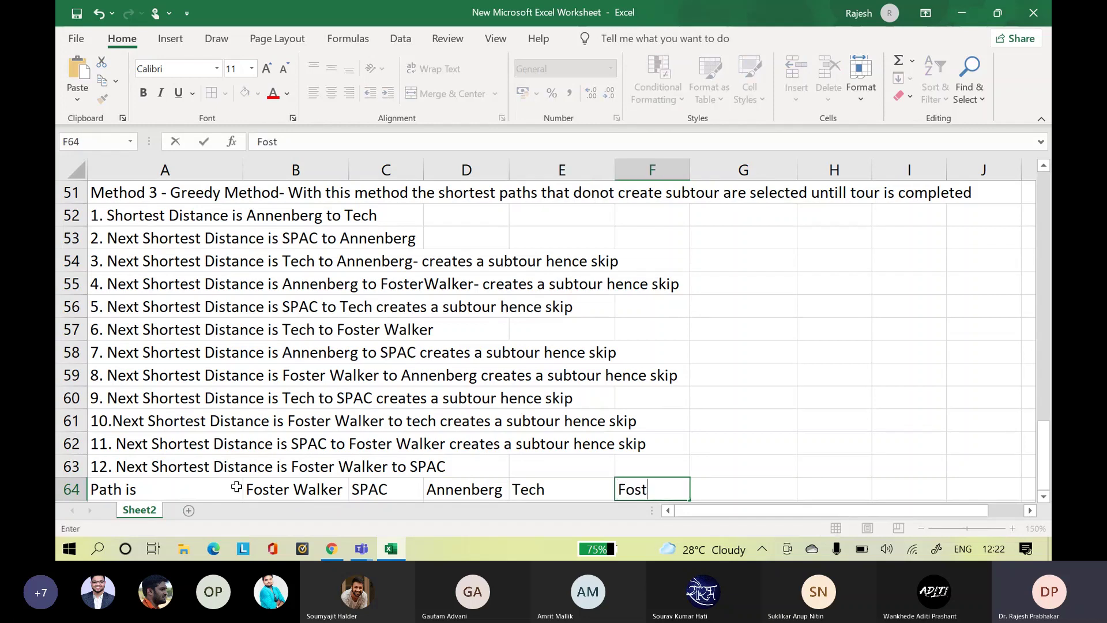
text(erWalker)
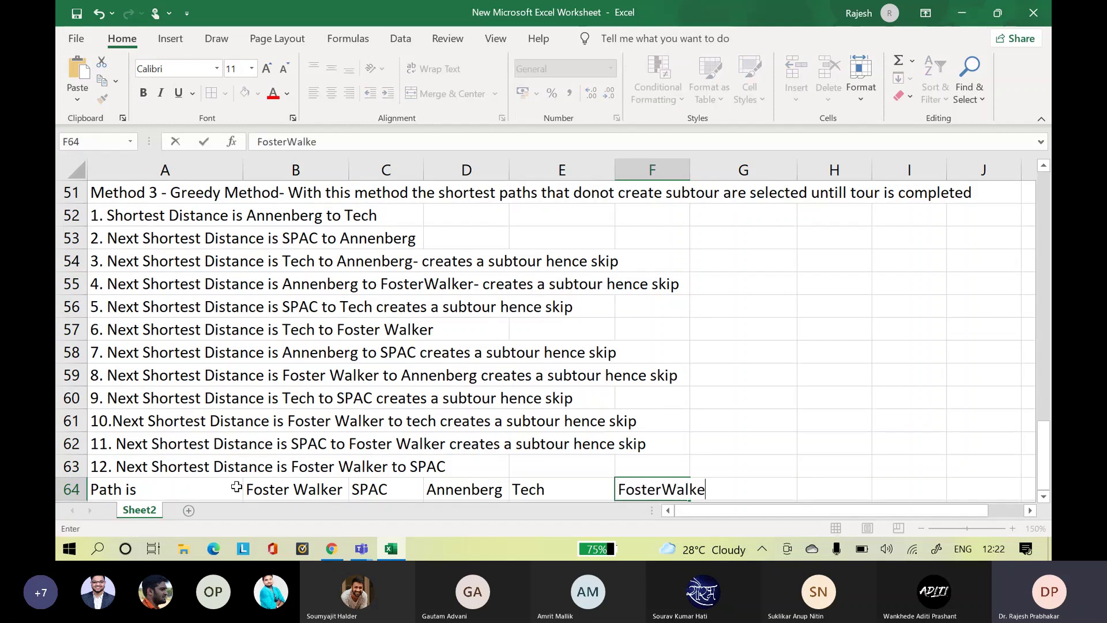
key(Down)
- Below the path, enter the leg distances 6627 under SPAC in C65 and 2028 under Annenberg in D65
key(Down)
key(Up)
key(Left)
key(Left)
key(Left)
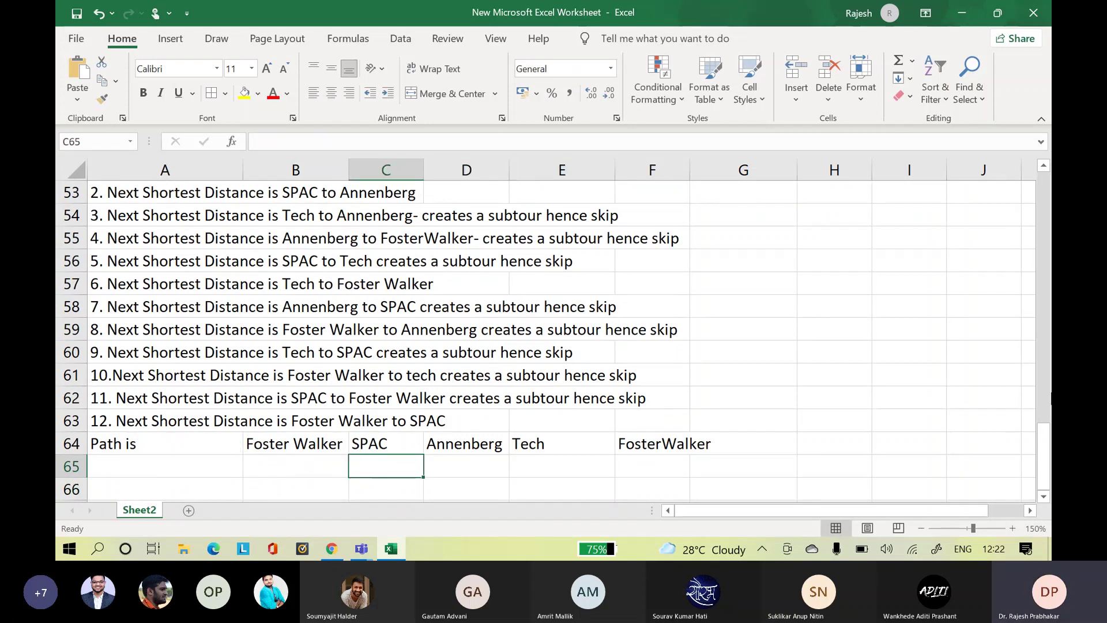
mouse_move(1039, 413)
mouse_down()
mouse_move(1041, 390)
mouse_move(1045, 432)
mouse_up()
text(6627)
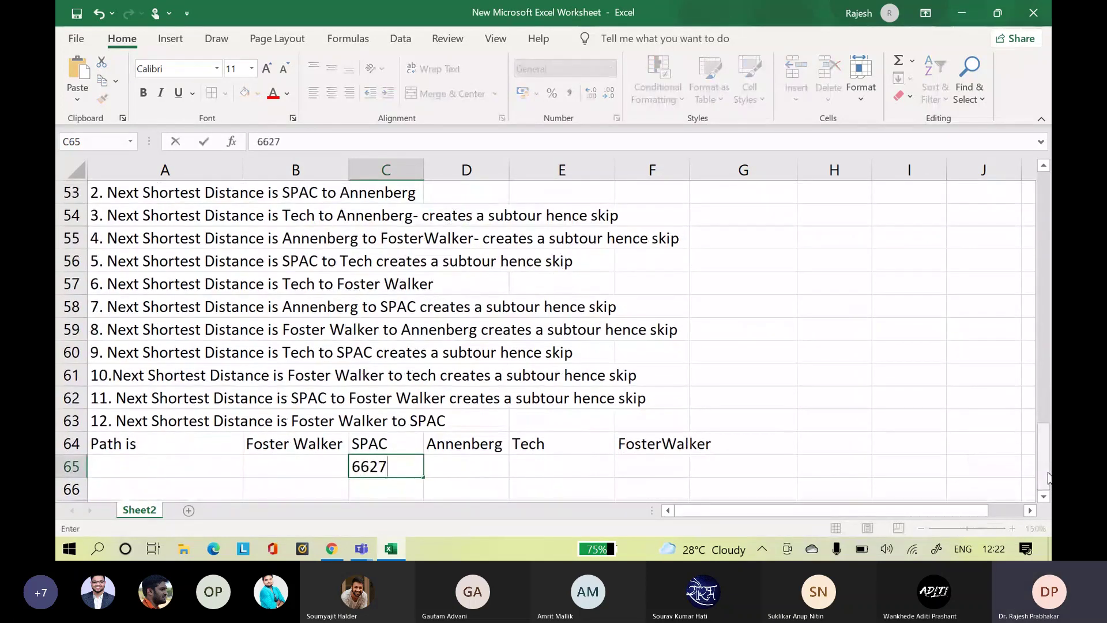
key(Tab)
drag(1044, 470, 1042, 440)
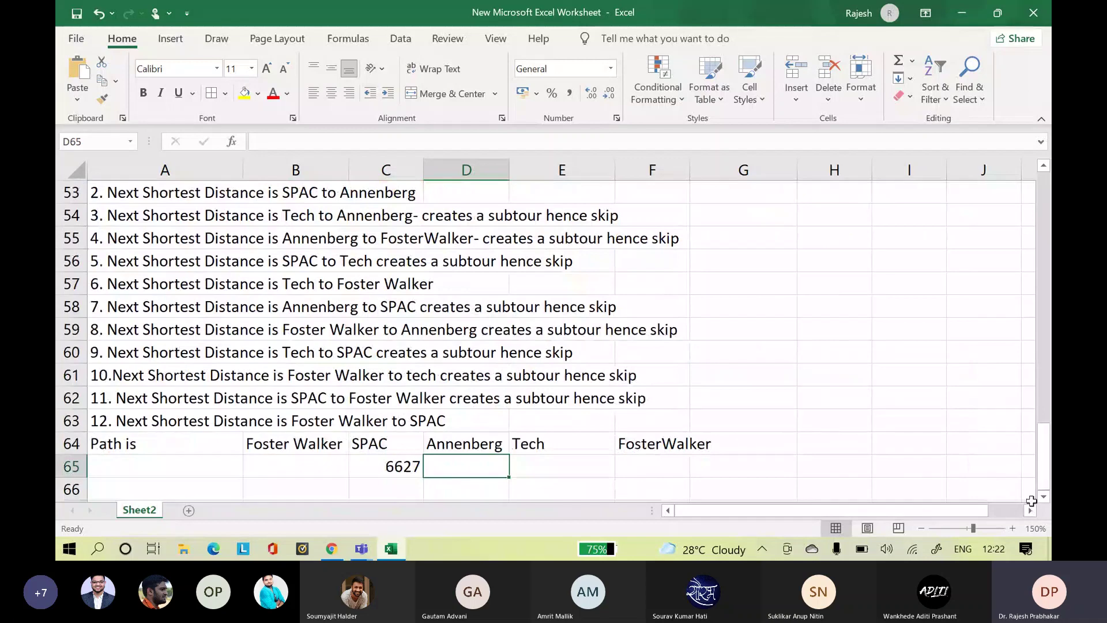
text(2028)
key(Tab)
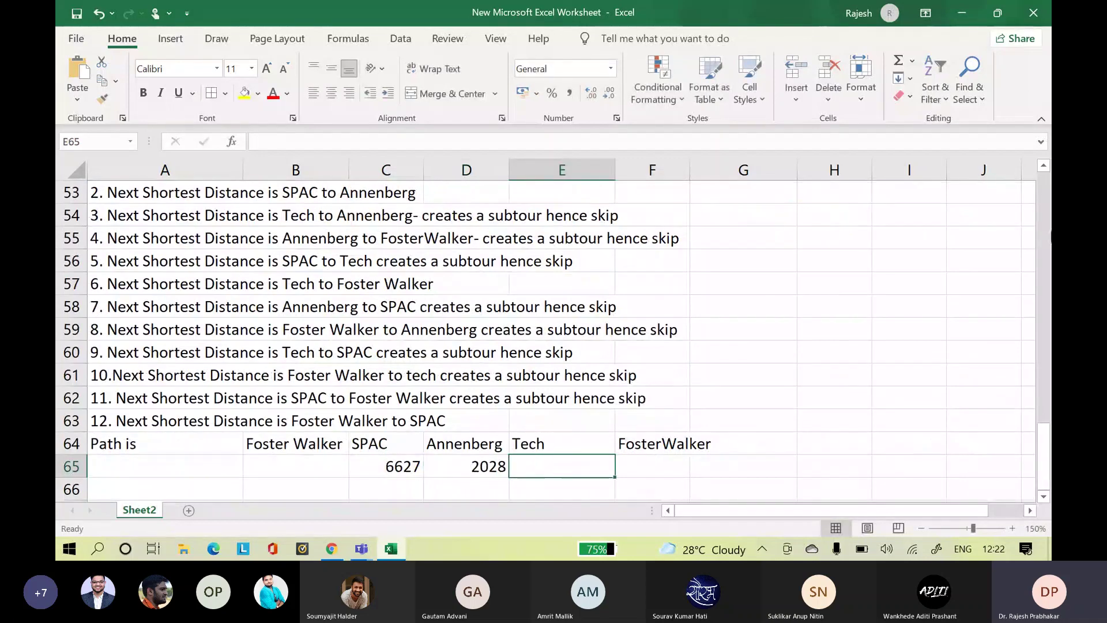
- Enter the remaining leg distances, 1384 under Tech in E65 and 2644 under FosterWalker in F65
mouse_move(1045, 469)
mouse_down()
mouse_move(1045, 415)
mouse_move(1045, 470)
mouse_up()
text(1384)
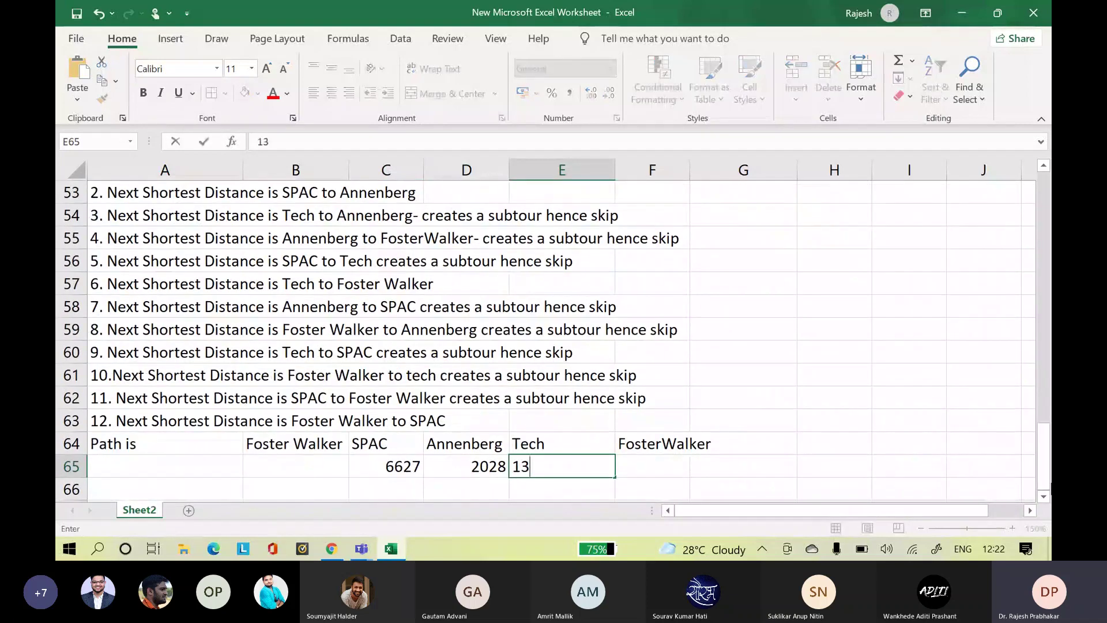
key(Tab)
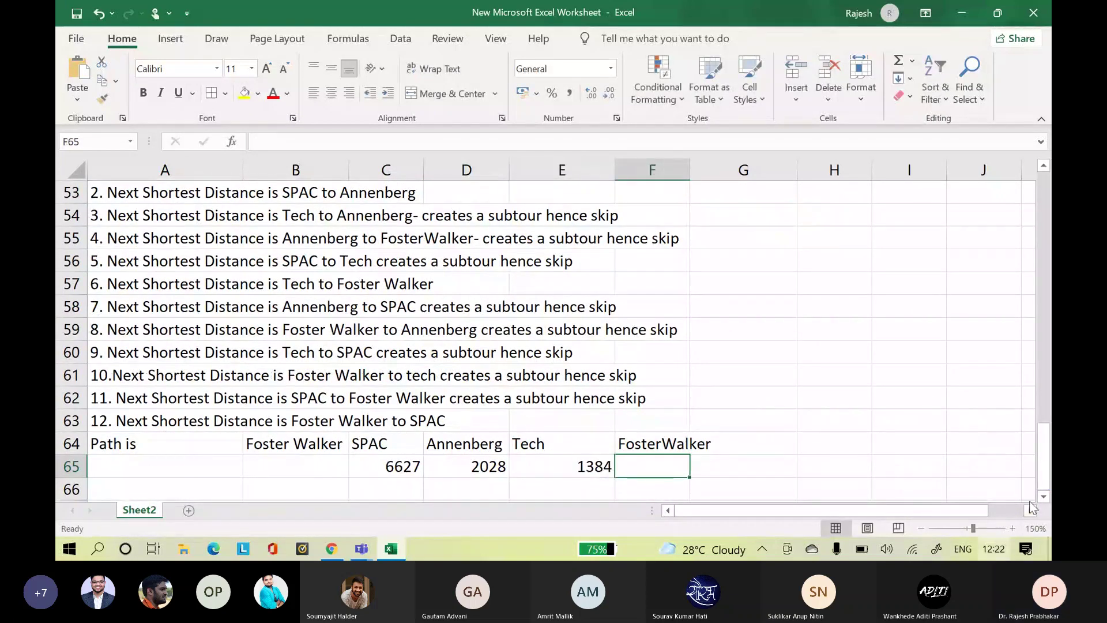
drag(1048, 434, 1045, 499)
text(2644)
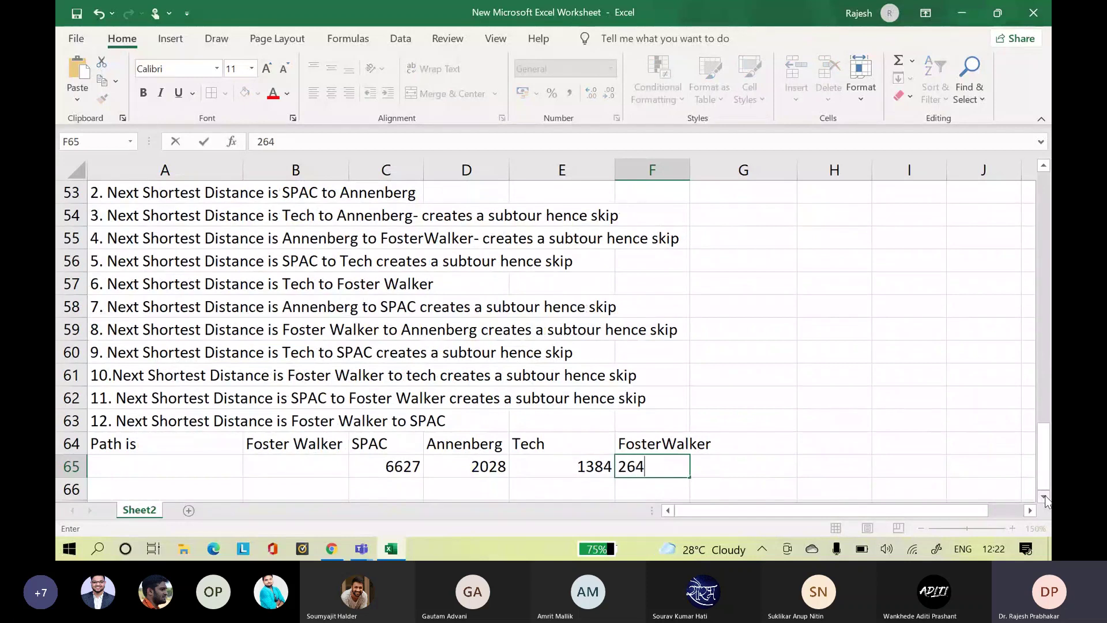
key(Tab)
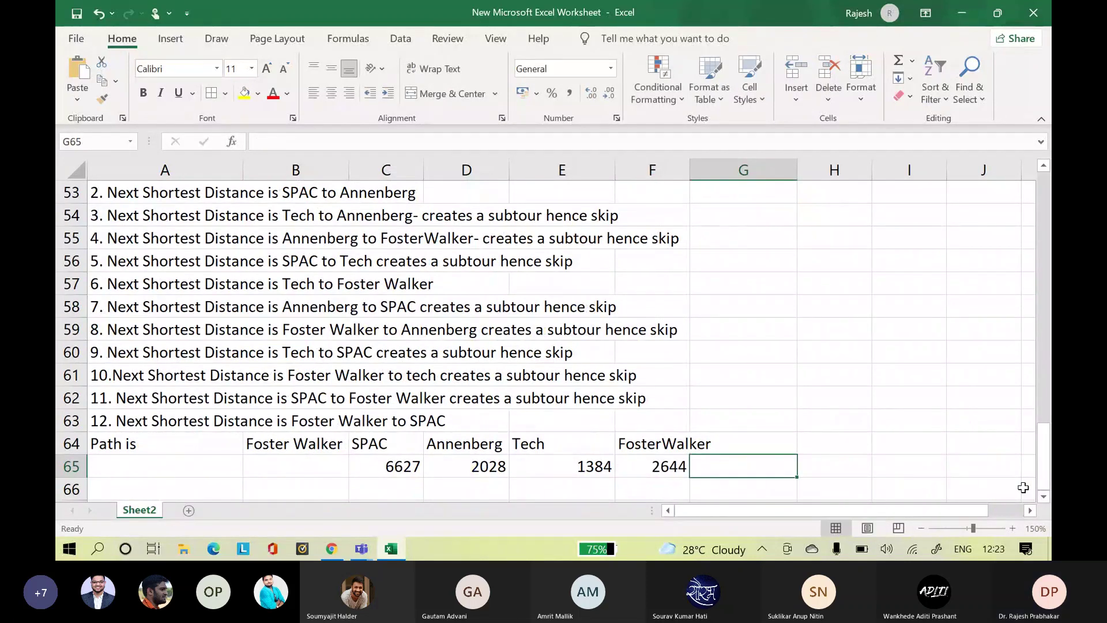
- Add the heading "Total Distance" in G64 and sum the leg distances C65:F65 in G65
click(716, 442)
text(To)
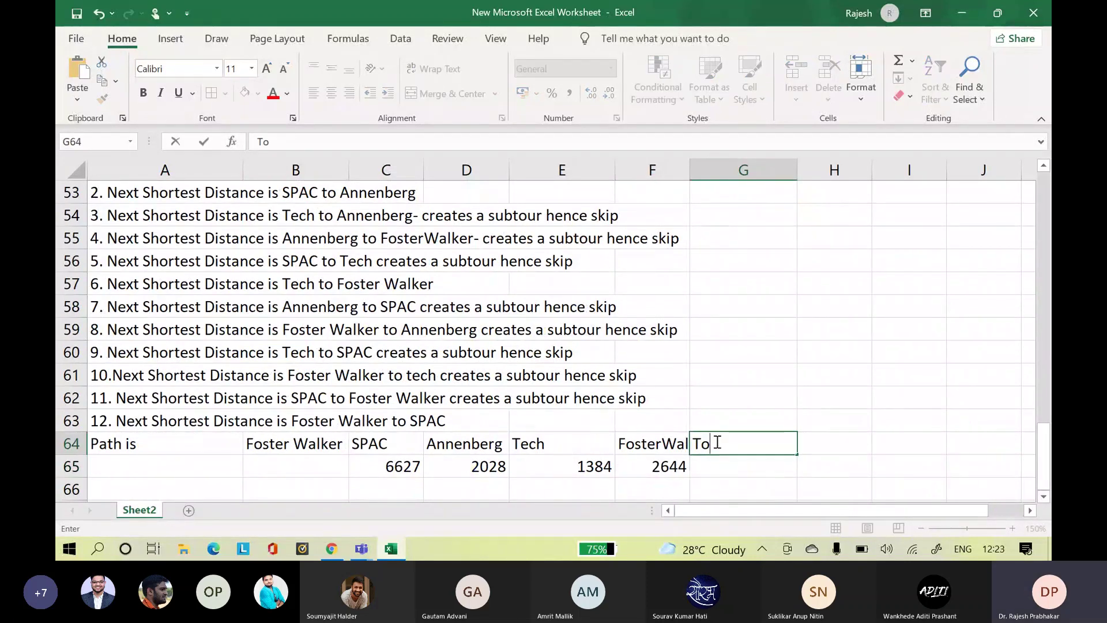
text(tal Distance)
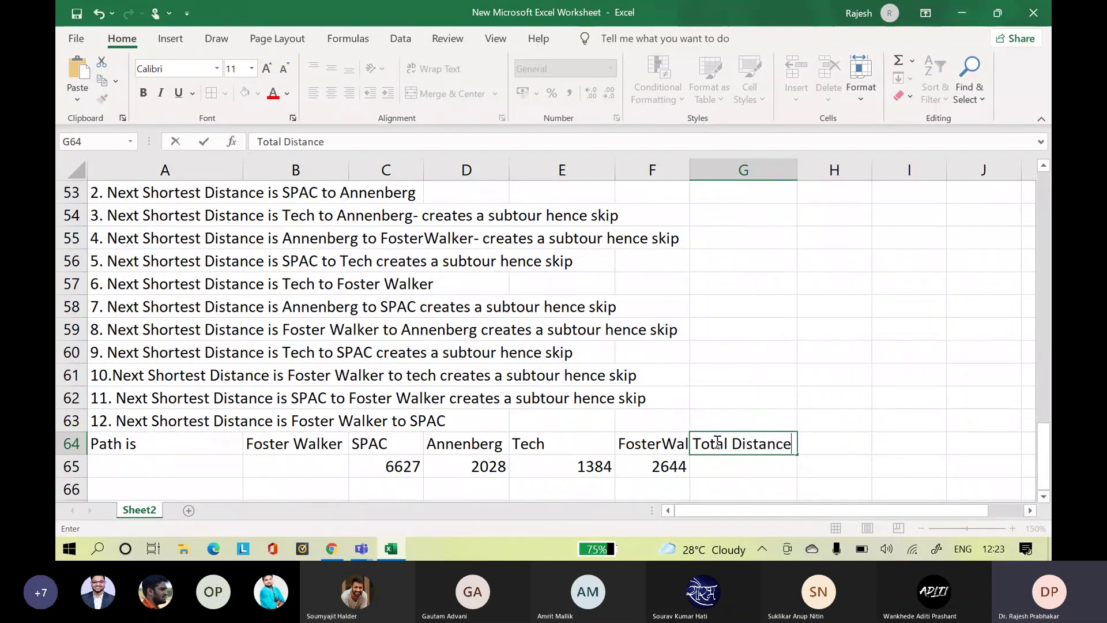
key(Return)
text(=sum()
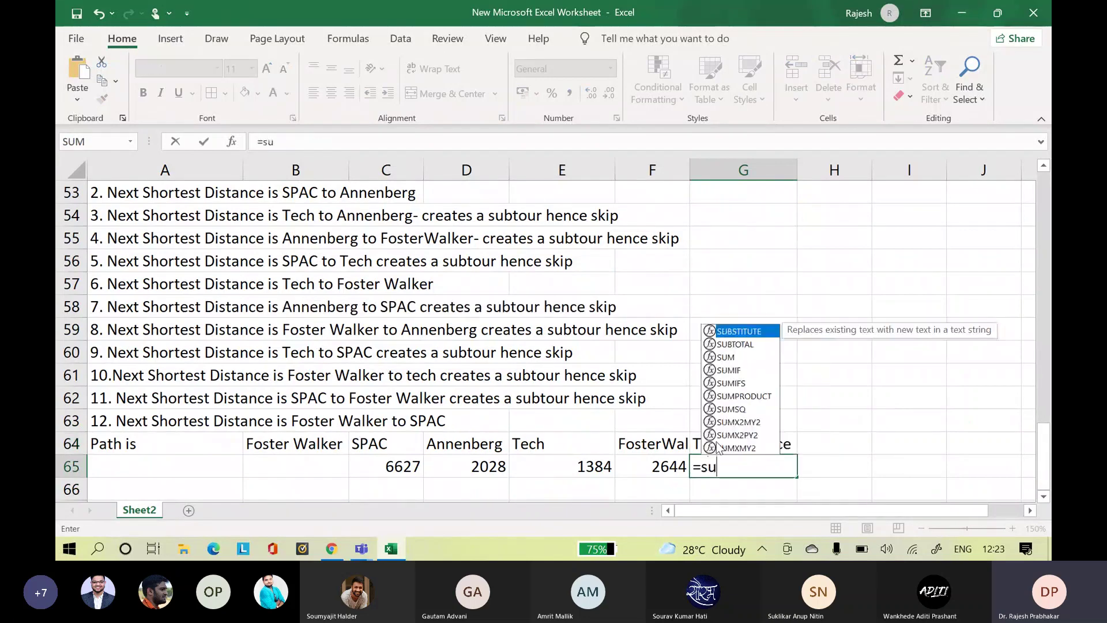
click(400, 472)
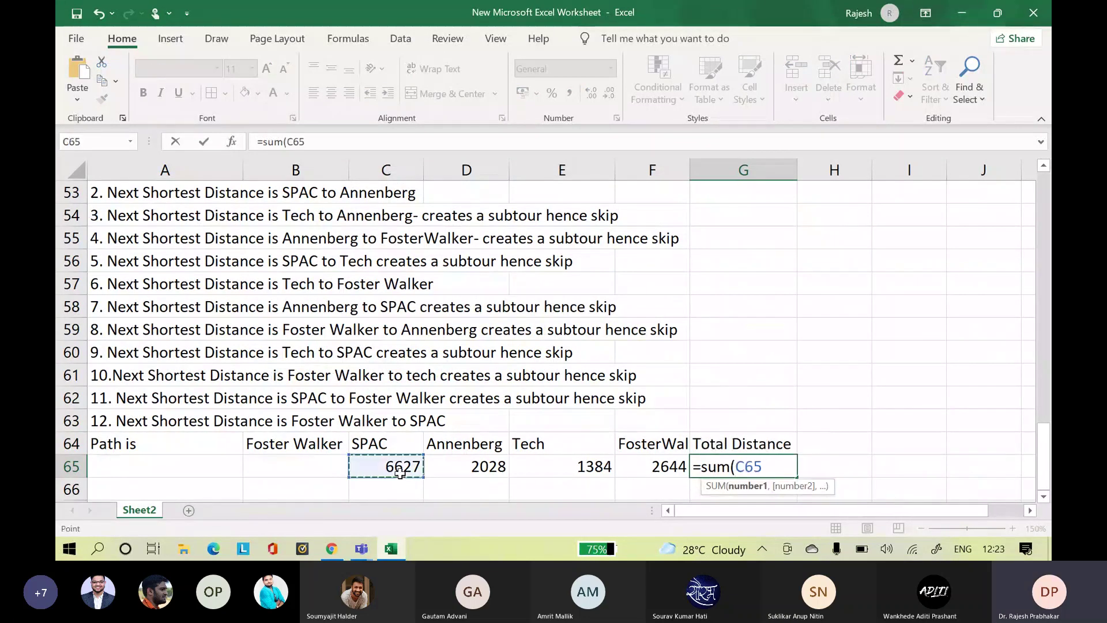
key(shift+Right)
key(shift+Right)
key(shift+Right)
key(Return)
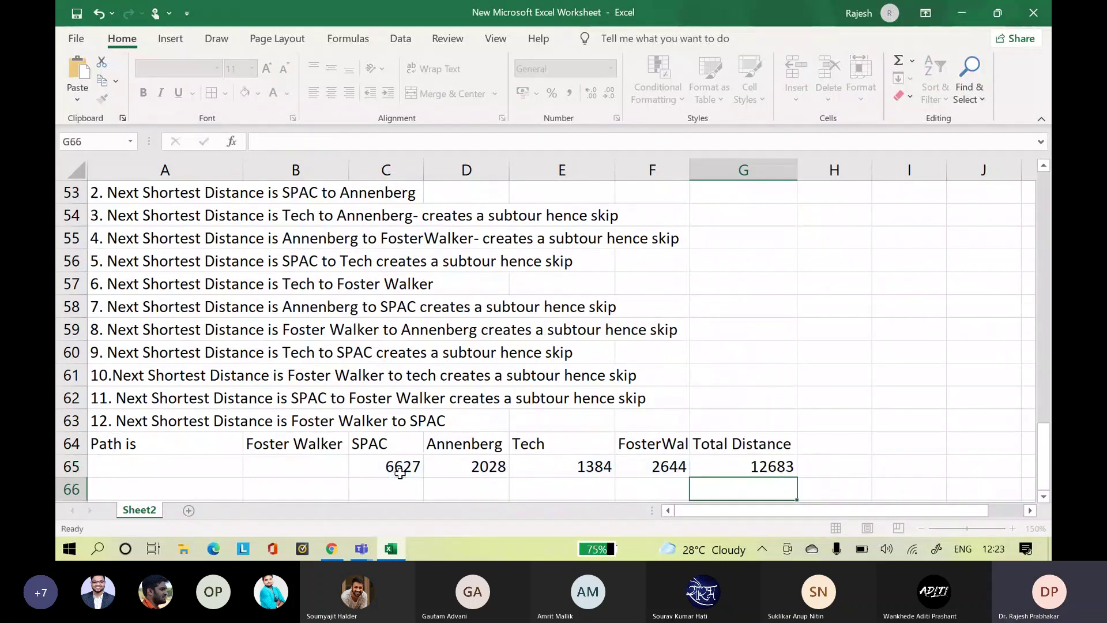
- Add the heading "Miles" in H64 and convert the total to miles in H65 with =Convert(G65,"ft","mi")
click(819, 441)
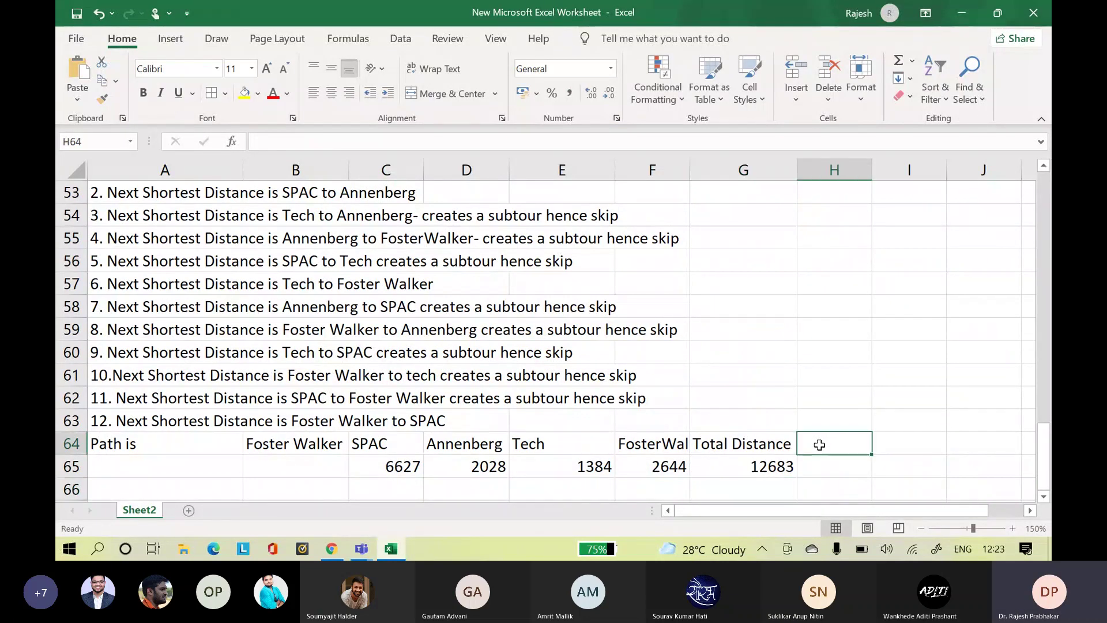
text(Miles)
key(Return)
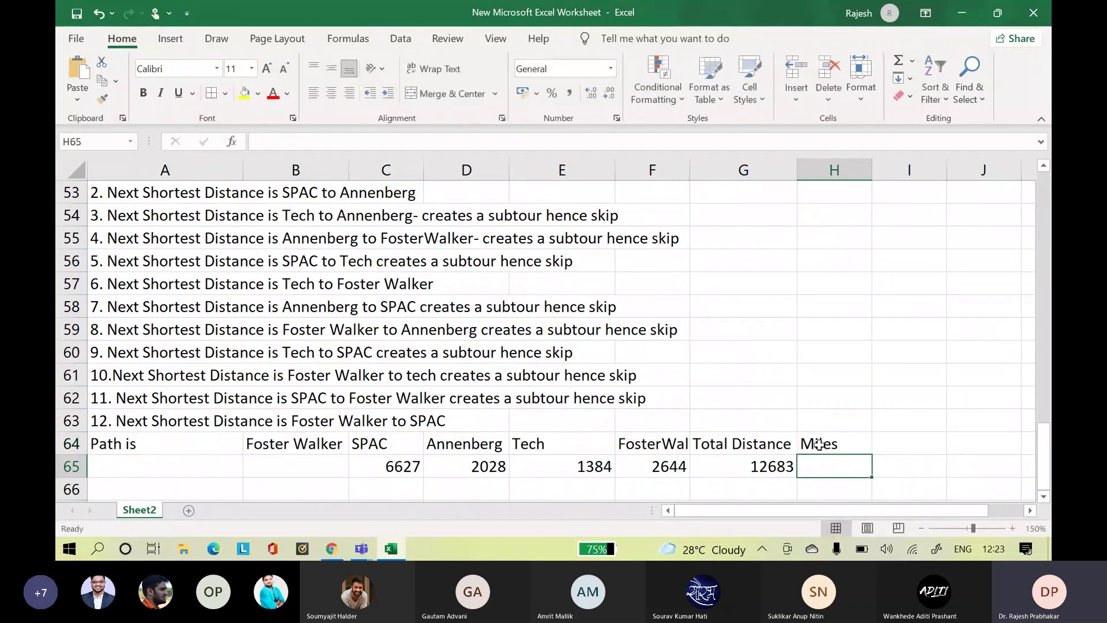
text(=Convert)
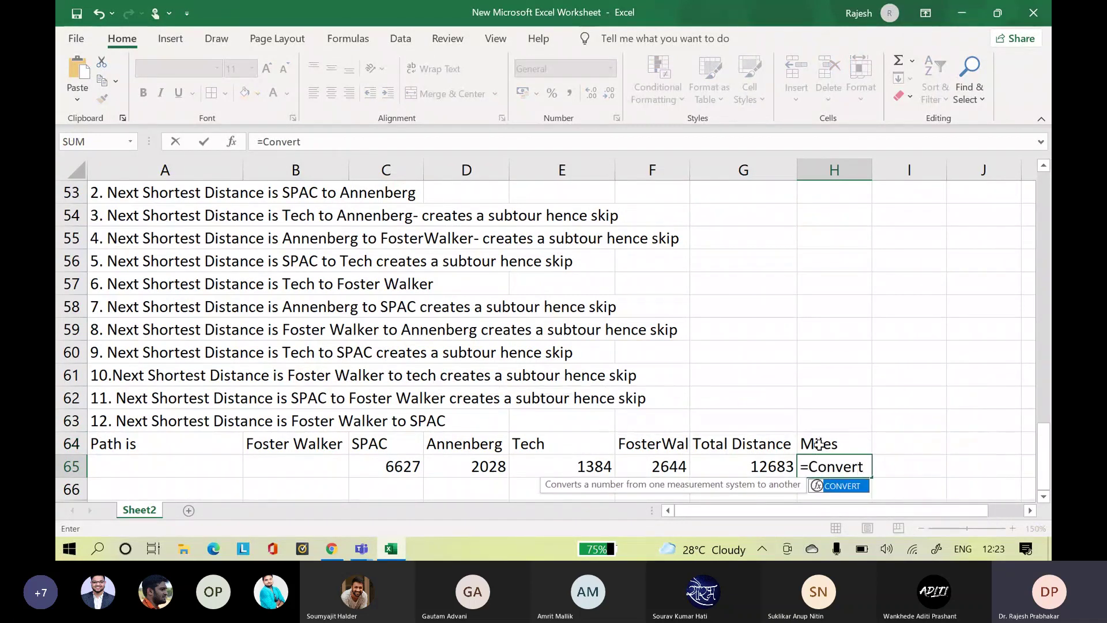
text(()
click(758, 465)
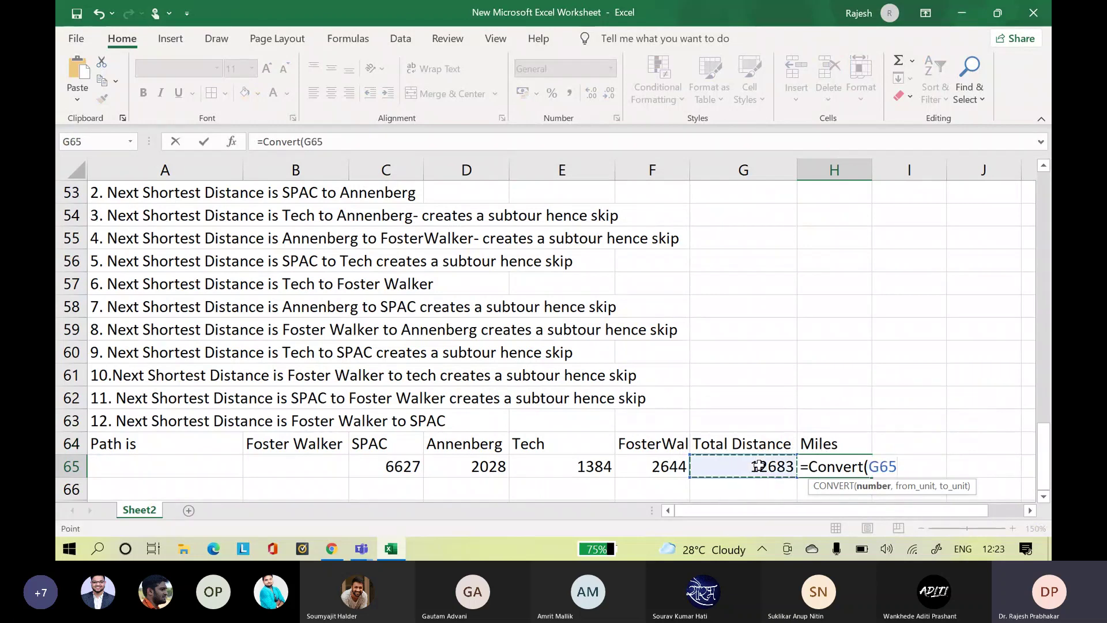
text(, )
text(f)
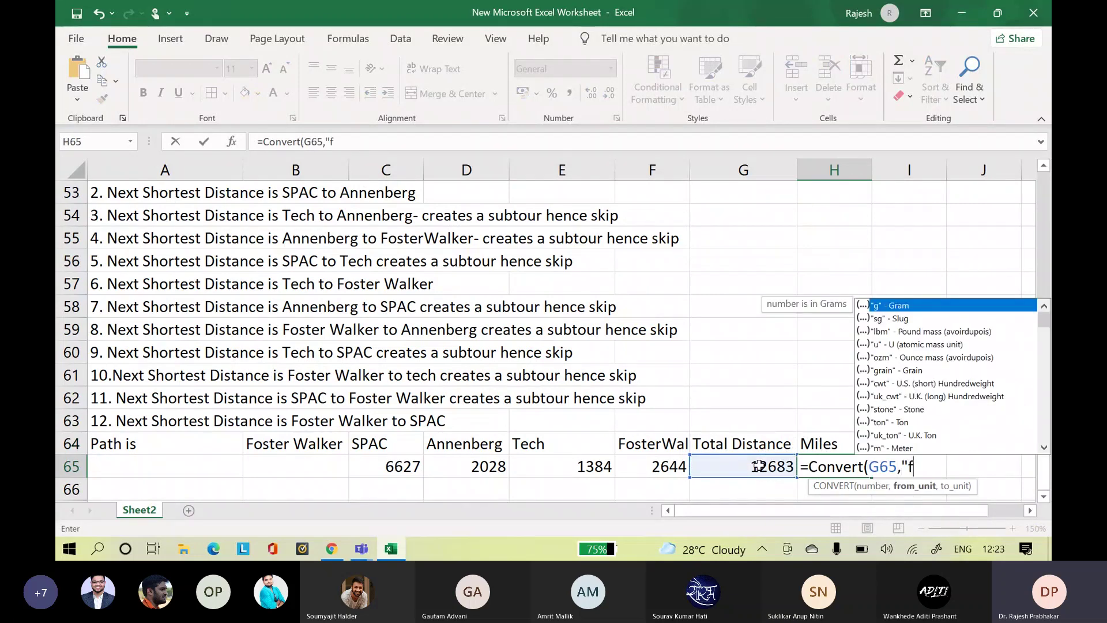
text(t","mi)
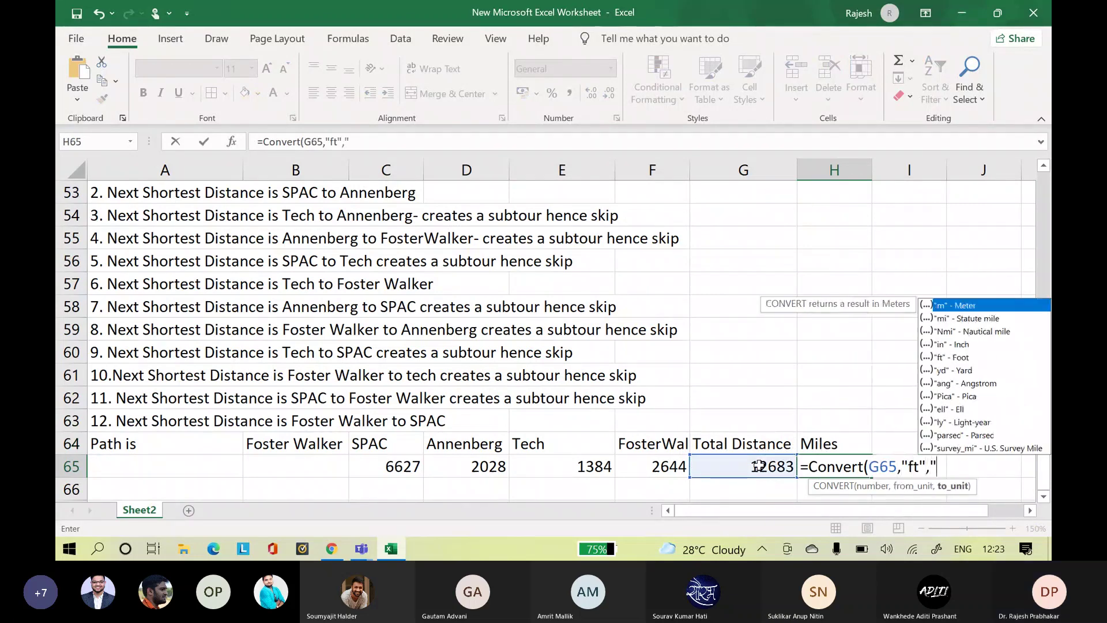
text("))
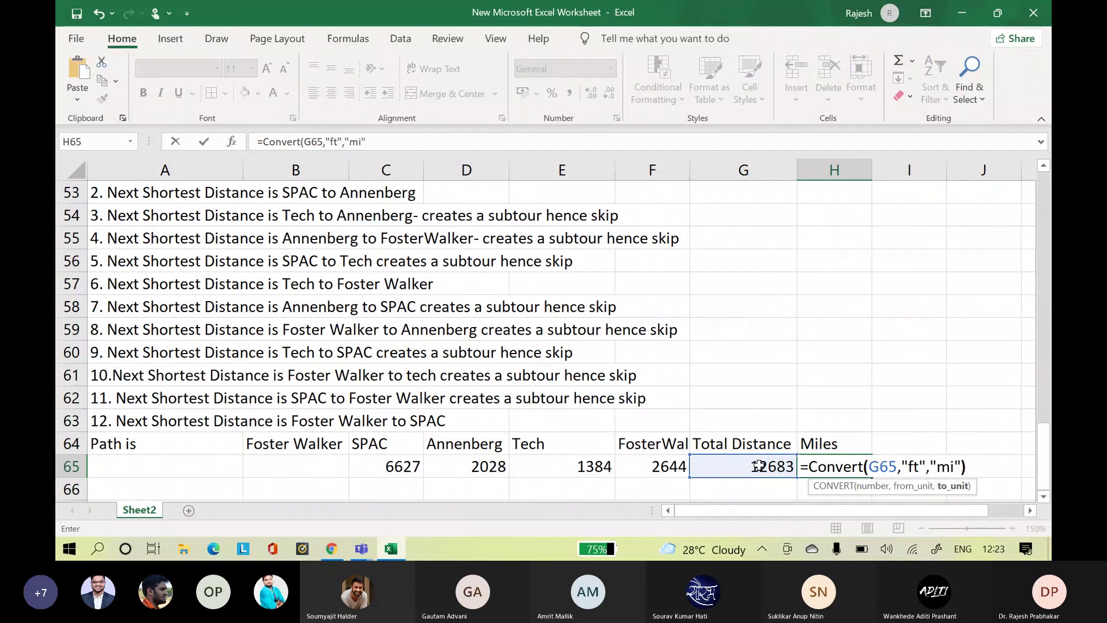
key(Return)
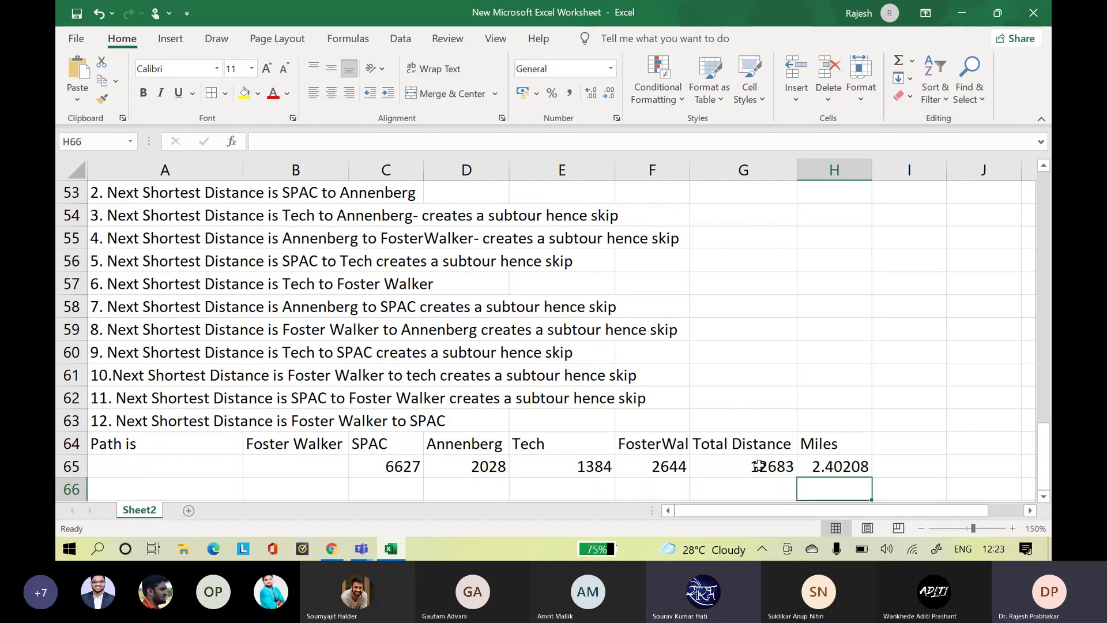
drag(1044, 484, 1044, 445)
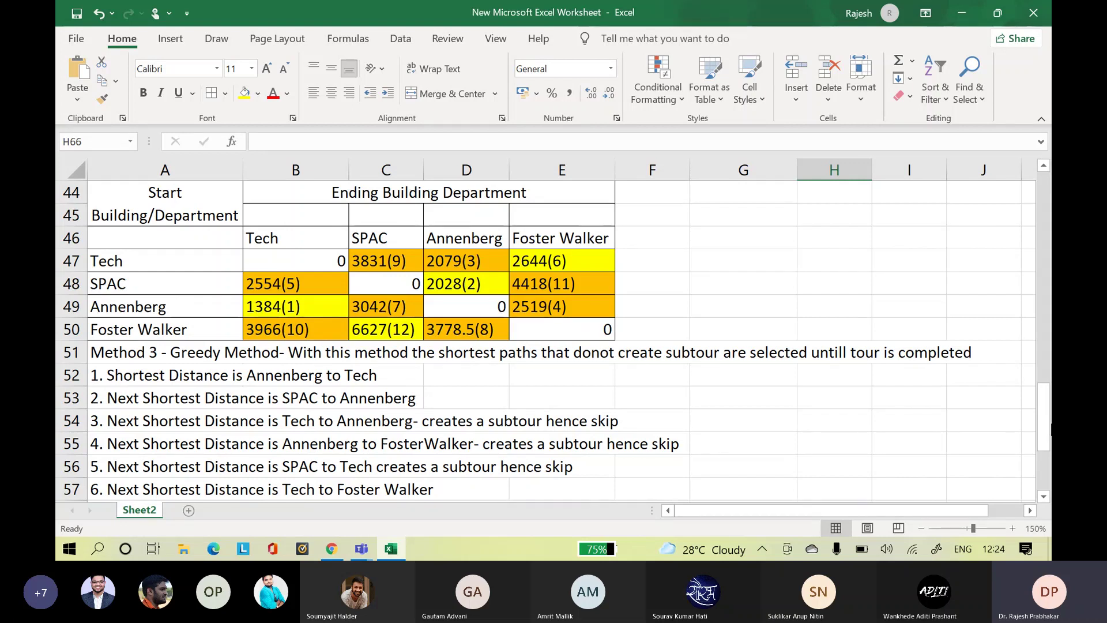
drag(1045, 411, 1049, 476)
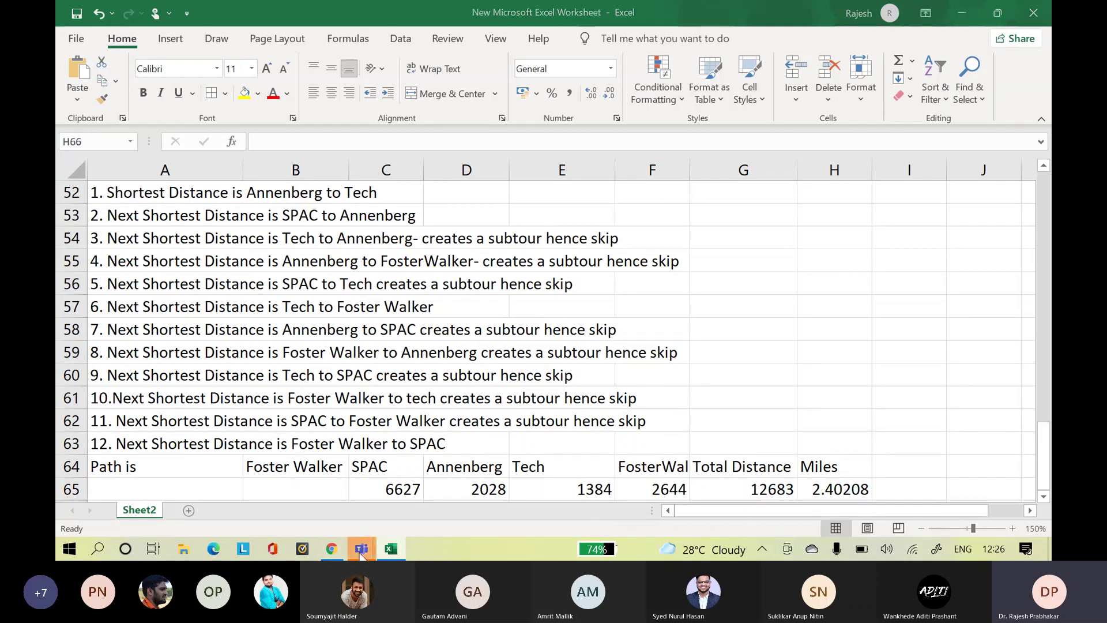
mouse_move(362, 548)
click(427, 485)
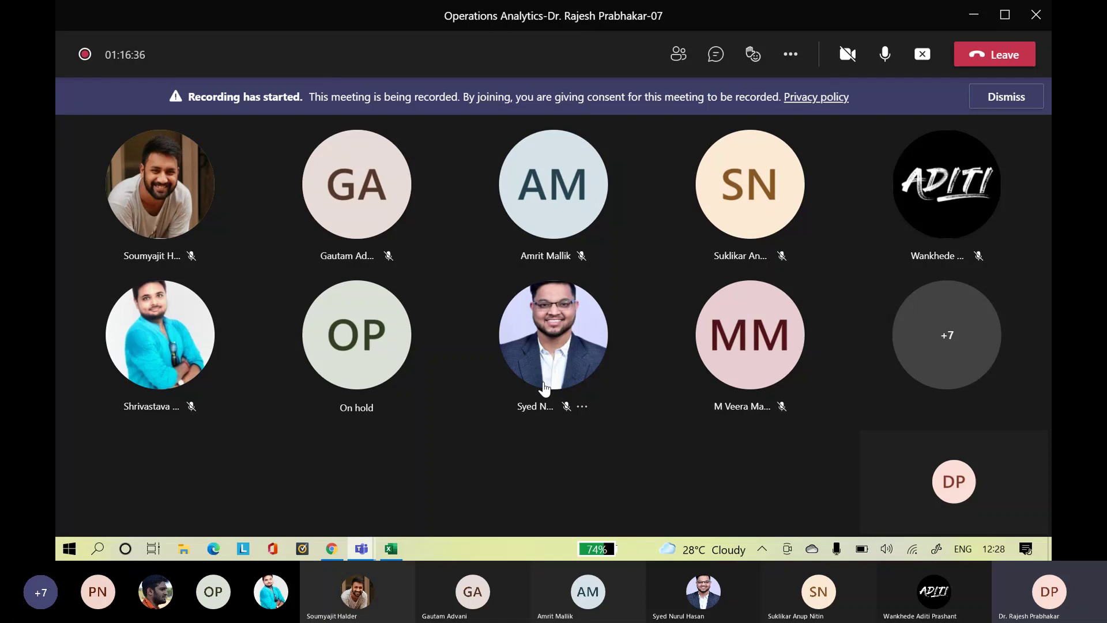
click(973, 17)
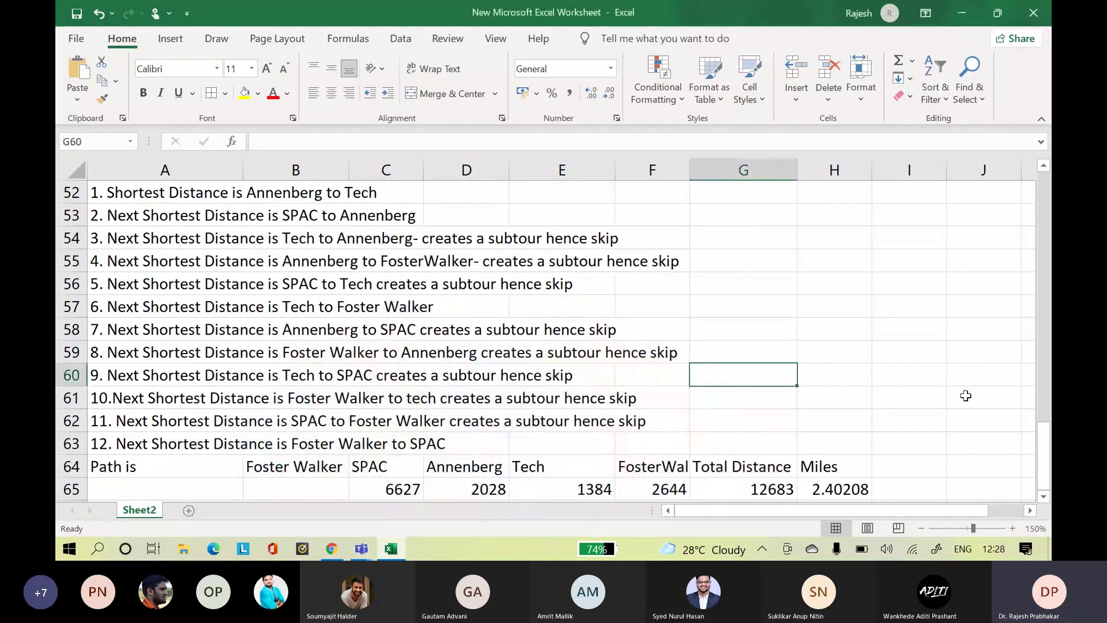
click(1005, 427)
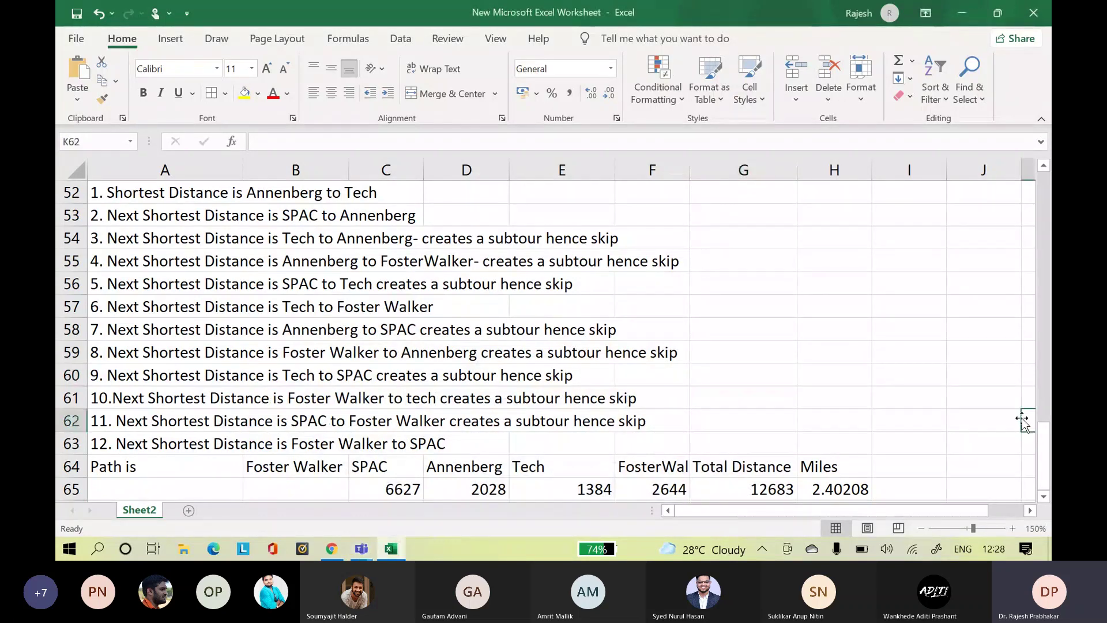
click(890, 384)
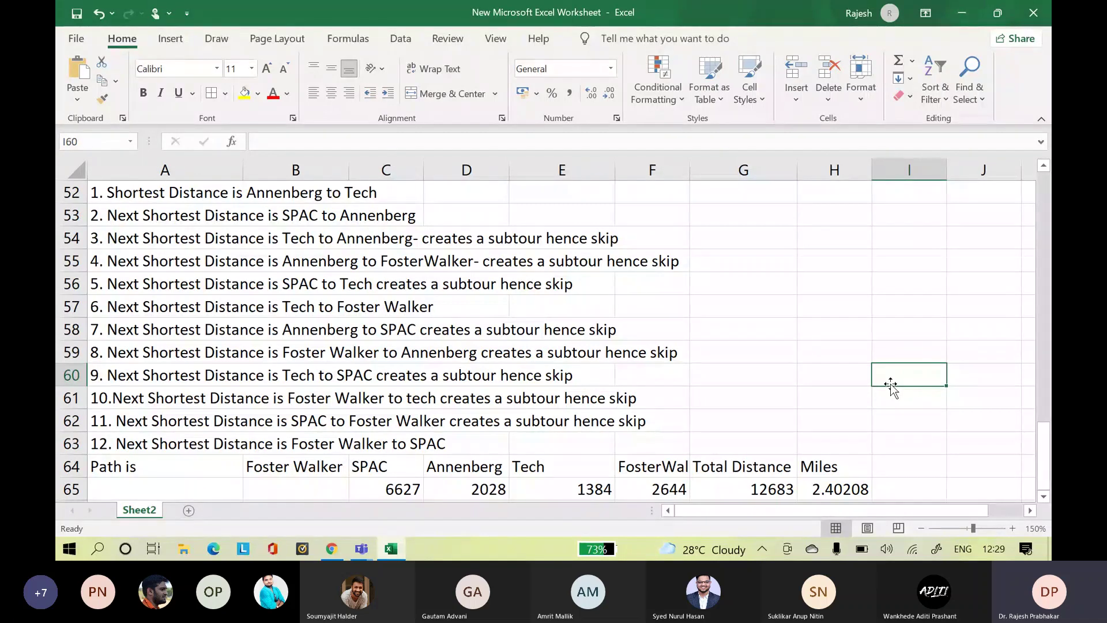
- Enter the note "Heuristic Methods" in cell H58 beside the list of greedy method steps
click(818, 327)
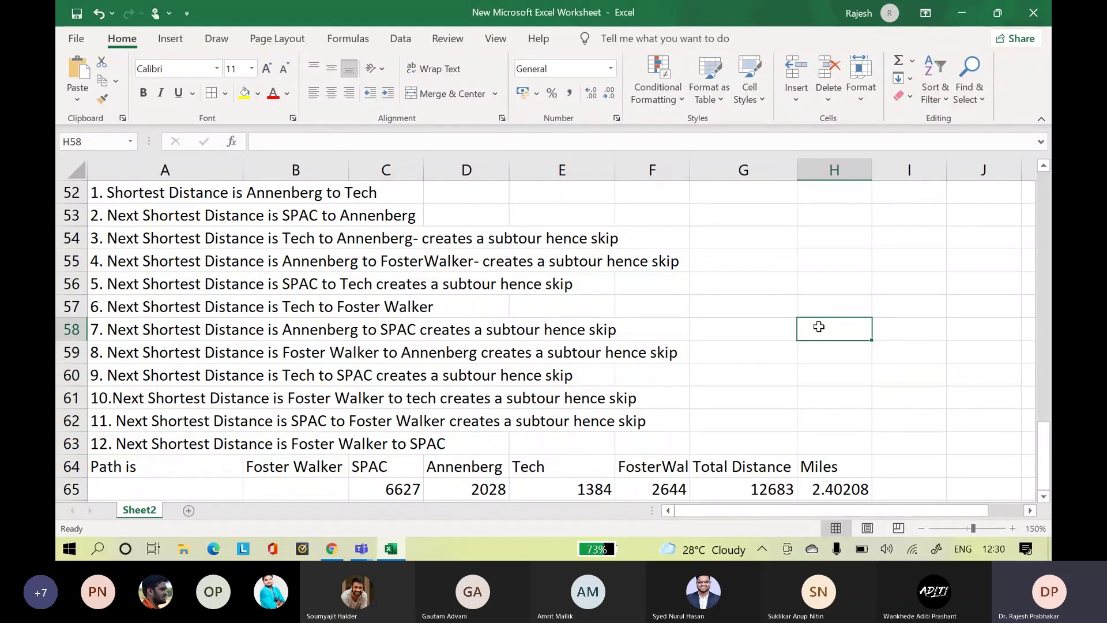
text(He)
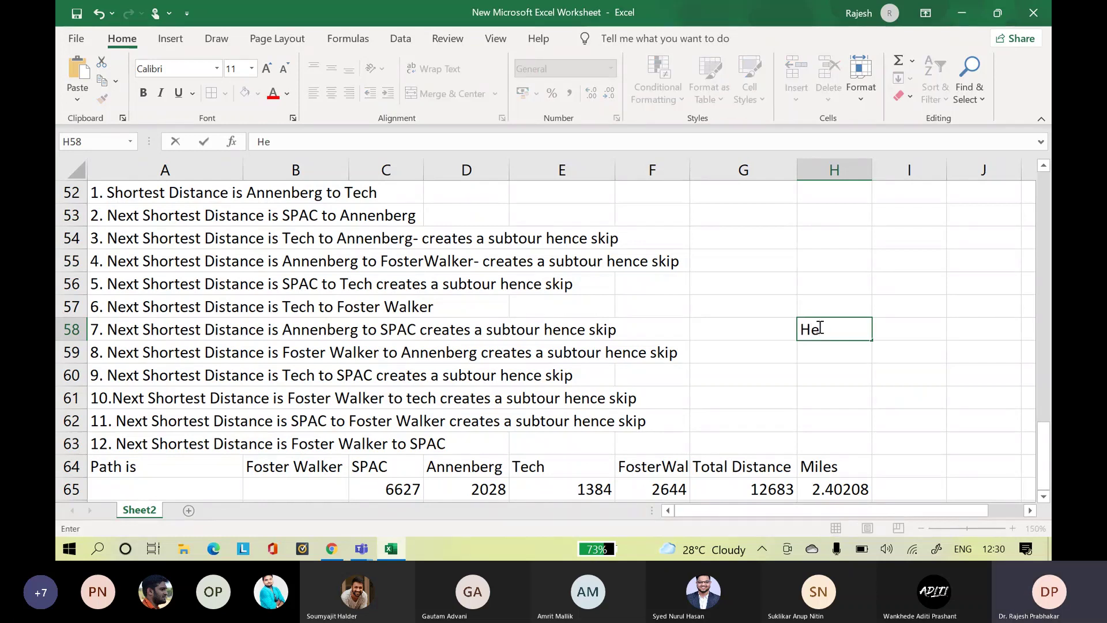
text(uristic )
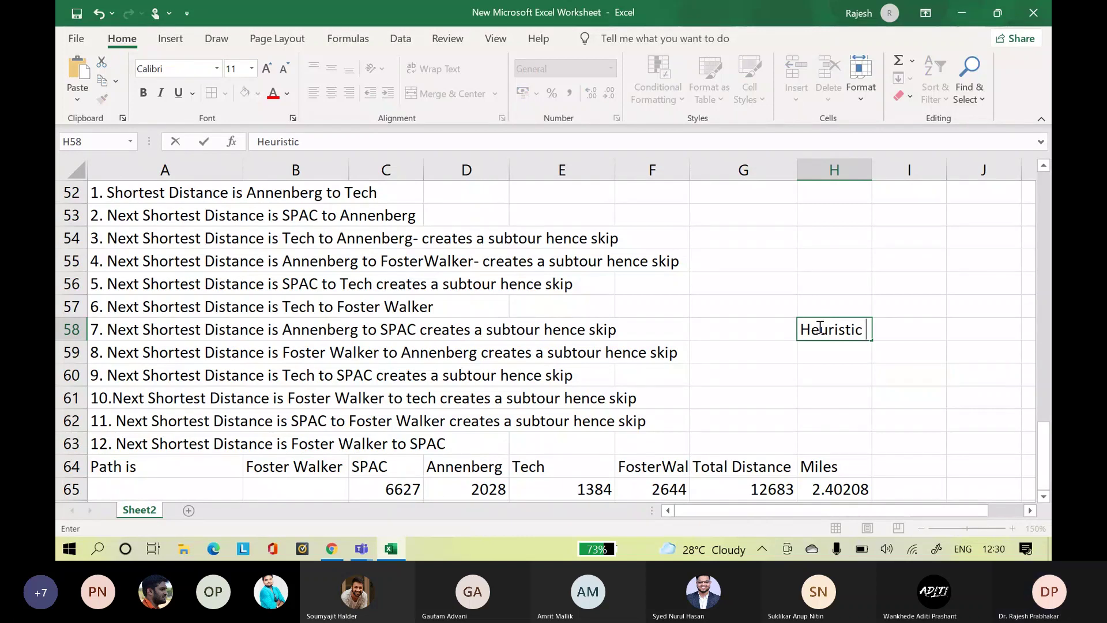
text(Methods)
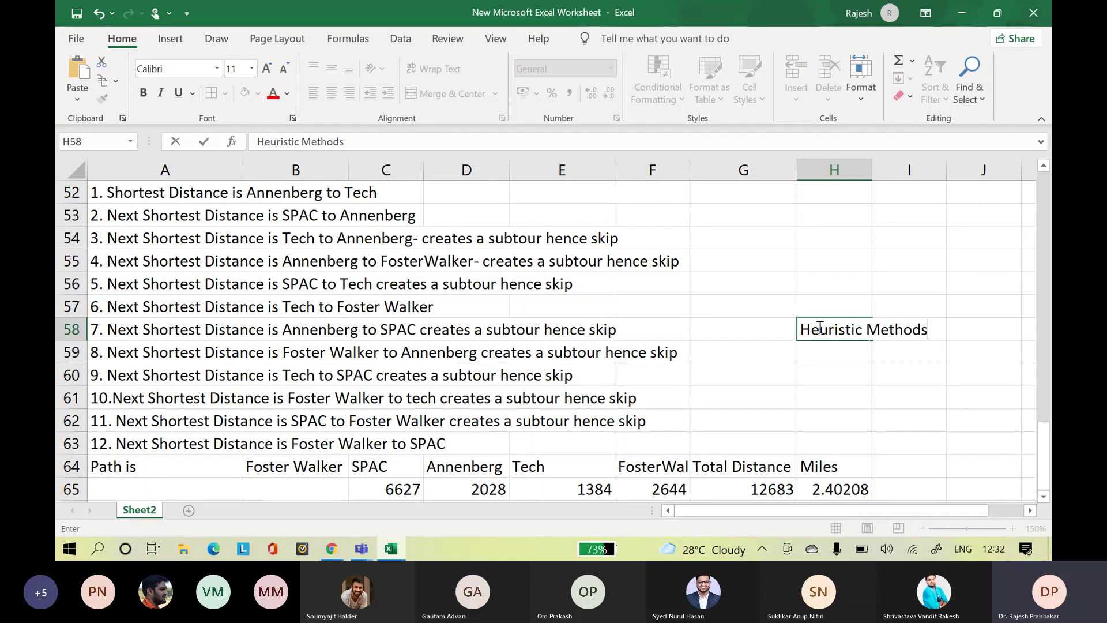
- Close the workbook and minimize the browser window to reach the desktop
click(1033, 15)
click(487, 299)
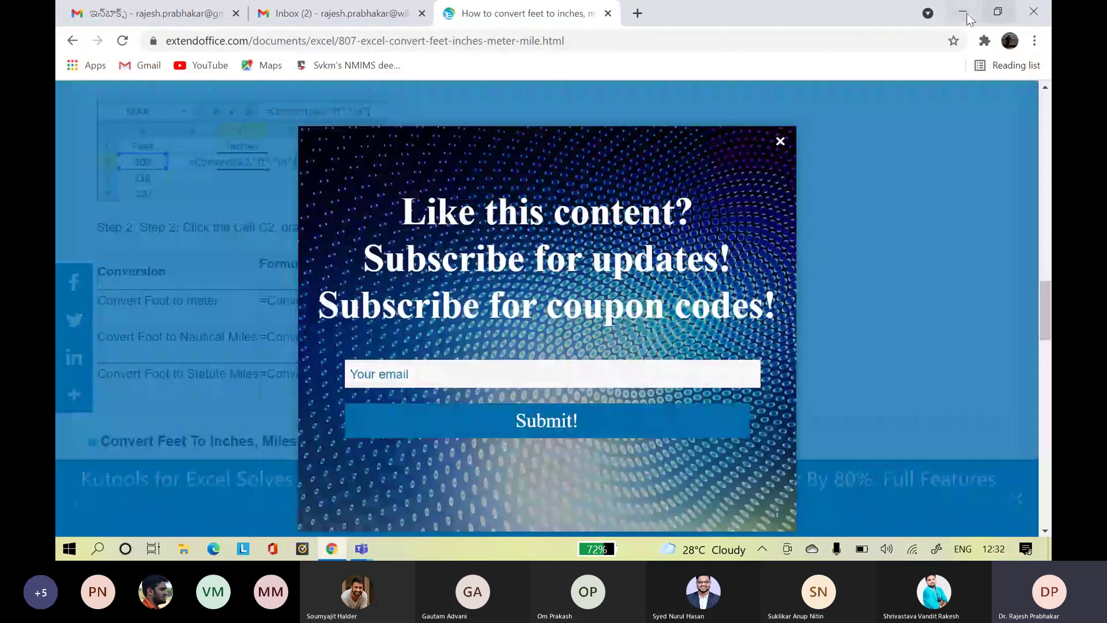
click(963, 13)
- Delete the New Microsoft Excel Worksheet file from the desktop
right_click(605, 173)
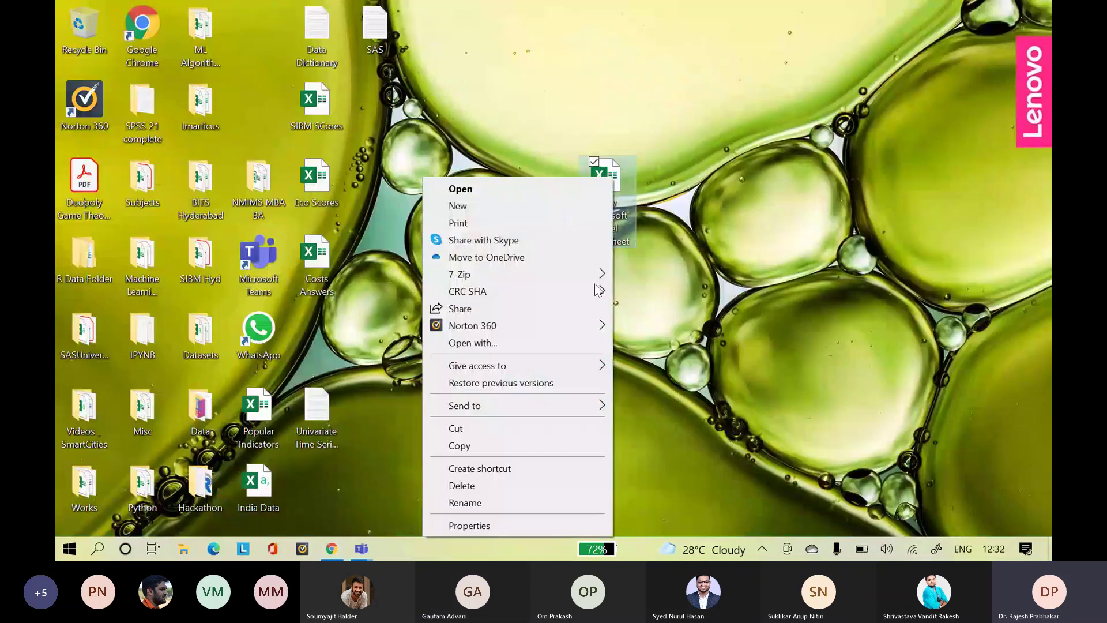
click(534, 485)
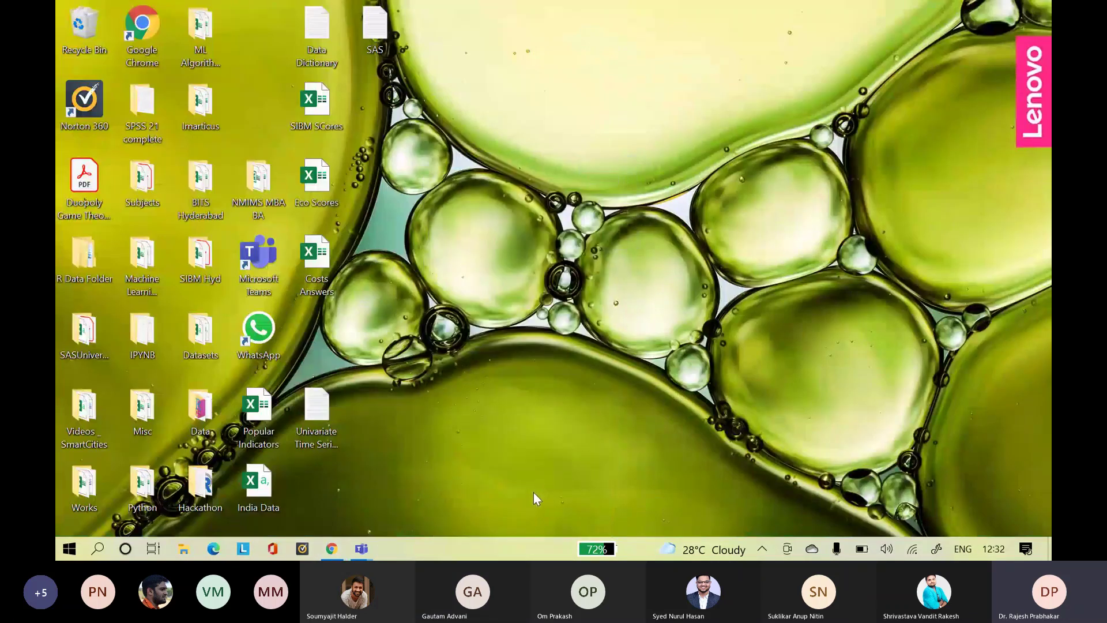
- Restore the deleted New Microsoft Excel Worksheet file from the Recycle Bin and close the Recycle Bin window
double_click(88, 27)
click(569, 231)
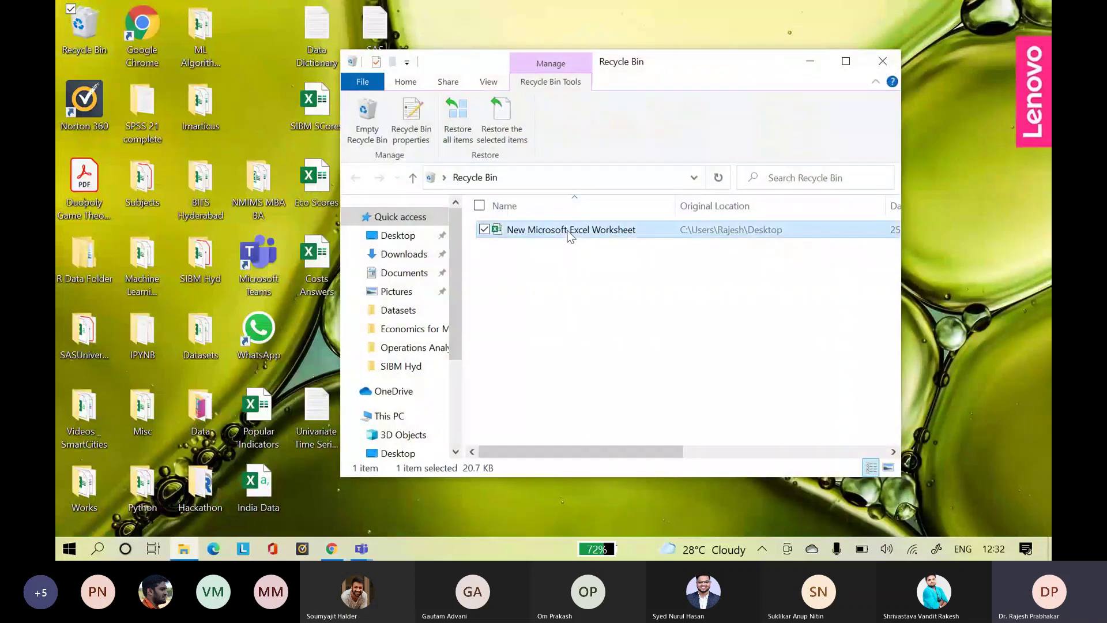
right_click(568, 230)
click(535, 247)
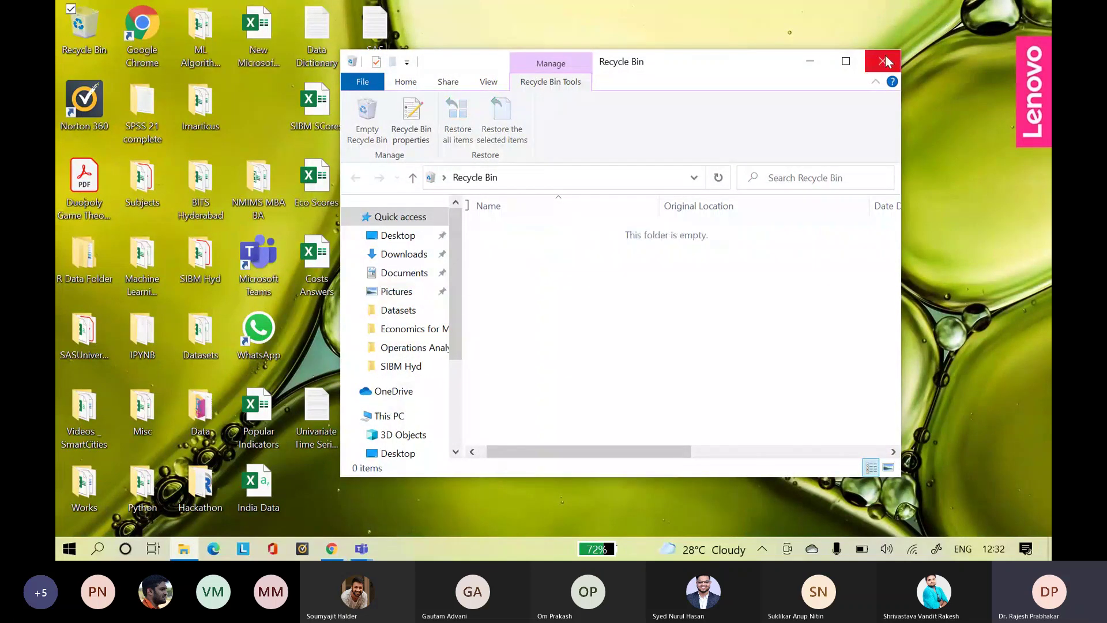
click(882, 61)
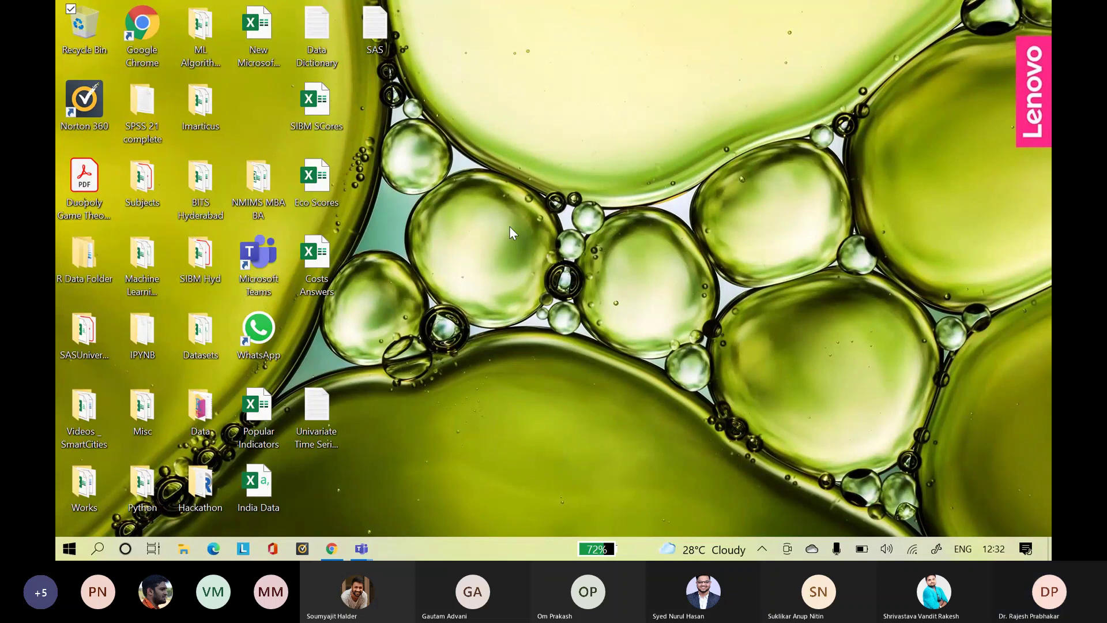
- Rename the New Microsoft Excel Worksheet file on the desktop as "Travelling Salesman Prob"
right_click(256, 63)
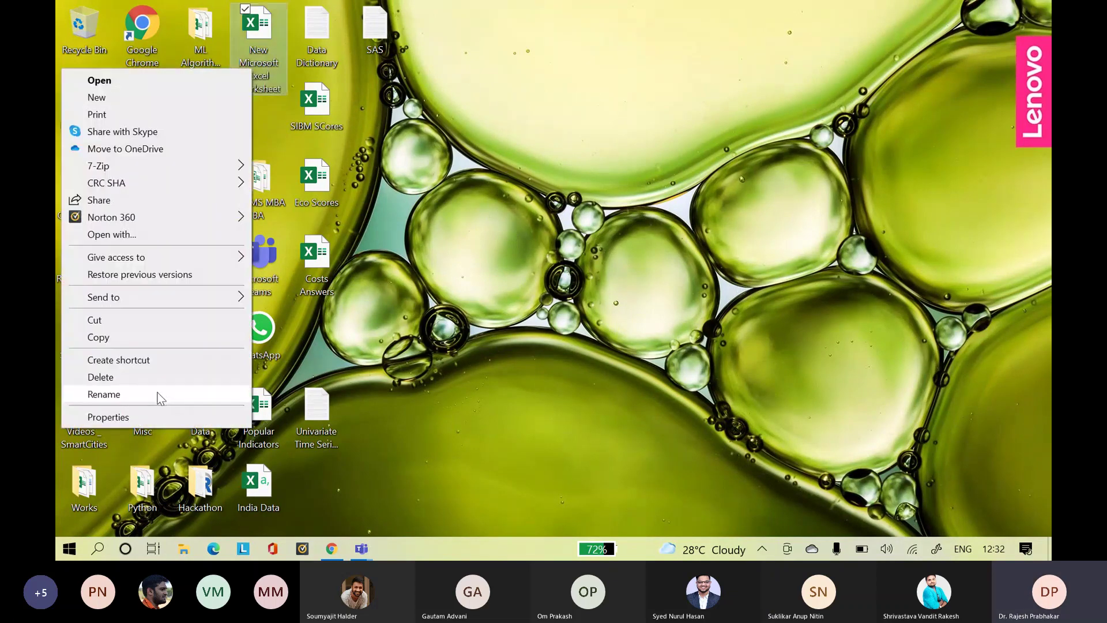
click(161, 396)
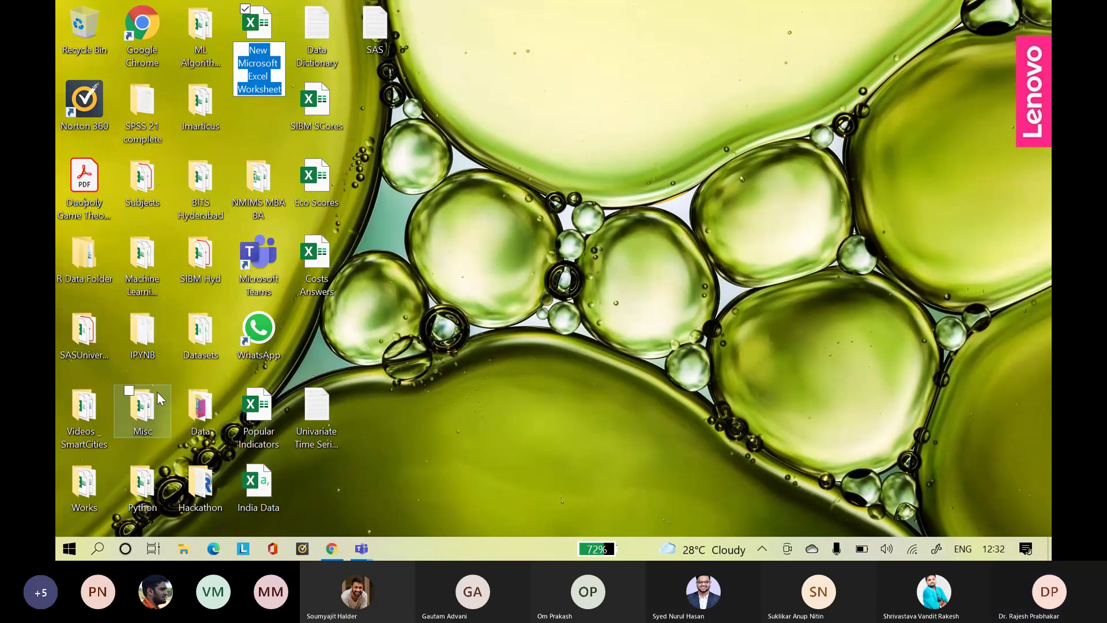
text(TS)
key(BackSpace)
key(BackSpace)
text(Travelling Sa)
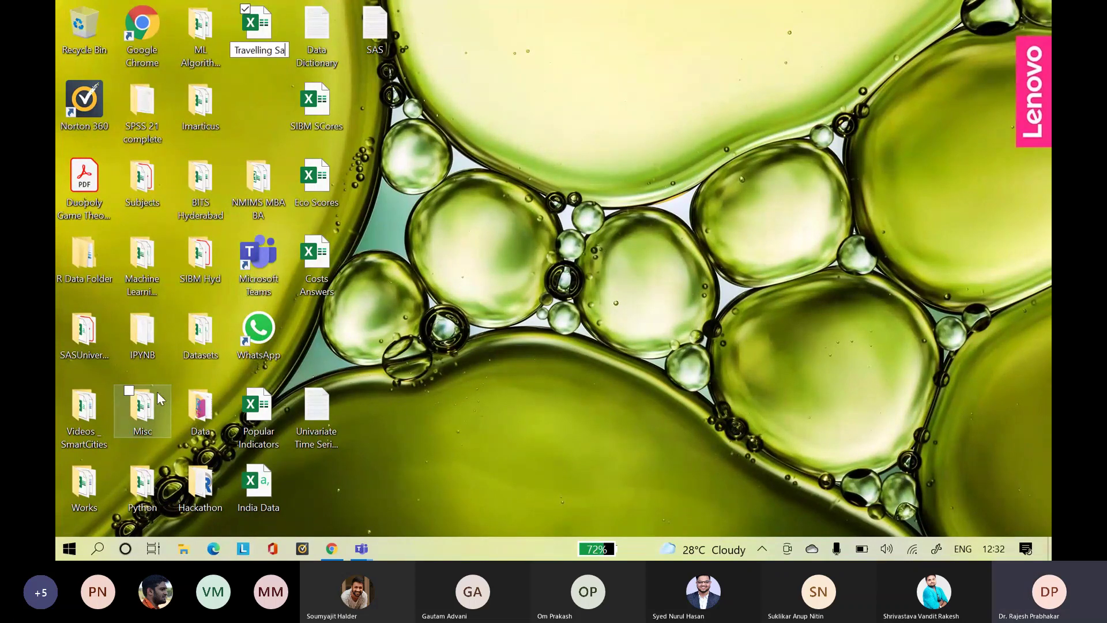
text(lesman Prob)
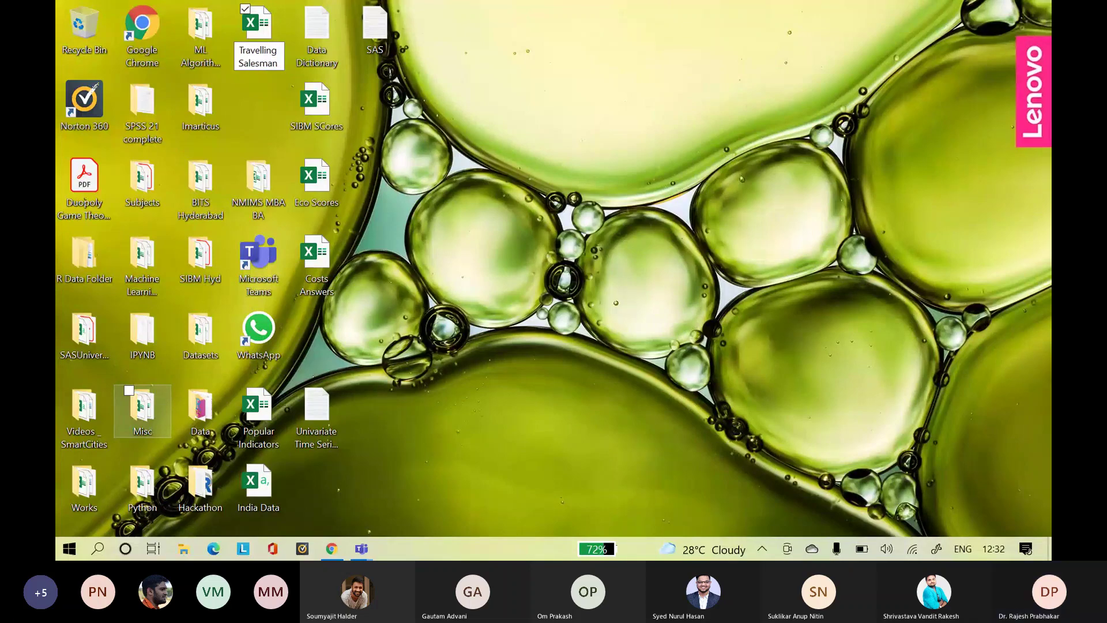